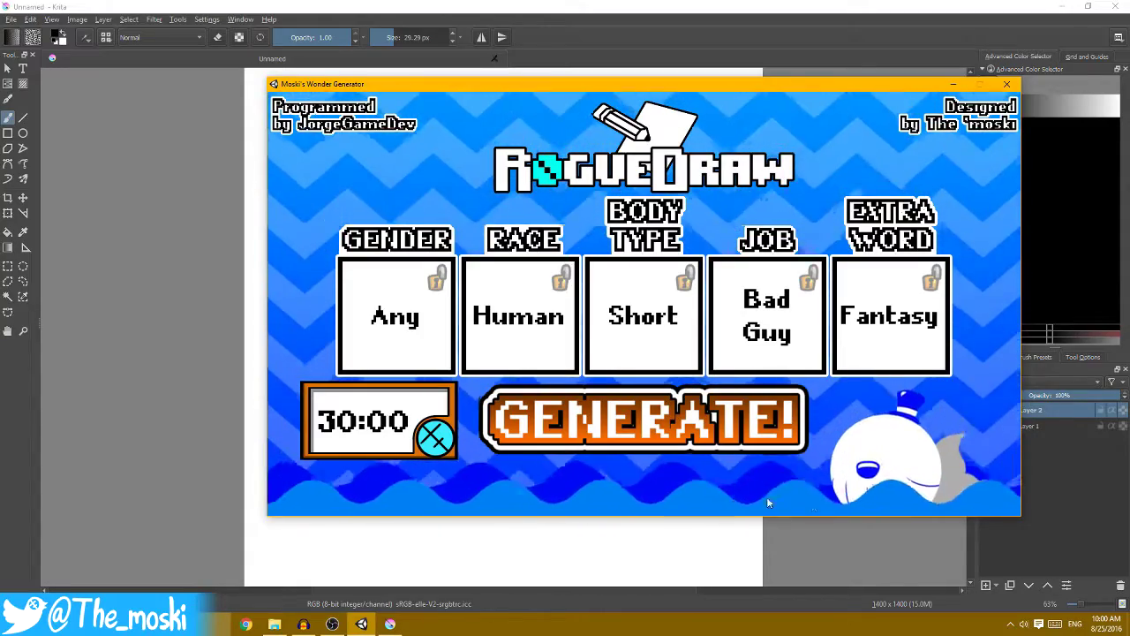
- Generate the Male, Human, Short, Lawyer, Delicious prompt cards and copy a Greenshot capture of them
click(648, 433)
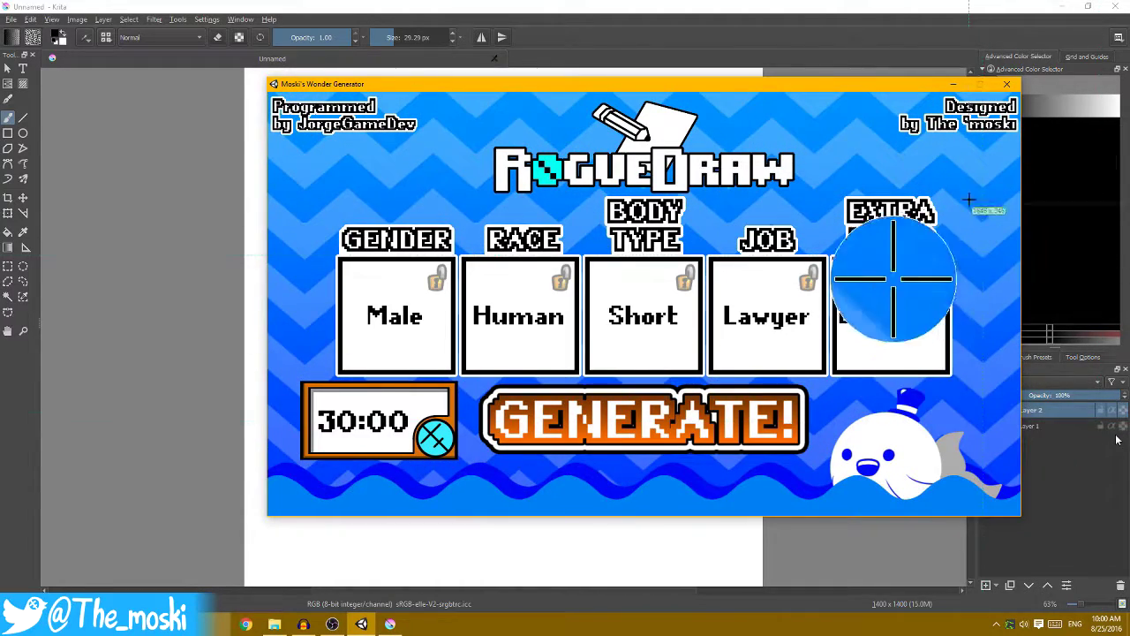
mouse_move(971, 183)
mouse_down()
mouse_move(301, 370)
mouse_move(302, 382)
mouse_up()
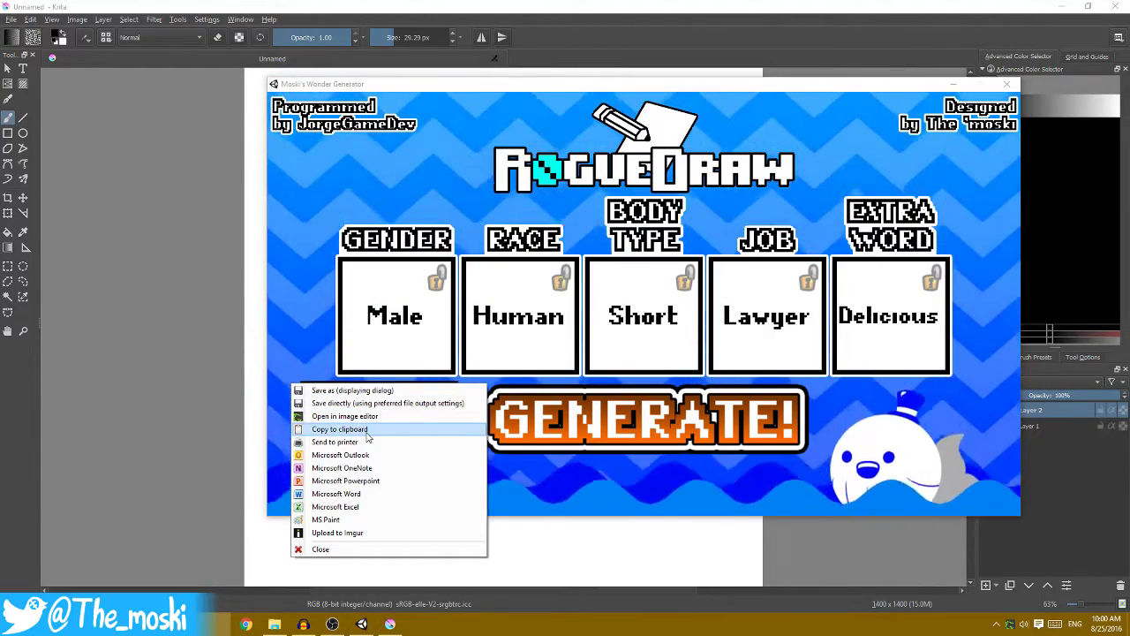
click(353, 429)
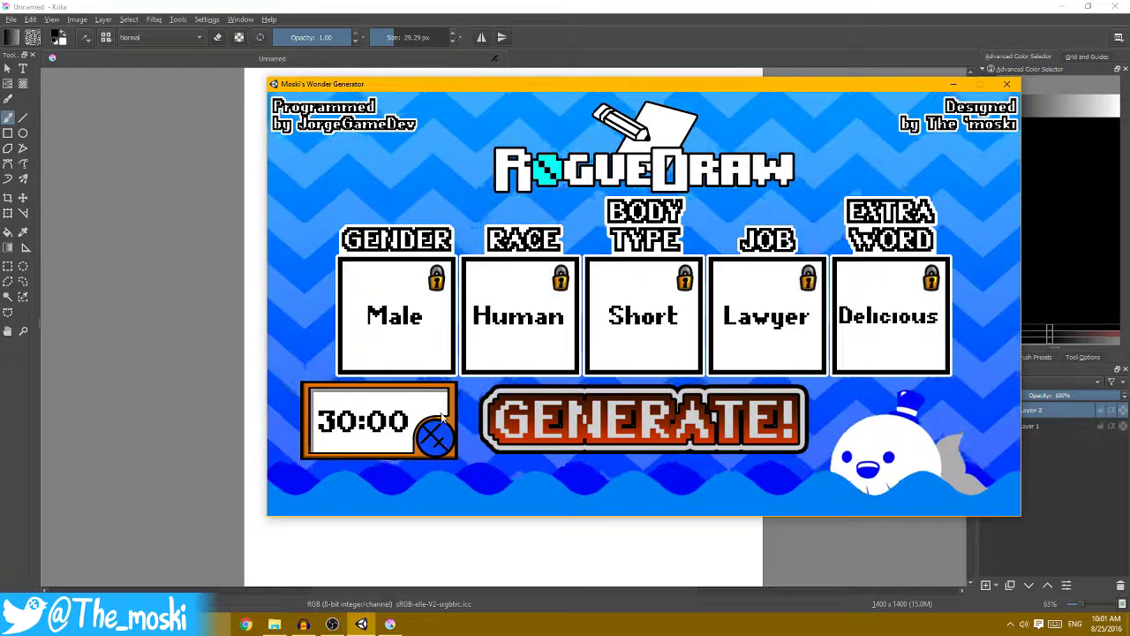
click(573, 4)
- Paste the prompt cards as a new layer and shrink them into the top-left corner
key(ctrl+v)
key(Return)
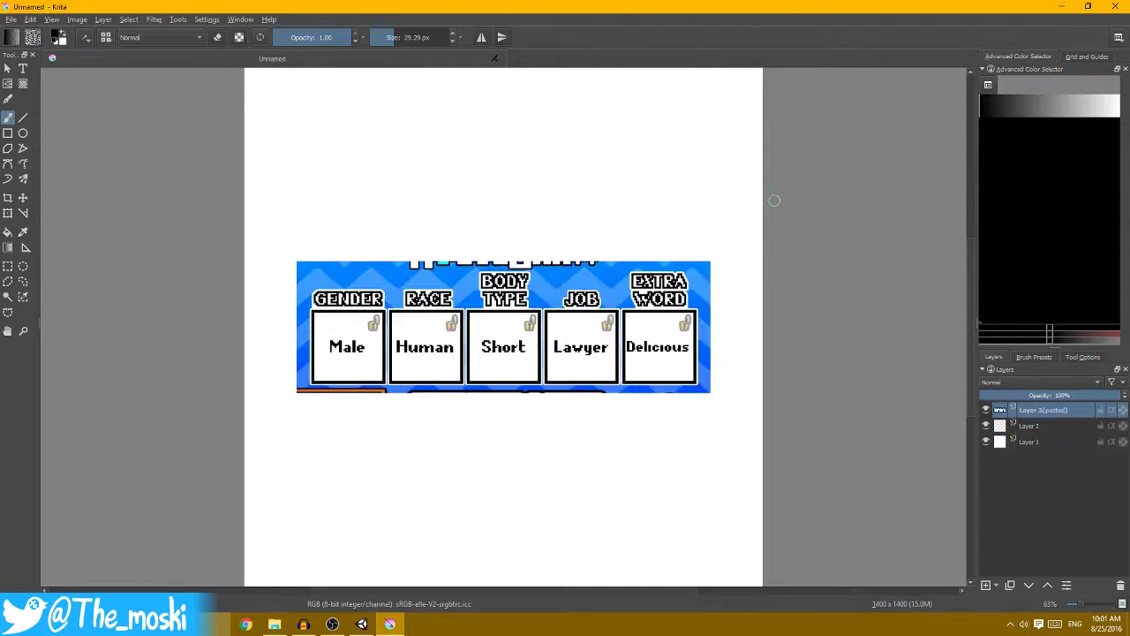
key(ctrl+t)
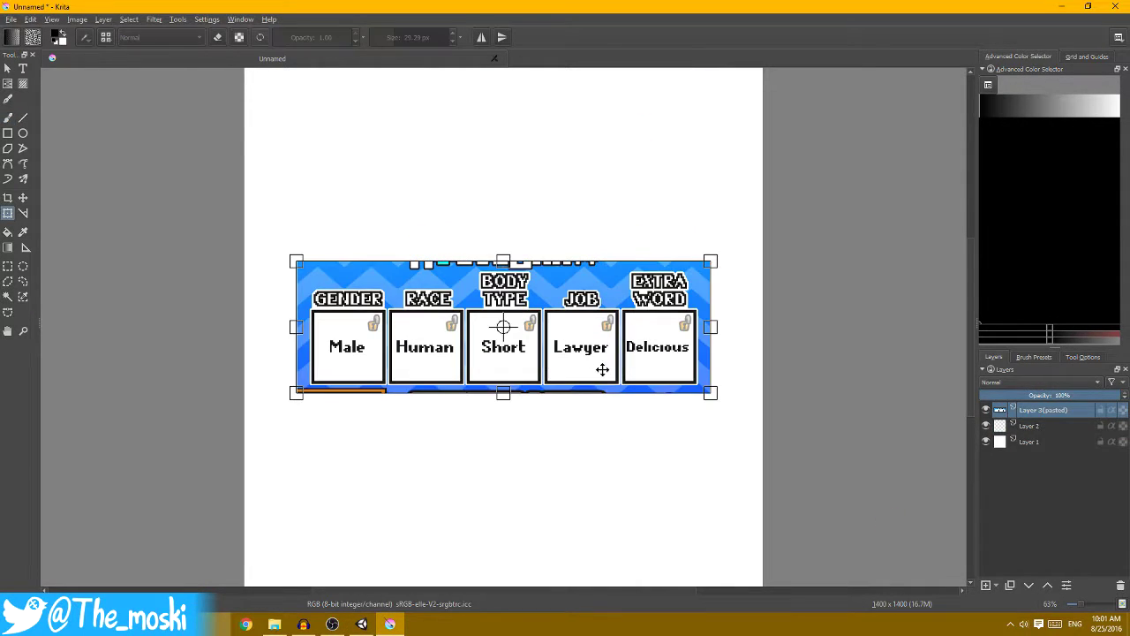
drag(601, 371, 575, 213)
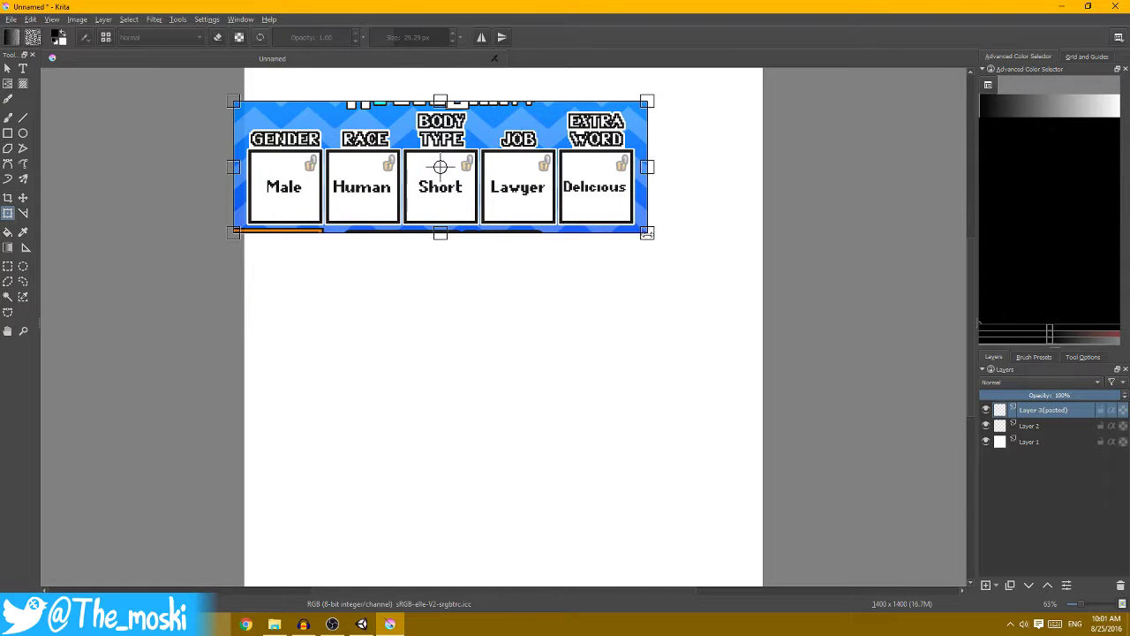
drag(648, 233, 521, 194)
drag(480, 161, 489, 131)
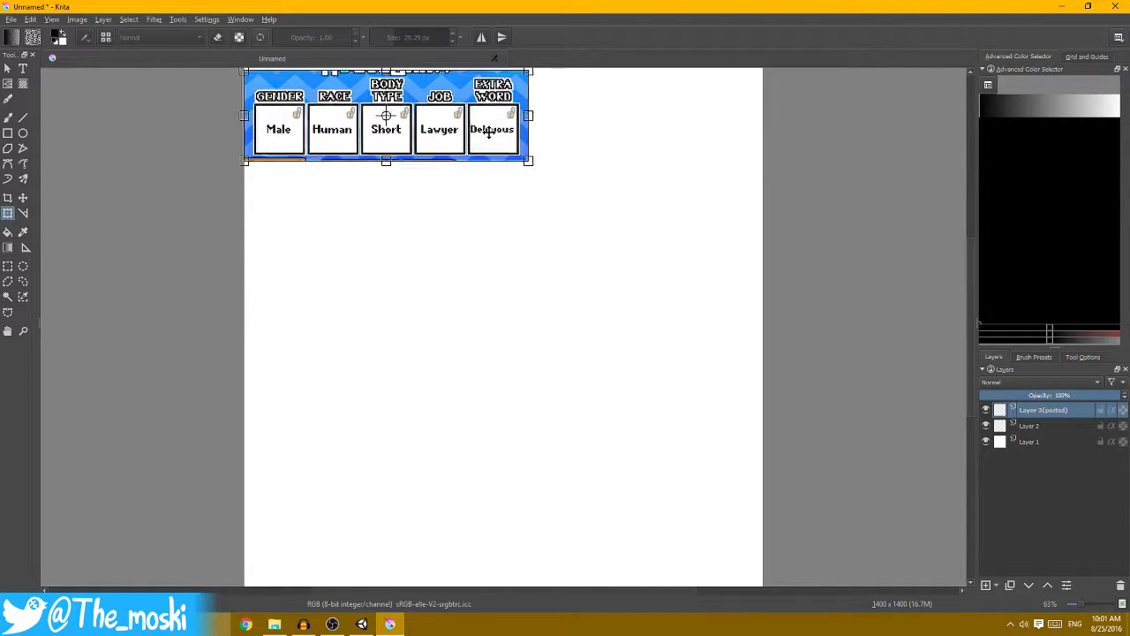
key(Return)
drag(561, 285, 590, 220)
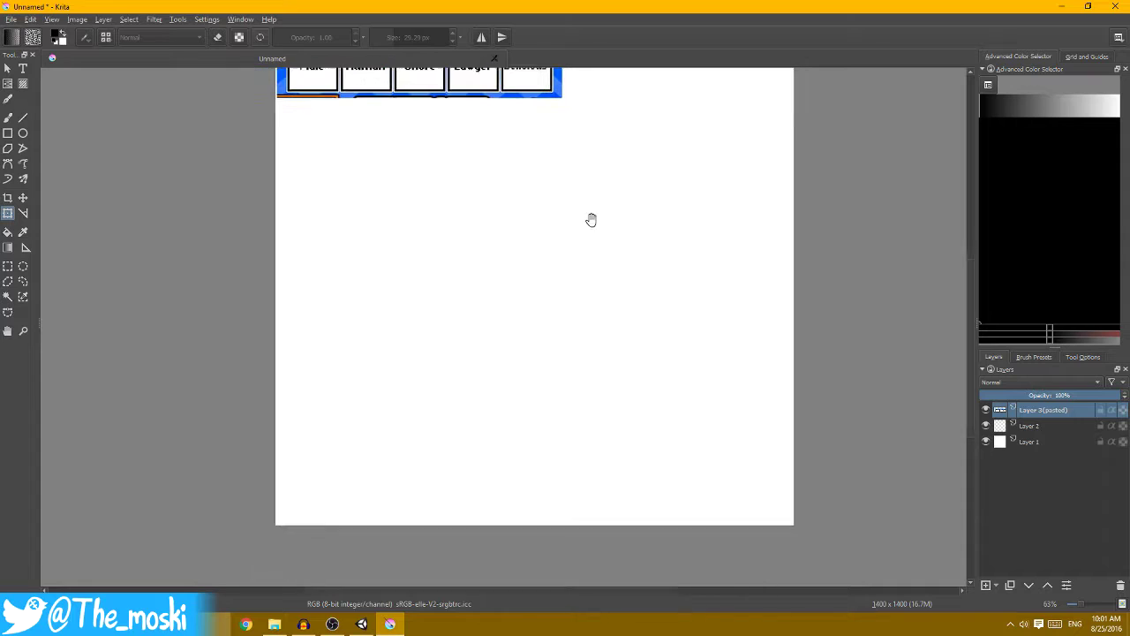
- Add an empty drawing layer, lower the cards layer's opacity, and select the new layer
key(b)
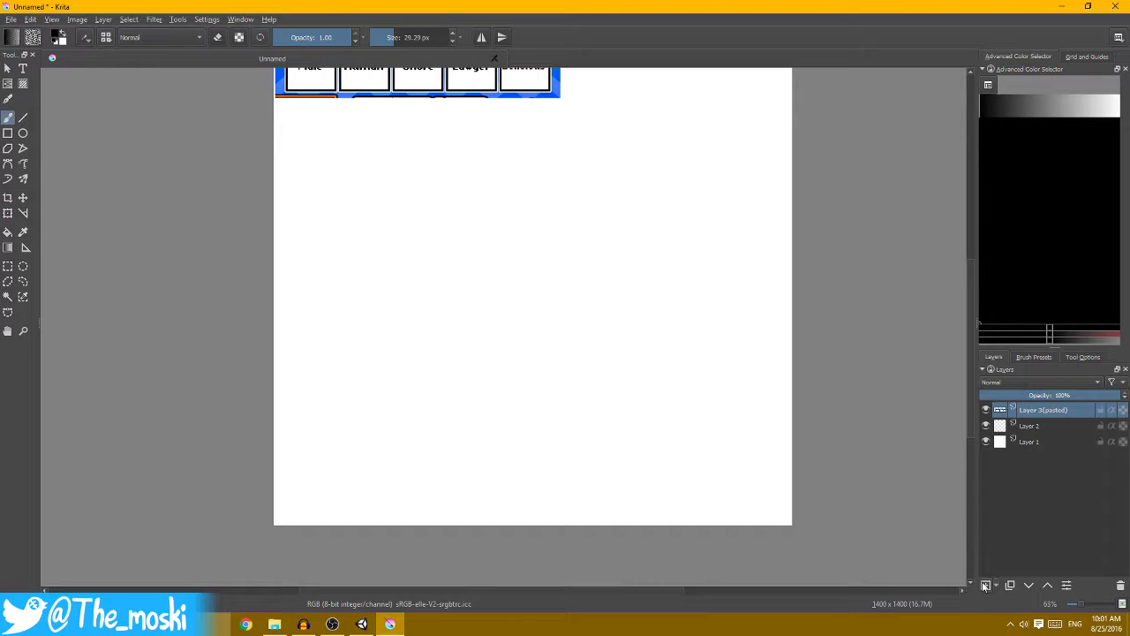
click(987, 585)
scroll(549, 302, down, 1)
scroll(529, 220, up, 2)
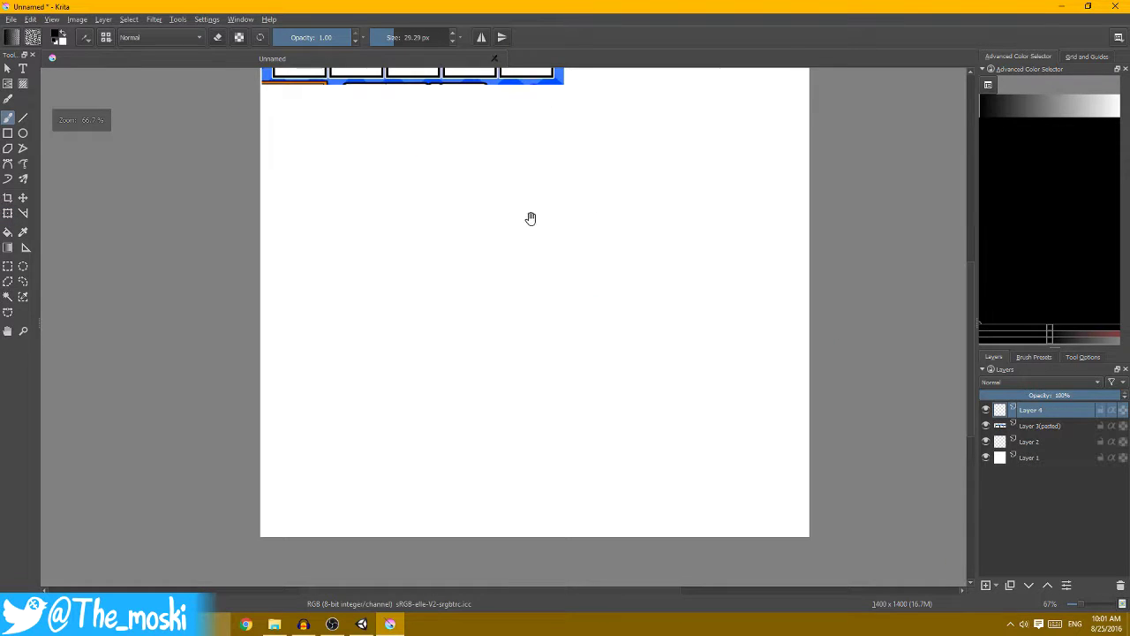
mouse_move(530, 220)
mouse_down()
mouse_move(585, 238)
mouse_move(610, 205)
mouse_up()
scroll(615, 246, down, 1)
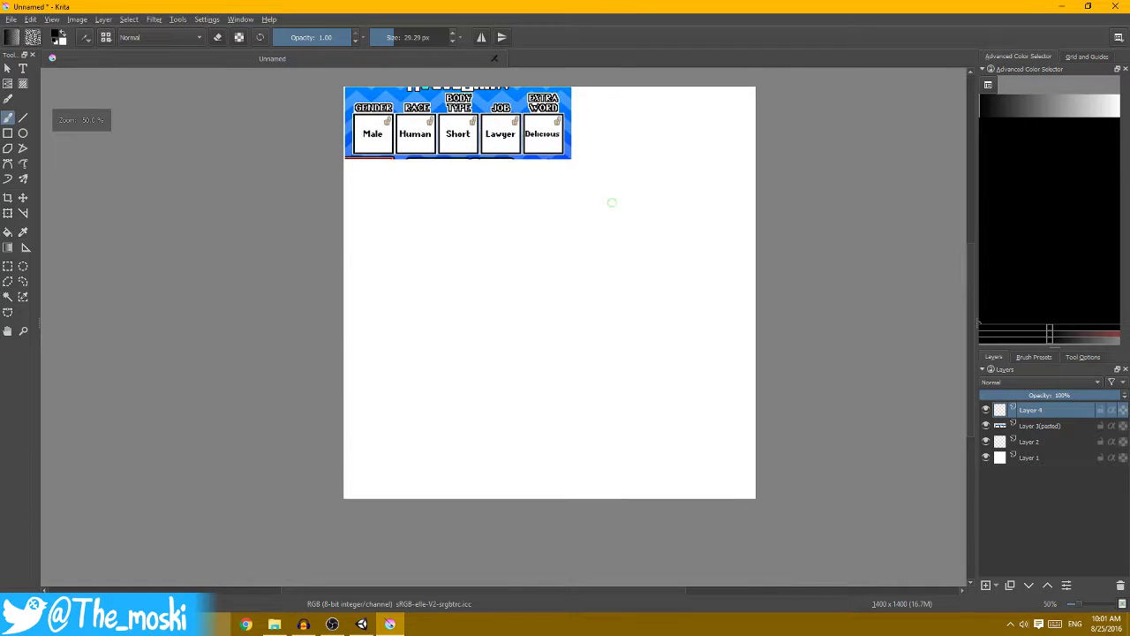
scroll(610, 205, up, 1)
right_click(594, 234)
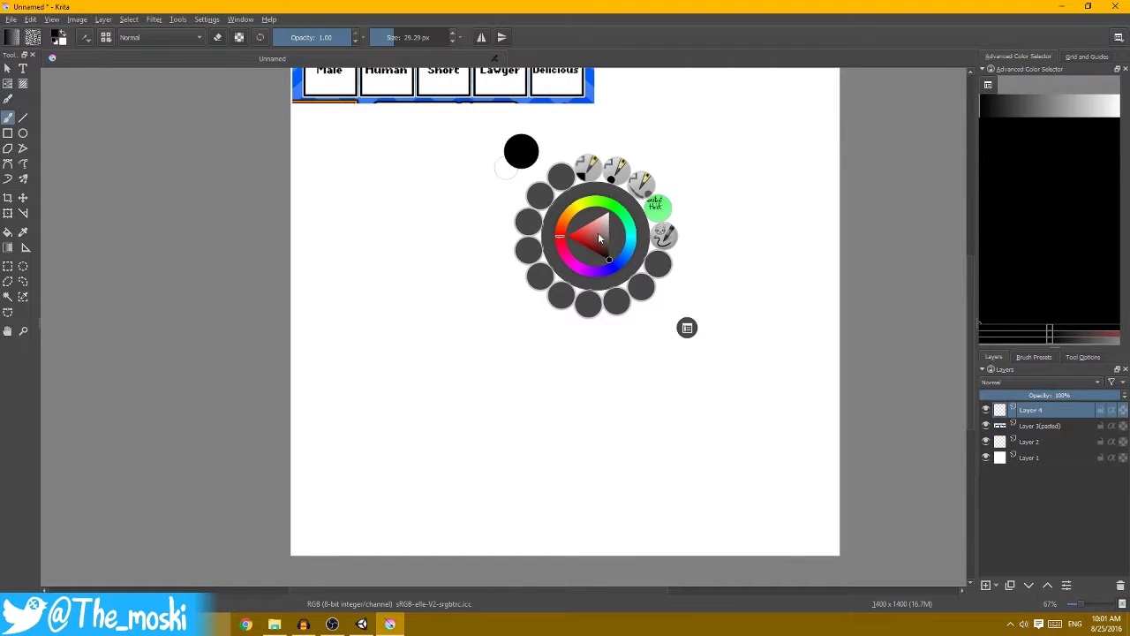
click(1051, 427)
click(1035, 395)
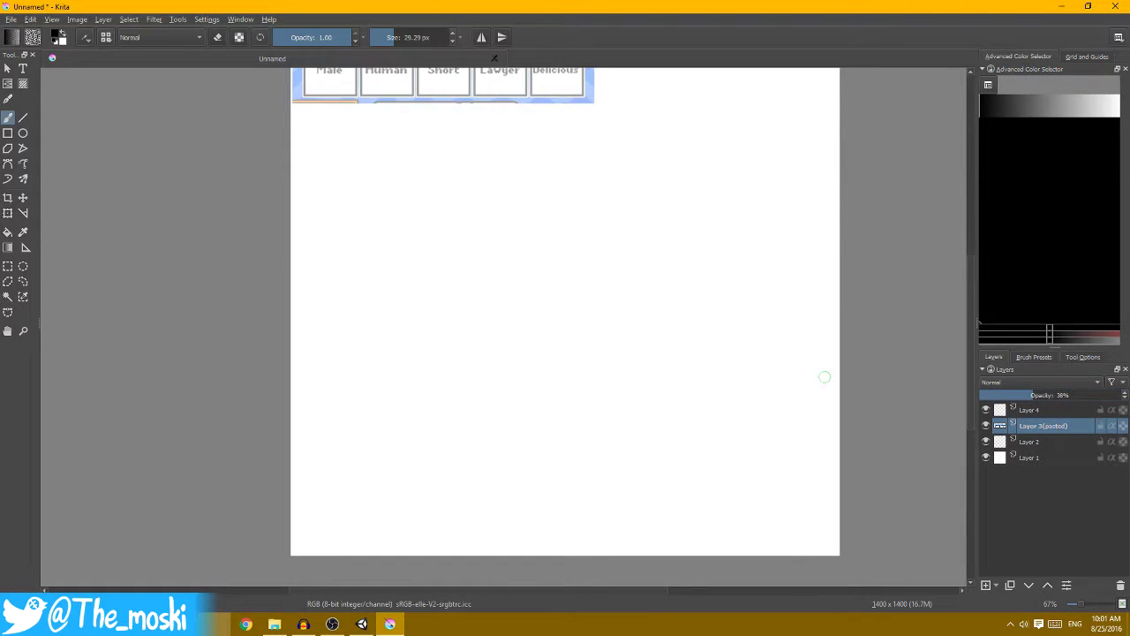
drag(1051, 397, 1124, 396)
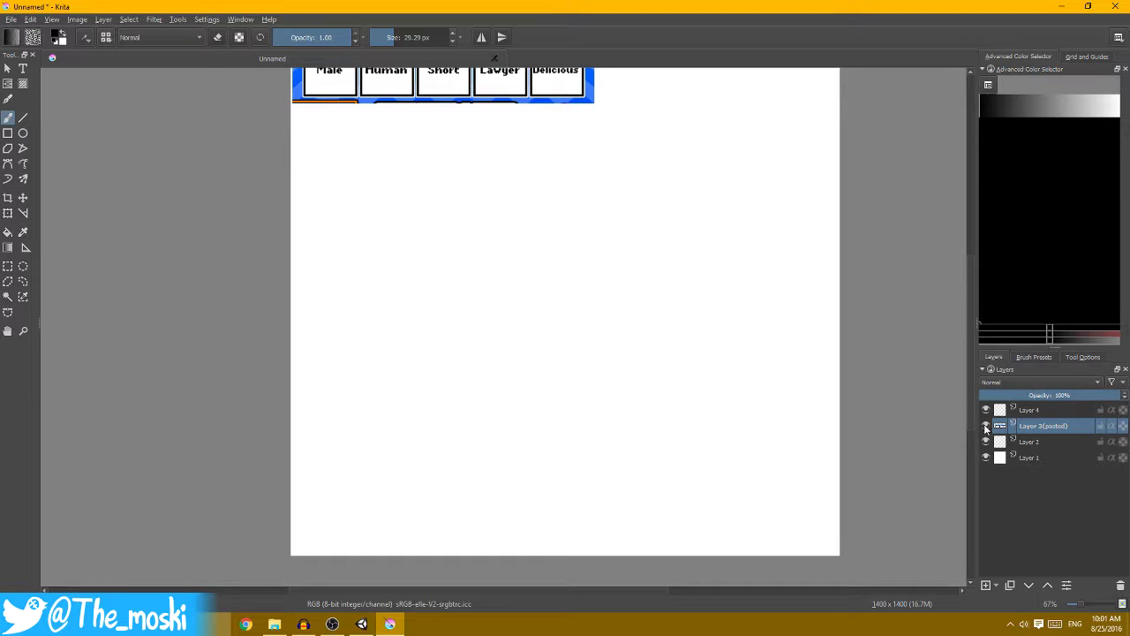
click(1024, 395)
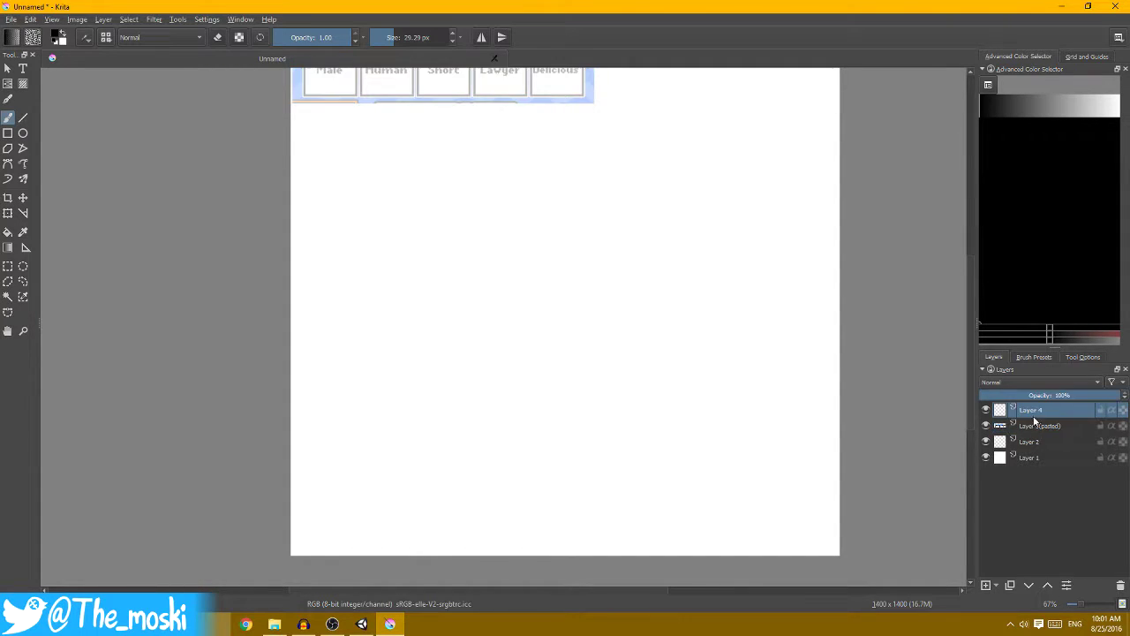
key(minus)
key(plus)
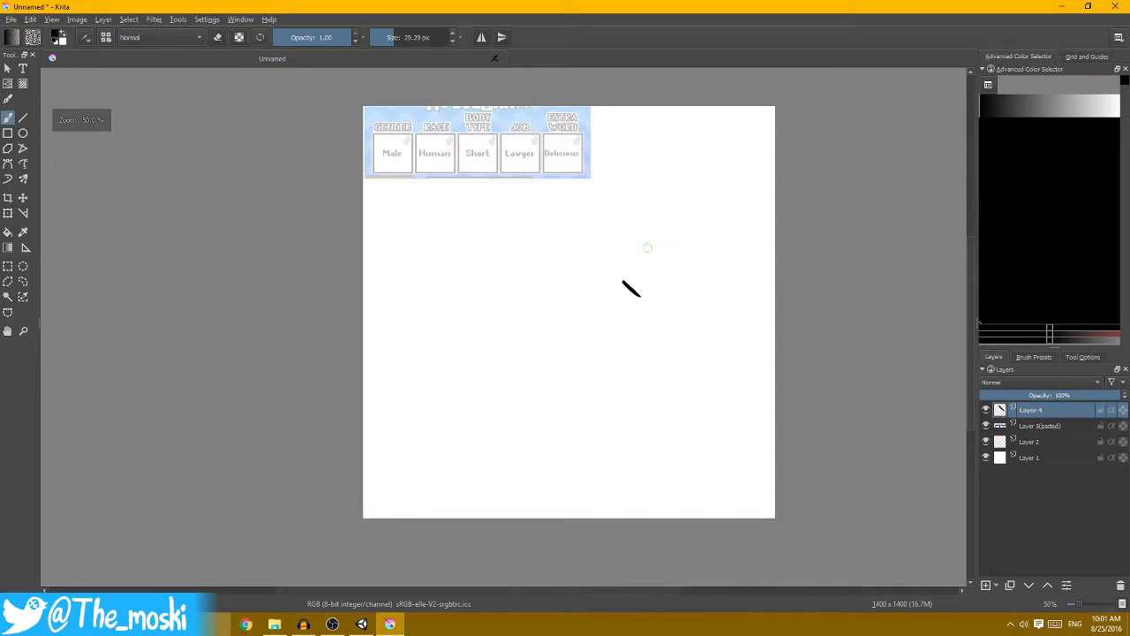
key(minus)
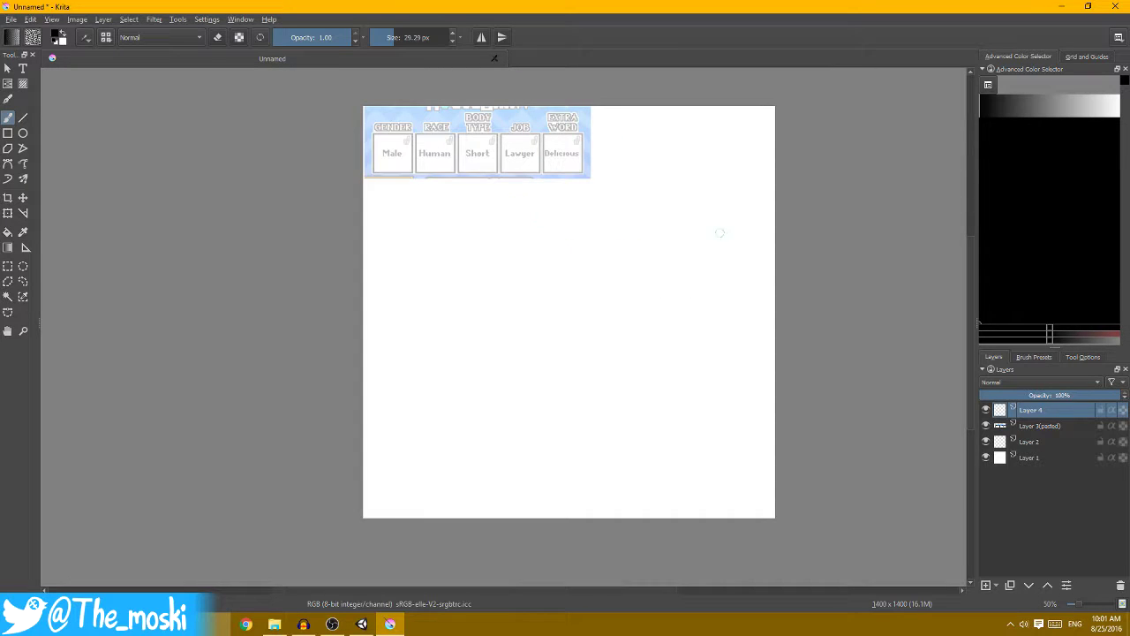
- Set the brush stabilizer distance to 101.3
click(1079, 358)
drag(1039, 402, 1037, 398)
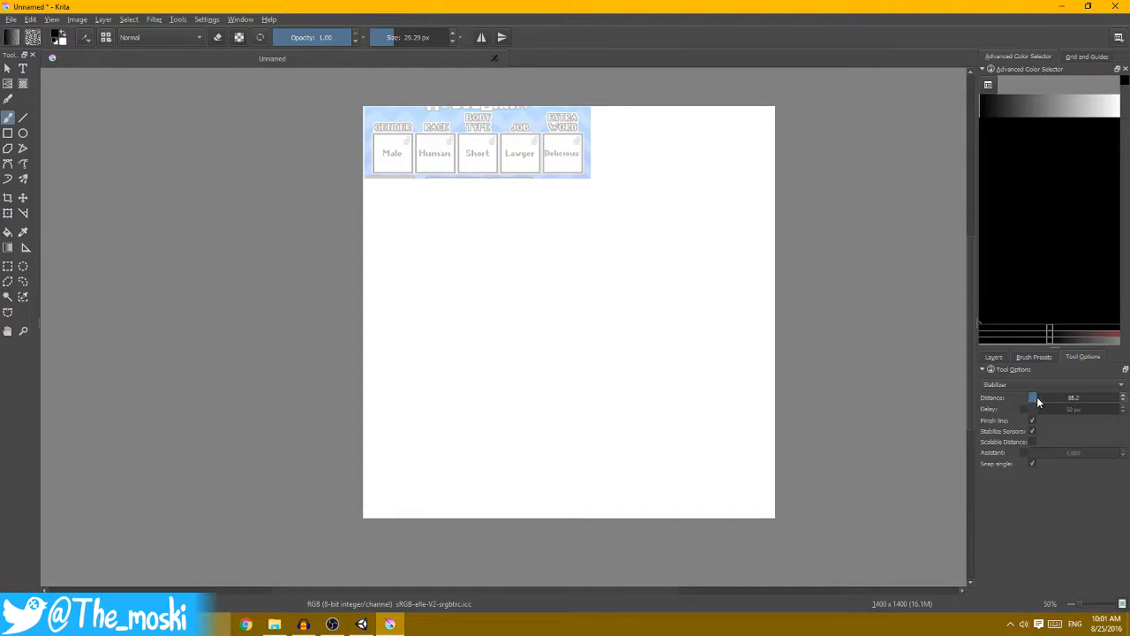
key(plus)
key(minus)
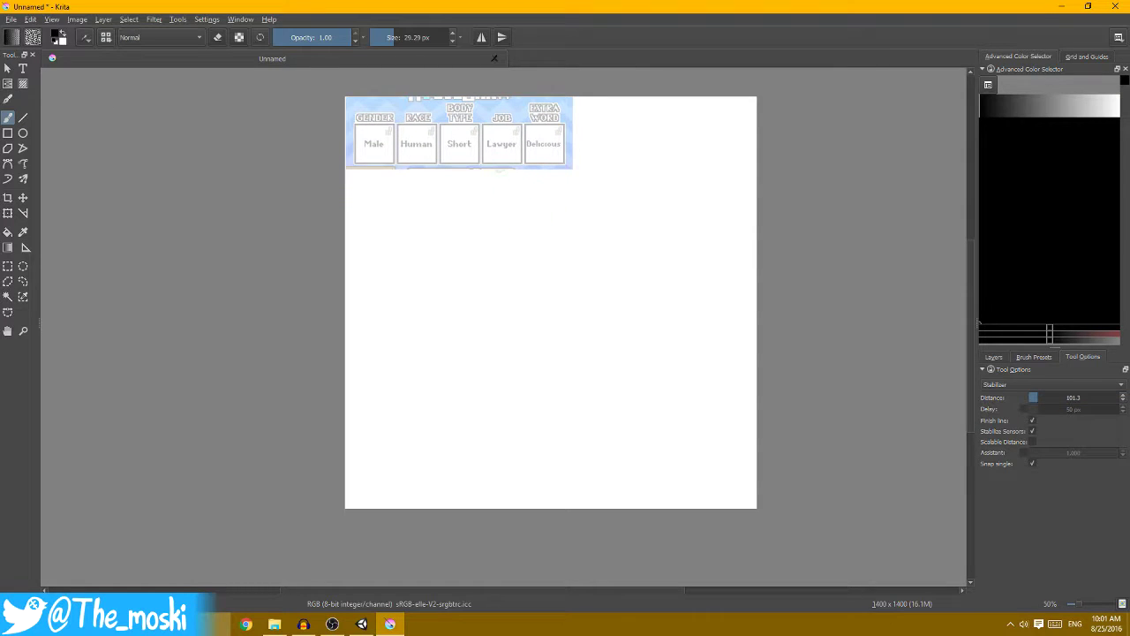
- Sketch a round head, the torso outline and both legs
drag(501, 162, 578, 246)
mouse_move(500, 177)
mouse_down()
mouse_move(572, 209)
mouse_move(570, 261)
mouse_move(533, 254)
mouse_move(568, 250)
mouse_up()
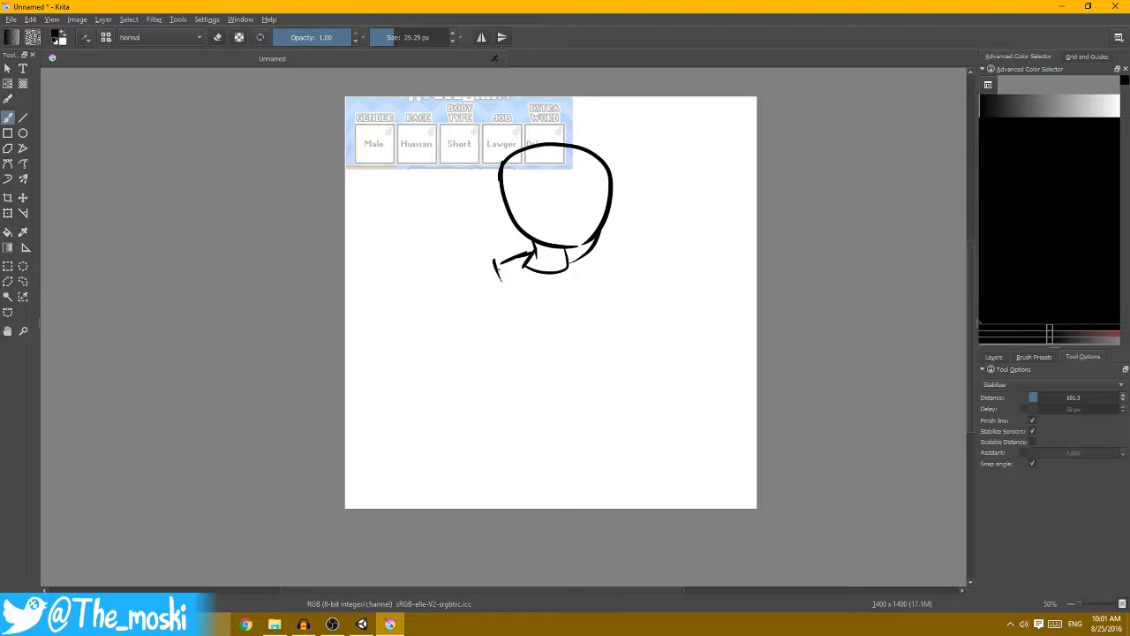
drag(497, 265, 499, 343)
mouse_move(484, 346)
mouse_down()
mouse_move(508, 355)
mouse_move(609, 345)
mouse_move(583, 261)
mouse_up()
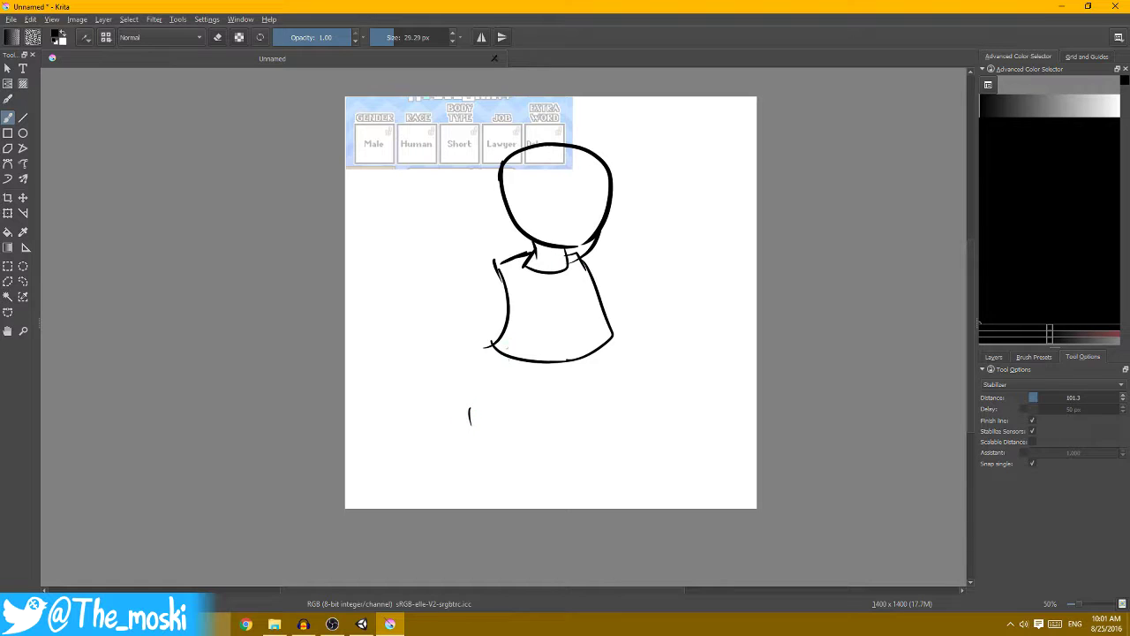
mouse_move(498, 347)
mouse_down()
mouse_move(495, 401)
mouse_move(517, 457)
mouse_move(535, 371)
mouse_move(572, 351)
mouse_move(617, 392)
mouse_move(623, 428)
mouse_up()
mouse_move(529, 394)
mouse_down()
mouse_move(570, 373)
mouse_move(591, 422)
mouse_up()
mouse_move(570, 380)
mouse_down()
mouse_move(585, 448)
mouse_move(622, 450)
mouse_up()
drag(615, 399, 633, 438)
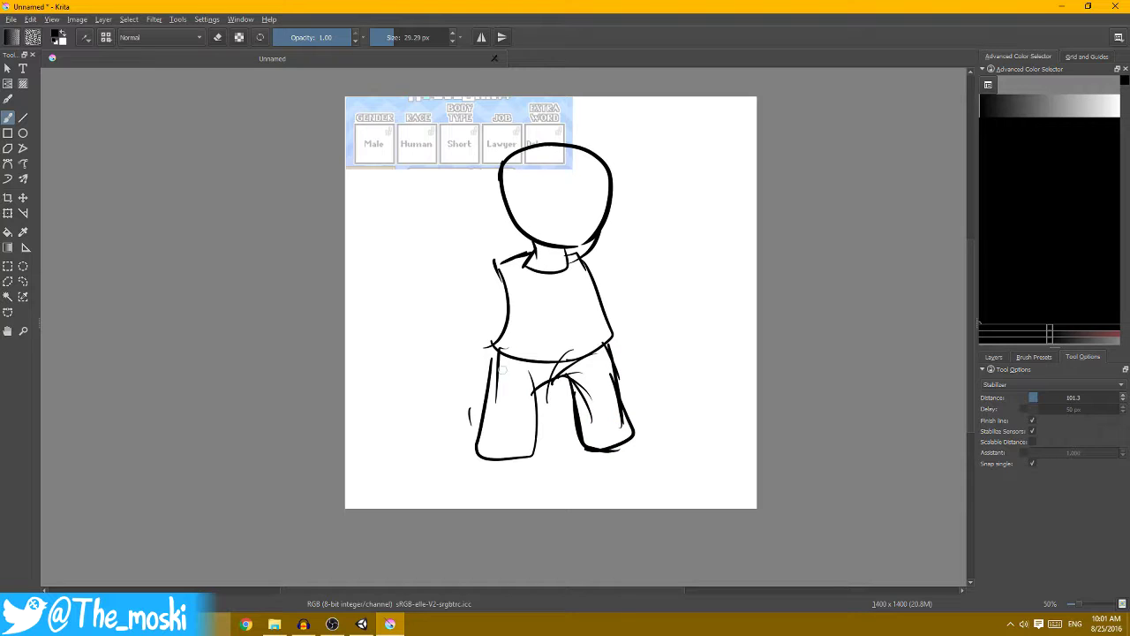
drag(487, 386, 514, 284)
drag(507, 328, 511, 270)
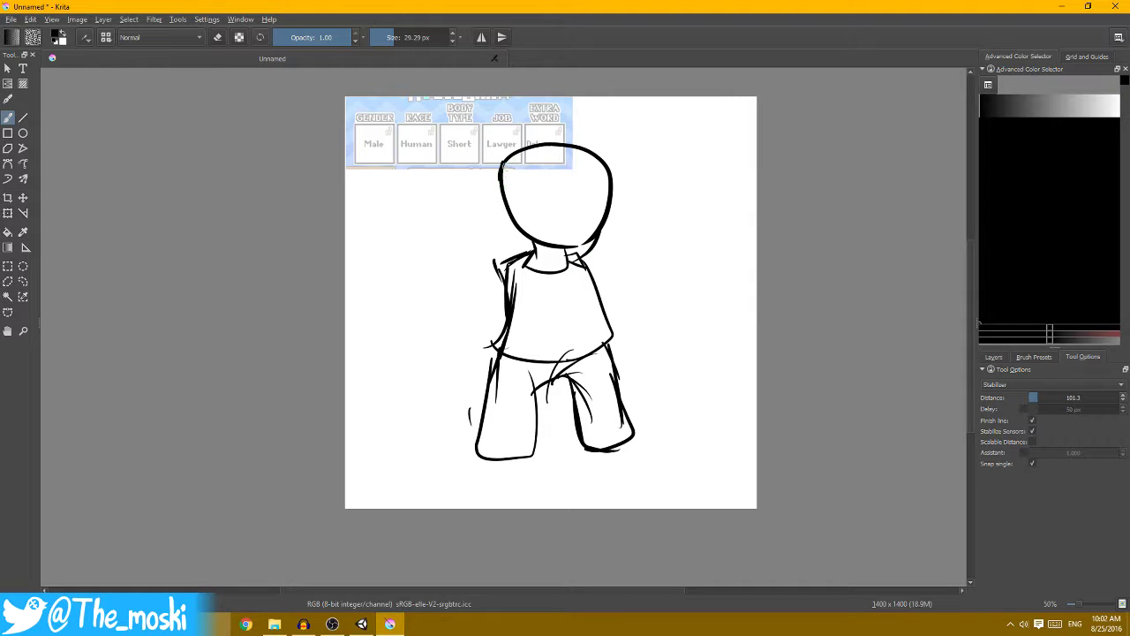
- Rework the top of the head and sketch a looping arm from the left shoulder
mouse_move(509, 152)
mouse_down()
mouse_move(502, 215)
mouse_move(526, 240)
mouse_move(606, 196)
mouse_move(595, 143)
mouse_up()
mouse_move(501, 164)
mouse_down()
mouse_move(544, 134)
mouse_move(581, 137)
mouse_up()
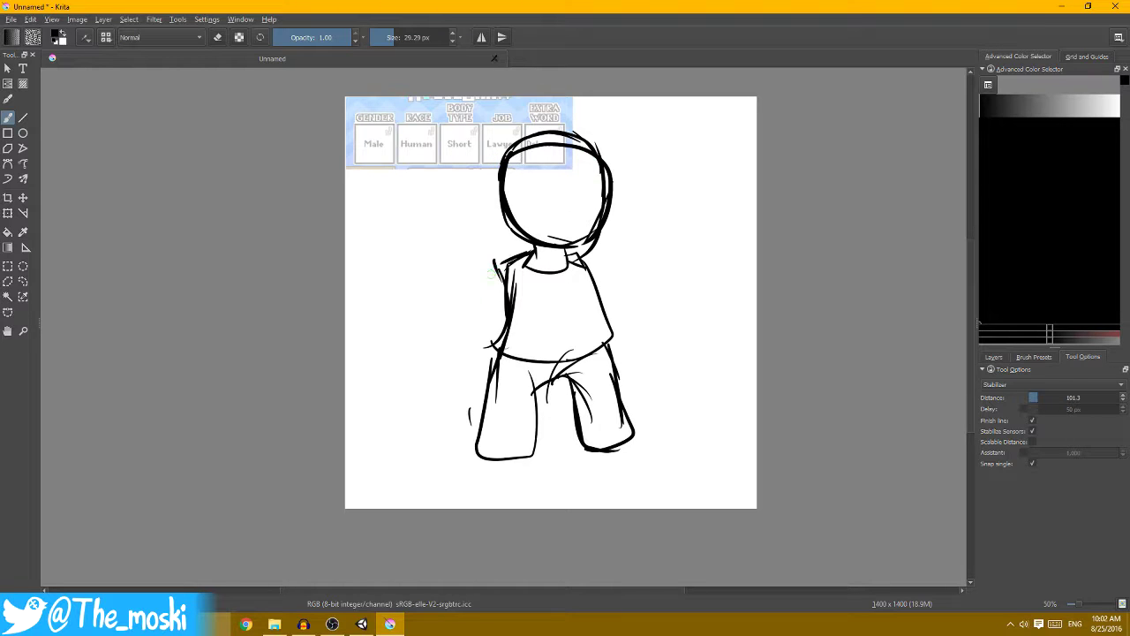
mouse_move(504, 267)
mouse_down()
mouse_move(523, 256)
mouse_move(475, 355)
mouse_up()
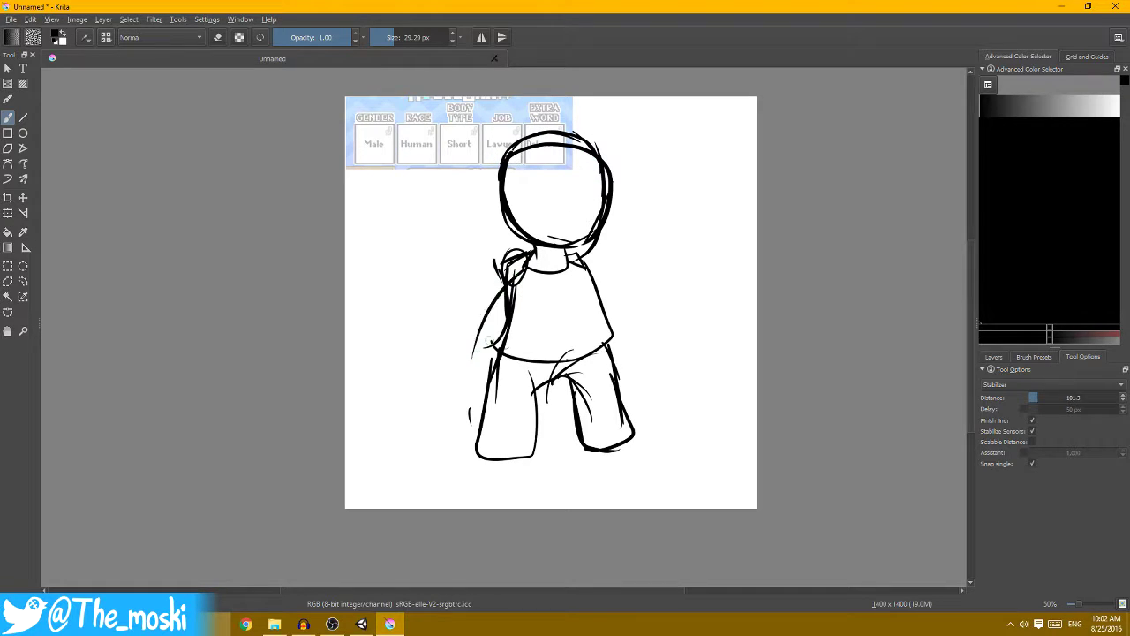
mouse_move(505, 320)
mouse_down()
mouse_move(500, 357)
mouse_move(452, 369)
mouse_move(477, 296)
mouse_move(521, 263)
mouse_up()
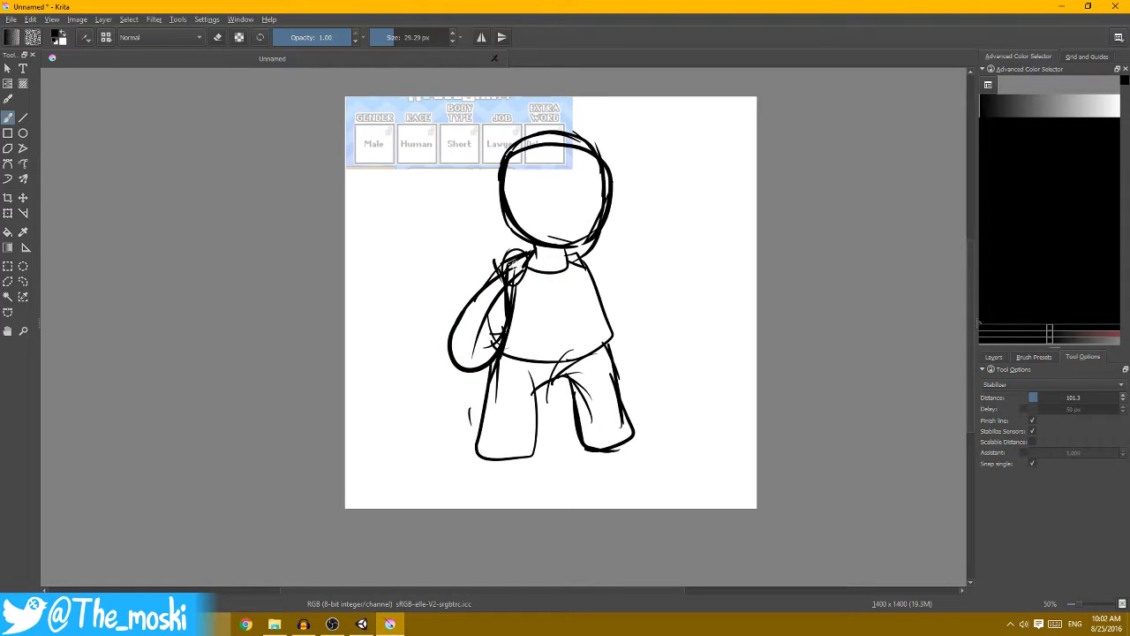
drag(516, 257, 462, 233)
mouse_move(519, 282)
mouse_down()
mouse_move(447, 258)
mouse_move(433, 240)
mouse_up()
mouse_move(464, 253)
mouse_down()
mouse_move(451, 214)
mouse_move(465, 187)
mouse_up()
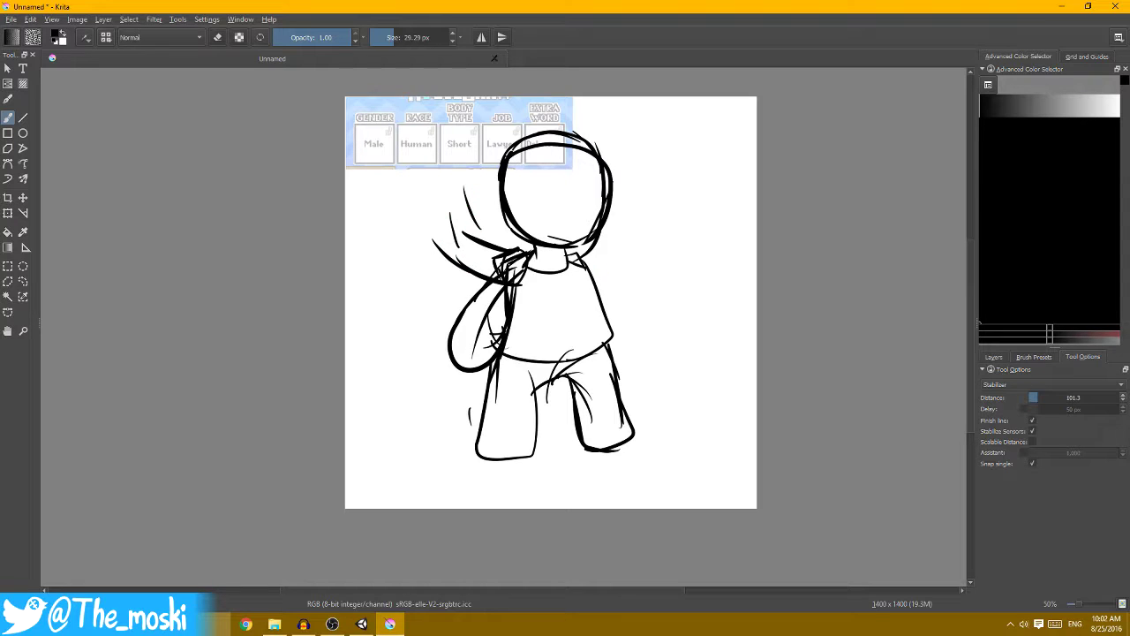
- Add strokes around the shoulders, neck and chest, and sketch the face's right side and chin
drag(583, 263, 611, 249)
mouse_move(577, 257)
mouse_down()
mouse_move(613, 246)
mouse_move(594, 279)
mouse_move(609, 291)
mouse_move(535, 263)
mouse_move(491, 221)
mouse_move(512, 199)
mouse_move(548, 231)
mouse_move(535, 254)
mouse_up()
drag(518, 292, 570, 279)
mouse_move(541, 226)
mouse_down()
mouse_move(582, 247)
mouse_move(565, 273)
mouse_move(593, 279)
mouse_move(554, 278)
mouse_move(616, 264)
mouse_up()
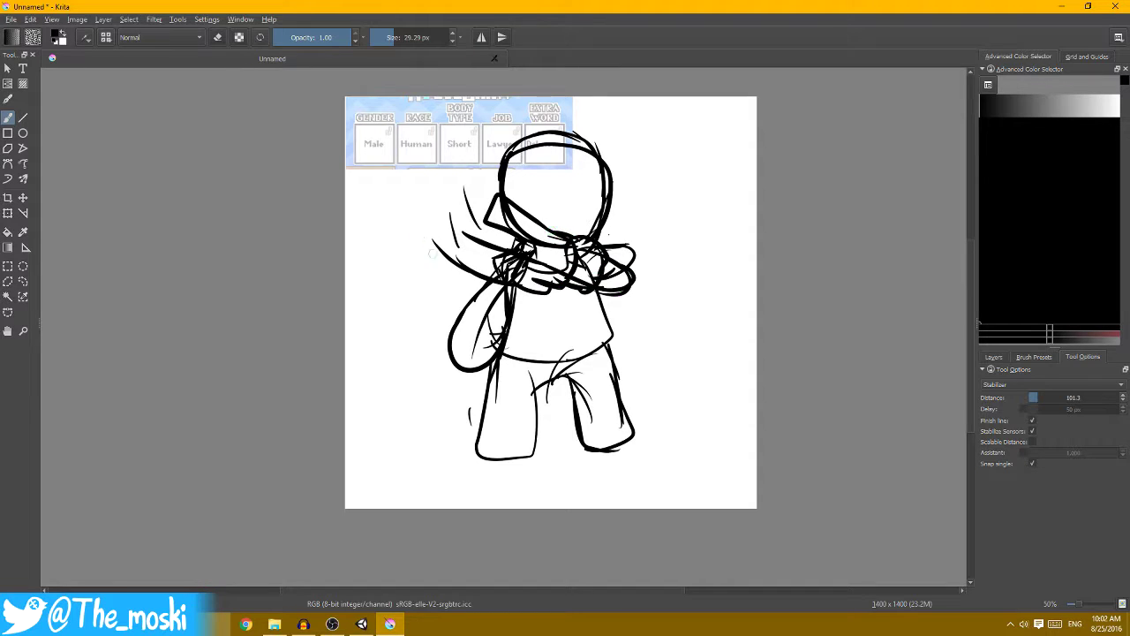
- Sketch the raised arm holding a long staff, outline the head's right side, and start a mustache
mouse_move(480, 274)
mouse_down()
mouse_move(427, 236)
mouse_move(461, 246)
mouse_move(475, 224)
mouse_move(463, 194)
mouse_move(428, 212)
mouse_move(432, 192)
mouse_move(399, 194)
mouse_up()
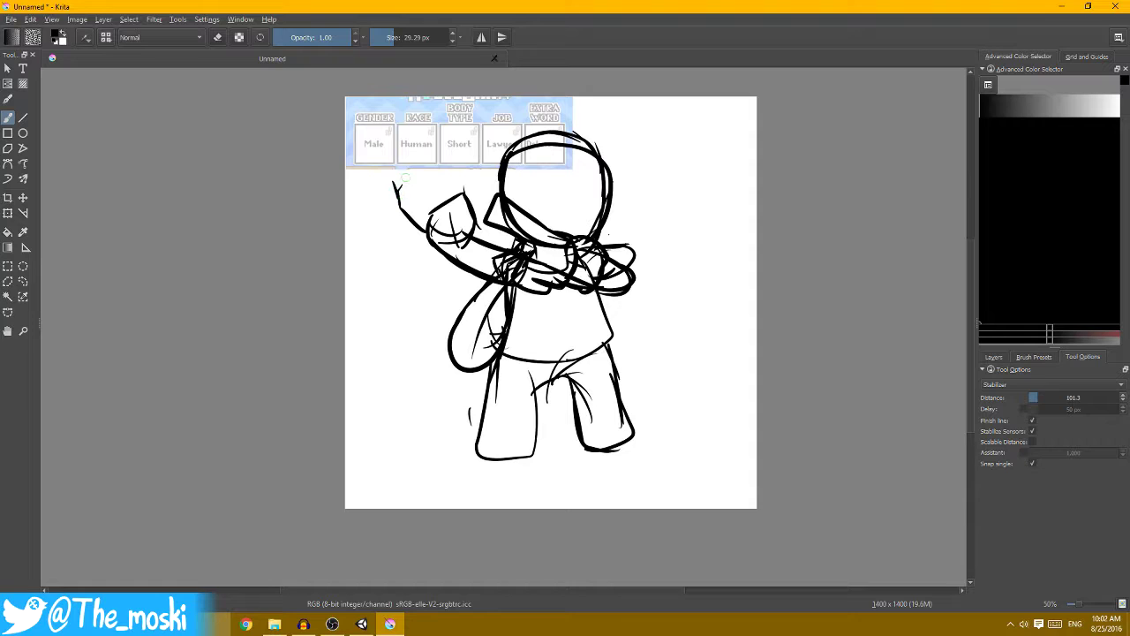
drag(398, 239, 457, 165)
drag(416, 207, 472, 159)
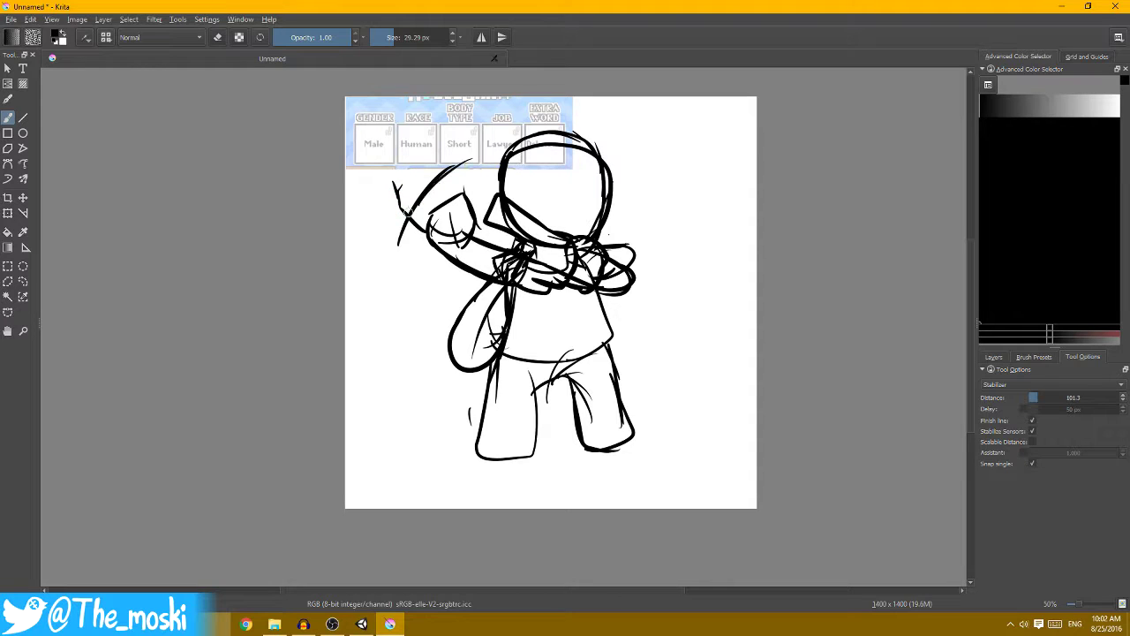
drag(408, 232, 360, 166)
mouse_move(360, 179)
mouse_down()
mouse_move(380, 143)
mouse_move(439, 108)
mouse_move(470, 174)
mouse_move(446, 134)
mouse_move(442, 176)
mouse_up()
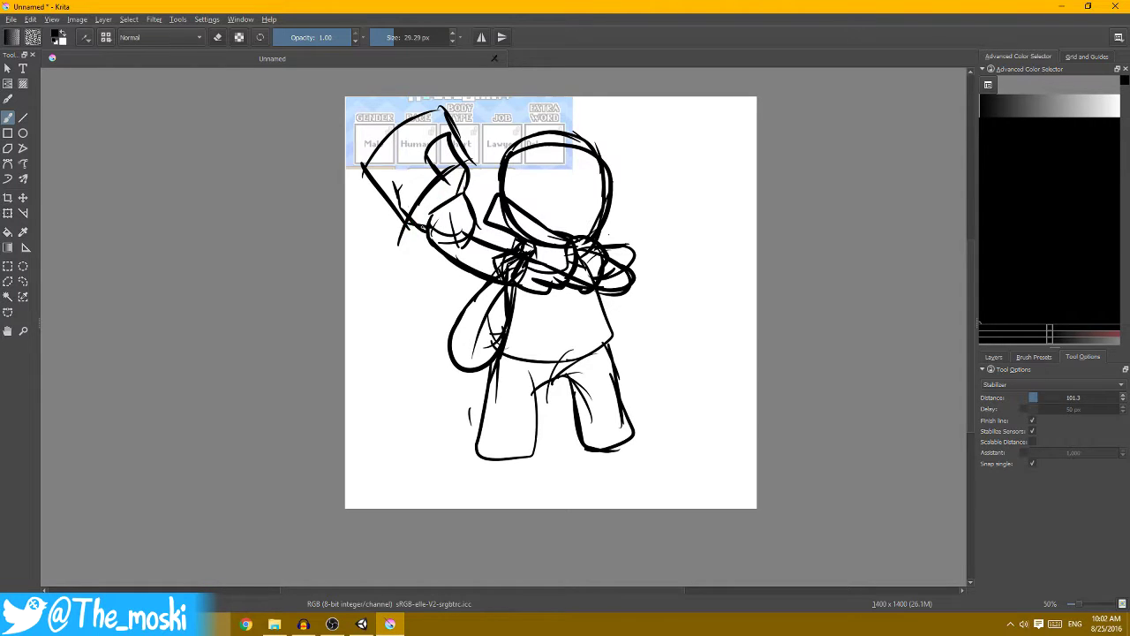
drag(400, 225, 362, 180)
mouse_move(575, 134)
mouse_down()
mouse_move(597, 141)
mouse_move(606, 189)
mouse_up()
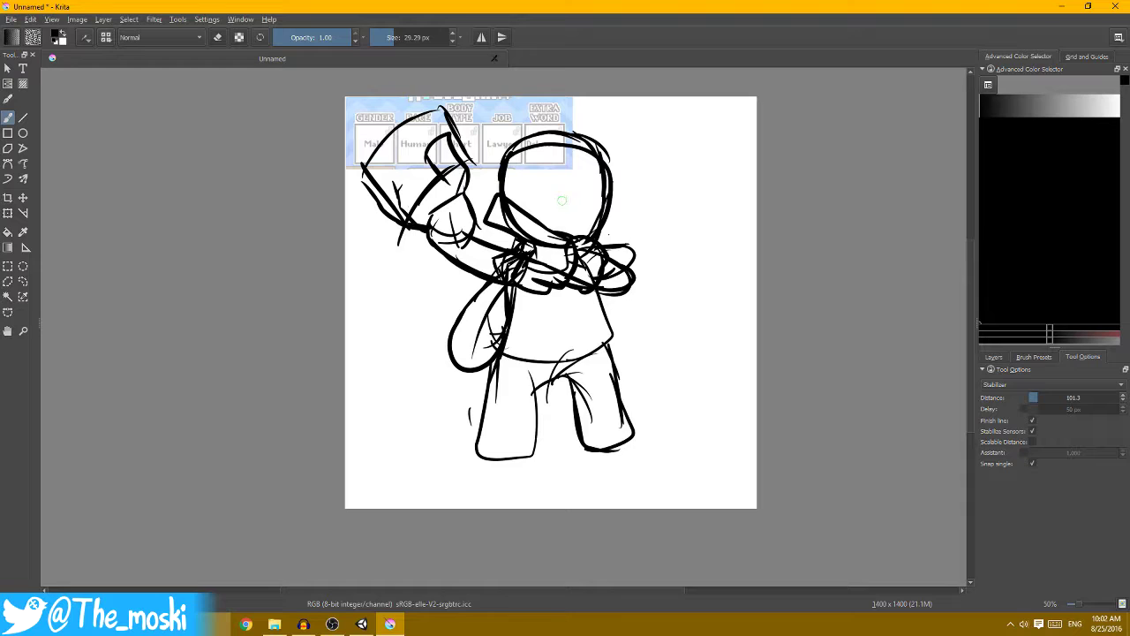
mouse_move(562, 201)
mouse_down()
mouse_move(519, 200)
mouse_move(597, 203)
mouse_move(551, 212)
mouse_move(547, 226)
mouse_up()
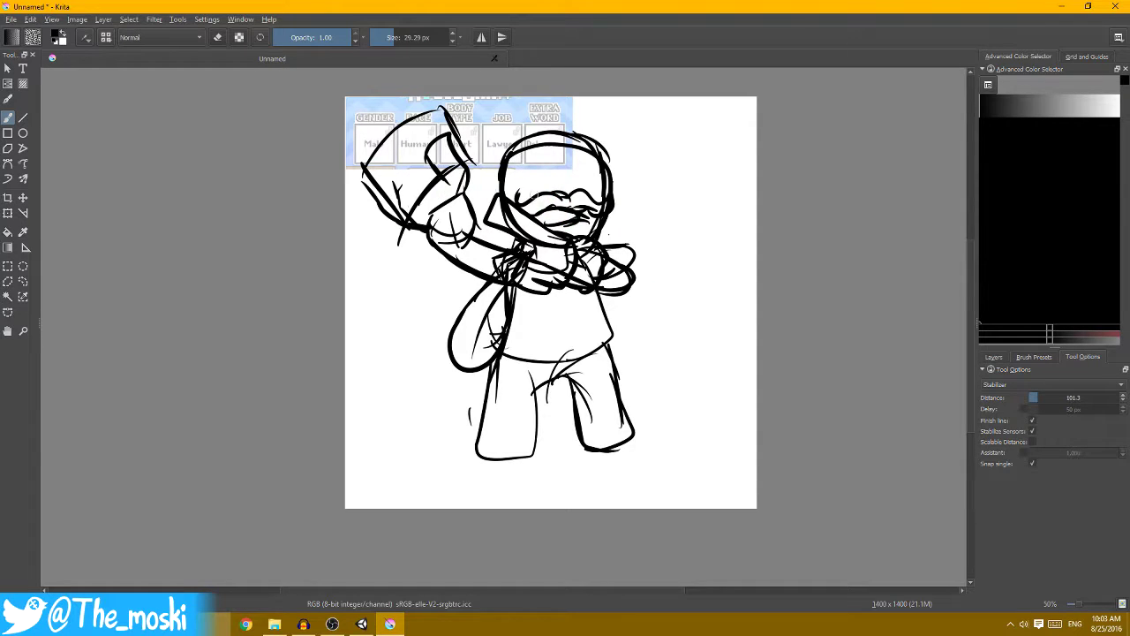
- Sketch hair across the top of the head and an ear beside the face
drag(551, 302, 523, 307)
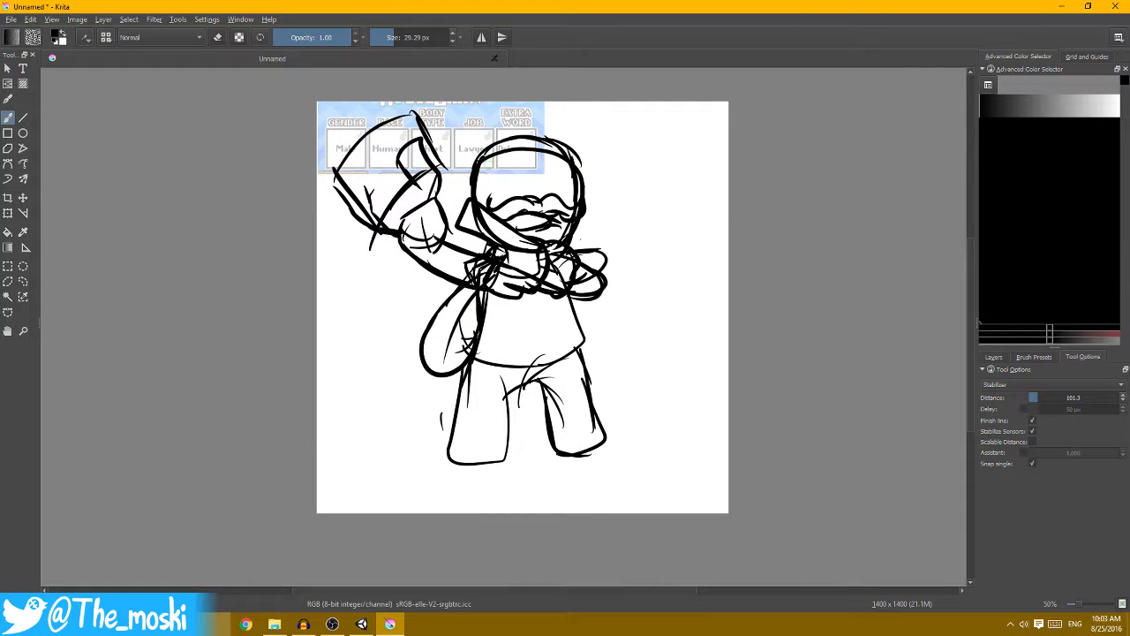
mouse_move(484, 155)
mouse_down()
mouse_move(558, 177)
mouse_move(597, 157)
mouse_up()
drag(485, 166, 512, 180)
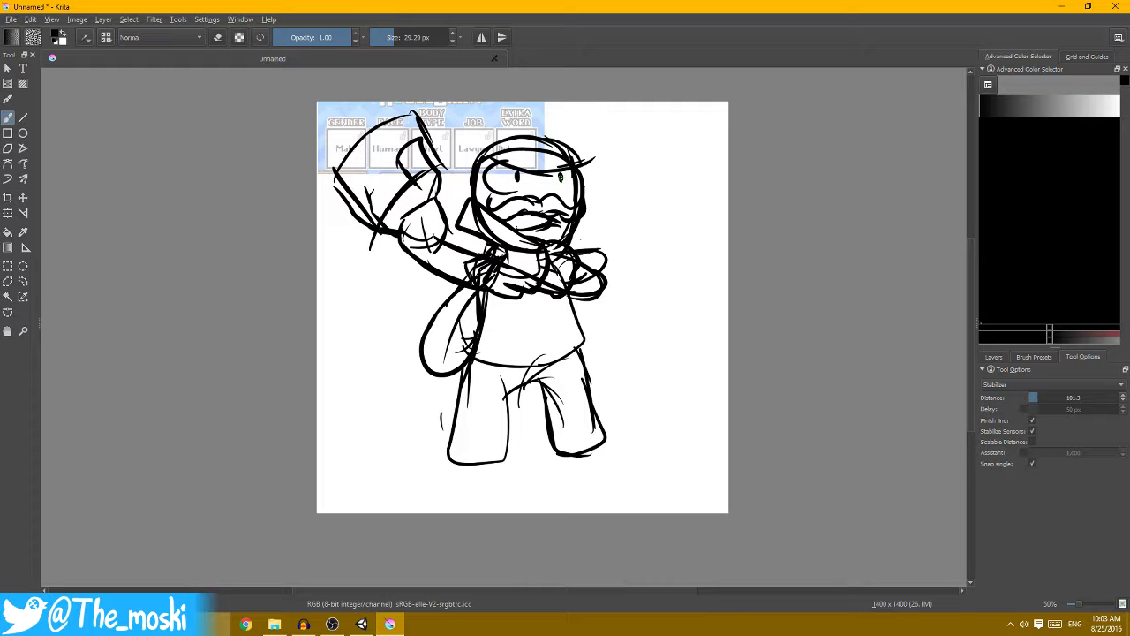
mouse_move(584, 202)
mouse_down()
mouse_move(608, 270)
mouse_move(574, 255)
mouse_up()
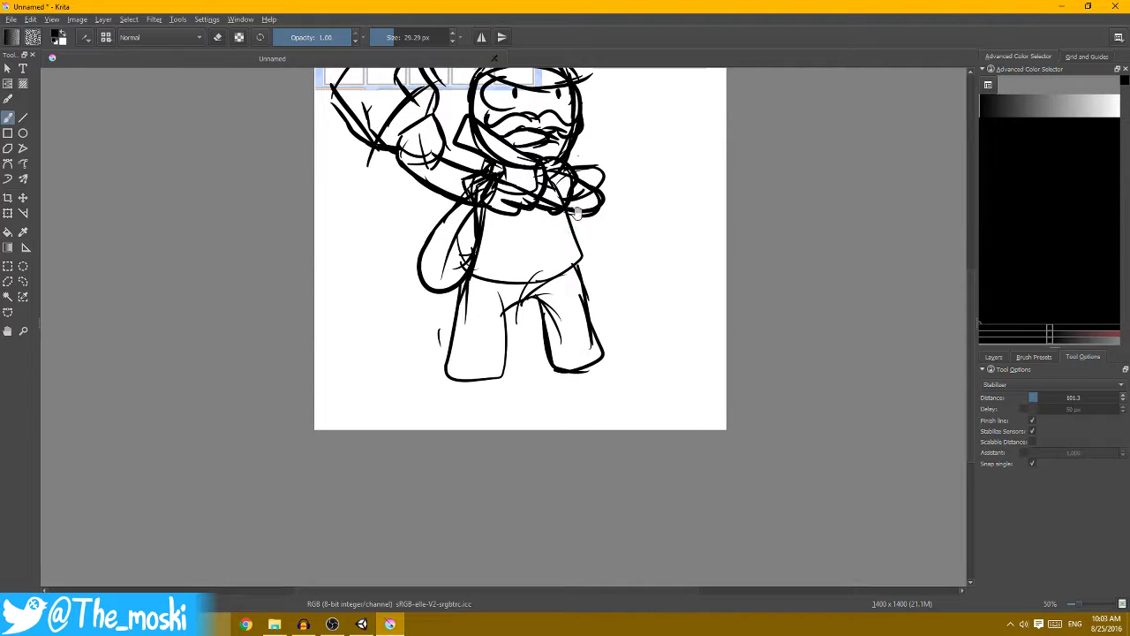
scroll(576, 256, up, 3)
drag(553, 214, 565, 177)
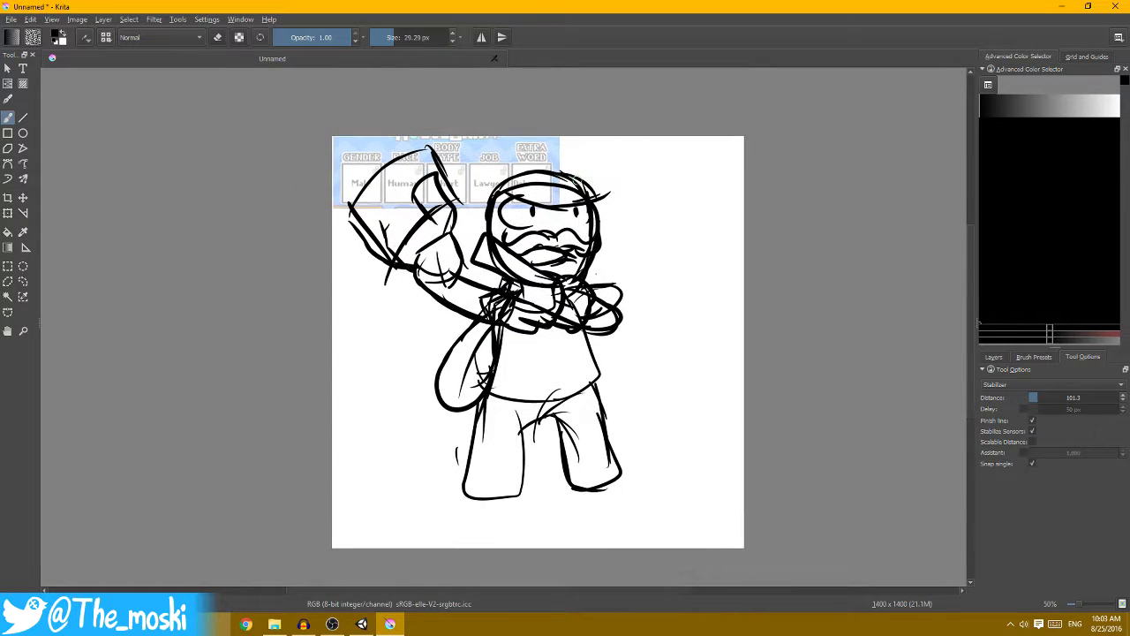
drag(487, 214, 470, 240)
drag(550, 340, 536, 236)
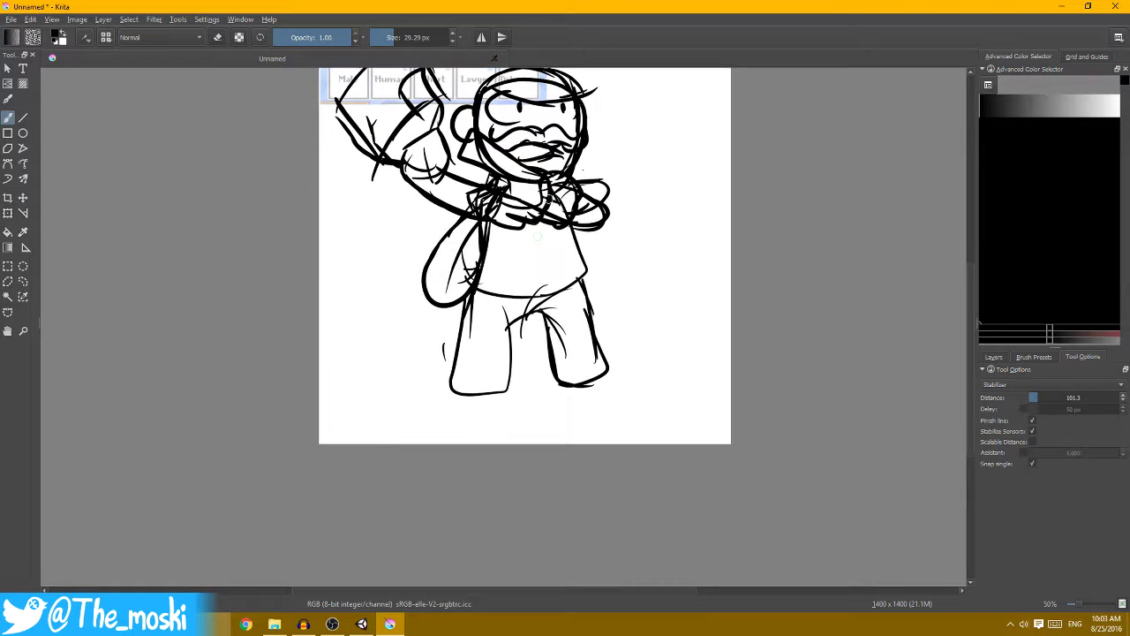
- Erase the old left arm loop and return to a small drawing brush
key(e)
mouse_move(442, 311)
mouse_down()
mouse_move(419, 283)
mouse_move(458, 238)
mouse_move(471, 265)
mouse_move(450, 296)
mouse_up()
right_click(481, 274)
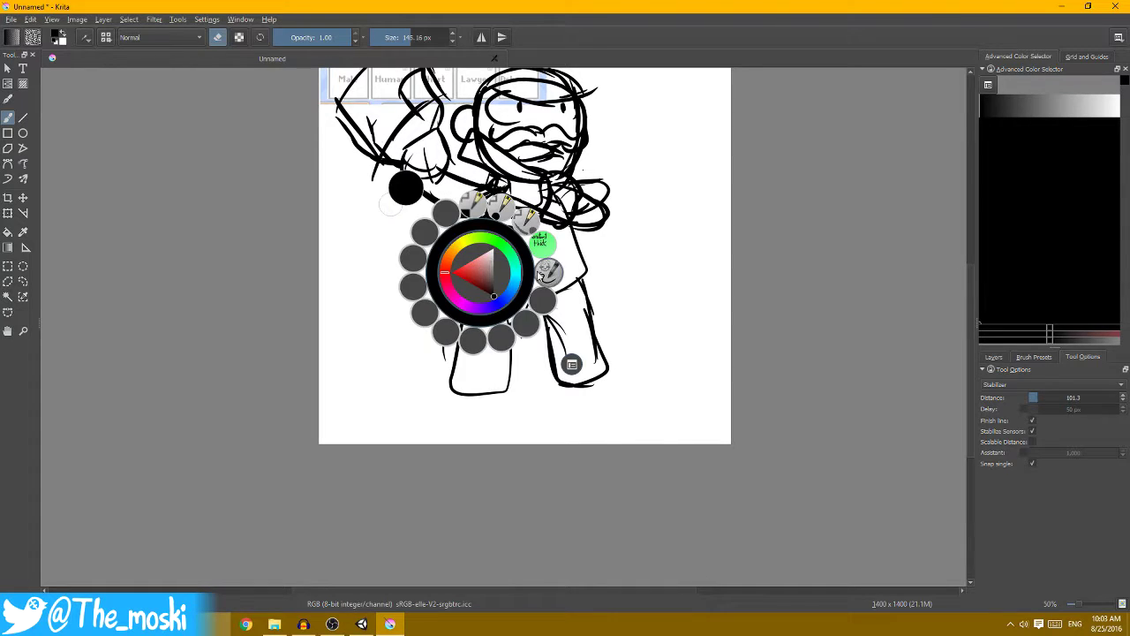
key(e)
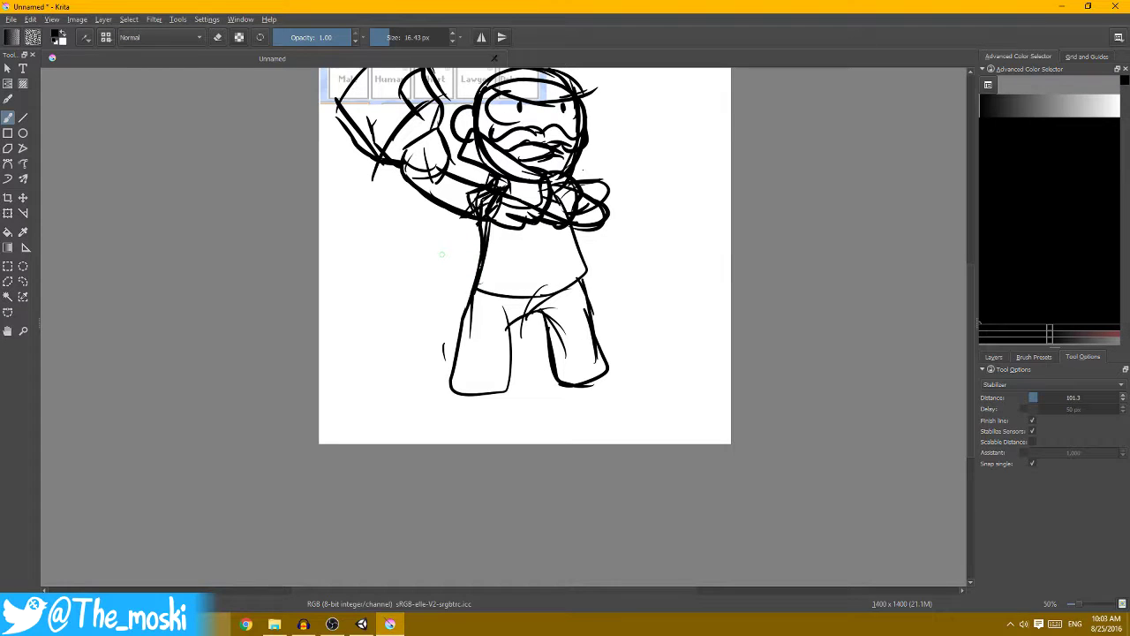
drag(512, 272, 498, 259)
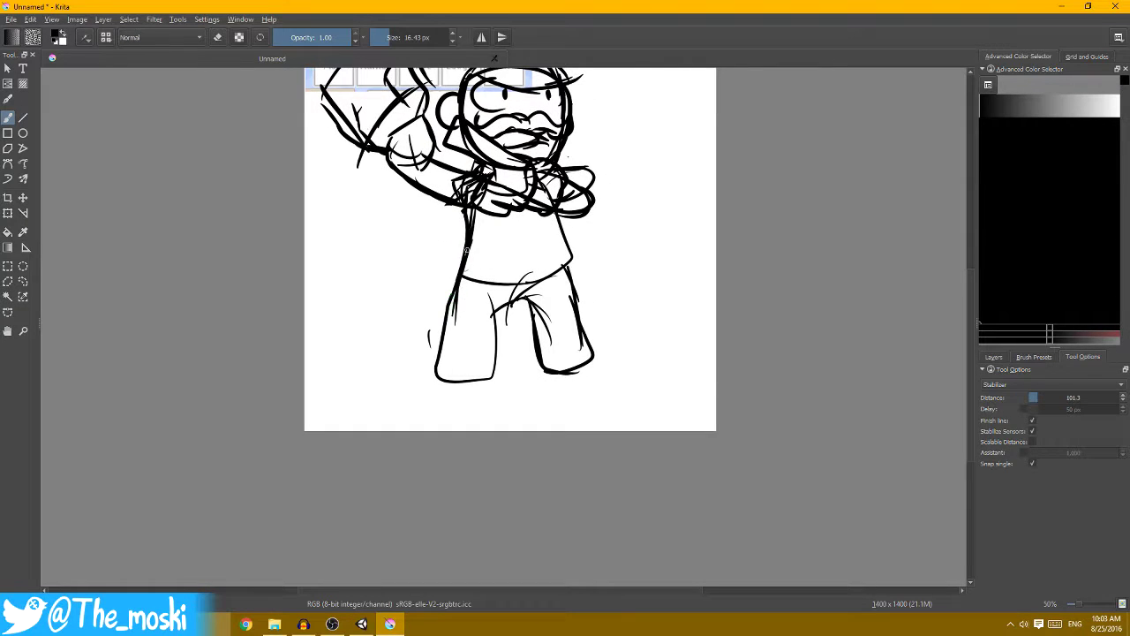
- Add boot cuffs, a fist at the waist, and a hatched diamond tie on the chest
mouse_move(442, 334)
mouse_down()
mouse_move(496, 340)
mouse_move(492, 376)
mouse_move(432, 385)
mouse_move(439, 335)
mouse_up()
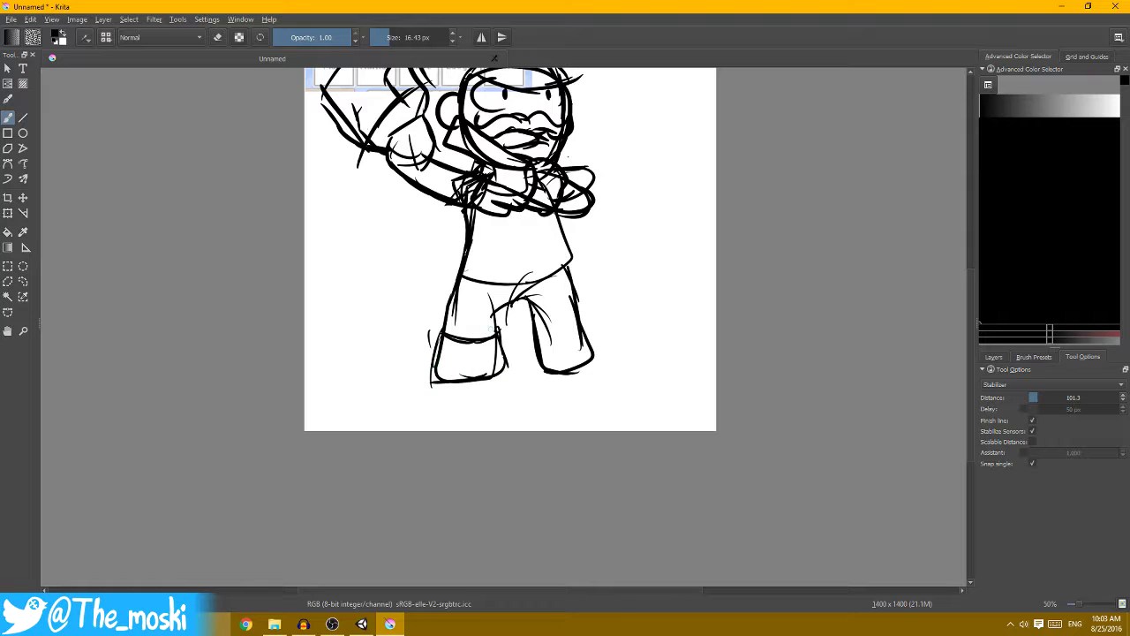
mouse_move(528, 326)
mouse_down()
mouse_move(571, 328)
mouse_move(604, 366)
mouse_move(532, 377)
mouse_up()
drag(534, 373, 530, 346)
drag(528, 258, 515, 276)
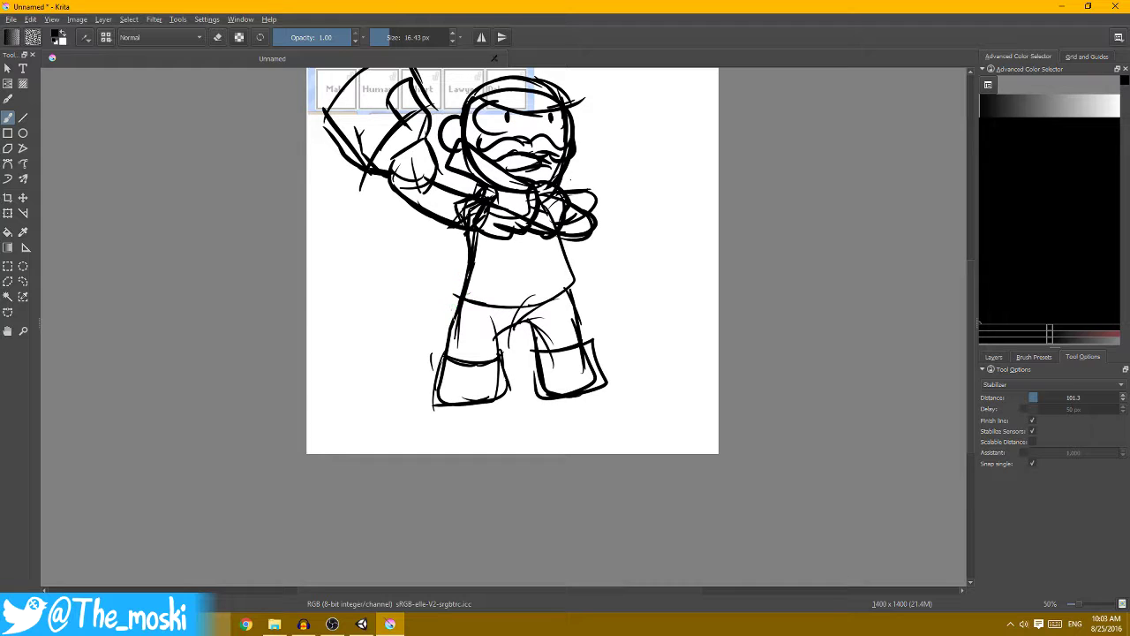
drag(492, 277, 474, 301)
drag(457, 262, 468, 281)
drag(522, 251, 480, 242)
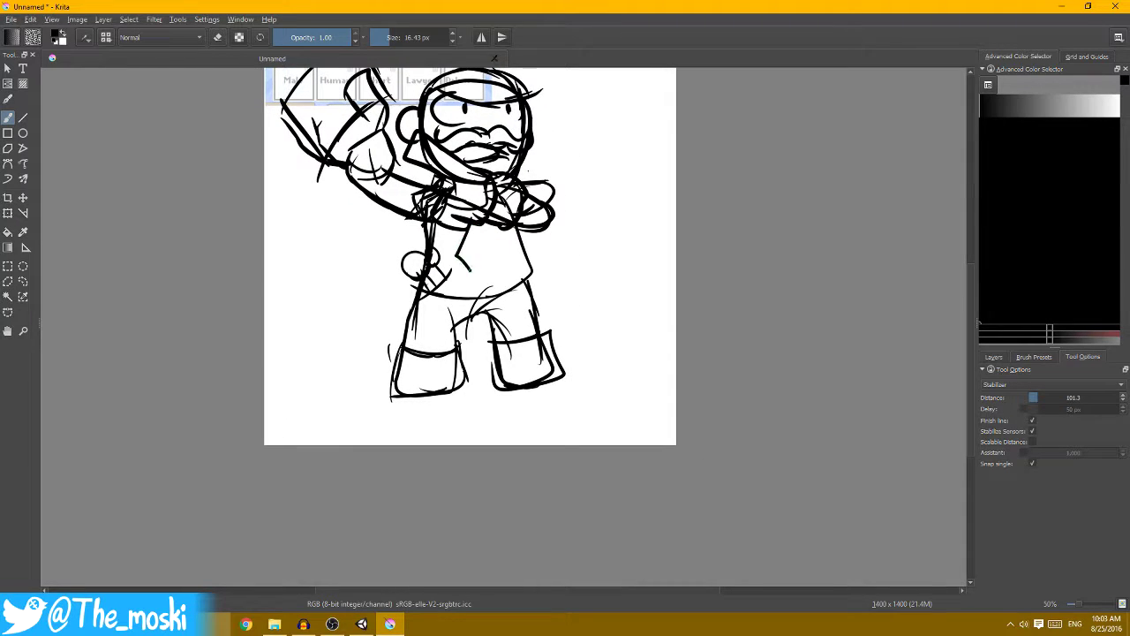
drag(493, 276, 484, 228)
mouse_move(475, 272)
mouse_down()
mouse_move(516, 251)
mouse_move(494, 265)
mouse_up()
- Shrink the character, move it lower right, and enlarge the brush slightly
key(ctrl+t)
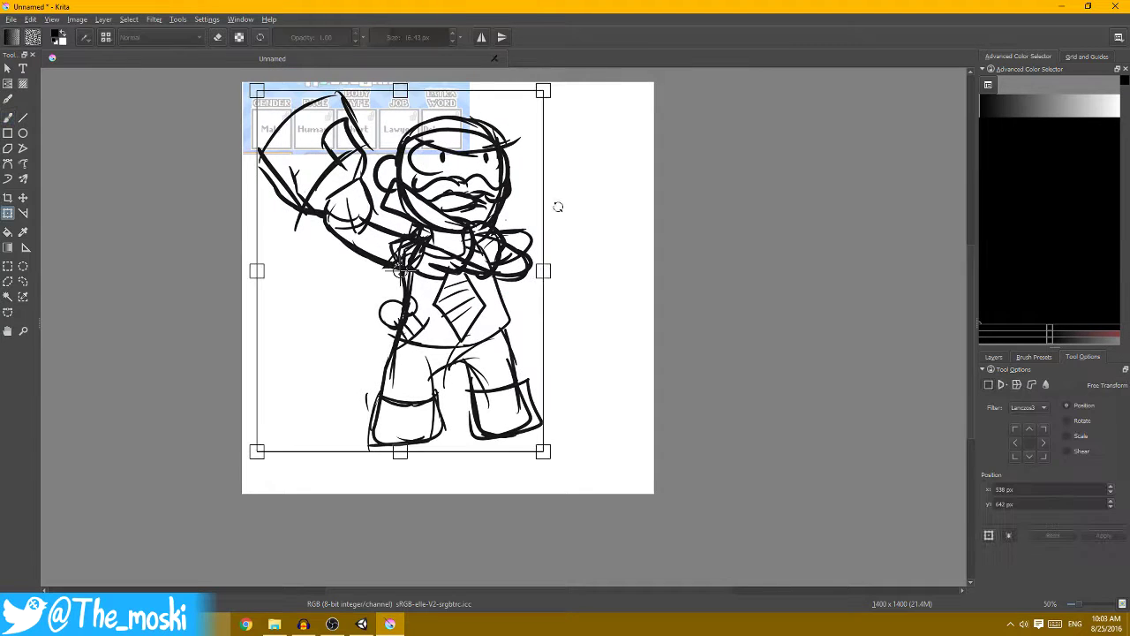
mouse_move(543, 89)
mouse_down()
mouse_move(503, 182)
mouse_move(547, 219)
mouse_up()
key(Return)
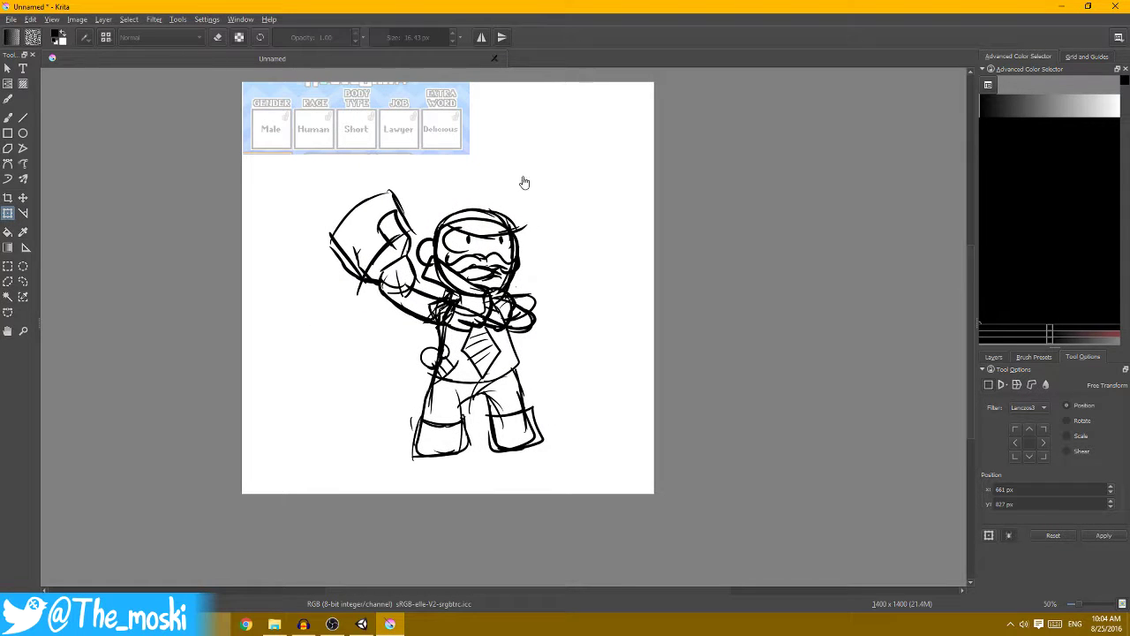
key(b)
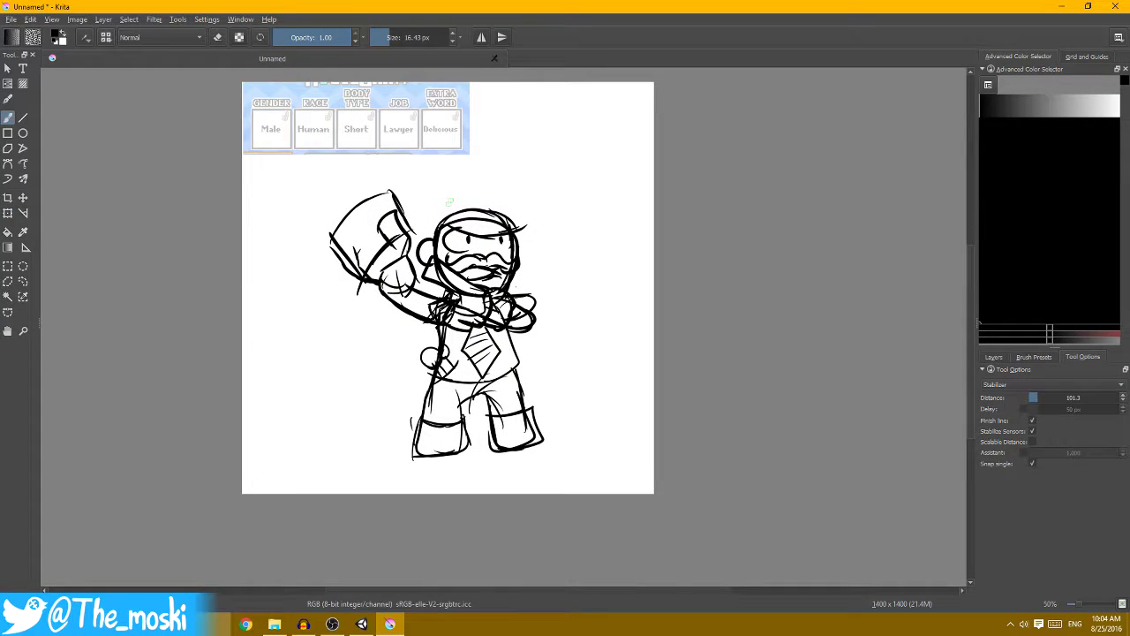
key(bracketright)
- Sketch a tall top hat with brim over the head and a hatched box at the staff tip
mouse_move(440, 228)
mouse_down()
mouse_move(482, 198)
mouse_move(523, 226)
mouse_up()
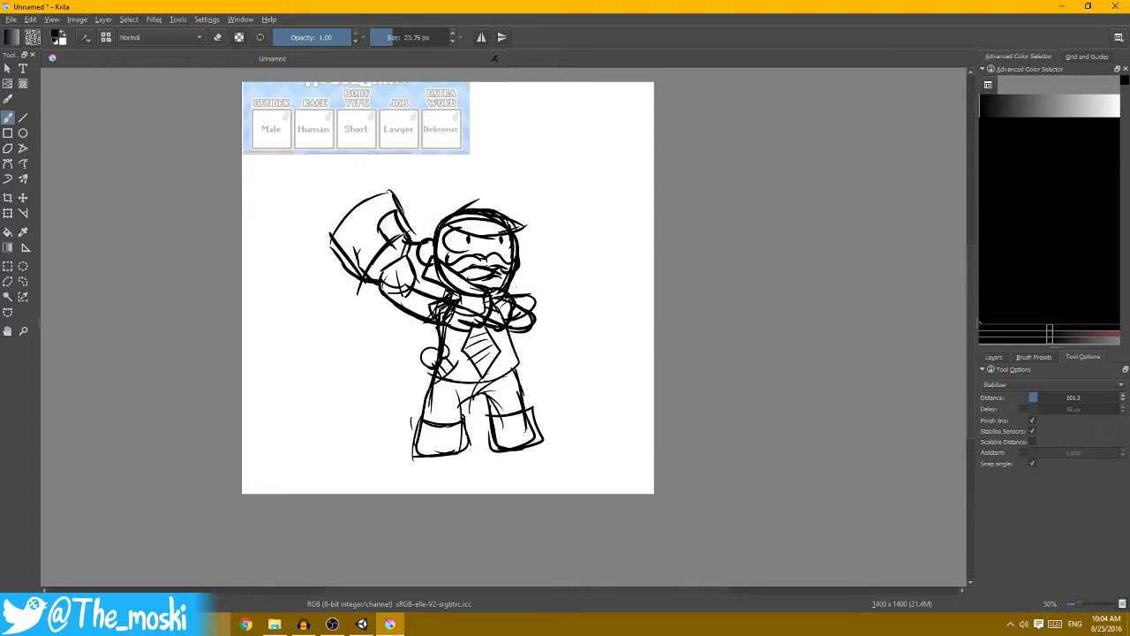
mouse_move(392, 228)
mouse_down()
mouse_move(549, 212)
mouse_move(523, 235)
mouse_up()
mouse_move(433, 240)
mouse_down()
mouse_move(405, 142)
mouse_move(490, 129)
mouse_move(519, 157)
mouse_move(514, 190)
mouse_up()
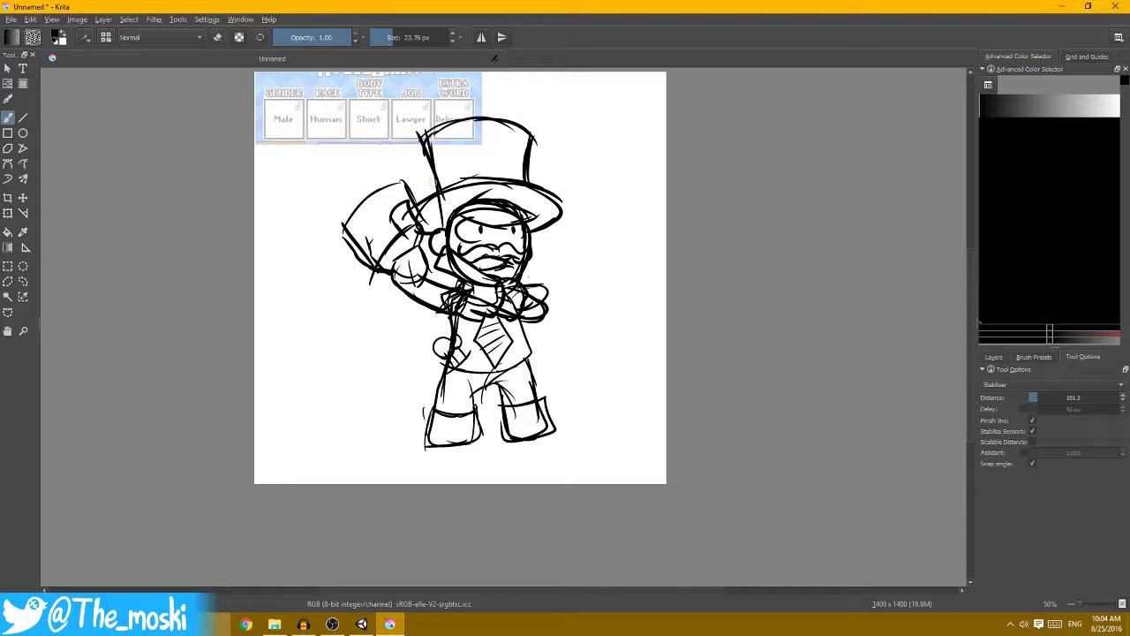
mouse_move(431, 193)
mouse_down()
mouse_move(388, 167)
mouse_move(460, 183)
mouse_up()
drag(414, 140, 468, 175)
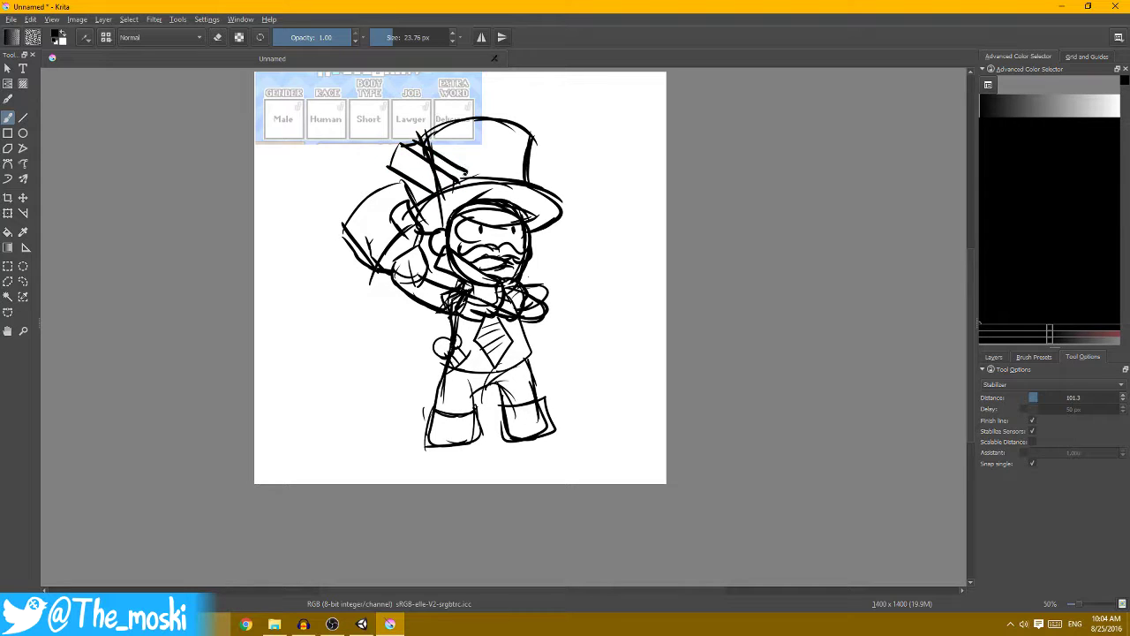
drag(403, 159, 436, 180)
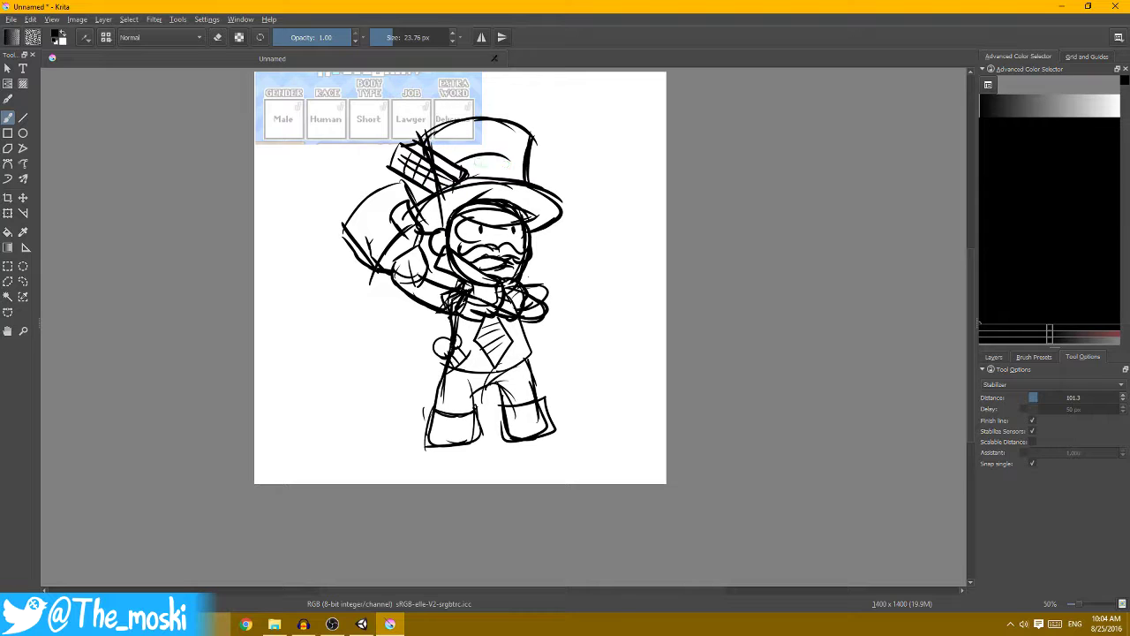
drag(589, 218, 601, 244)
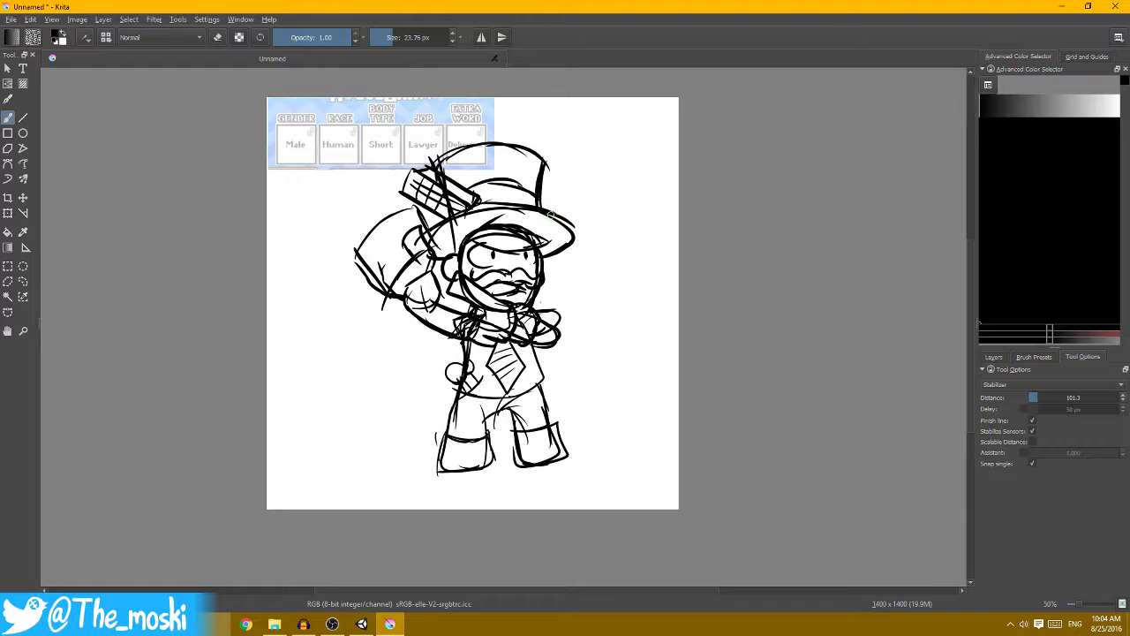
scroll(559, 238, down, 3)
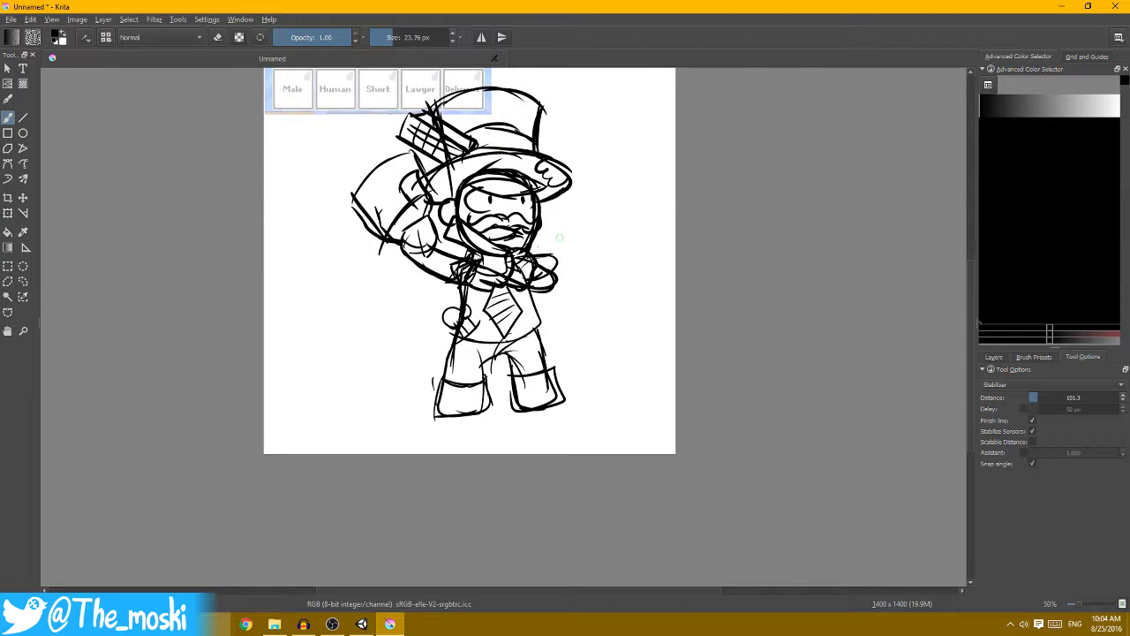
drag(516, 259, 533, 282)
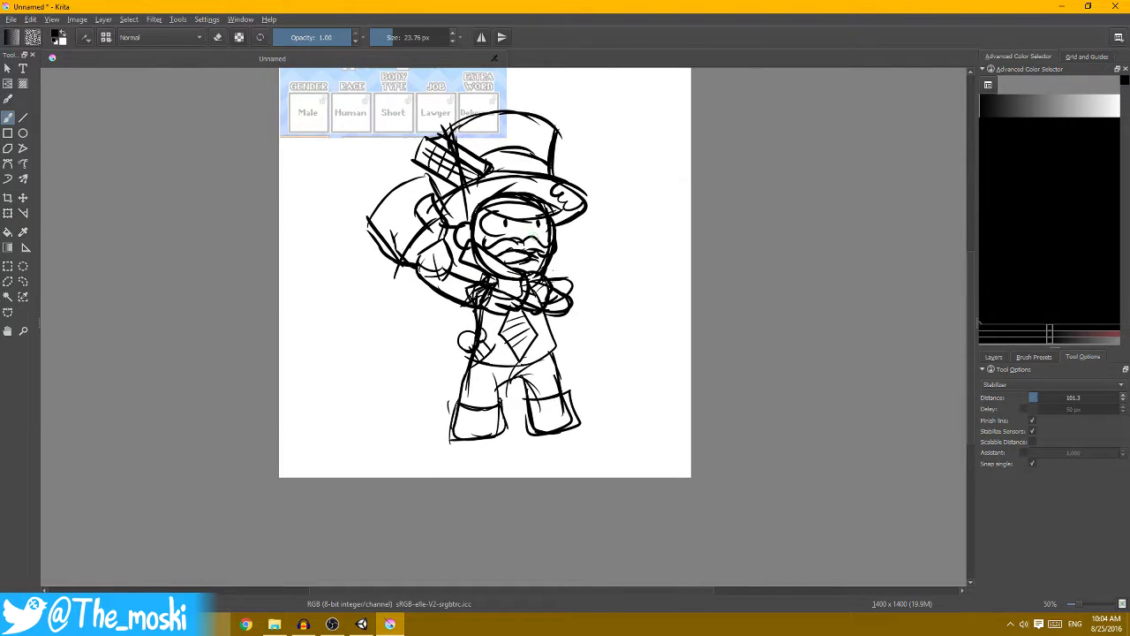
key(plus)
drag(533, 212, 539, 242)
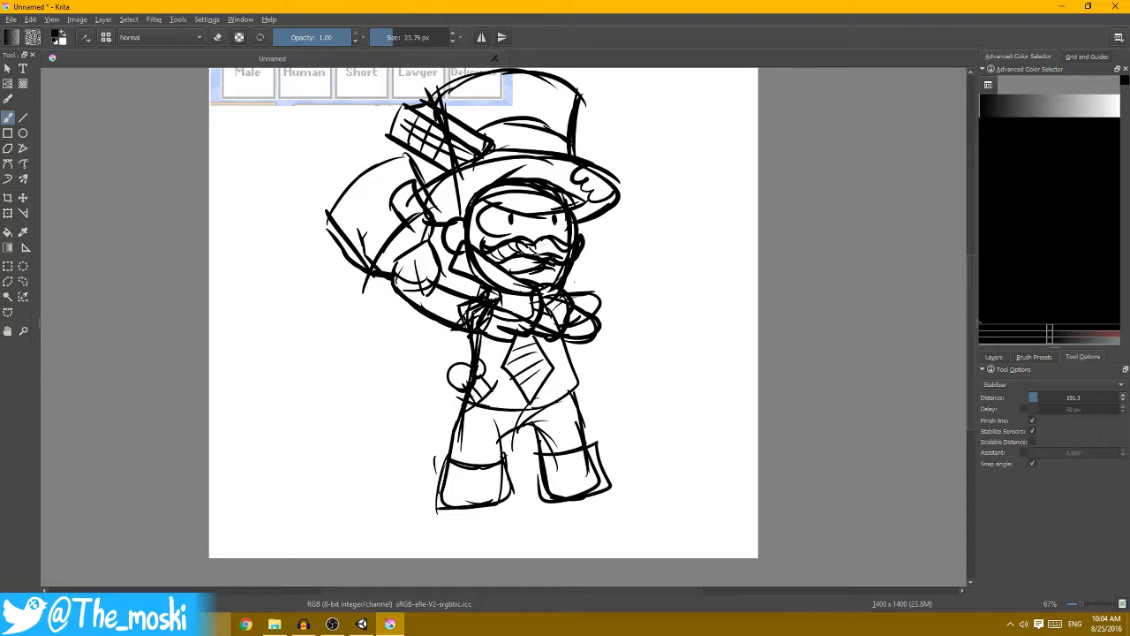
- Reinforce the fist and lower arm, and add a stroke on the chest beside the tie
drag(558, 271, 618, 293)
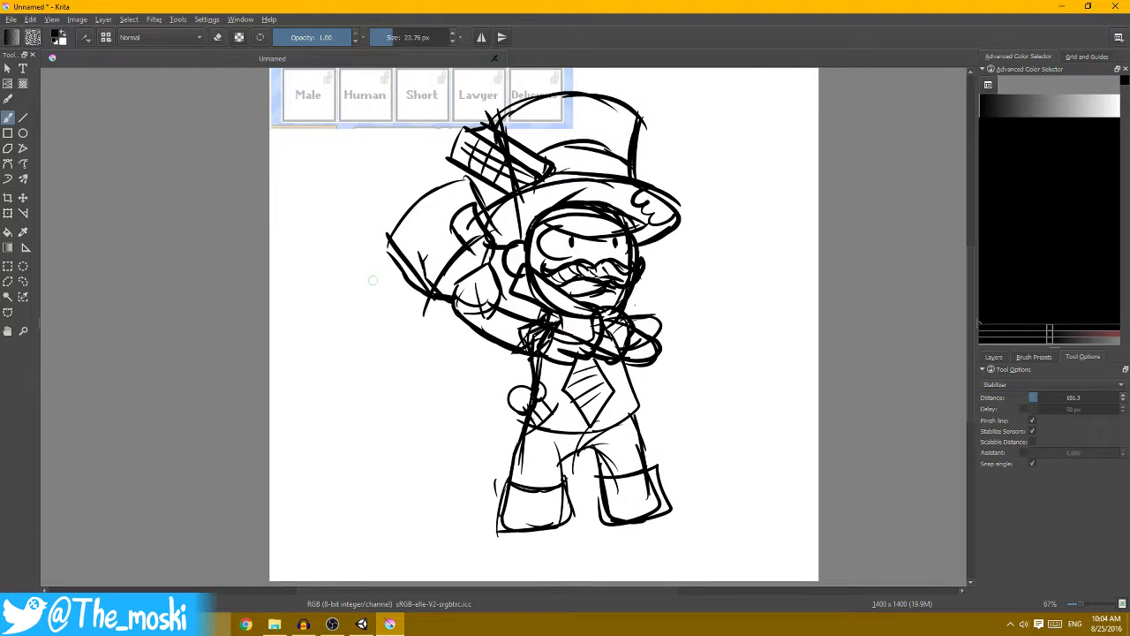
mouse_move(475, 330)
mouse_down()
mouse_move(466, 301)
mouse_move(484, 273)
mouse_up()
mouse_move(479, 312)
mouse_down()
mouse_move(442, 289)
mouse_move(438, 261)
mouse_move(479, 237)
mouse_up()
drag(667, 342, 637, 314)
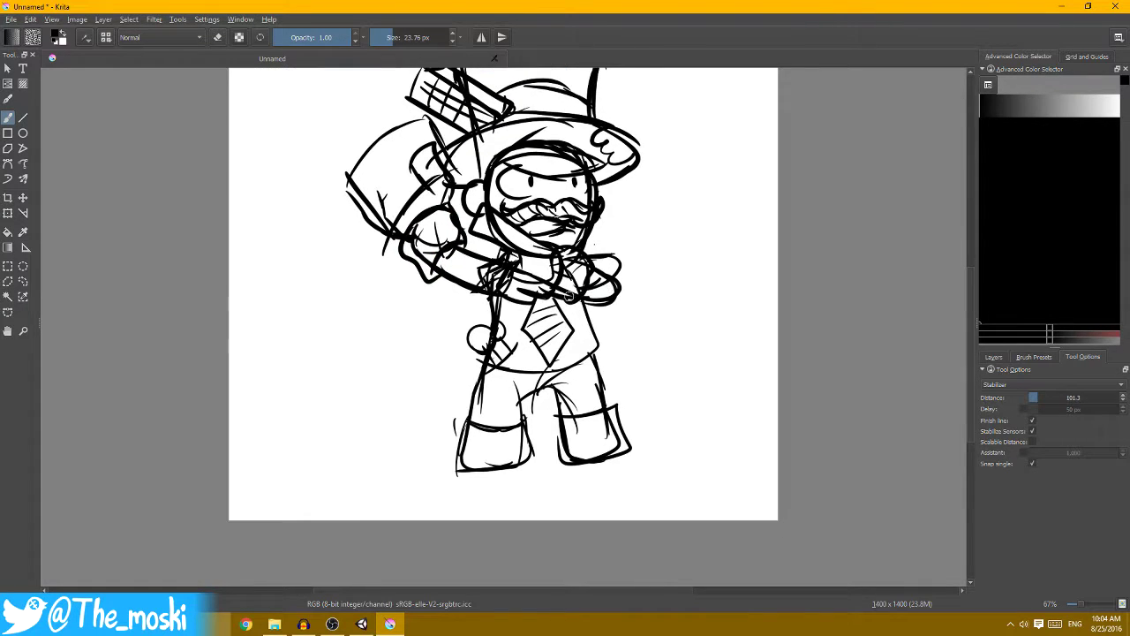
mouse_move(544, 297)
mouse_down()
mouse_move(571, 309)
mouse_move(585, 267)
mouse_up()
drag(528, 363, 536, 306)
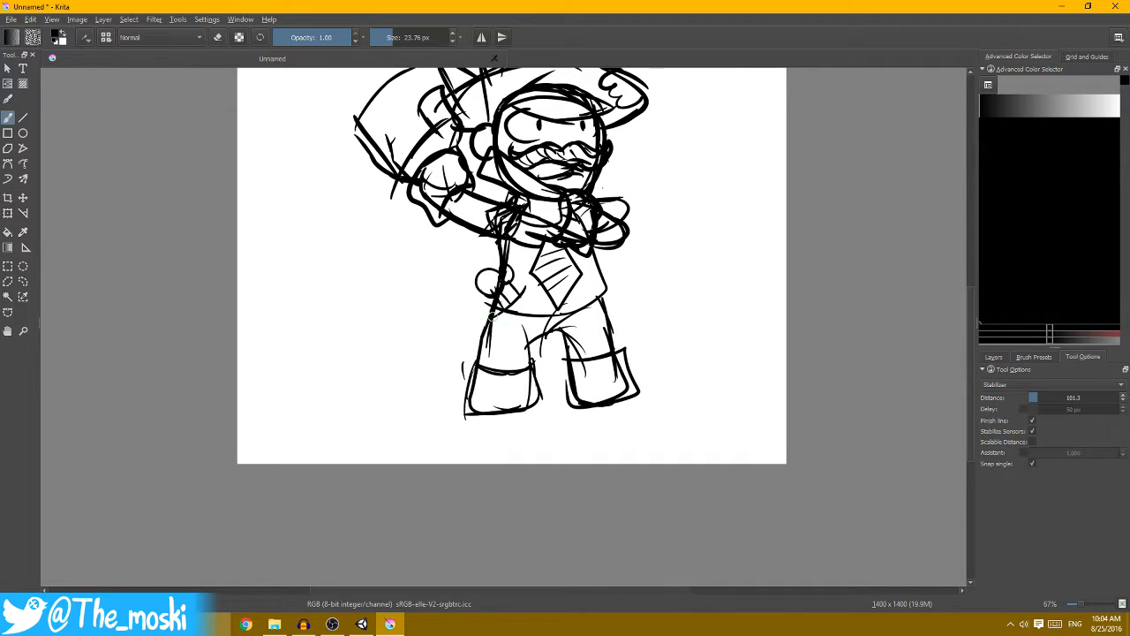
- Darken the belt line, the tunic edge and the lower-left boot outline
scroll(491, 305, up, 1)
scroll(493, 307, down, 1)
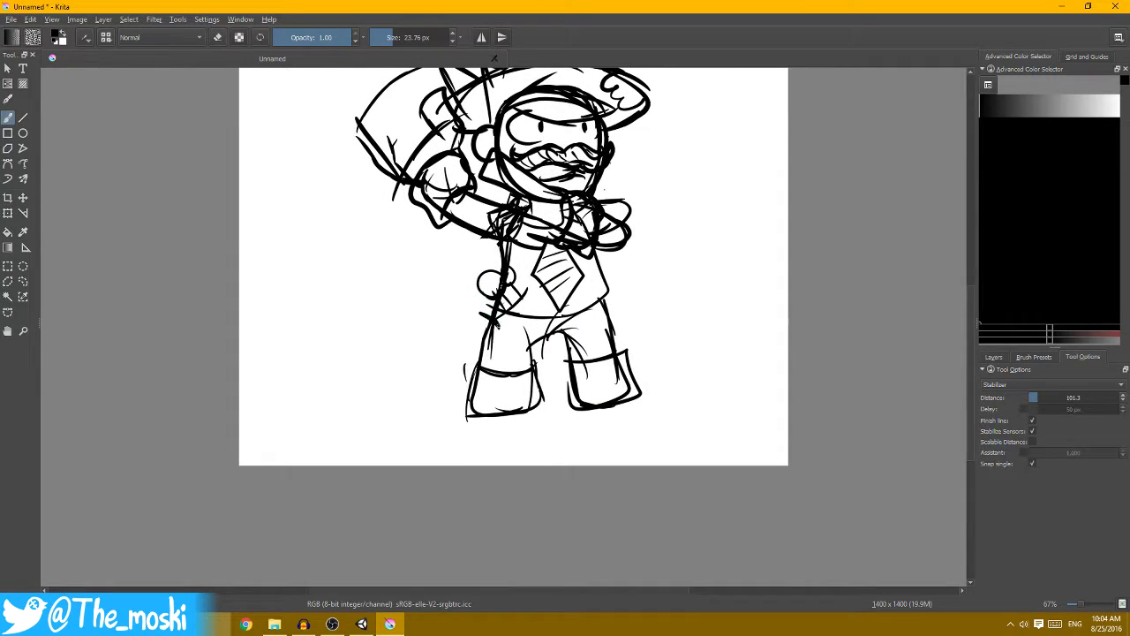
mouse_move(496, 329)
mouse_down()
mouse_move(604, 316)
mouse_move(585, 269)
mouse_up()
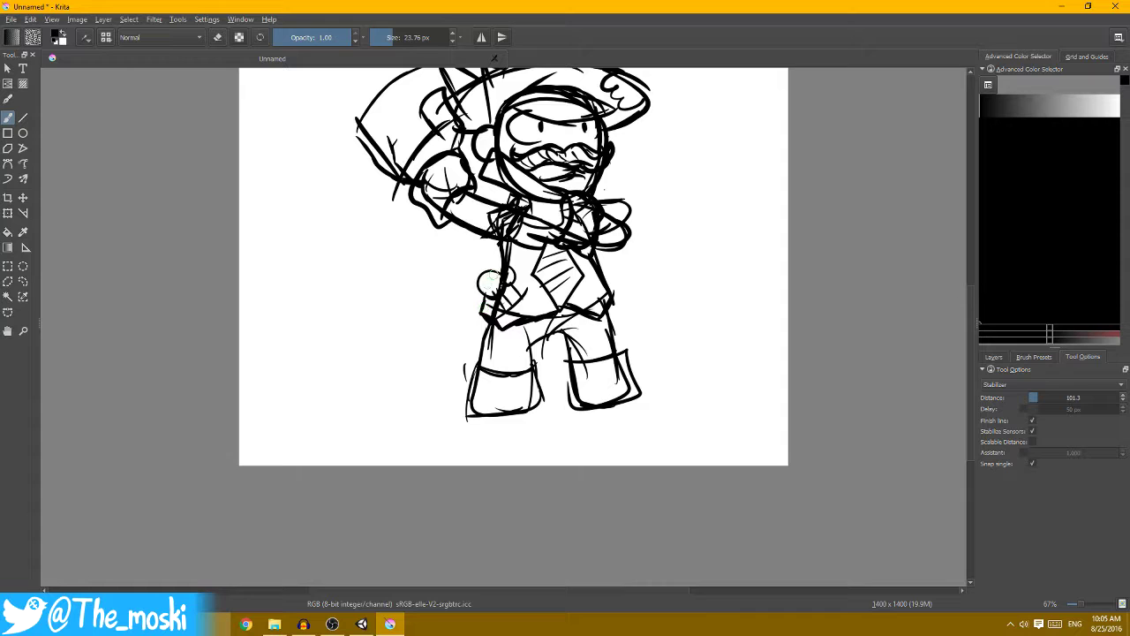
drag(496, 279, 500, 247)
scroll(569, 295, down, 2)
scroll(529, 283, down, 1)
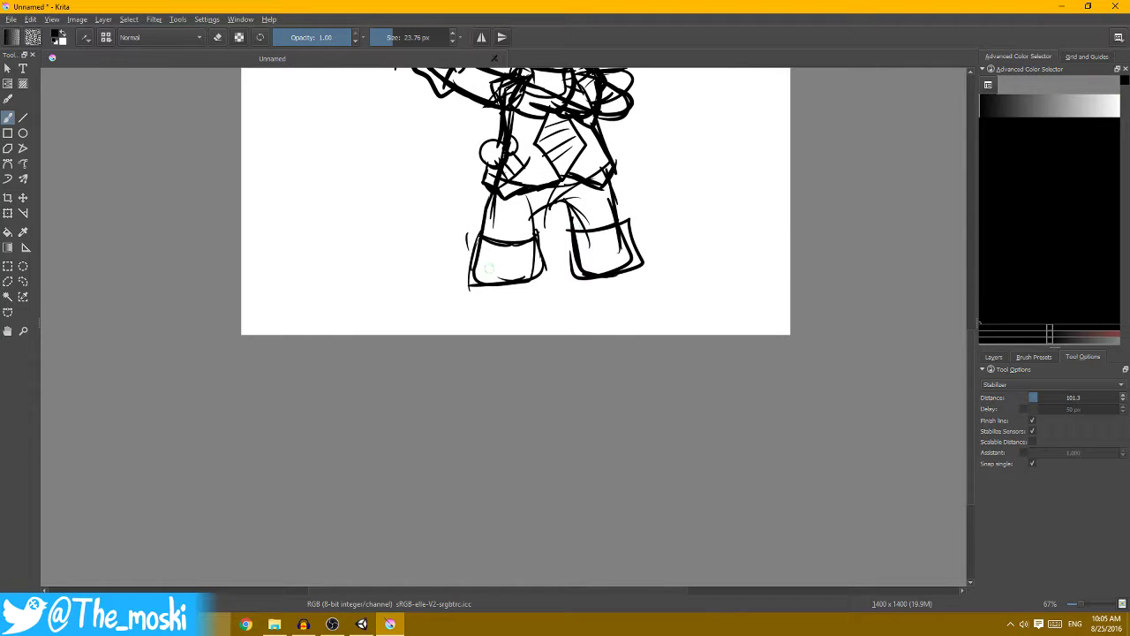
mouse_move(519, 285)
mouse_down()
mouse_move(537, 250)
mouse_move(541, 284)
mouse_move(625, 231)
mouse_move(613, 288)
mouse_up()
- Scale the sketch up slightly from its top-right corner and review the enlarged figure
key(minus)
key(minus)
key(ctrl+t)
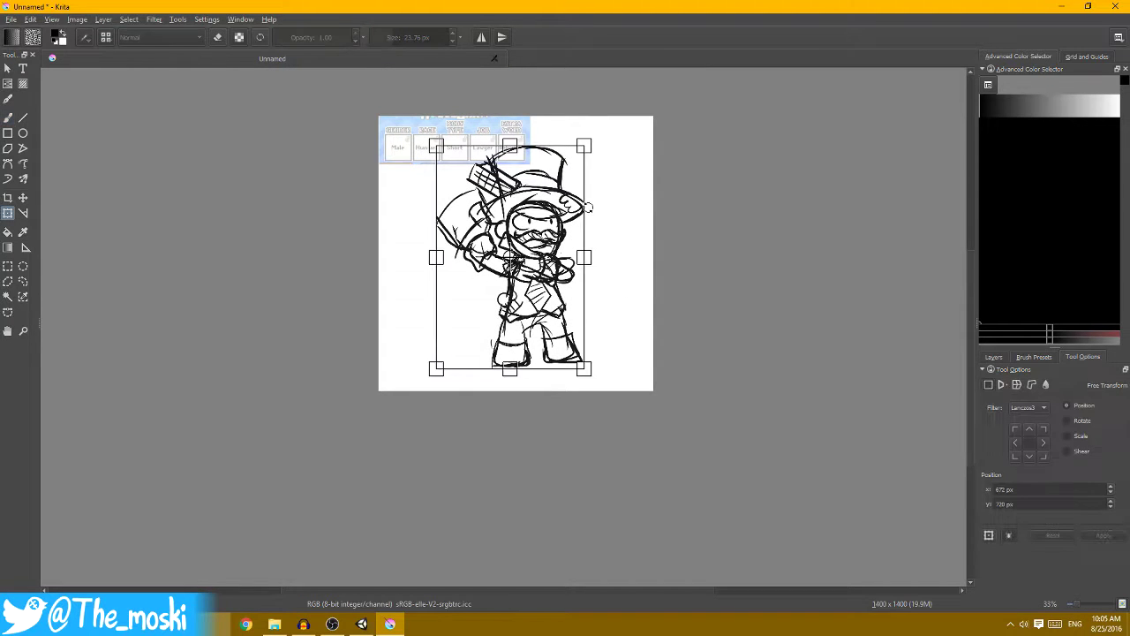
drag(585, 147, 589, 135)
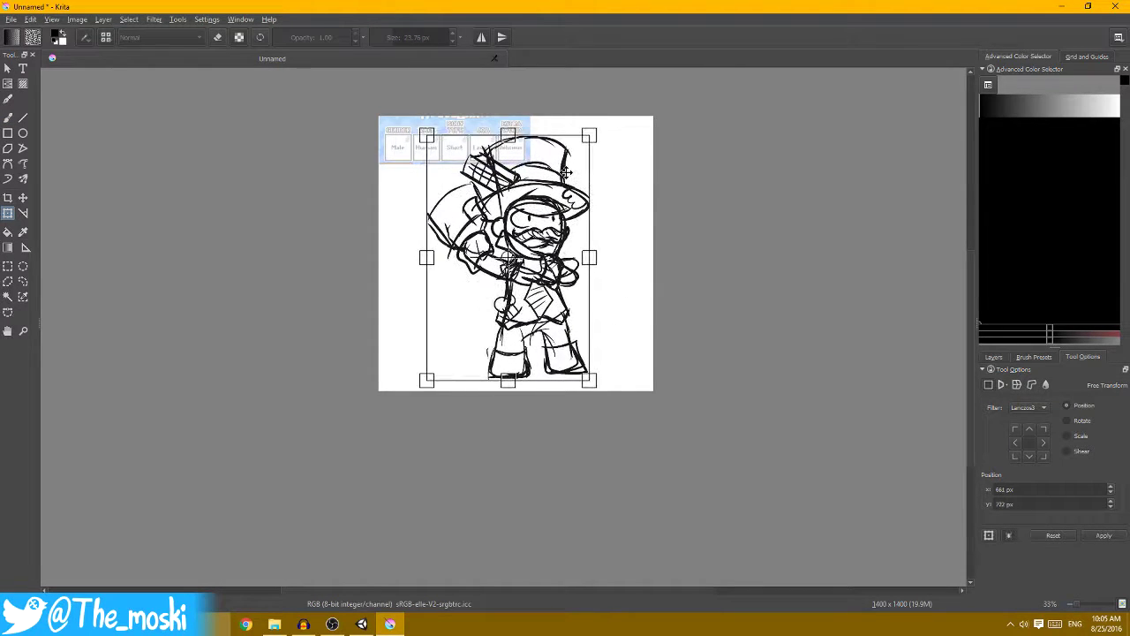
key(Return)
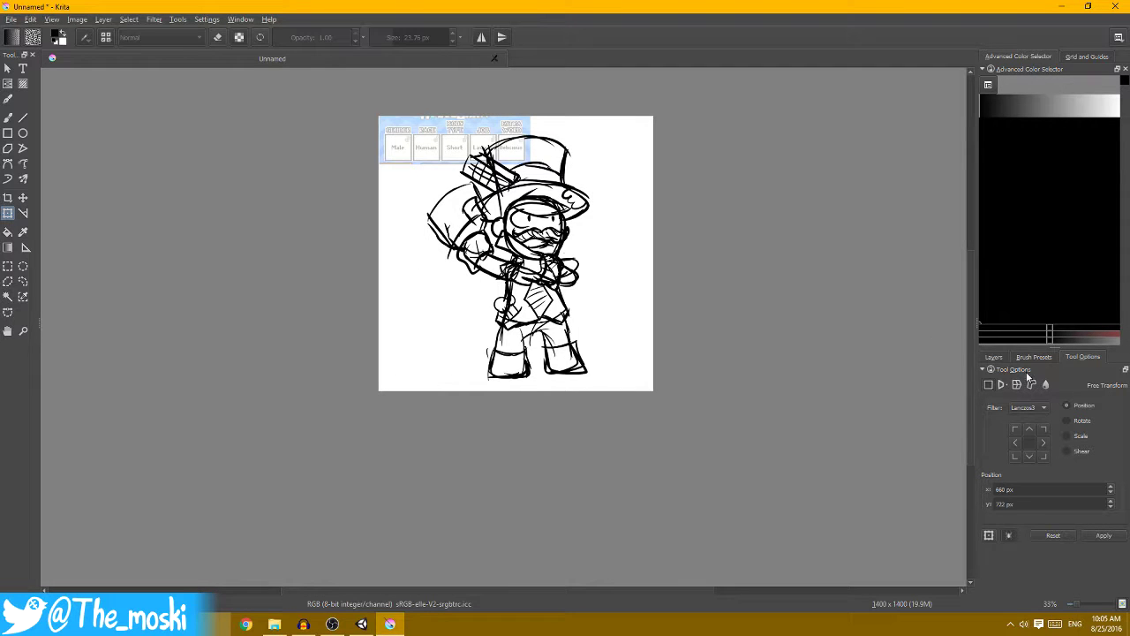
key(plus)
key(plus)
key(plus)
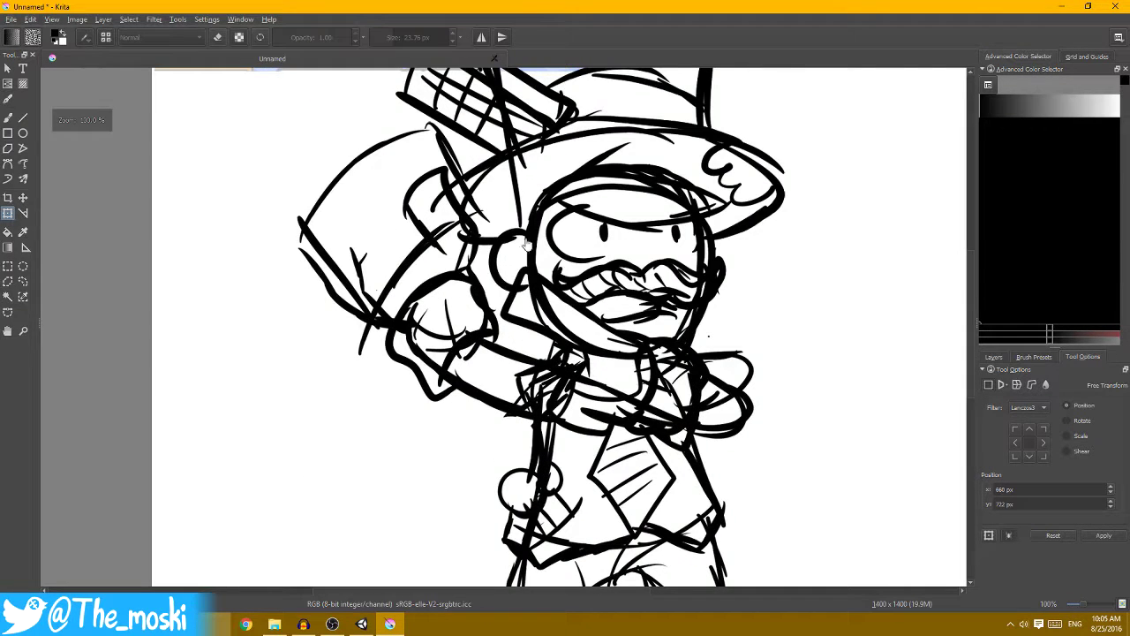
key(b)
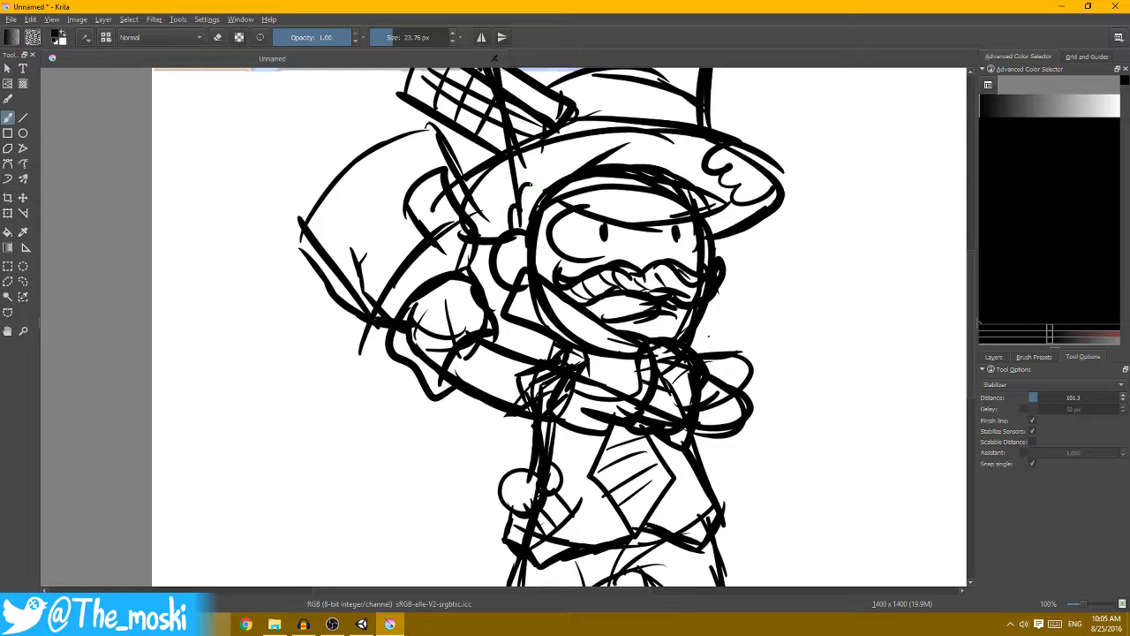
drag(528, 294, 520, 228)
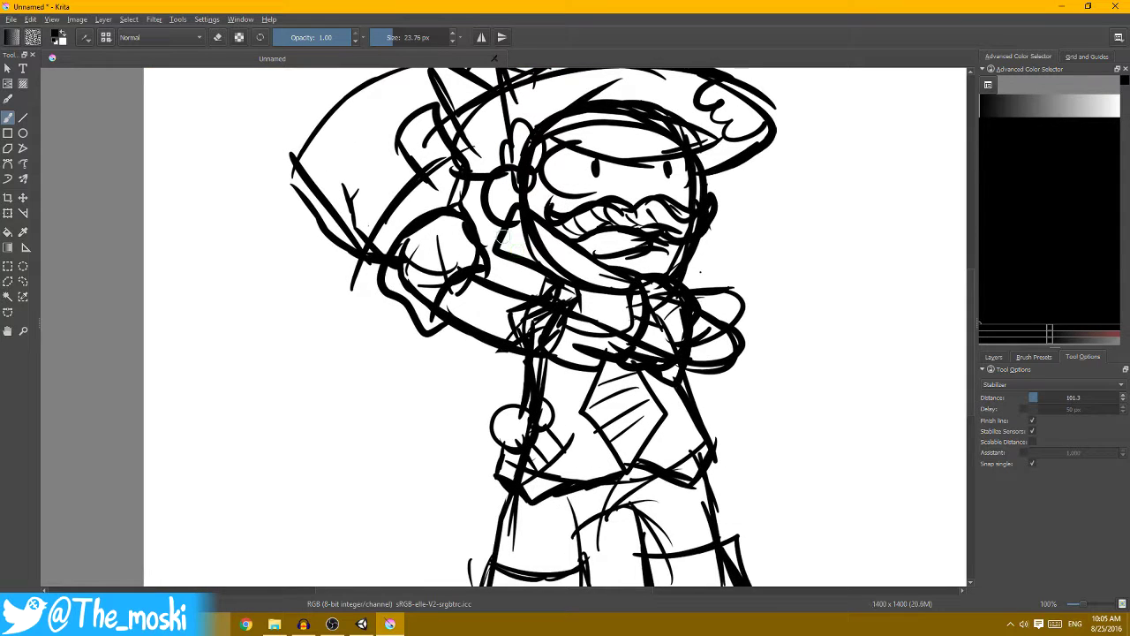
key(minus)
key(minus)
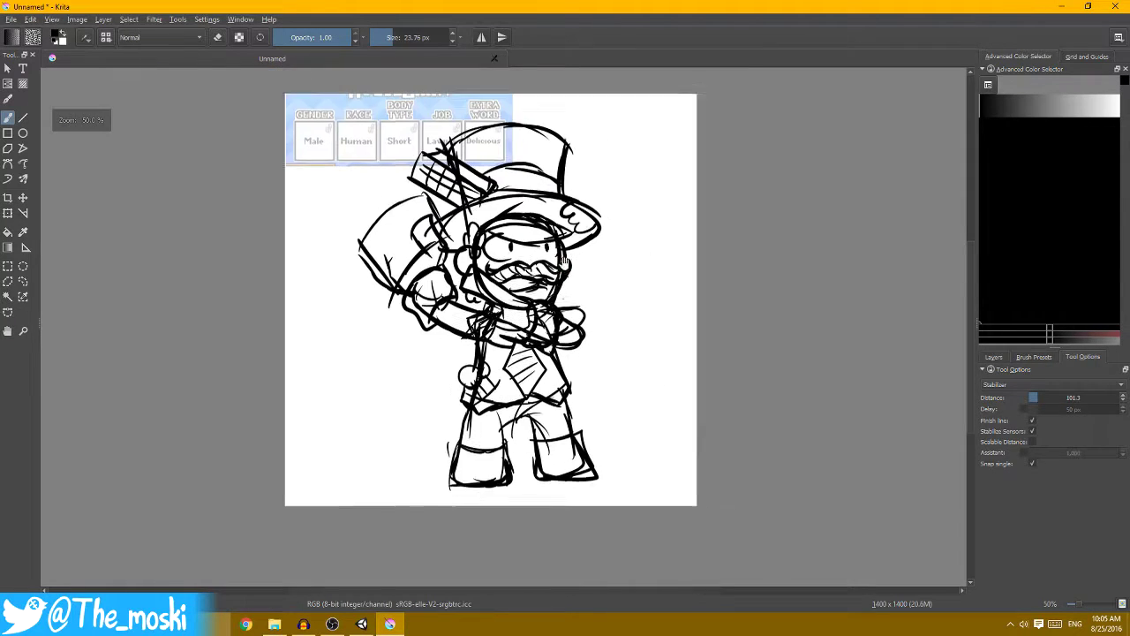
key(1)
scroll(609, 130, up, 1)
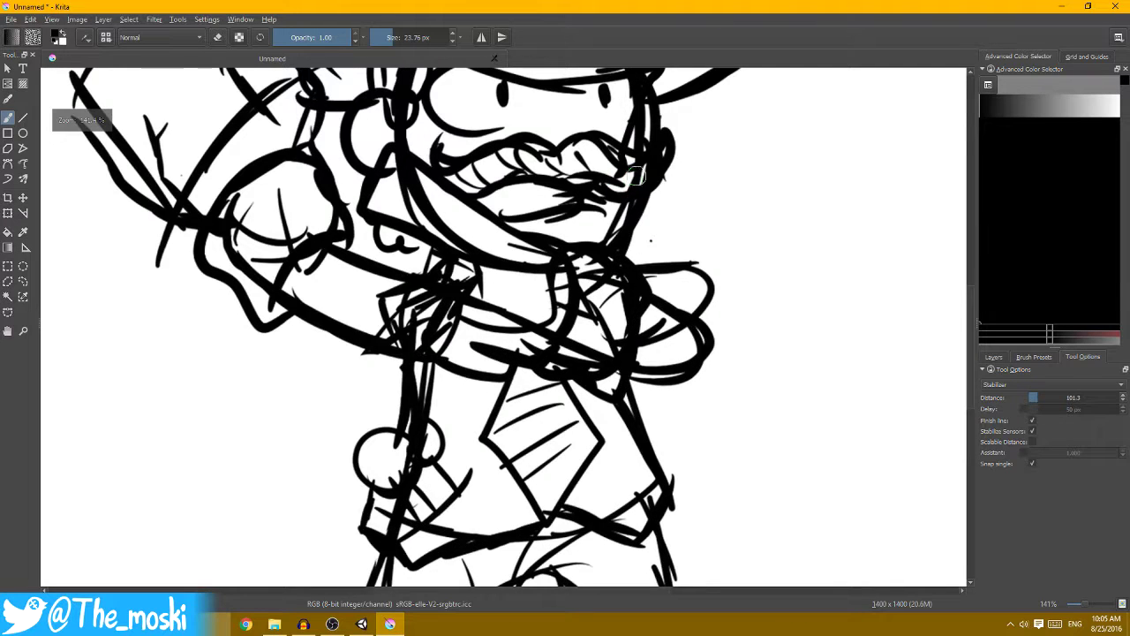
scroll(636, 177, up, 1)
scroll(638, 224, down, 1)
scroll(609, 223, down, 1)
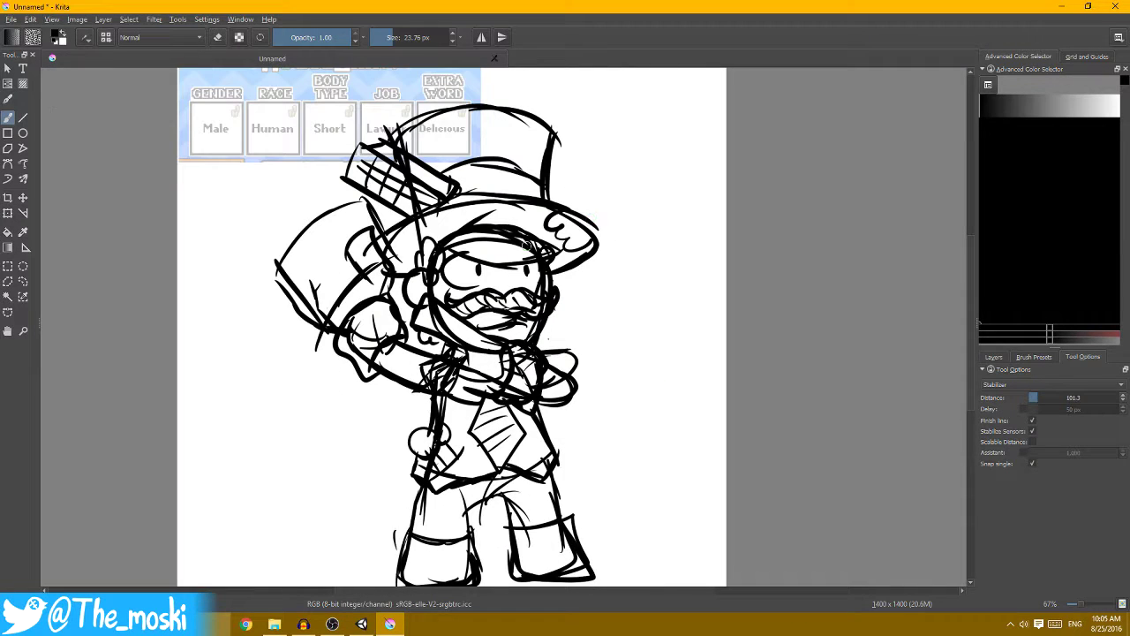
- Fade the sketch layer to 31% opacity
click(1031, 357)
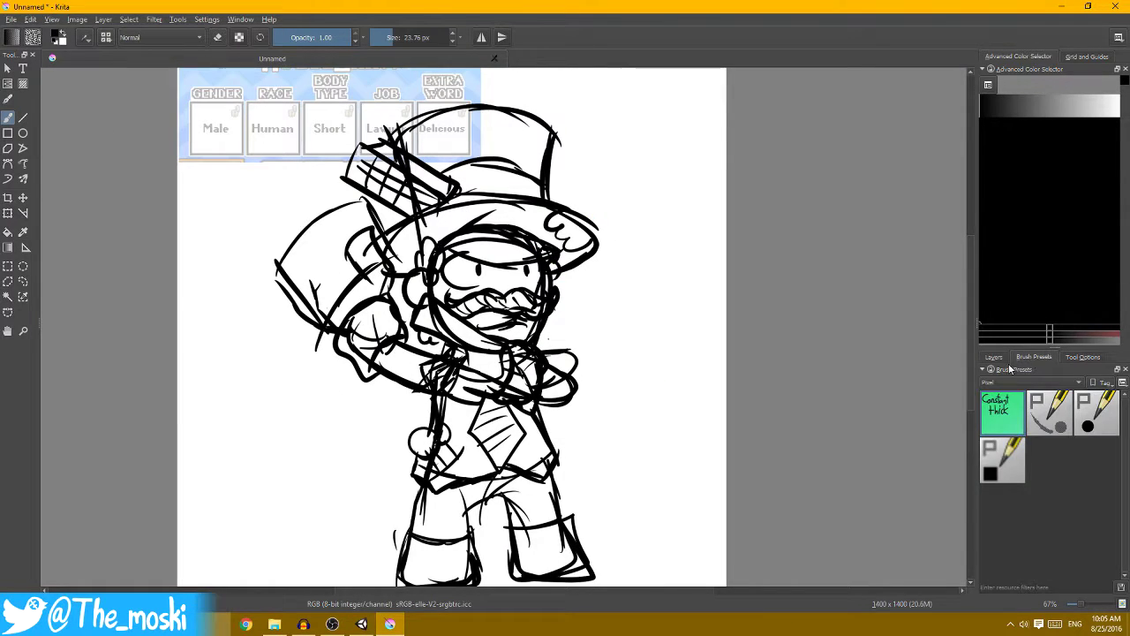
click(1032, 395)
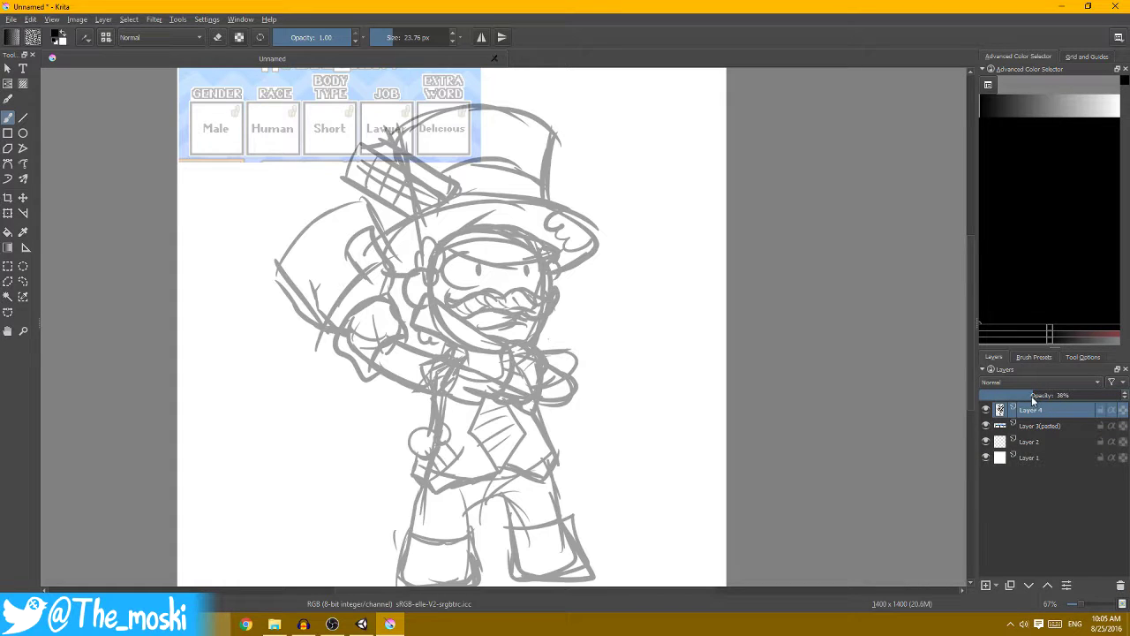
click(1025, 394)
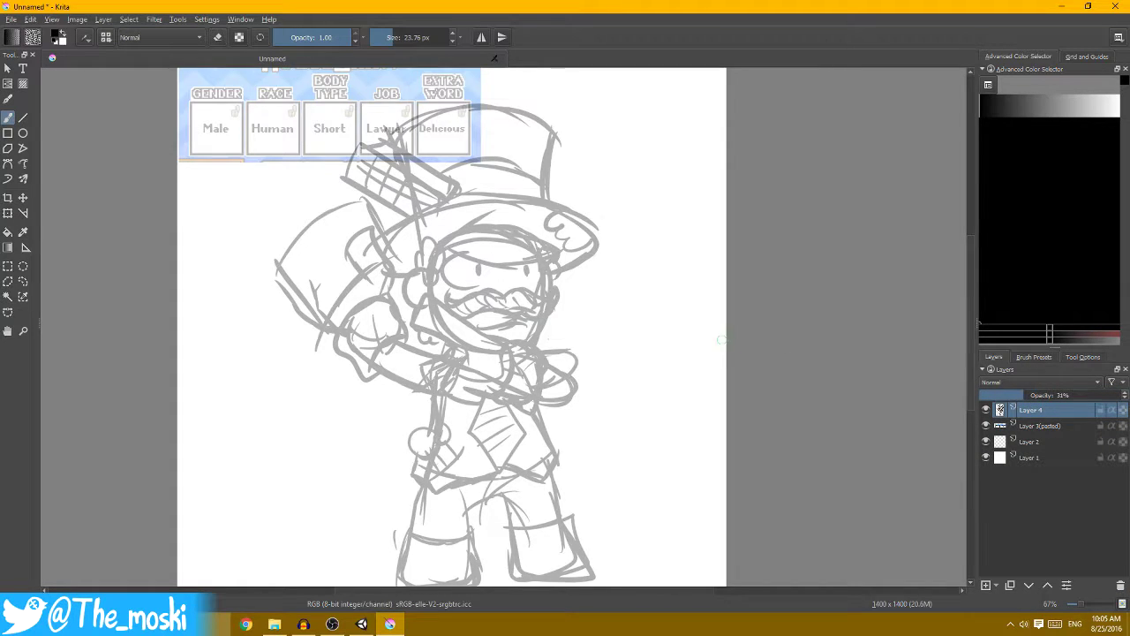
- Rotate the sketch slightly, checking it on a mirrored canvas, and add an empty lineart layer above
key(m)
key(ctrl+t)
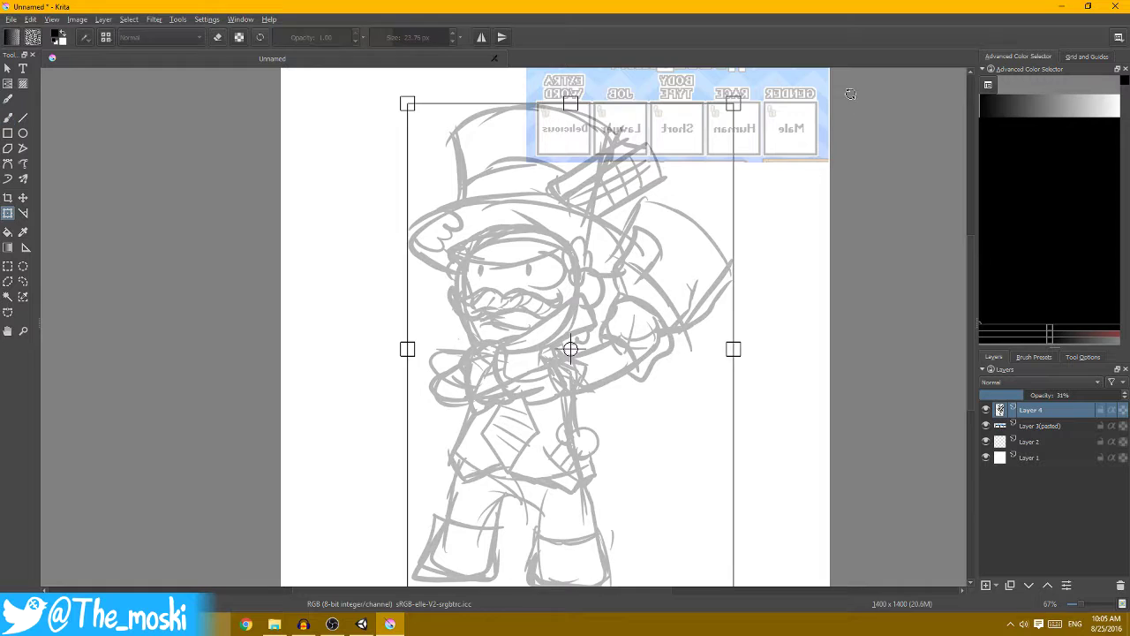
drag(857, 114, 846, 116)
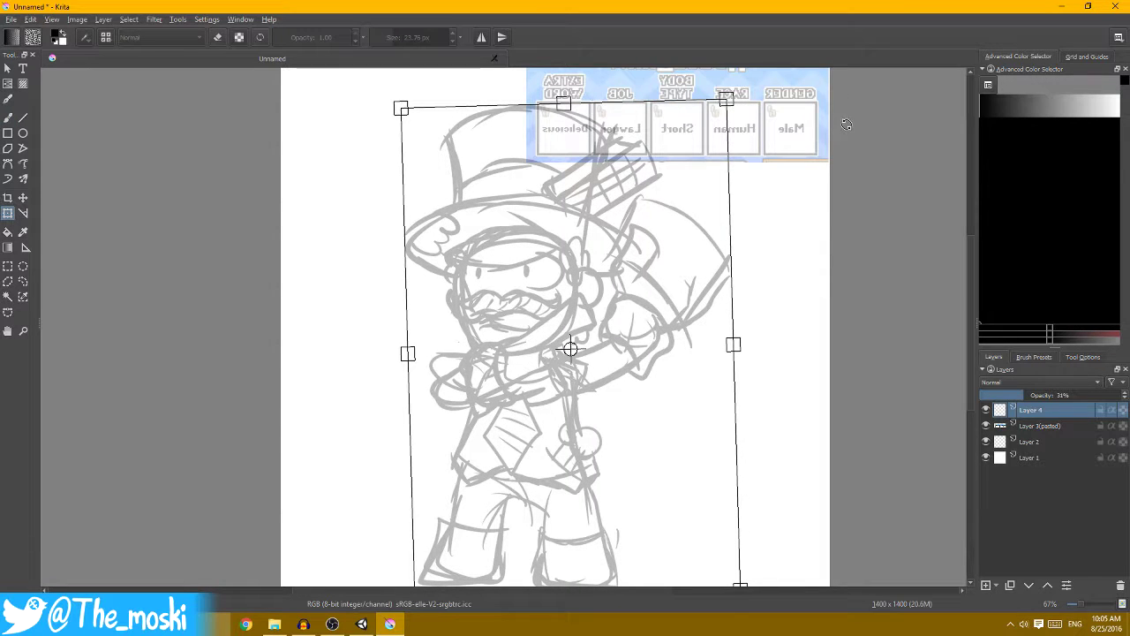
key(Return)
key(m)
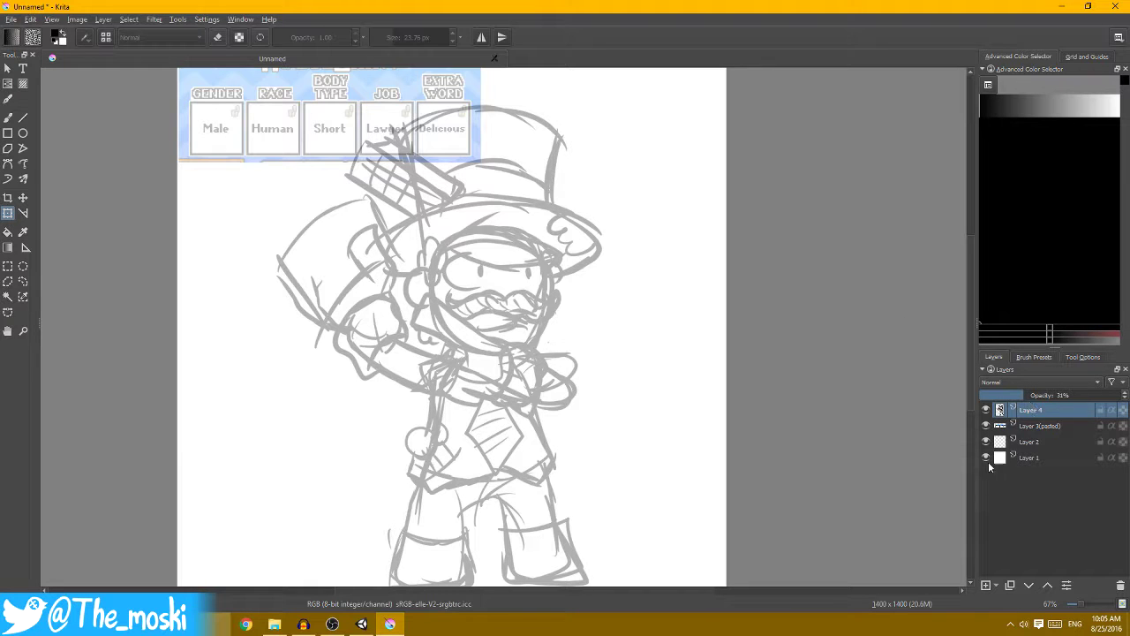
click(985, 585)
- Zoom to 100% and frame the character's face and upper body
key(1)
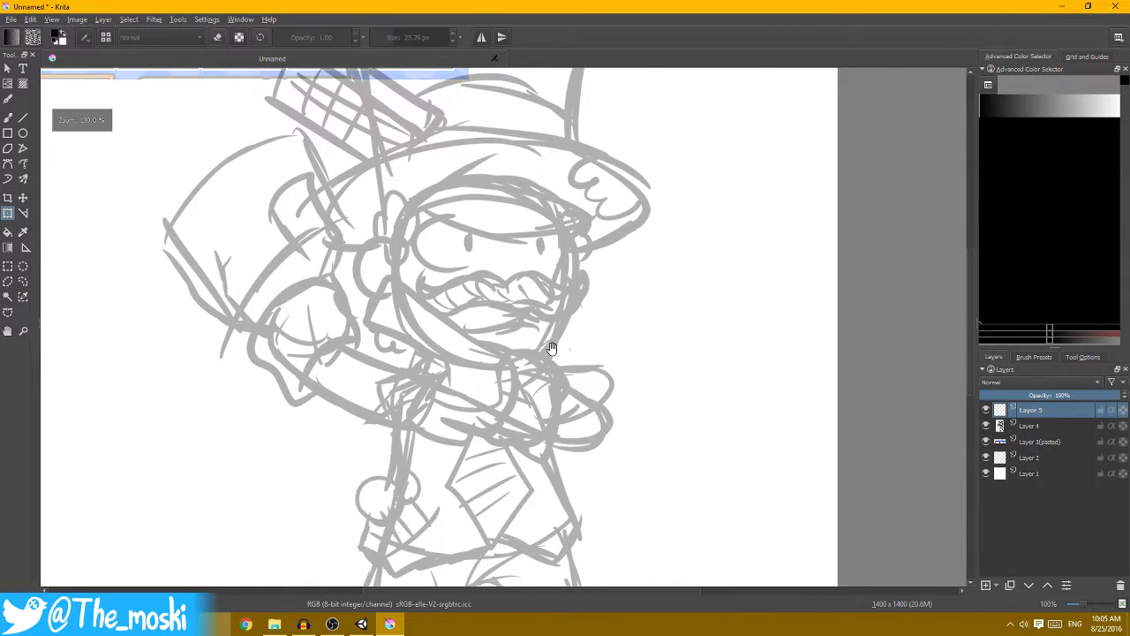
drag(550, 348, 688, 340)
scroll(688, 340, up, 2)
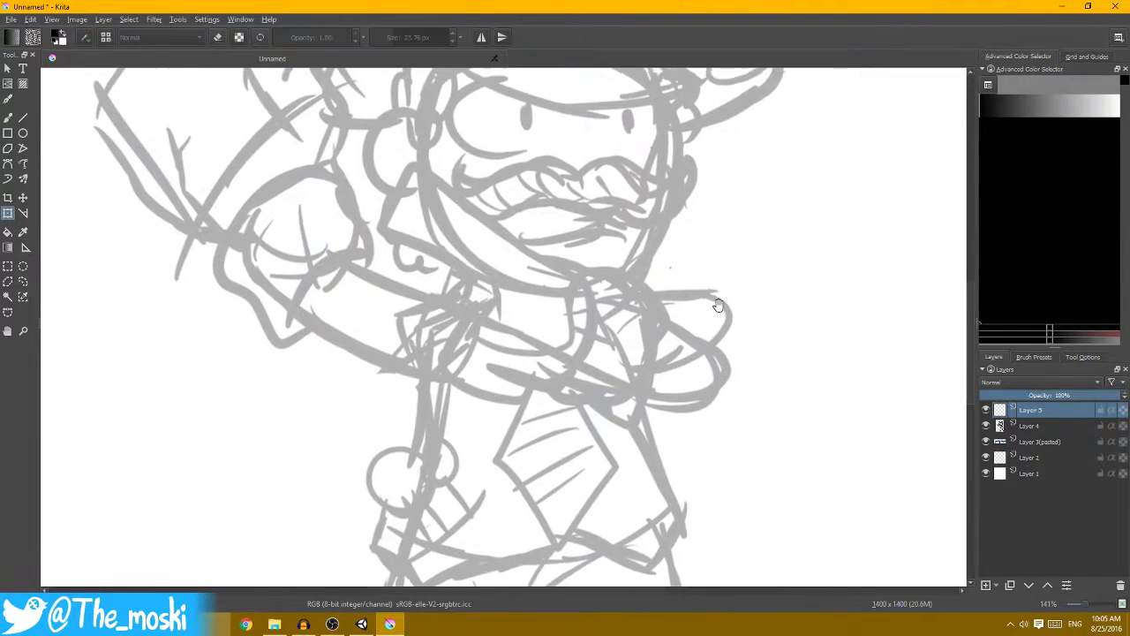
scroll(713, 306, down, 2)
scroll(713, 306, up, 1)
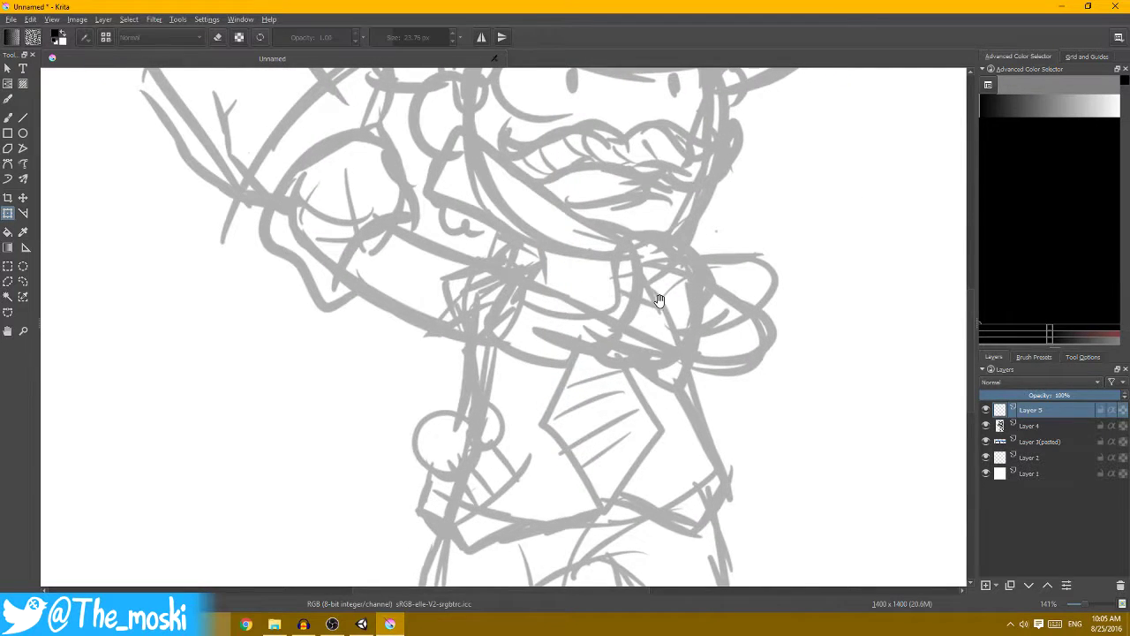
mouse_move(654, 296)
mouse_down()
mouse_move(756, 210)
mouse_move(671, 265)
mouse_up()
scroll(671, 283, down, 3)
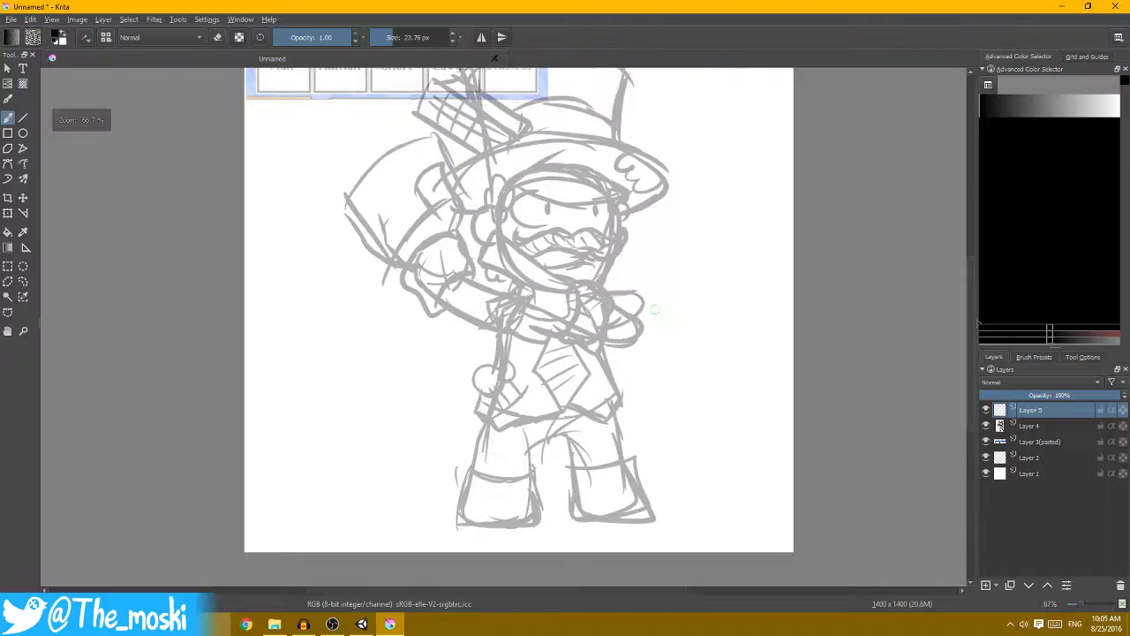
scroll(676, 302, up, 2)
drag(676, 305, 666, 322)
drag(727, 288, 680, 289)
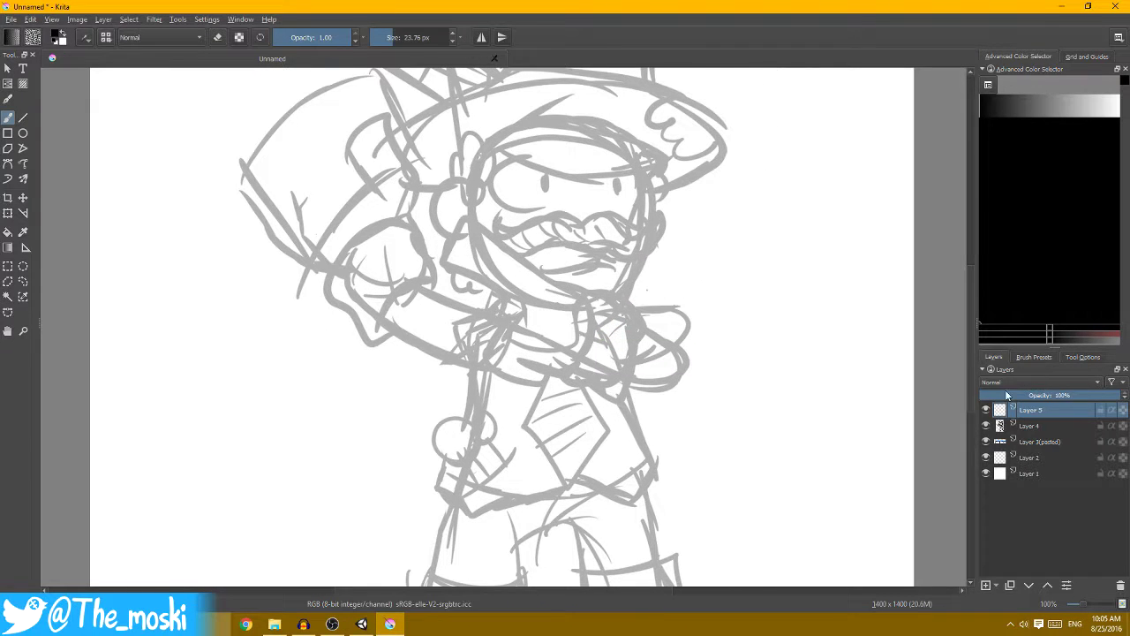
drag(704, 212, 723, 235)
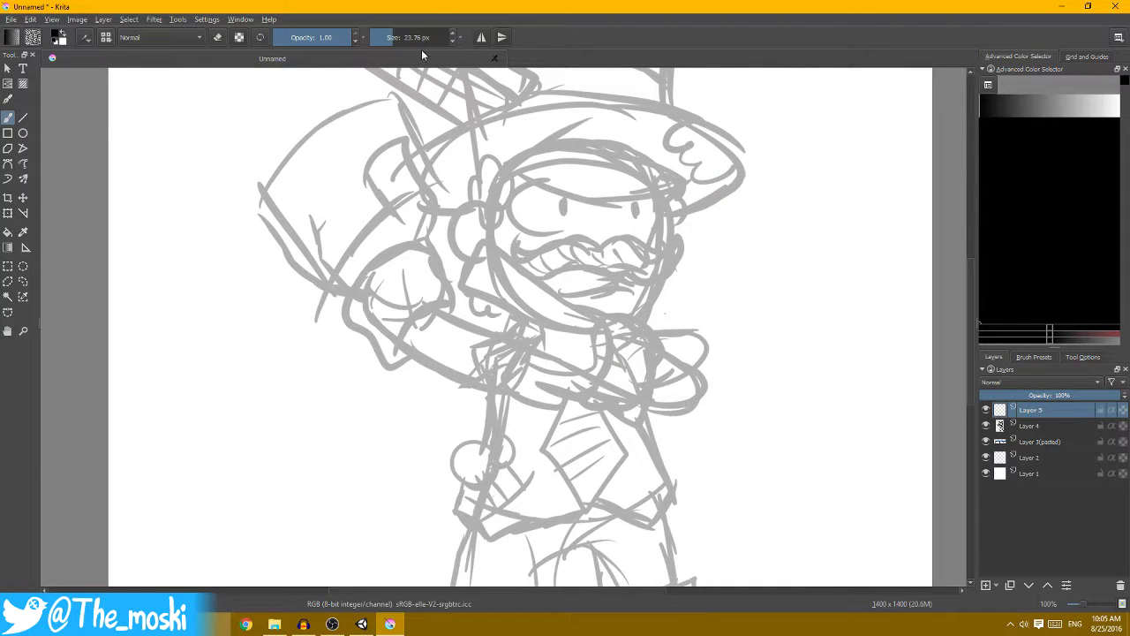
text(10)
- Confirm a 10 px brush and raise the stabilizer distance to 134.1 after a test stroke
key(Return)
scroll(497, 76, down, 1)
scroll(538, 118, up, 1)
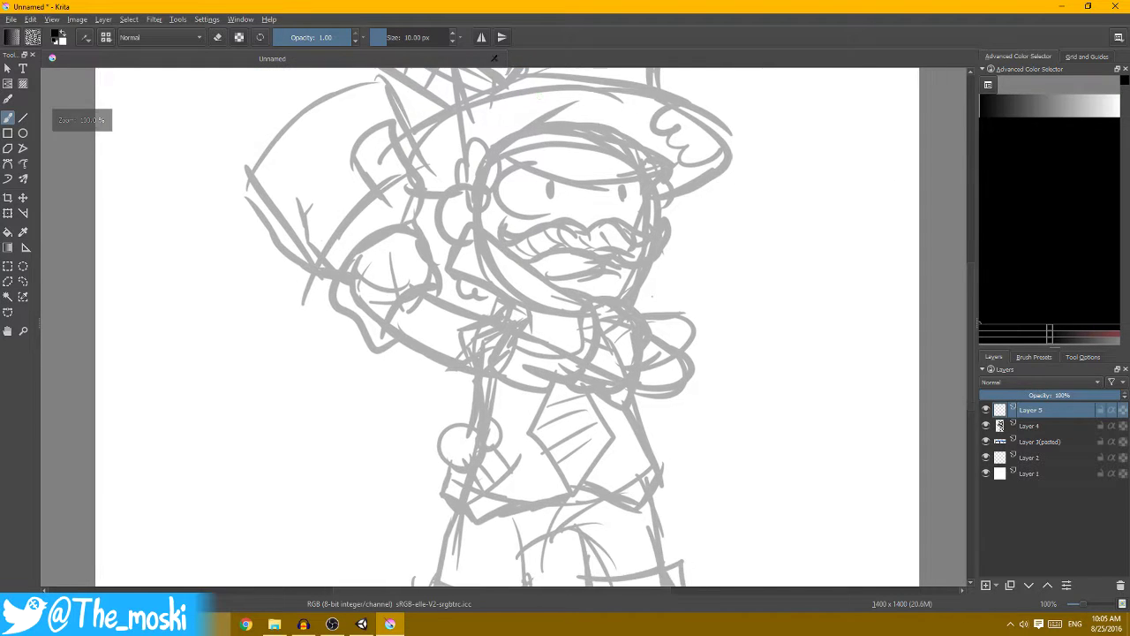
scroll(584, 267, up, 1)
drag(563, 225, 523, 277)
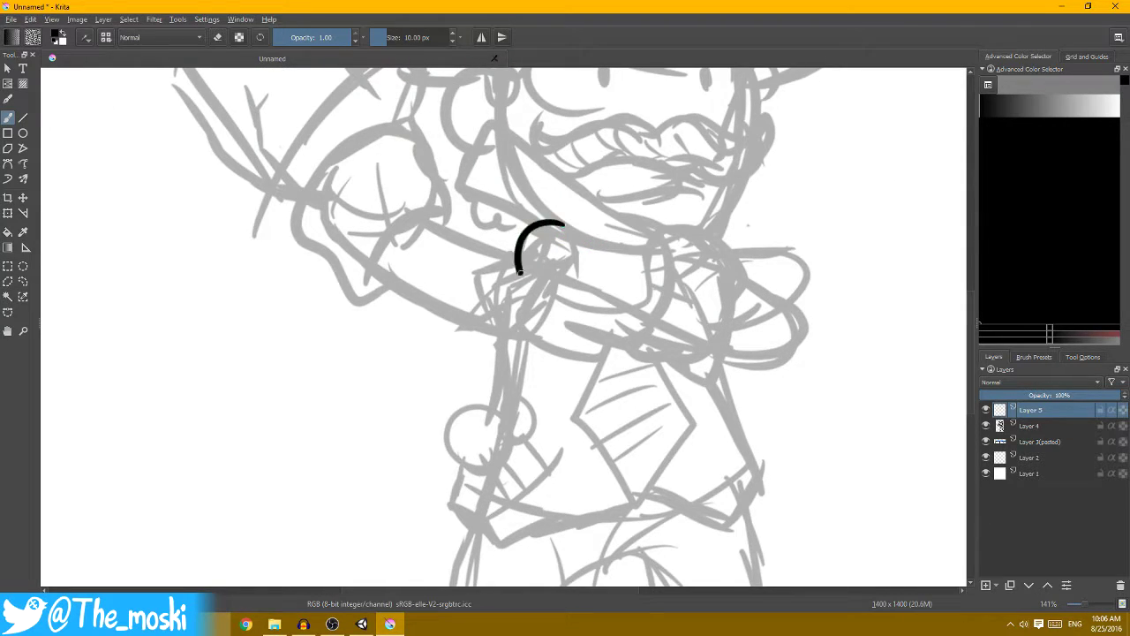
click(1083, 356)
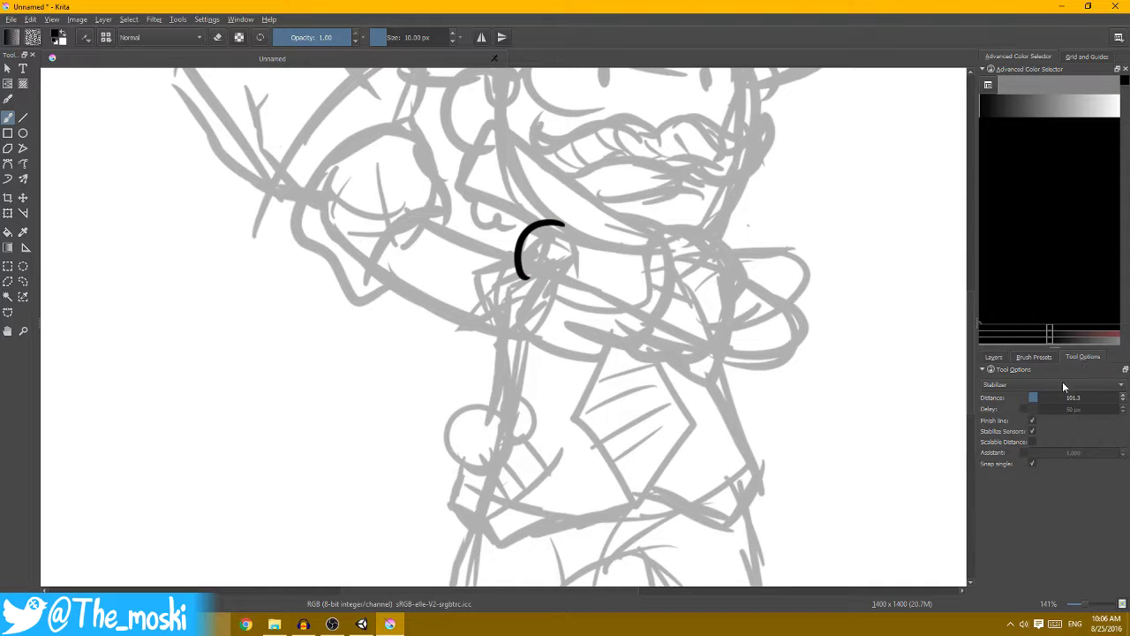
drag(1041, 401, 1043, 400)
key(ctrl+z)
- Ink the mustache's top curve out to its right tip
scroll(658, 285, down, 2)
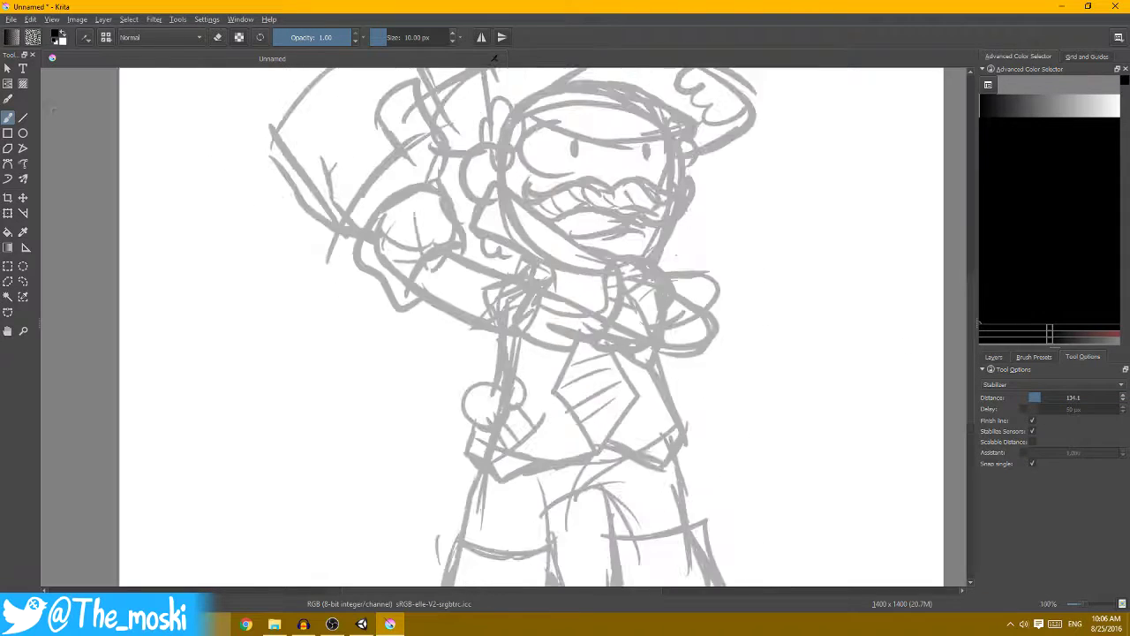
scroll(658, 285, down, 1)
scroll(658, 286, up, 2)
scroll(642, 302, up, 1)
scroll(642, 302, up, 2)
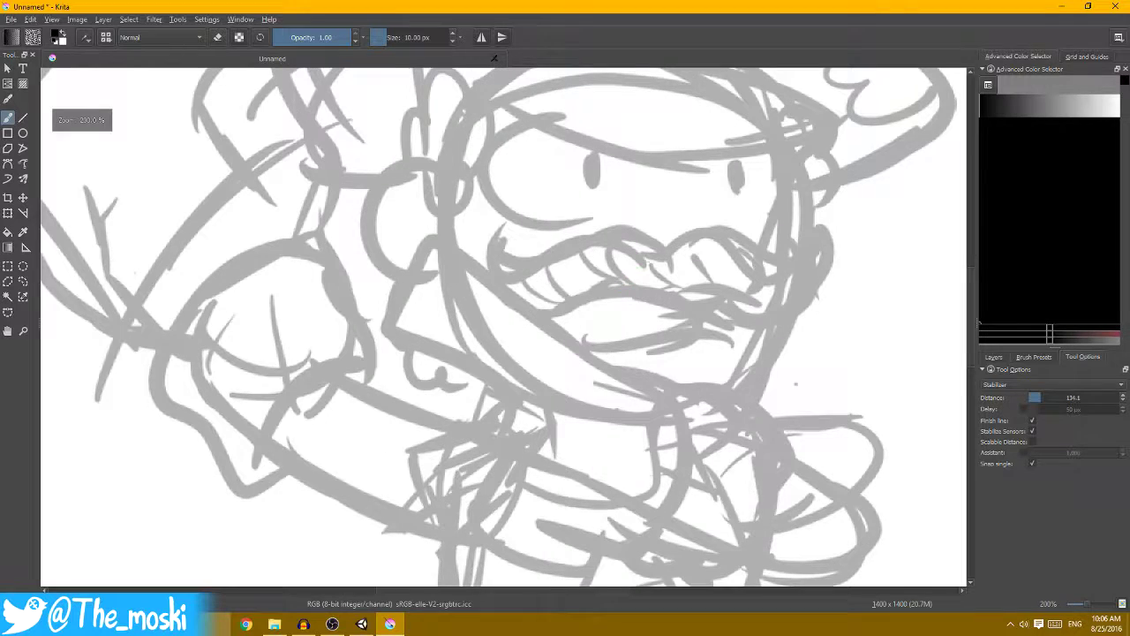
mouse_move(507, 232)
mouse_down()
mouse_move(581, 225)
mouse_move(664, 249)
mouse_move(746, 225)
mouse_move(807, 253)
mouse_up()
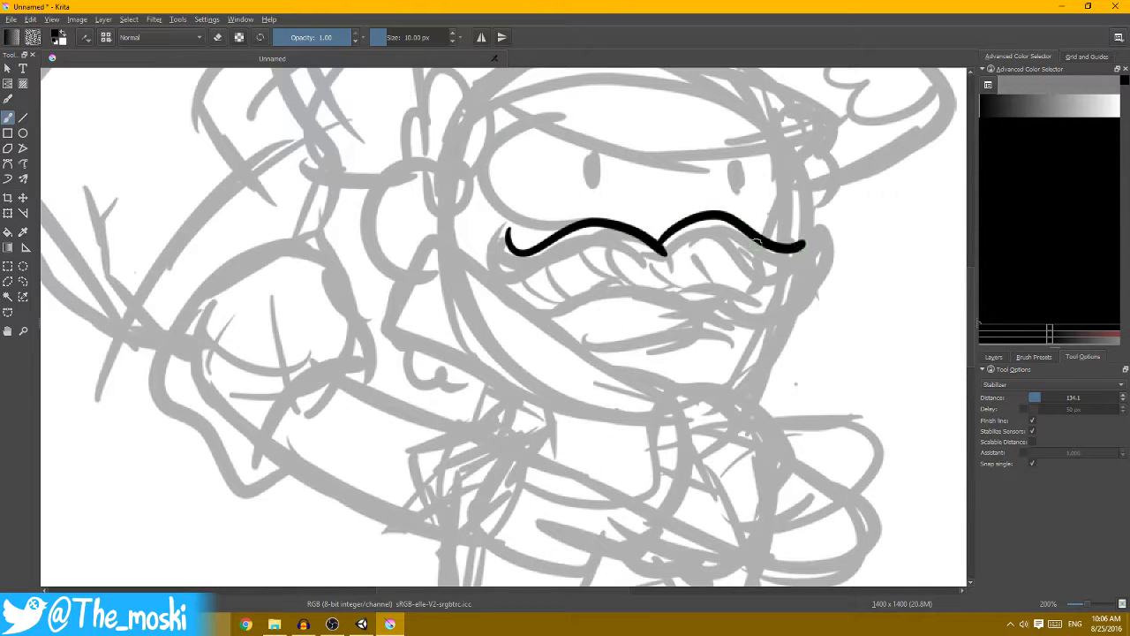
key(ctrl+z)
mouse_move(662, 248)
mouse_down()
mouse_move(804, 257)
mouse_move(813, 240)
mouse_up()
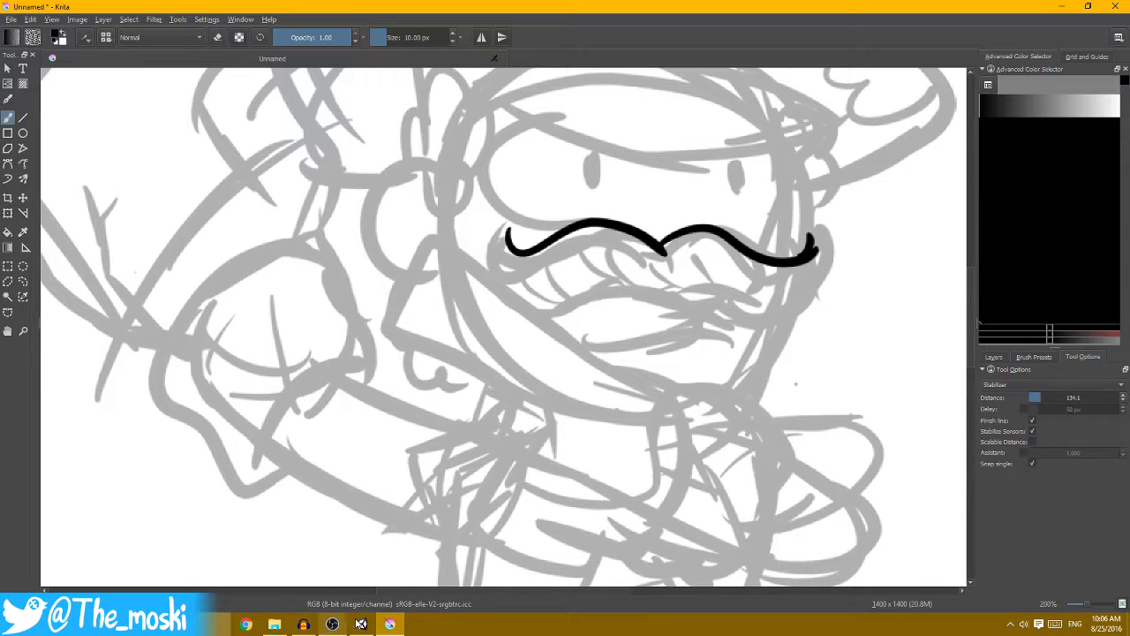
mouse_move(361, 624)
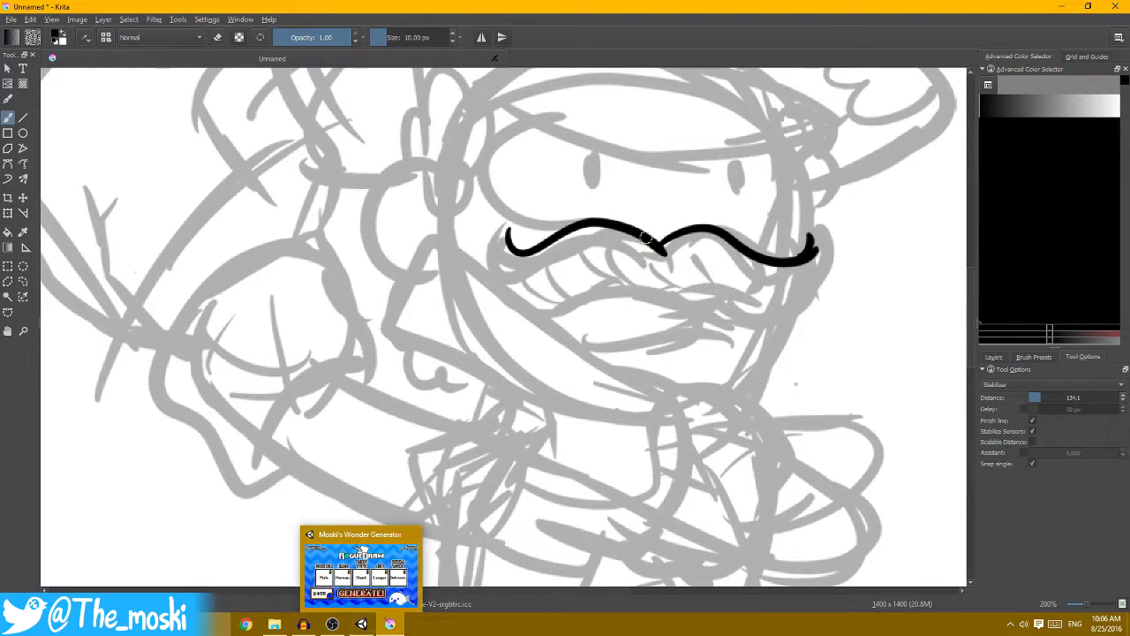
- Ink the mustache's lower edge from the left side, closing it at the right tip
scroll(550, 298, down, 1)
scroll(550, 298, up, 2)
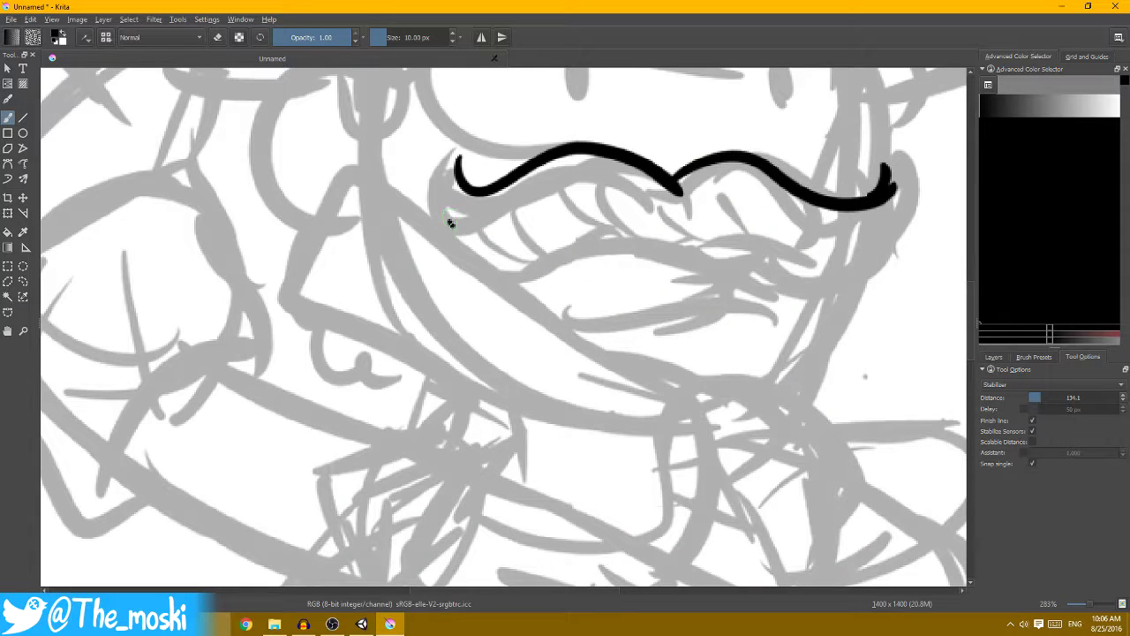
mouse_move(450, 223)
mouse_down()
mouse_move(665, 228)
mouse_move(460, 233)
mouse_up()
key(ctrl+z)
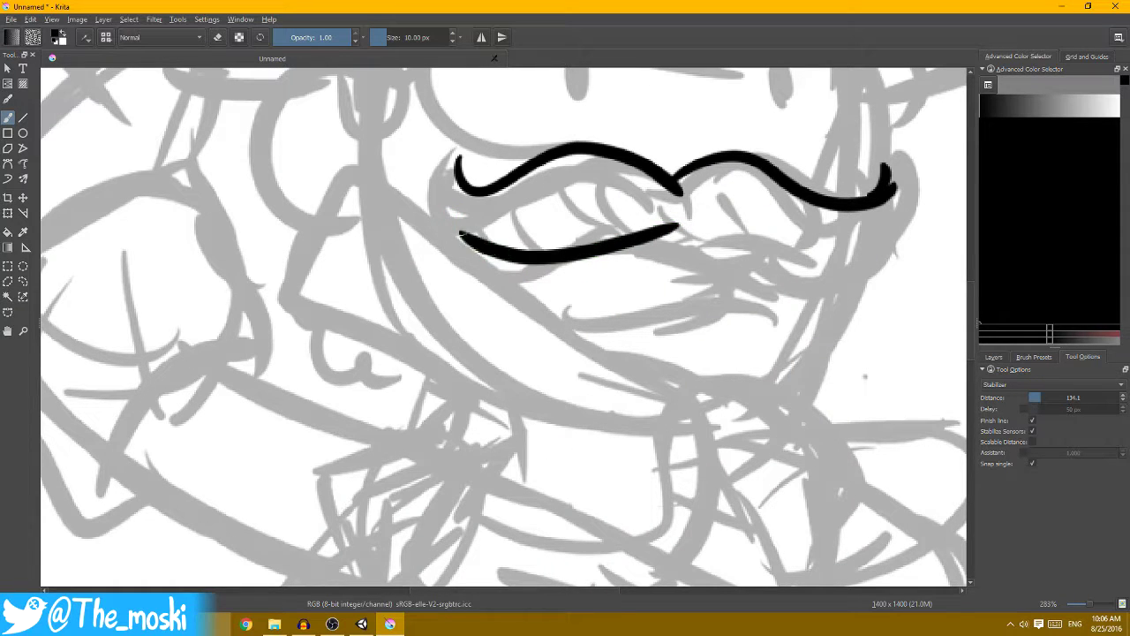
key(ctrl+z)
mouse_move(458, 161)
mouse_down()
mouse_move(636, 237)
mouse_move(893, 223)
mouse_up()
key(ctrl+z)
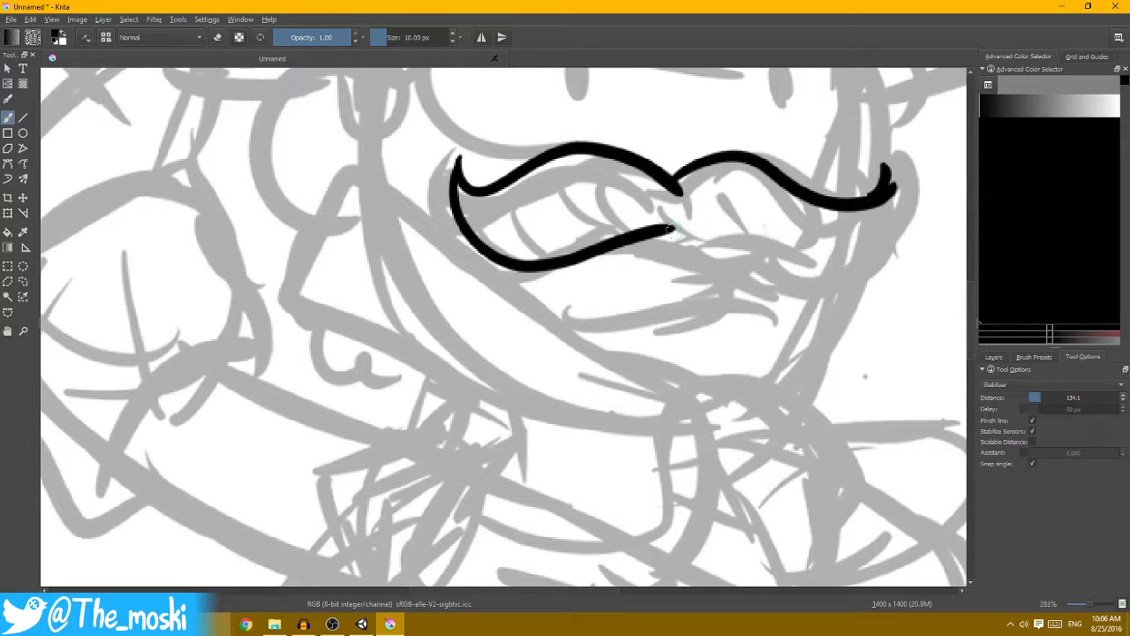
drag(683, 229, 893, 181)
key(ctrl+z)
drag(680, 228, 894, 181)
- Ink the pointing finger's outline up toward the mustache and down to the right
scroll(772, 260, down, 2)
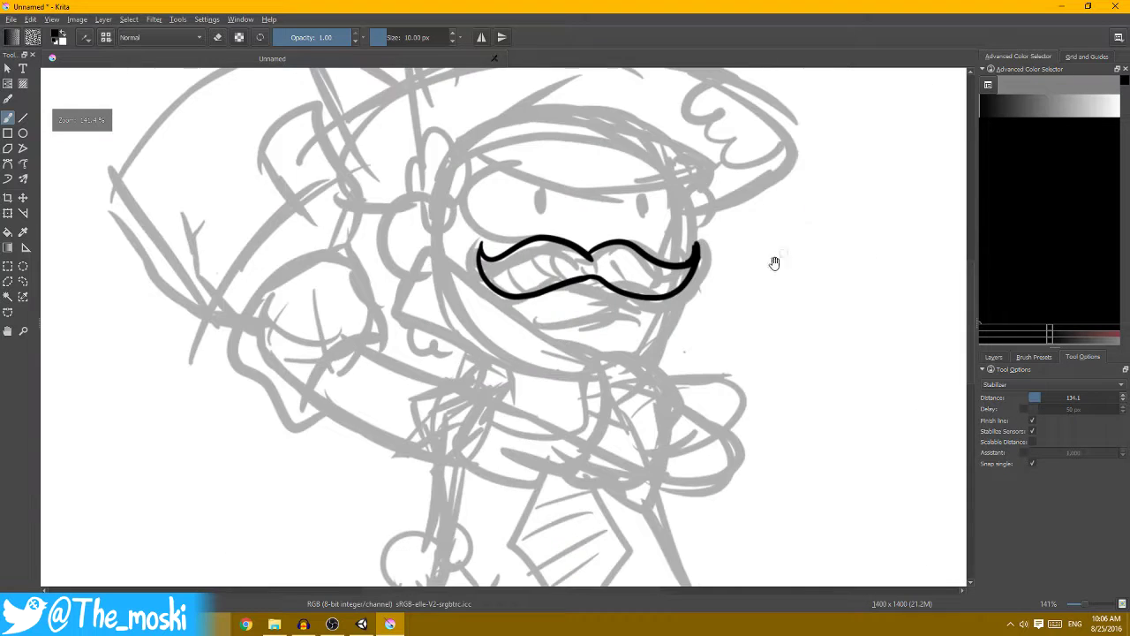
scroll(854, 291, up, 2)
scroll(854, 292, down, 2)
scroll(737, 257, up, 2)
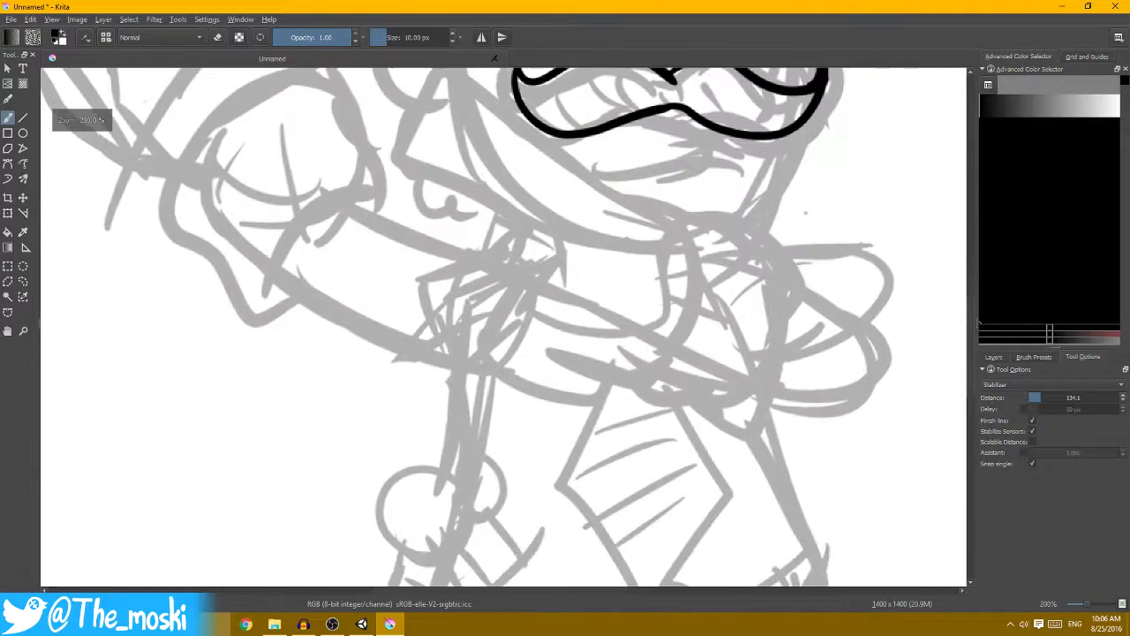
drag(736, 257, 591, 245)
scroll(590, 245, up, 1)
mouse_move(558, 181)
mouse_down()
mouse_move(627, 305)
mouse_move(598, 293)
mouse_move(640, 316)
mouse_move(552, 369)
mouse_move(515, 212)
mouse_move(565, 310)
mouse_move(530, 265)
mouse_move(565, 225)
mouse_up()
key(ctrl+z)
key(ctrl+z)
key(minus)
key(minus)
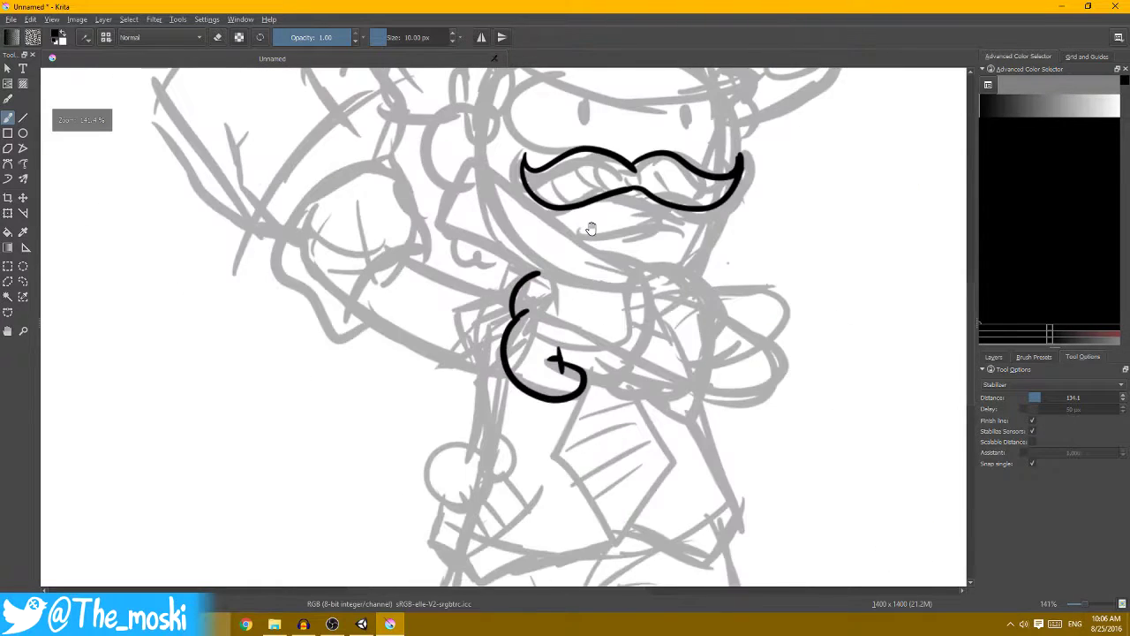
scroll(522, 260, up, 1)
mouse_move(569, 316)
mouse_down()
mouse_move(551, 320)
mouse_move(460, 262)
mouse_move(483, 170)
mouse_up()
scroll(676, 308, up, 1)
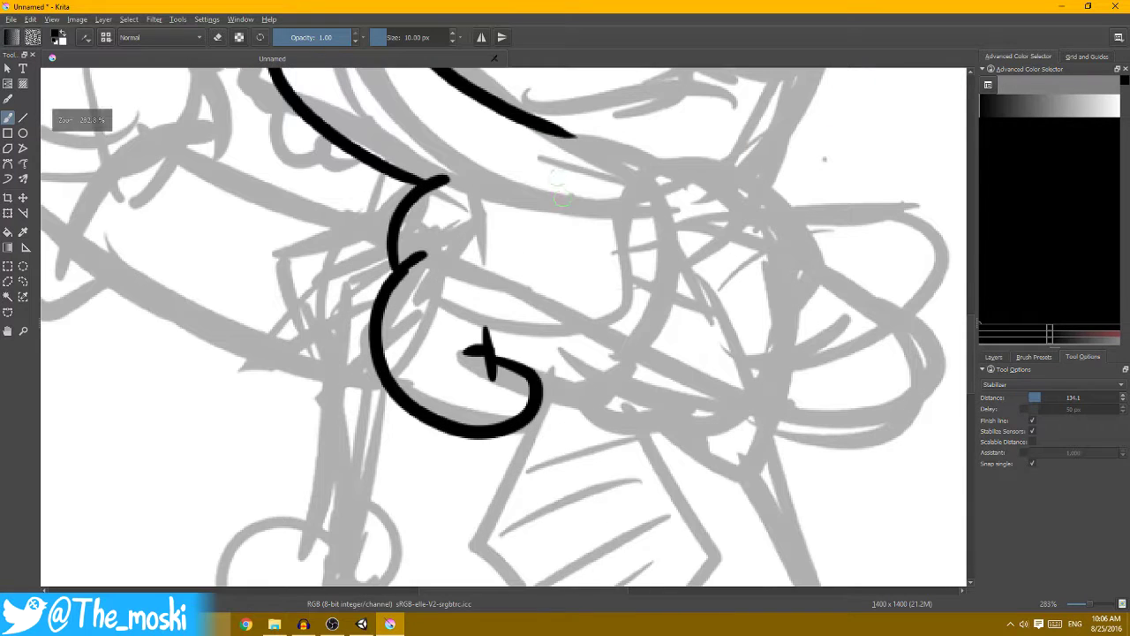
mouse_move(556, 128)
mouse_down()
mouse_move(595, 151)
mouse_move(671, 237)
mouse_up()
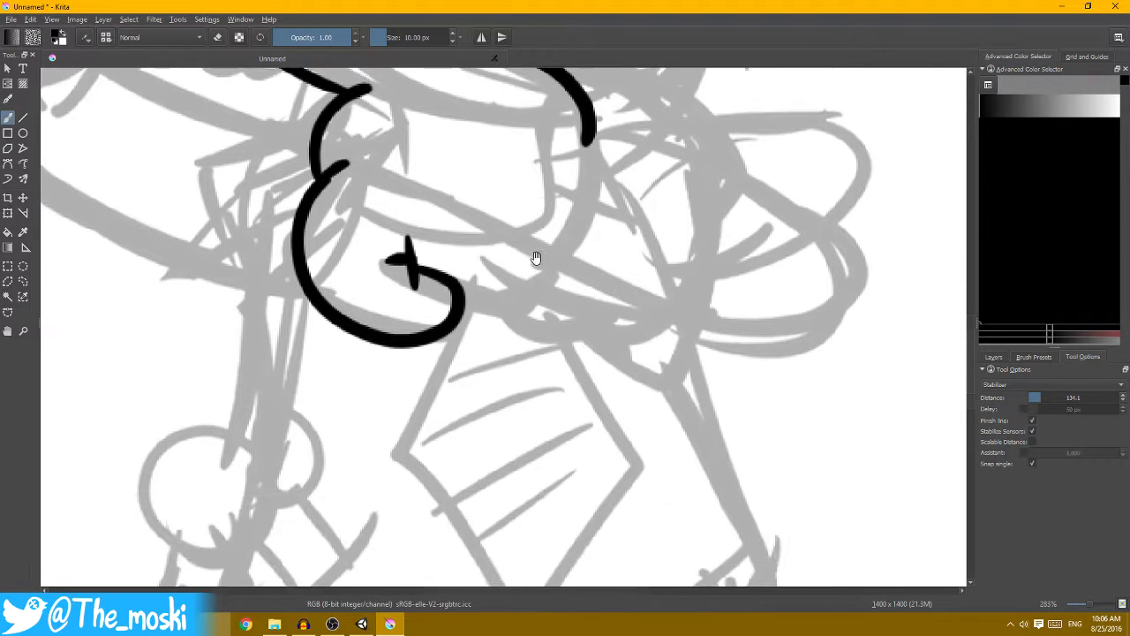
- Trace the fist's bottom curve and its right side up to the finger
drag(635, 358, 537, 256)
drag(410, 263, 547, 291)
scroll(449, 263, down, 1)
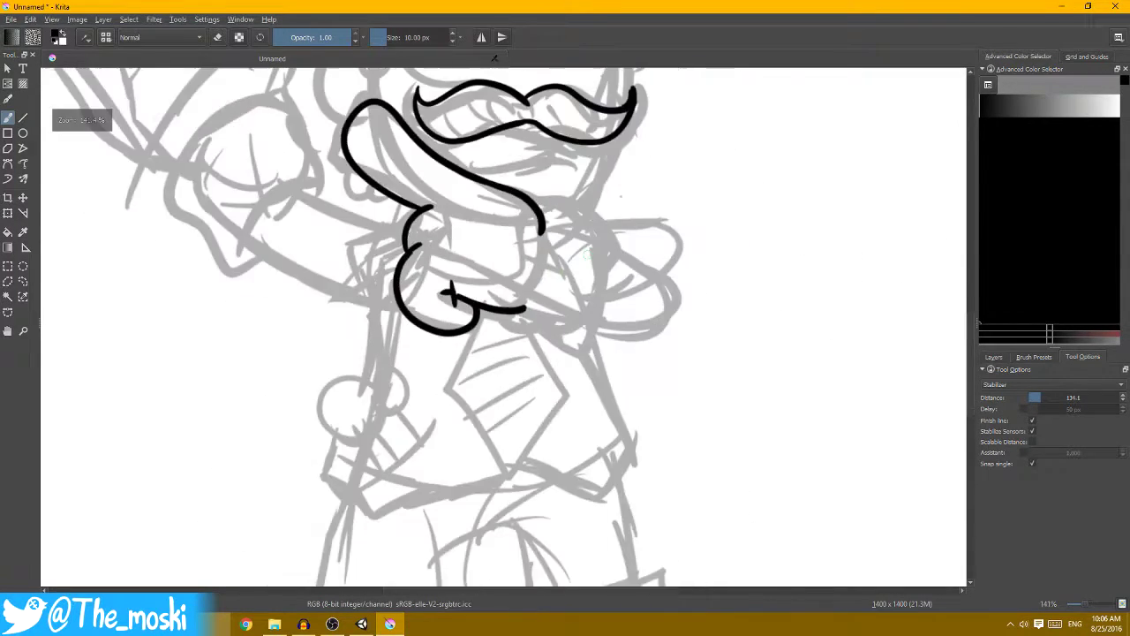
scroll(449, 263, up, 1)
key(ctrl+z)
drag(406, 261, 541, 254)
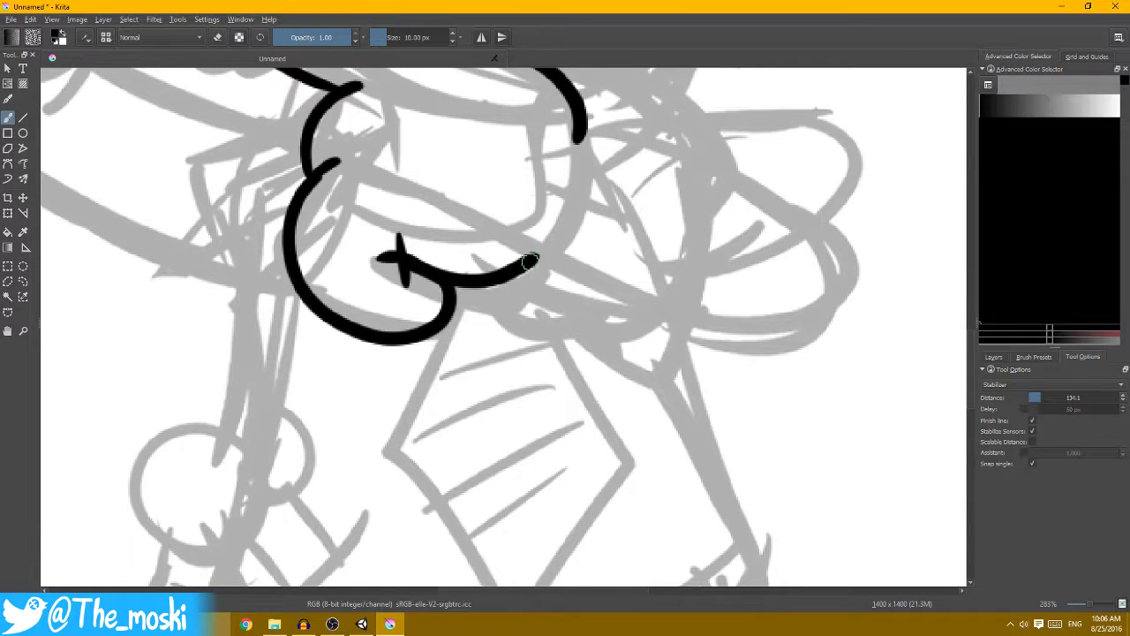
scroll(540, 254, down, 2)
scroll(503, 274, up, 2)
drag(530, 315, 596, 124)
scroll(596, 124, down, 2)
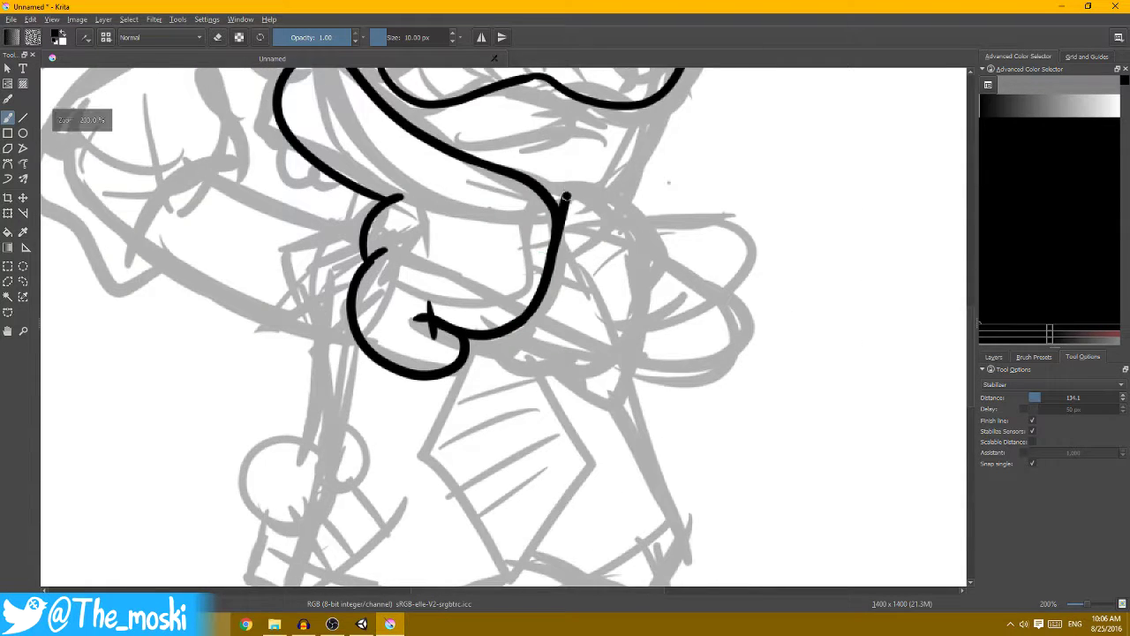
scroll(596, 124, up, 2)
key(ctrl+z)
mouse_move(528, 316)
mouse_down()
mouse_move(563, 276)
mouse_move(578, 187)
mouse_up()
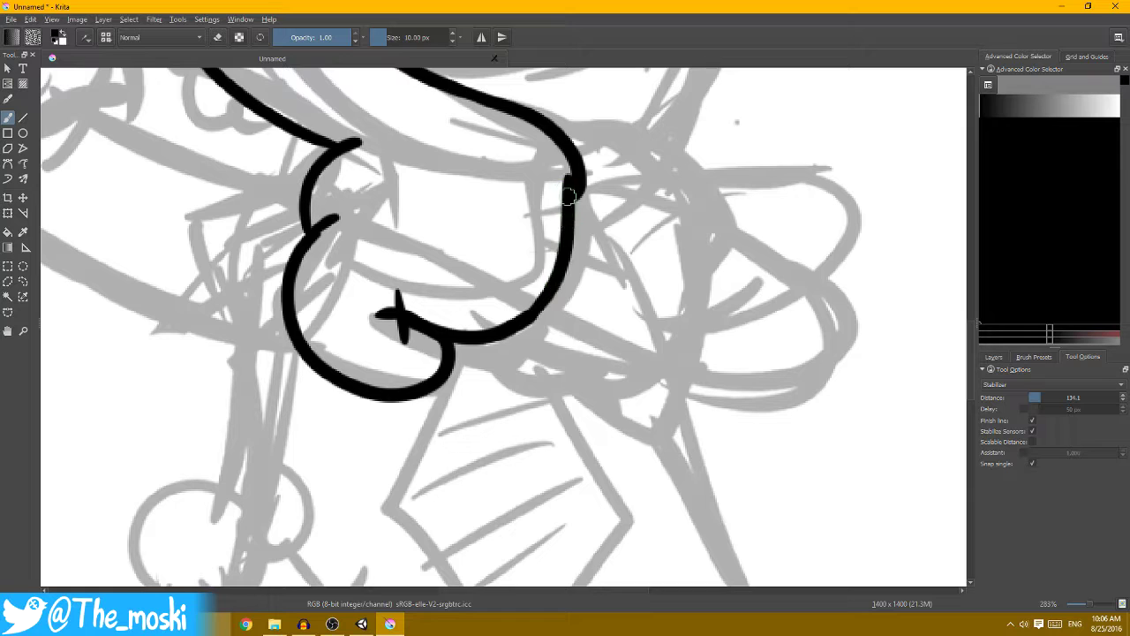
key(ctrl+z)
drag(530, 315, 579, 193)
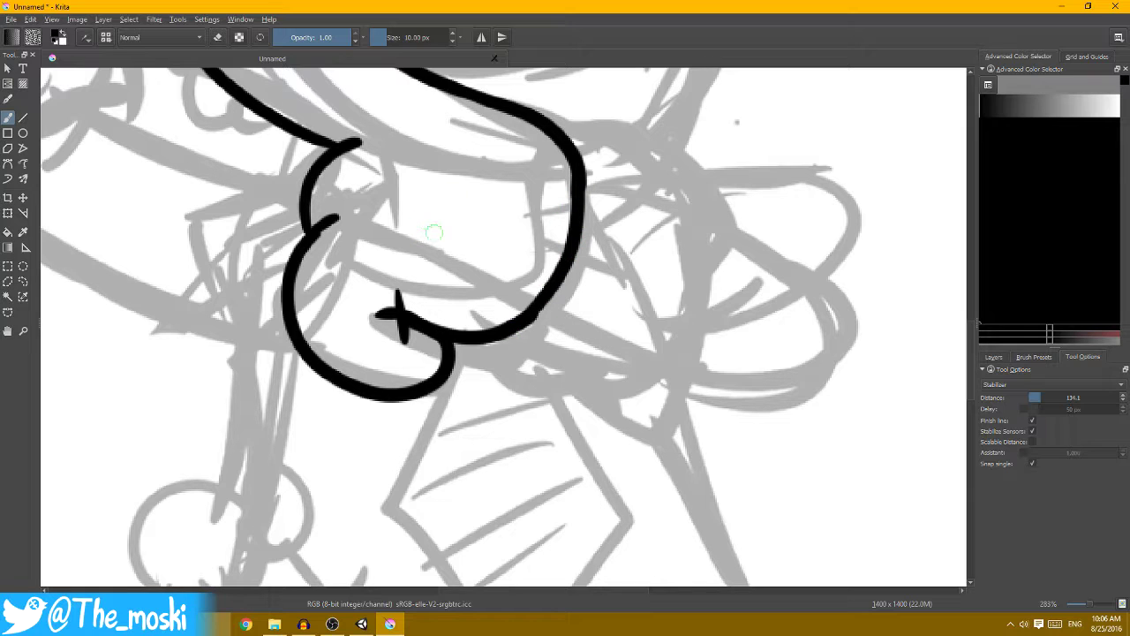
- Add the finger crease marks on the fist
drag(433, 235, 436, 212)
drag(440, 150, 437, 166)
mouse_move(446, 104)
mouse_down()
mouse_move(445, 118)
mouse_move(442, 106)
mouse_up()
scroll(441, 106, down, 2)
scroll(475, 304, up, 1)
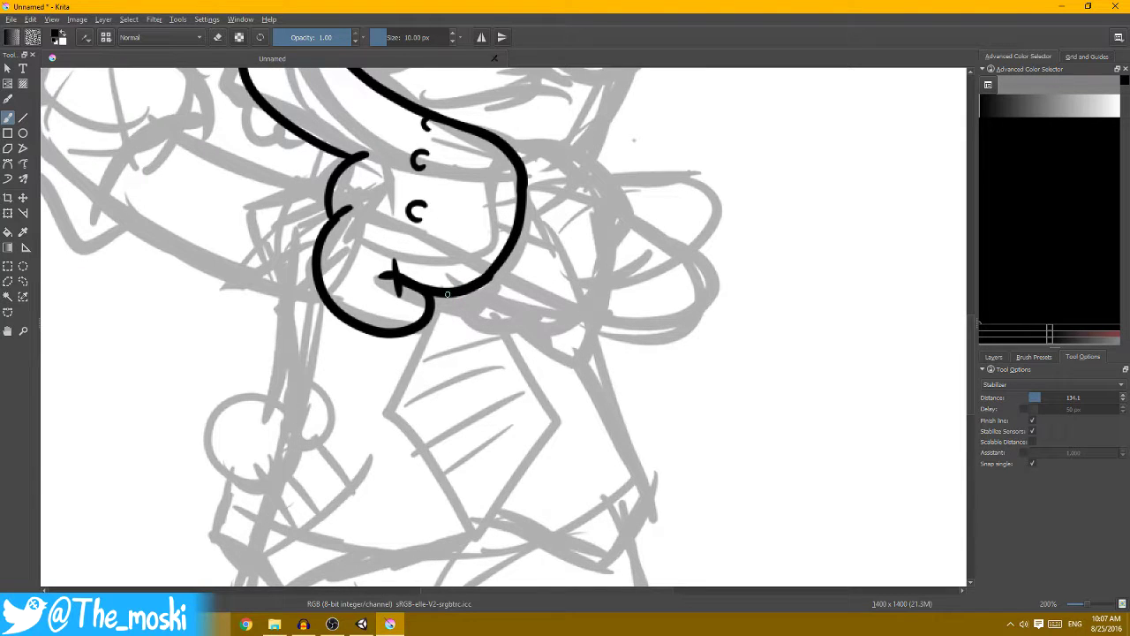
- Outline the thumb's lower edge, top curve and inner line
drag(446, 294, 559, 335)
mouse_move(495, 139)
mouse_down()
mouse_move(597, 165)
mouse_move(611, 189)
mouse_up()
scroll(509, 330, up, 1)
mouse_move(570, 335)
mouse_down()
mouse_move(611, 327)
mouse_move(667, 110)
mouse_up()
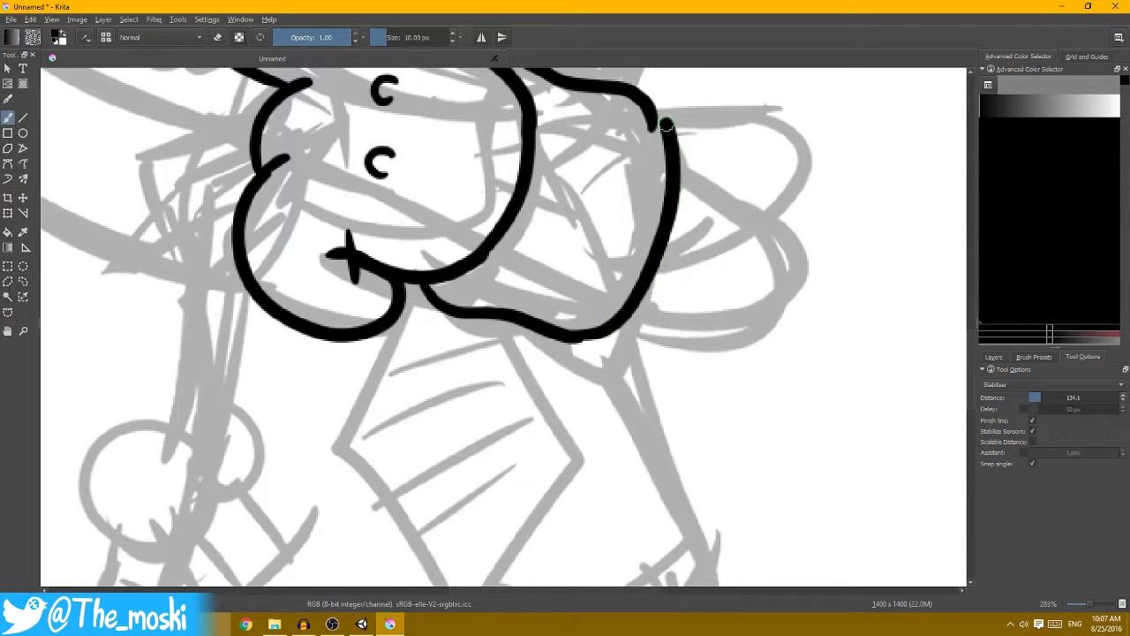
key(ctrl+z)
mouse_move(560, 328)
mouse_down()
mouse_move(636, 294)
mouse_move(658, 115)
mouse_up()
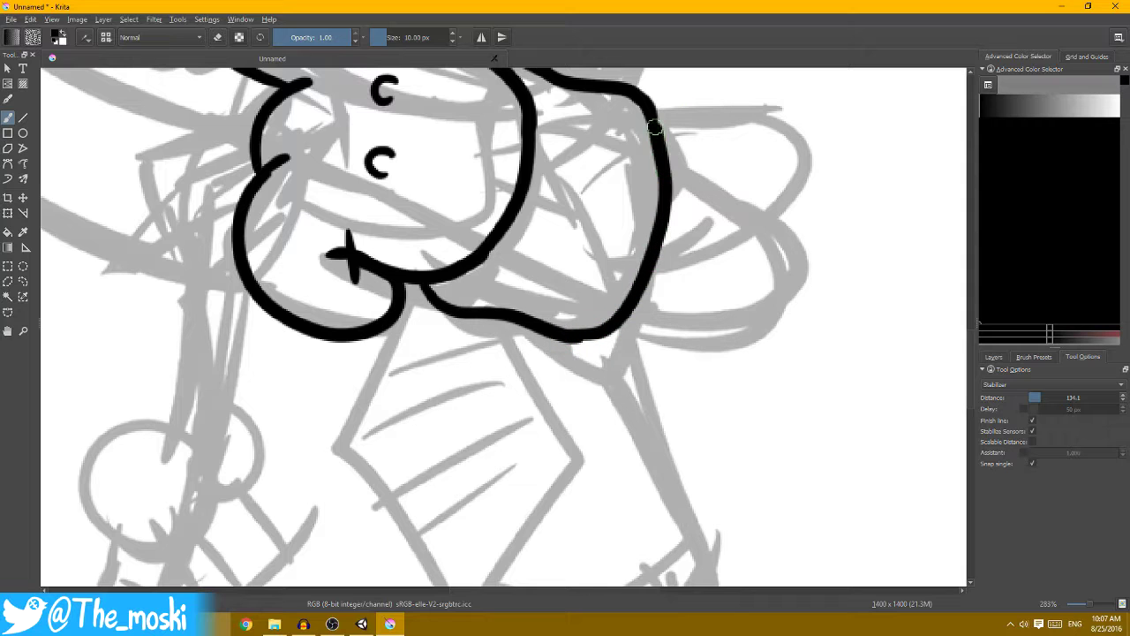
scroll(658, 114, down, 1)
scroll(662, 119, down, 1)
scroll(665, 122, up, 2)
drag(510, 228, 638, 270)
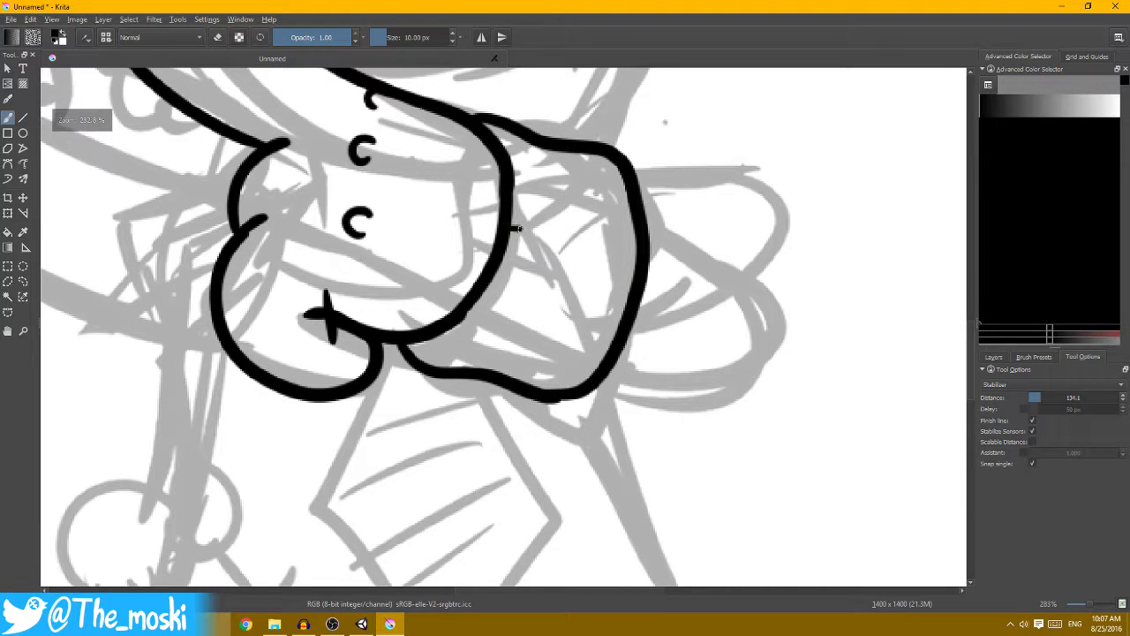
scroll(590, 250, down, 1)
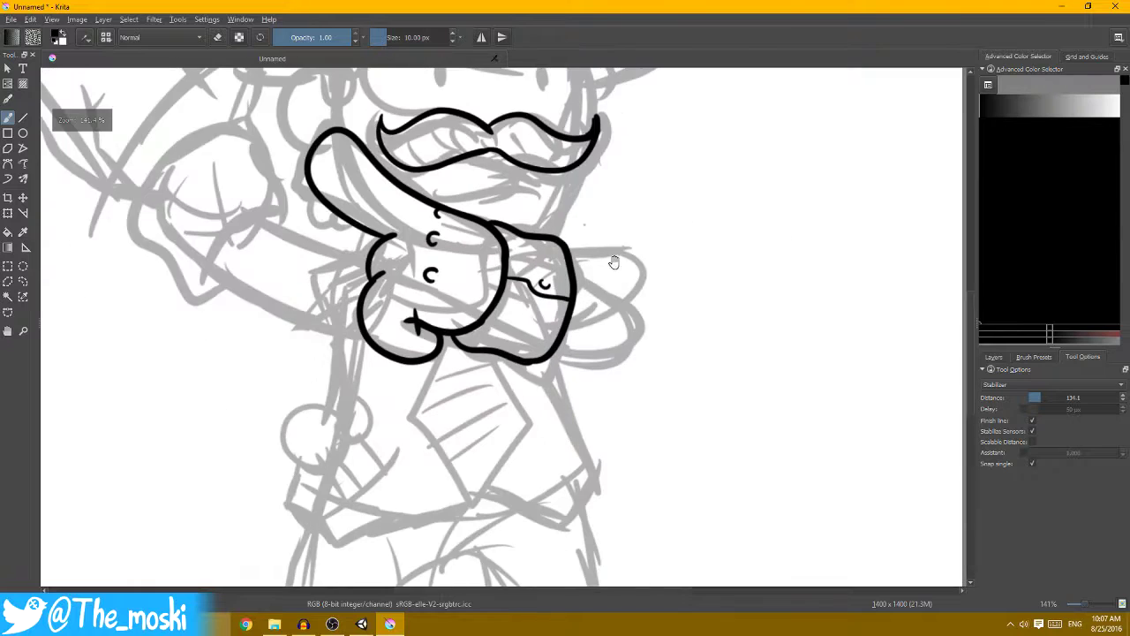
- Outline the sleeve around the fist and close the tie's point
mouse_move(545, 346)
mouse_down()
mouse_move(653, 265)
mouse_move(545, 221)
mouse_move(518, 323)
mouse_move(542, 379)
mouse_move(607, 451)
mouse_up()
scroll(582, 323, down, 1)
scroll(577, 254, up, 1)
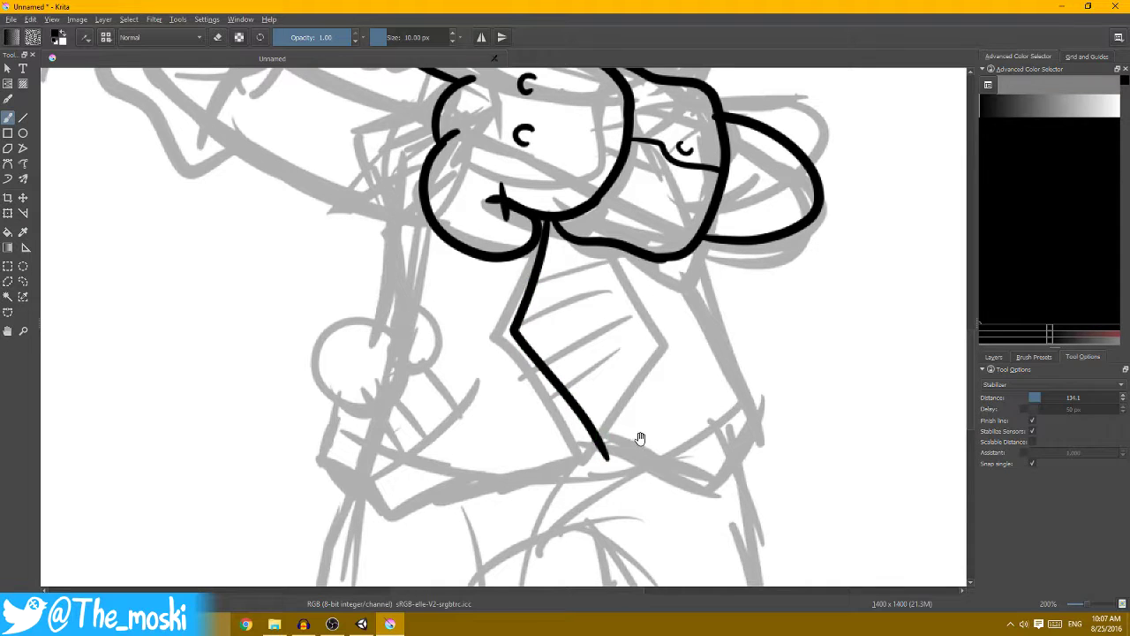
mouse_move(565, 389)
mouse_down()
mouse_move(605, 282)
mouse_move(584, 203)
mouse_up()
scroll(601, 260, down, 3)
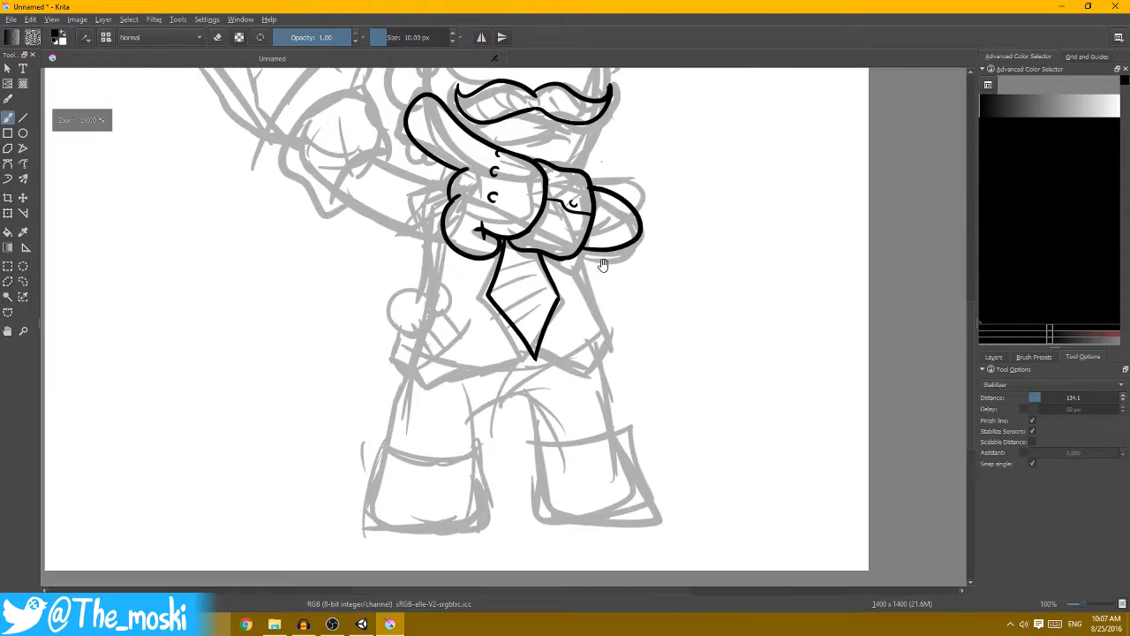
scroll(600, 260, up, 3)
- Ink the vest's lower edge starting from the tie's corner
drag(550, 298, 512, 204)
mouse_move(406, 272)
mouse_down()
mouse_move(456, 344)
mouse_move(660, 305)
mouse_move(617, 273)
mouse_move(799, 338)
mouse_up()
scroll(545, 299, up, 1)
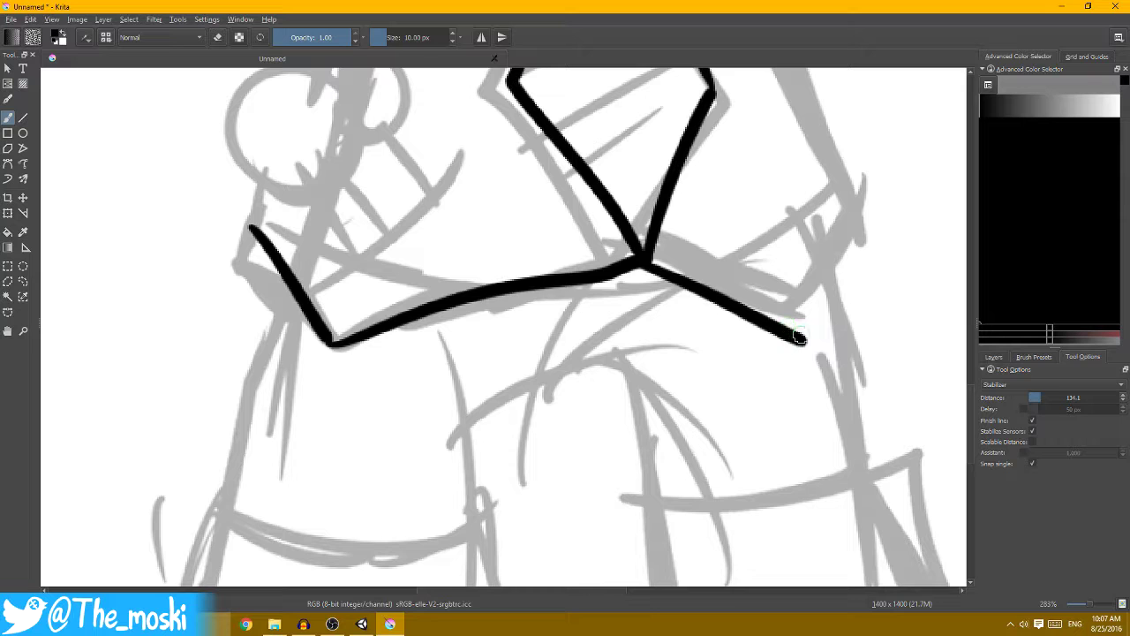
key(ctrl+z)
mouse_move(645, 262)
mouse_down()
mouse_move(834, 340)
mouse_move(773, 356)
mouse_move(757, 281)
mouse_up()
scroll(724, 285, down, 1)
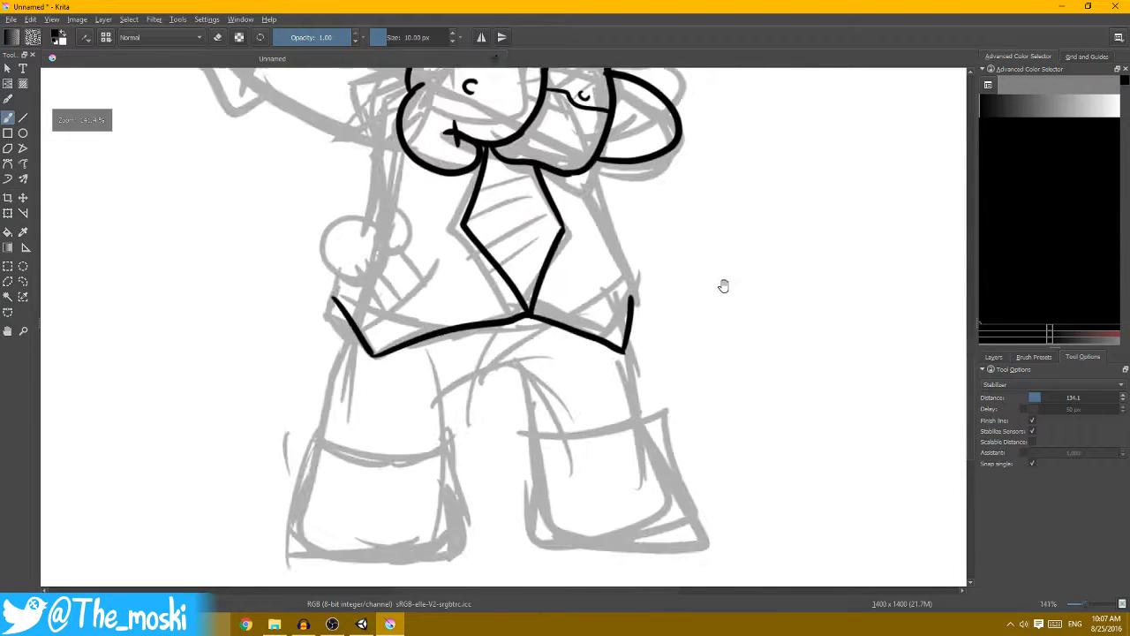
scroll(724, 285, up, 1)
- Ink the vest's right edge and a curve under the lollipop circle
drag(658, 132, 726, 393)
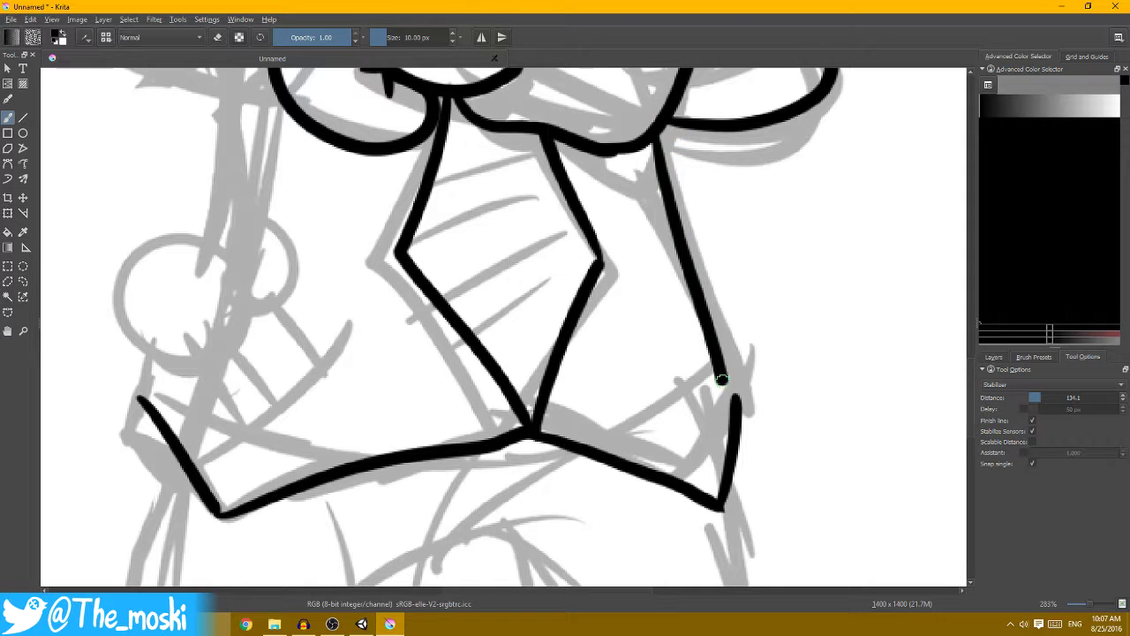
key(minus)
key(minus)
drag(728, 349, 749, 348)
key(plus)
key(plus)
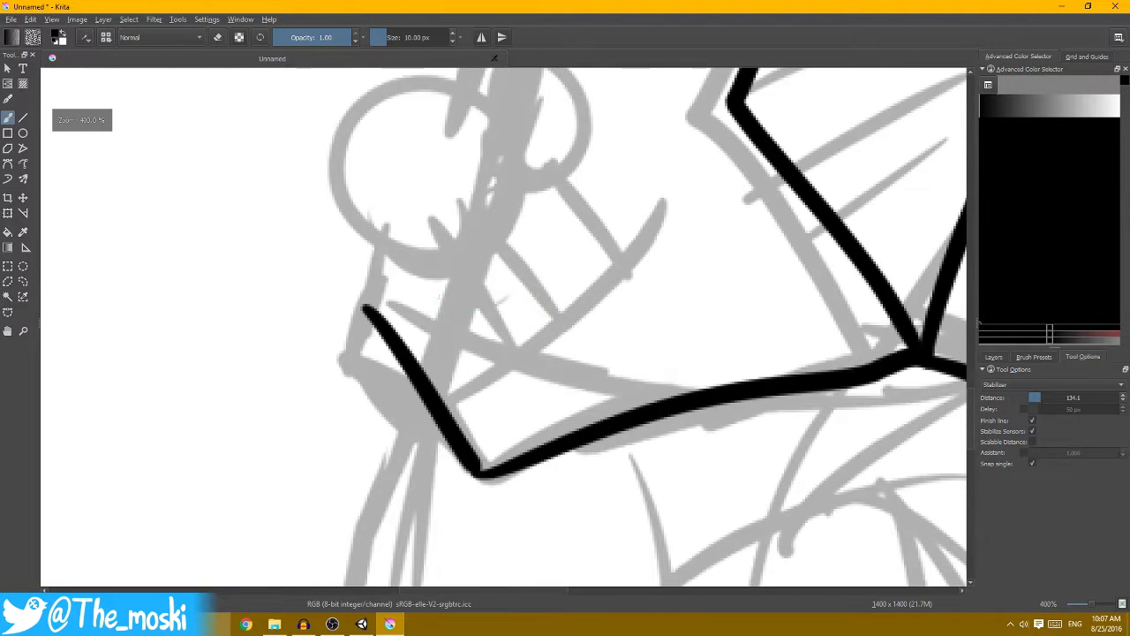
drag(431, 306, 641, 251)
key(plus)
- Redraw the curve under the lollipop with two diagonal marks across it
key(ctrl+z)
mouse_move(404, 294)
mouse_down()
mouse_move(477, 282)
mouse_move(668, 209)
mouse_up()
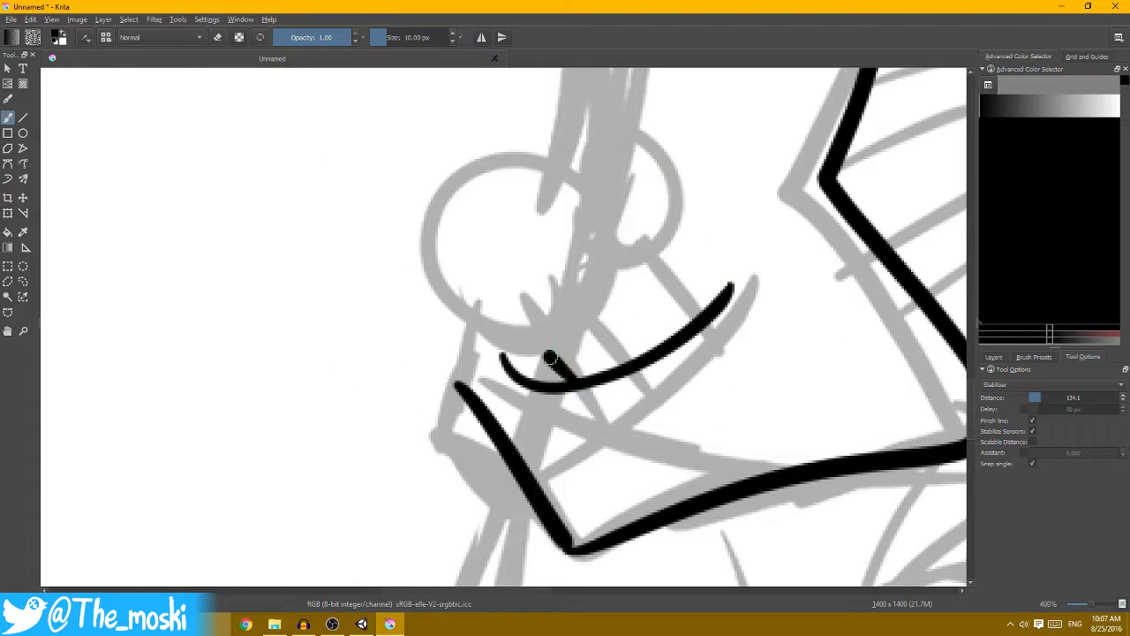
drag(532, 334, 609, 389)
key(ctrl+z)
drag(523, 305, 570, 381)
drag(567, 336, 607, 387)
key(minus)
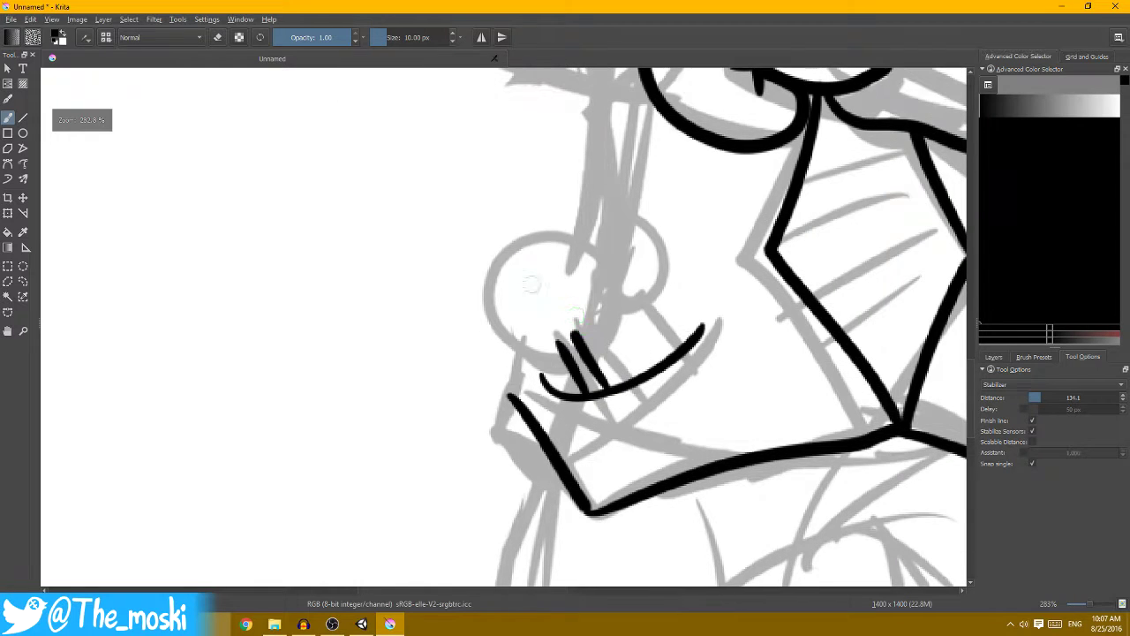
- Enlarge the lollipop's spiral and add two short lines beside its stick
mouse_move(494, 219)
mouse_down()
mouse_move(491, 309)
mouse_move(569, 334)
mouse_move(472, 256)
mouse_move(601, 265)
mouse_move(560, 346)
mouse_up()
key(ctrl+z)
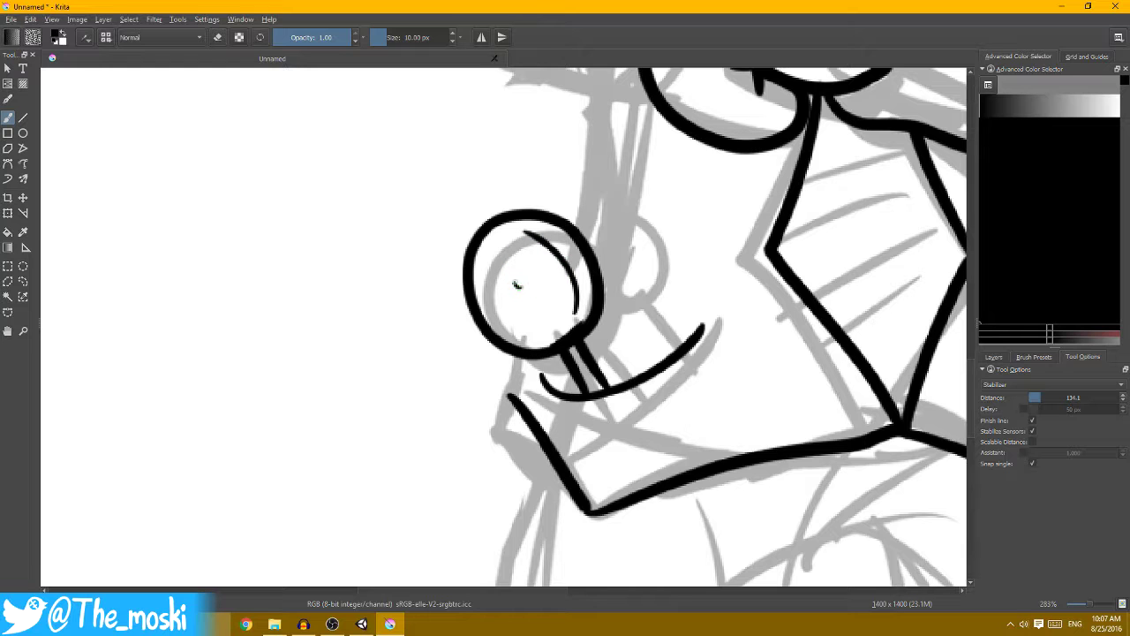
mouse_move(523, 284)
mouse_down()
mouse_move(543, 309)
mouse_move(565, 304)
mouse_up()
key(minus)
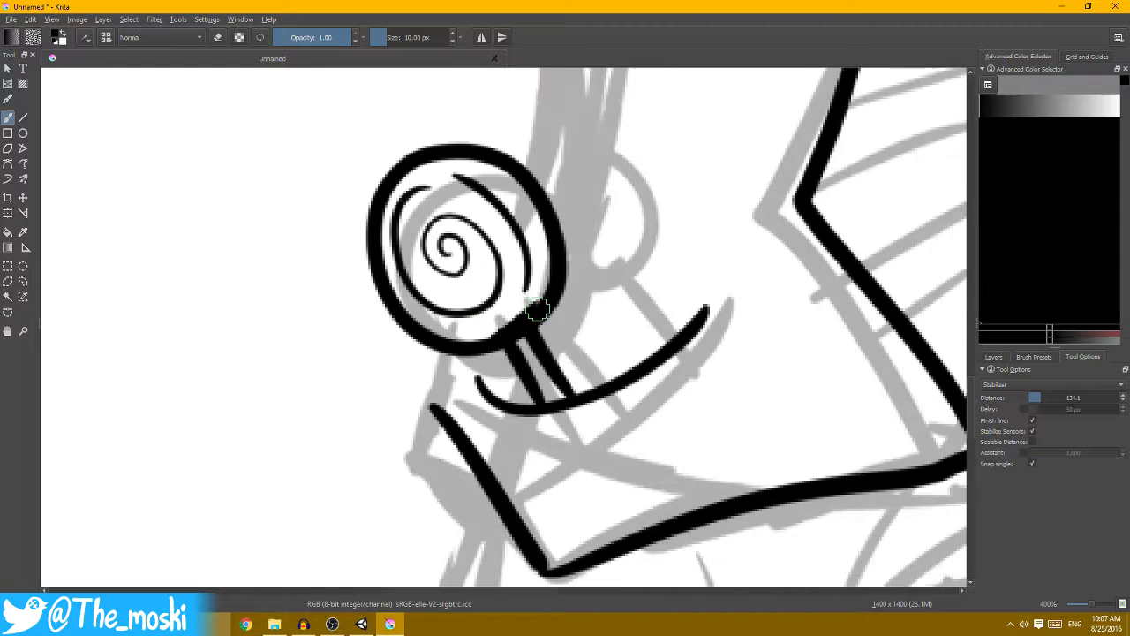
key(plus)
key(plus)
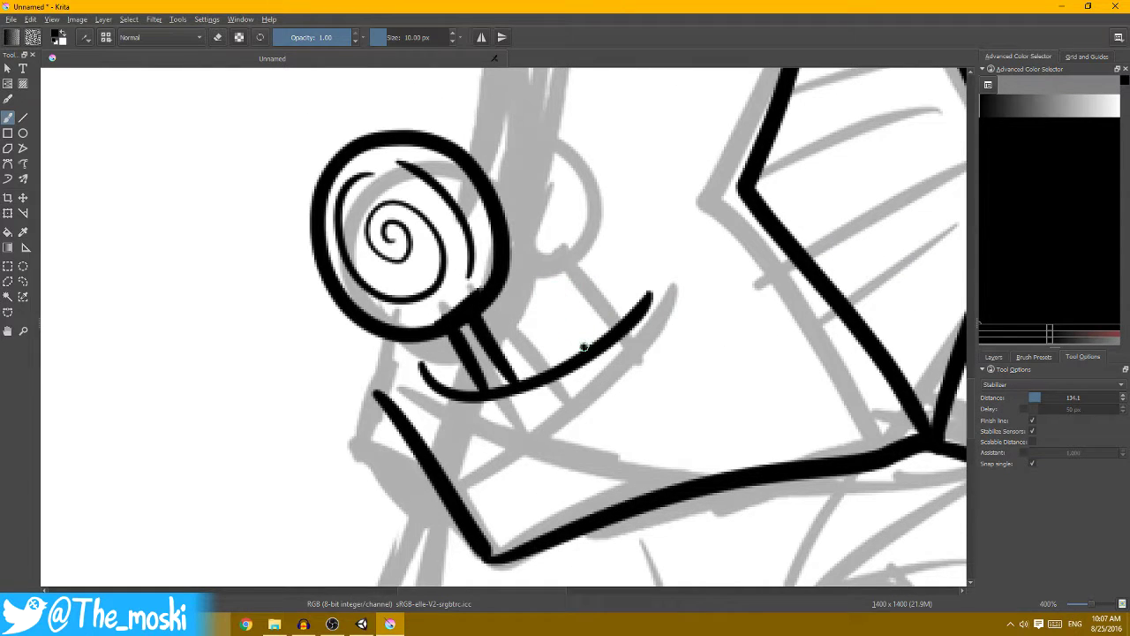
drag(554, 286, 584, 350)
drag(579, 268, 603, 327)
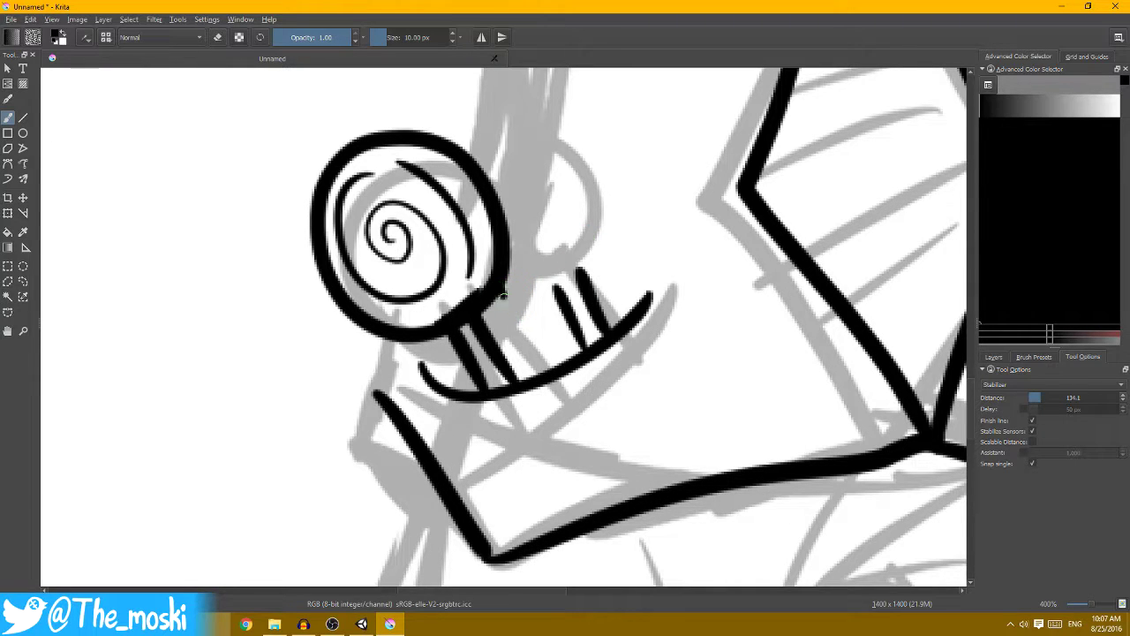
- Ink the pointed star outline behind the lollipop
mouse_move(502, 297)
mouse_down()
mouse_move(560, 249)
mouse_move(526, 352)
mouse_move(501, 296)
mouse_up()
key(ctrl+z)
mouse_move(558, 270)
mouse_down()
mouse_move(635, 266)
mouse_move(598, 182)
mouse_move(608, 267)
mouse_move(610, 181)
mouse_move(530, 217)
mouse_move(578, 281)
mouse_move(477, 221)
mouse_move(495, 304)
mouse_up()
- Redraw the star's upper-left point, removing the stroke linking it to the lollipop
key(minus)
key(minus)
key(minus)
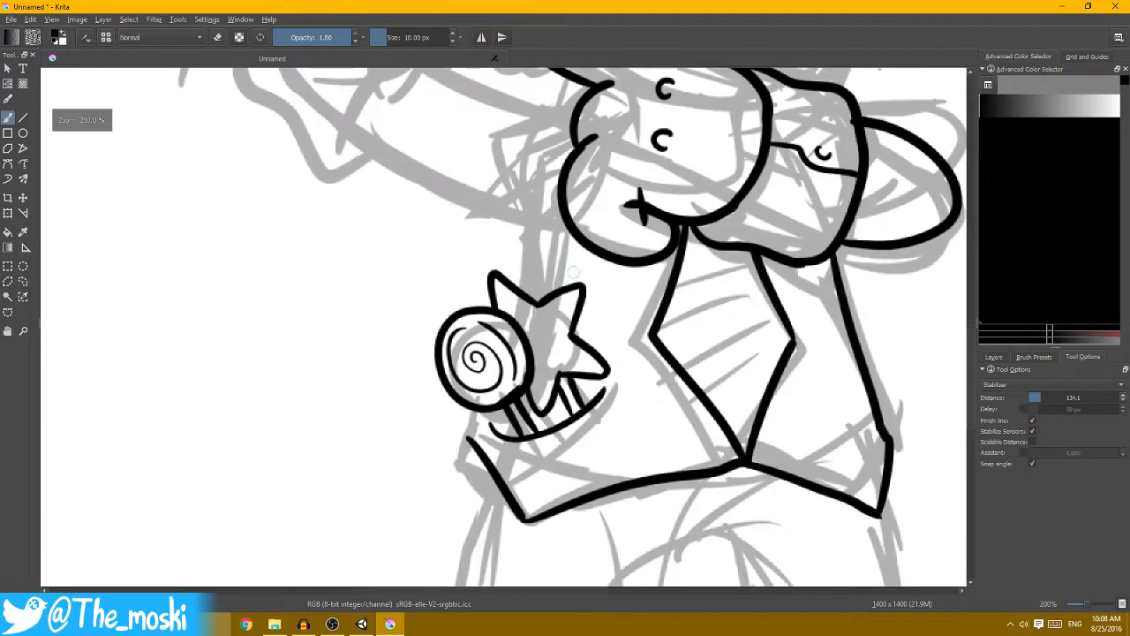
drag(605, 295, 587, 246)
key(plus)
key(plus)
key(ctrl+z)
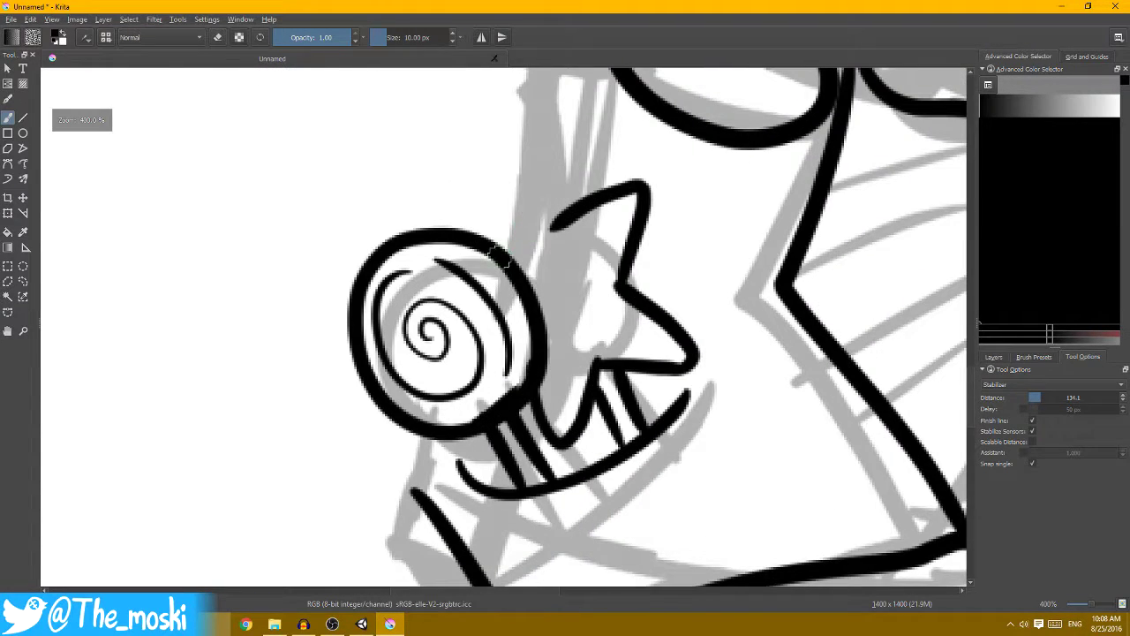
mouse_move(477, 228)
mouse_down()
mouse_move(535, 212)
mouse_move(552, 224)
mouse_up()
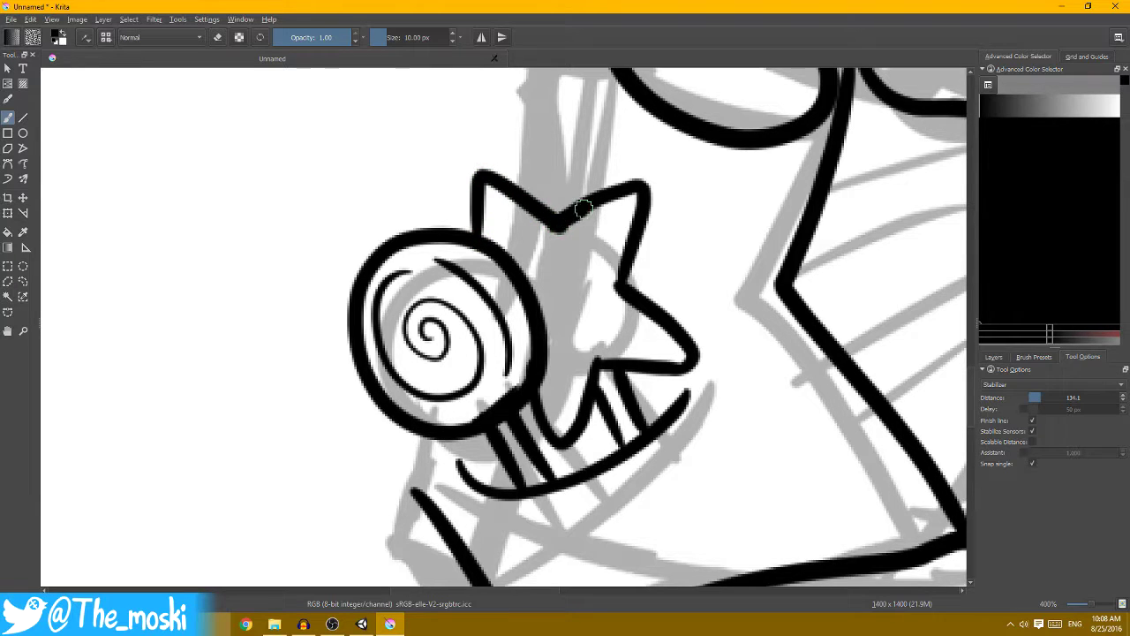
key(minus)
key(minus)
key(minus)
key(plus)
key(plus)
key(plus)
key(plus)
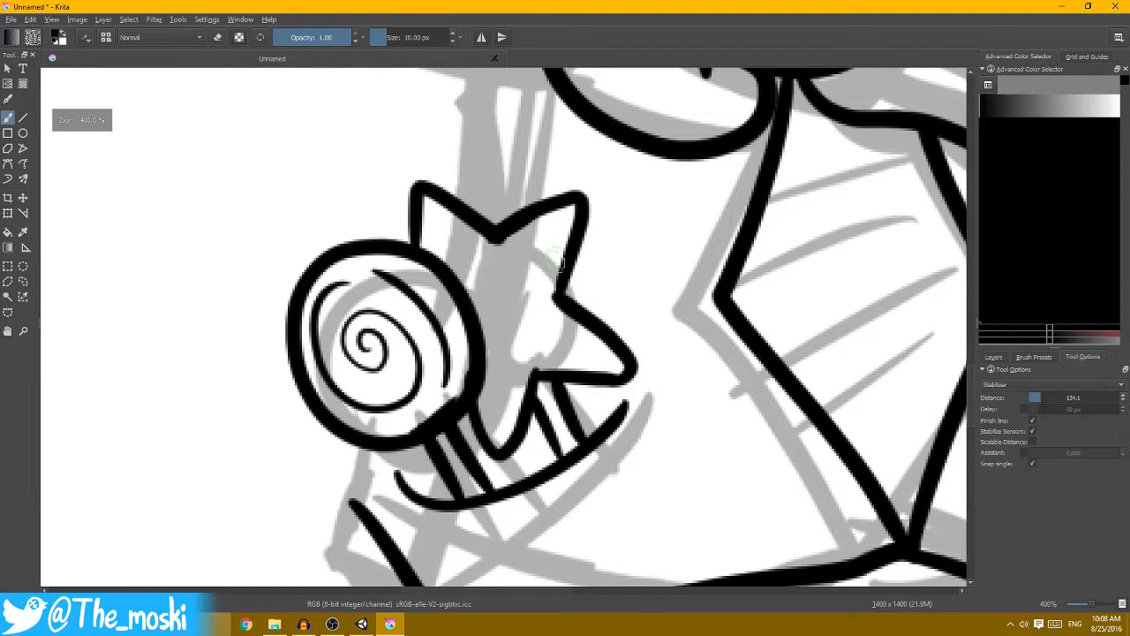
- Ink the star's right edge, an inner line in its right point, and a line to the lollipop
drag(557, 260, 570, 260)
drag(555, 325, 611, 352)
key(minus)
key(minus)
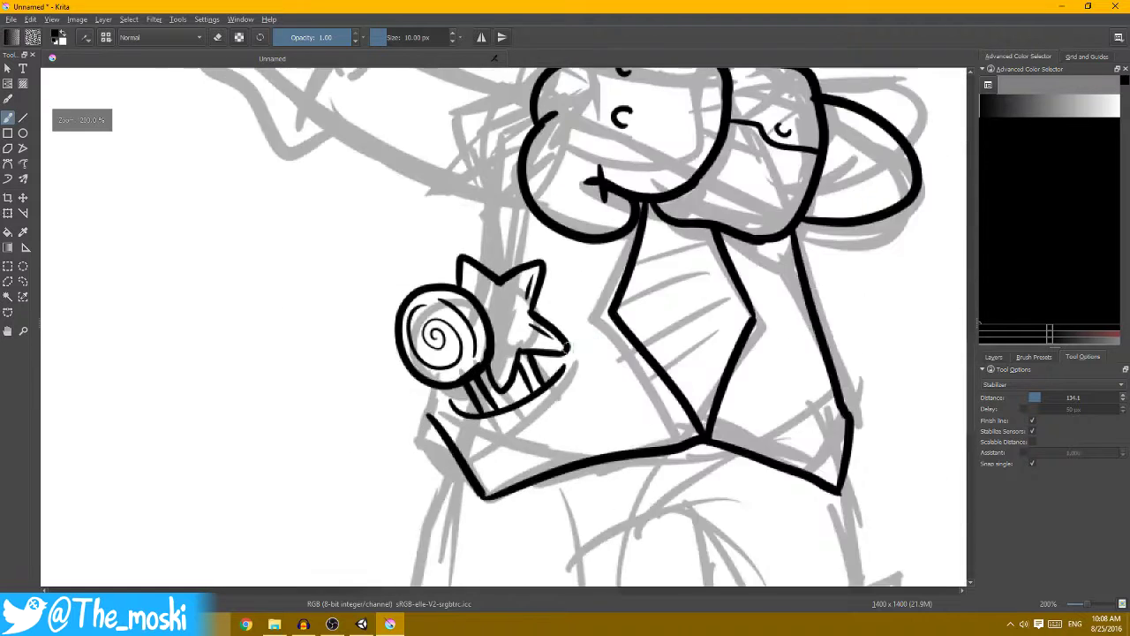
key(plus)
key(plus)
key(minus)
key(minus)
key(minus)
key(minus)
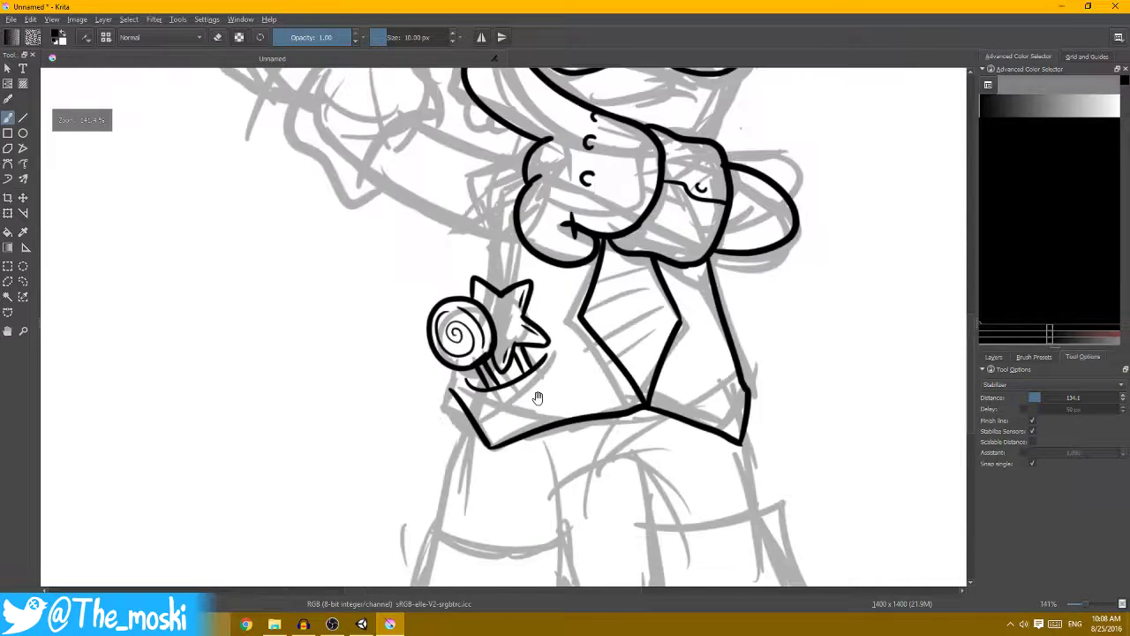
key(plus)
key(plus)
key(plus)
mouse_move(507, 371)
mouse_down()
mouse_move(461, 340)
mouse_move(522, 263)
mouse_up()
key(minus)
key(minus)
key(minus)
- Ink the top and underside lines of the raised sleeve out to the hand
key(plus)
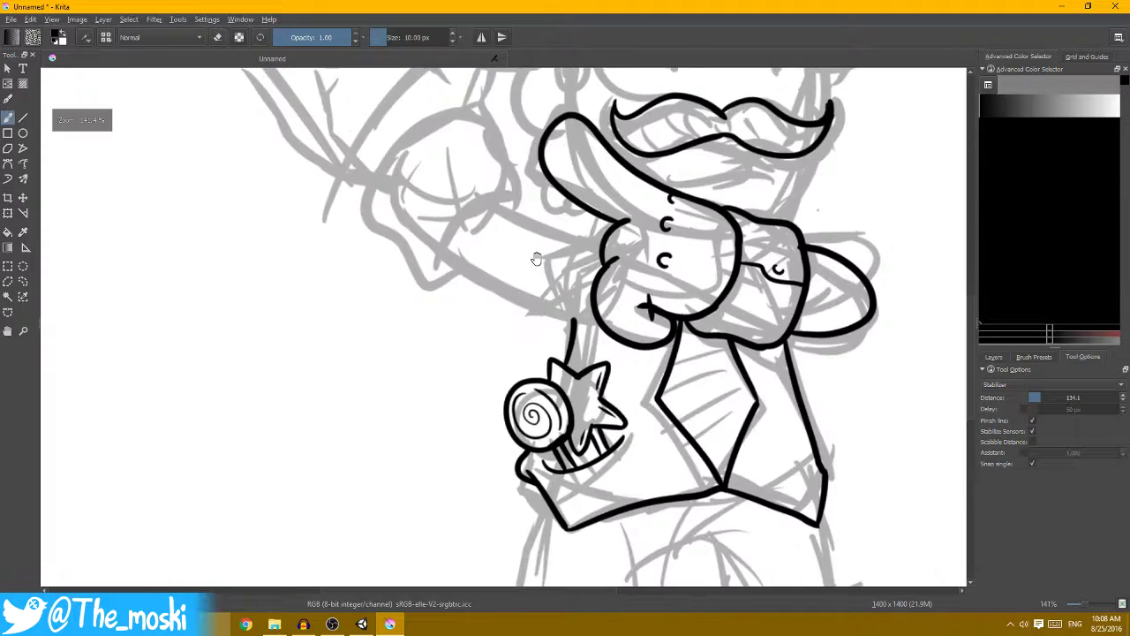
key(plus)
drag(507, 306, 601, 225)
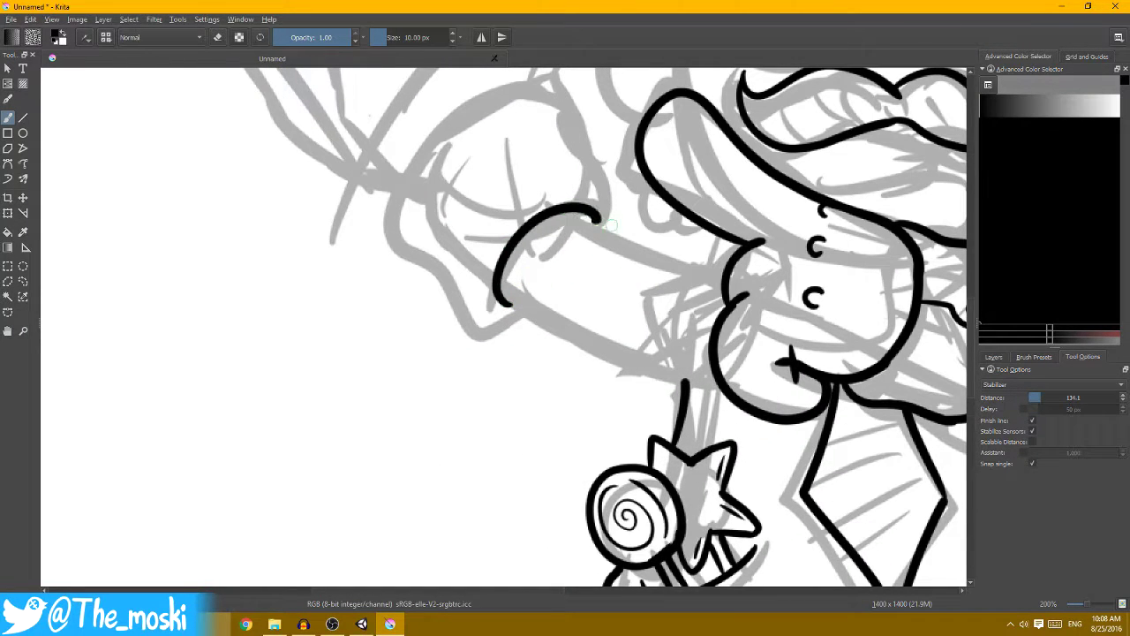
key(minus)
key(minus)
key(minus)
key(plus)
key(plus)
key(plus)
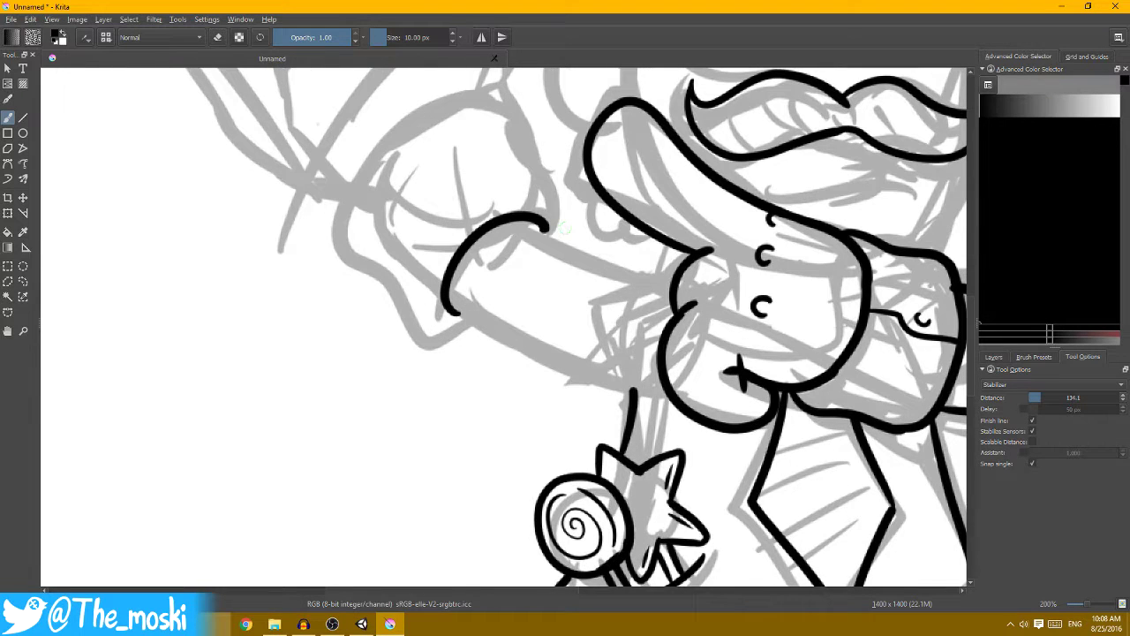
drag(563, 236, 676, 269)
key(plus)
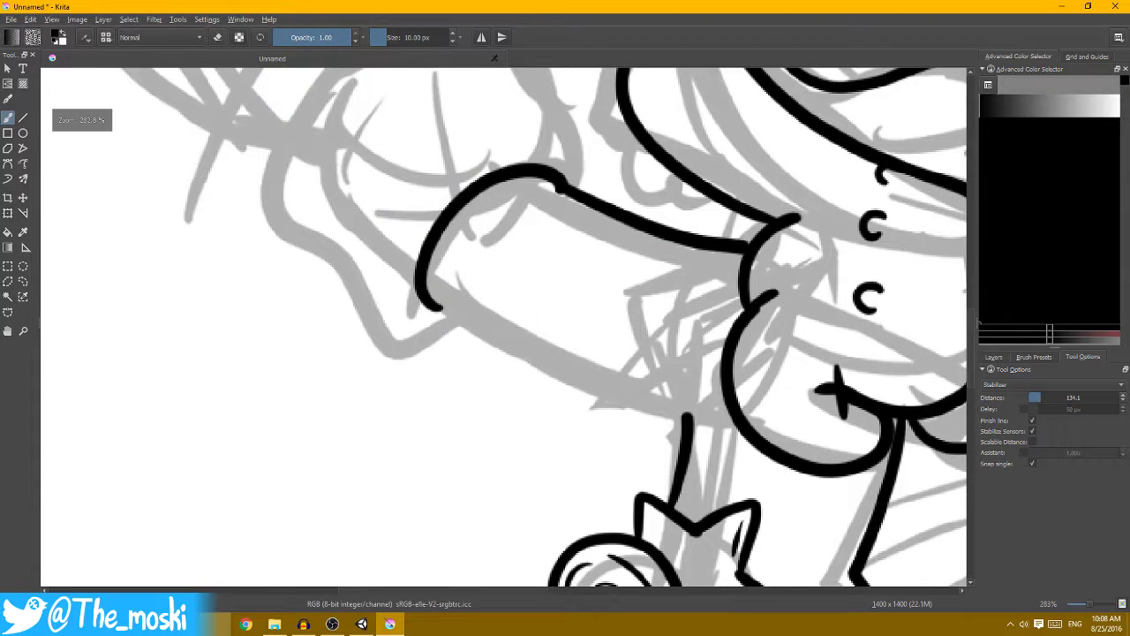
drag(414, 274, 676, 374)
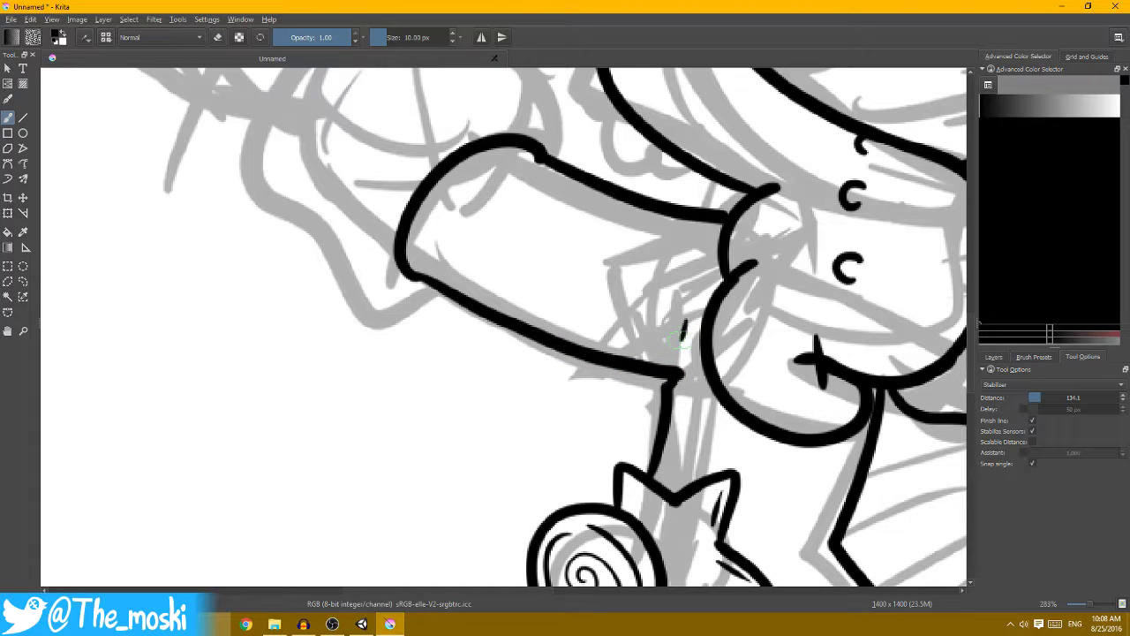
- Outline the raised fist and add the finger line inside it
key(minus)
key(minus)
key(minus)
key(plus)
key(plus)
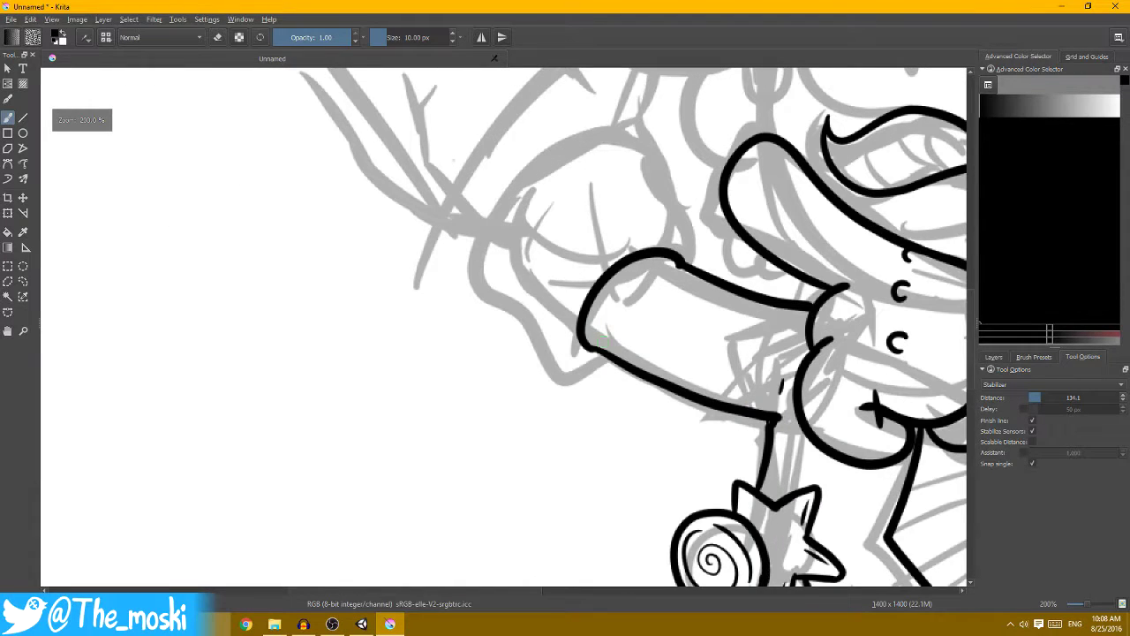
mouse_move(603, 340)
mouse_down()
mouse_move(495, 264)
mouse_move(521, 168)
mouse_move(653, 134)
mouse_up()
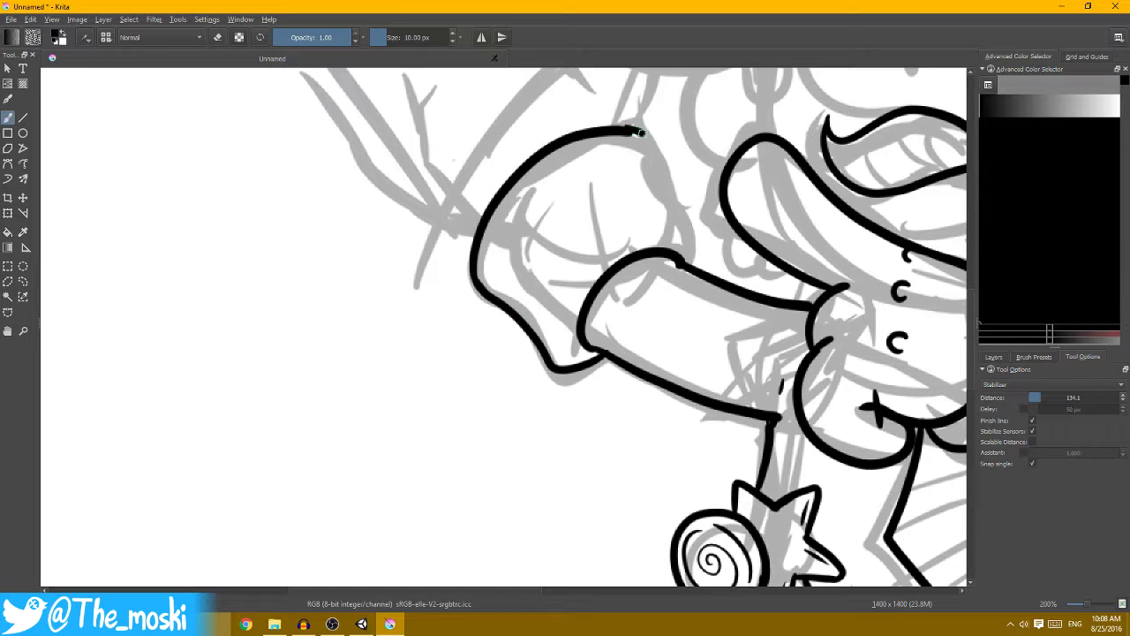
key(plus)
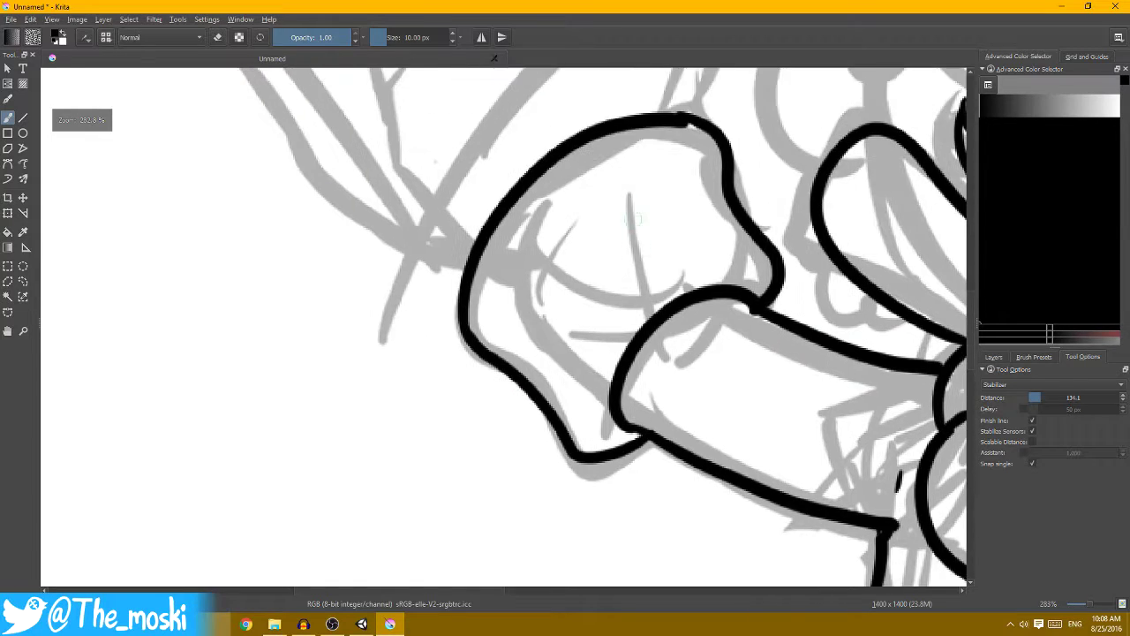
mouse_move(681, 291)
mouse_down()
mouse_move(623, 231)
mouse_move(601, 130)
mouse_up()
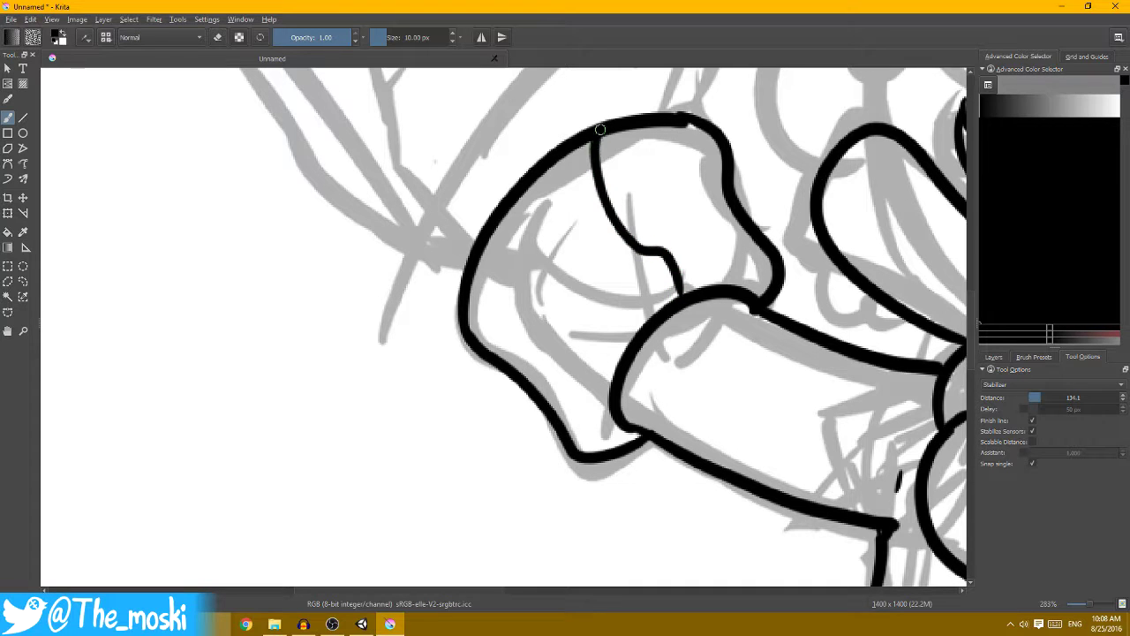
- Ink the raised finger above the fist
key(1)
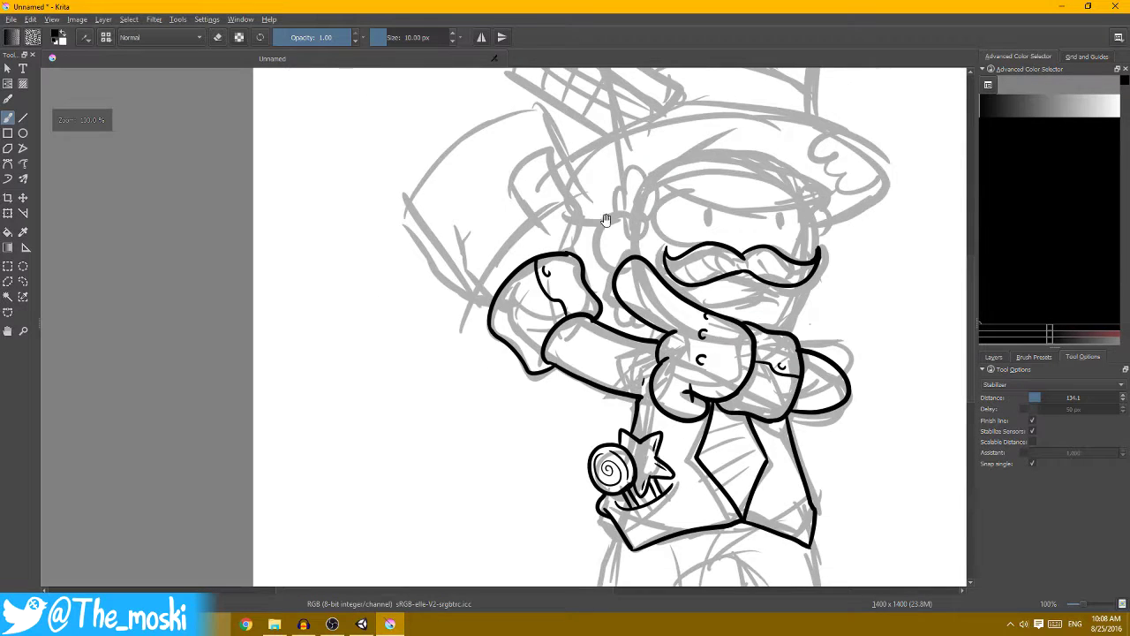
key(plus)
key(plus)
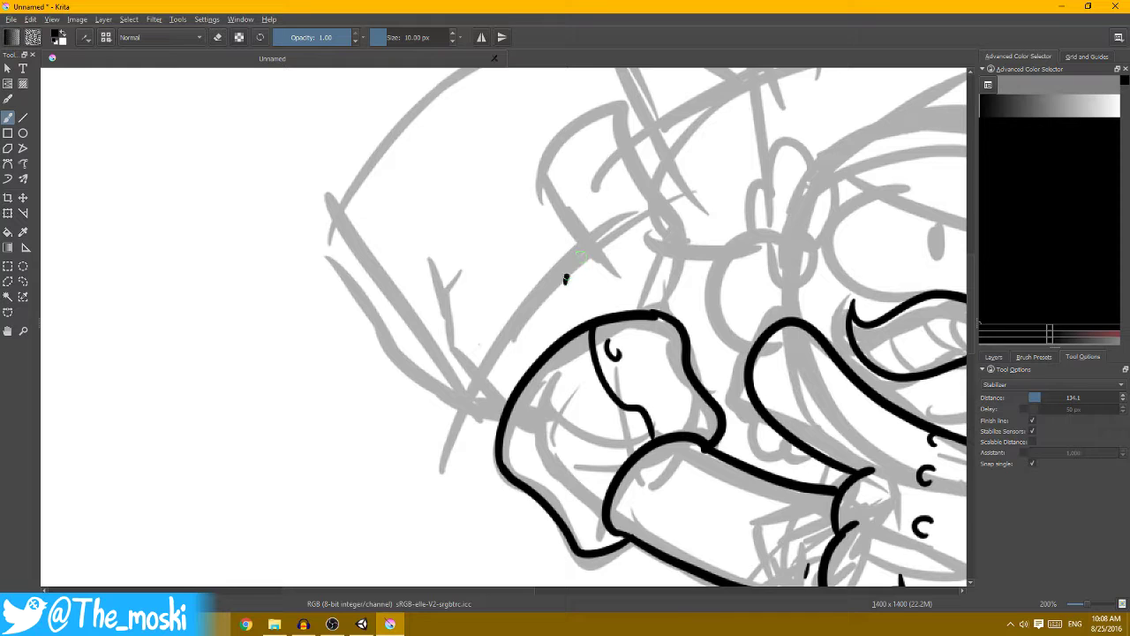
mouse_move(583, 238)
mouse_down()
mouse_move(549, 197)
mouse_move(609, 119)
mouse_move(658, 212)
mouse_move(671, 281)
mouse_up()
key(1)
key(plus)
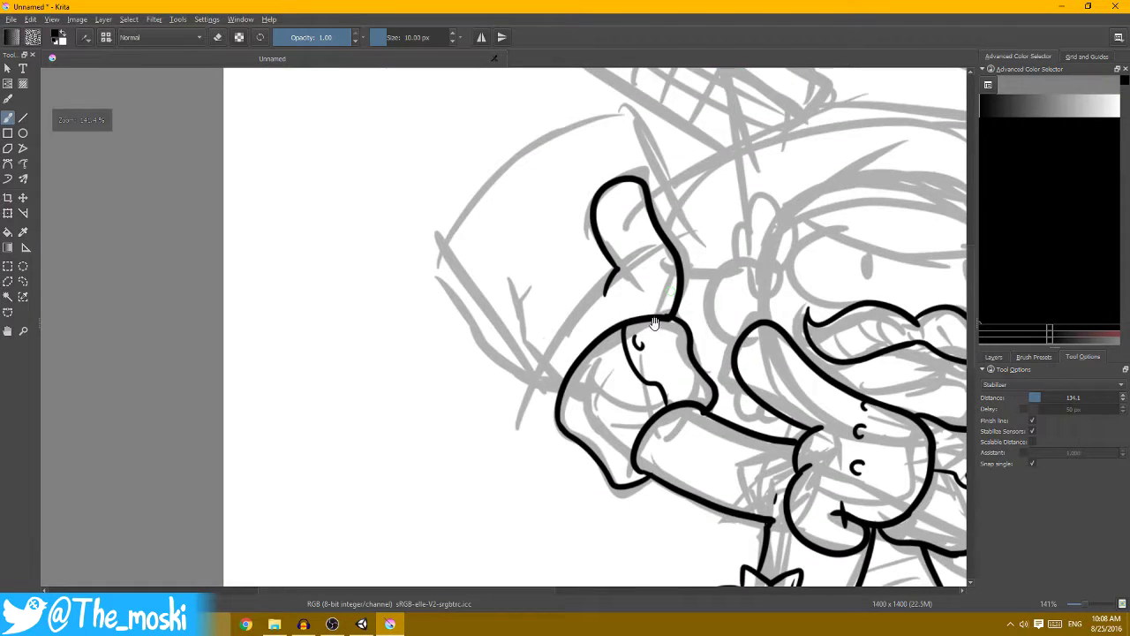
key(plus)
- Start outlining the papers in the hand, undoing the misplaced strokes
drag(497, 345, 603, 223)
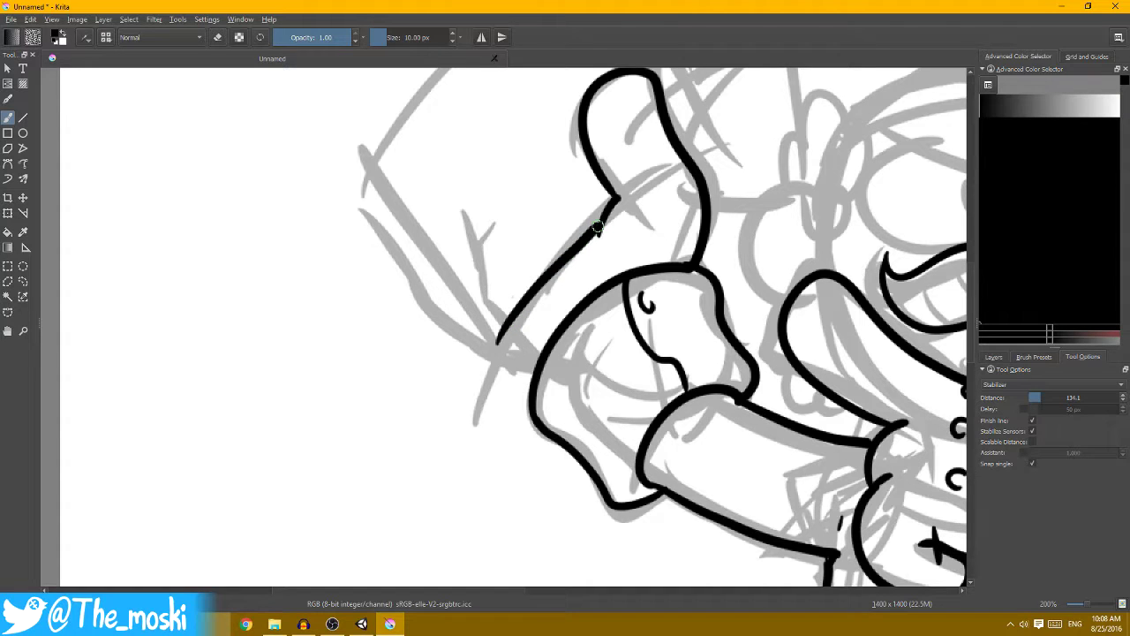
key(1)
key(plus)
key(plus)
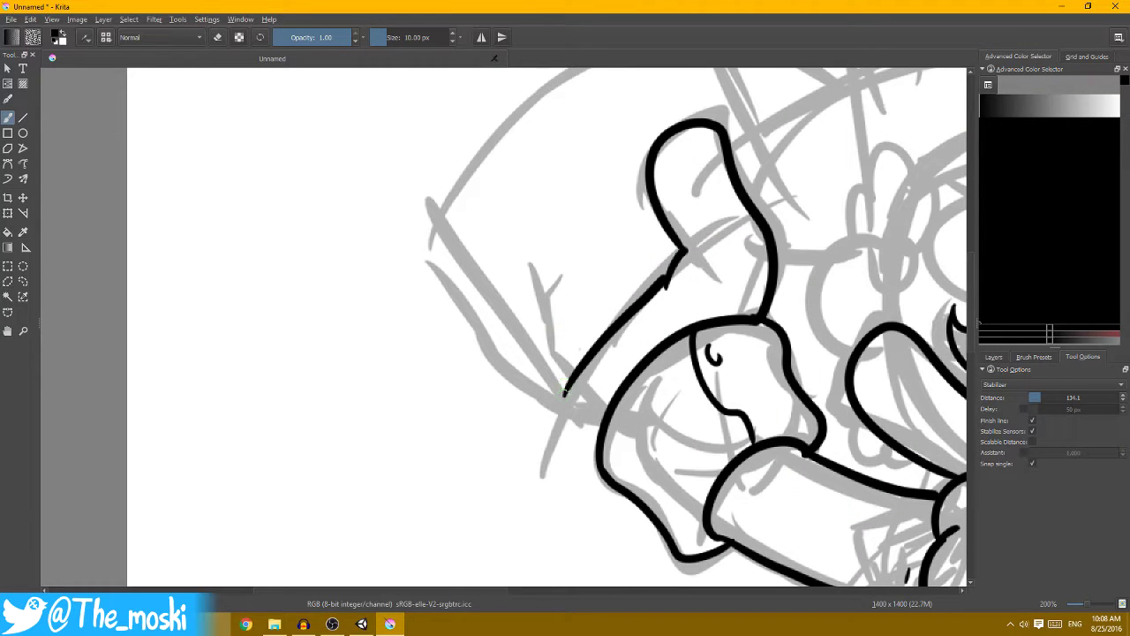
drag(566, 385, 415, 240)
key(minus)
key(plus)
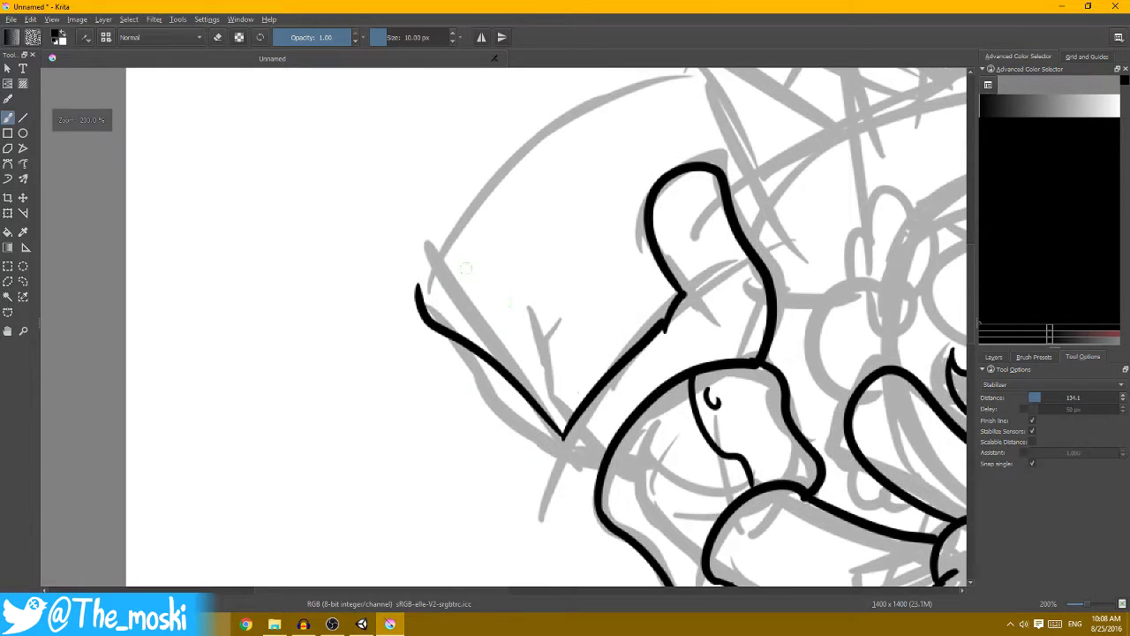
drag(417, 290, 547, 141)
key(ctrl+z)
key(ctrl+z)
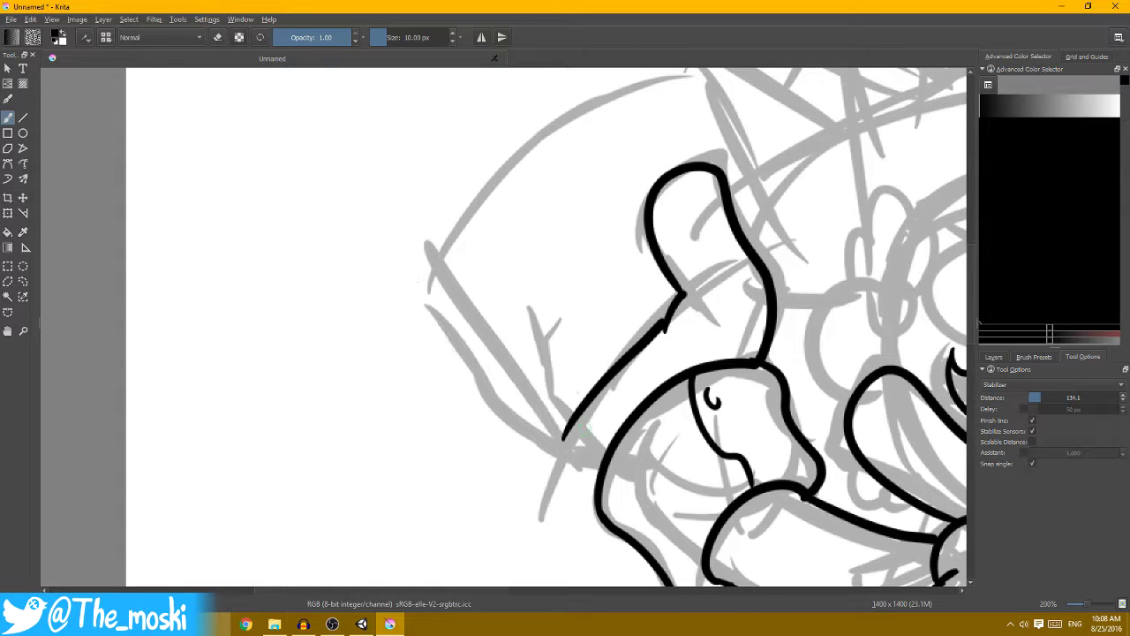
- Redraw the papers' left, top and right edges down to the hand
mouse_move(564, 435)
mouse_down()
mouse_move(442, 254)
mouse_move(542, 127)
mouse_move(669, 83)
mouse_up()
drag(758, 162, 642, 276)
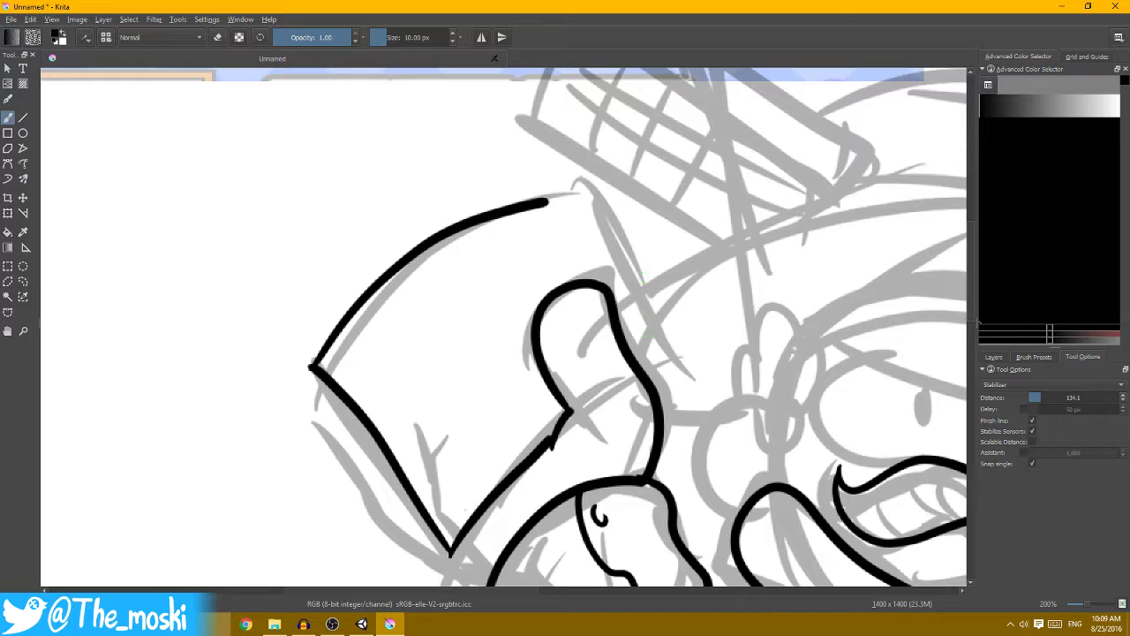
drag(669, 357, 575, 178)
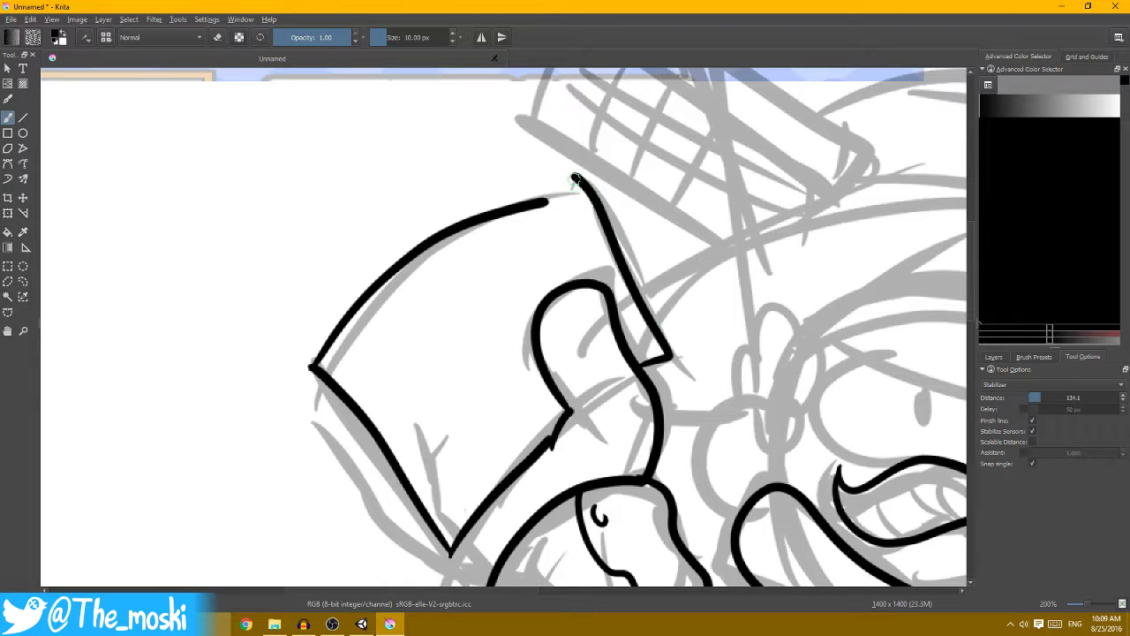
scroll(560, 190, down, 2)
scroll(565, 287, up, 2)
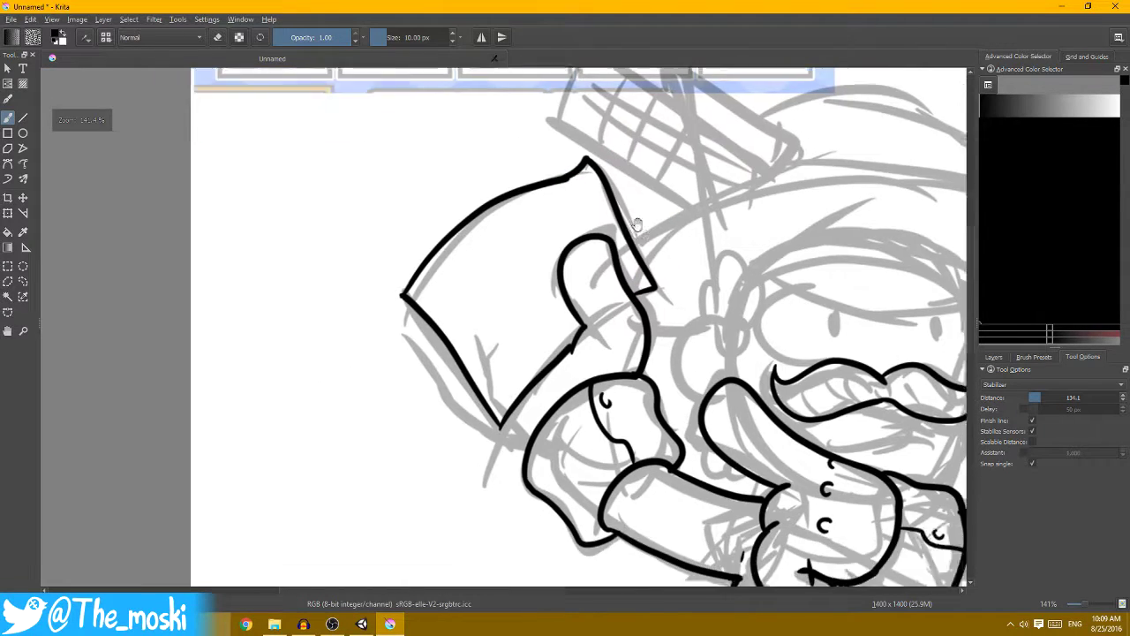
scroll(601, 332, up, 1)
scroll(477, 249, up, 1)
scroll(477, 249, down, 1)
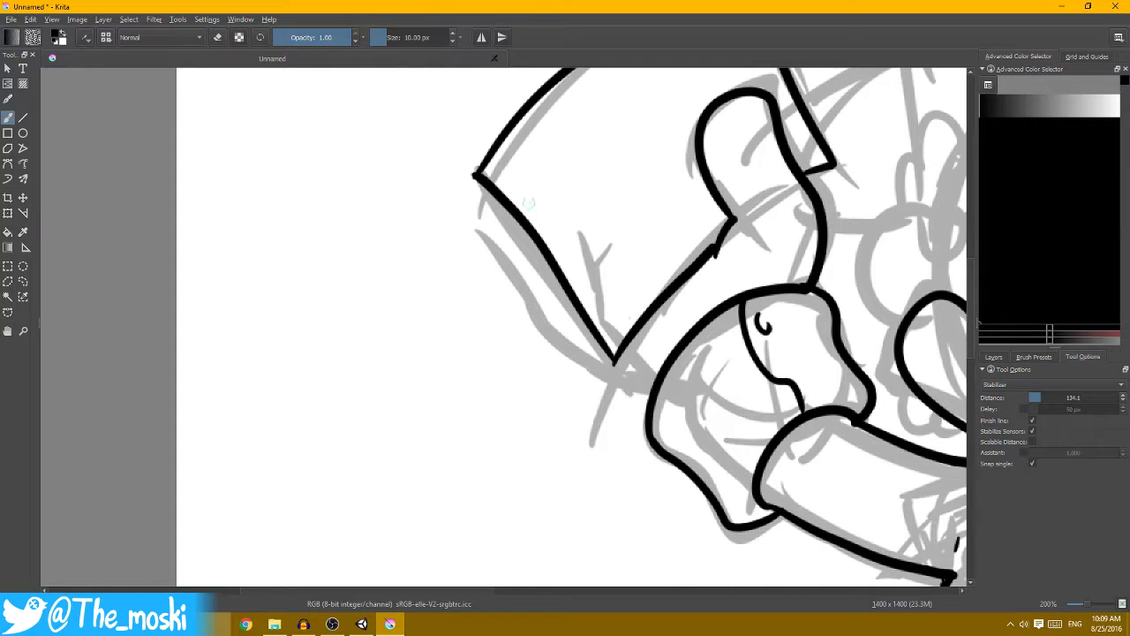
- Ink the lower edge of the papers
mouse_move(484, 186)
mouse_down()
mouse_move(454, 241)
mouse_move(606, 376)
mouse_up()
scroll(618, 353, down, 1)
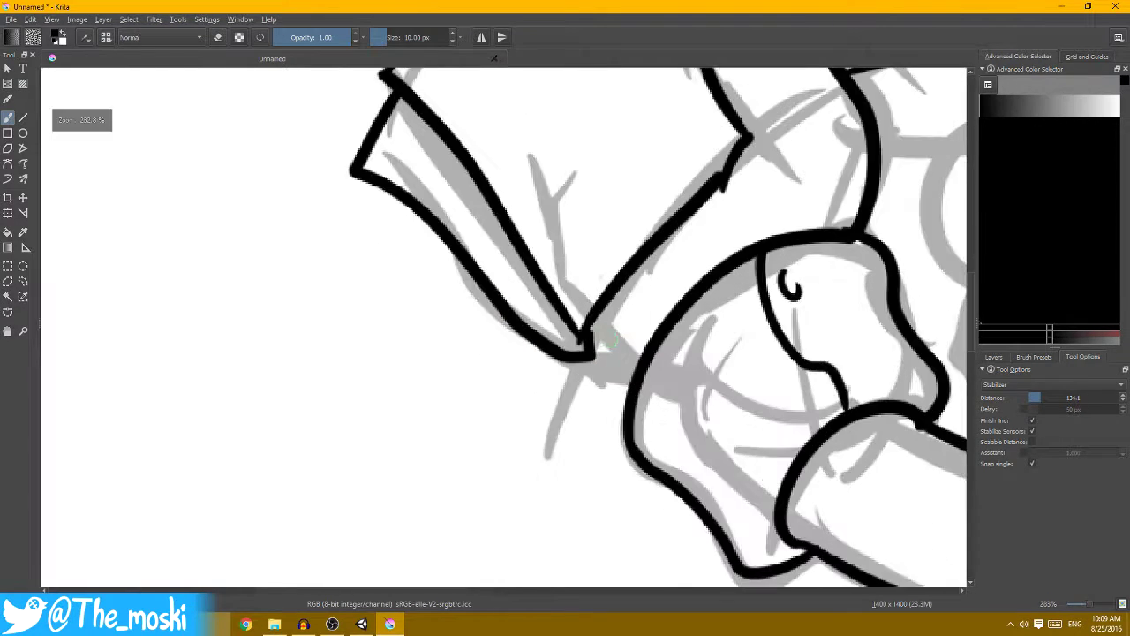
scroll(592, 326, down, 2)
scroll(592, 327, down, 1)
scroll(558, 349, up, 2)
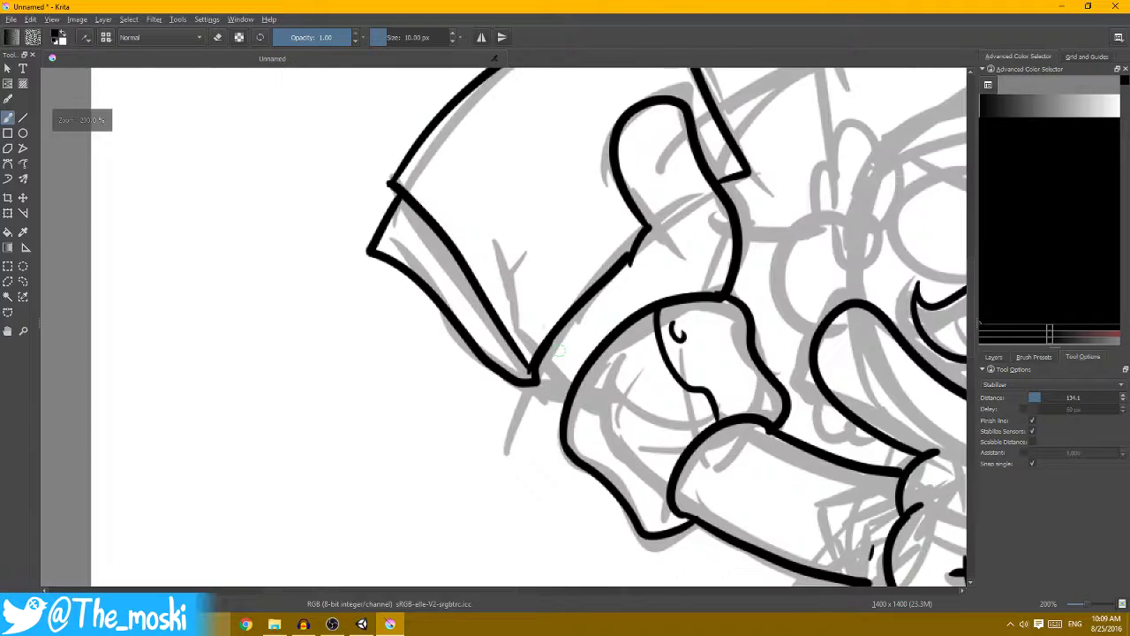
scroll(556, 370, down, 2)
scroll(574, 309, down, 1)
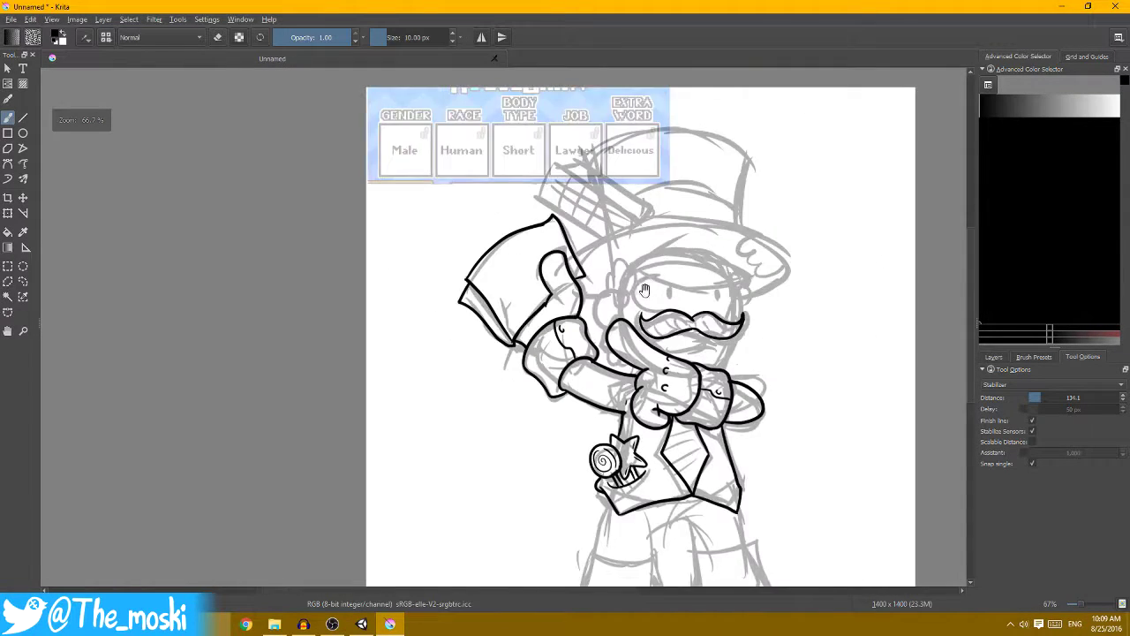
scroll(596, 246, up, 4)
- Add a zigzag scribble and small squiggle to the papers, undoing a stray circle
scroll(596, 249, up, 1)
mouse_move(623, 234)
mouse_down()
mouse_move(573, 262)
mouse_move(644, 254)
mouse_up()
key(ctrl+z)
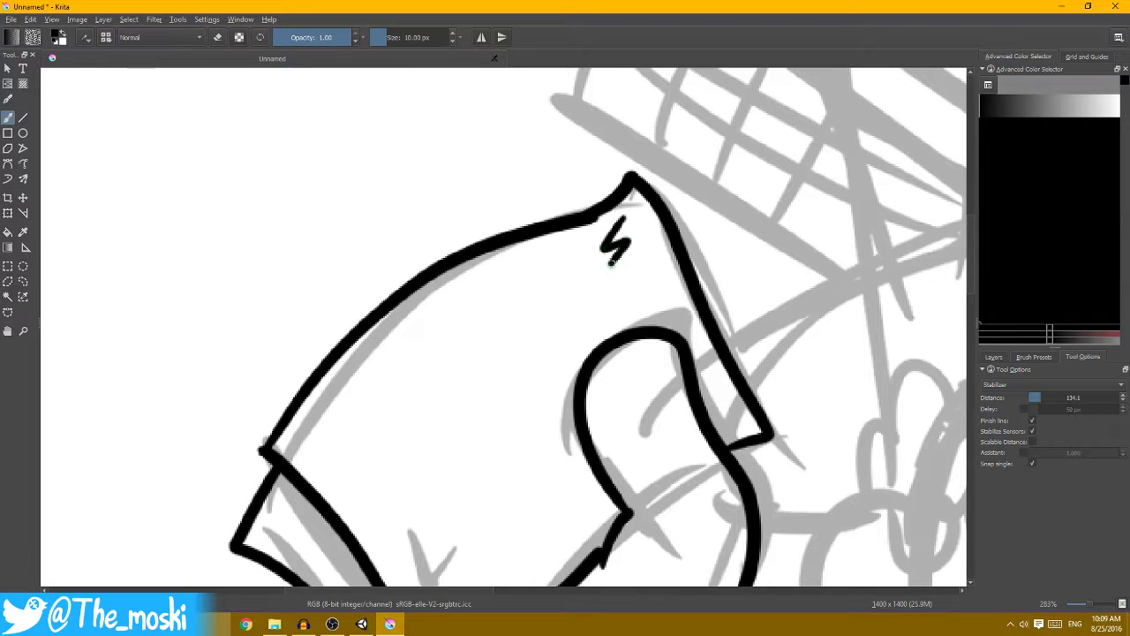
drag(624, 292, 633, 310)
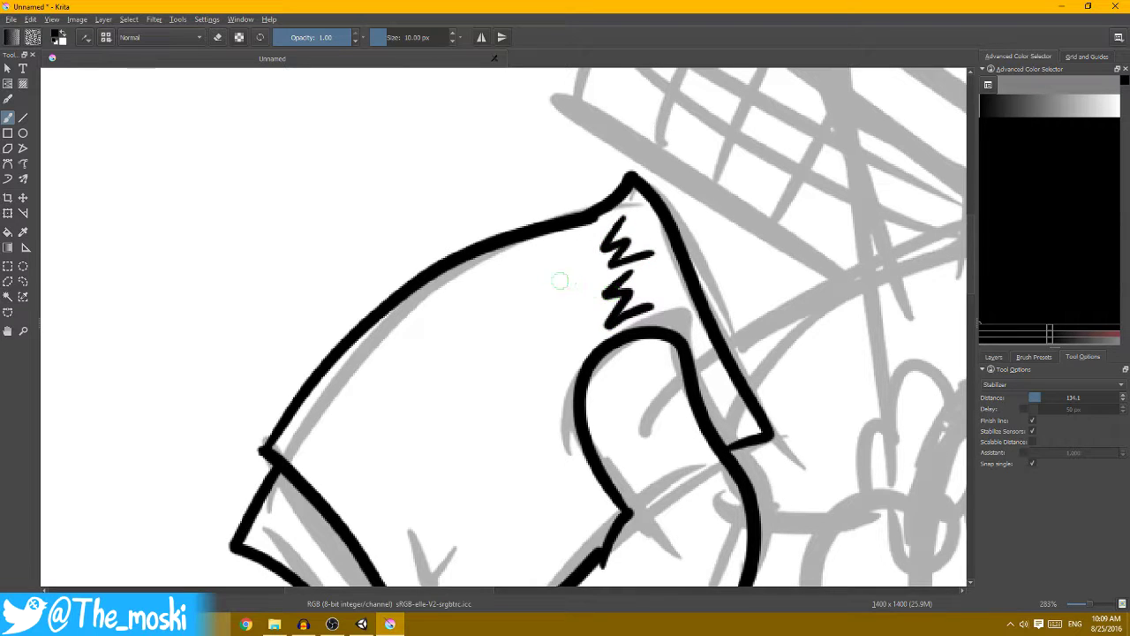
drag(490, 282, 523, 330)
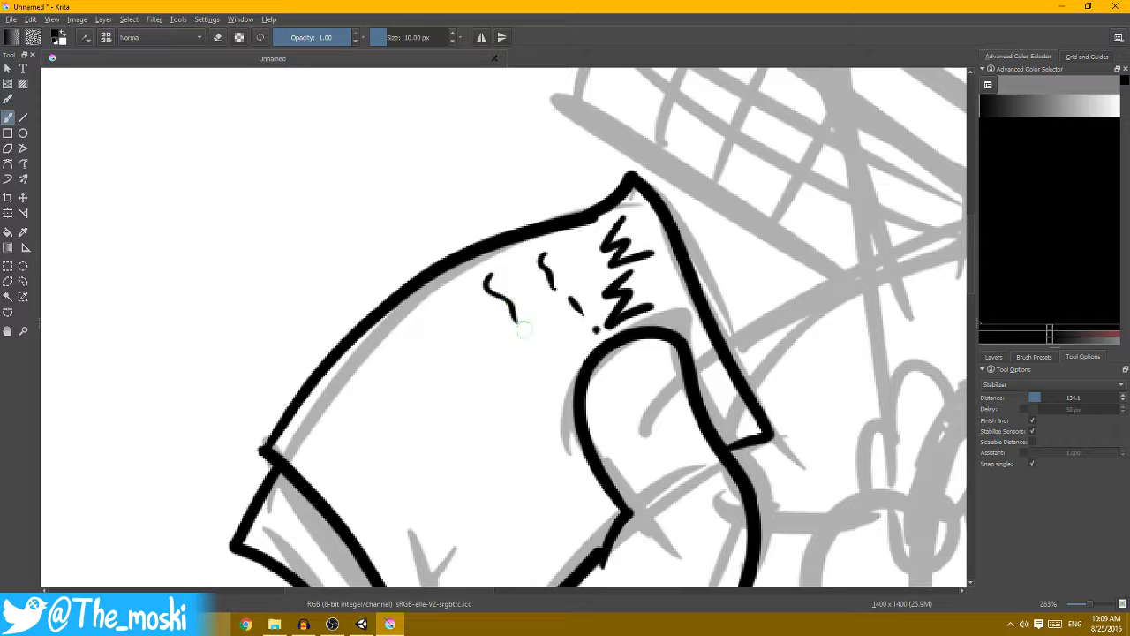
- Add two long wavy writing lines across the papers
drag(563, 389, 574, 312)
drag(461, 231, 579, 399)
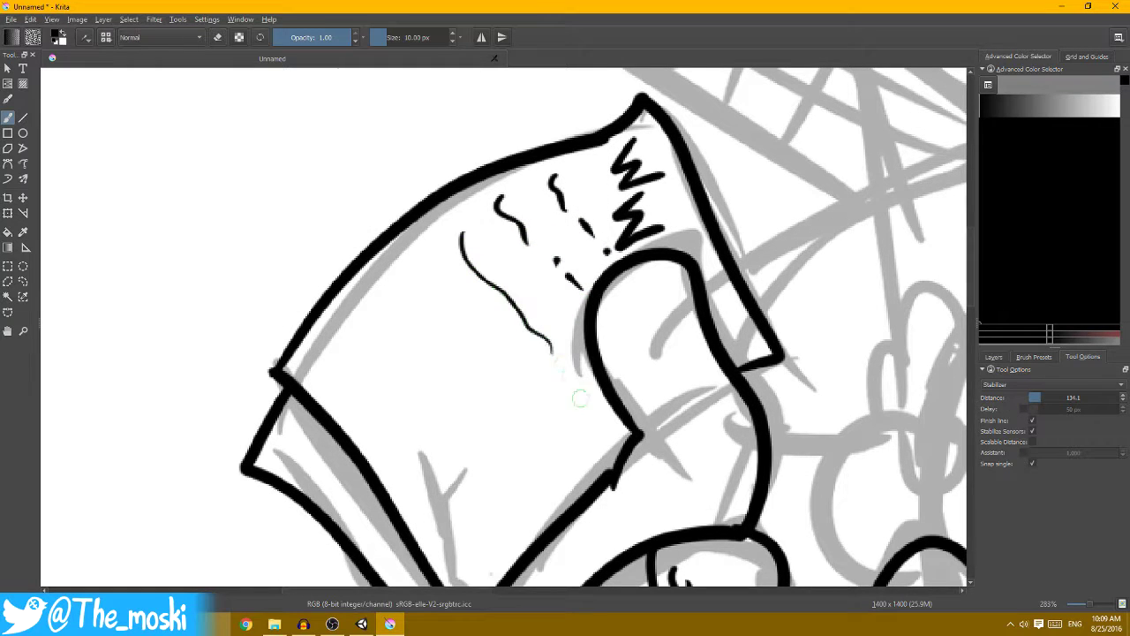
scroll(597, 300, down, 2)
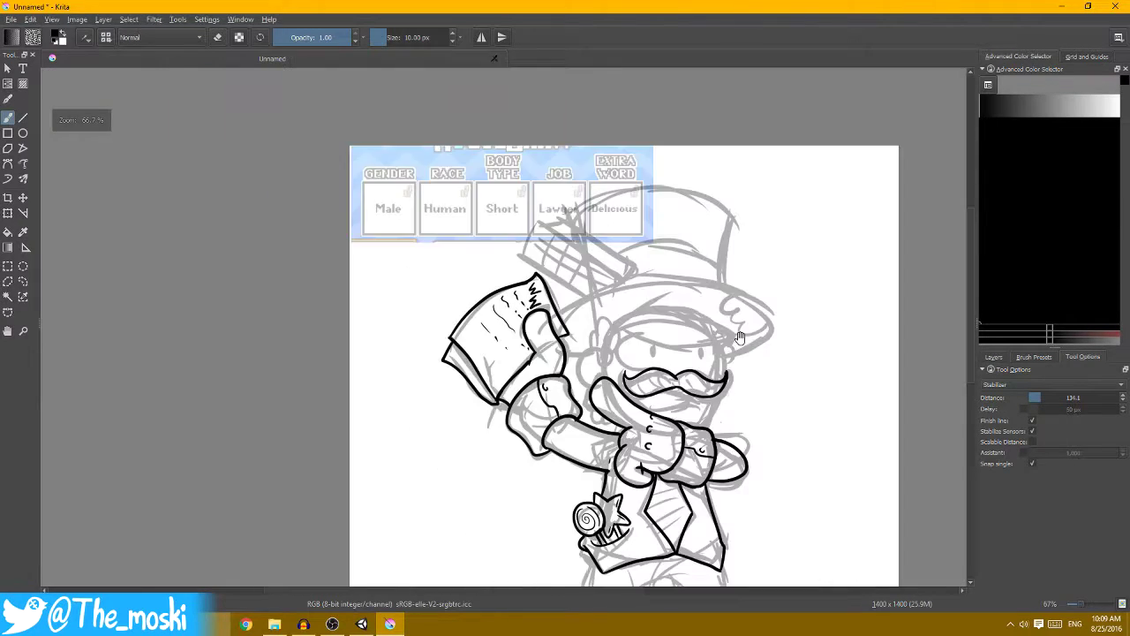
scroll(597, 301, down, 3)
scroll(595, 294, up, 1)
scroll(618, 290, up, 2)
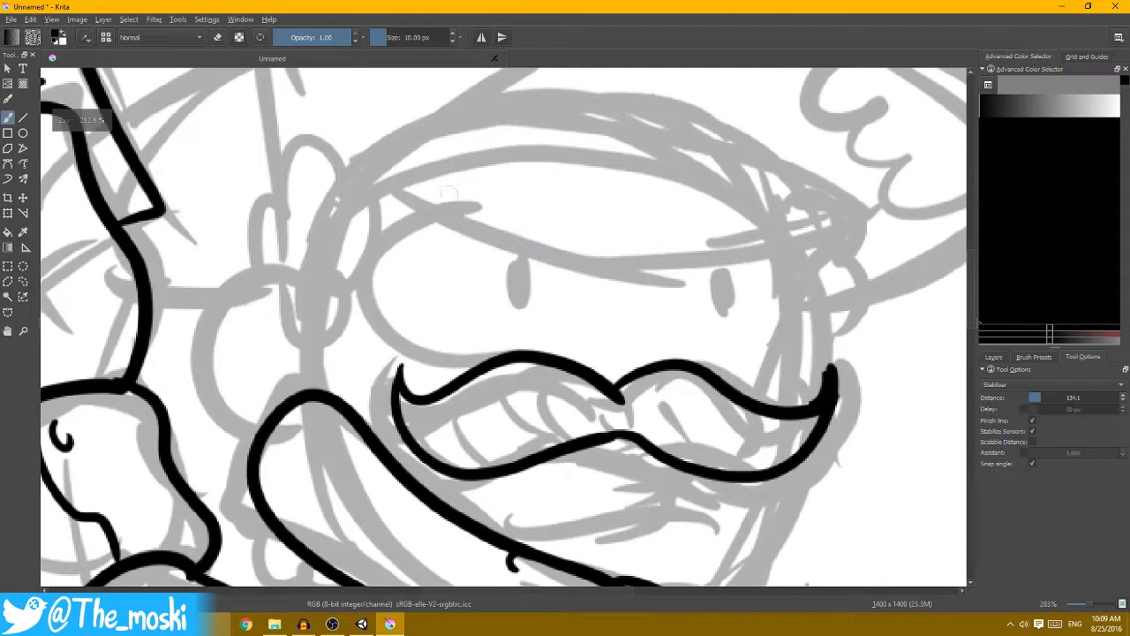
- Ink both angry eyebrows over the sketch
drag(393, 187, 574, 248)
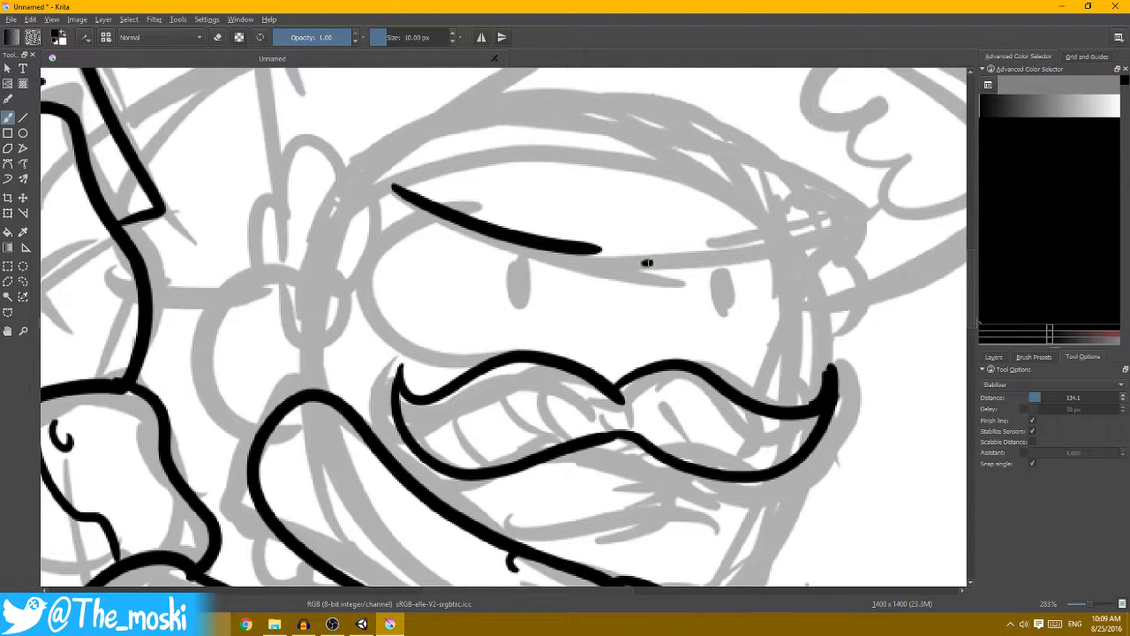
drag(647, 263, 805, 231)
scroll(795, 234, down, 1)
scroll(573, 172, up, 2)
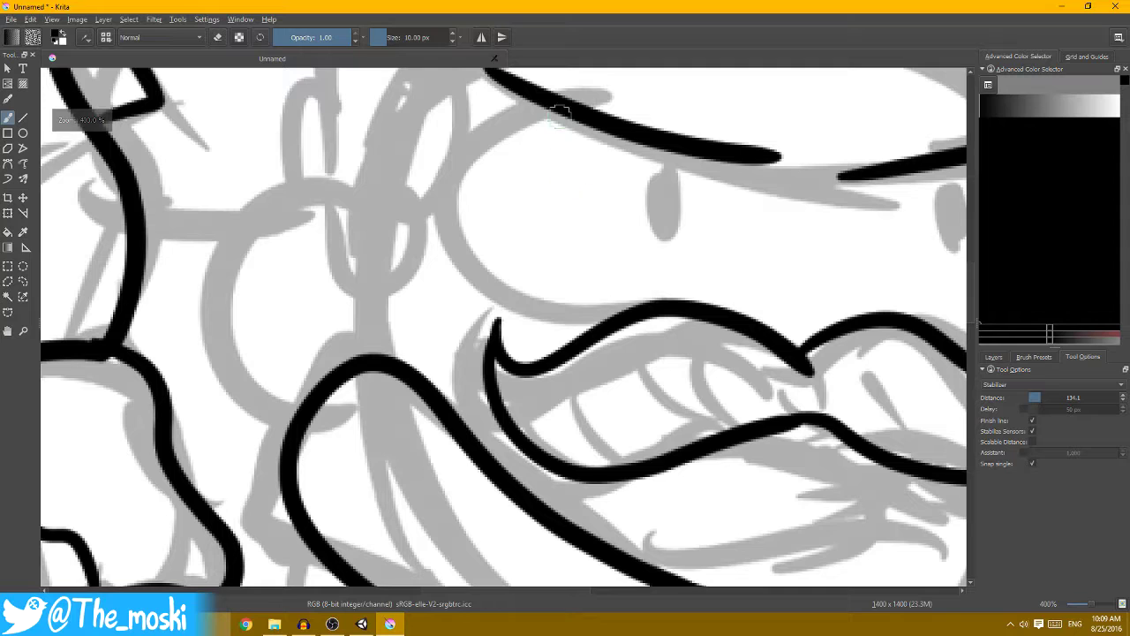
- Ink the left eye's upper and lower lids and a C-shaped pupil
drag(541, 106, 738, 203)
key(ctrl+z)
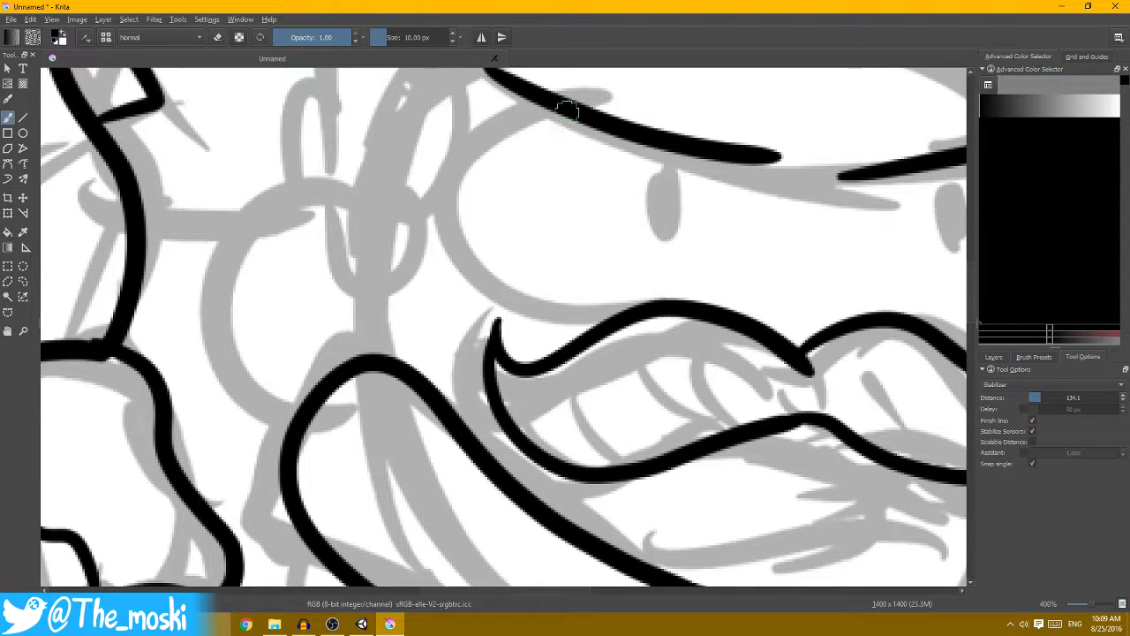
mouse_move(568, 109)
mouse_down()
mouse_move(517, 202)
mouse_move(585, 239)
mouse_up()
key(ctrl+z)
drag(502, 137, 657, 150)
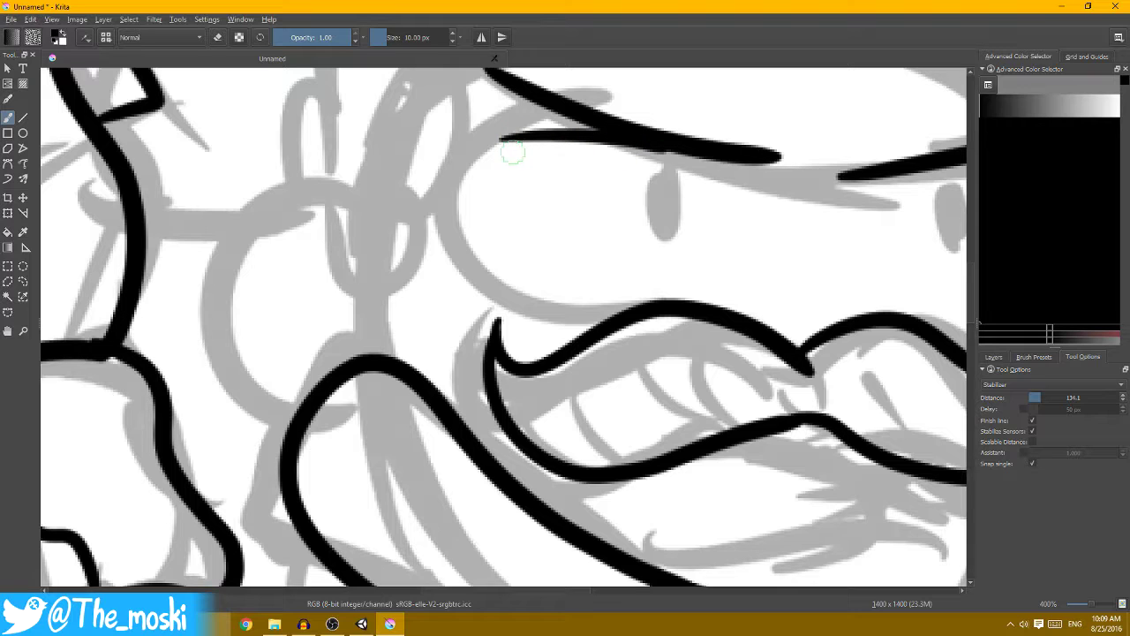
drag(500, 147, 706, 212)
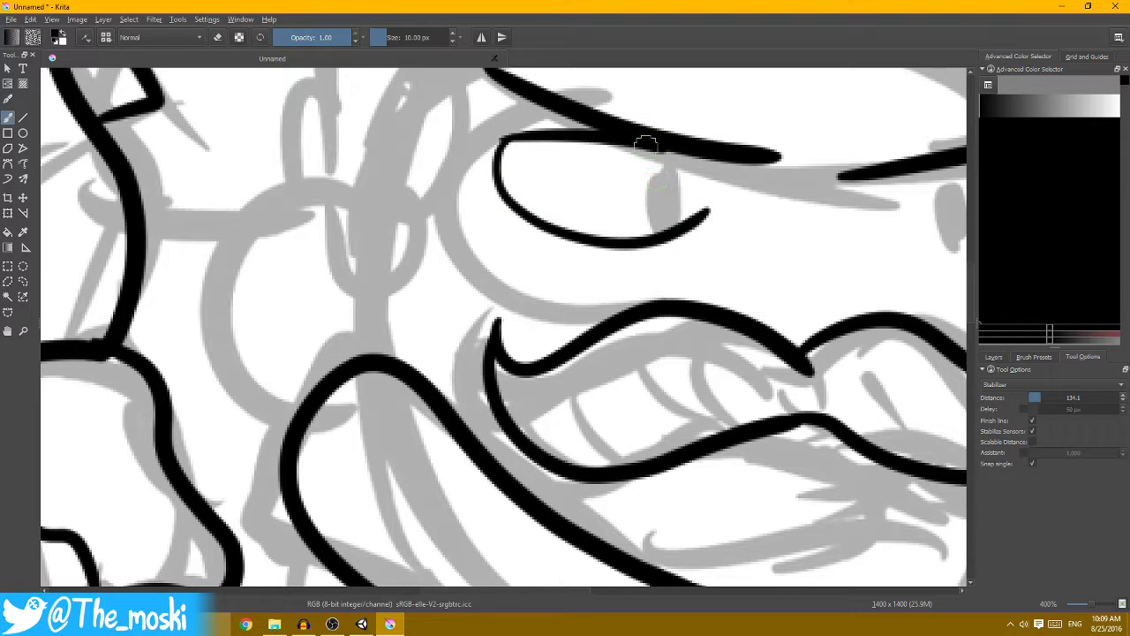
mouse_move(645, 143)
mouse_down()
mouse_move(654, 203)
mouse_move(671, 172)
mouse_up()
key(ctrl+z)
mouse_move(618, 196)
mouse_down()
mouse_move(619, 211)
mouse_move(665, 177)
mouse_move(614, 214)
mouse_up()
- Add a bag line under the left eye, bolden the right eyebrow, and draw its lid
mouse_move(516, 254)
mouse_down()
mouse_move(664, 235)
mouse_move(606, 302)
mouse_up()
key(minus)
key(minus)
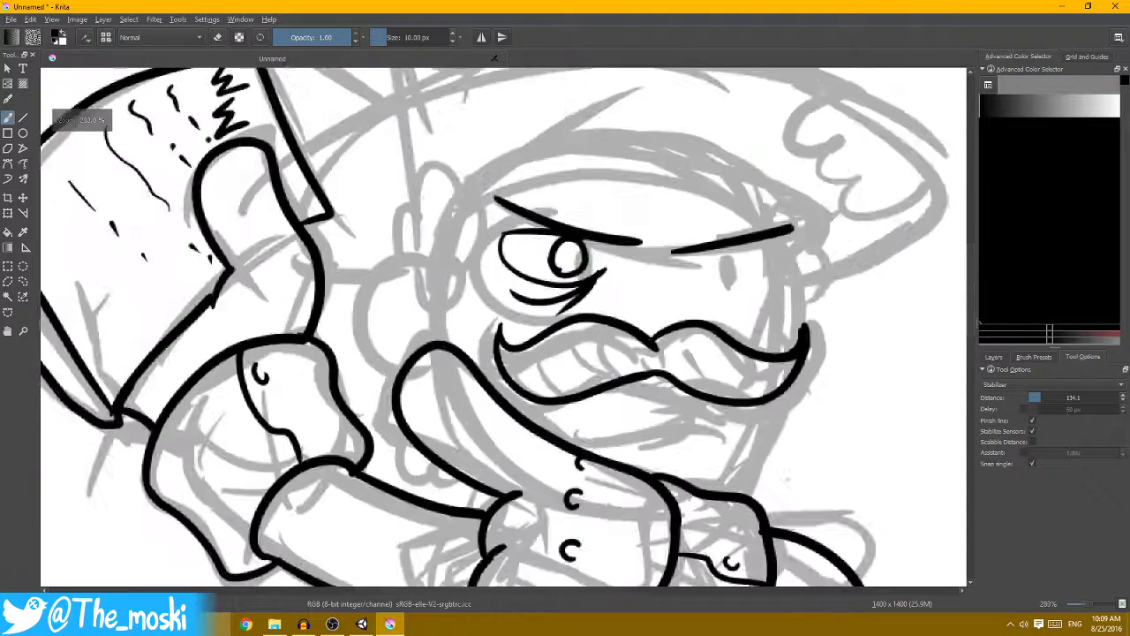
key(plus)
key(plus)
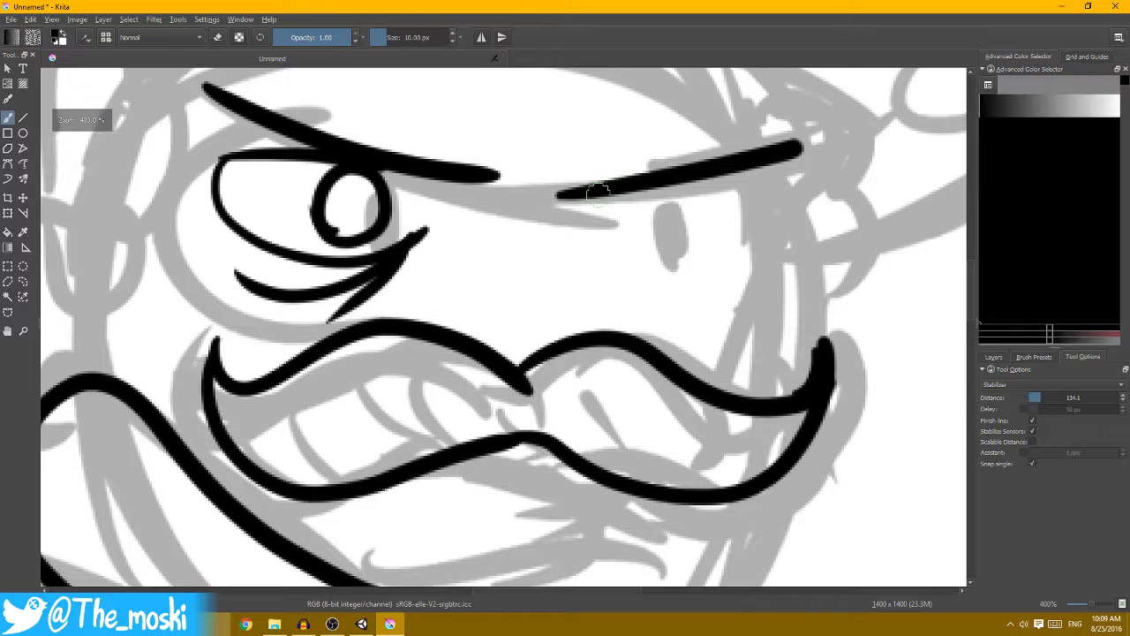
drag(601, 194, 752, 205)
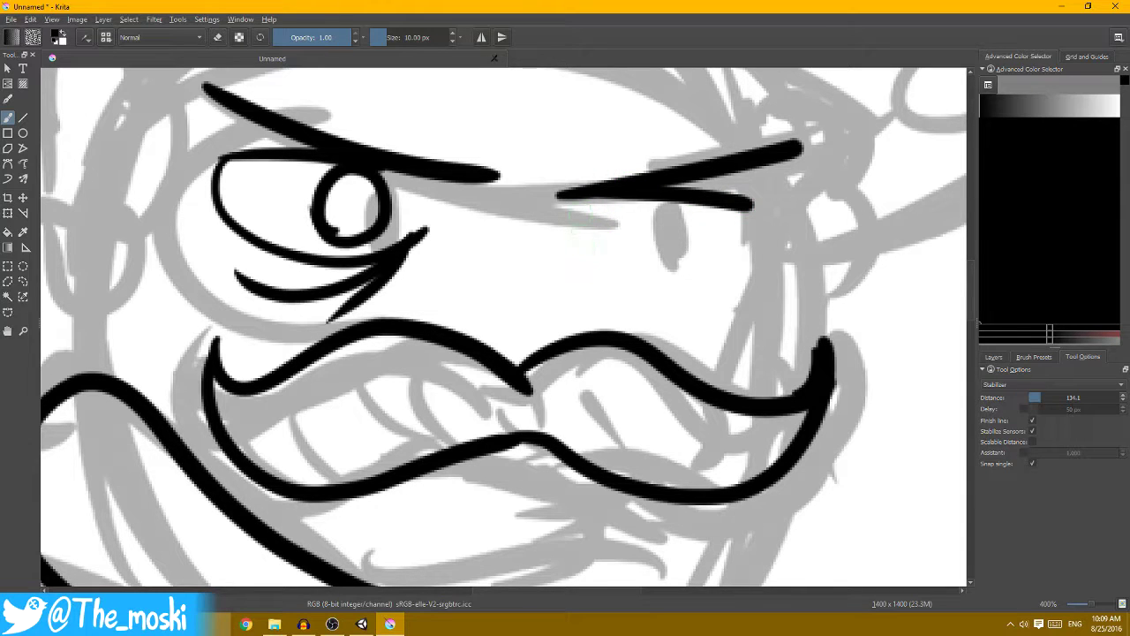
mouse_move(582, 256)
mouse_down()
mouse_move(653, 283)
mouse_move(751, 211)
mouse_up()
key(ctrl+z)
mouse_move(583, 258)
mouse_down()
mouse_move(626, 277)
mouse_move(760, 229)
mouse_up()
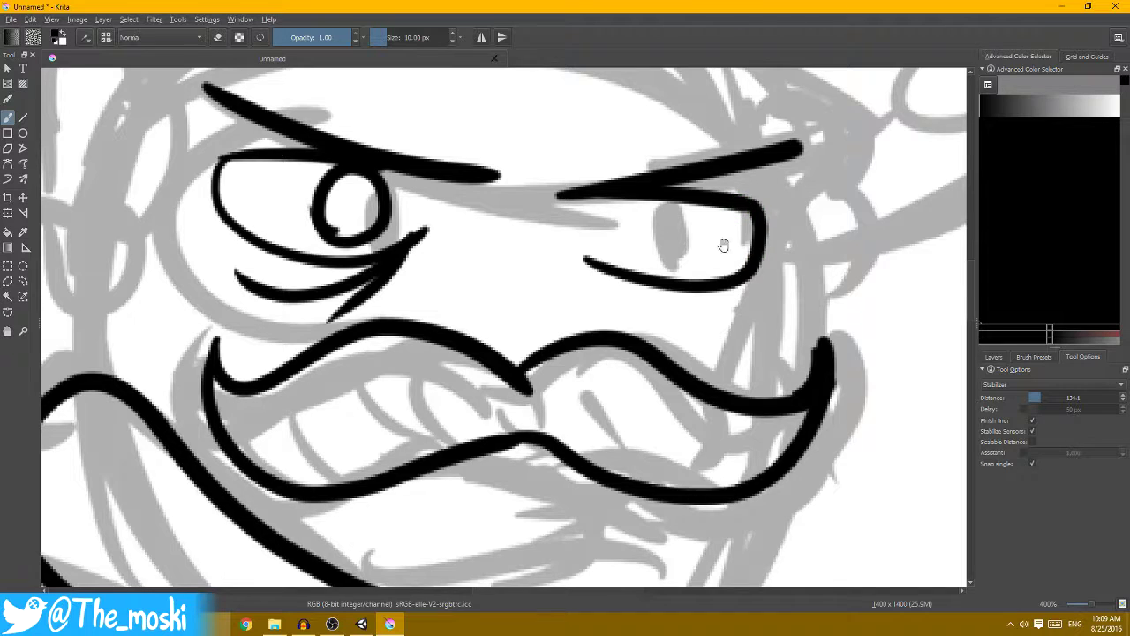
- Draw the right pupil and two bag lines under the right eye
key(plus)
drag(663, 146, 698, 157)
key(minus)
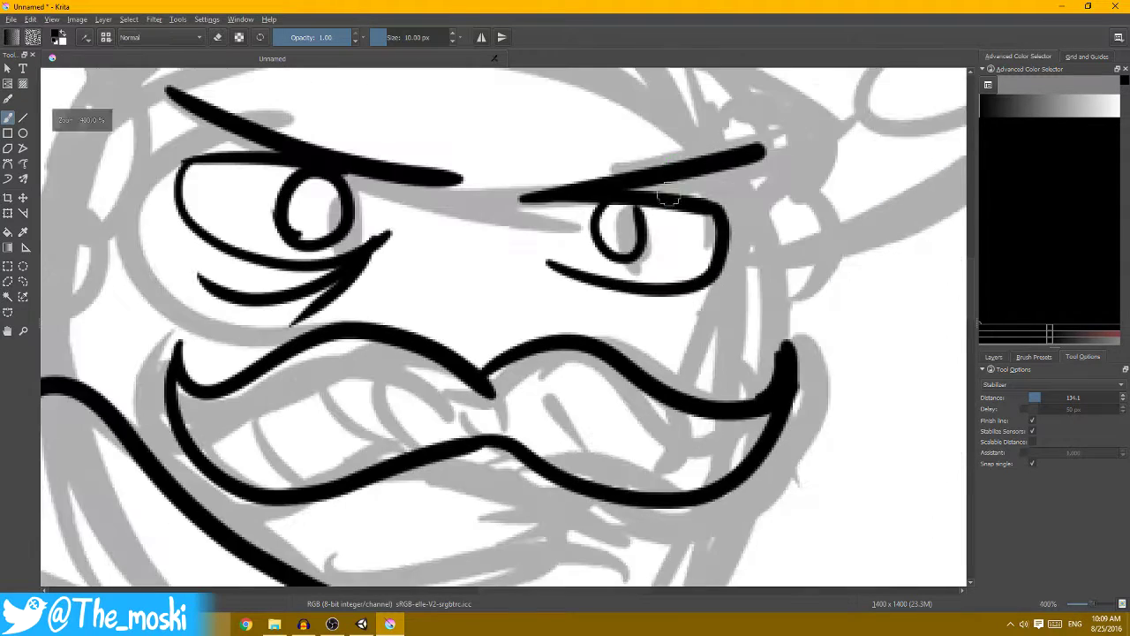
scroll(669, 199, down, 3)
scroll(574, 203, up, 2)
scroll(540, 206, up, 1)
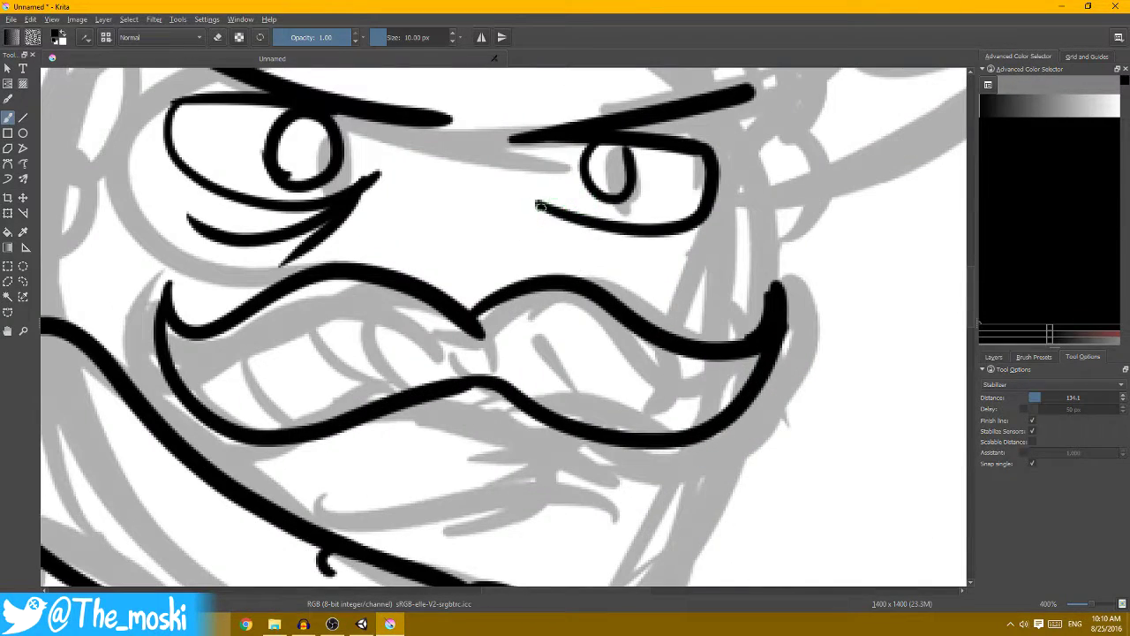
drag(540, 206, 624, 262)
key(ctrl+z)
drag(537, 203, 678, 259)
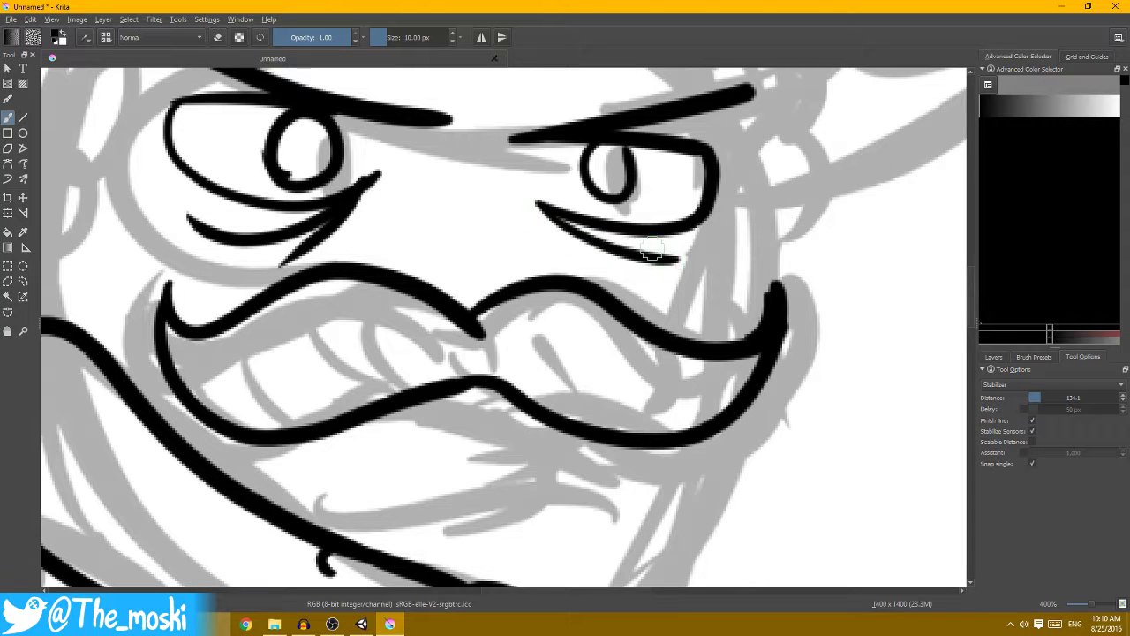
drag(537, 204, 583, 251)
- Ink a line along the right side of the face beside the right eye
scroll(521, 185, down, 3)
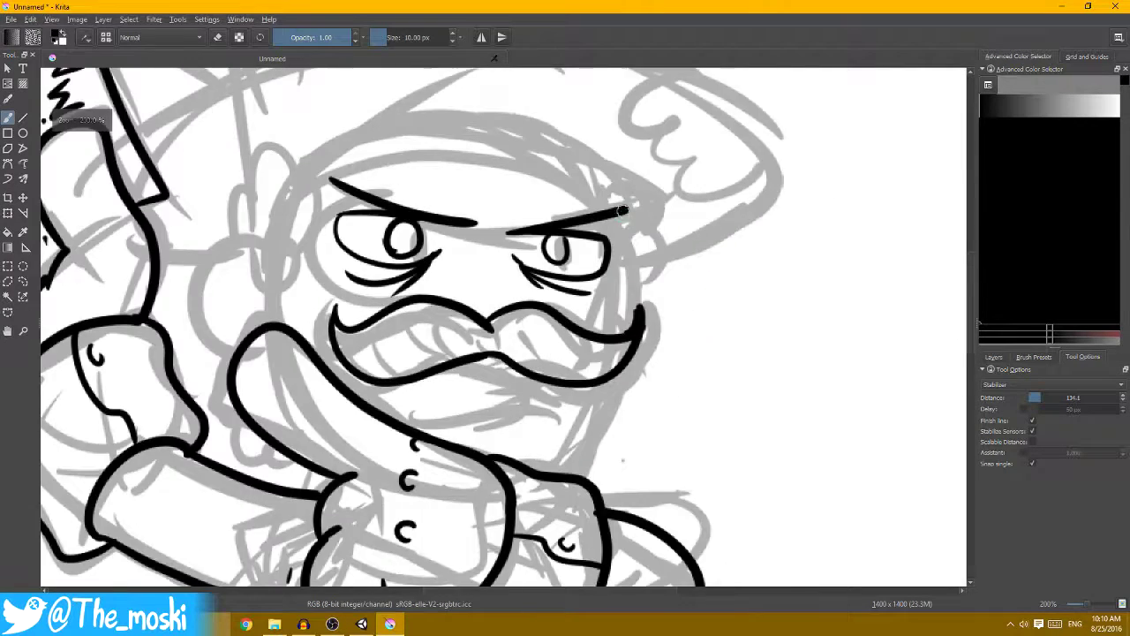
scroll(521, 185, down, 2)
scroll(588, 215, up, 2)
scroll(588, 216, up, 2)
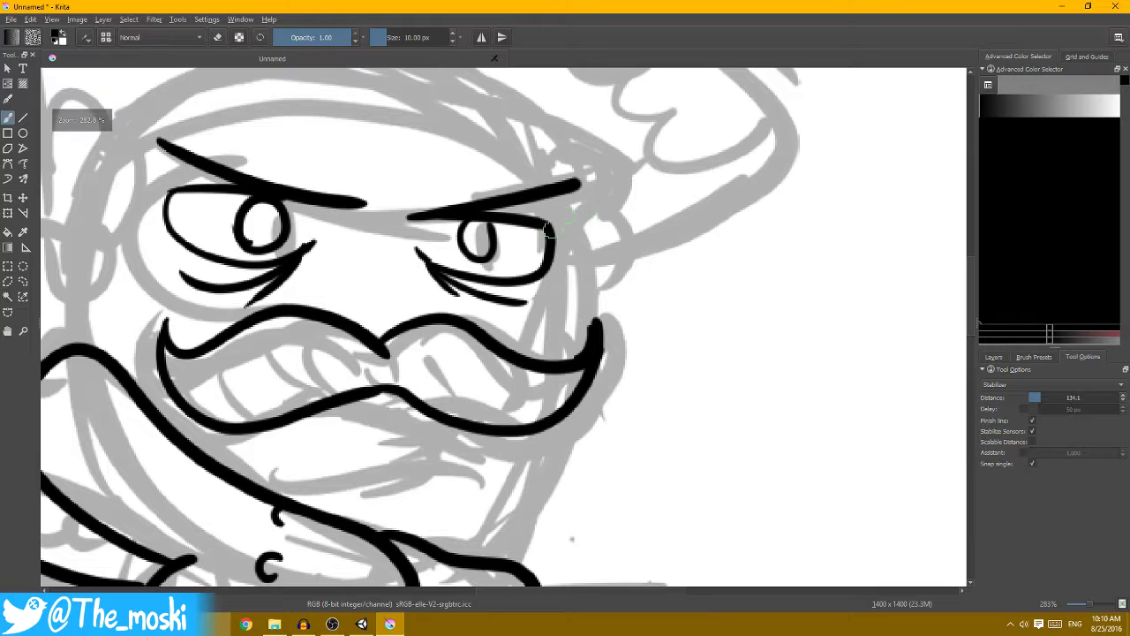
mouse_move(554, 242)
mouse_down()
mouse_move(556, 367)
mouse_move(552, 241)
mouse_move(540, 269)
mouse_up()
key(ctrl+z)
key(ctrl+z)
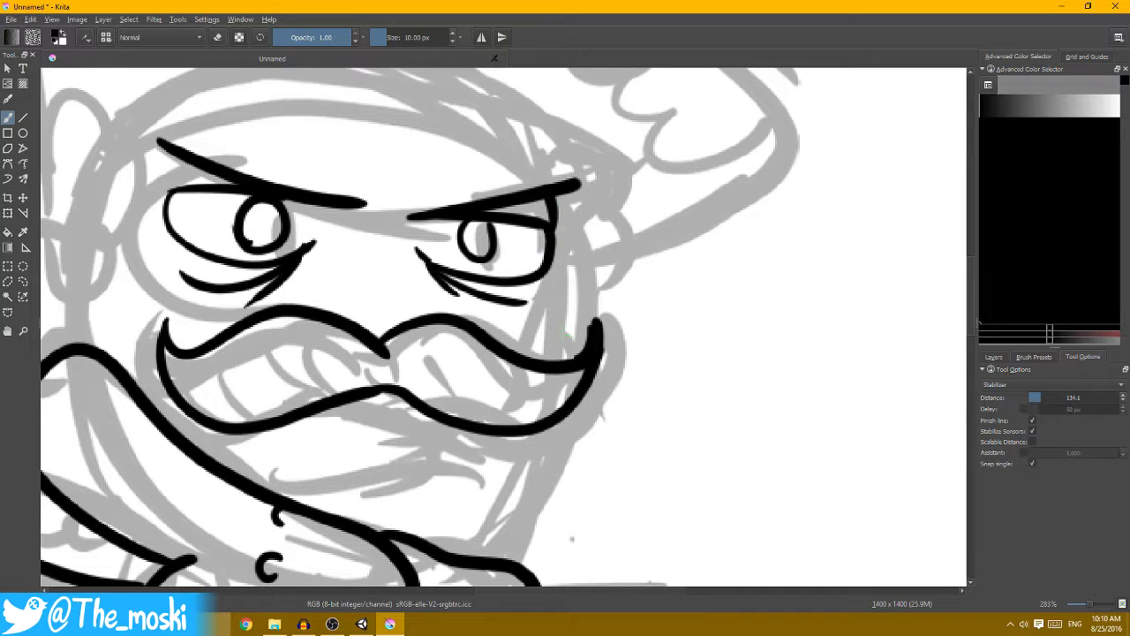
drag(554, 359, 552, 251)
scroll(552, 256, down, 4)
scroll(625, 304, up, 4)
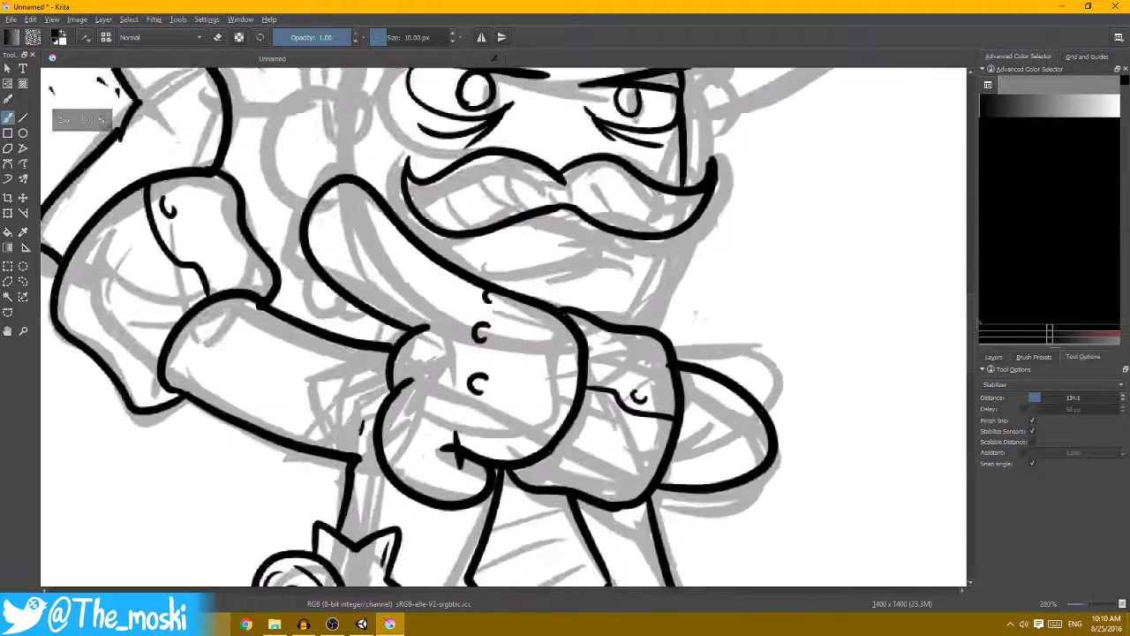
scroll(624, 304, up, 2)
- Ink the chin line beneath the mustache and a short line beside the pointing hand
mouse_move(419, 224)
mouse_down()
mouse_move(442, 297)
mouse_move(376, 222)
mouse_up()
key(ctrl+z)
scroll(441, 283, down, 4)
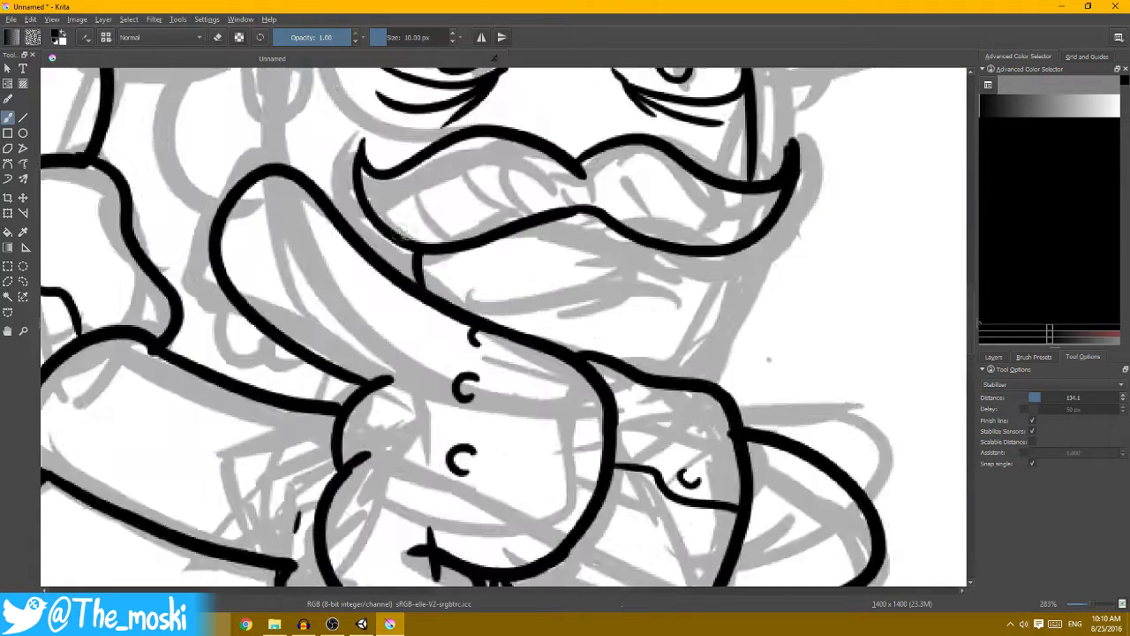
scroll(486, 287, up, 3)
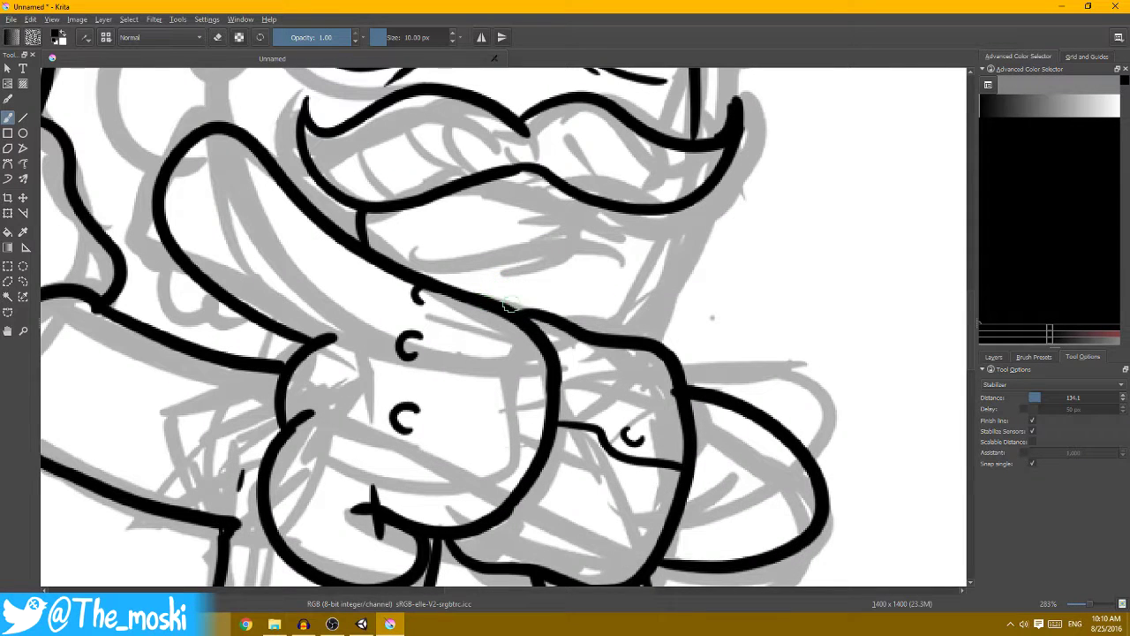
drag(534, 309, 620, 299)
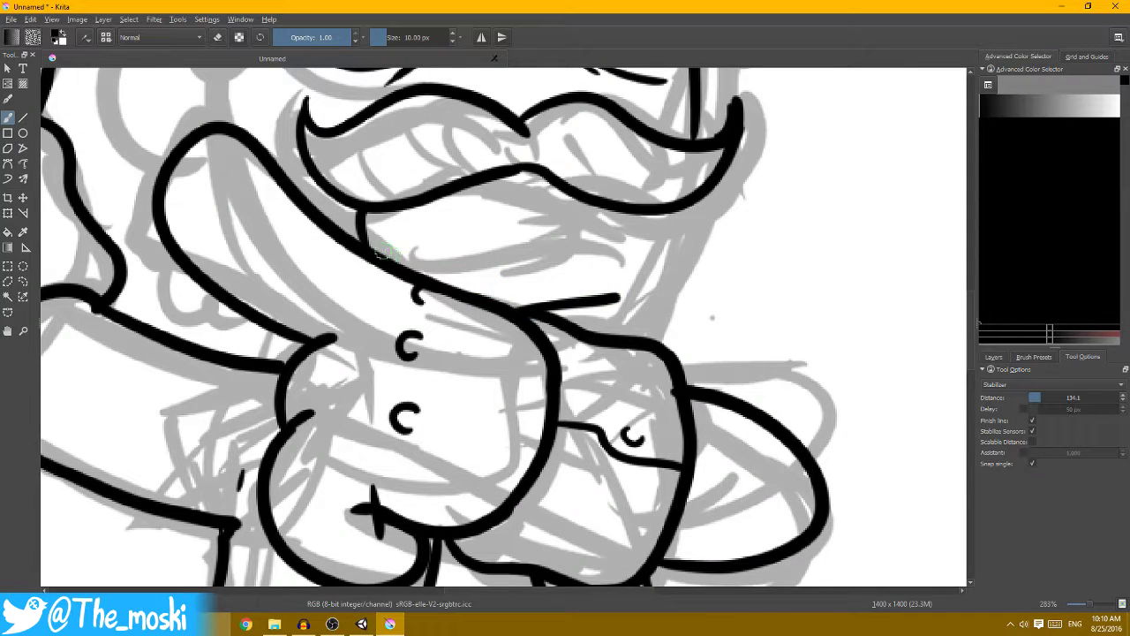
drag(389, 252, 636, 268)
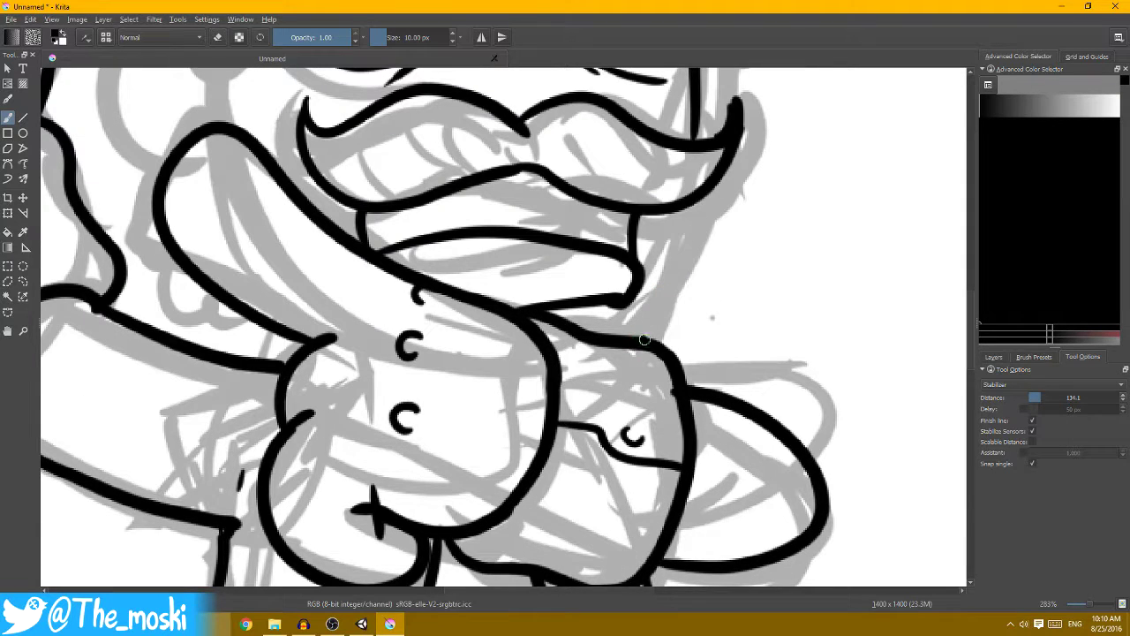
mouse_move(641, 342)
mouse_down()
mouse_move(675, 228)
mouse_move(629, 332)
mouse_up()
key(ctrl+z)
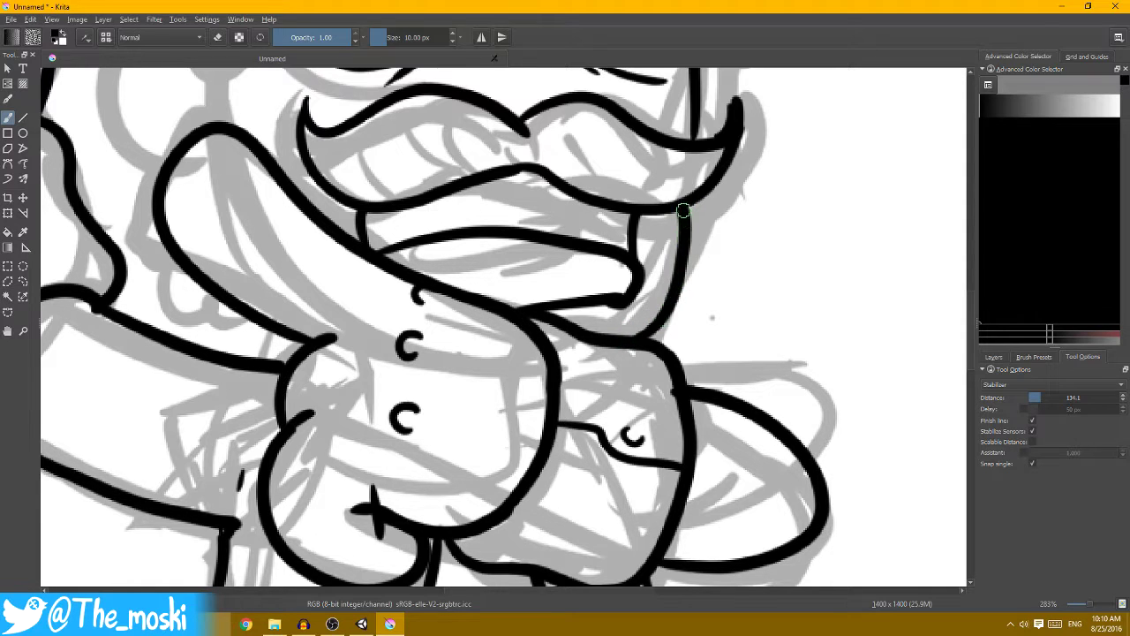
scroll(658, 320, down, 2)
scroll(677, 235, down, 3)
scroll(482, 320, up, 3)
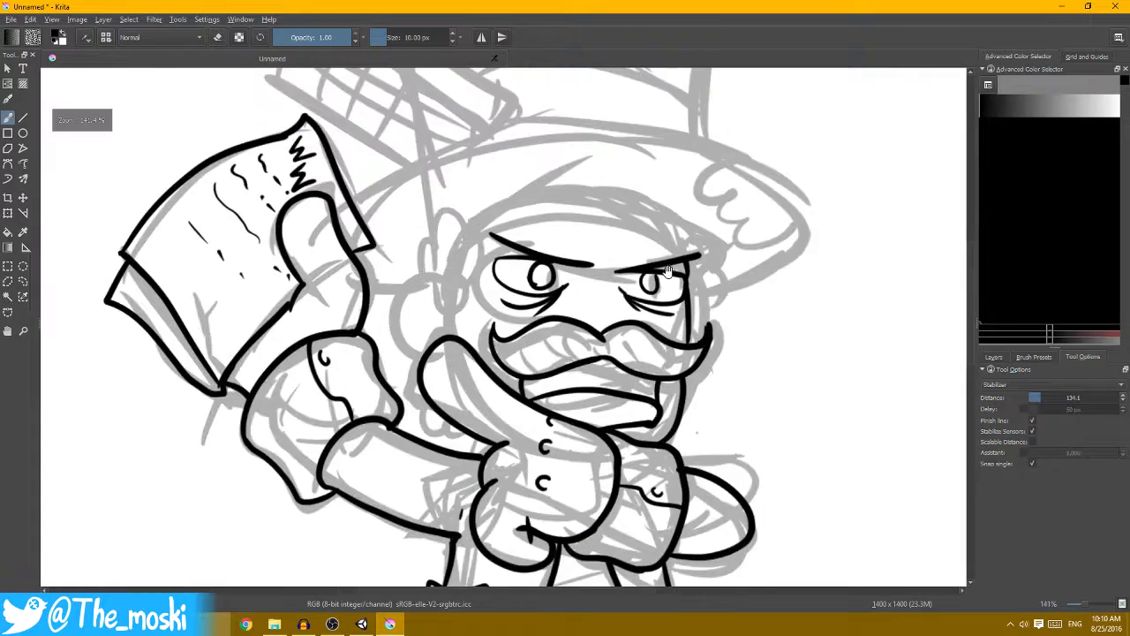
scroll(482, 321, up, 2)
- Ink the curly hair tuft beside the face, redrawing it after an undo
mouse_move(414, 248)
mouse_down()
mouse_move(412, 181)
mouse_move(479, 117)
mouse_up()
key(ctrl+z)
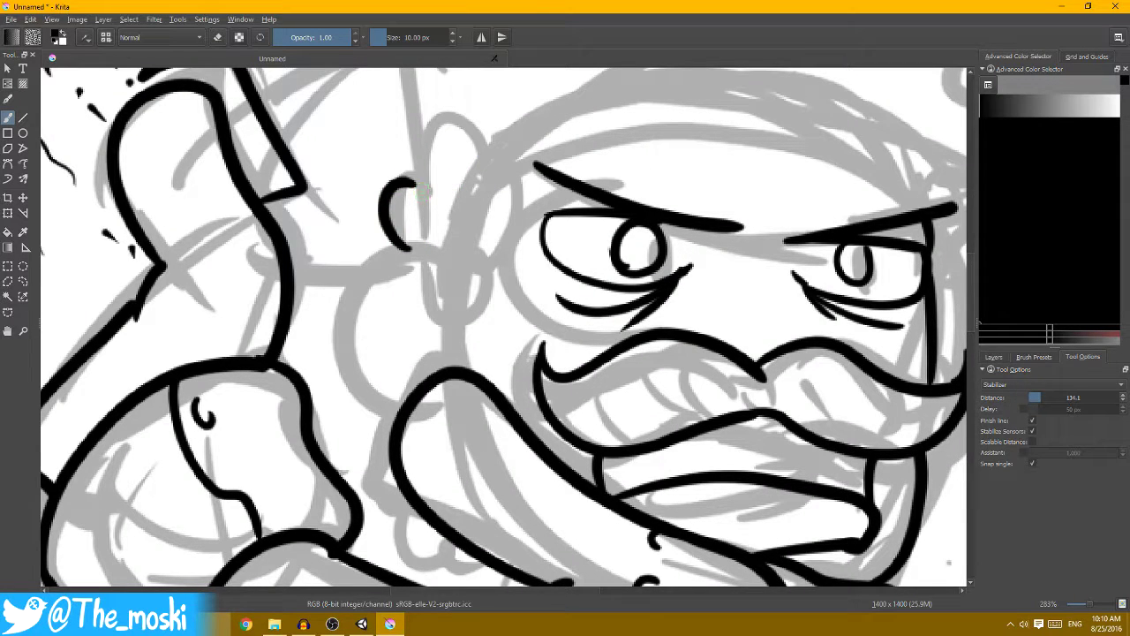
mouse_move(412, 183)
mouse_down()
mouse_move(456, 129)
mouse_move(484, 176)
mouse_move(521, 184)
mouse_move(508, 243)
mouse_move(472, 308)
mouse_move(412, 292)
mouse_up()
scroll(397, 261, down, 3)
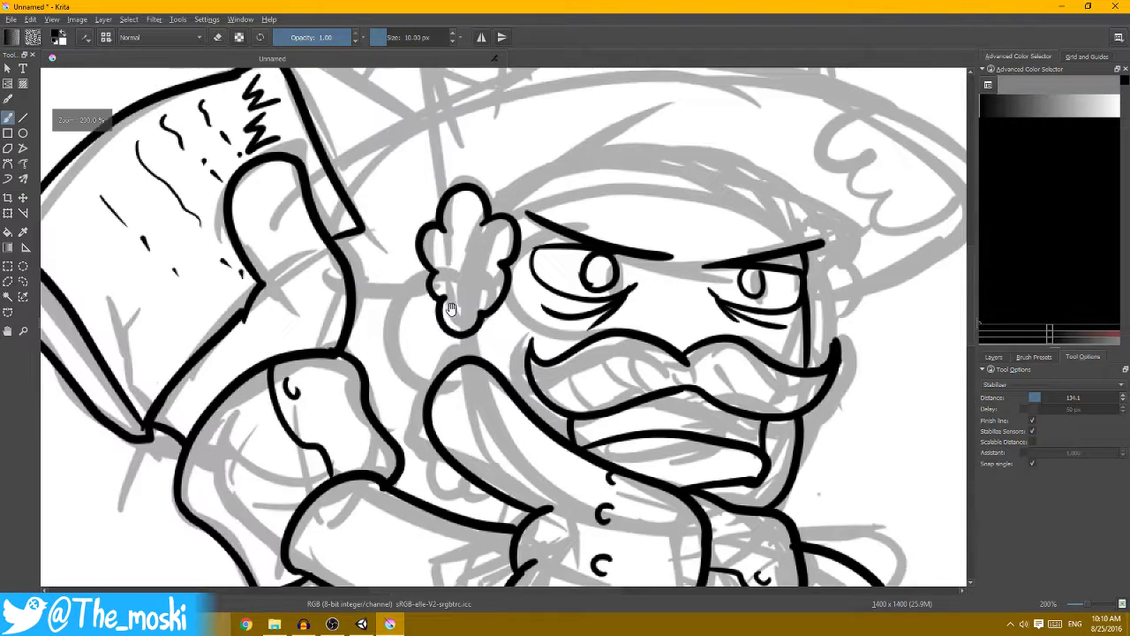
scroll(424, 265, up, 3)
- Ink the face's left edge beneath the hair tuft
drag(444, 236, 421, 340)
key(ctrl+z)
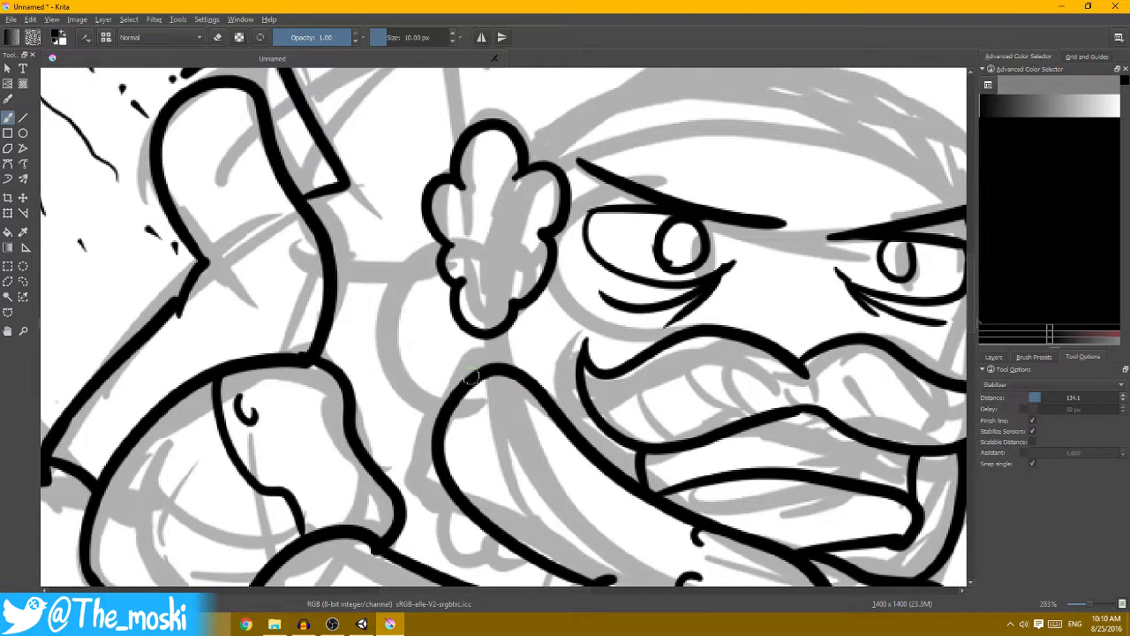
drag(457, 388, 402, 254)
scroll(435, 245, down, 3)
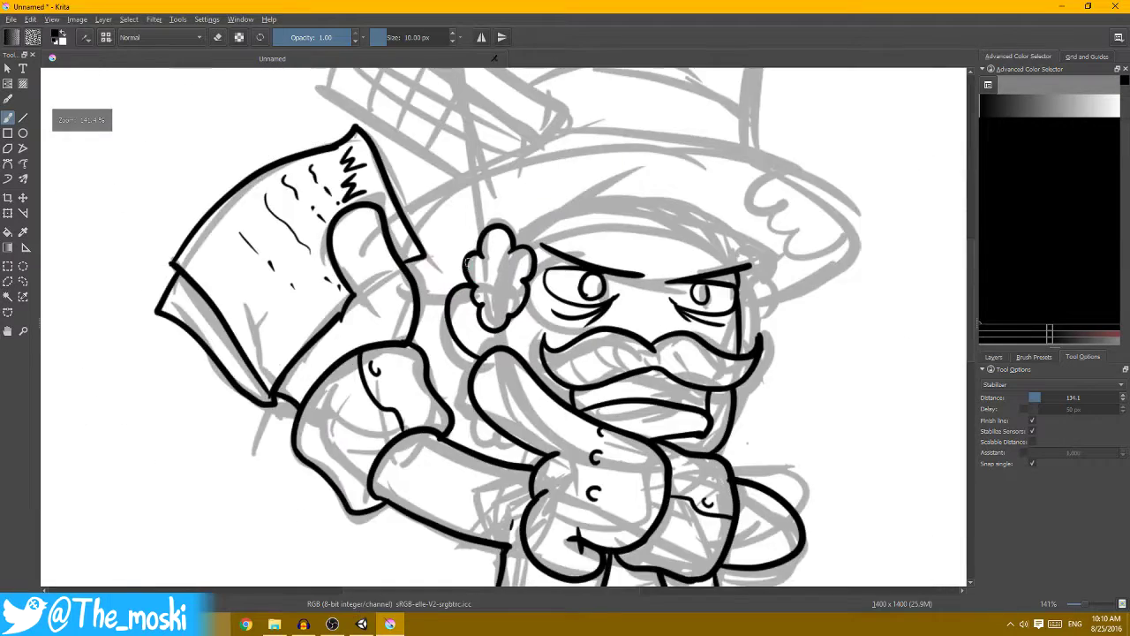
scroll(442, 265, up, 3)
drag(530, 344, 491, 361)
scroll(491, 360, up, 2)
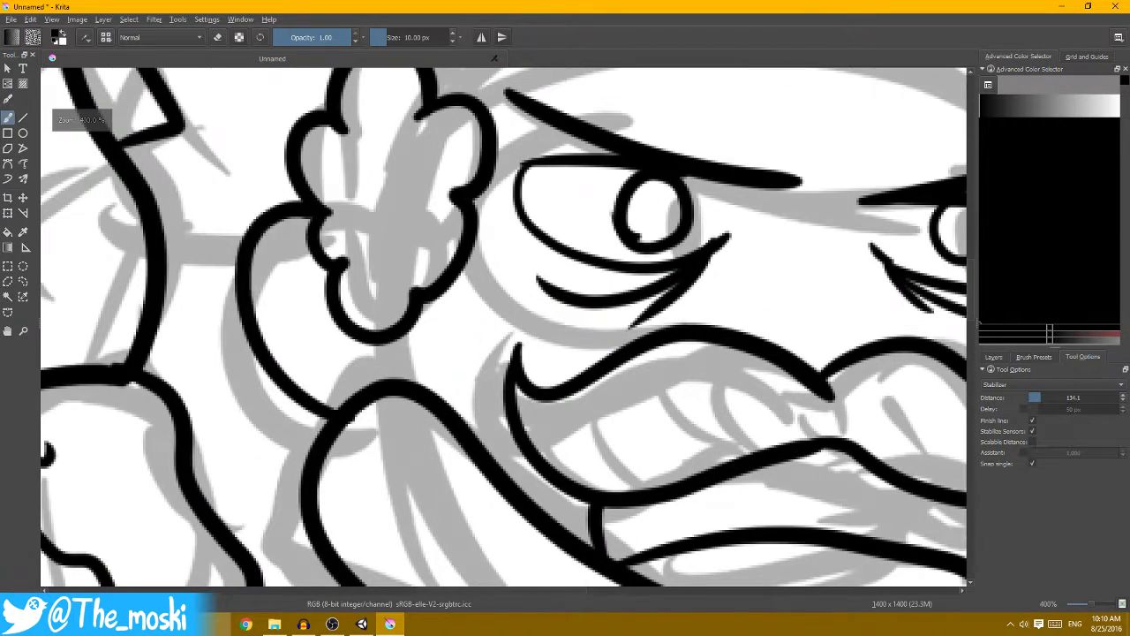
drag(320, 210, 338, 417)
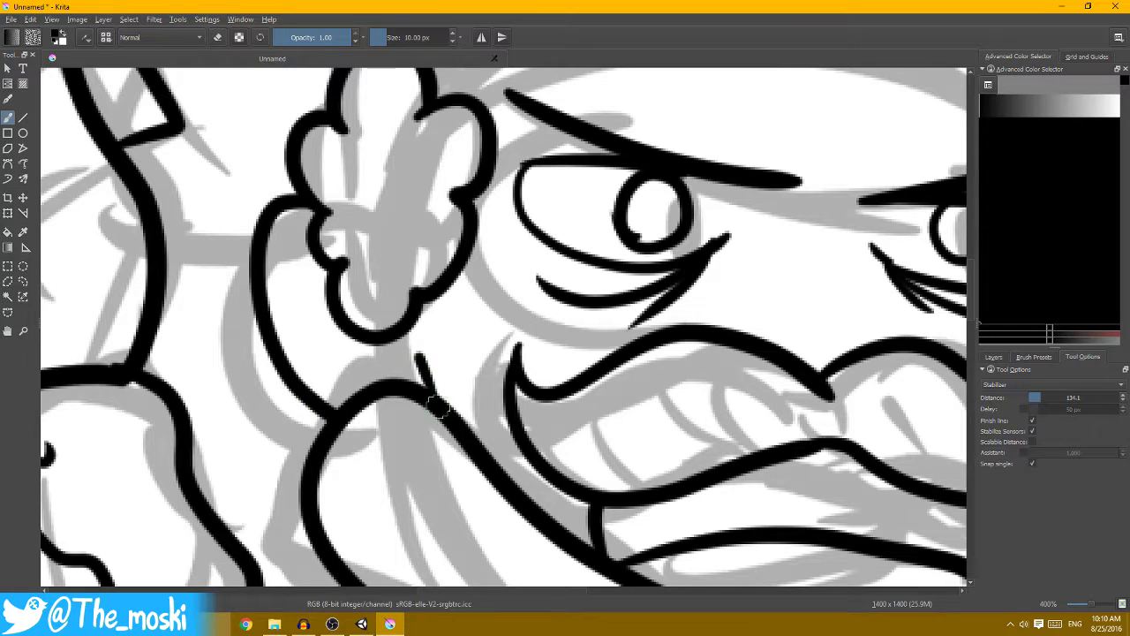
- Ink the forehead line rising from the tuft toward the top hair
scroll(439, 402, down, 3)
scroll(439, 402, down, 2)
scroll(439, 402, up, 3)
scroll(441, 276, up, 2)
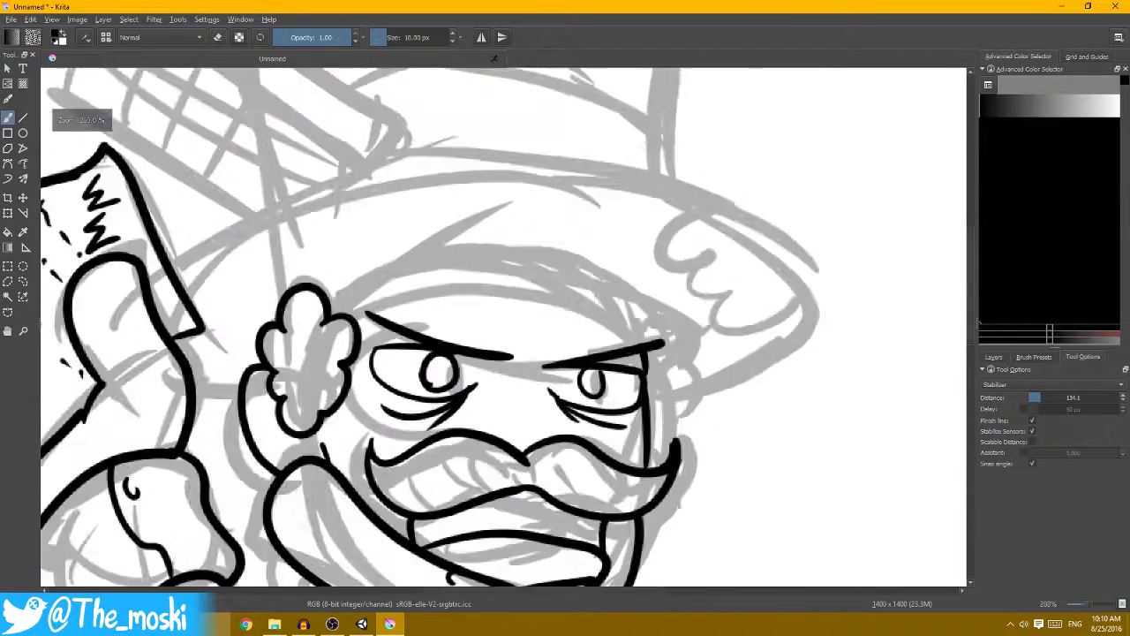
scroll(371, 278, up, 2)
mouse_move(324, 290)
mouse_down()
mouse_move(526, 185)
mouse_move(695, 307)
mouse_move(482, 246)
mouse_up()
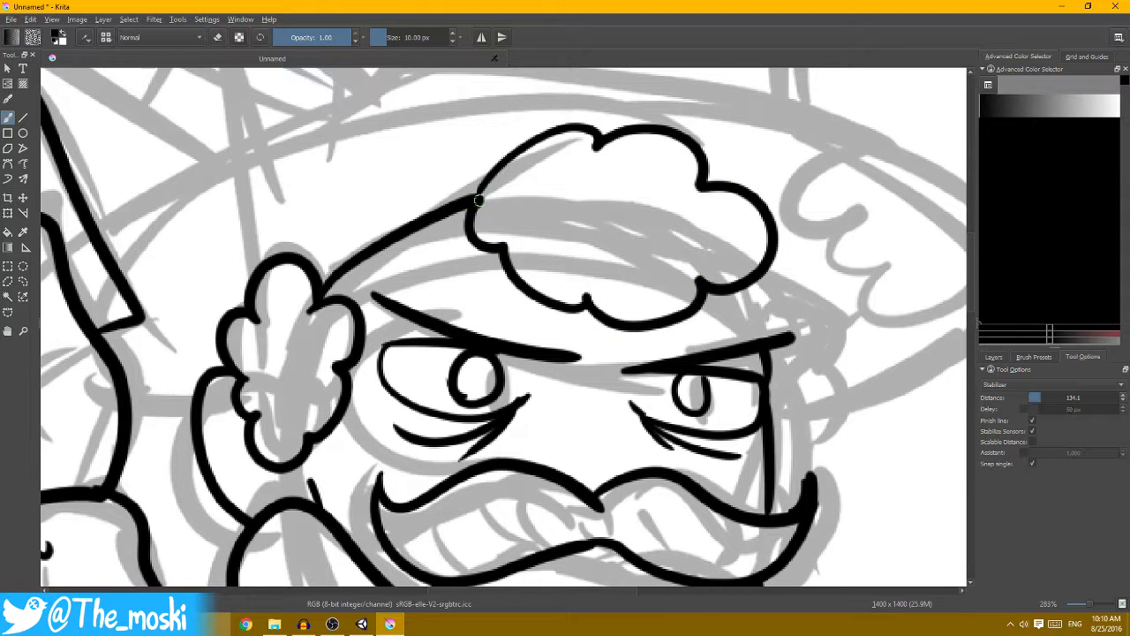
- Ink the hat's wing ornament with its top curve, lower loop and lower curve
scroll(478, 200, down, 3)
scroll(601, 251, up, 3)
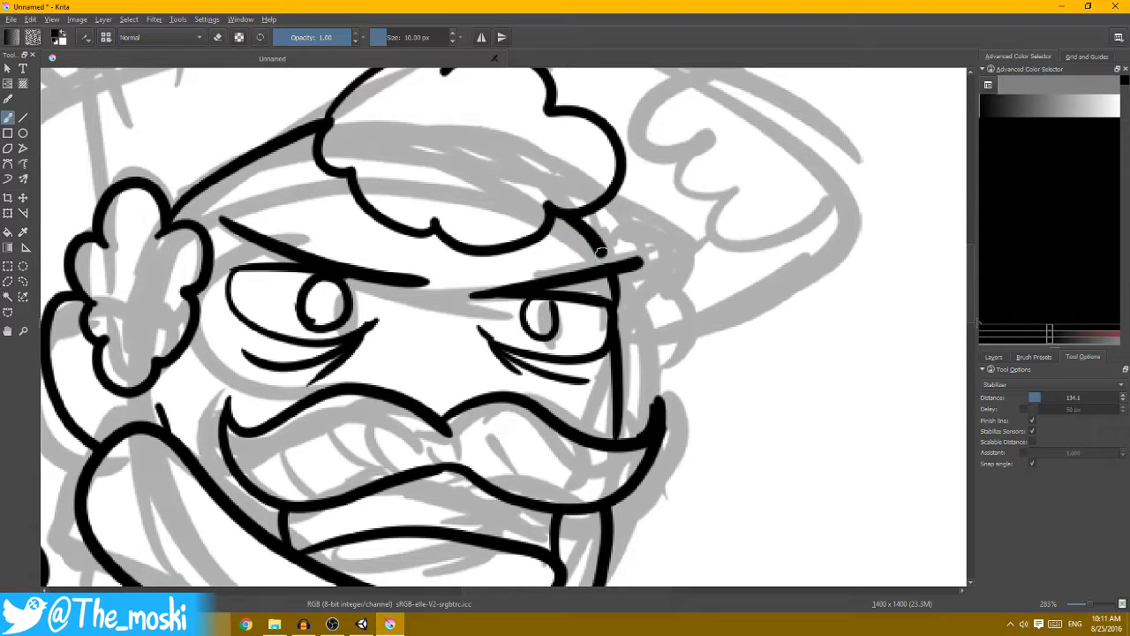
scroll(600, 251, down, 2)
scroll(601, 252, down, 1)
scroll(630, 181, up, 2)
scroll(630, 181, up, 1)
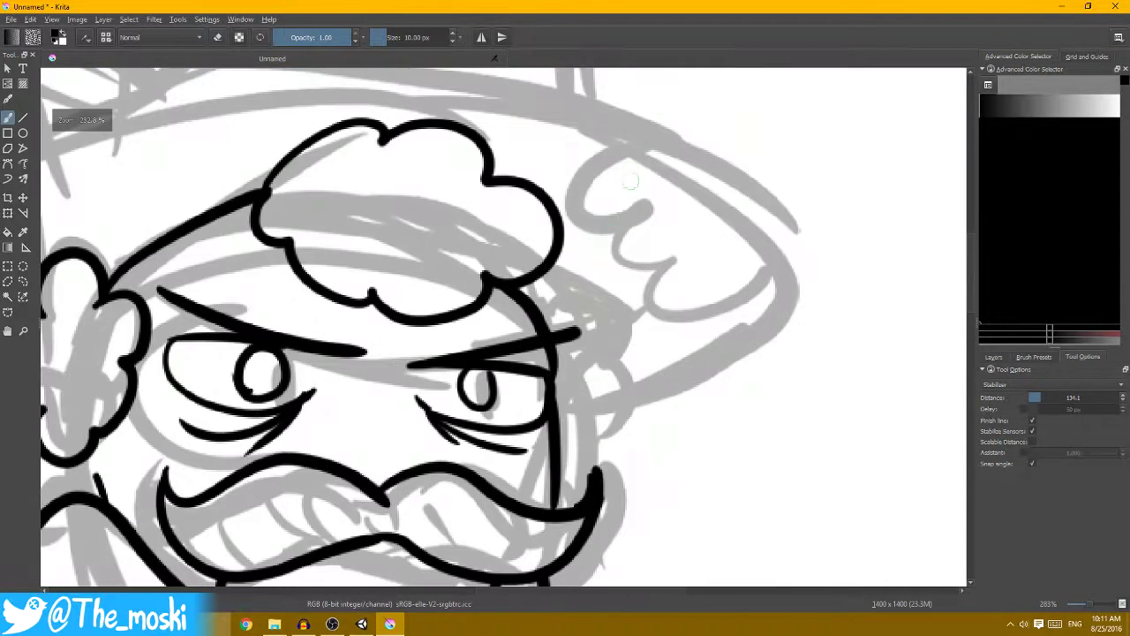
drag(650, 137, 638, 210)
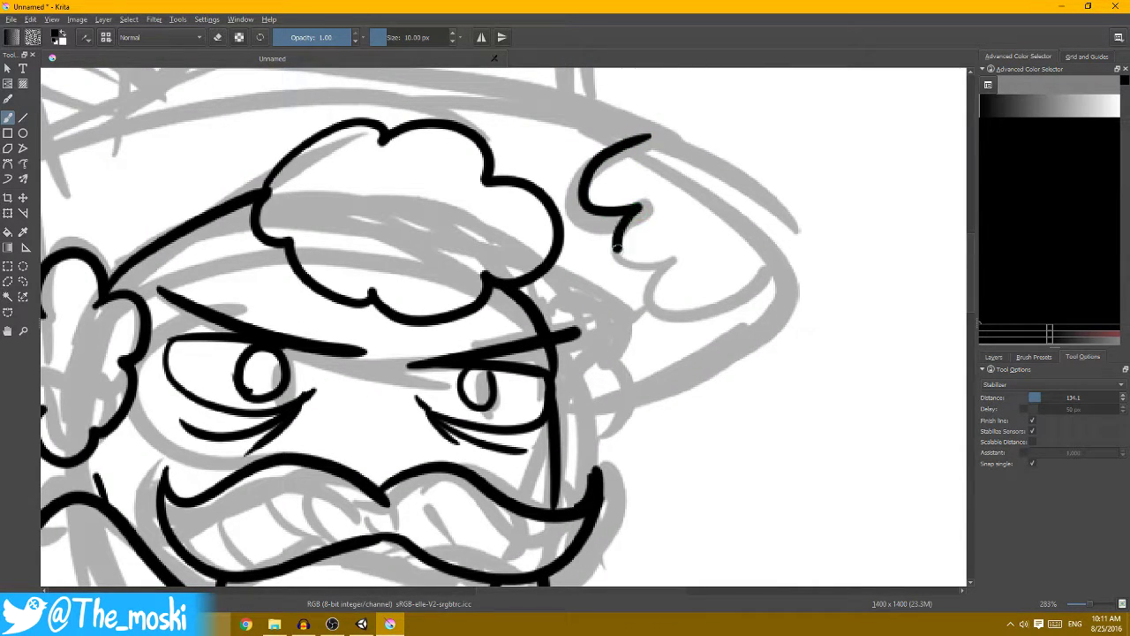
drag(616, 248, 751, 239)
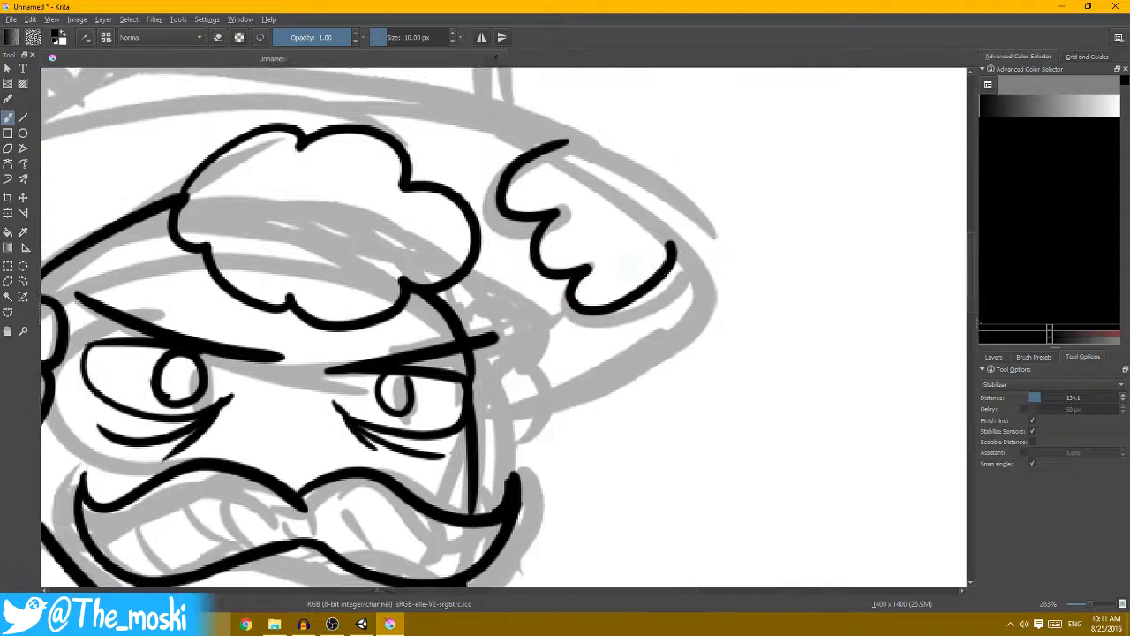
scroll(618, 265, up, 1)
drag(600, 300, 746, 201)
- Ink the curly hair on the face's right side
scroll(683, 298, down, 2)
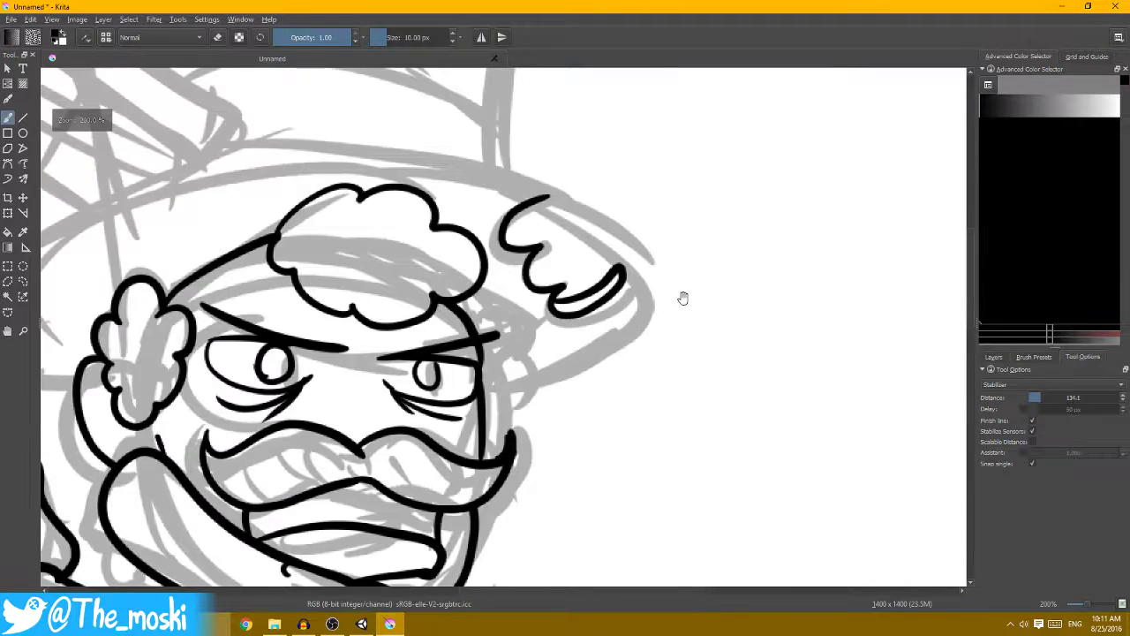
scroll(683, 298, up, 3)
scroll(529, 265, down, 3)
scroll(504, 218, up, 2)
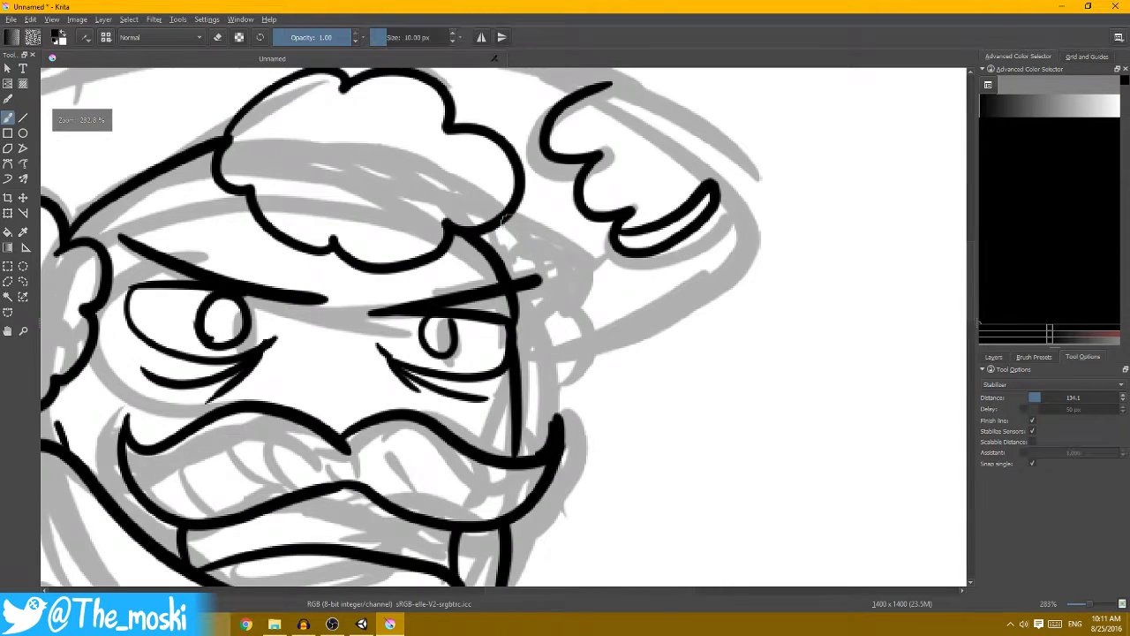
mouse_move(504, 218)
mouse_down()
mouse_move(539, 251)
mouse_move(565, 323)
mouse_move(540, 364)
mouse_up()
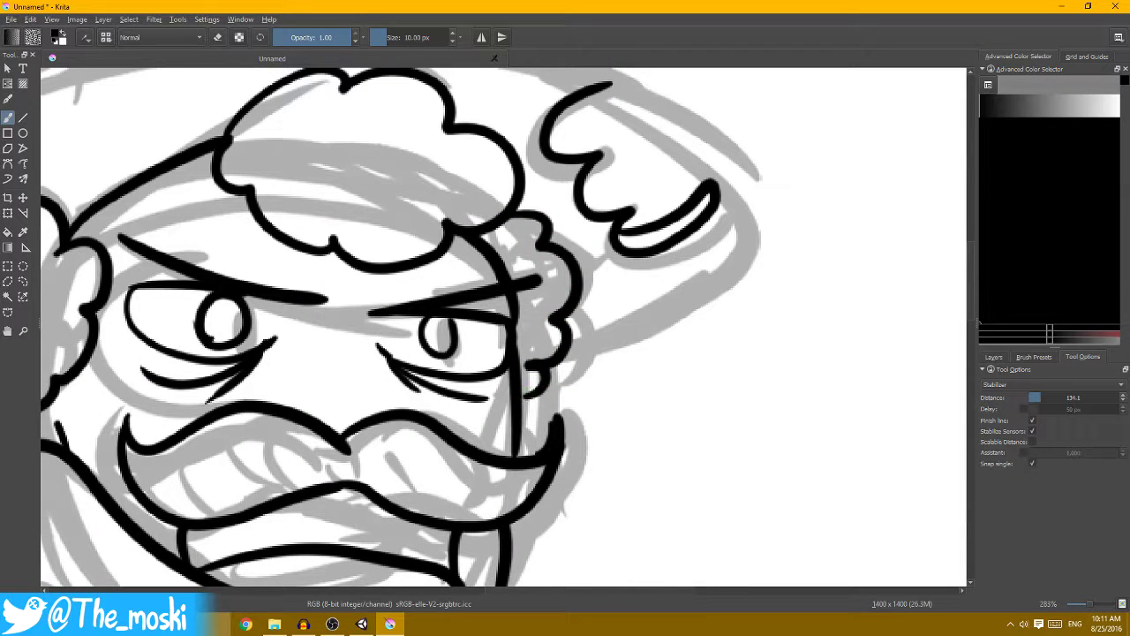
scroll(536, 384, down, 3)
scroll(532, 311, up, 1)
scroll(532, 311, up, 1)
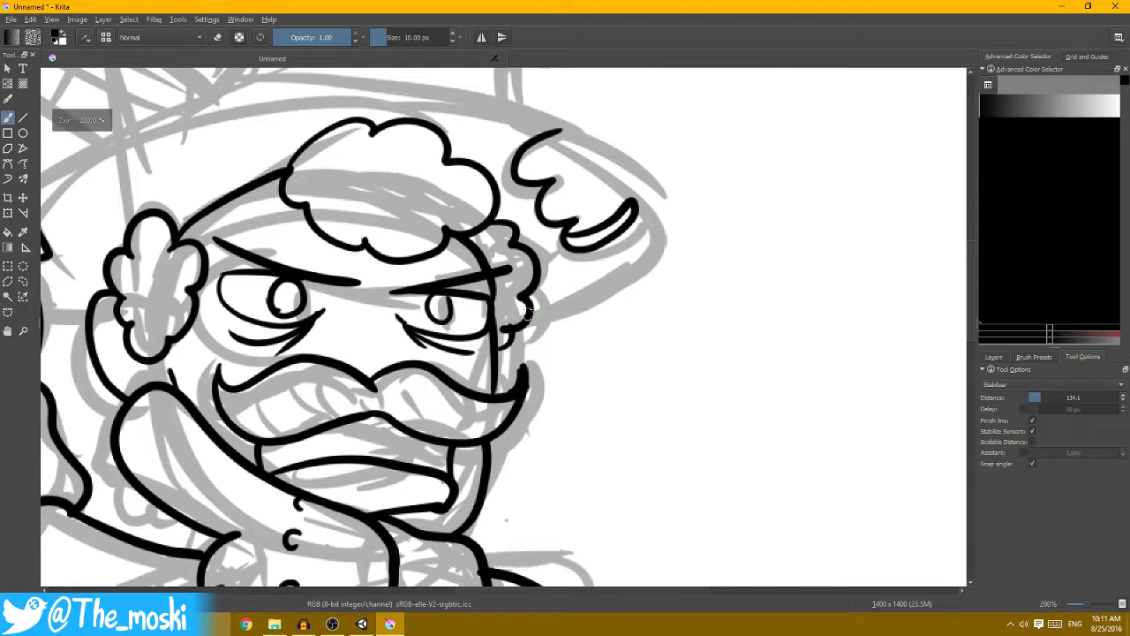
- Draw and redraw the curve from the right cheek up to the wing tip, rotating the canvas briefly
drag(533, 311, 632, 253)
key(ctrl+z)
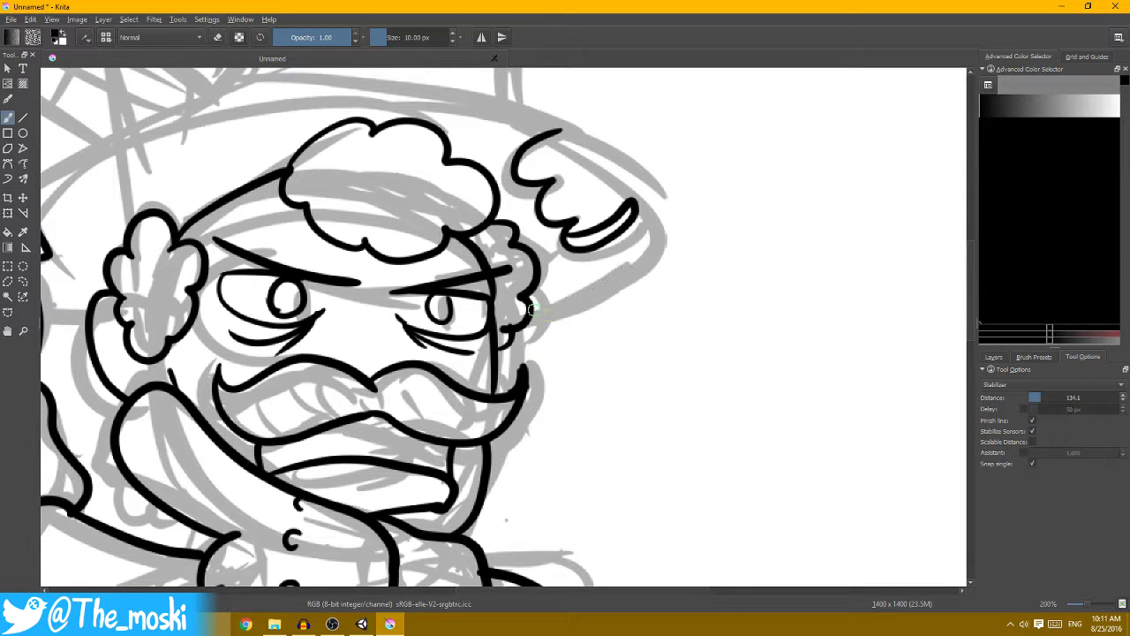
drag(548, 307, 634, 240)
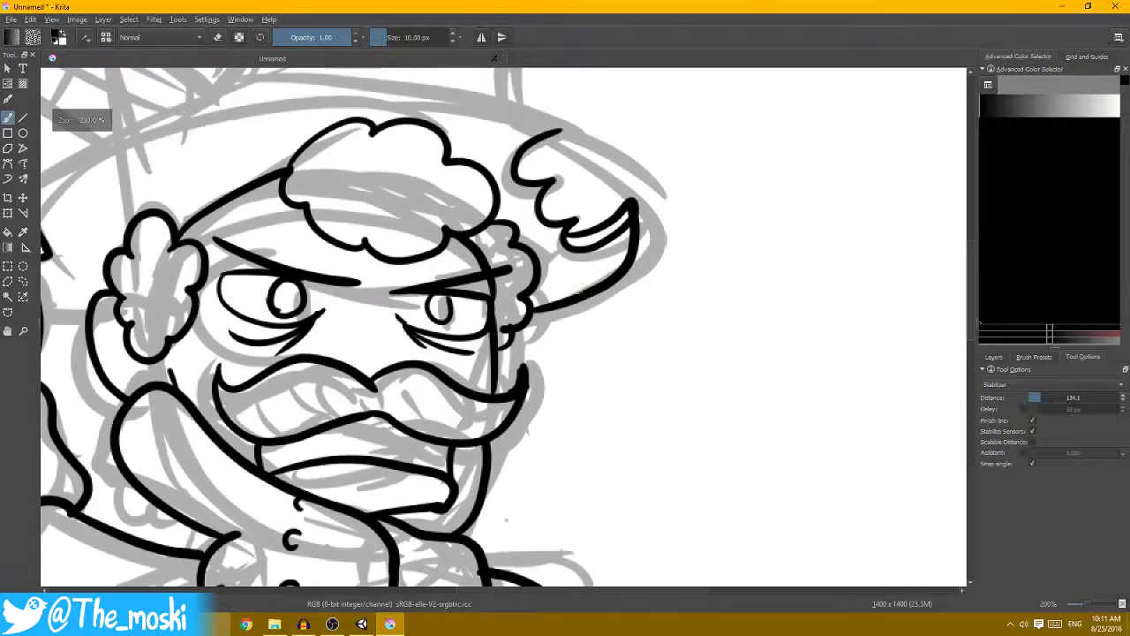
key(ctrl+z)
mouse_move(533, 311)
mouse_down()
mouse_move(587, 289)
mouse_move(638, 209)
mouse_up()
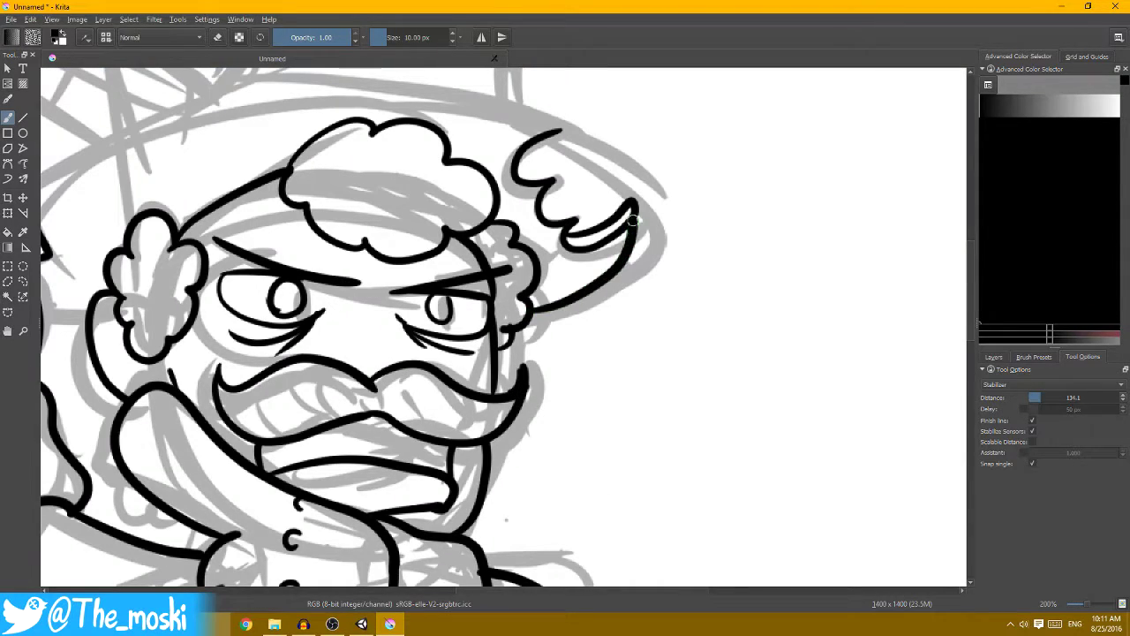
scroll(618, 230, down, 2)
scroll(530, 292, up, 1)
scroll(520, 298, up, 1)
key(6)
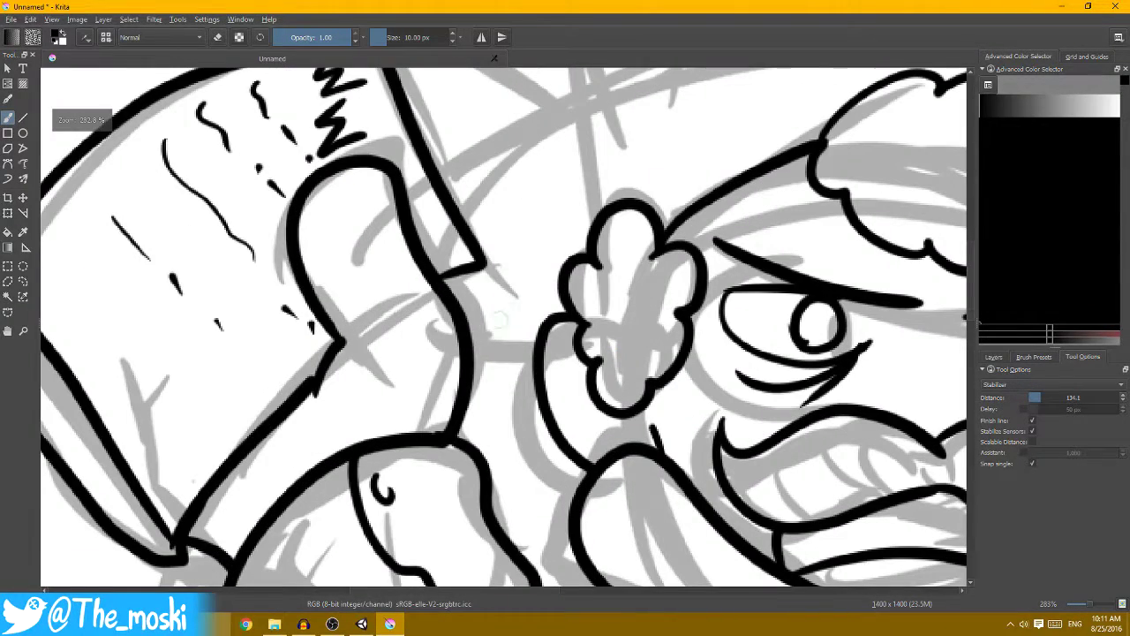
key(5)
scroll(354, 194, down, 1)
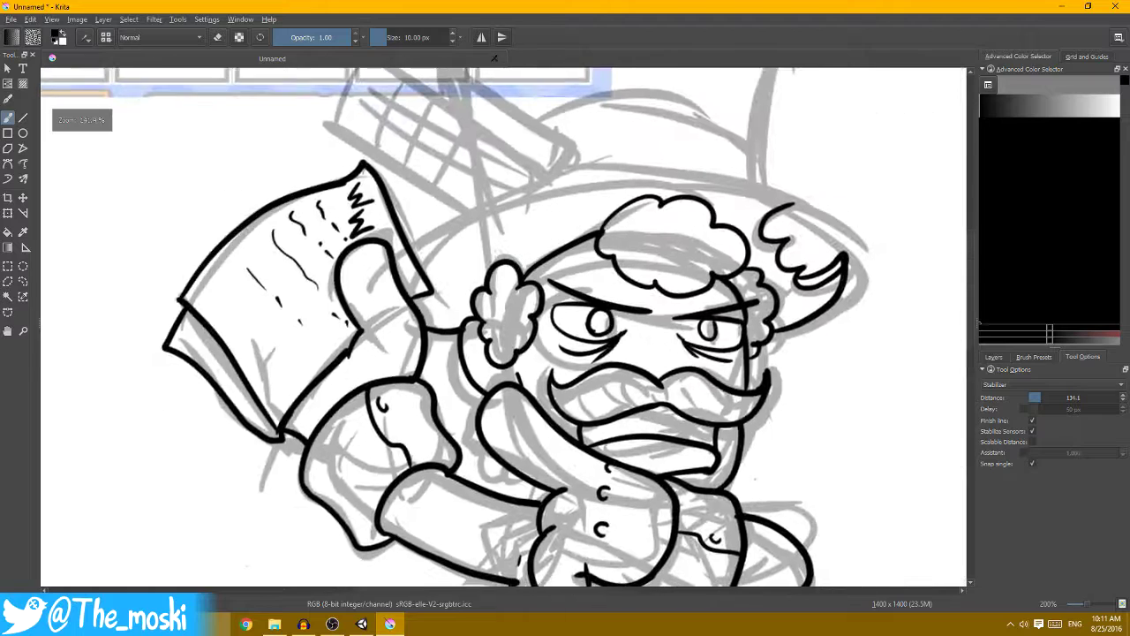
scroll(403, 177, up, 1)
- Ink the hat brim's lower and upper lines sweeping across the head
drag(407, 189, 680, 111)
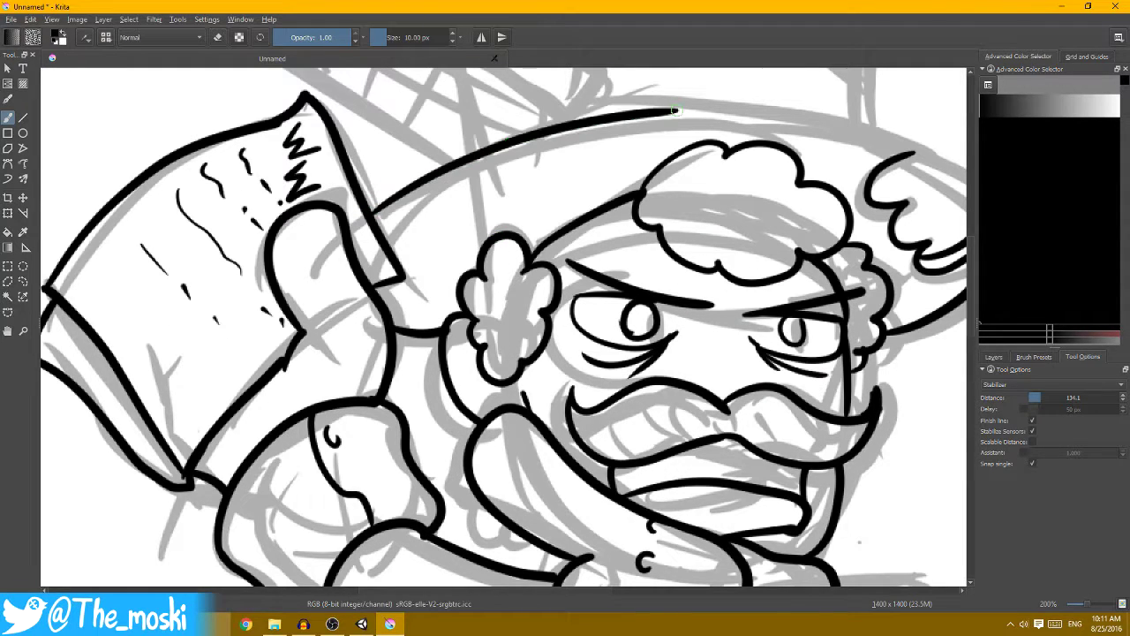
scroll(618, 133, up, 1)
scroll(504, 327, down, 2)
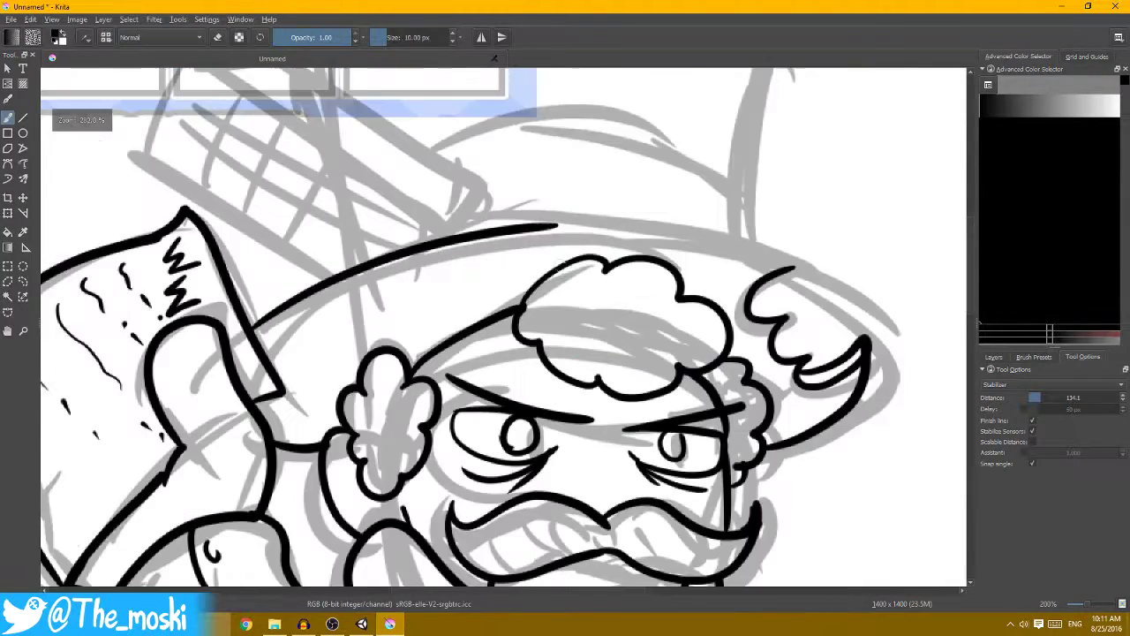
key(ctrl+z)
scroll(503, 326, up, 1)
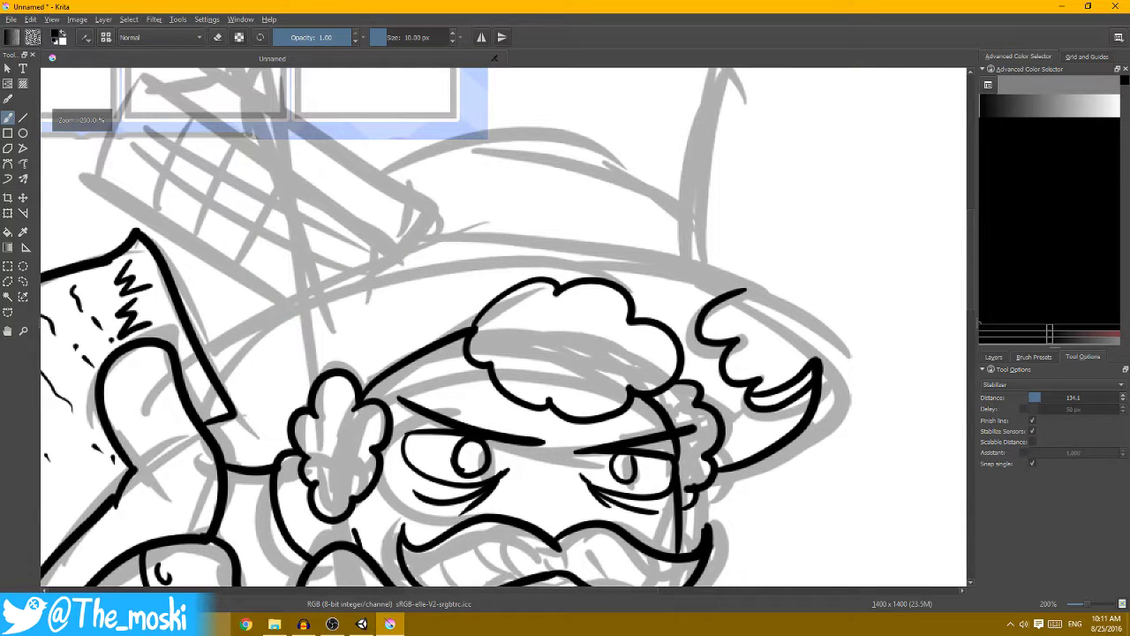
drag(200, 357, 631, 270)
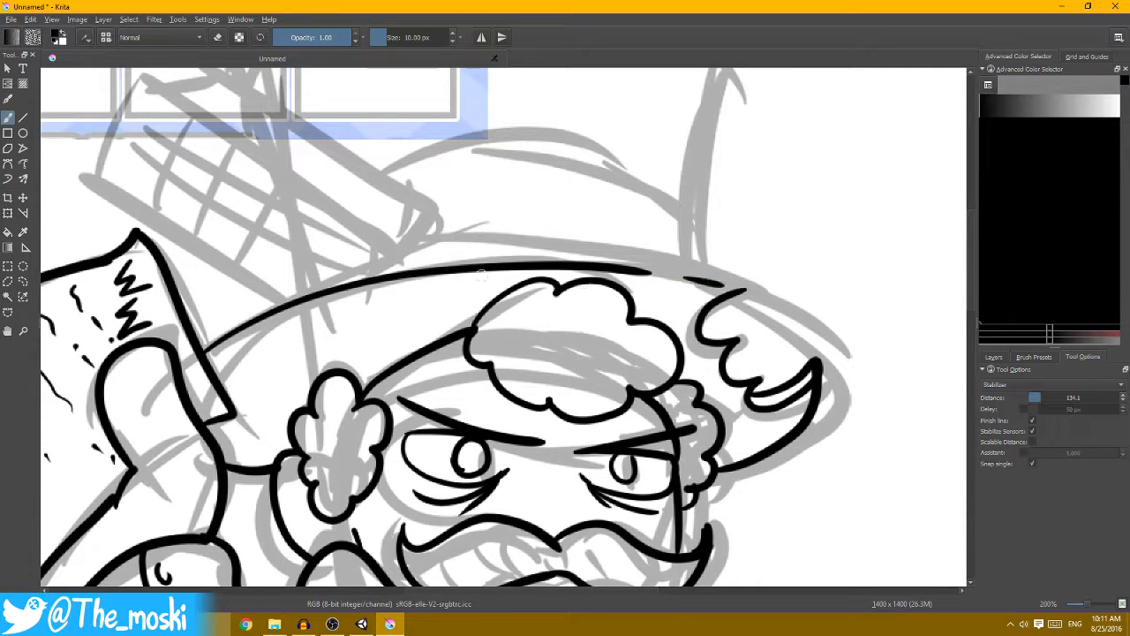
mouse_move(196, 333)
mouse_down()
mouse_move(265, 297)
mouse_move(522, 238)
mouse_move(686, 256)
mouse_up()
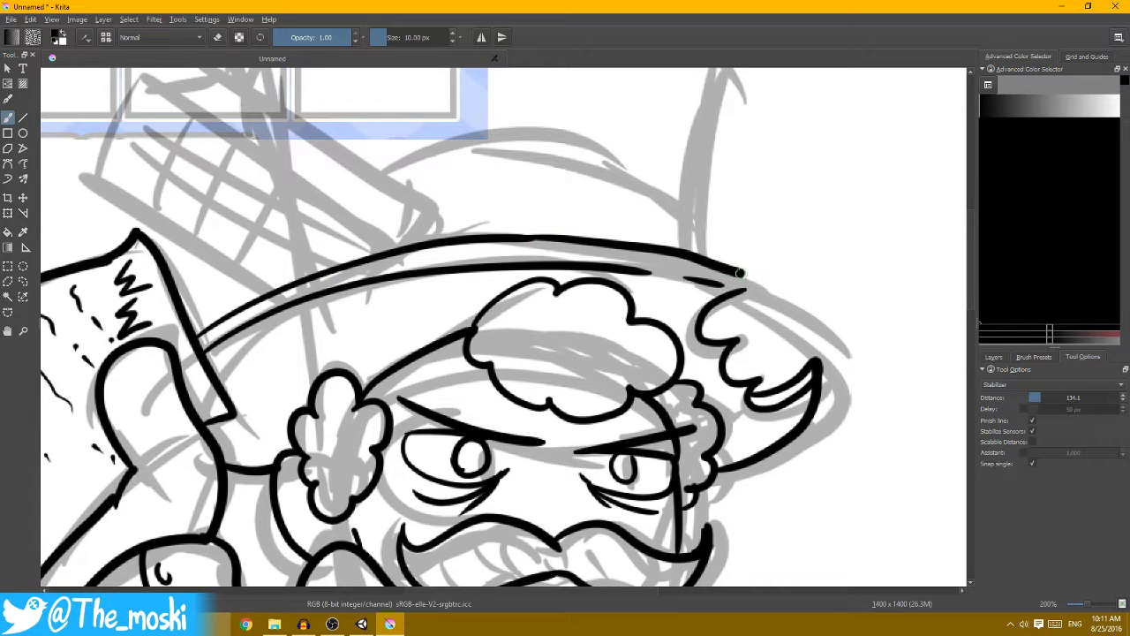
- Zoomed in, ink the hooked brim tip with a short mark inside the hook
key(plus)
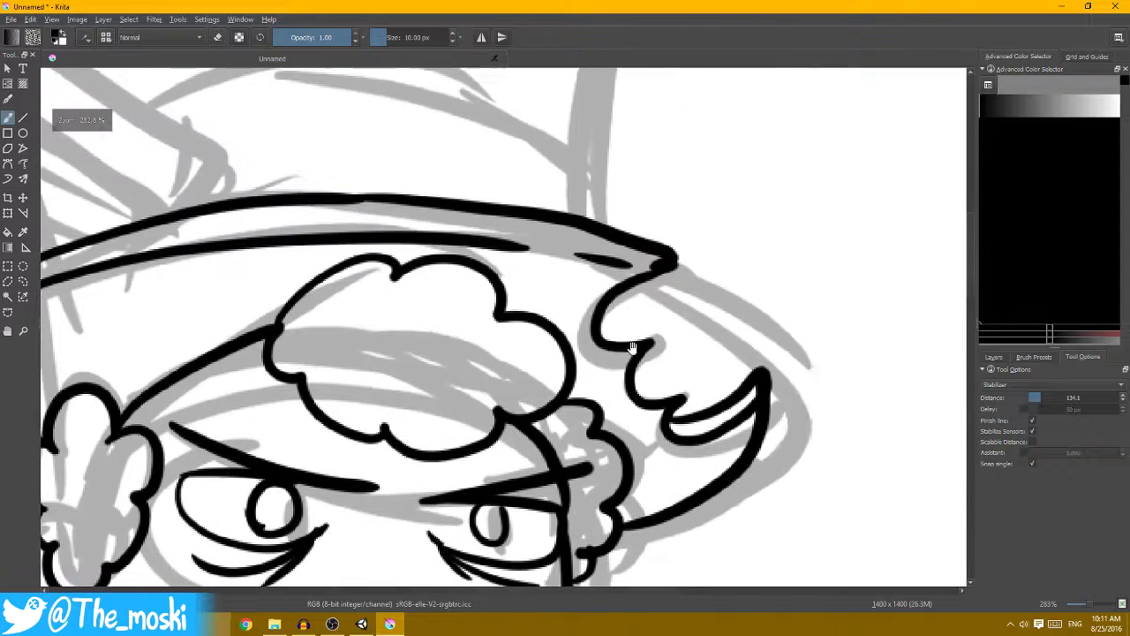
drag(677, 398, 746, 411)
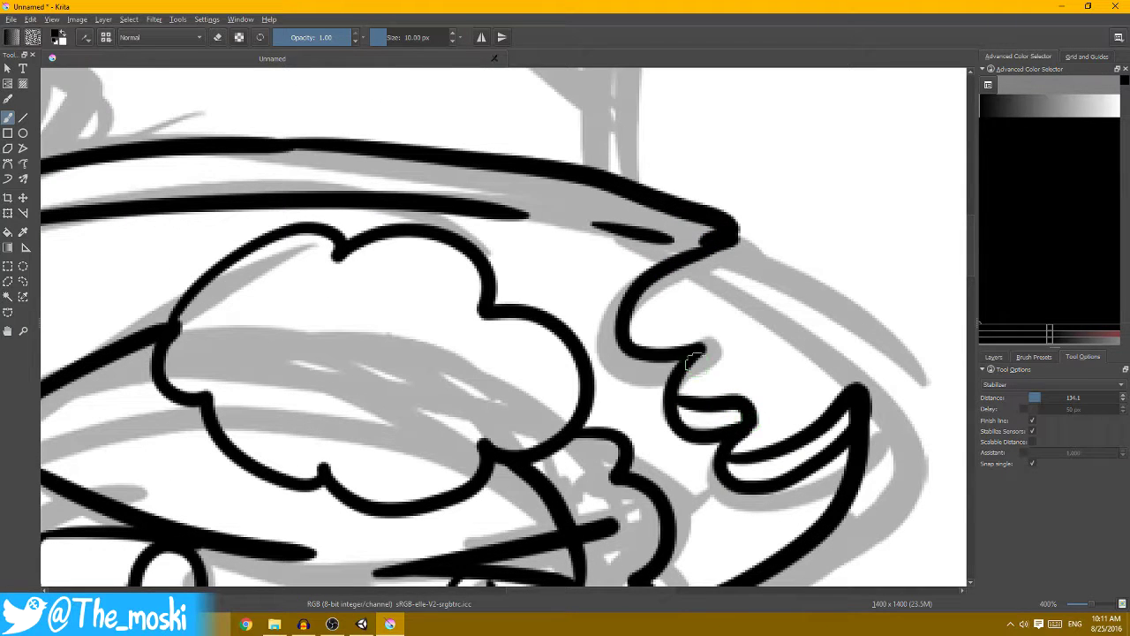
drag(671, 328, 698, 340)
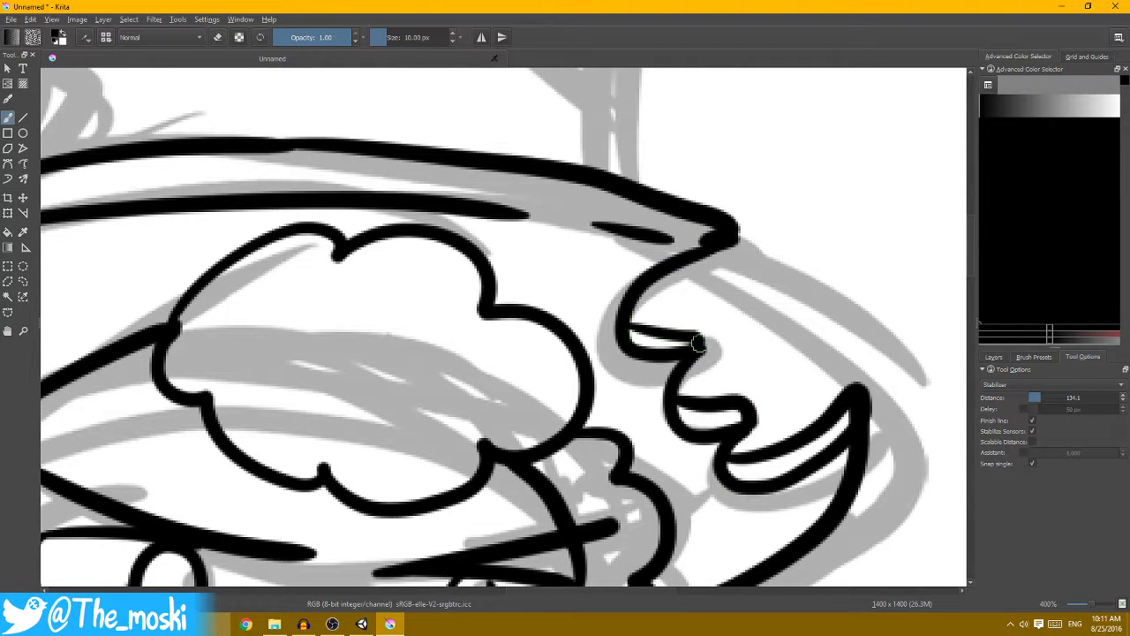
key(minus)
key(minus)
key(minus)
key(minus)
key(plus)
key(plus)
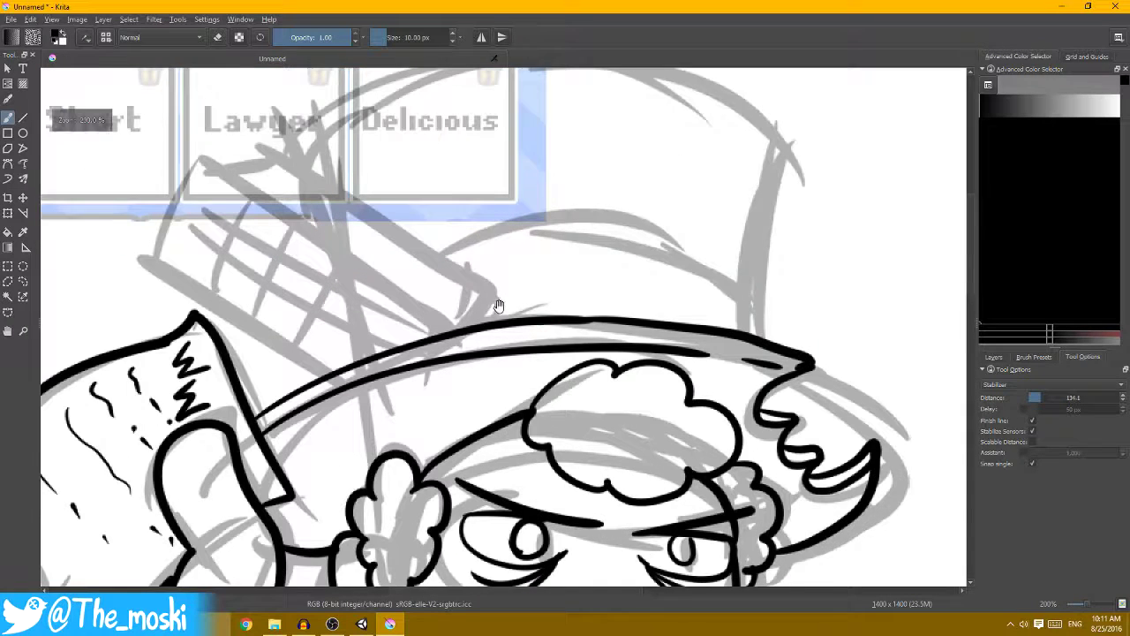
- Ink the card's top edge and its left and right sides down to the brim
mouse_move(203, 234)
mouse_down()
mouse_move(331, 131)
mouse_move(461, 307)
mouse_up()
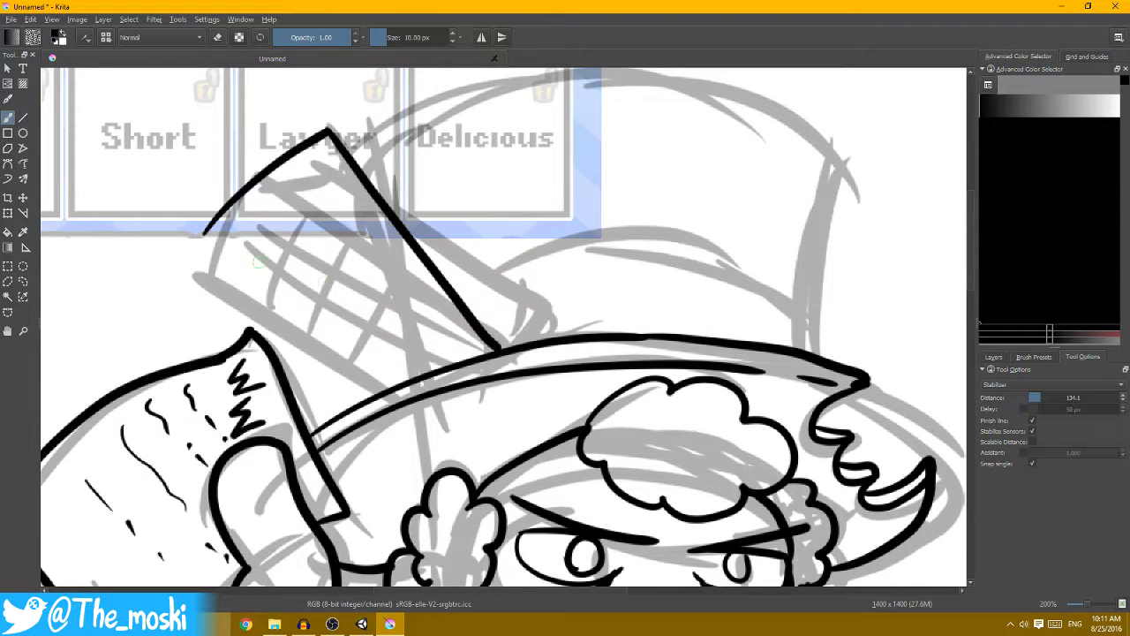
drag(215, 243, 338, 394)
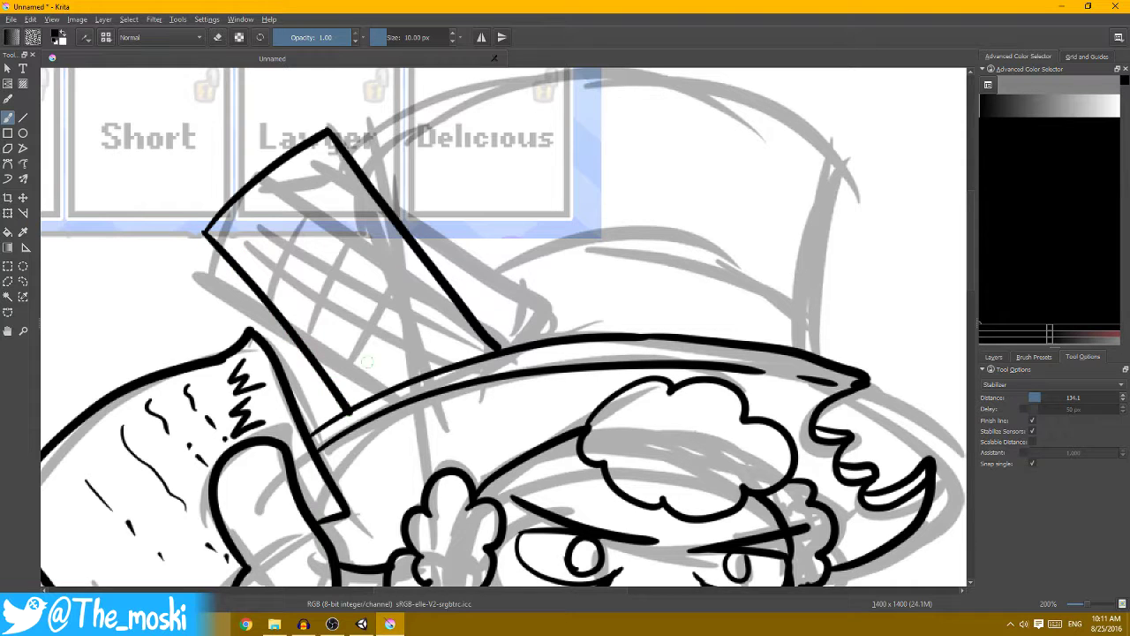
scroll(366, 360, down, 1)
scroll(336, 265, up, 2)
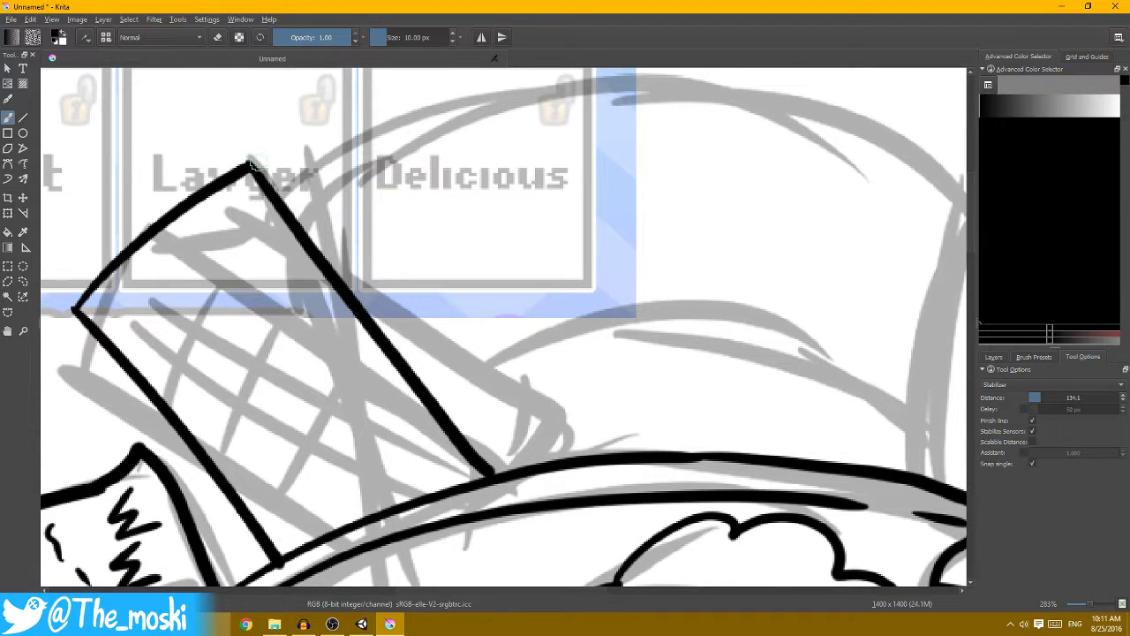
drag(319, 191, 484, 410)
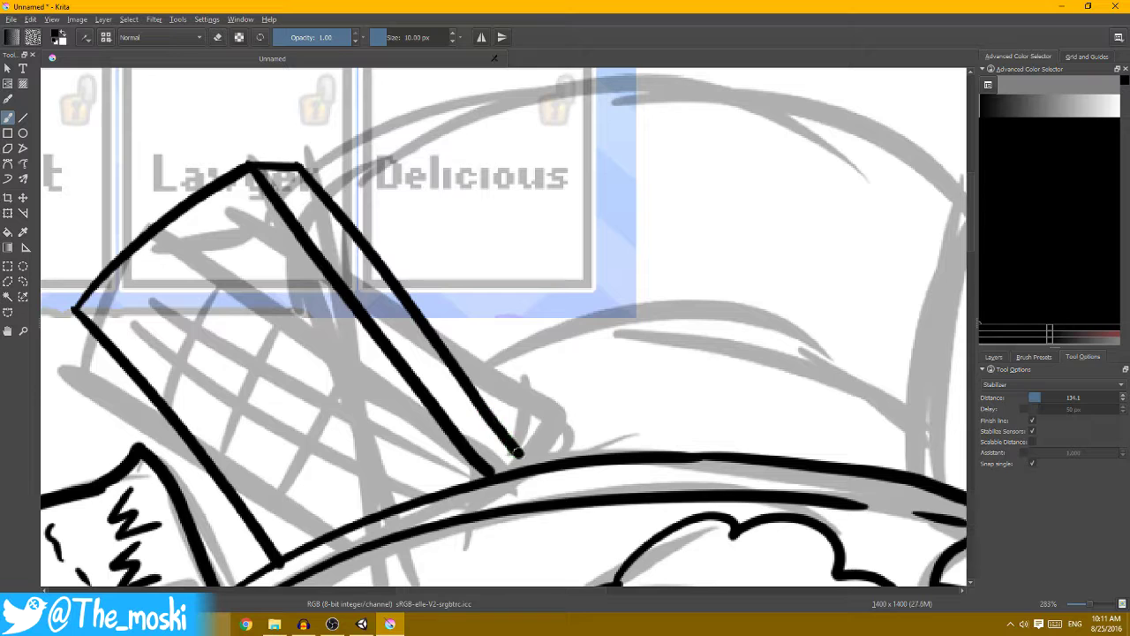
scroll(519, 452, down, 2)
scroll(259, 240, up, 2)
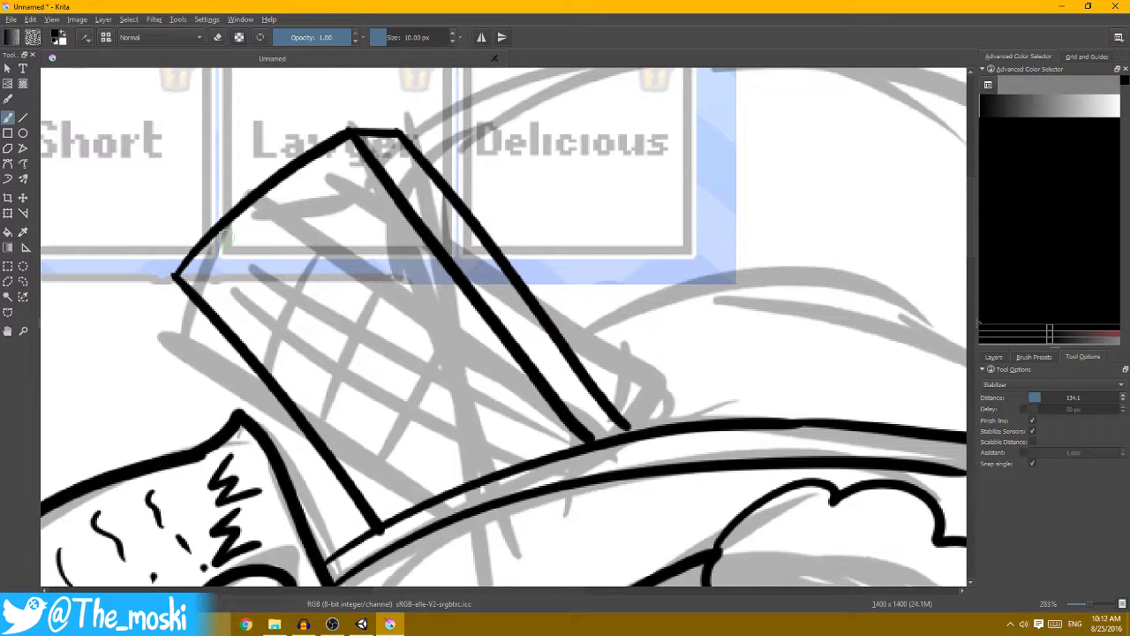
- Fill the card with two vertical grid lines and crossing lines
drag(235, 226, 414, 466)
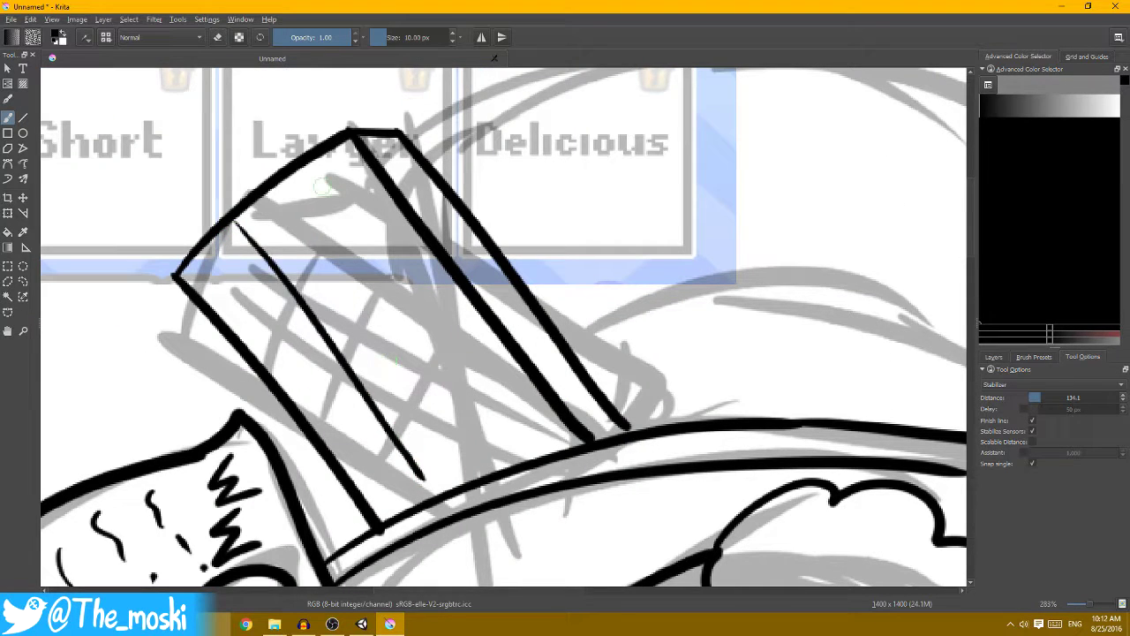
drag(294, 177, 489, 451)
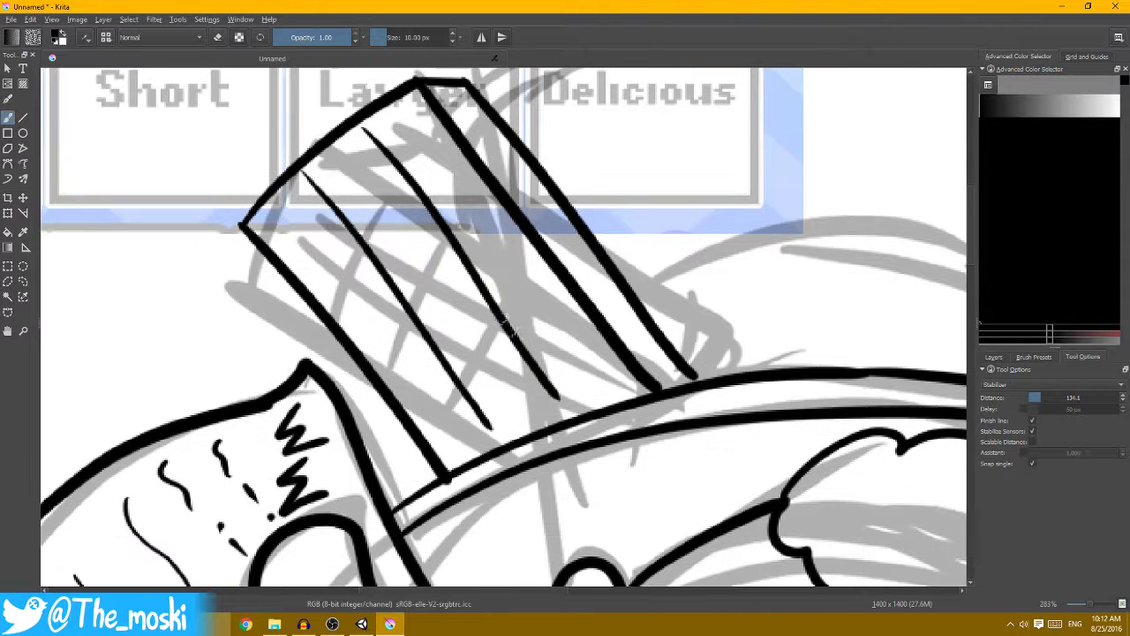
drag(329, 226, 448, 152)
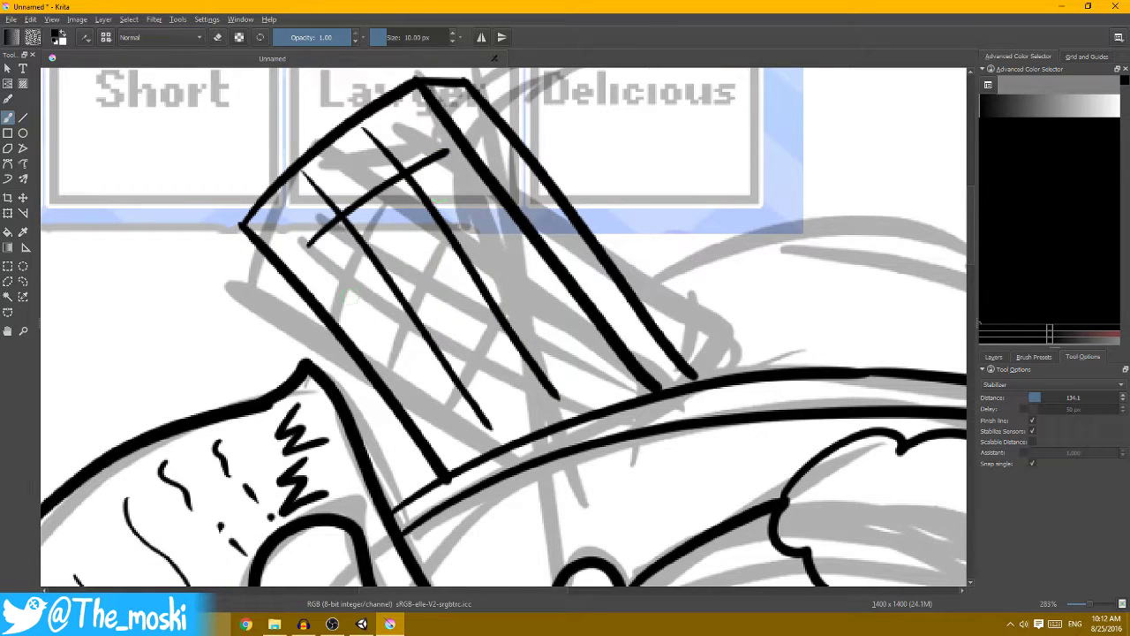
drag(350, 298, 495, 214)
drag(390, 357, 535, 274)
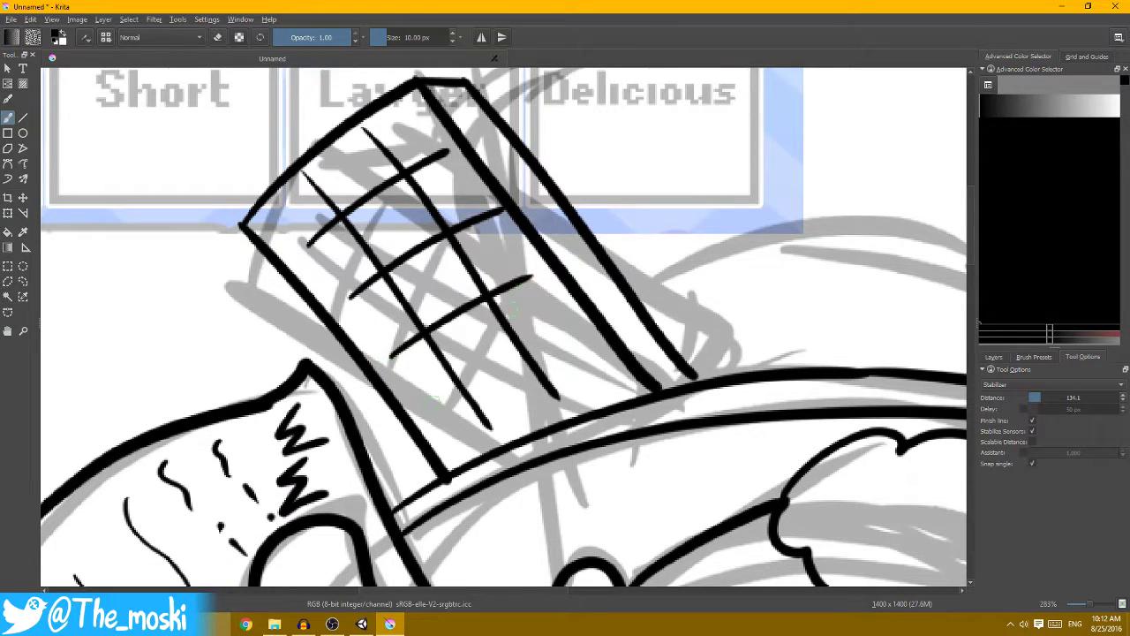
- Add a last crossing line on the card and ink the arc across the crown's top
mouse_move(424, 422)
mouse_down()
mouse_move(473, 381)
mouse_move(576, 332)
mouse_up()
key(minus)
key(minus)
key(minus)
key(plus)
key(plus)
key(plus)
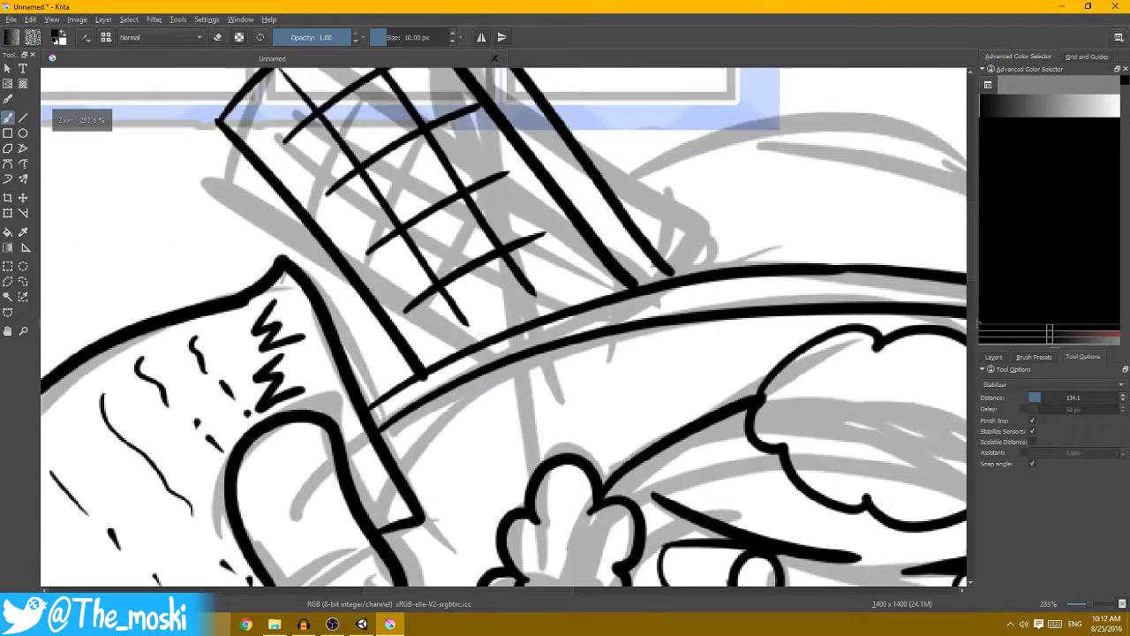
key(minus)
key(minus)
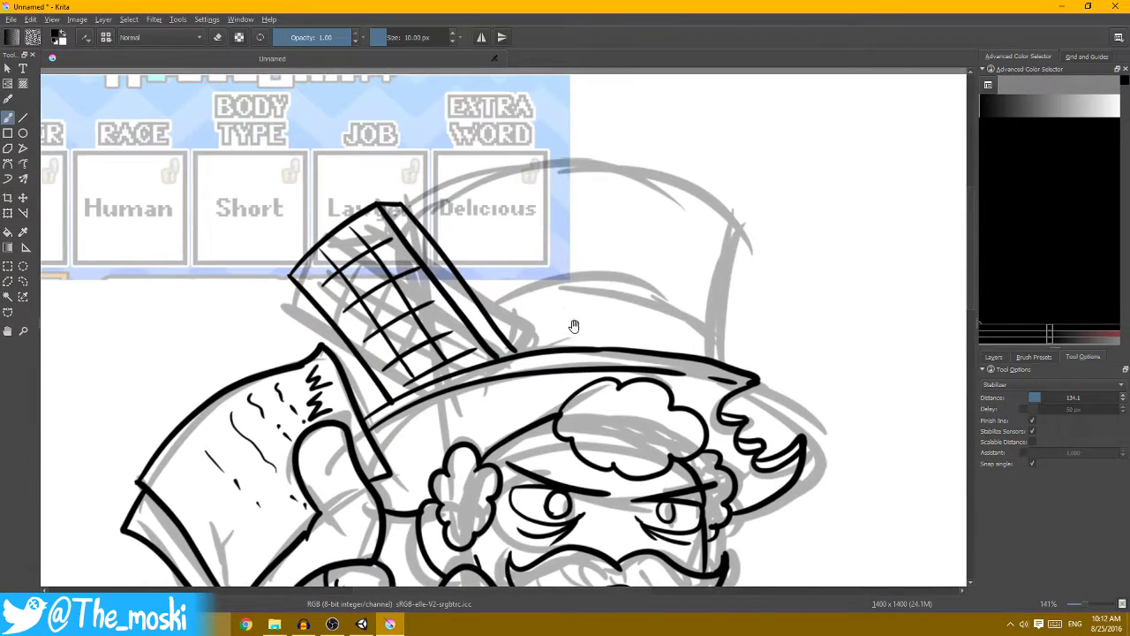
key(plus)
mouse_move(332, 203)
mouse_down()
mouse_move(608, 141)
mouse_move(726, 173)
mouse_up()
key(plus)
key(minus)
key(minus)
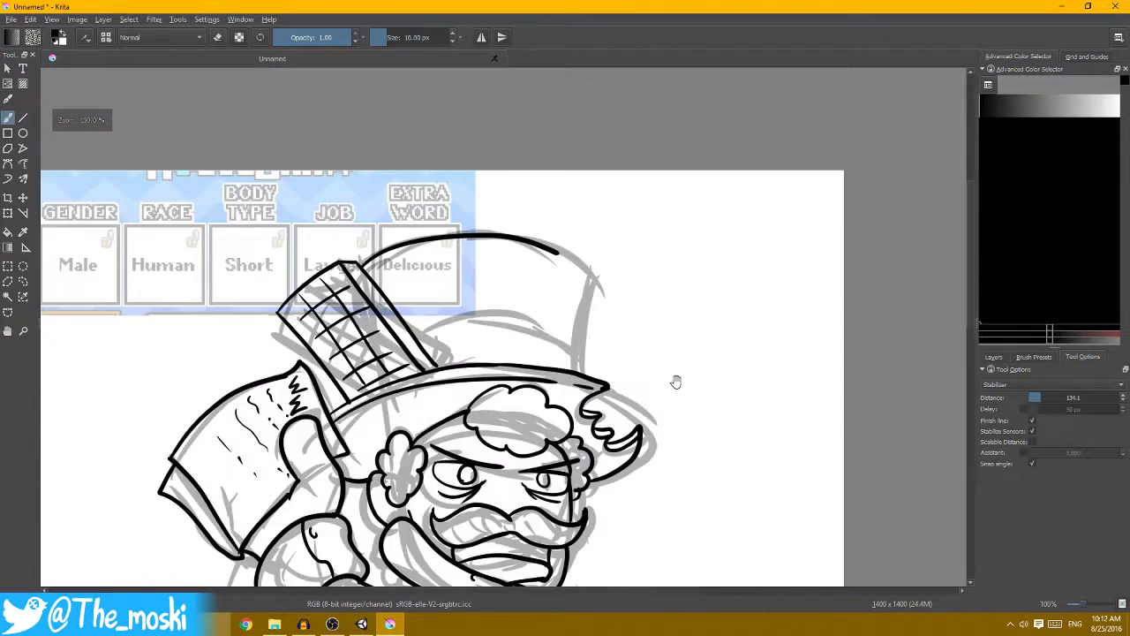
key(plus)
key(plus)
drag(611, 403, 622, 373)
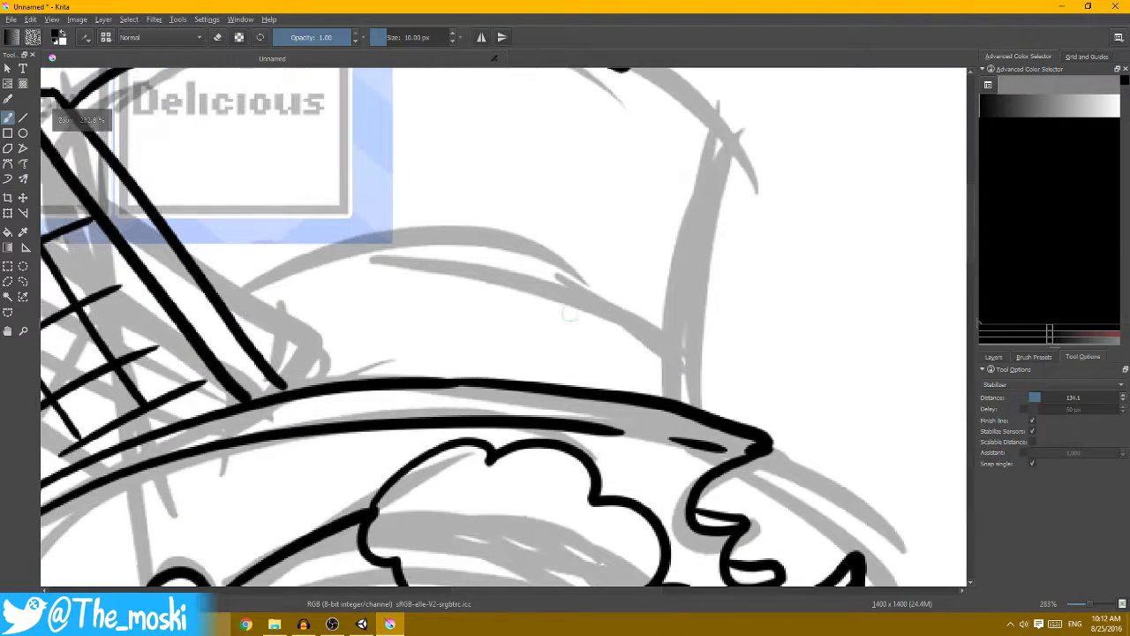
mouse_move(238, 286)
mouse_down()
mouse_move(606, 298)
mouse_move(650, 333)
mouse_up()
key(minus)
key(plus)
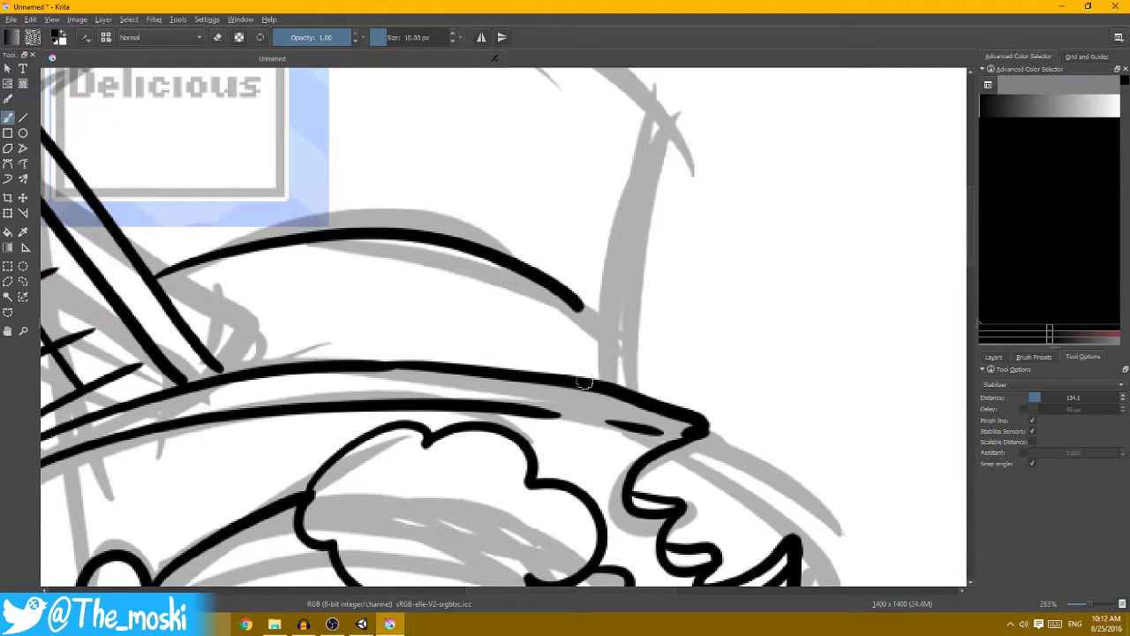
- Ink a short upright edge from the brim and a stroke under the crown's top
drag(585, 370, 589, 325)
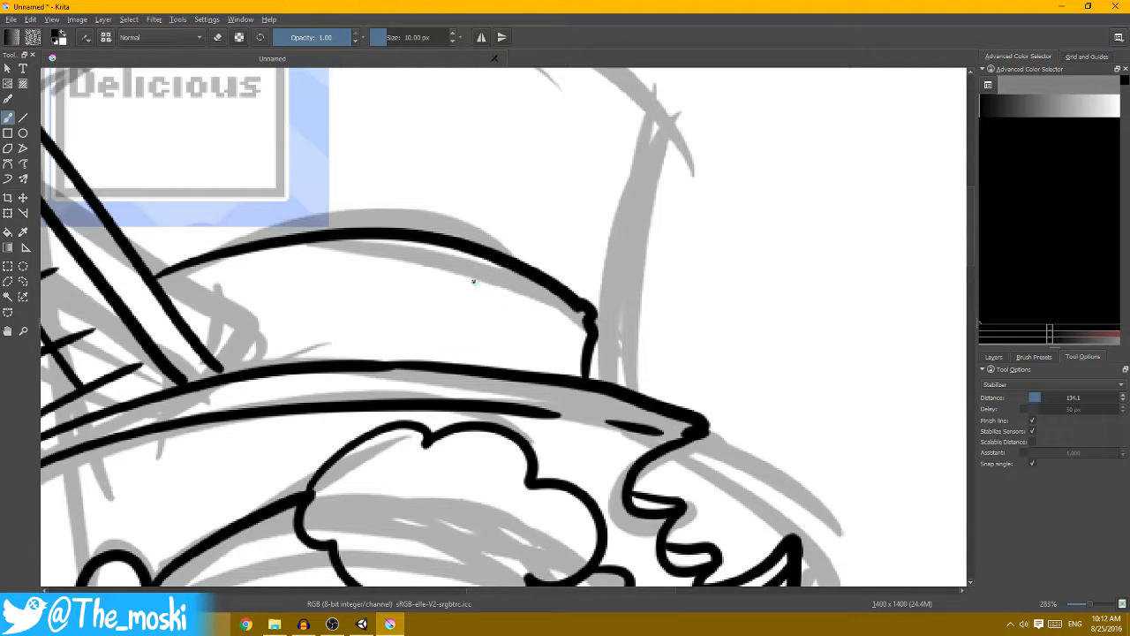
drag(473, 281, 551, 317)
key(minus)
key(plus)
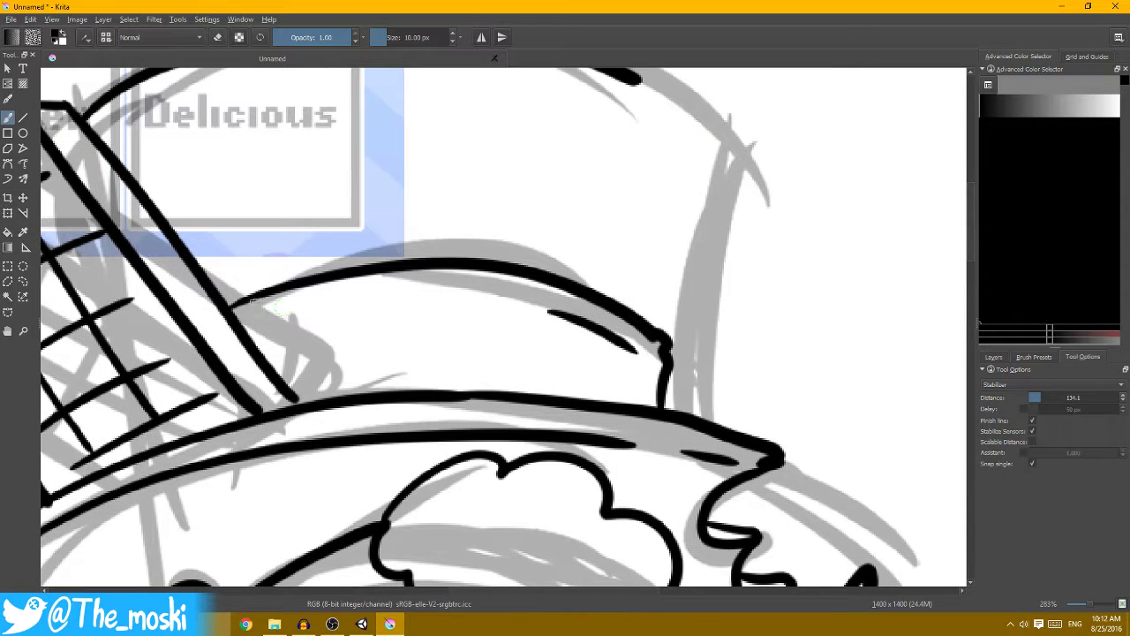
key(minus)
key(plus)
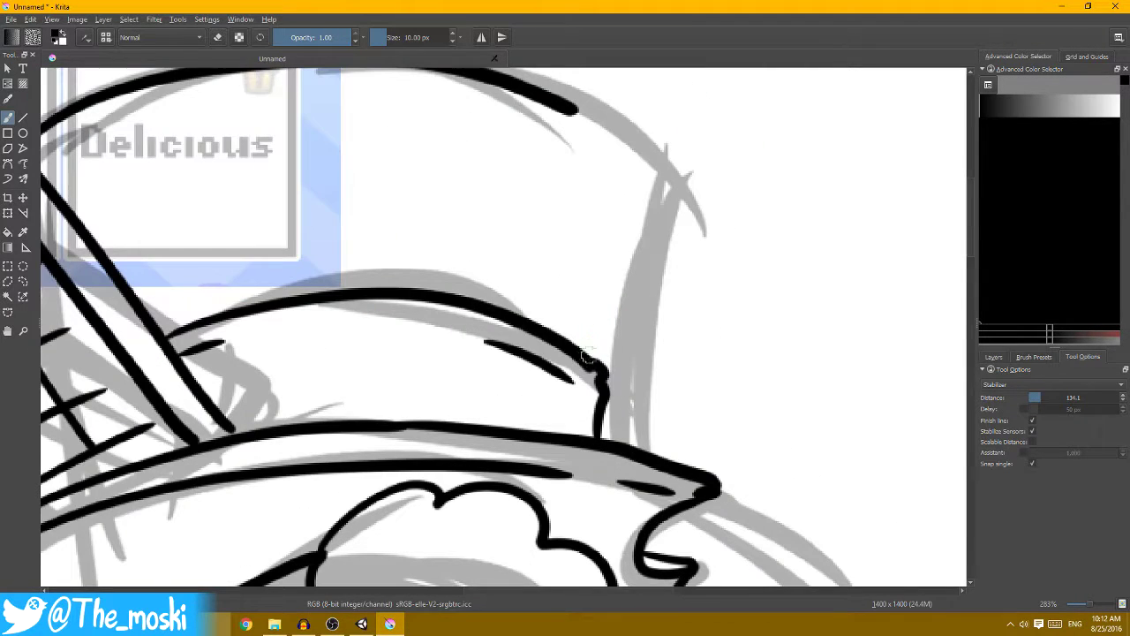
- Ink the crown's right side up from the brim and join it to the thickened top line
drag(587, 355, 629, 186)
key(ctrl+z)
drag(594, 364, 661, 187)
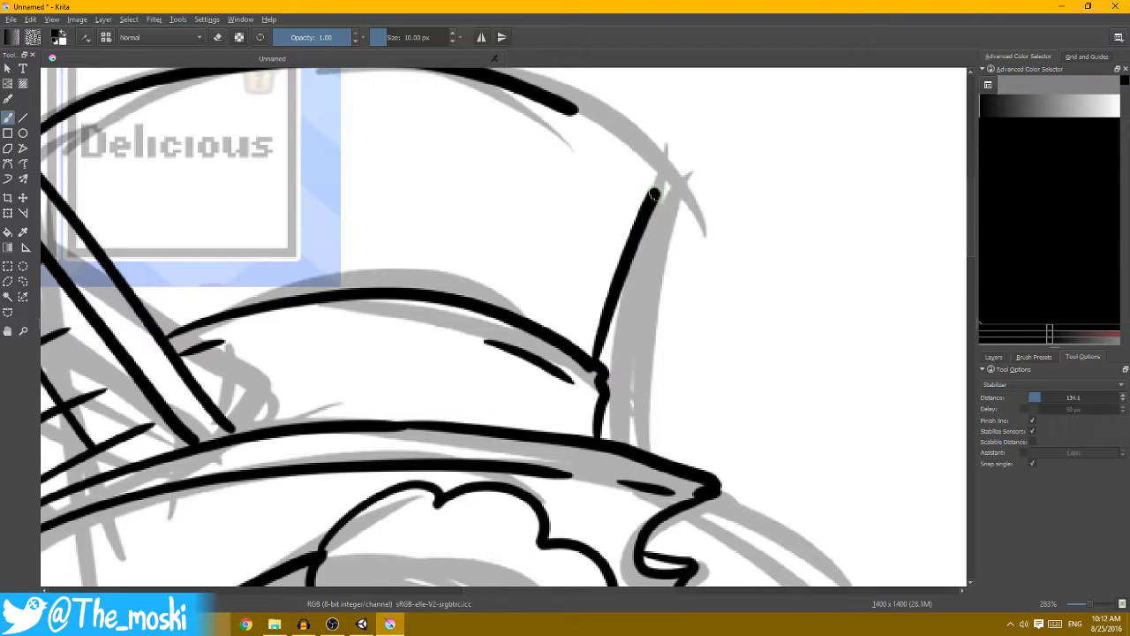
key(plus)
drag(532, 175, 649, 287)
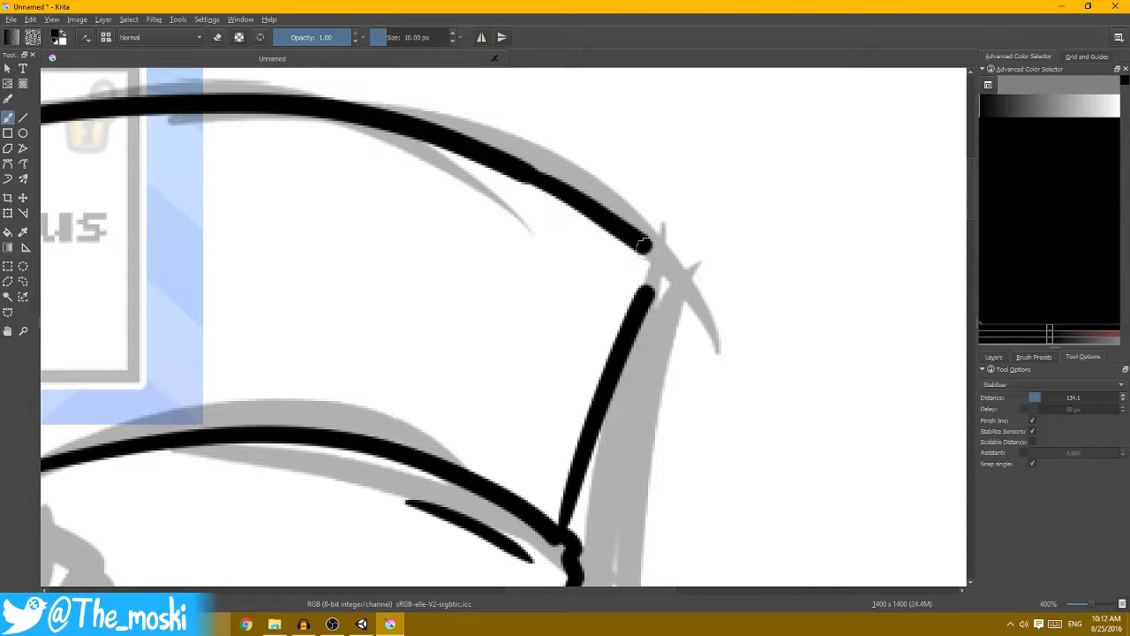
drag(634, 239, 515, 165)
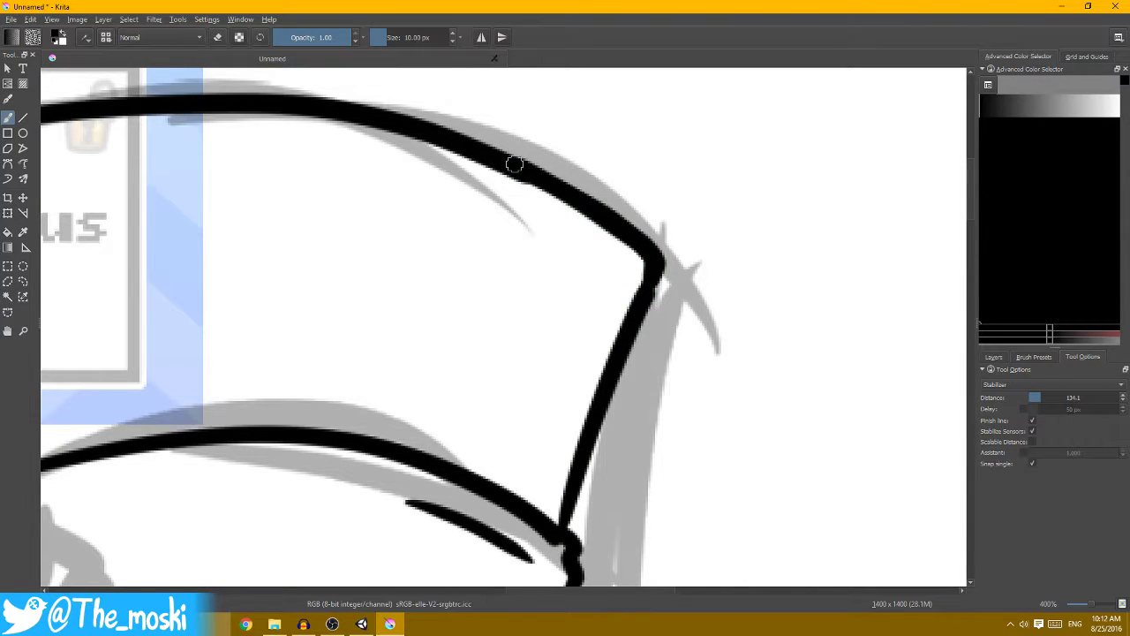
key(minus)
key(minus)
key(minus)
key(minus)
key(minus)
drag(605, 277, 626, 196)
- Ink a tapered line below the lollipop and a short crease on the vest
scroll(626, 196, down, 3)
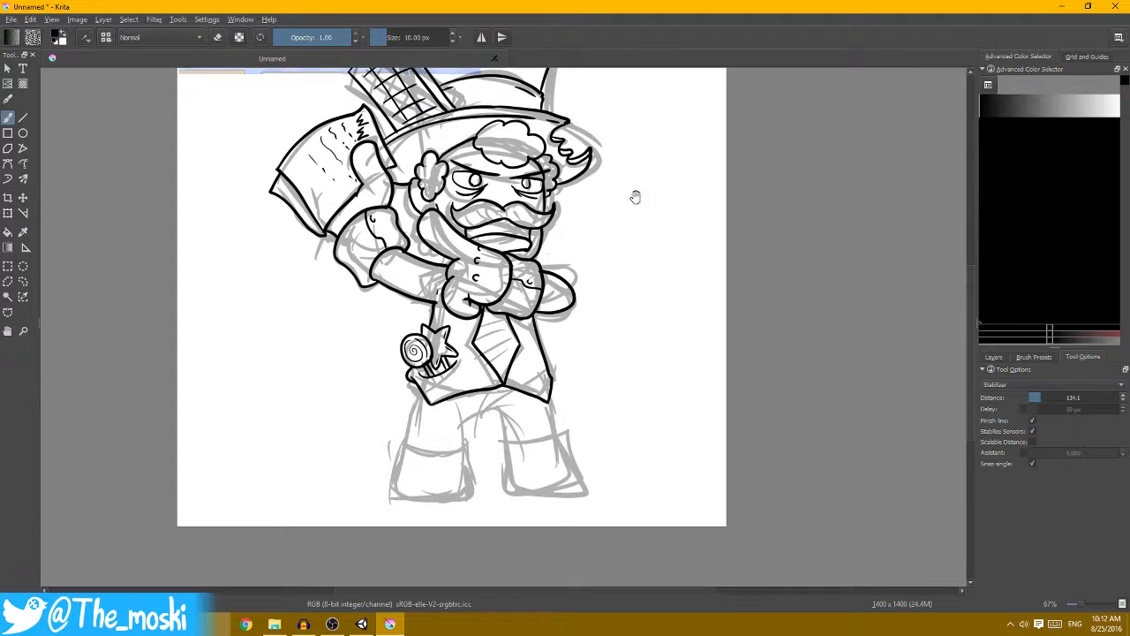
key(plus)
key(plus)
key(plus)
key(plus)
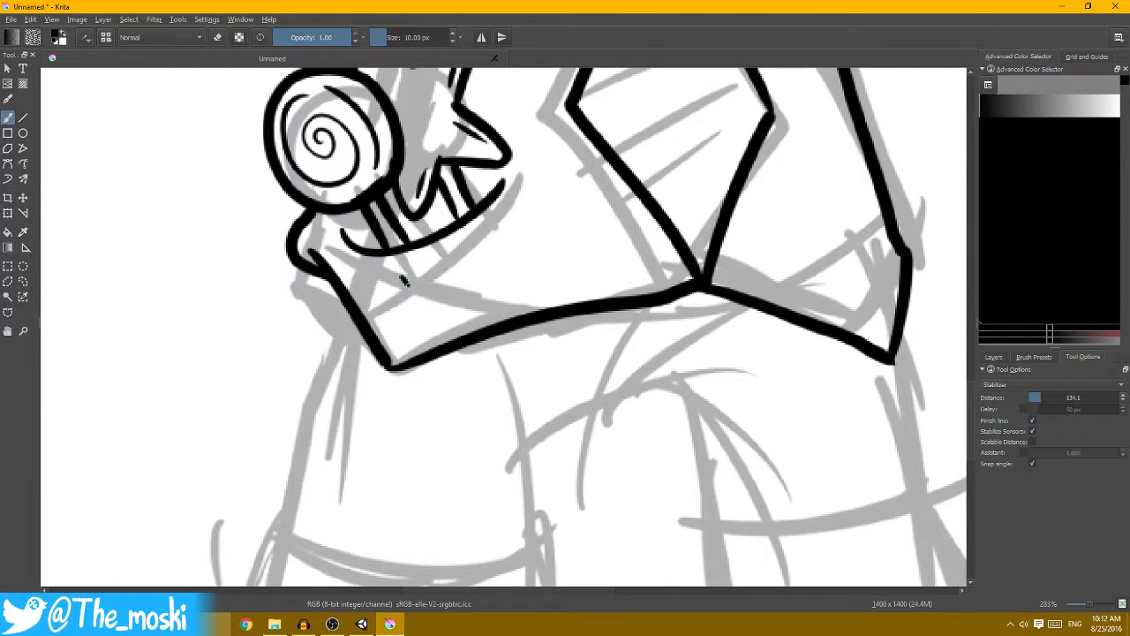
drag(406, 283, 610, 256)
drag(759, 263, 649, 234)
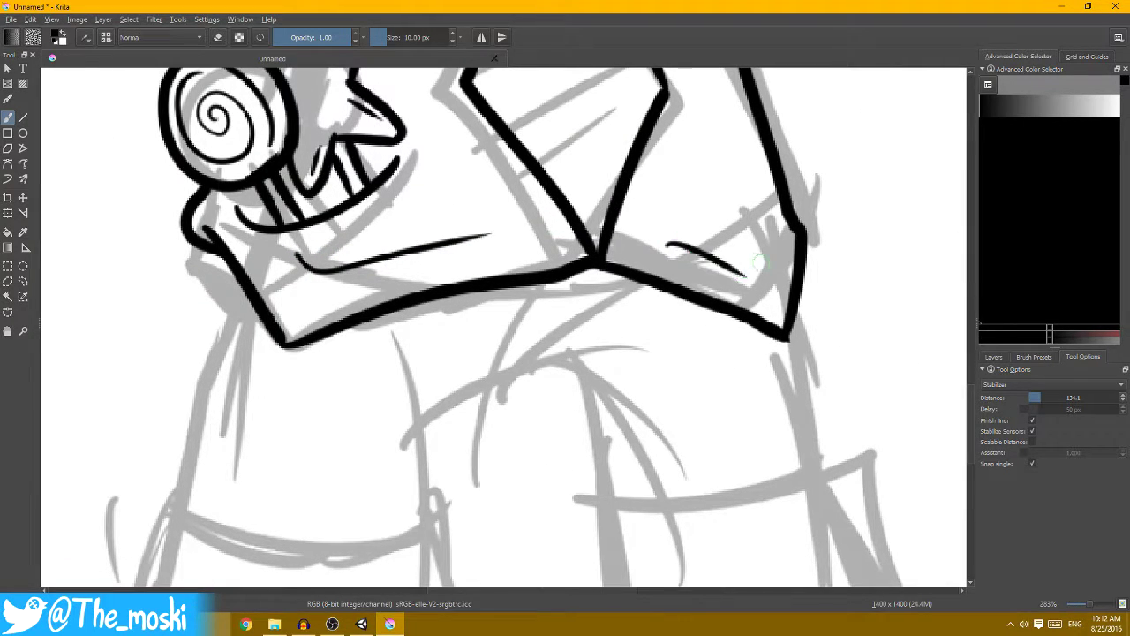
key(minus)
key(minus)
key(minus)
- Ink the line between the shorts legs, the inner curve, and the left leg's band and outer edge
key(plus)
key(plus)
key(plus)
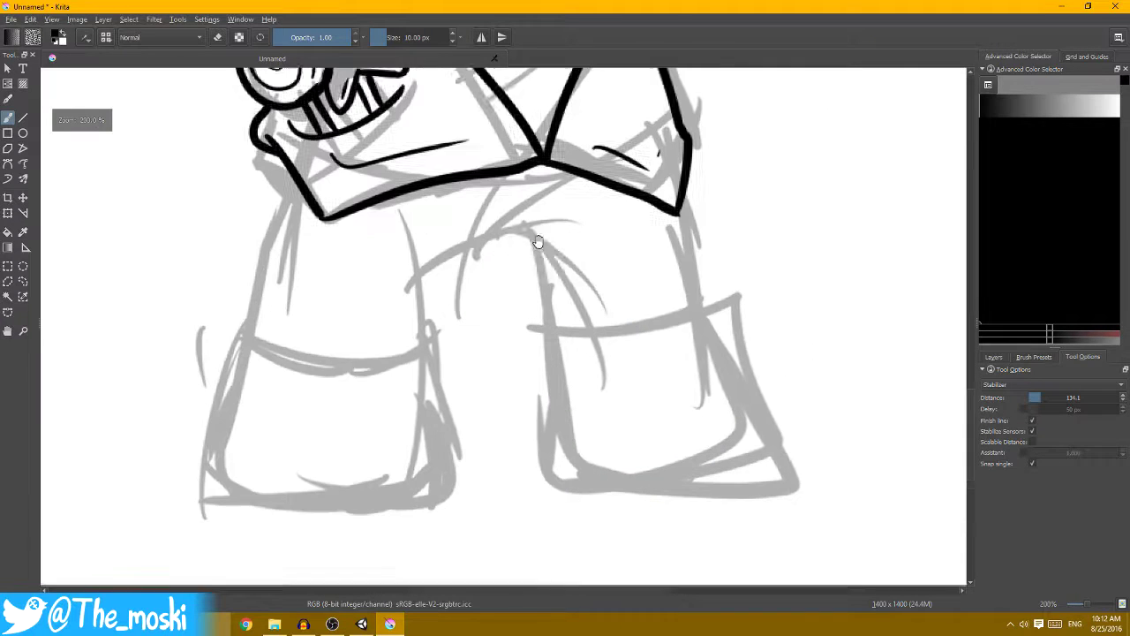
drag(539, 242, 536, 235)
drag(466, 247, 545, 221)
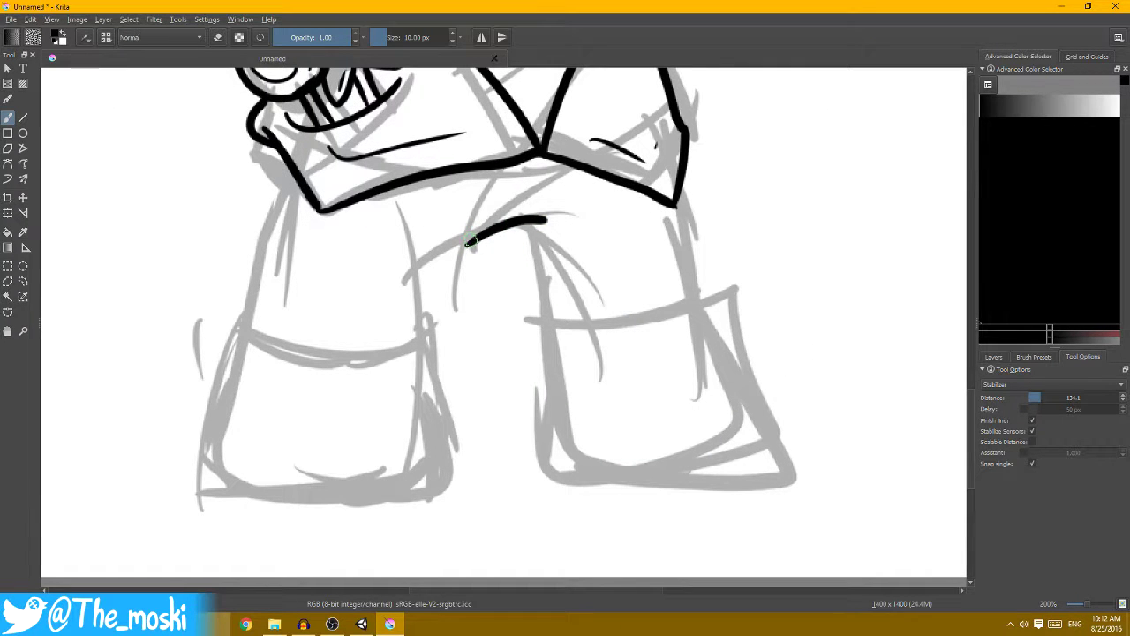
drag(470, 242, 431, 313)
mouse_move(240, 329)
mouse_down()
mouse_move(320, 355)
mouse_move(436, 338)
mouse_up()
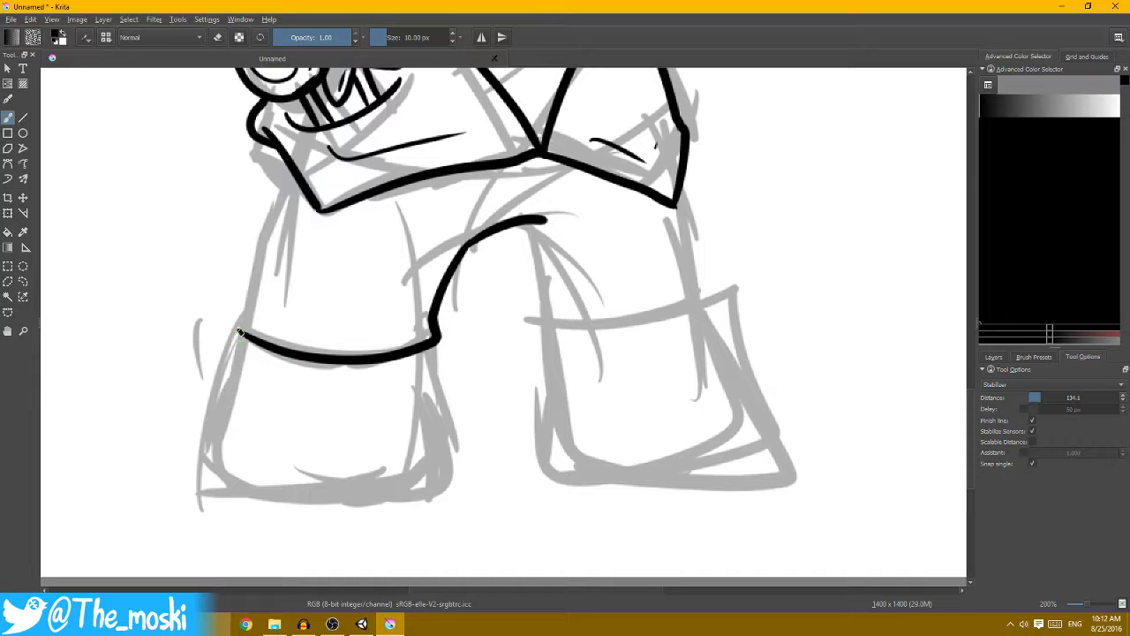
drag(246, 310, 287, 172)
- Ink the right shorts leg's inner edge, hem and outer edge
scroll(465, 214, down, 3)
scroll(465, 214, up, 3)
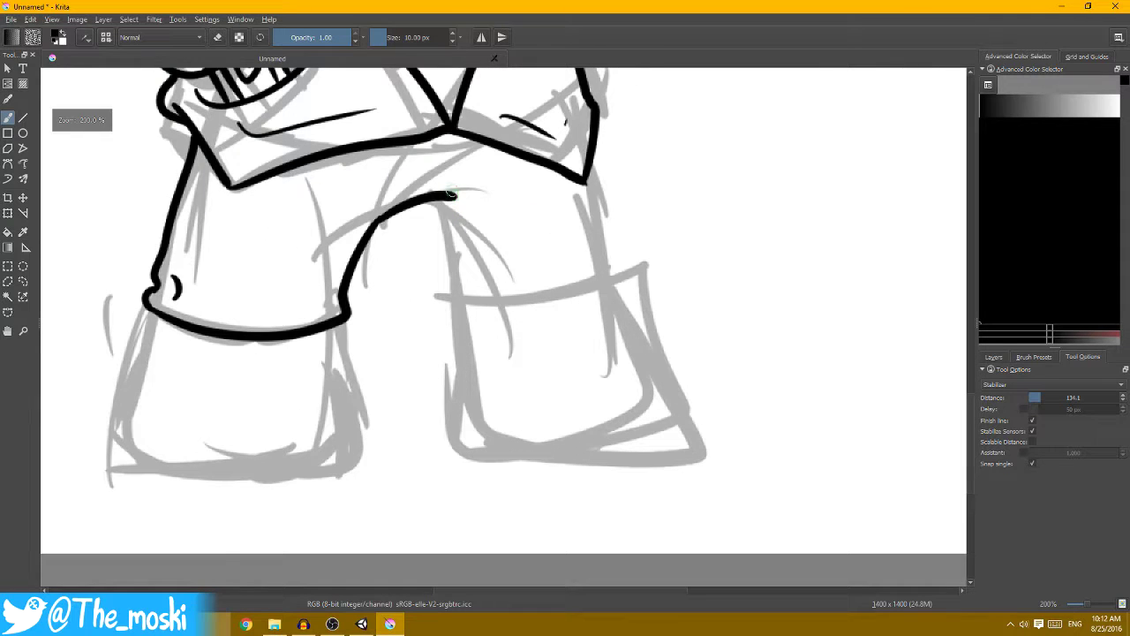
drag(426, 201, 451, 281)
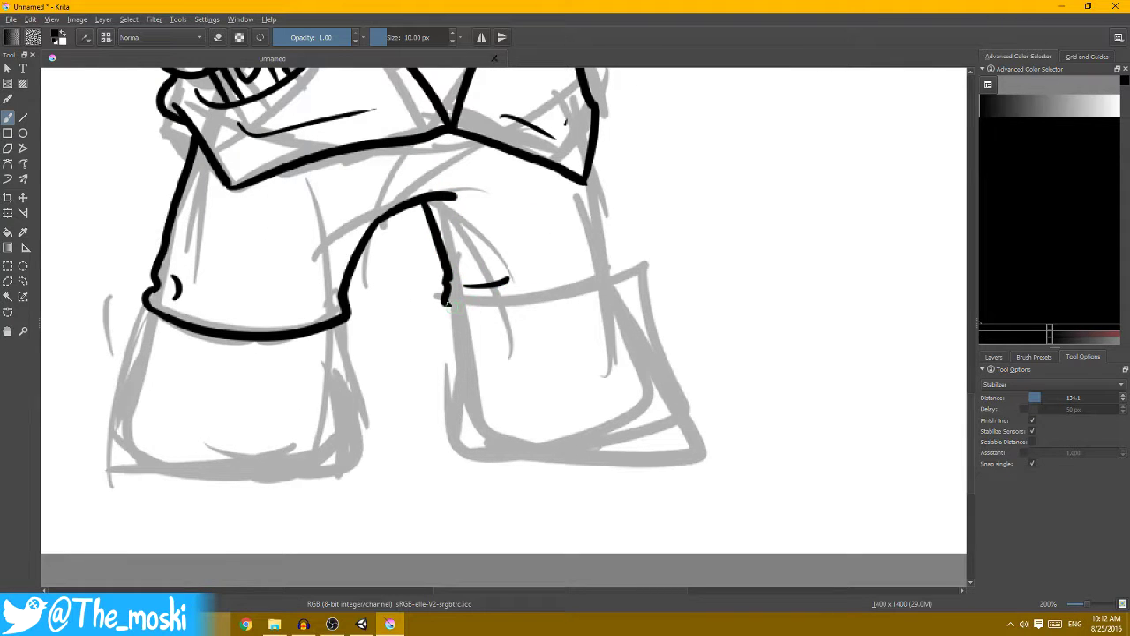
mouse_move(446, 303)
mouse_down()
mouse_move(535, 316)
mouse_move(612, 282)
mouse_up()
scroll(618, 265, down, 2)
scroll(598, 285, down, 1)
scroll(598, 285, up, 3)
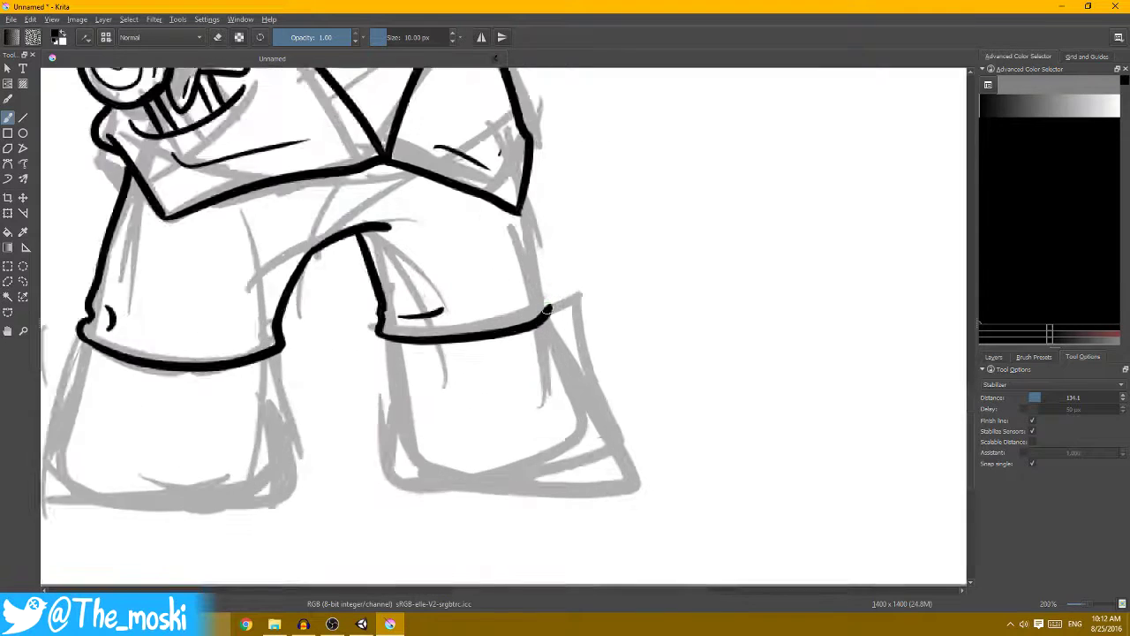
scroll(546, 309, up, 1)
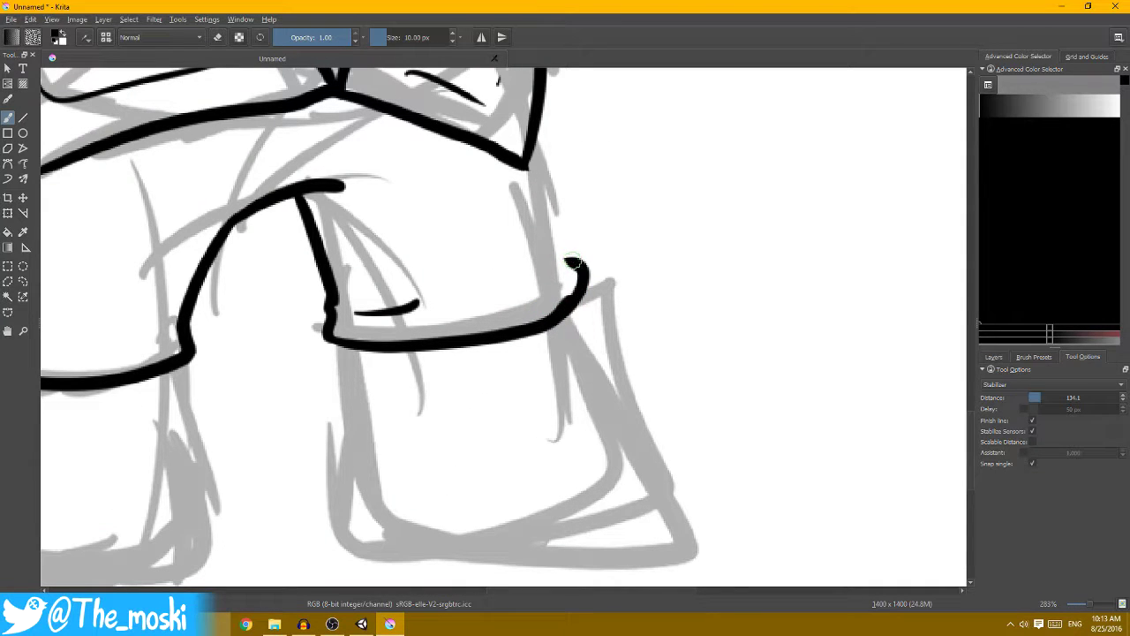
drag(573, 263, 530, 125)
scroll(529, 125, down, 2)
scroll(560, 257, down, 1)
- Ink the right boot's left side and the curved crease across it
scroll(598, 247, up, 1)
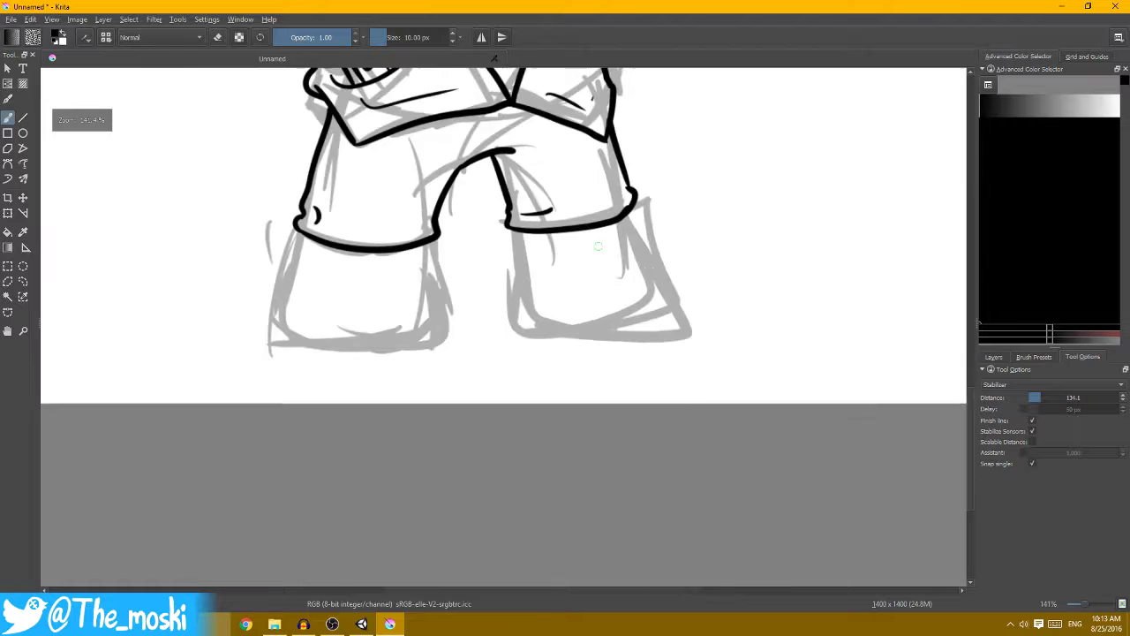
scroll(598, 246, up, 1)
scroll(500, 151, up, 1)
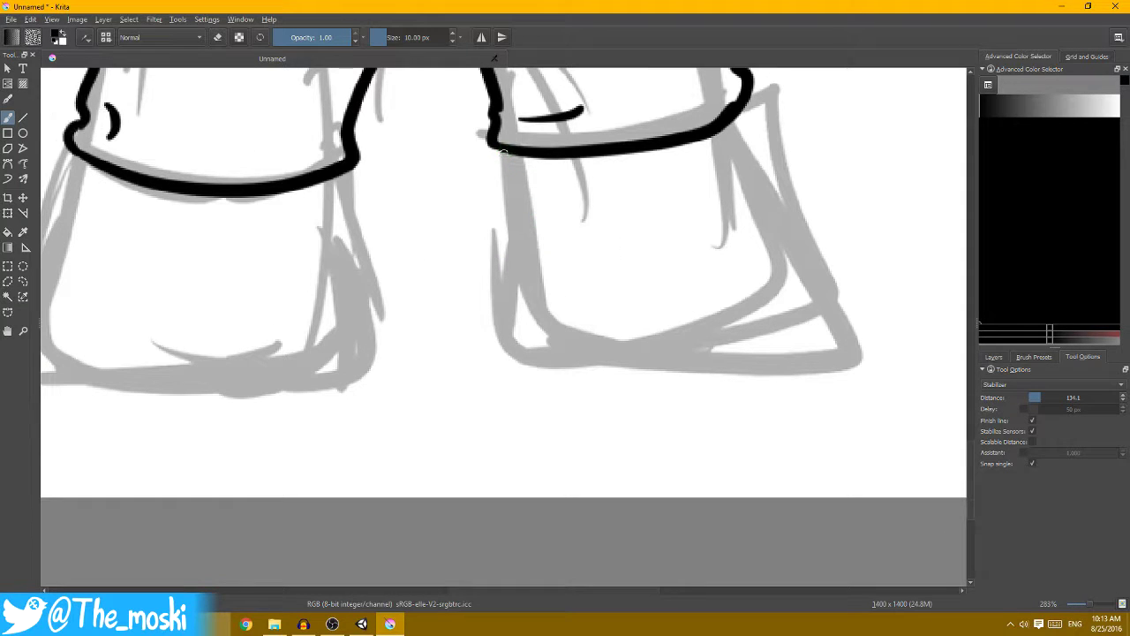
drag(501, 151, 507, 307)
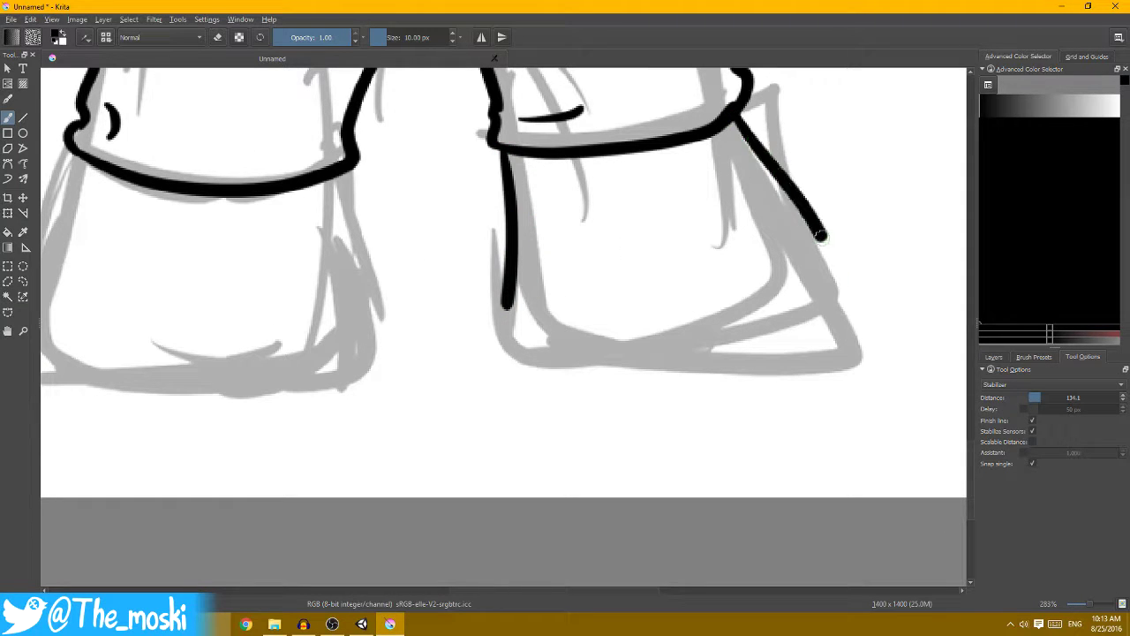
drag(746, 117, 848, 304)
key(ctrl+z)
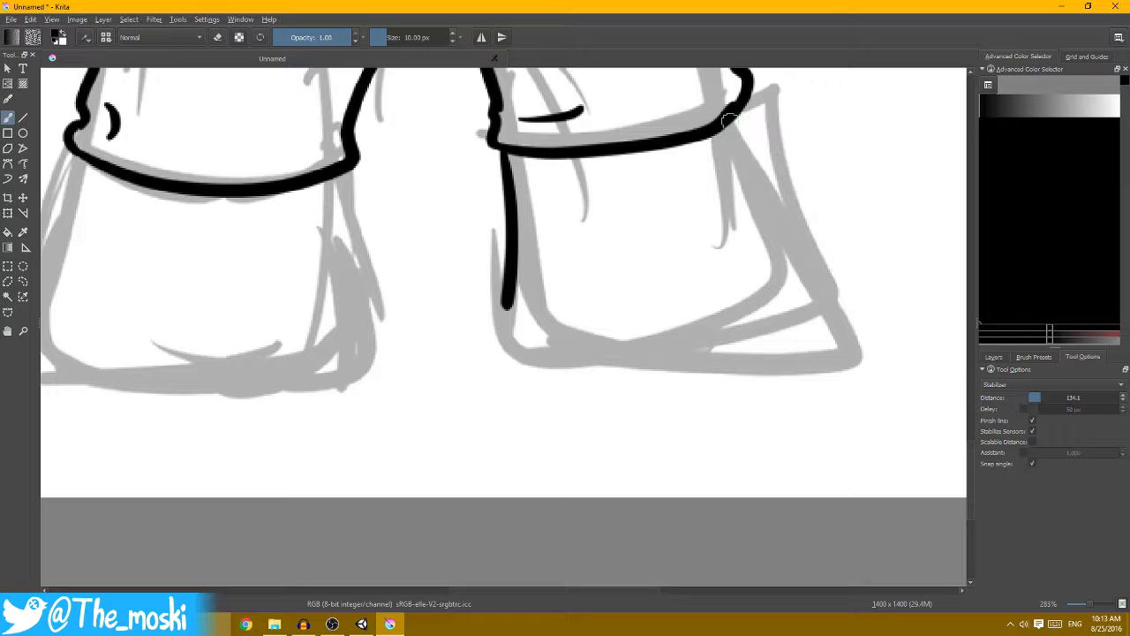
drag(727, 150, 685, 187)
key(ctrl+z)
mouse_move(839, 231)
mouse_down()
mouse_move(720, 251)
mouse_move(625, 208)
mouse_up()
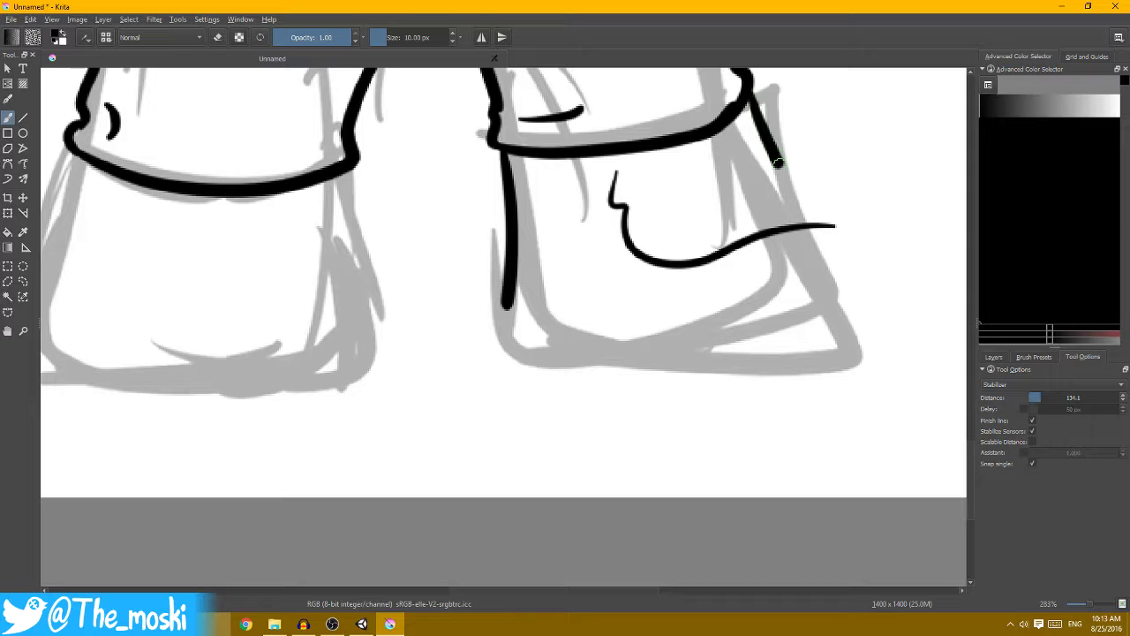
- Ink the right boot's outer edge down from the cuff, redrawing it once
drag(752, 93, 870, 309)
key(ctrl+z)
drag(742, 103, 887, 311)
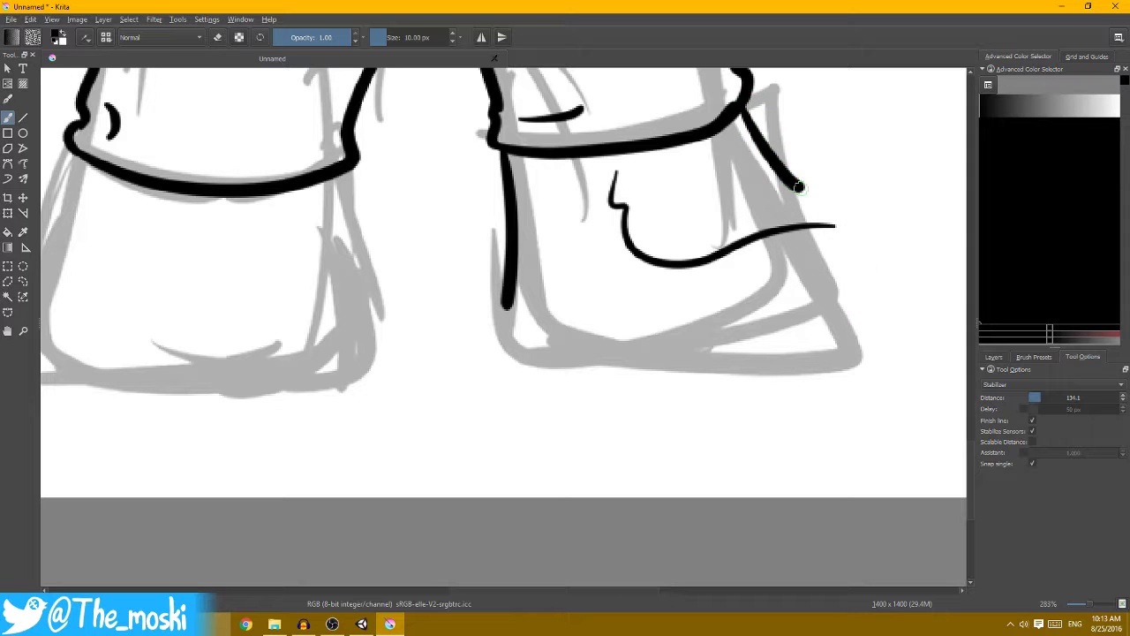
scroll(855, 328, down, 1)
scroll(520, 221, up, 1)
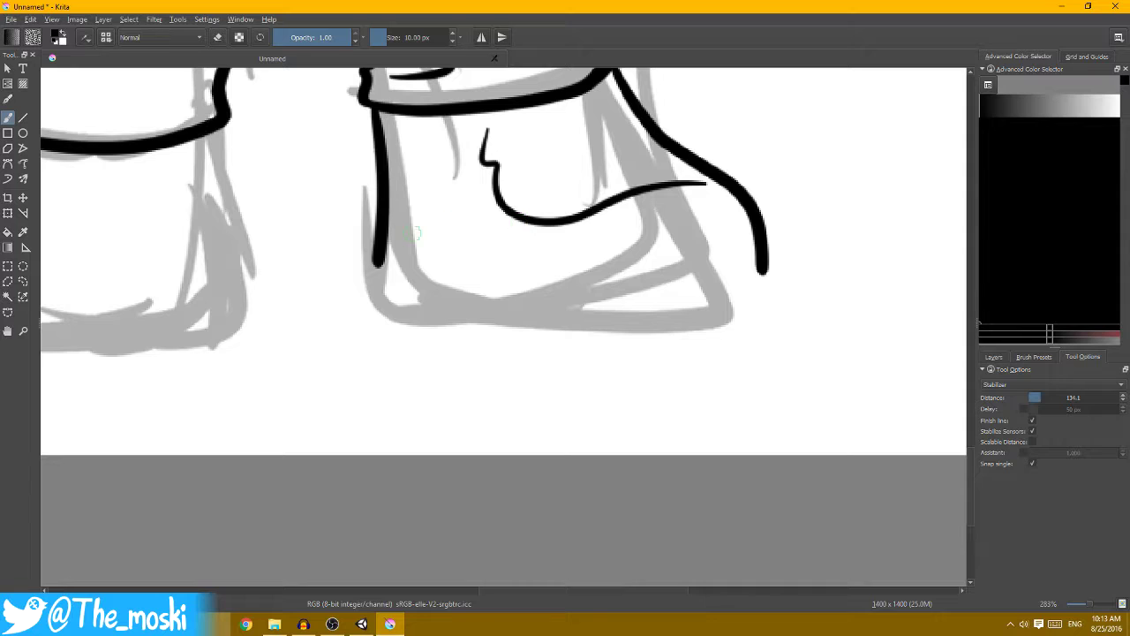
- Ink the base of the right boot, undoing the stray attempts
mouse_move(377, 259)
mouse_down()
mouse_move(759, 283)
mouse_move(389, 261)
mouse_up()
key(ctrl+z)
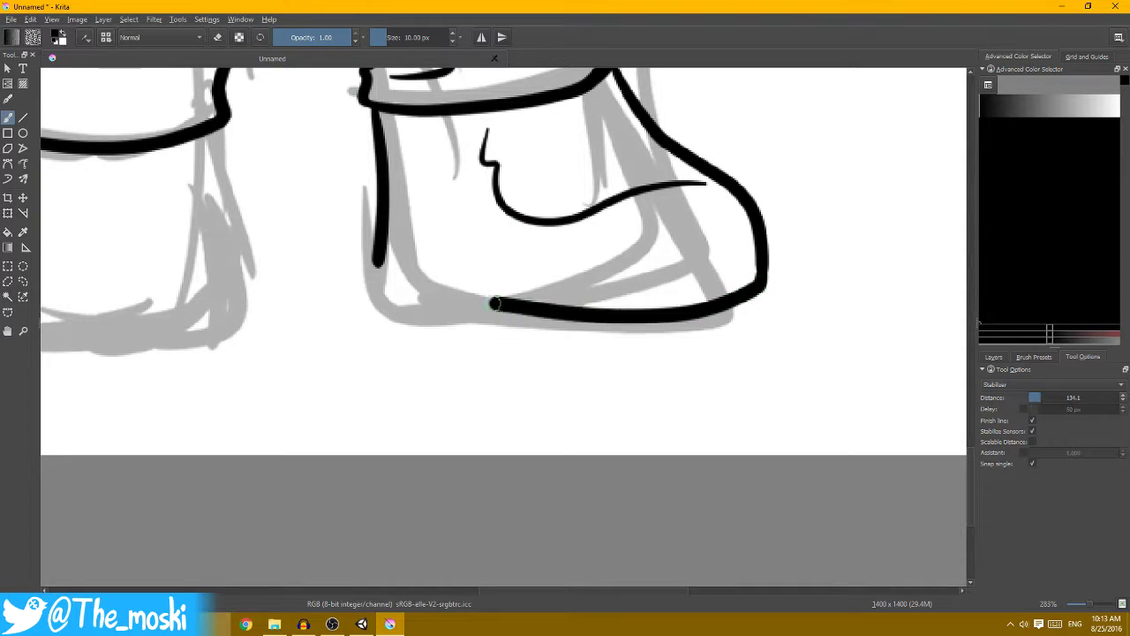
key(ctrl+z)
mouse_move(381, 306)
mouse_down()
mouse_move(769, 282)
mouse_move(766, 256)
mouse_up()
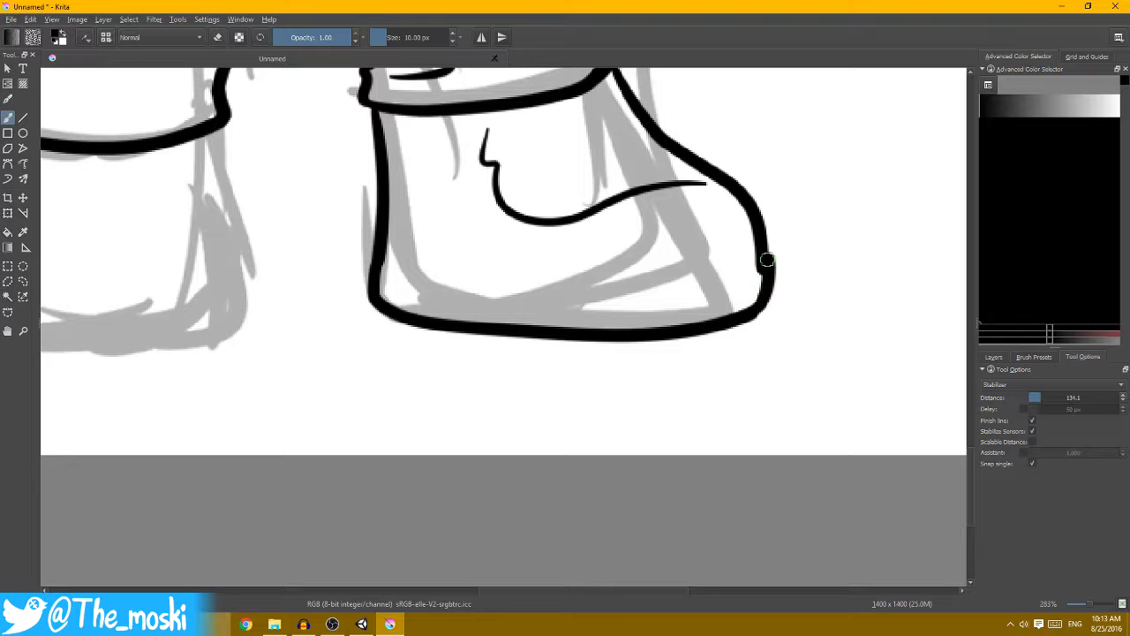
key(ctrl+z)
scroll(762, 285, down, 2)
- Ink the left boot's crease with an S-shaped hook and redraw its left edge
scroll(754, 292, down, 2)
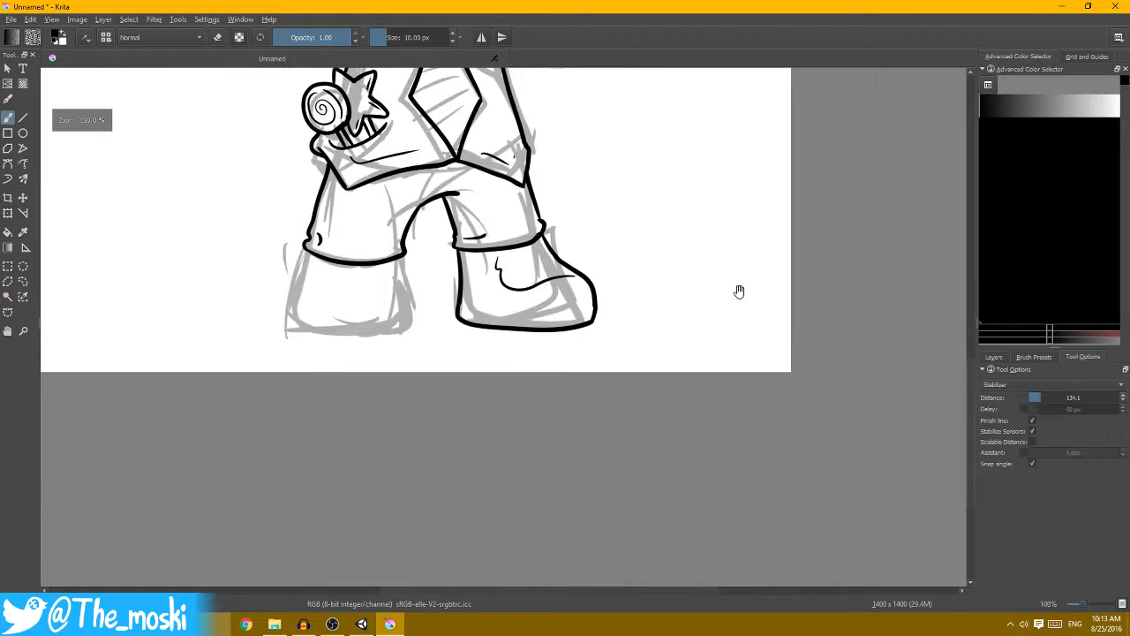
scroll(737, 293, up, 2)
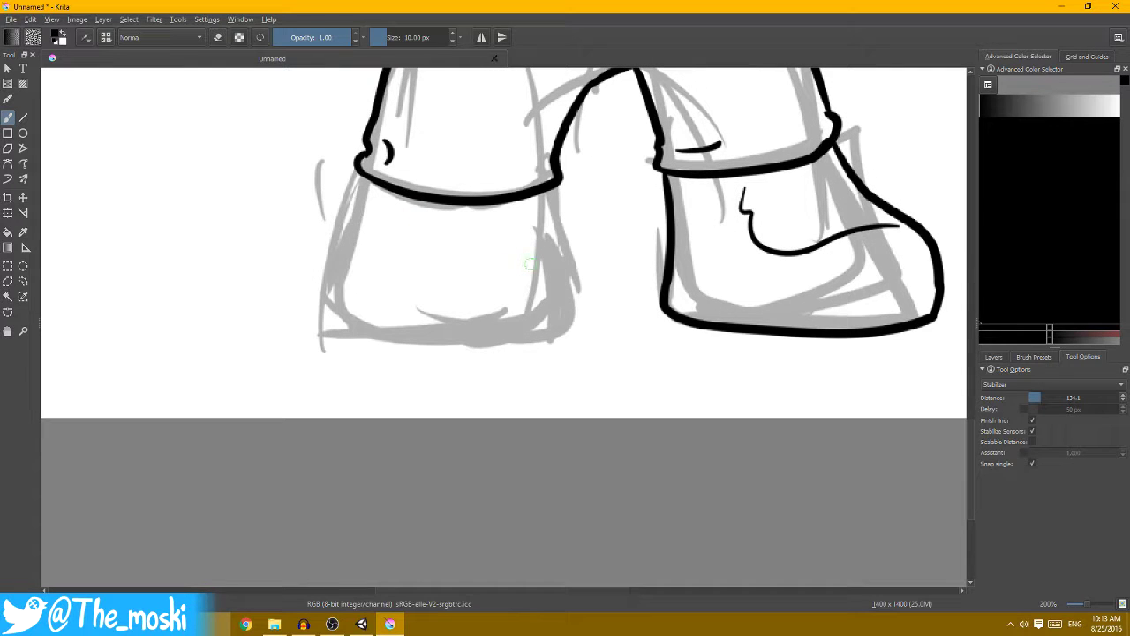
drag(530, 263, 428, 256)
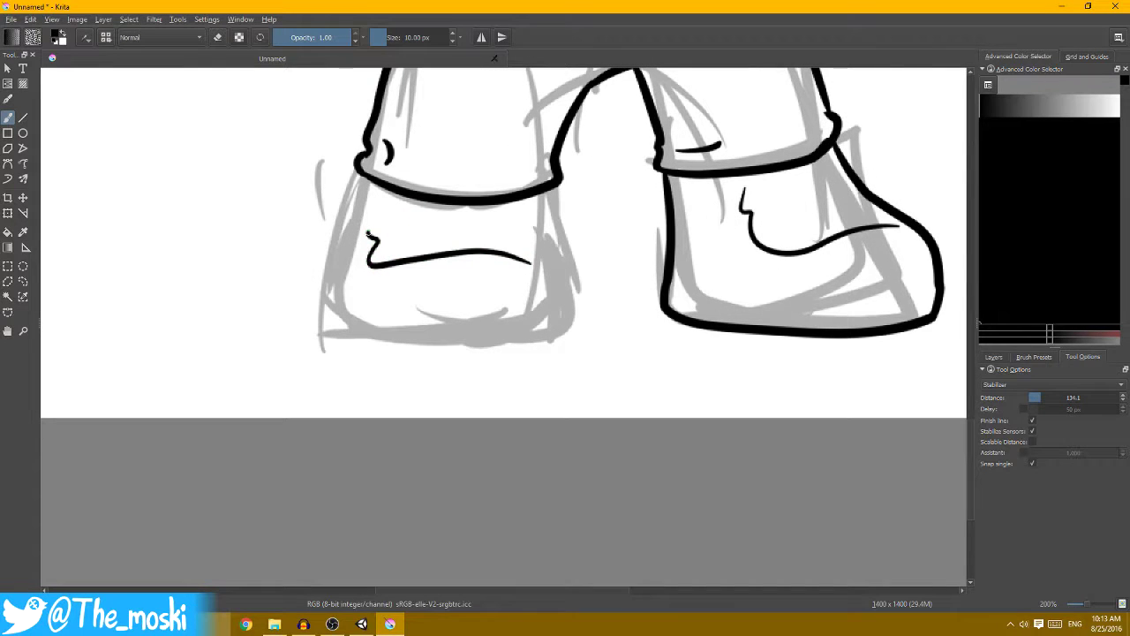
drag(369, 232, 378, 211)
scroll(379, 212, up, 1)
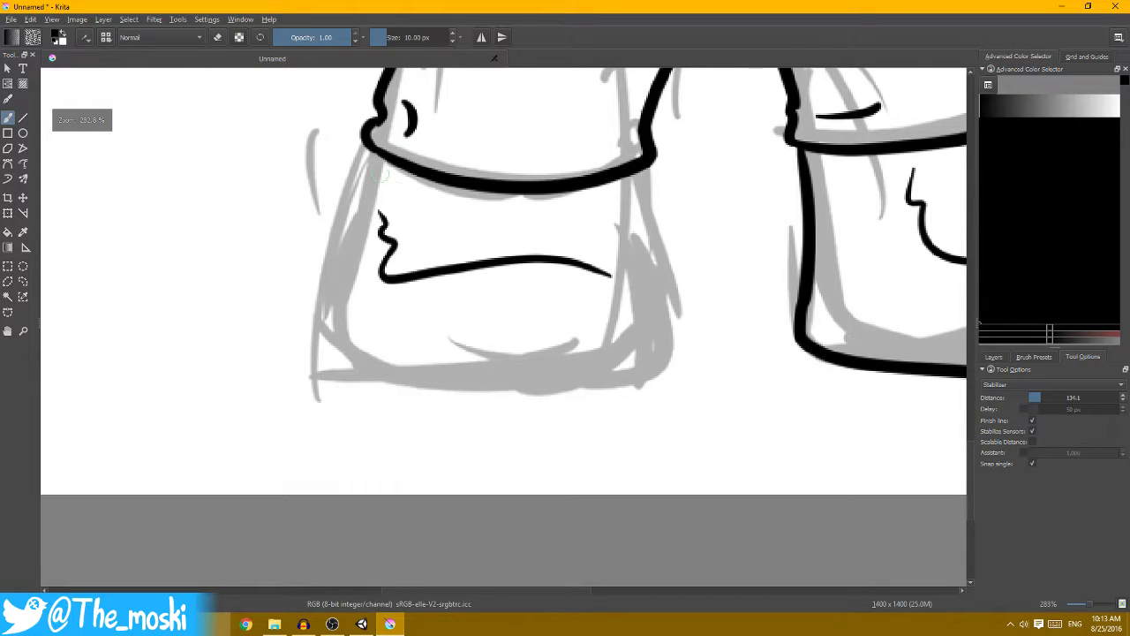
mouse_move(378, 154)
mouse_down()
mouse_move(339, 352)
mouse_move(355, 193)
mouse_up()
key(ctrl+z)
key(ctrl+z)
mouse_move(323, 359)
mouse_down()
mouse_move(346, 206)
mouse_move(369, 155)
mouse_up()
- Ink the bottom edge of the left boot
mouse_move(613, 195)
mouse_down()
mouse_move(577, 192)
mouse_move(629, 371)
mouse_up()
scroll(530, 335, down, 3)
scroll(452, 309, up, 3)
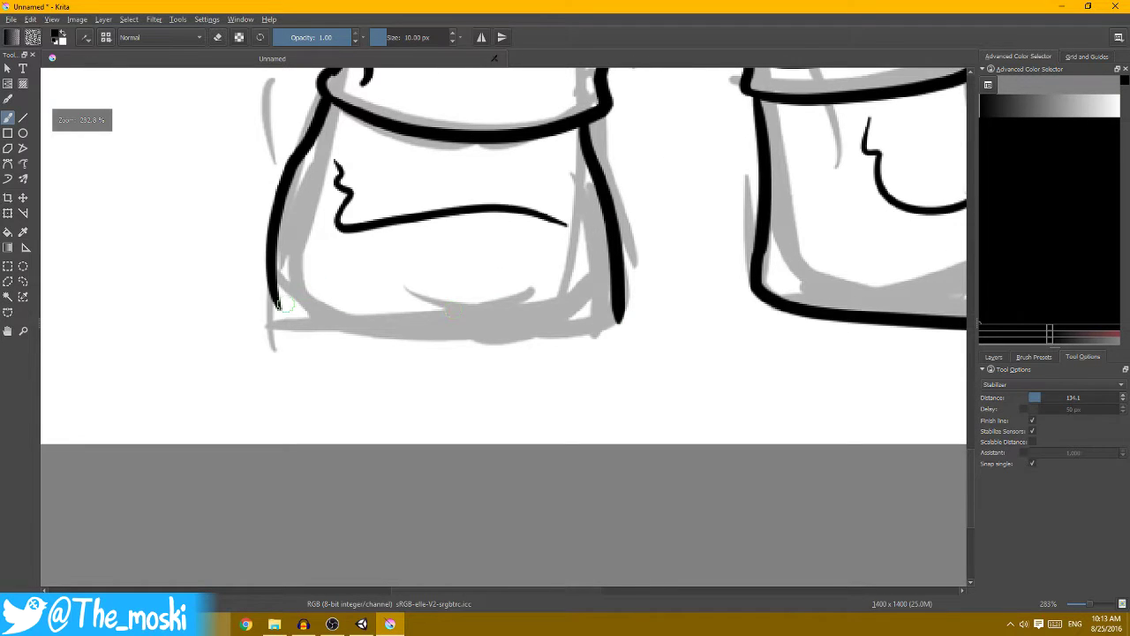
drag(279, 305, 596, 332)
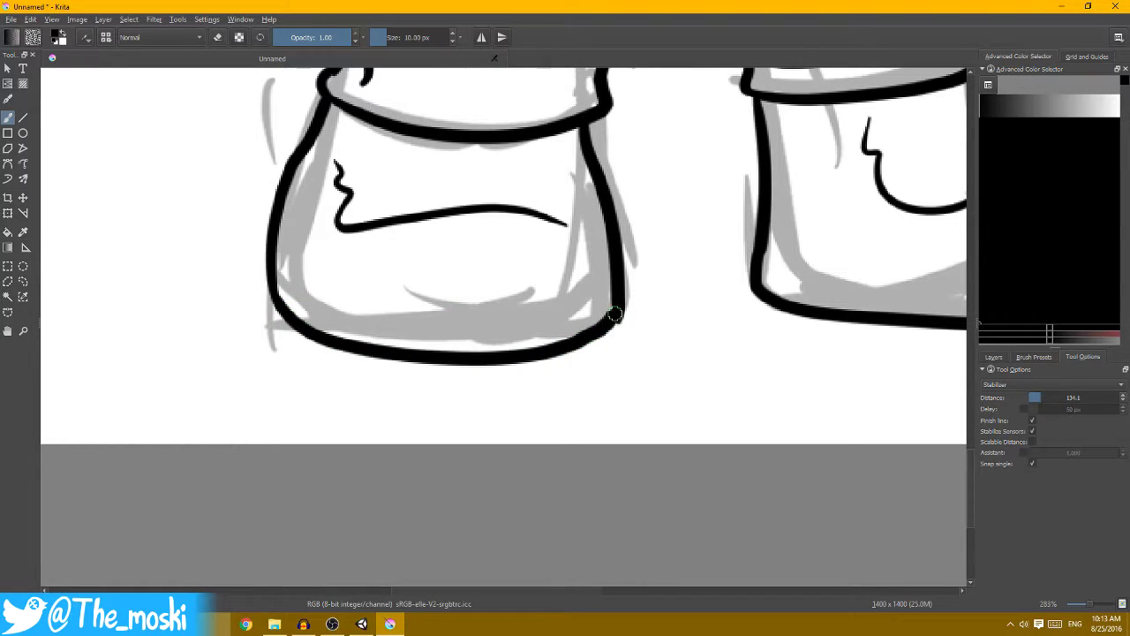
scroll(615, 312, down, 2)
scroll(631, 247, down, 2)
- Ink short dashed crease marks down both shorts legs above the cuffs
scroll(583, 265, up, 2)
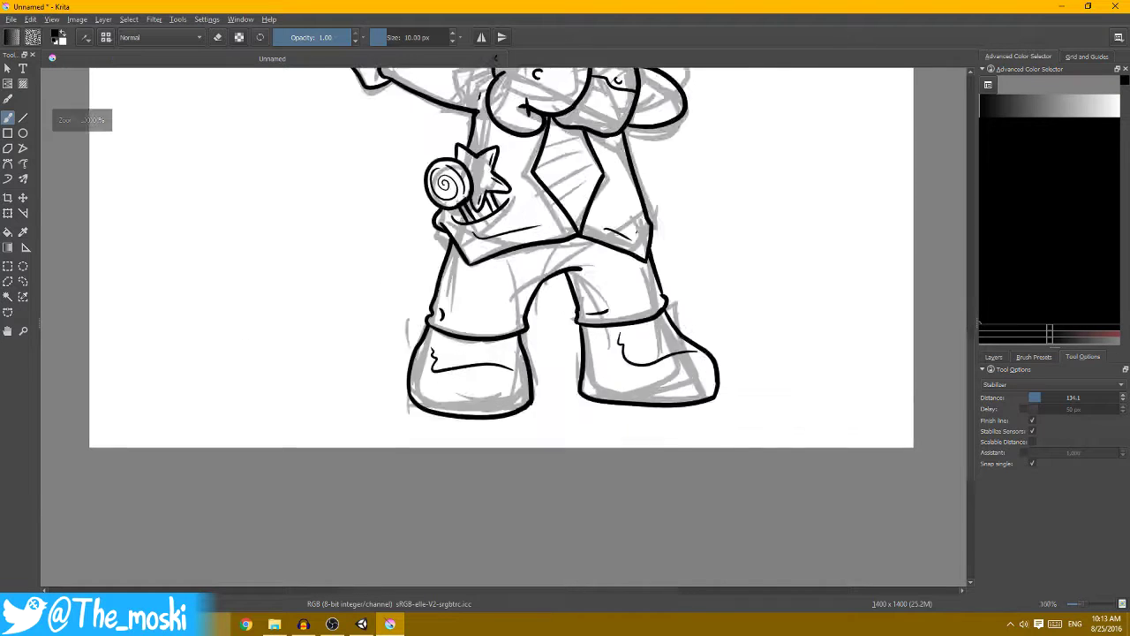
scroll(536, 290, up, 2)
scroll(313, 168, up, 1)
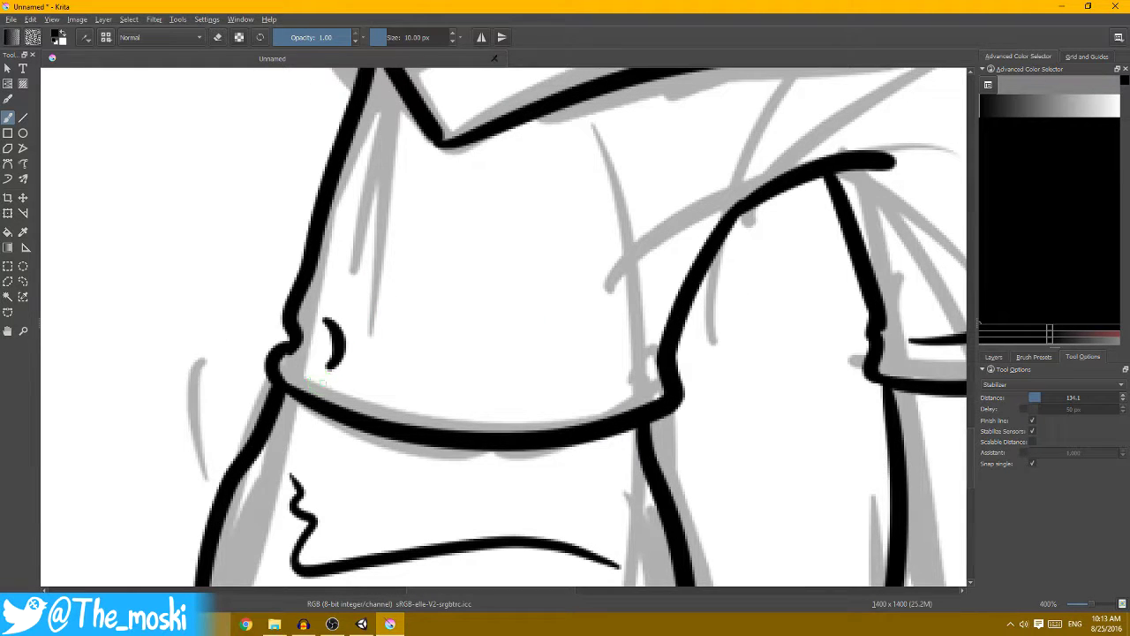
drag(337, 301, 354, 224)
drag(382, 124, 187, 142)
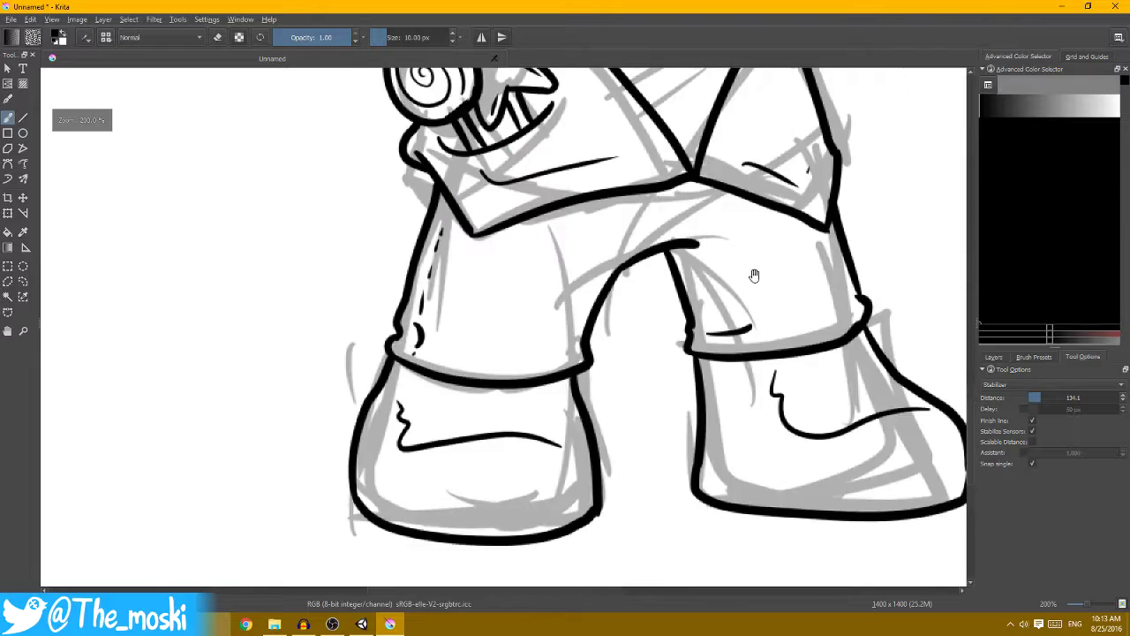
drag(724, 368, 727, 385)
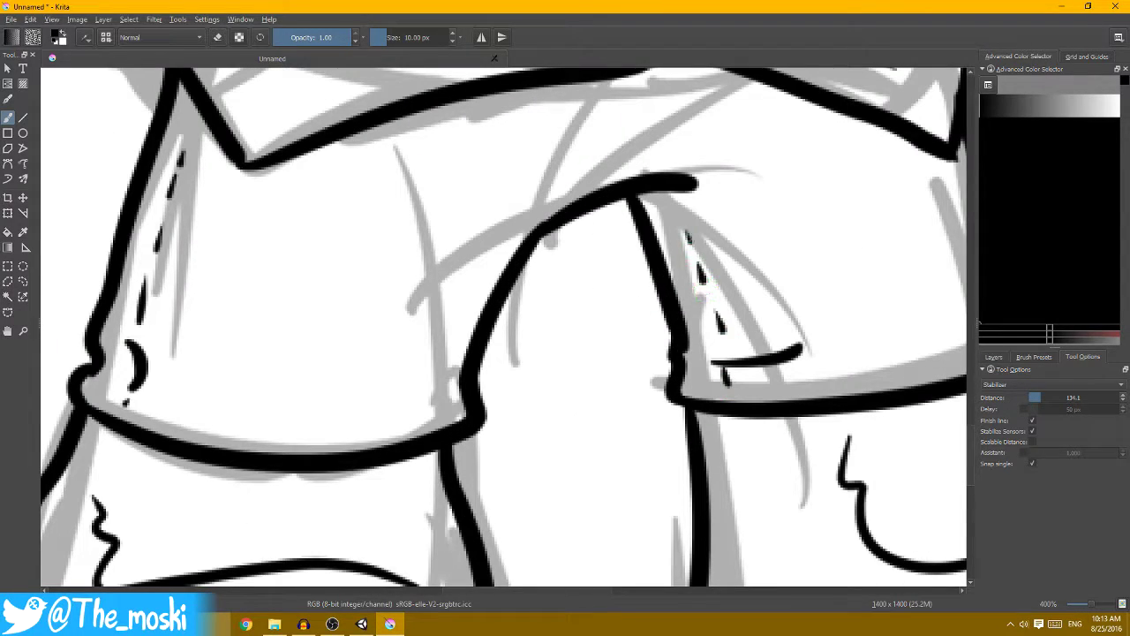
- Zoom out to check the whole inked figure, then zoom into the mustached face
scroll(704, 300, down, 2)
scroll(706, 296, down, 3)
scroll(711, 291, down, 1)
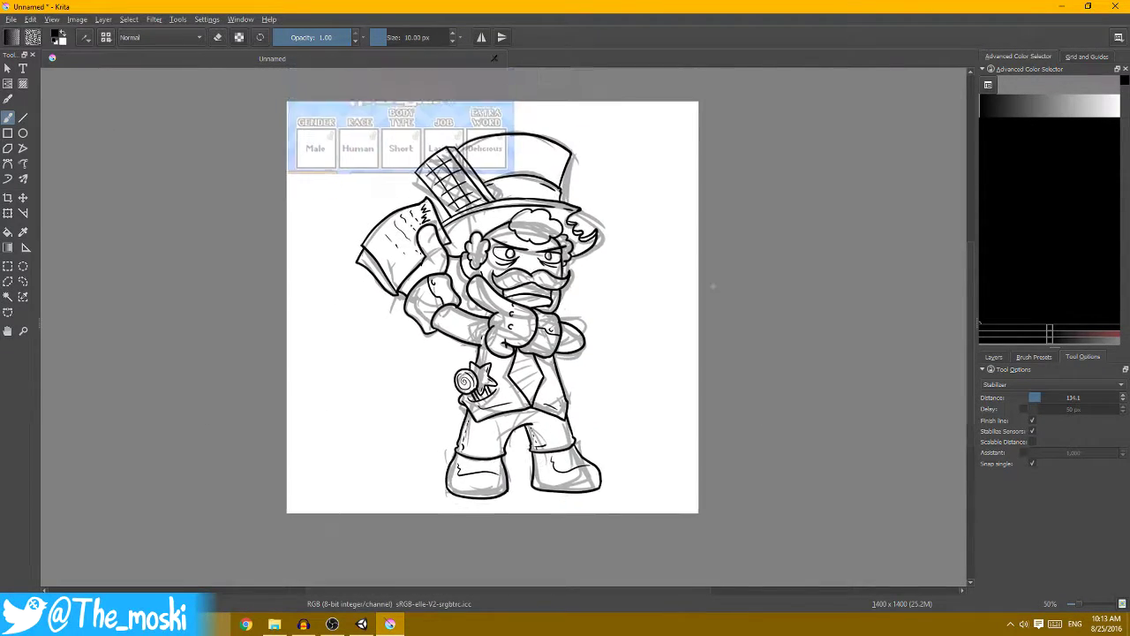
scroll(713, 285, up, 2)
scroll(676, 245, up, 2)
scroll(618, 229, up, 1)
scroll(511, 201, up, 1)
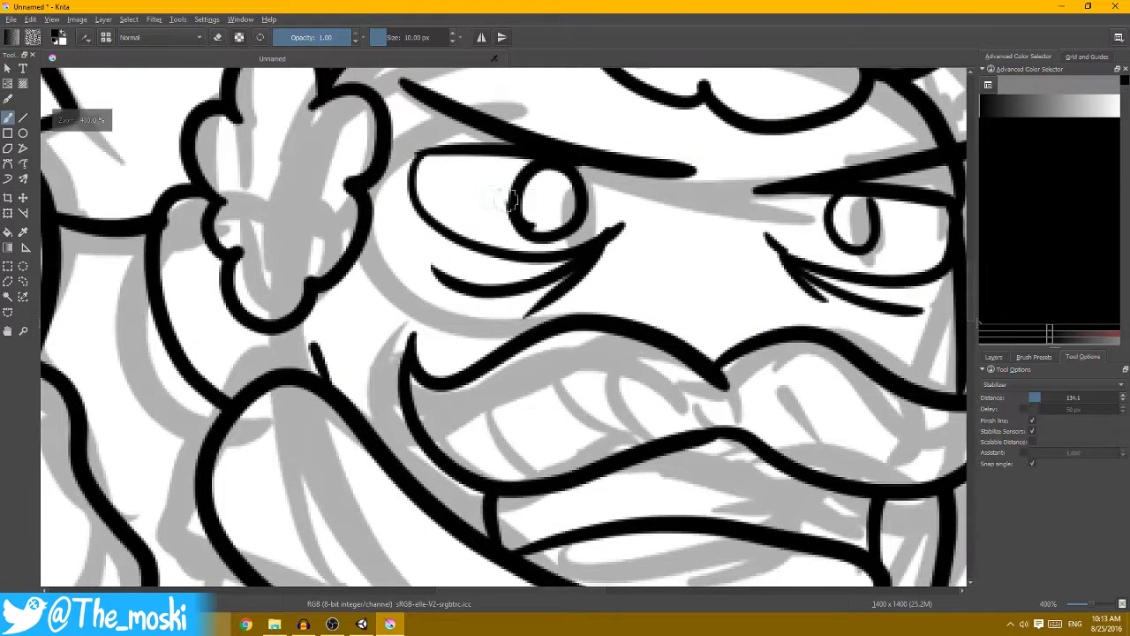
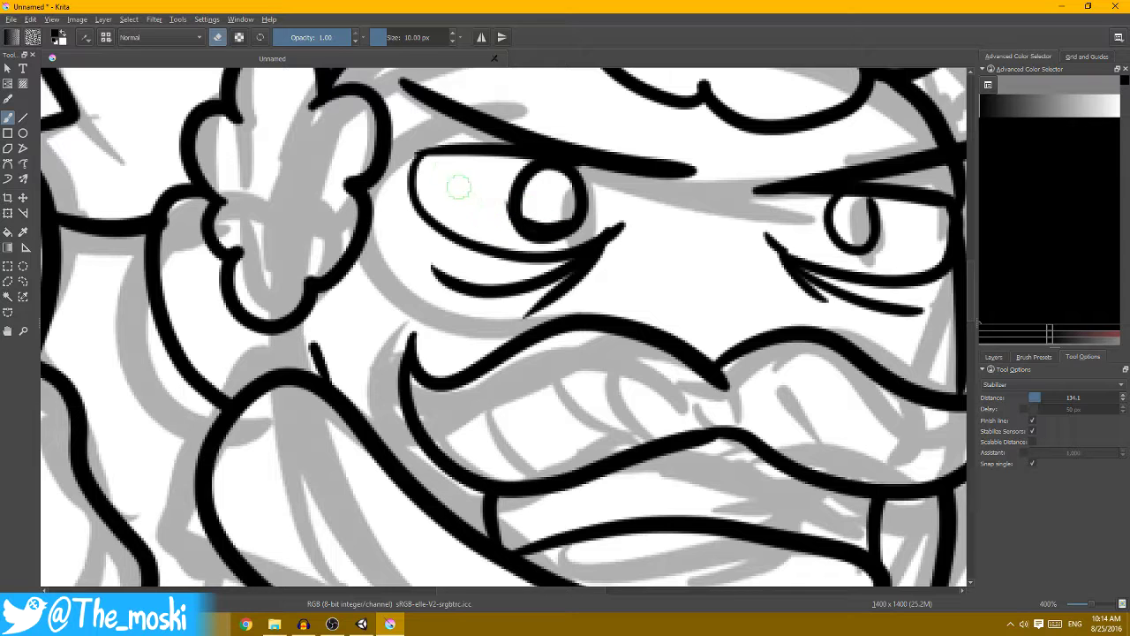
- Draw the left edge of the eye outline, undoing the misdrawn stroke
mouse_move(420, 155)
mouse_down()
mouse_move(443, 223)
mouse_move(414, 173)
mouse_move(433, 221)
mouse_up()
key(ctrl+z)
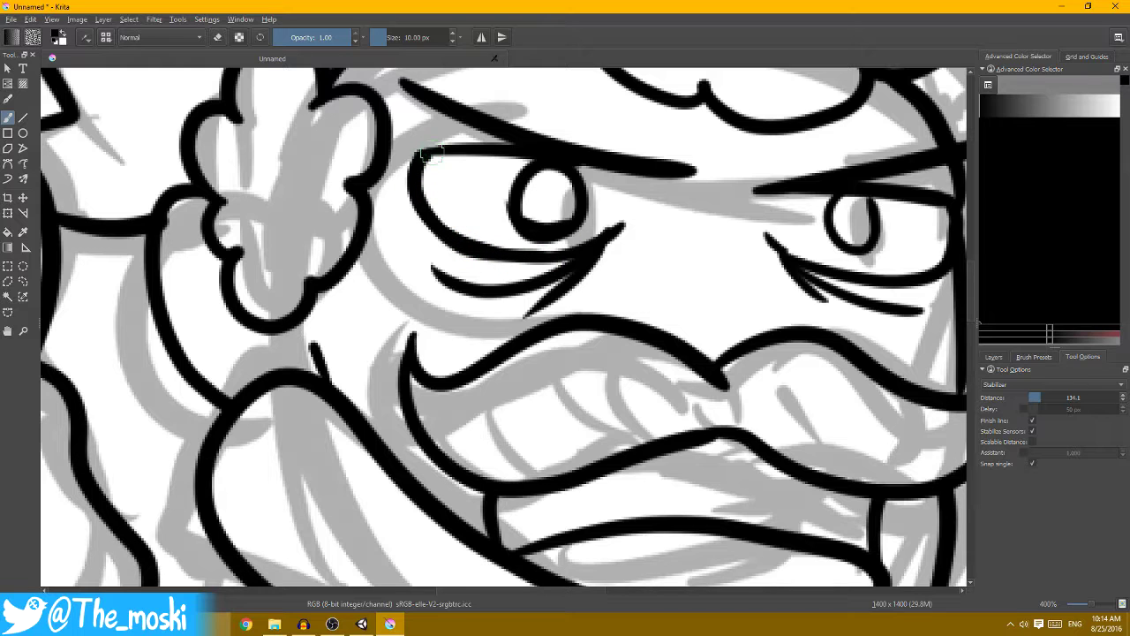
scroll(426, 154, down, 2)
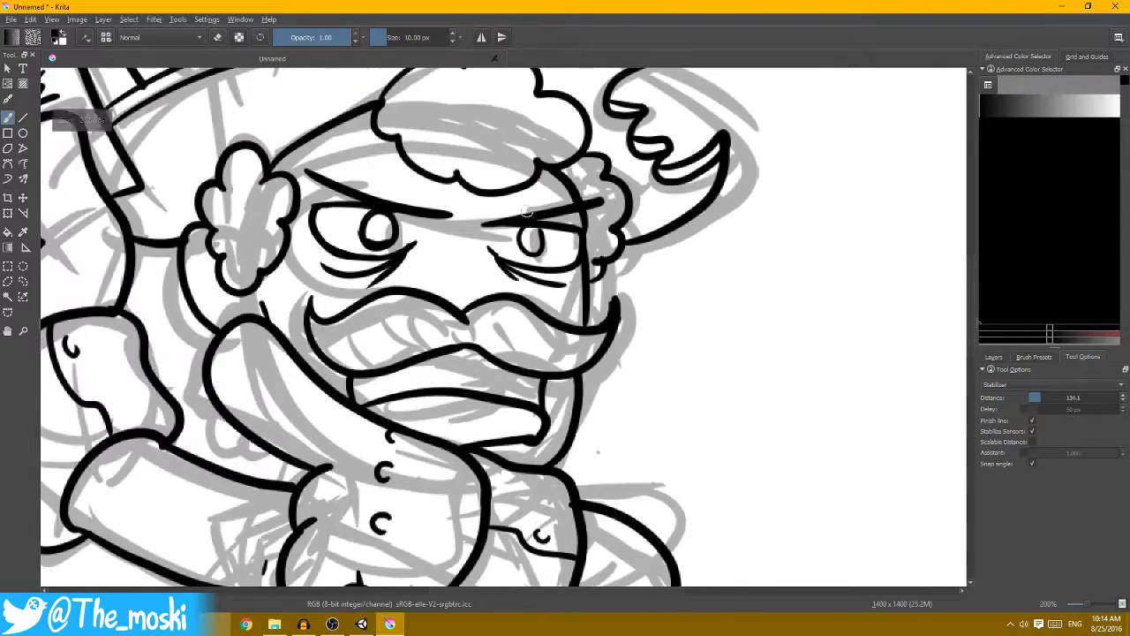
scroll(527, 210, up, 1)
scroll(526, 210, up, 1)
- Redraw the curved nose line on the face and zoom back out
mouse_move(486, 195)
mouse_down()
mouse_move(521, 305)
mouse_move(461, 208)
mouse_up()
key(ctrl+z)
scroll(461, 209, down, 4)
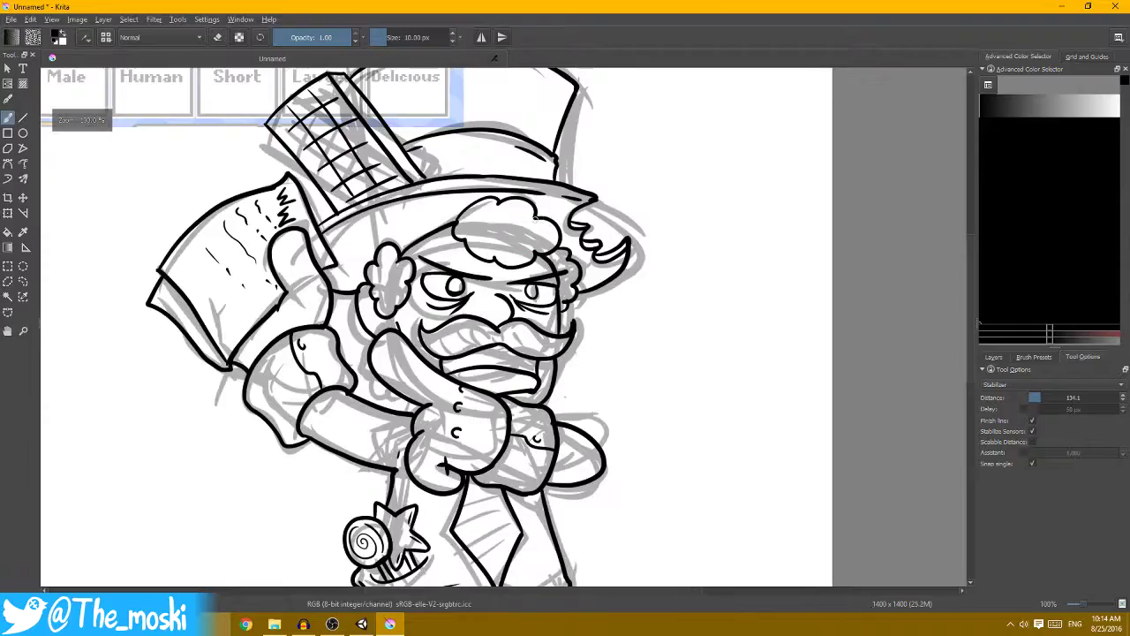
scroll(536, 215, down, 2)
- Hide the grey sketch Layer 4 and the pasted reference Layer 3
click(994, 357)
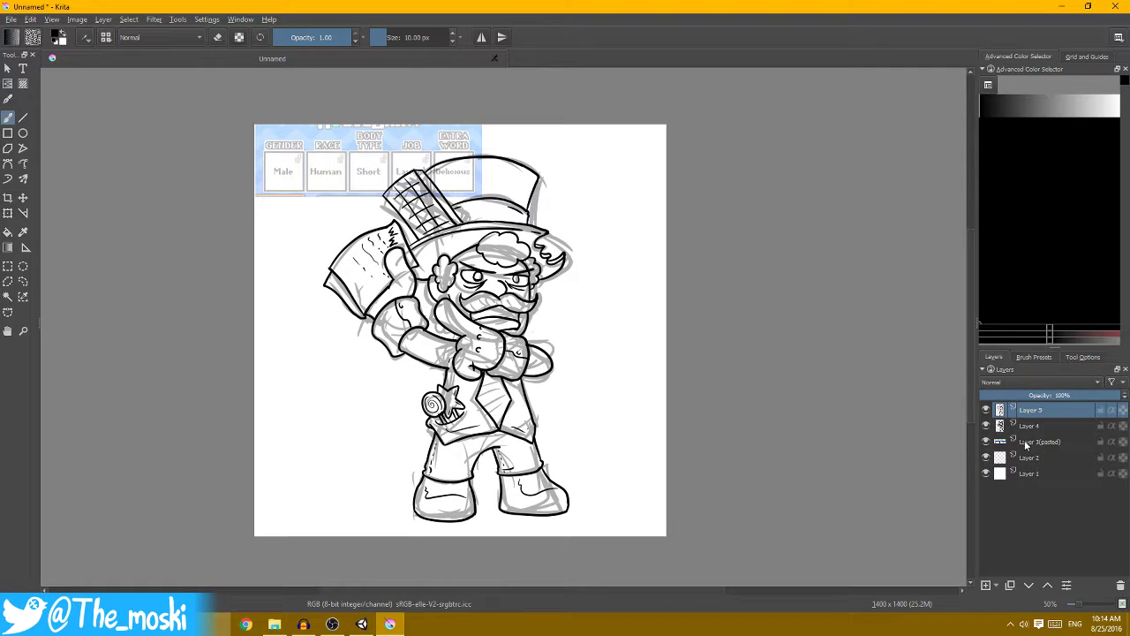
click(985, 425)
click(986, 441)
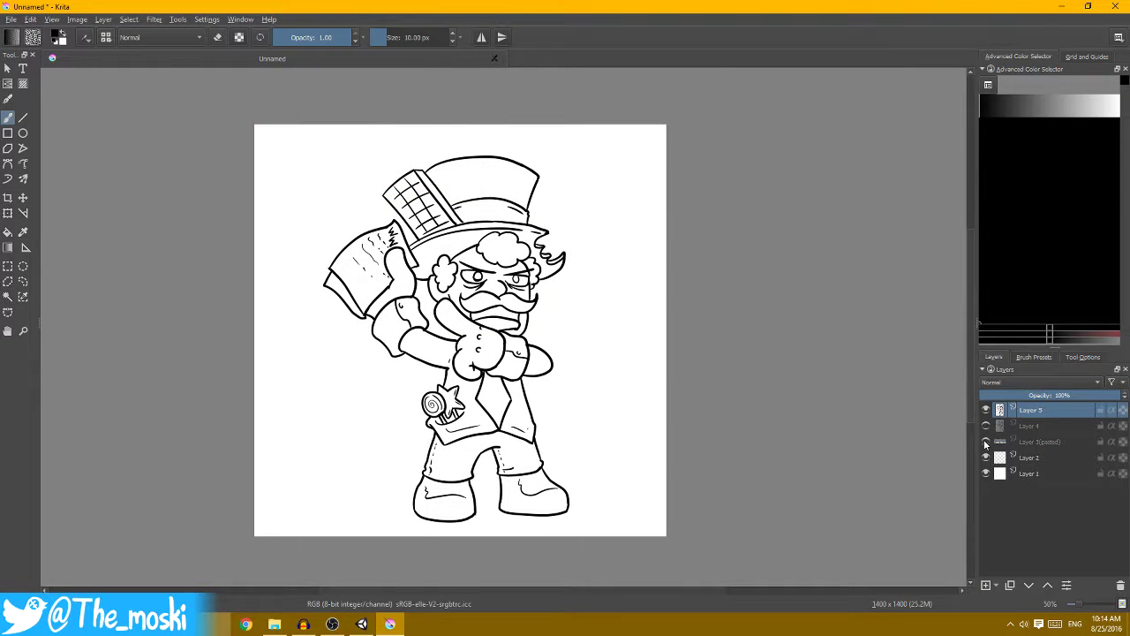
key(plus)
key(minus)
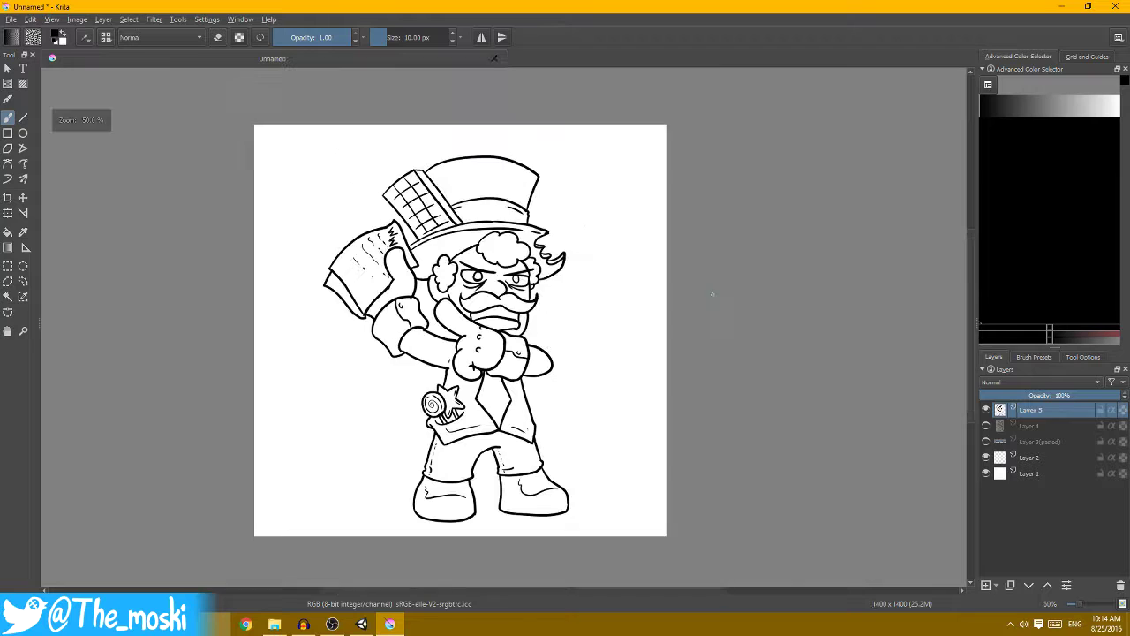
- Add a new empty Layer 6 for colours and pick a brown colour
key(t)
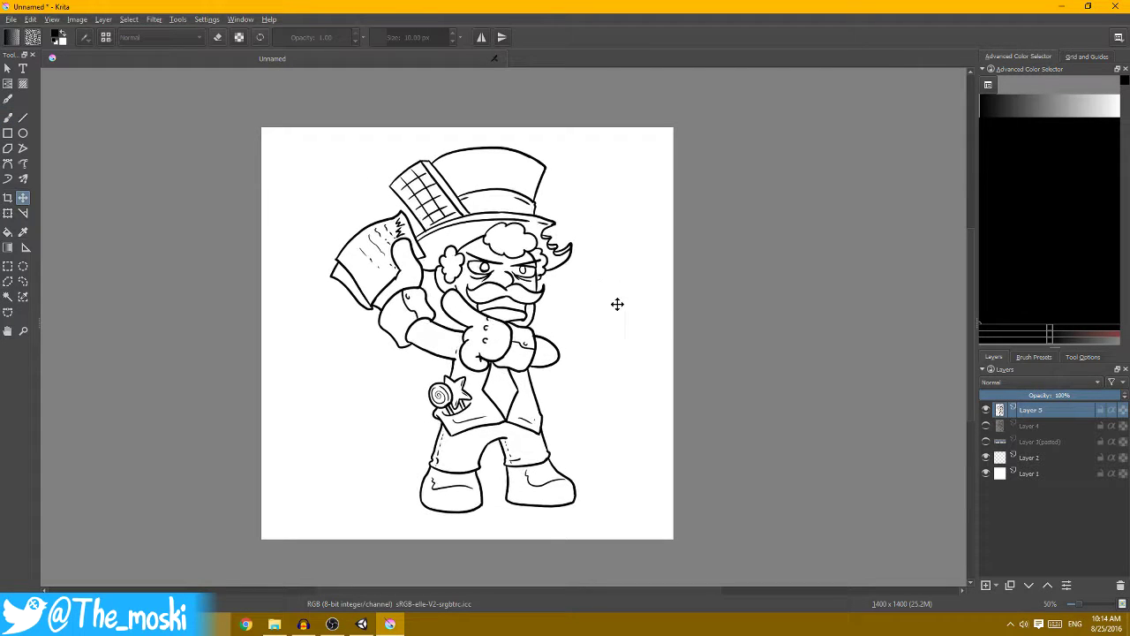
key(Insert)
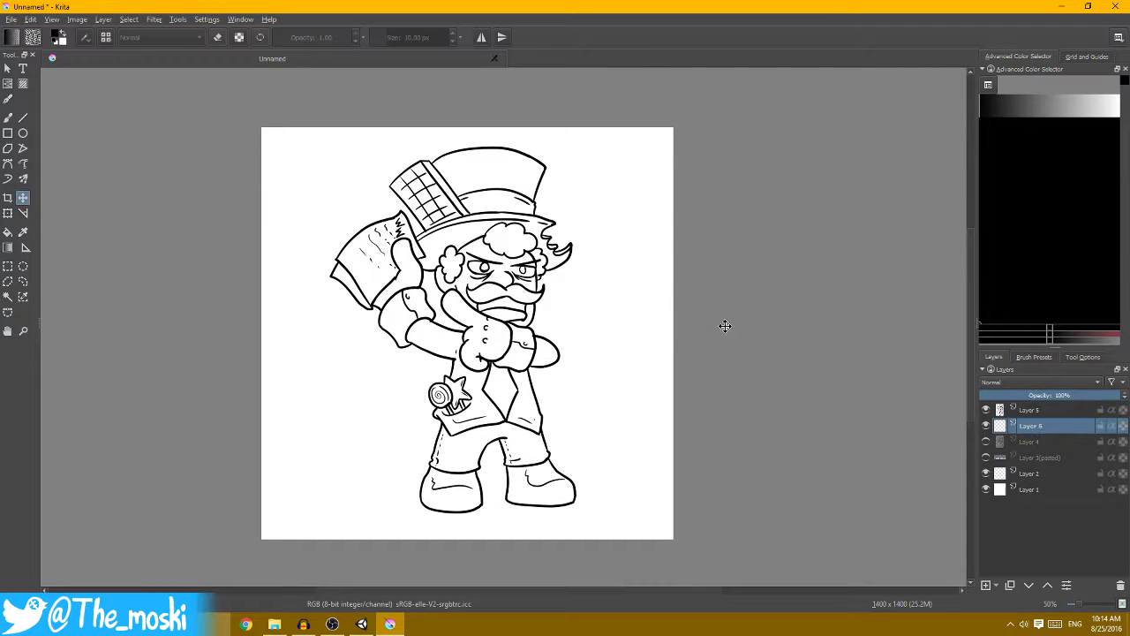
key(plus)
key(plus)
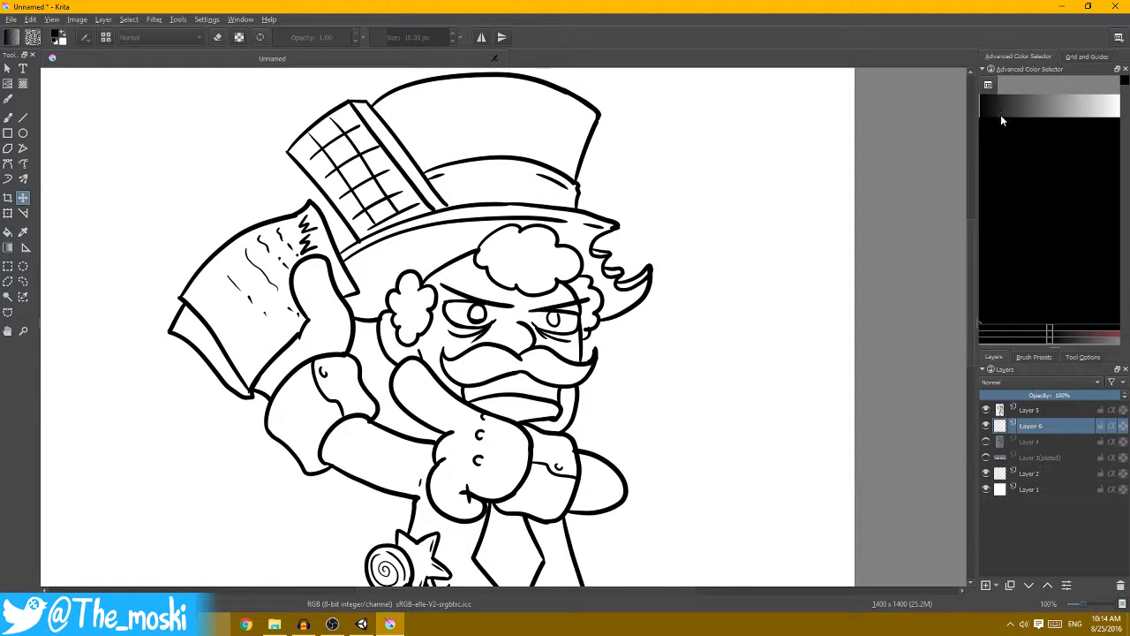
click(1010, 106)
click(985, 238)
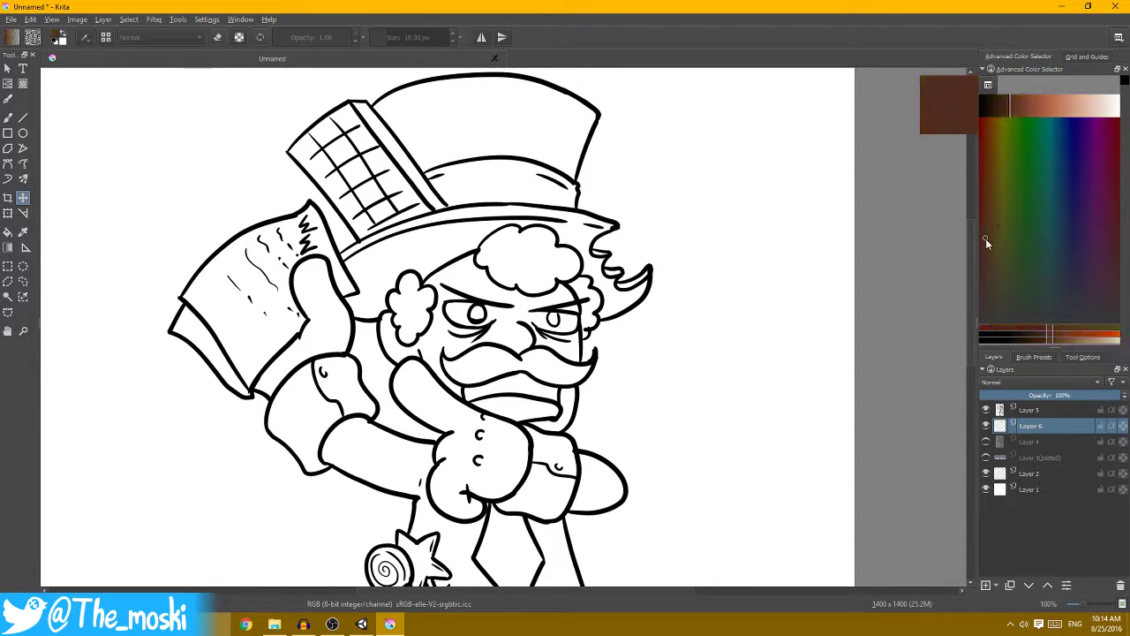
- Make Layer 5 active with a black brush, zoomed to 200% on the tie
key(plus)
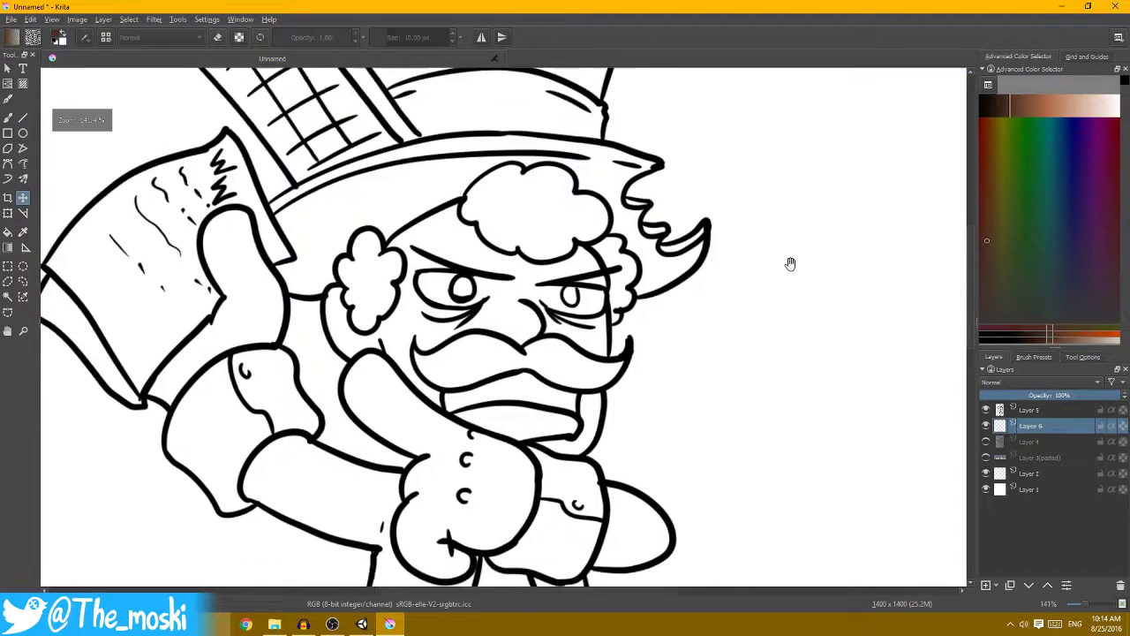
scroll(769, 239, down, 2)
key(plus)
key(plus)
key(Page_Up)
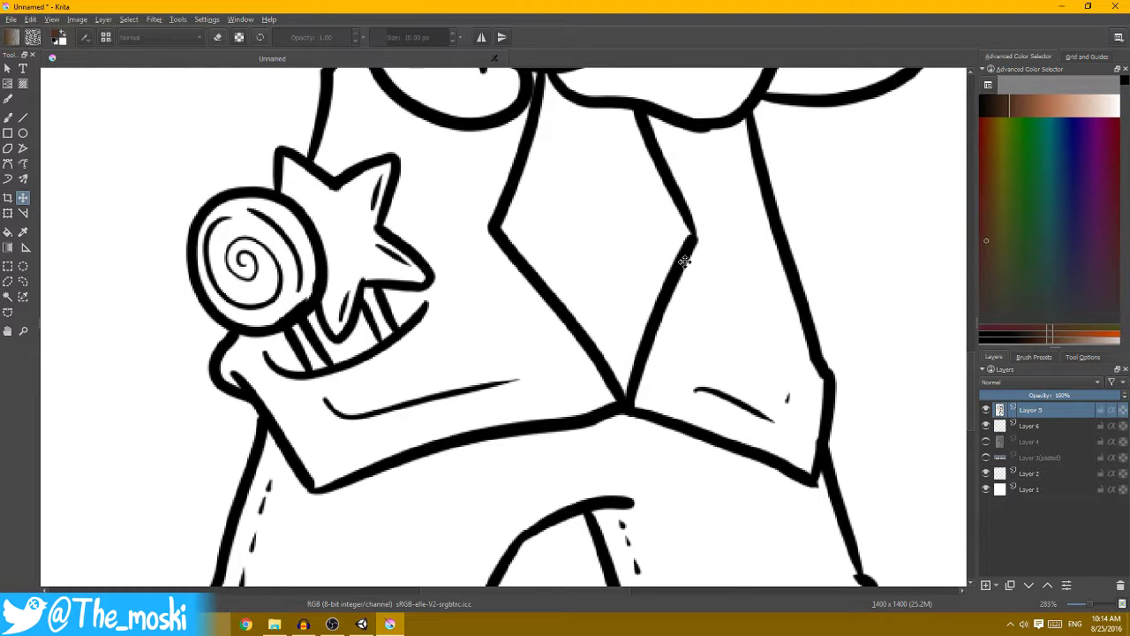
key(b)
ctrl+click(689, 246)
key(plus)
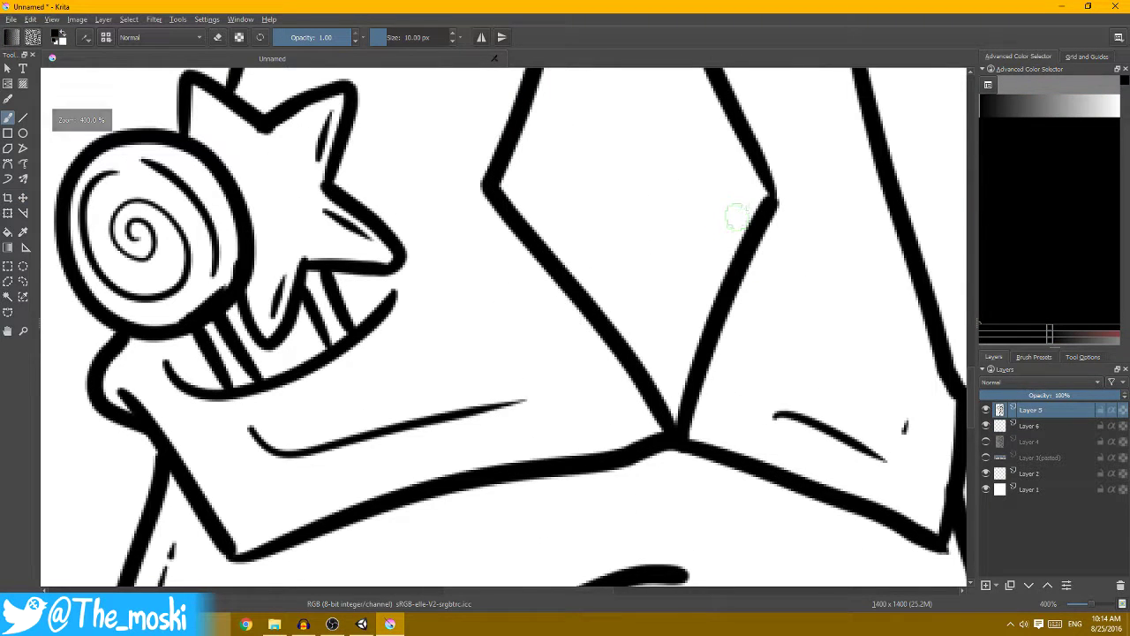
key(1)
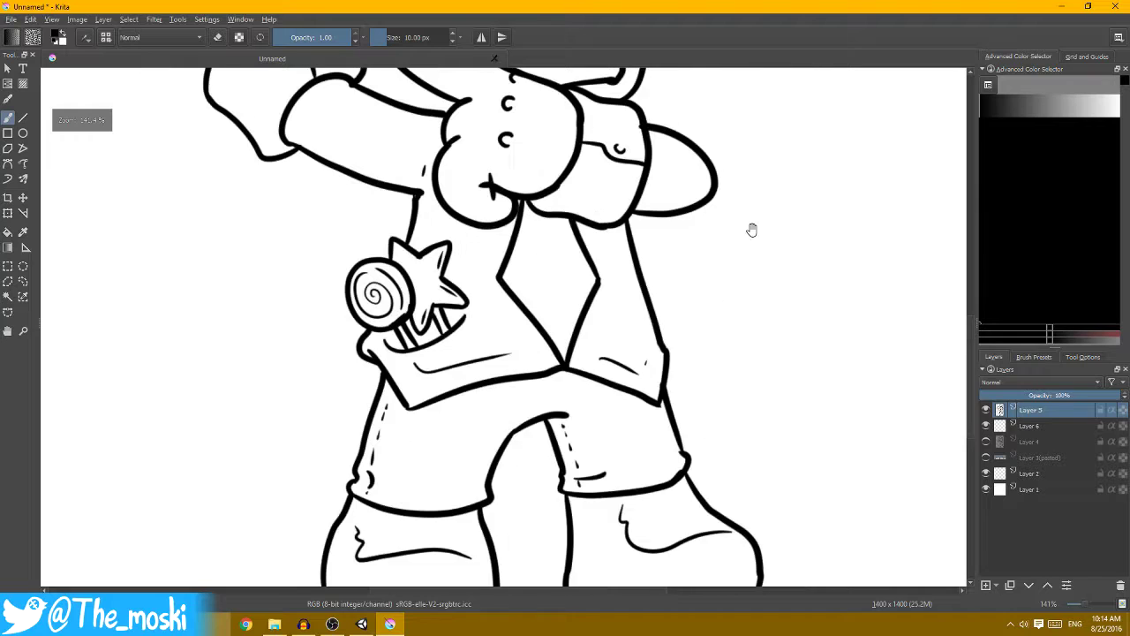
key(plus)
key(plus)
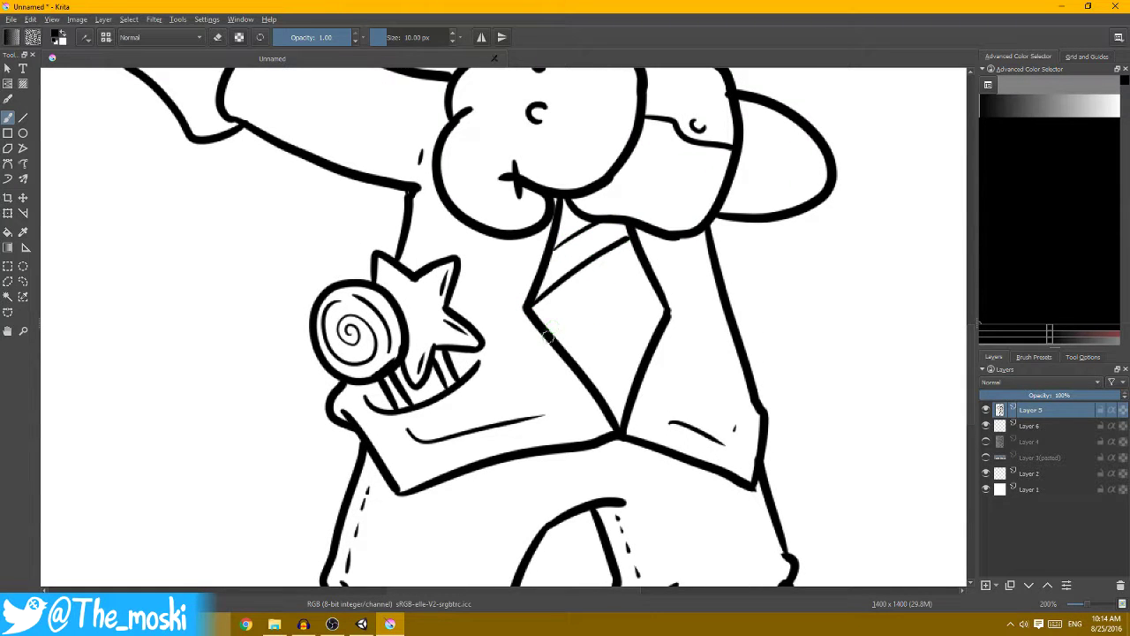
- Draw a diagonal stripe across the tie
drag(547, 335, 637, 276)
key(minus)
key(minus)
key(minus)
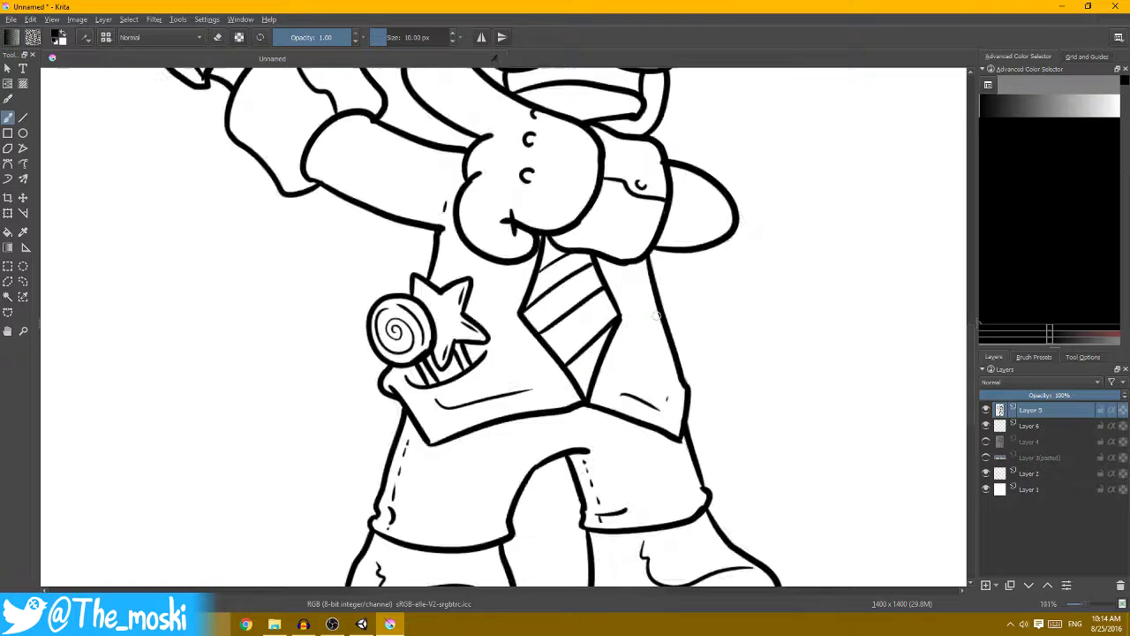
key(minus)
key(plus)
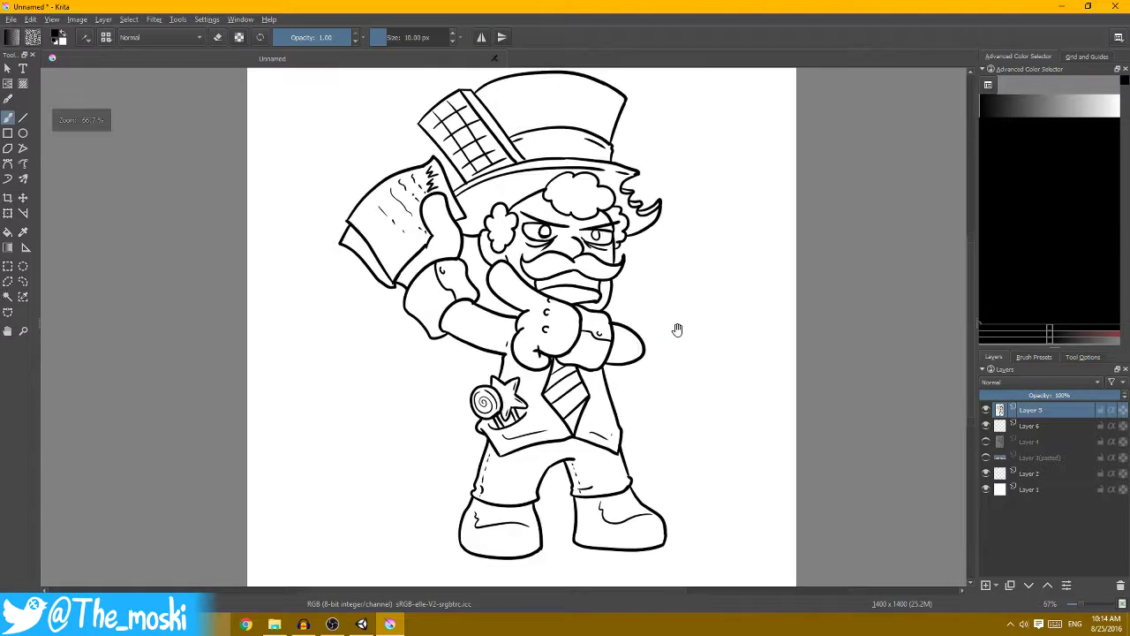
- Make Layer 6 active and switch to the Fill tool
key(Page_Down)
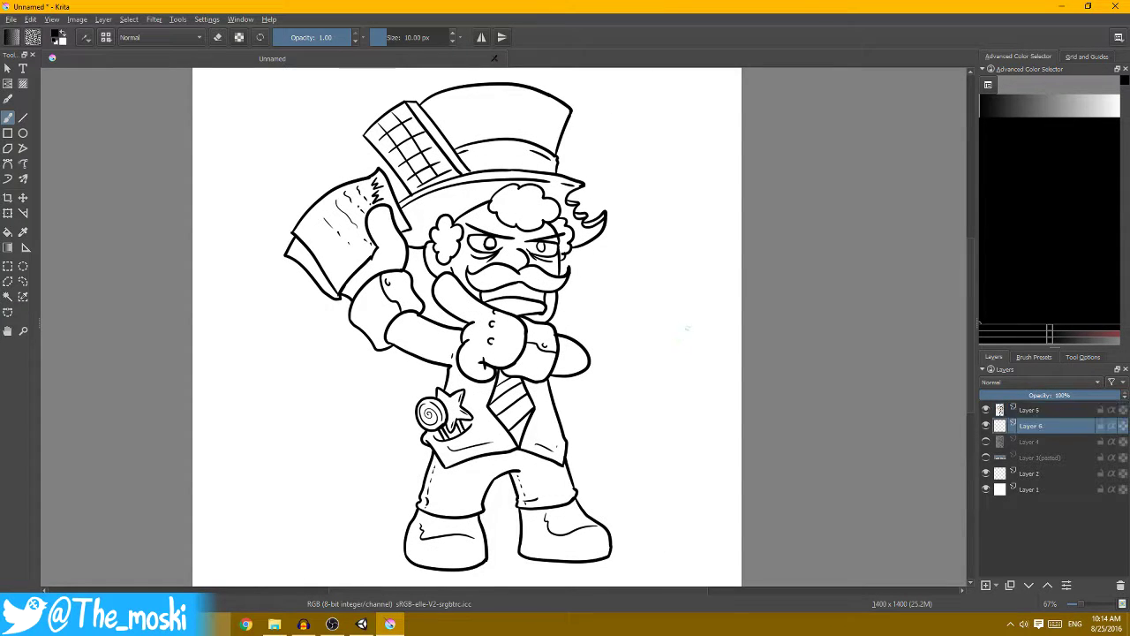
drag(693, 255, 664, 261)
key(minus)
key(f)
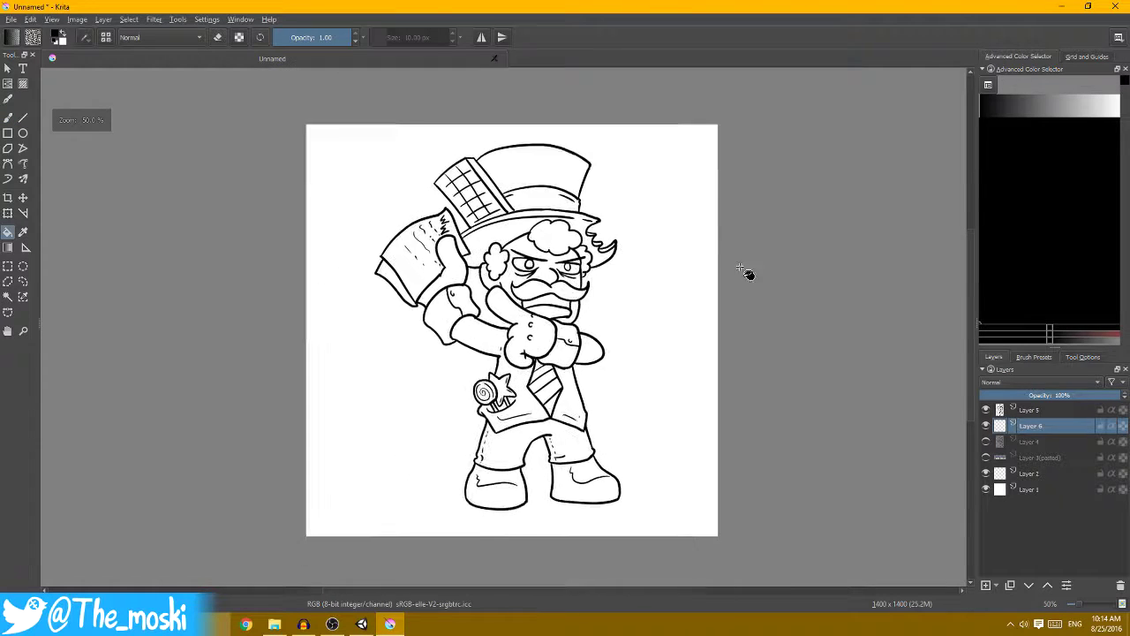
key(plus)
- Pick light blue and fill the left and right hair clouds
mouse_move(1020, 106)
mouse_down()
mouse_move(1099, 115)
mouse_move(1076, 111)
mouse_up()
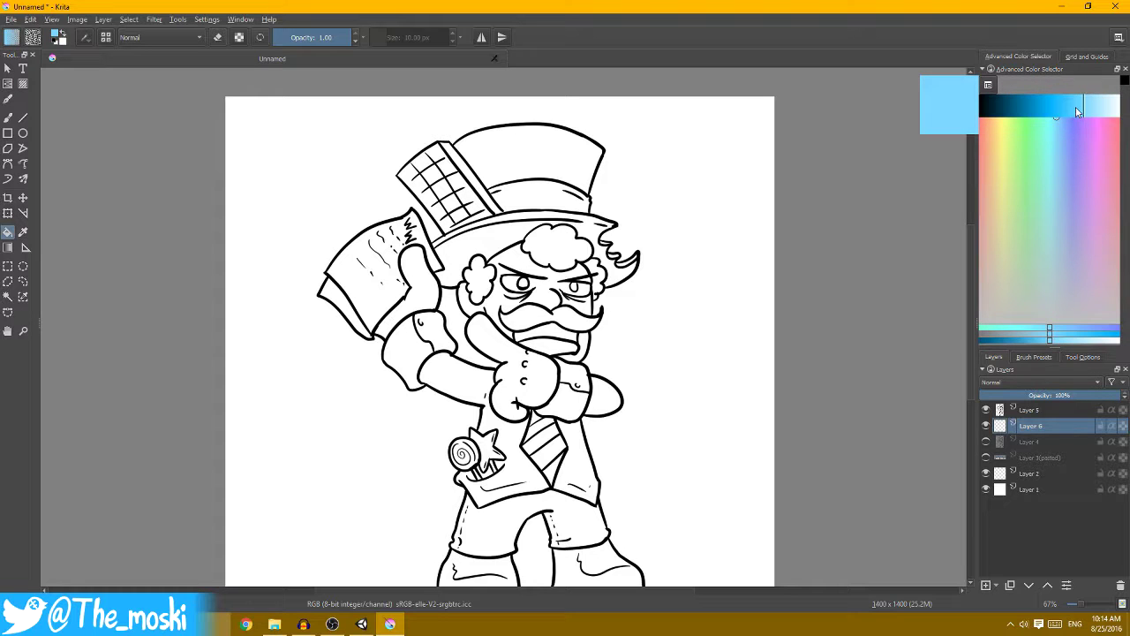
drag(1052, 130, 1054, 108)
scroll(629, 221, up, 2)
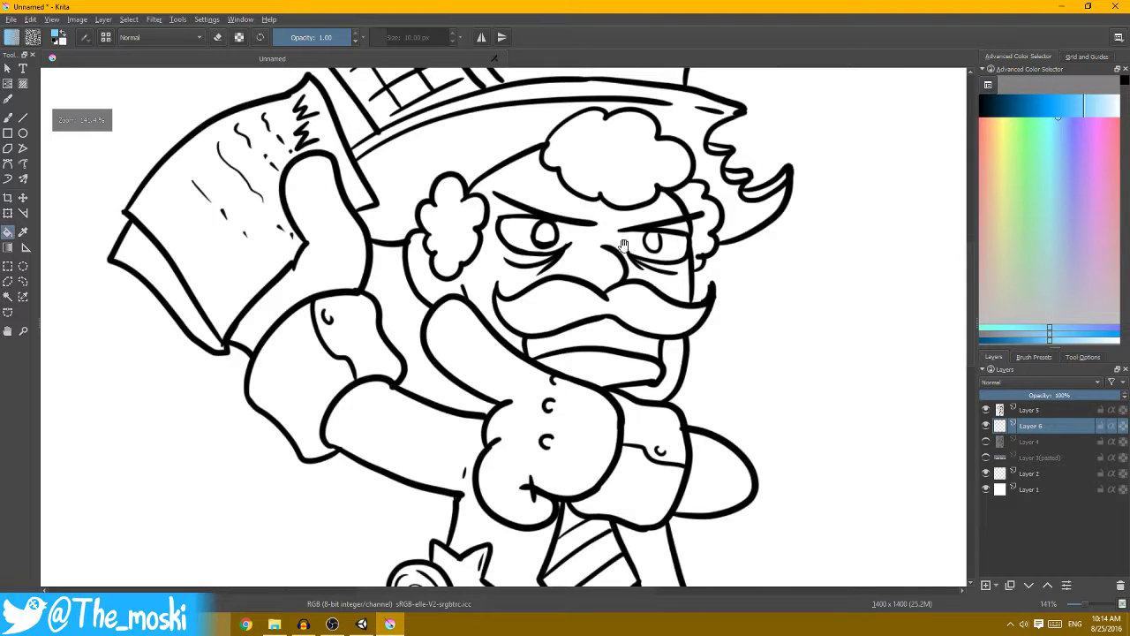
scroll(629, 221, up, 1)
click(628, 206)
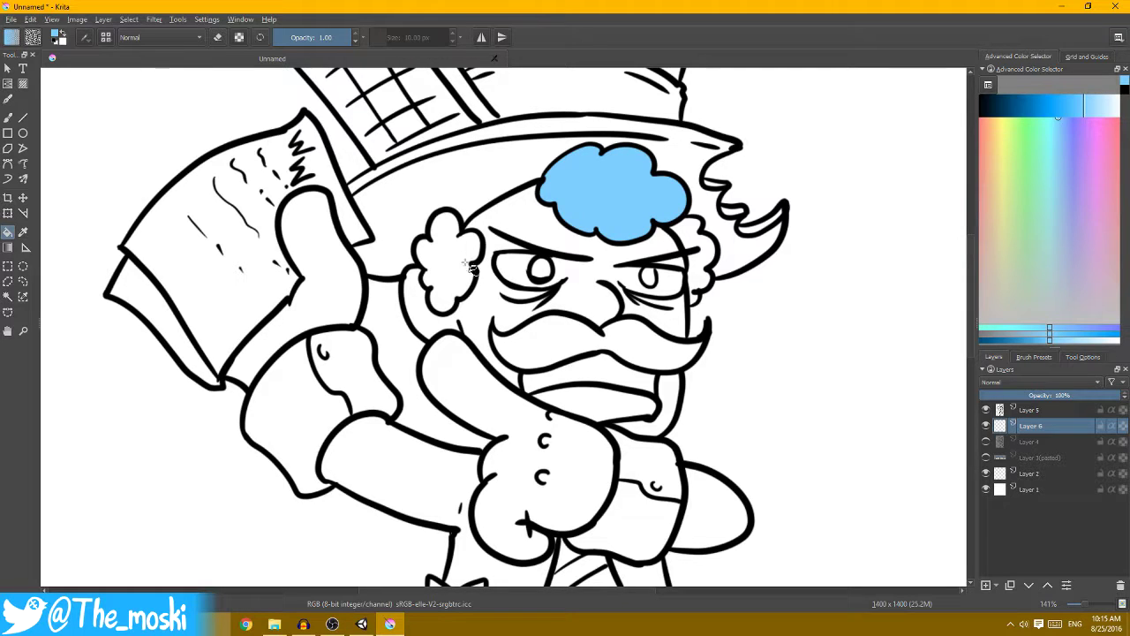
key(ctrl+z)
click(468, 259)
click(682, 226)
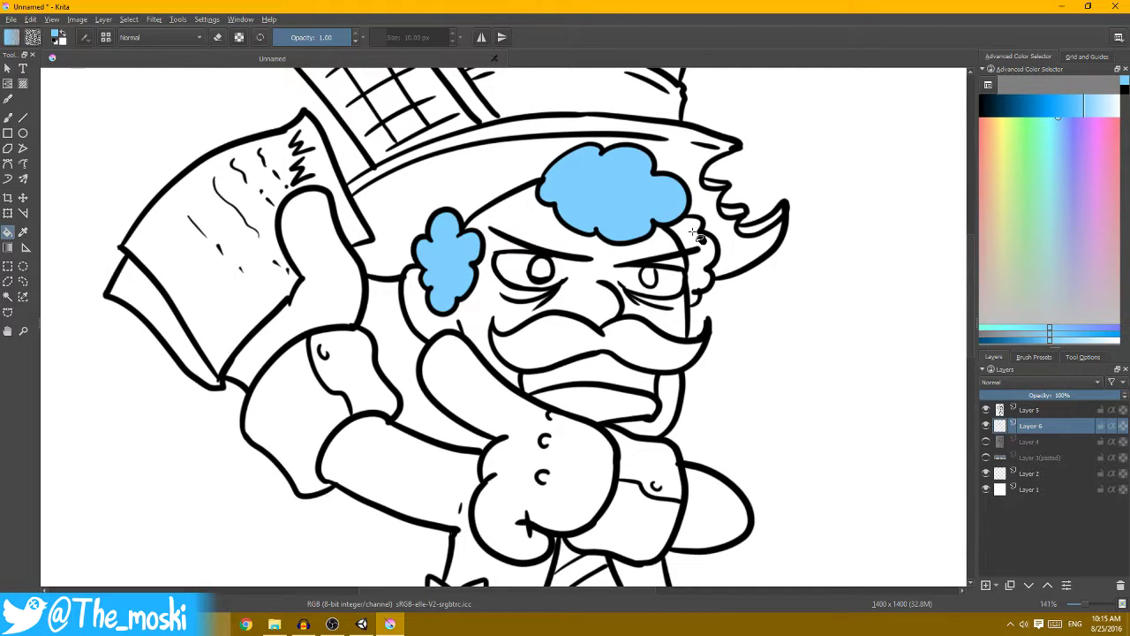
key(ctrl+z)
click(688, 233)
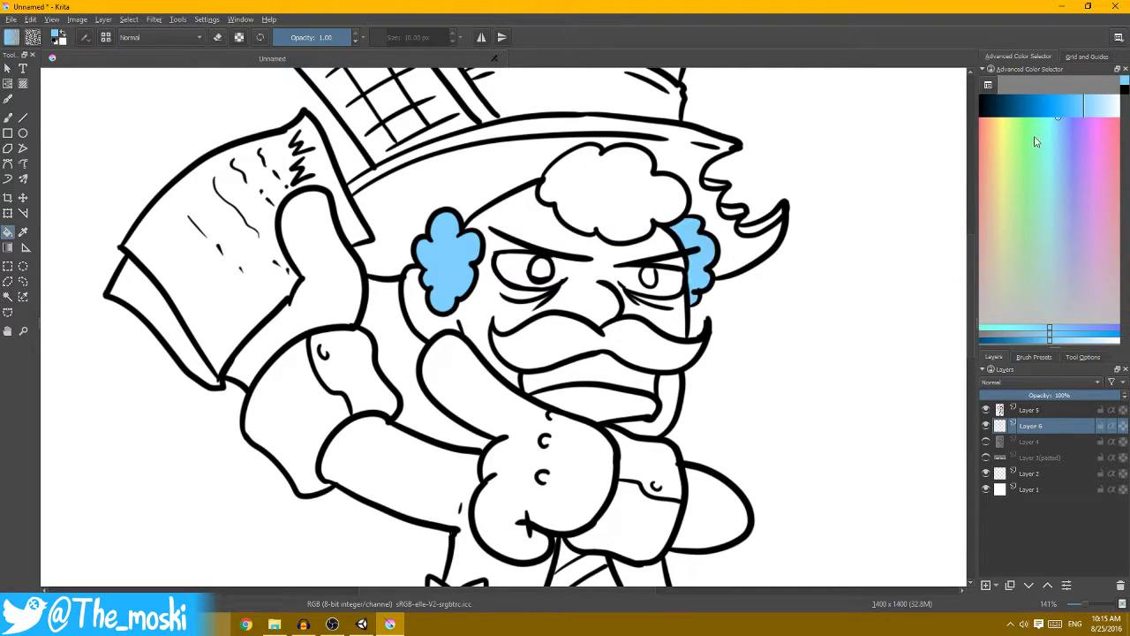
- Pick a pink shade and try filling the top hair cloud, then undo it
click(1105, 132)
click(1093, 116)
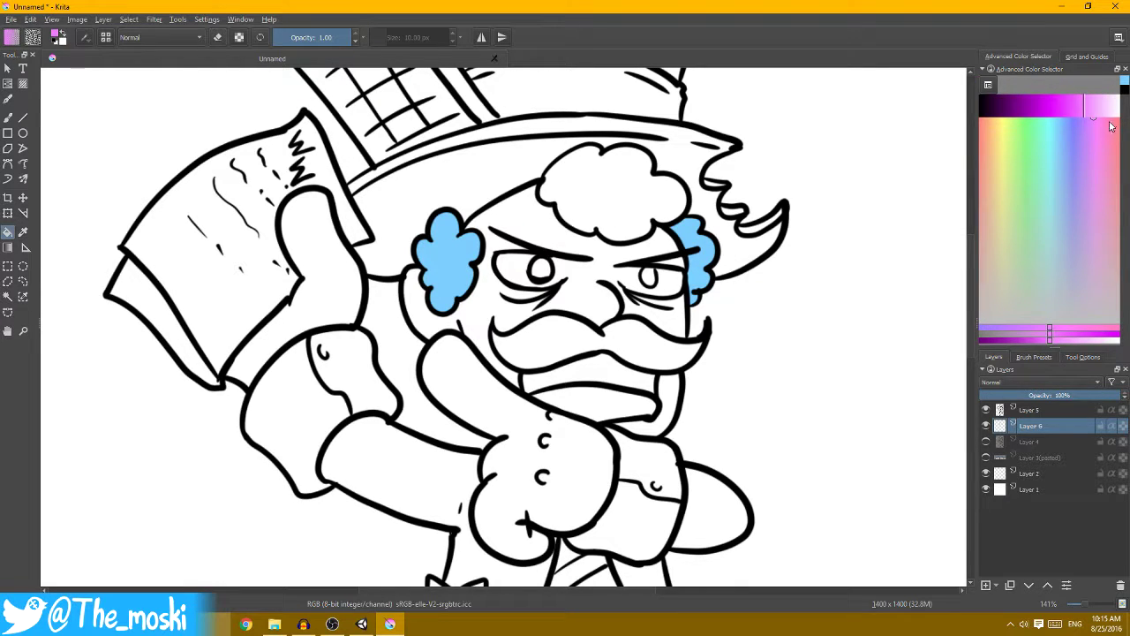
click(1099, 116)
click(626, 197)
key(minus)
key(minus)
key(minus)
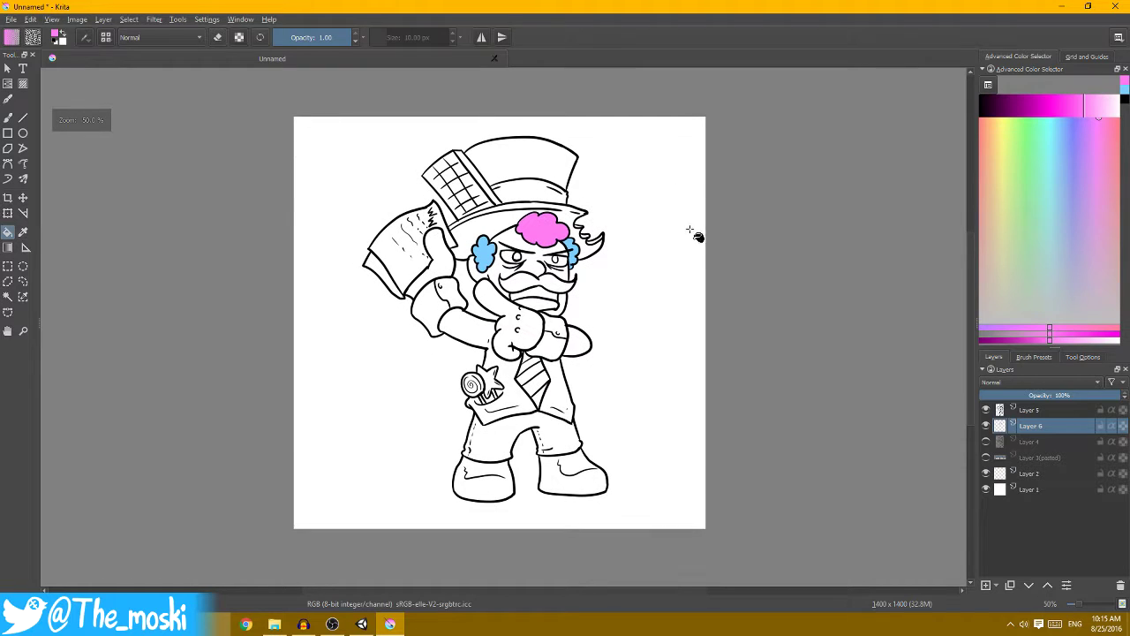
key(ctrl+z)
- Fill the top hair cloud pink on new Layer 7, then add Layer 8
key(Insert)
click(561, 234)
key(1)
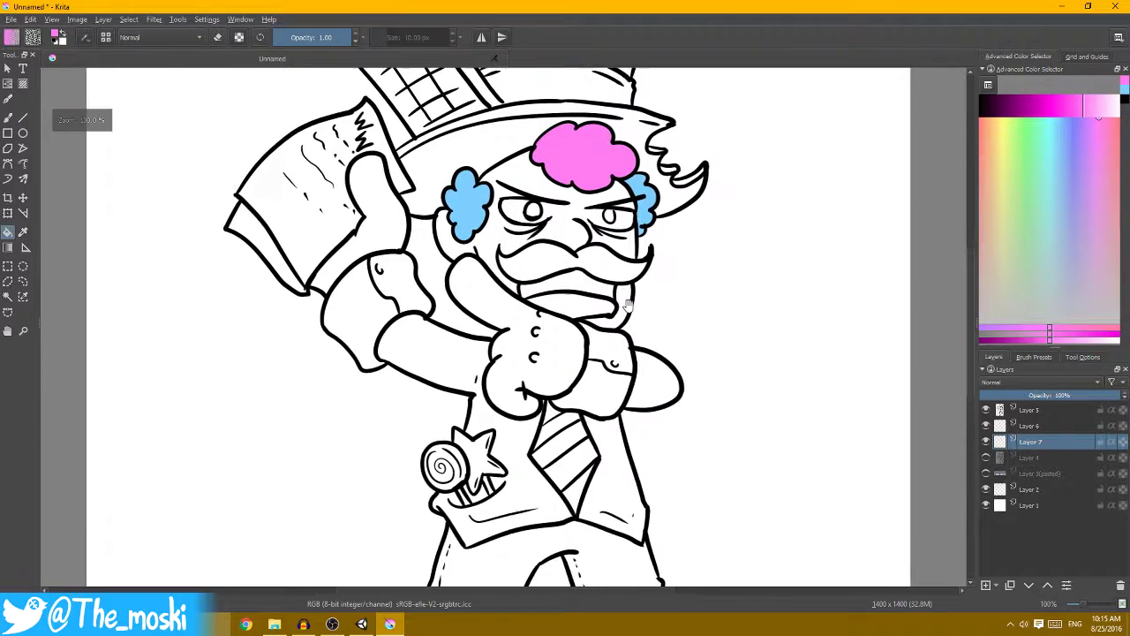
click(641, 293)
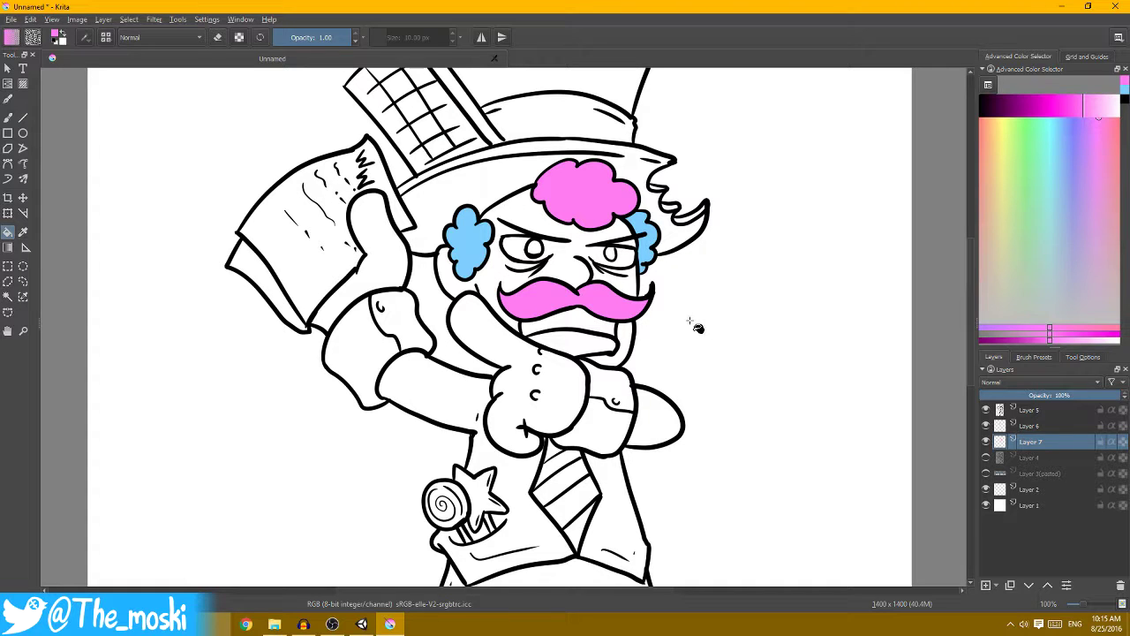
key(ctrl+z)
scroll(702, 291, down, 1)
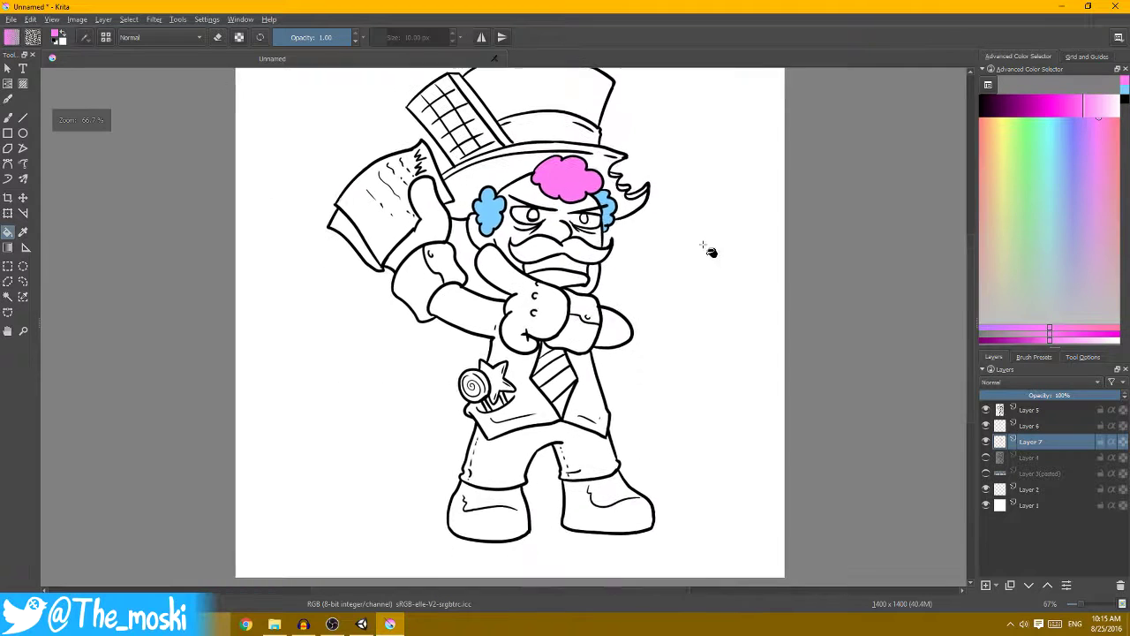
scroll(733, 238, up, 2)
key(Insert)
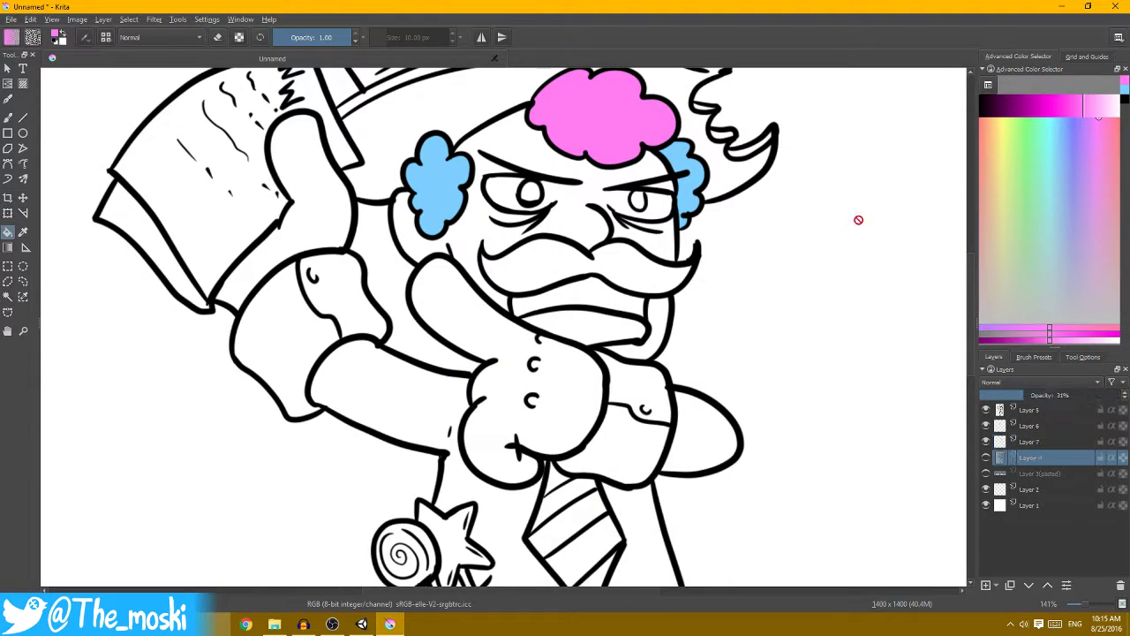
- Fill the mustache with solid dark red
click(1017, 166)
key(ctrl+plus)
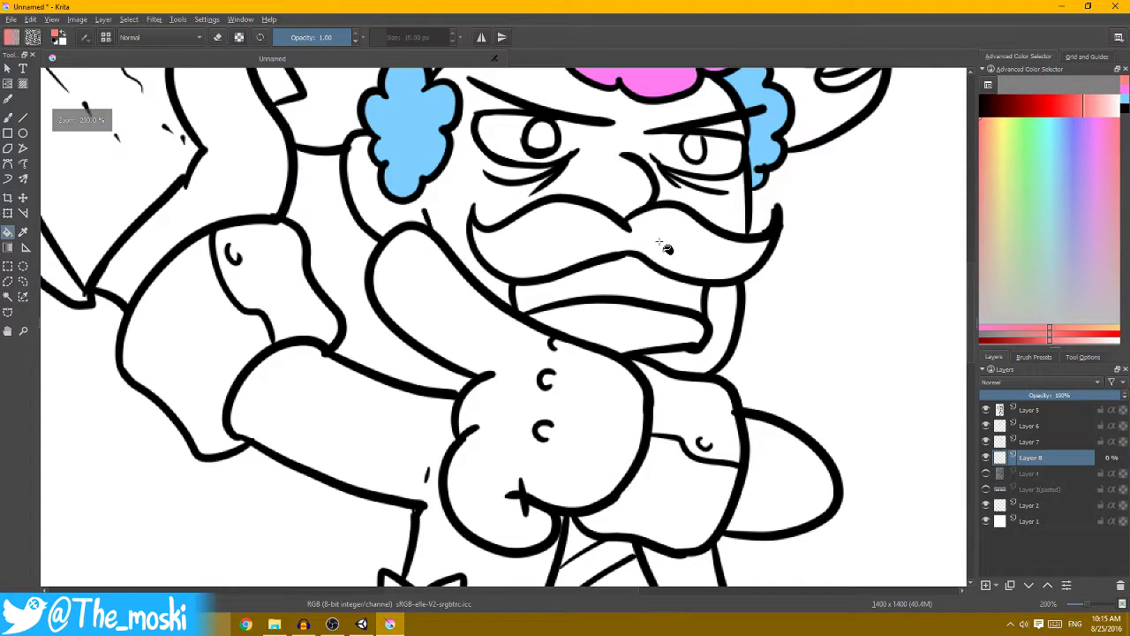
click(653, 261)
drag(1042, 107, 1009, 147)
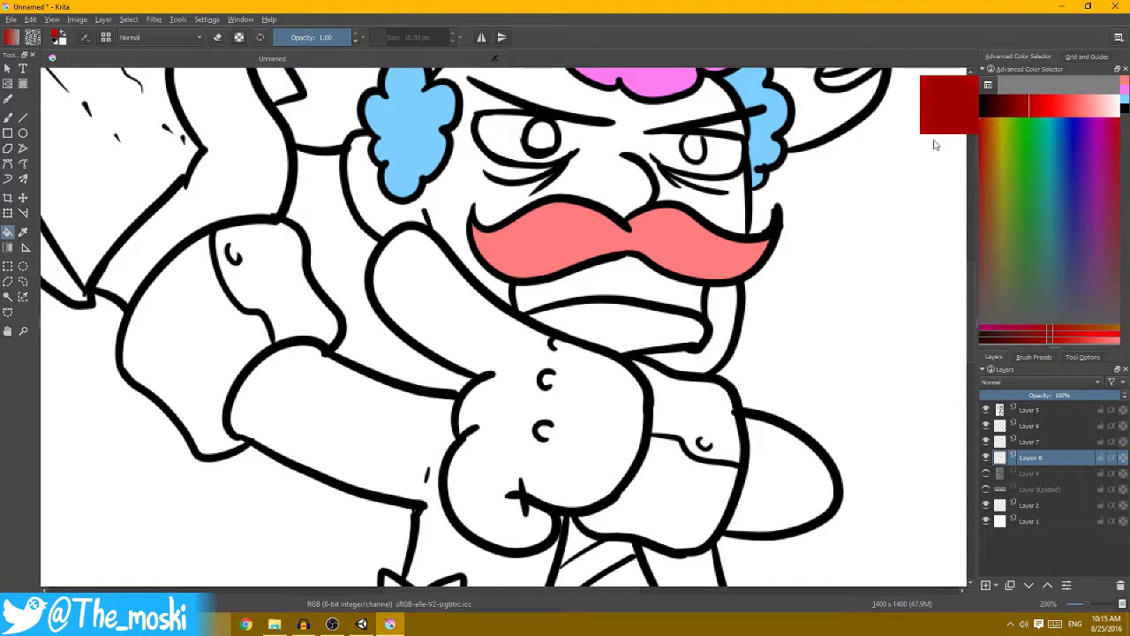
key(ctrl+z)
click(644, 256)
key(ctrl+plus)
- Try near-white brush stripes on the mustache, then undo them
key(b)
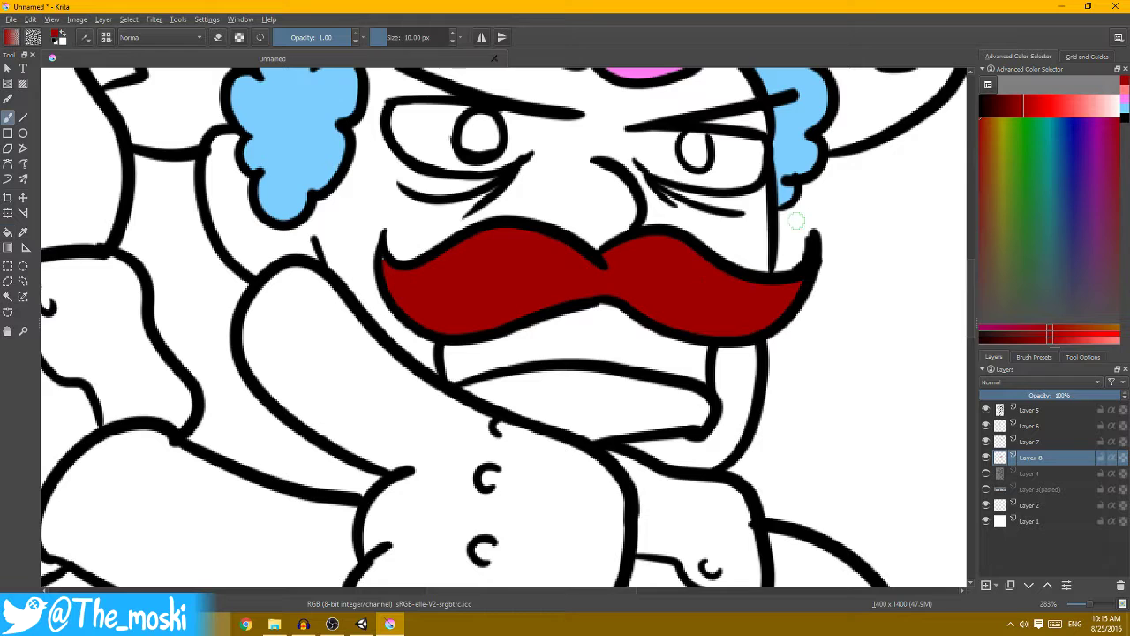
click(1101, 113)
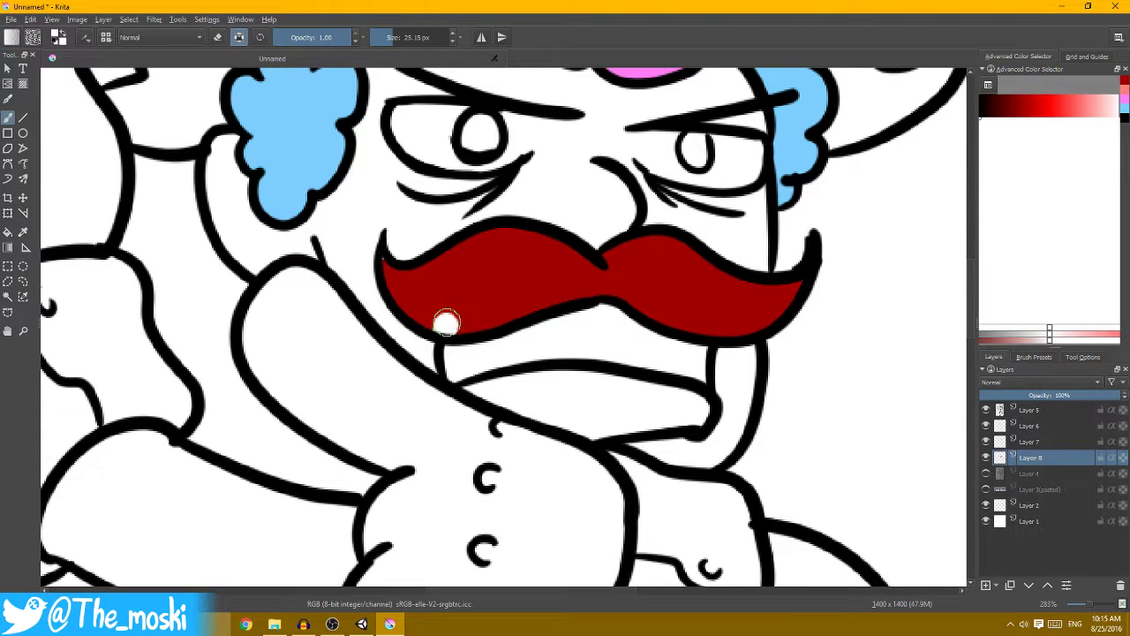
drag(439, 324, 454, 252)
drag(495, 331, 525, 232)
key(ctrl+z)
key(ctrl+z)
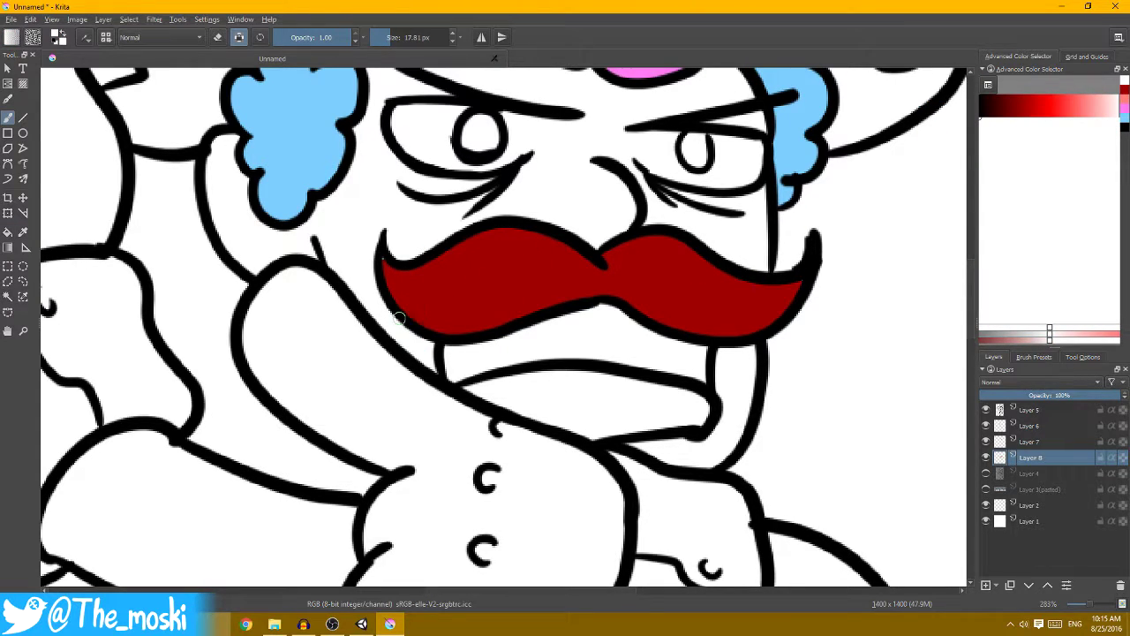
- Paint curved white stripes across the mustache's left, middle and right sides
drag(399, 318, 446, 252)
drag(455, 332, 488, 239)
drag(550, 316, 561, 237)
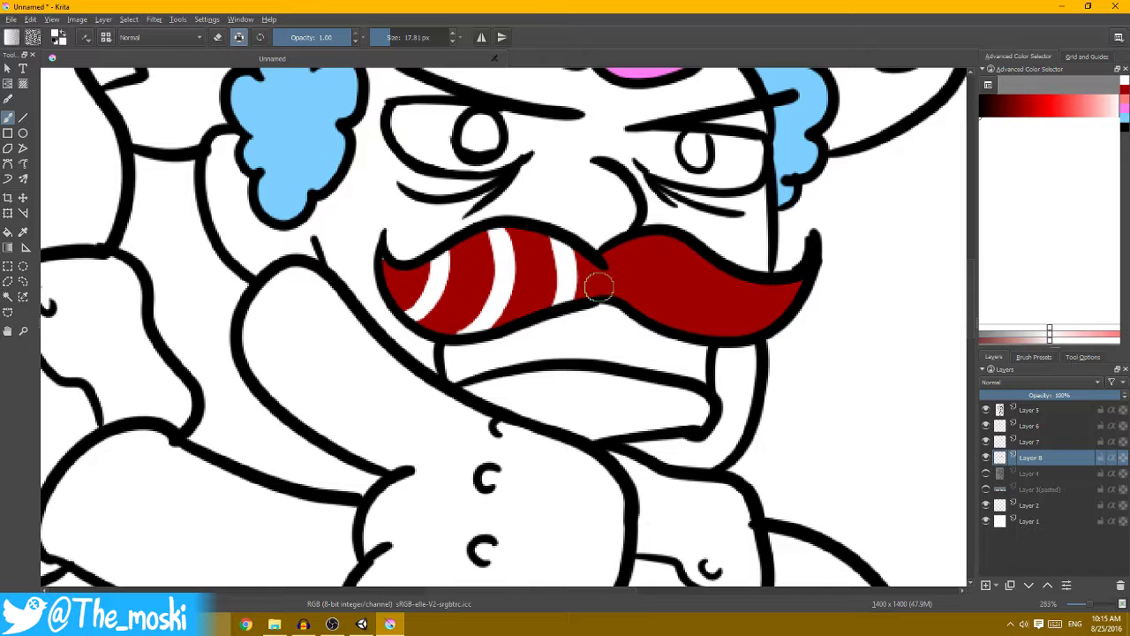
drag(596, 301, 610, 251)
drag(658, 321, 677, 237)
drag(728, 333, 720, 260)
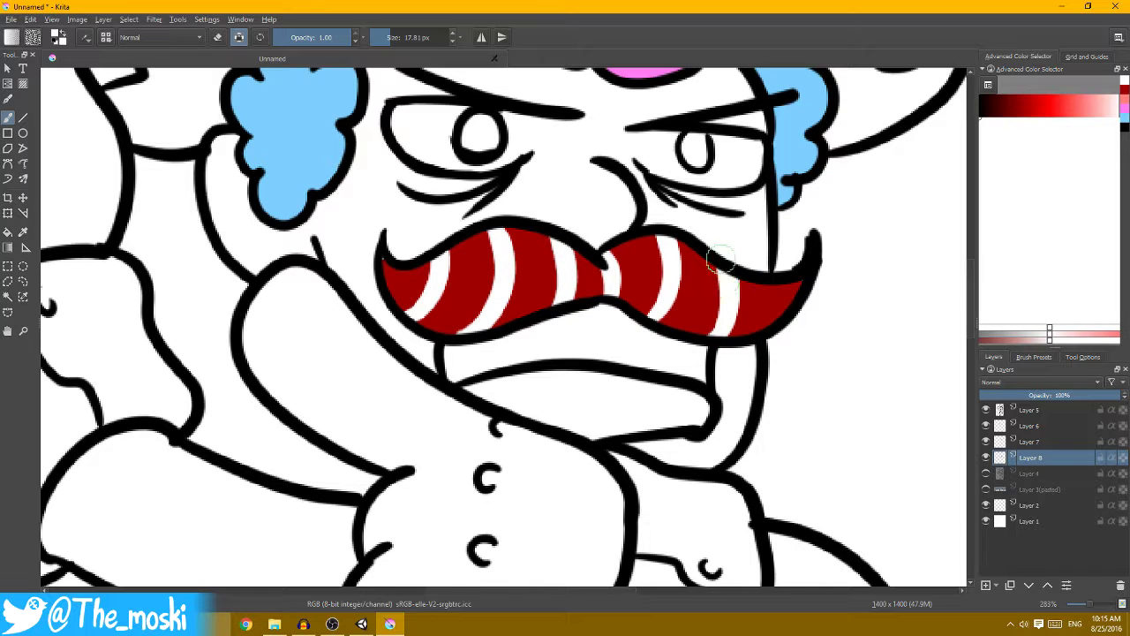
scroll(770, 334, down, 3)
scroll(750, 282, down, 3)
- On line-art Layer 5, pick a near-black purple and enlarge the brush to about 520 px
scroll(689, 282, up, 1)
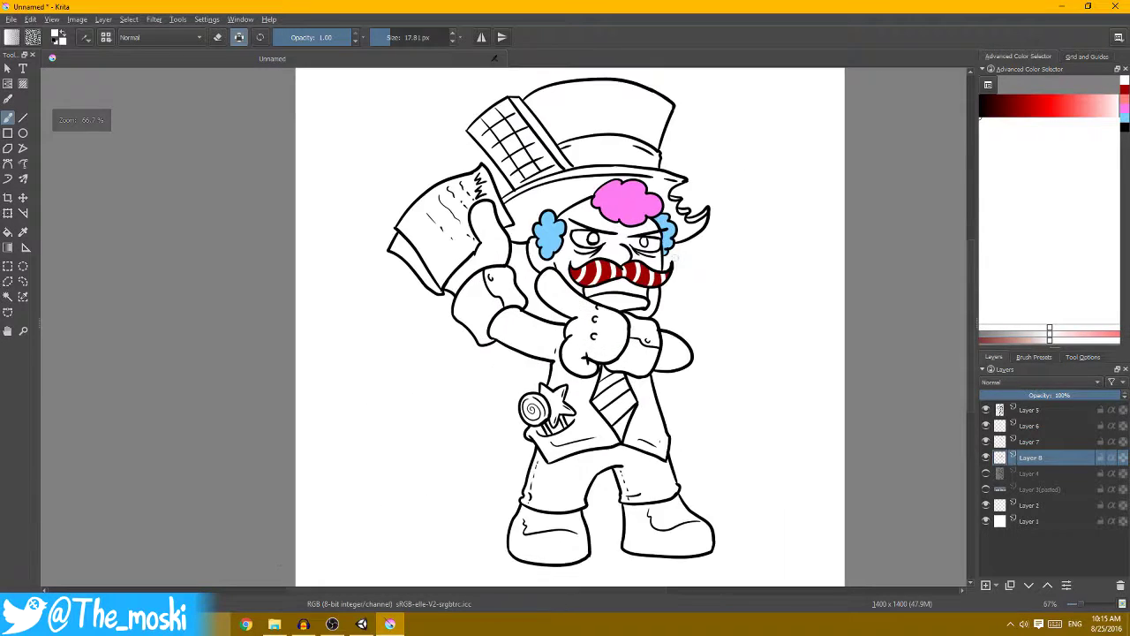
scroll(676, 281, up, 2)
ctrl+click(638, 277)
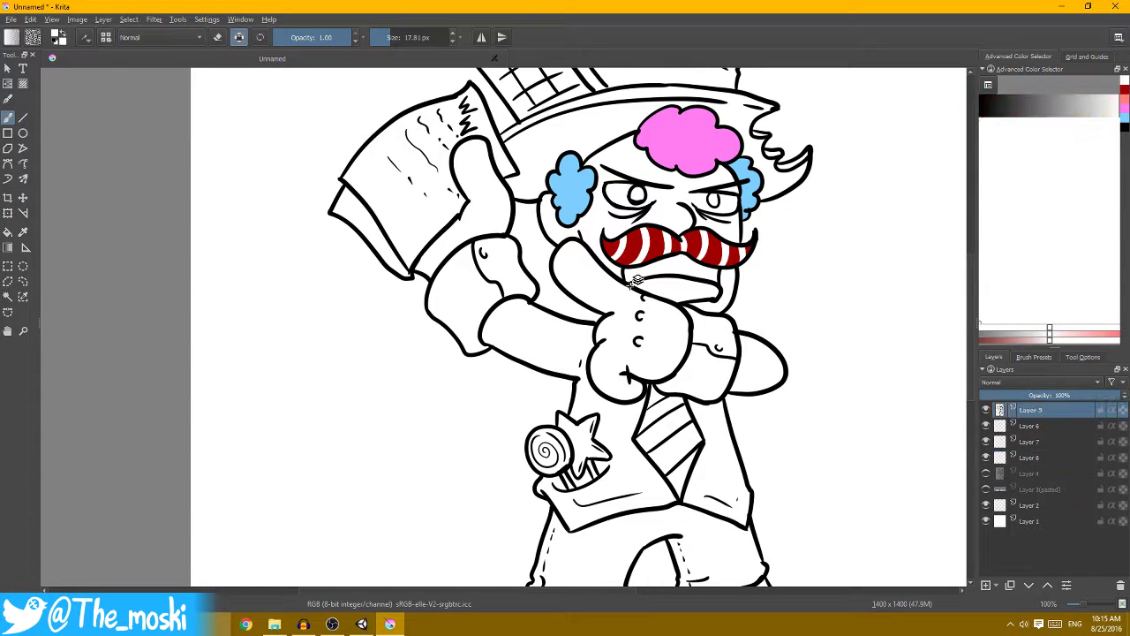
ctrl+click(688, 150)
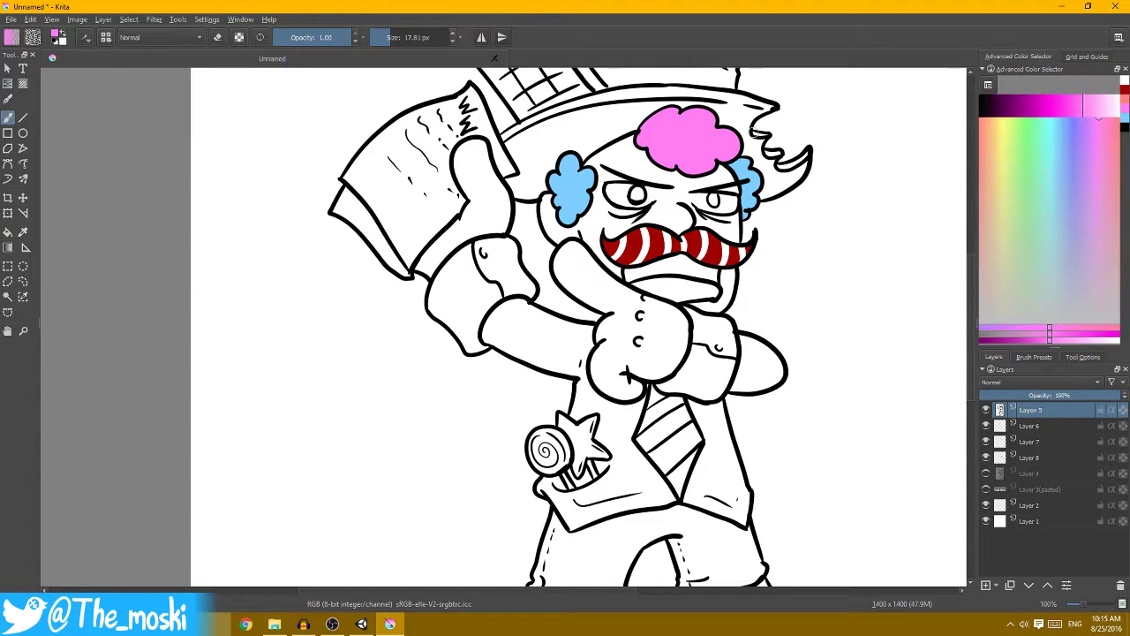
click(1002, 108)
drag(574, 336, 631, 328)
scroll(787, 202, down, 1)
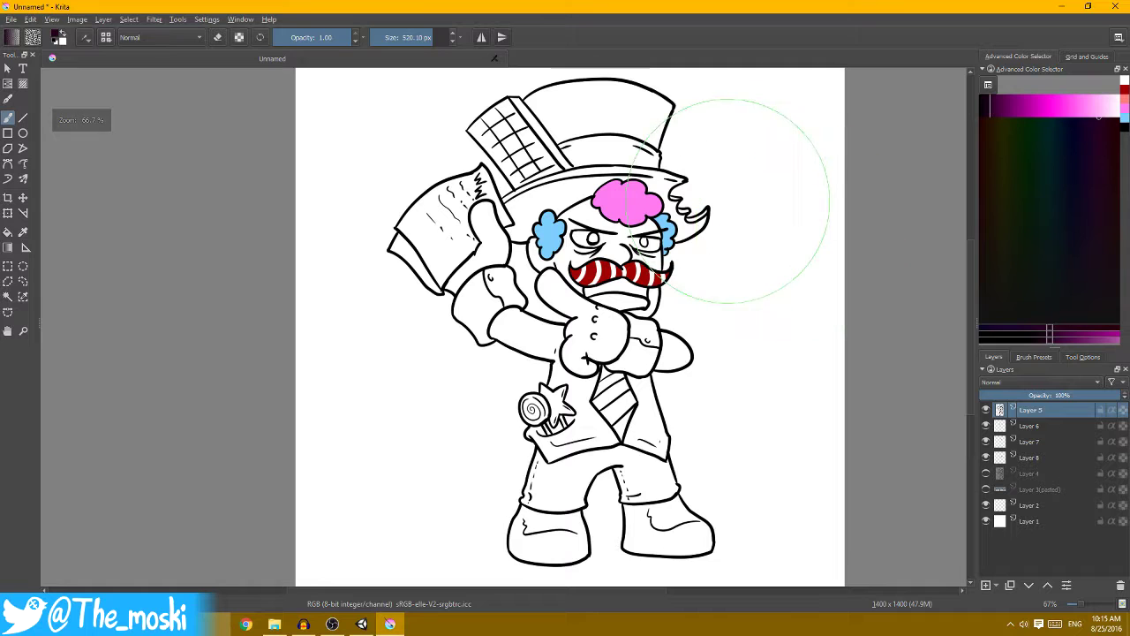
drag(735, 216, 752, 235)
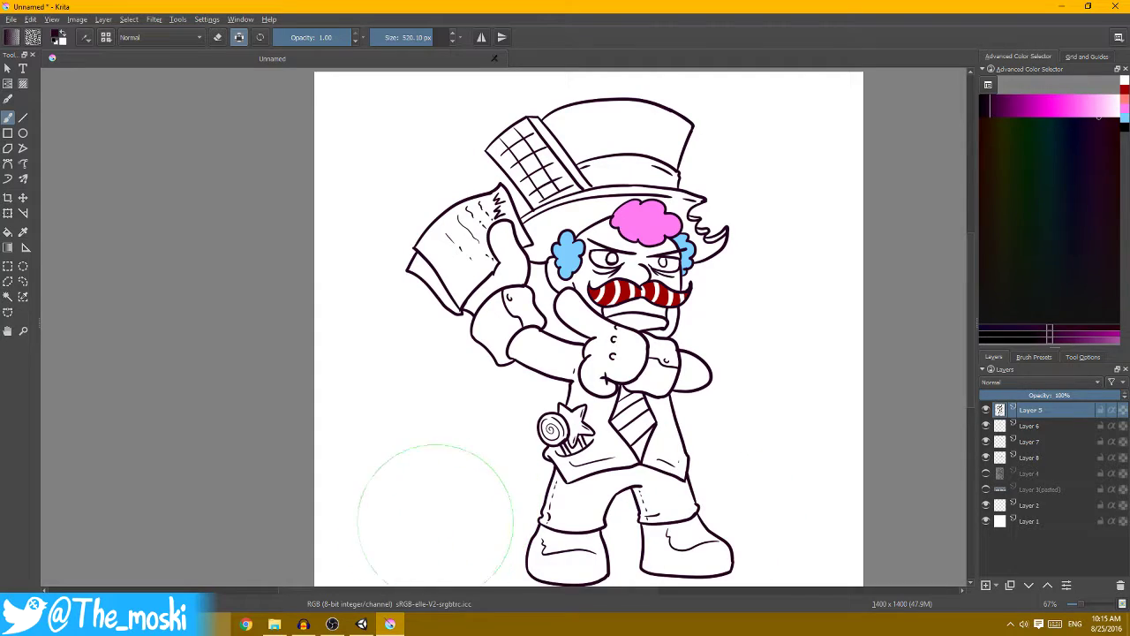
scroll(681, 441, up, 2)
scroll(735, 455, down, 2)
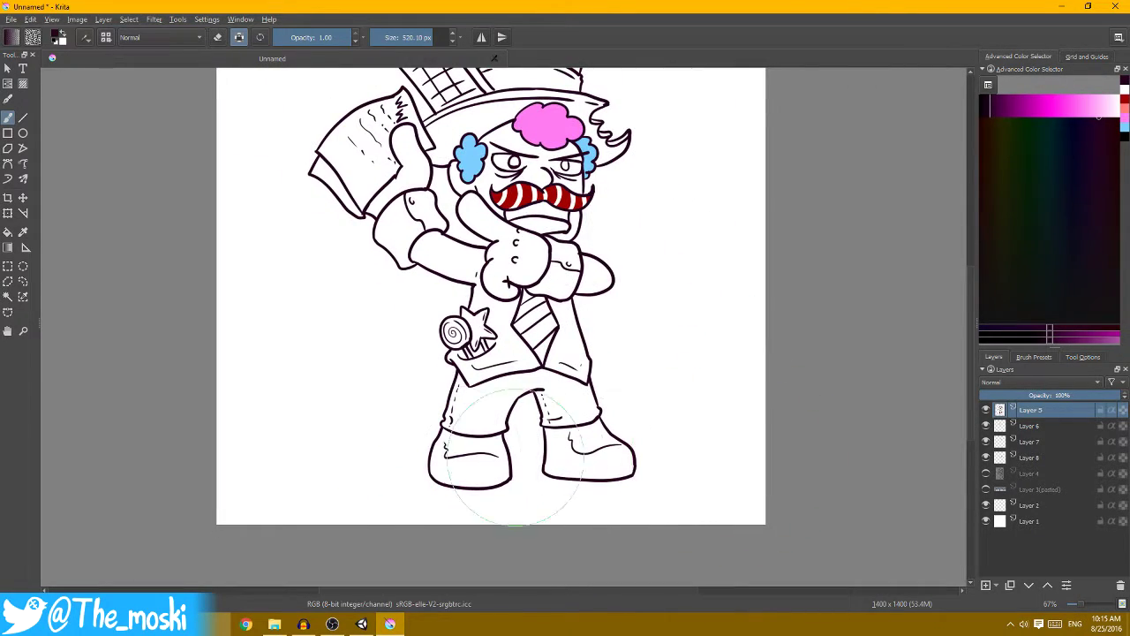
- Add a new empty layer above Layer 8 with the Fill tool ready
scroll(668, 353, up, 1)
scroll(669, 353, up, 2)
scroll(677, 304, down, 2)
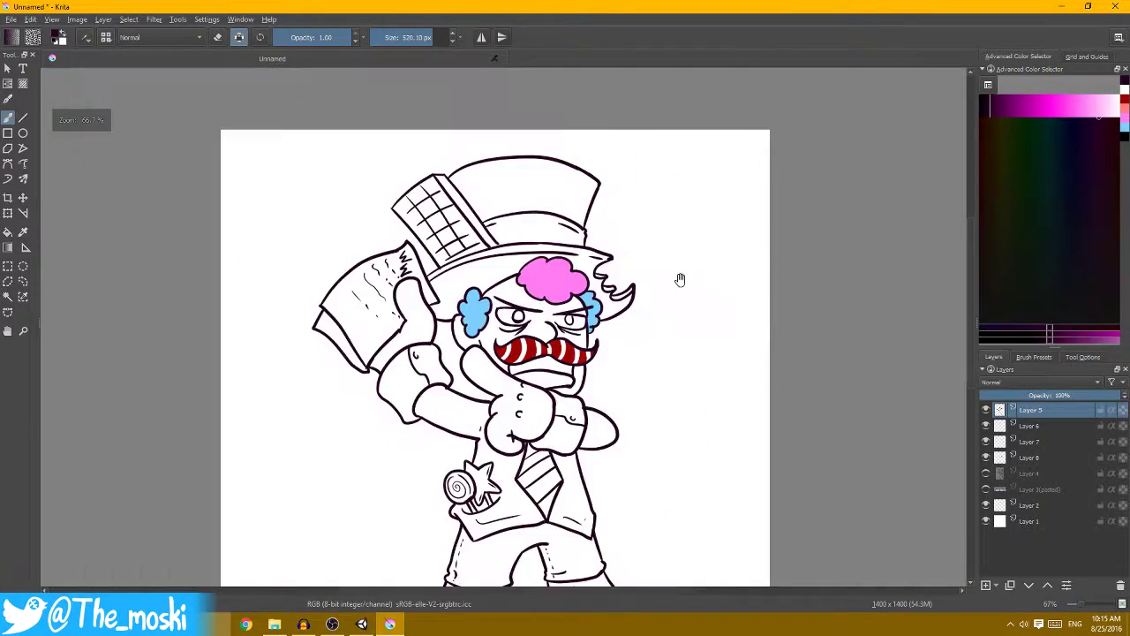
key(Page_Down)
key(Page_Down)
key(Page_Down)
key(Page_Down)
key(Insert)
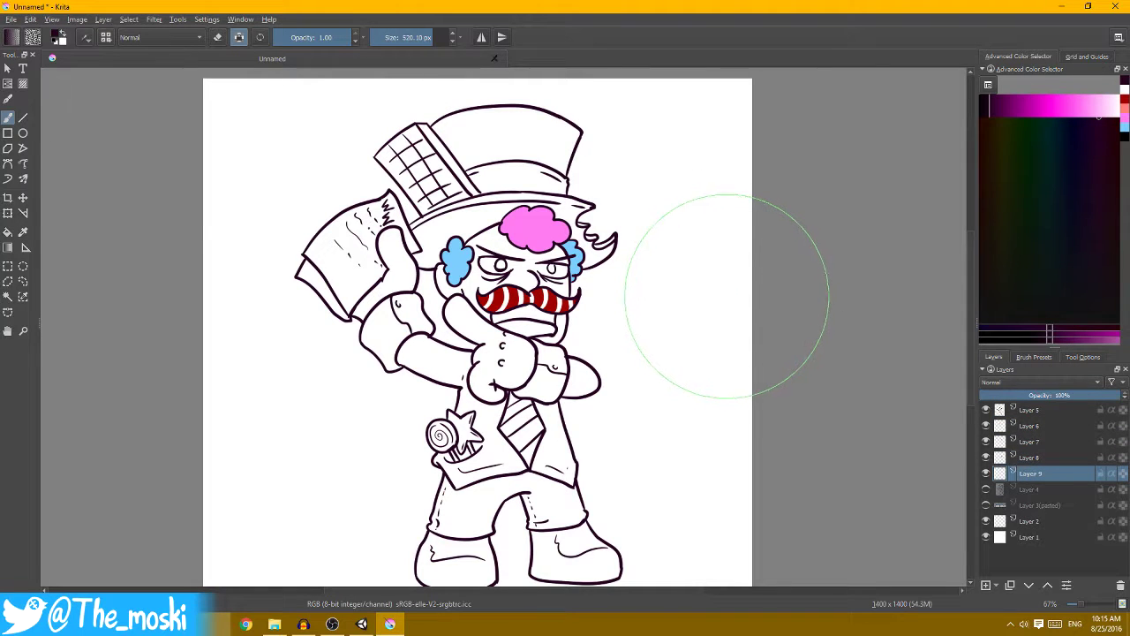
key(f)
key(1)
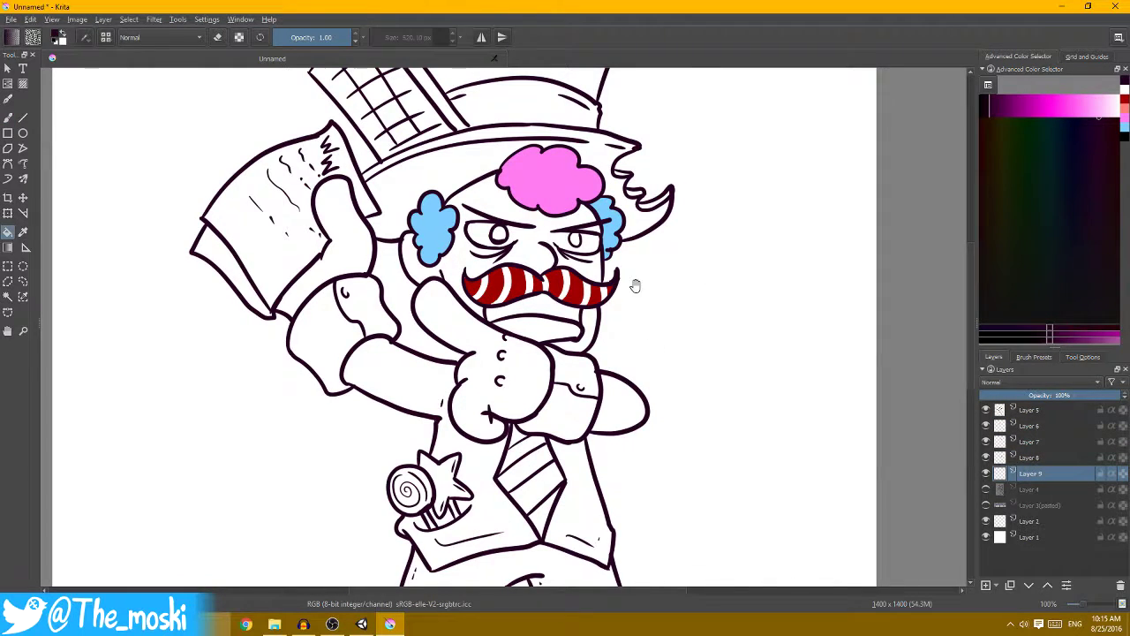
scroll(640, 292, down, 1)
key(1)
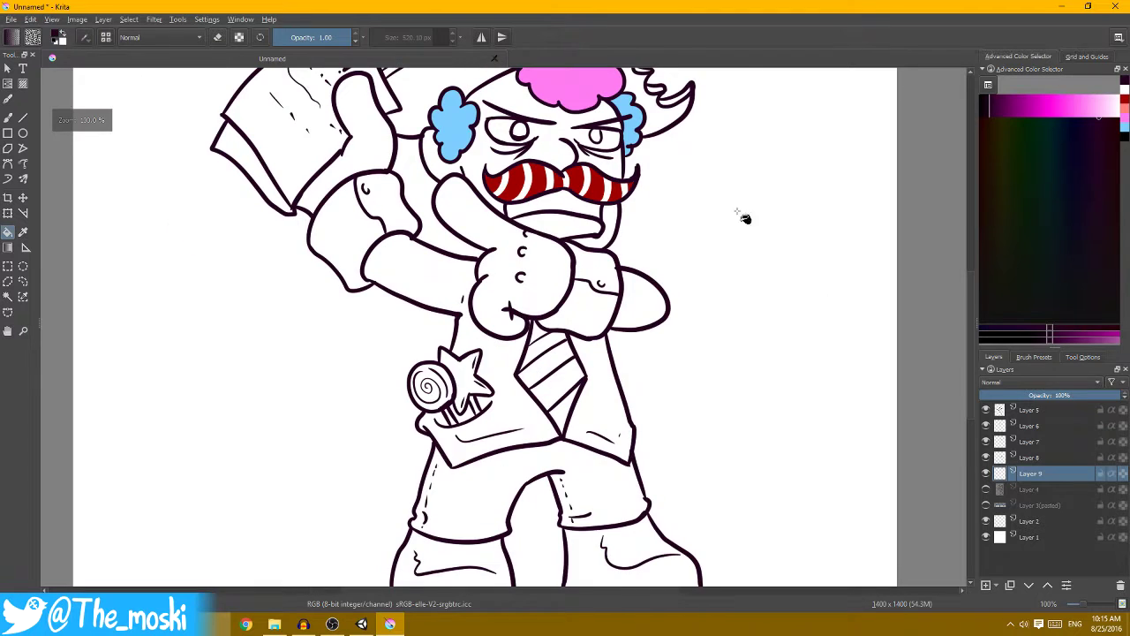
mouse_move(653, 244)
mouse_down()
mouse_move(680, 273)
mouse_move(717, 272)
mouse_up()
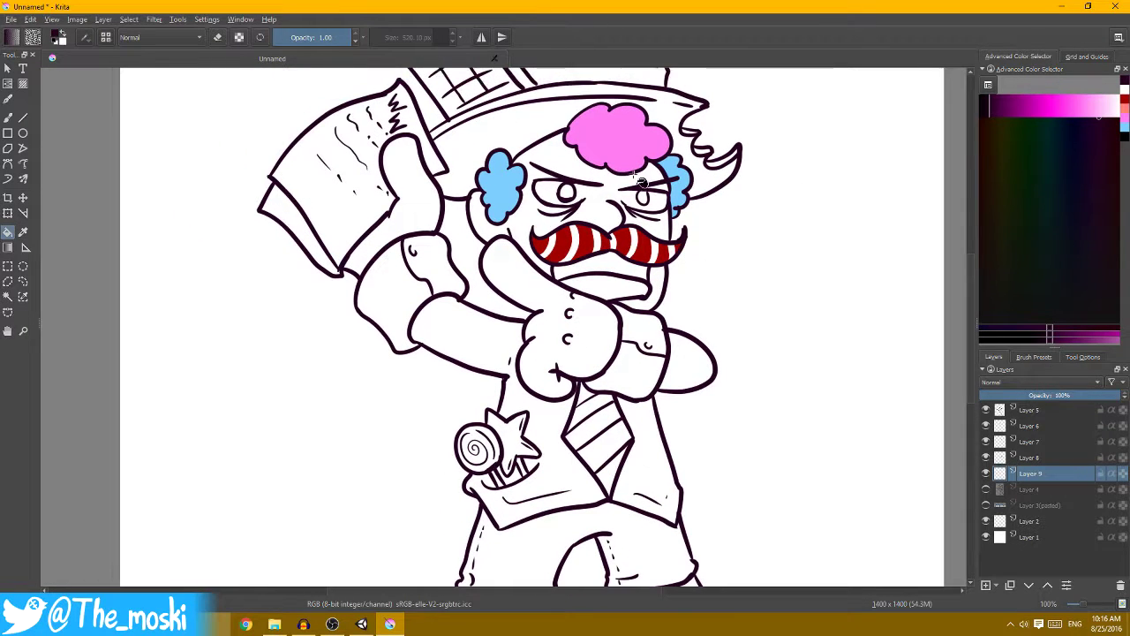
- Pick green, limit filling to the current layer, and flood the new layer green
click(1100, 115)
click(1065, 120)
key(minus)
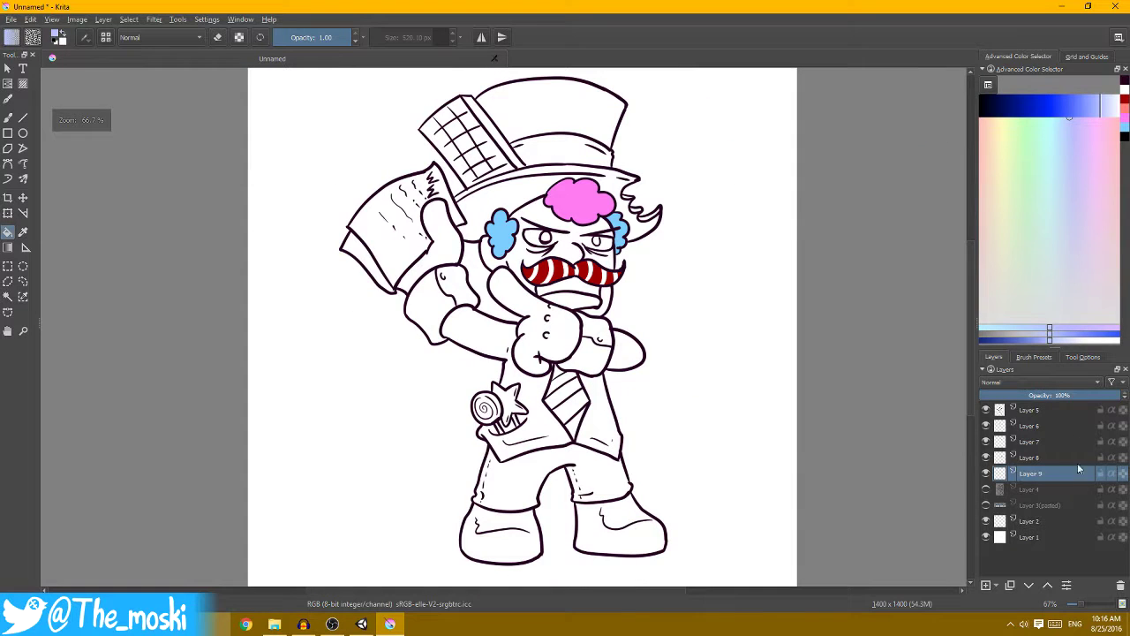
mouse_move(1024, 101)
mouse_down()
mouse_move(1046, 105)
mouse_move(1025, 107)
mouse_up()
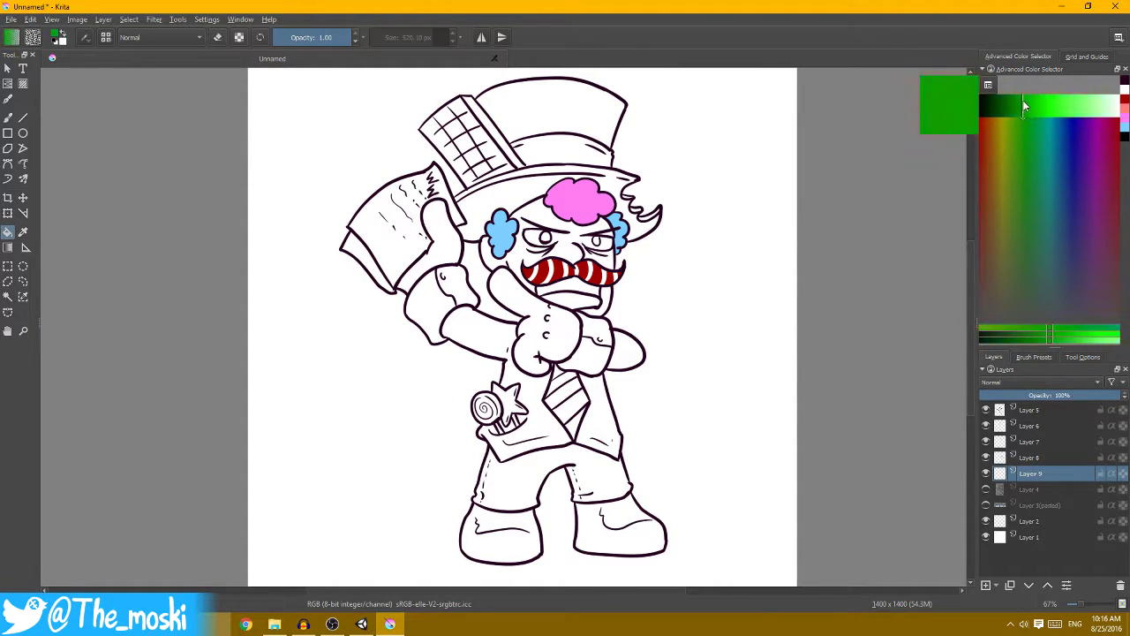
click(1083, 357)
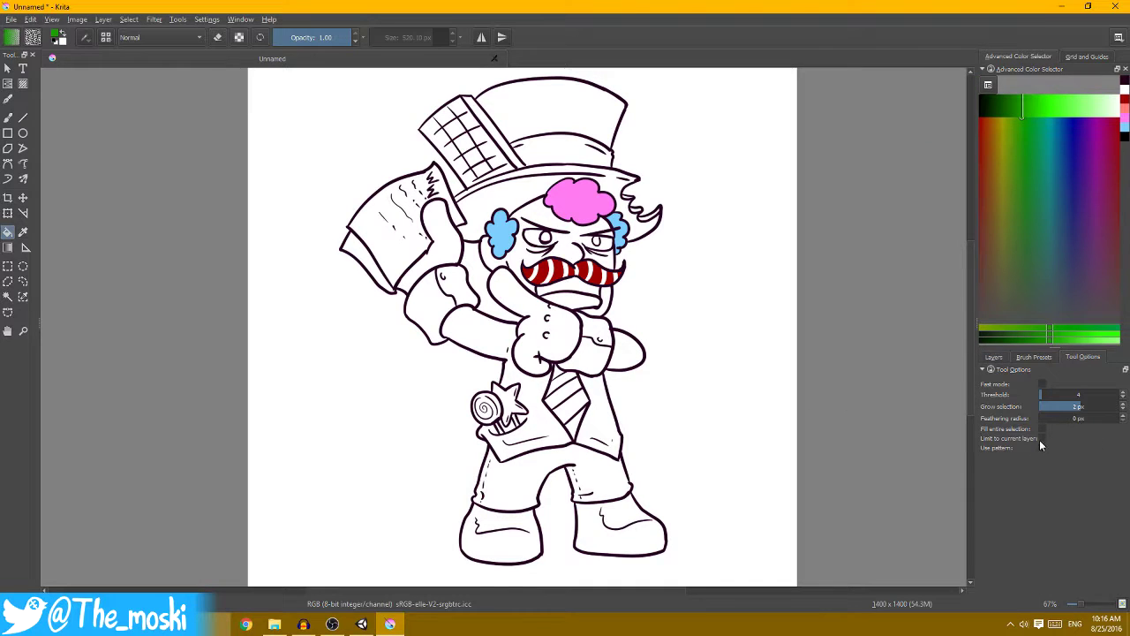
click(1042, 438)
click(772, 332)
- Make Layer 8 active for colouring, with the view centred on the hat
drag(782, 336, 808, 295)
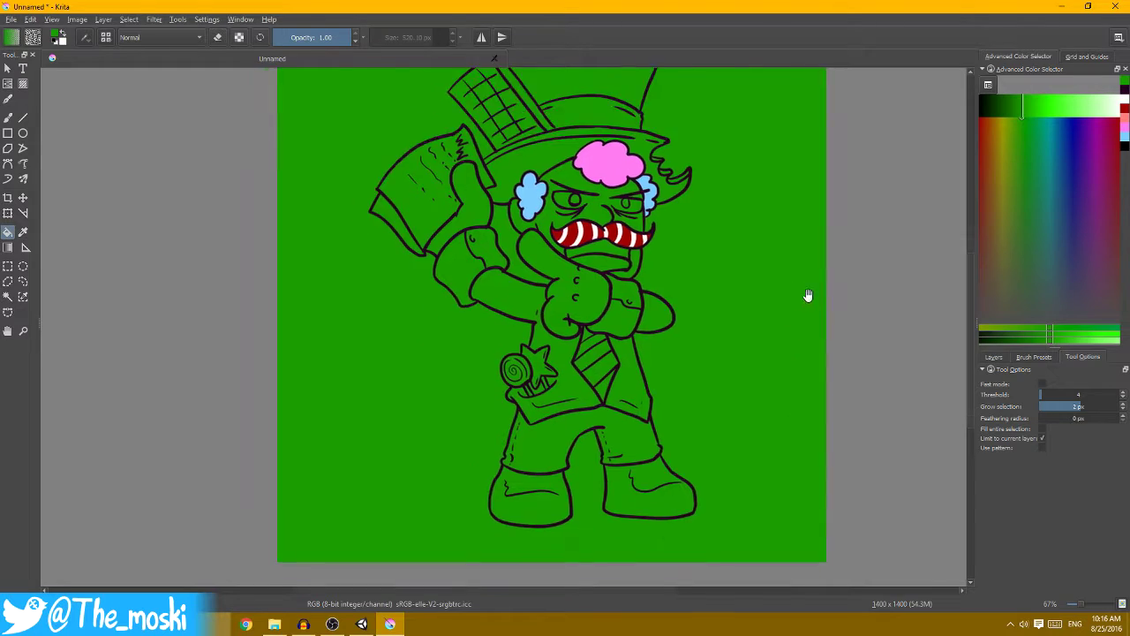
key(1)
click(1007, 360)
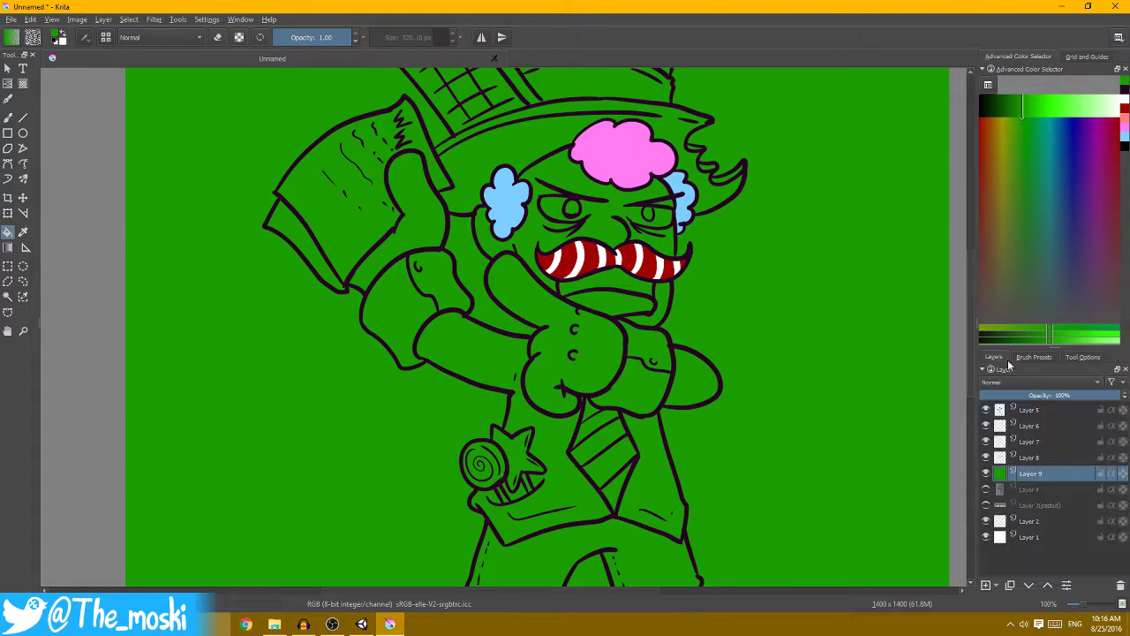
click(1069, 459)
scroll(751, 262, up, 2)
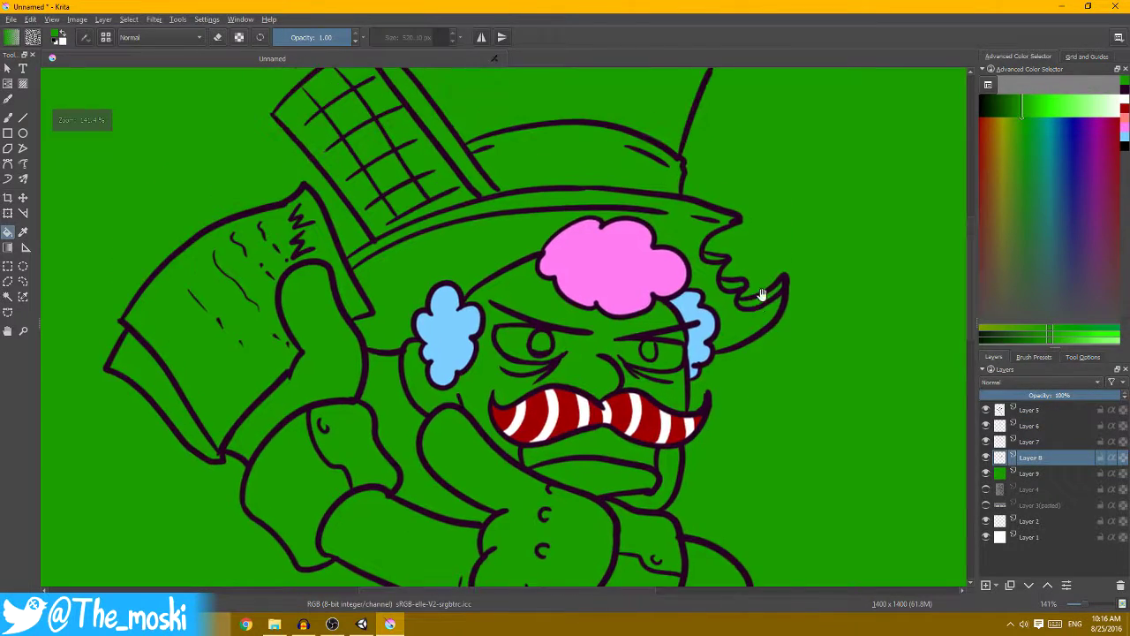
drag(761, 294, 800, 283)
scroll(785, 298, down, 3)
scroll(755, 252, up, 2)
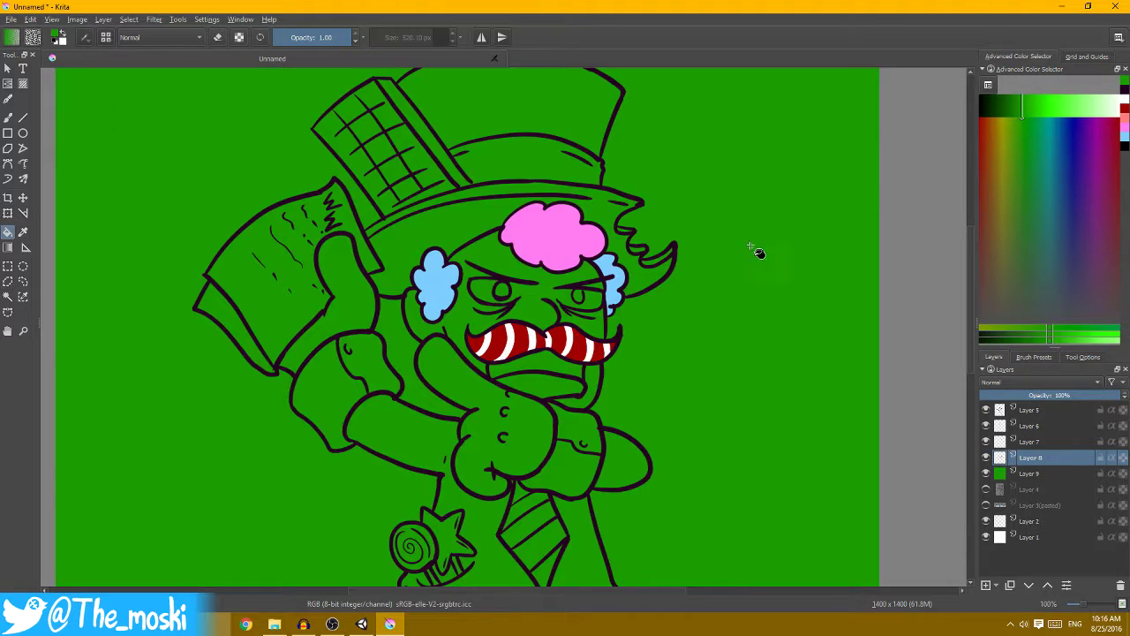
scroll(757, 253, down, 1)
scroll(769, 259, up, 2)
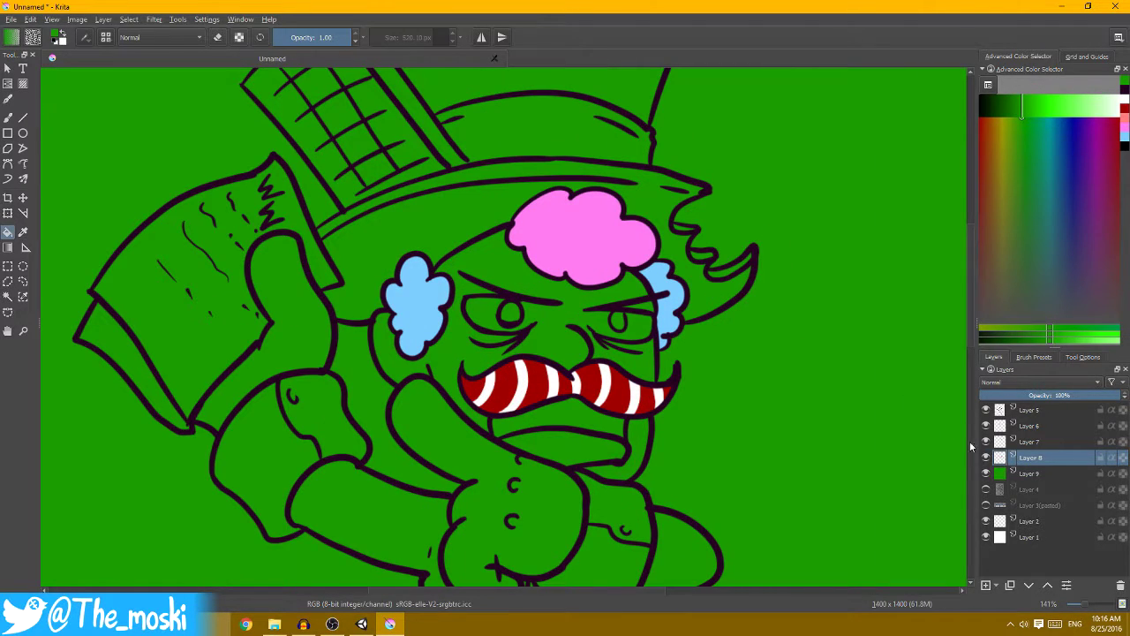
scroll(744, 233, down, 1)
drag(840, 229, 853, 134)
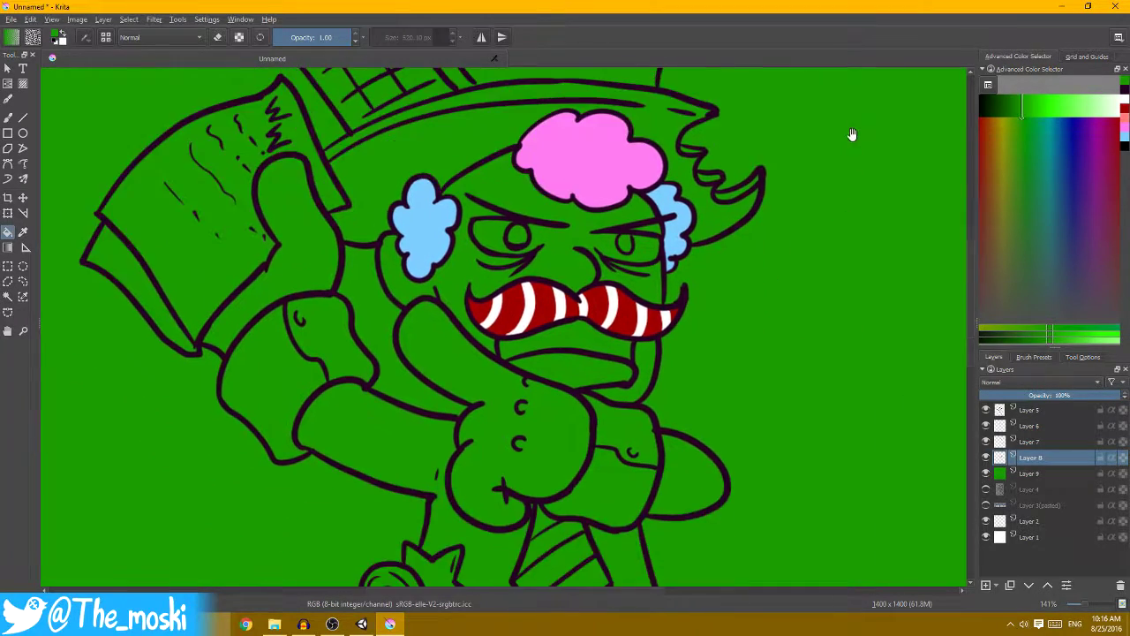
scroll(817, 189, down, 2)
scroll(830, 177, up, 2)
- Pick dark brown and fill the chocolate bar's squares and side strip
click(996, 97)
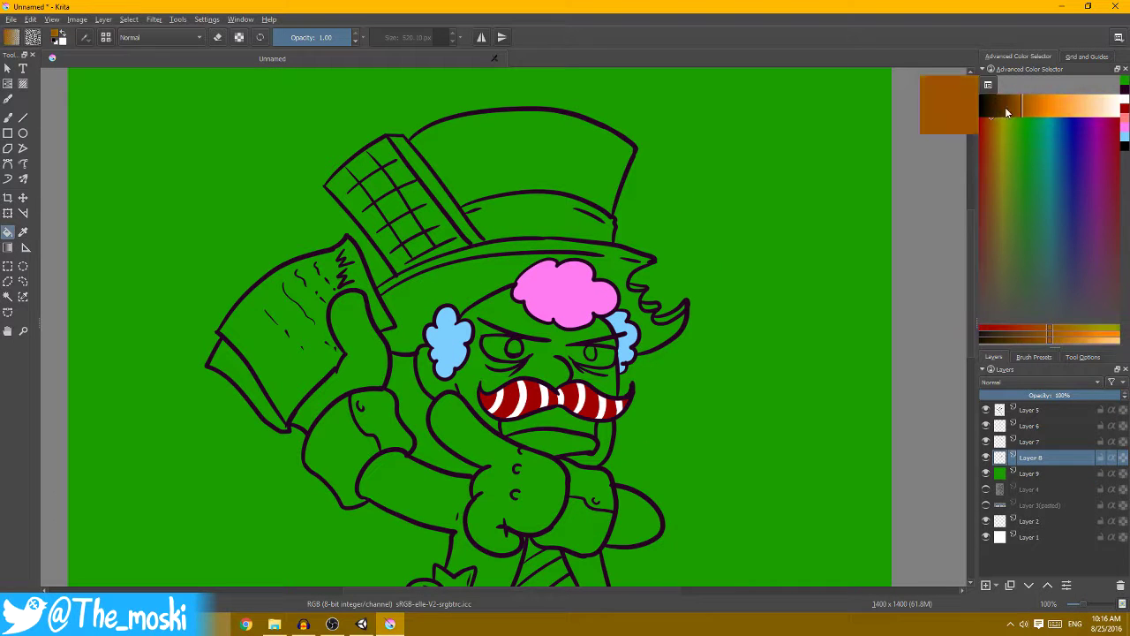
click(989, 173)
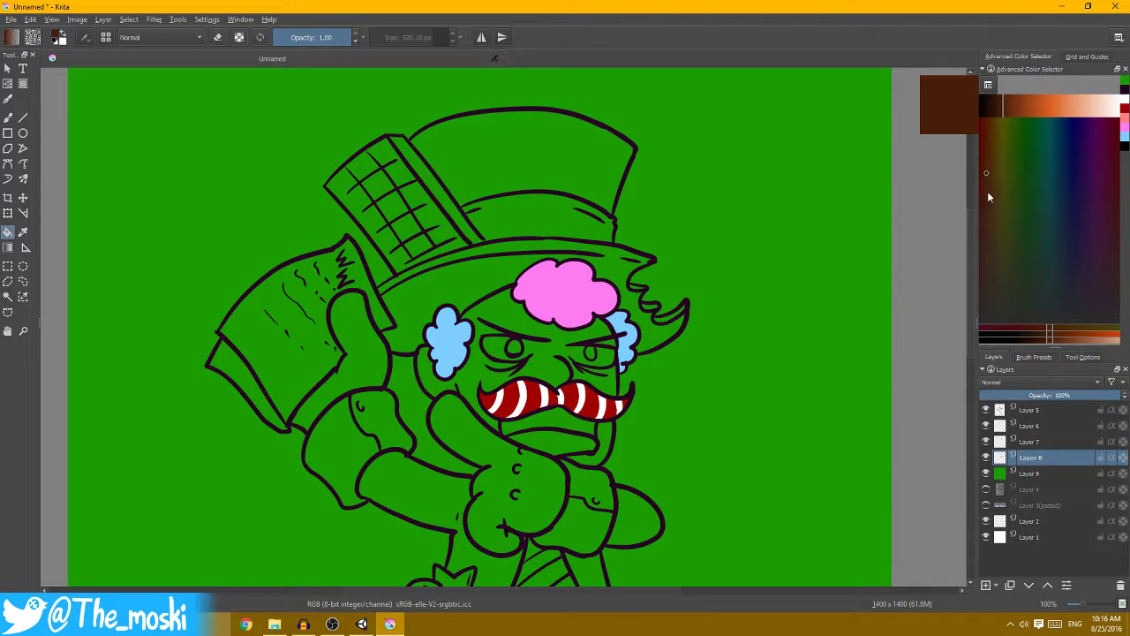
scroll(505, 239, up, 1)
scroll(560, 232, up, 1)
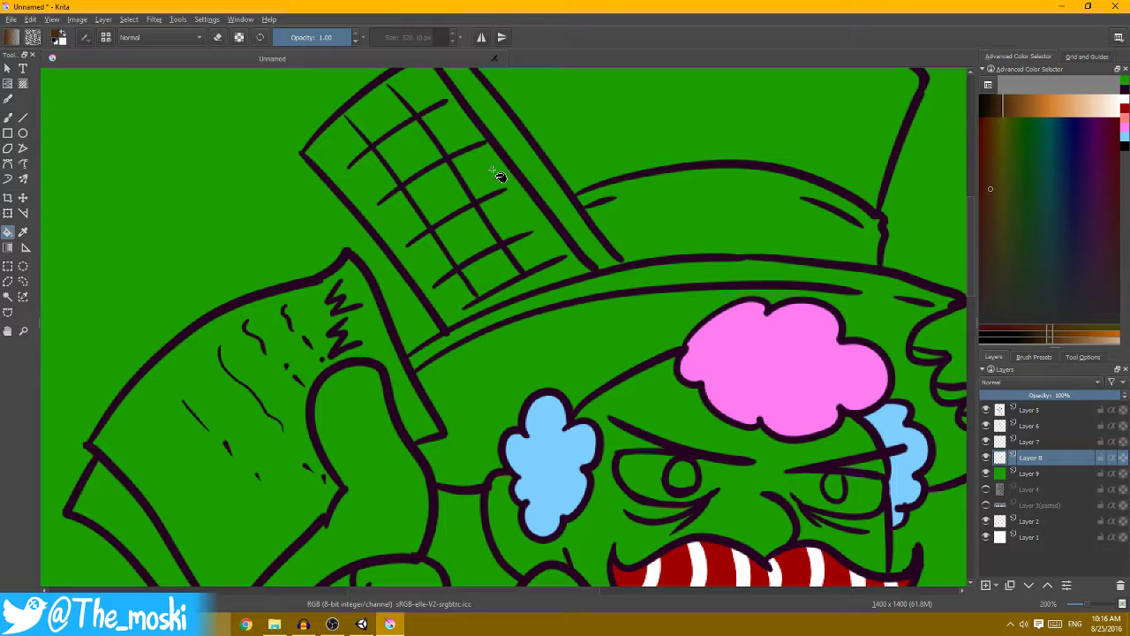
click(1079, 357)
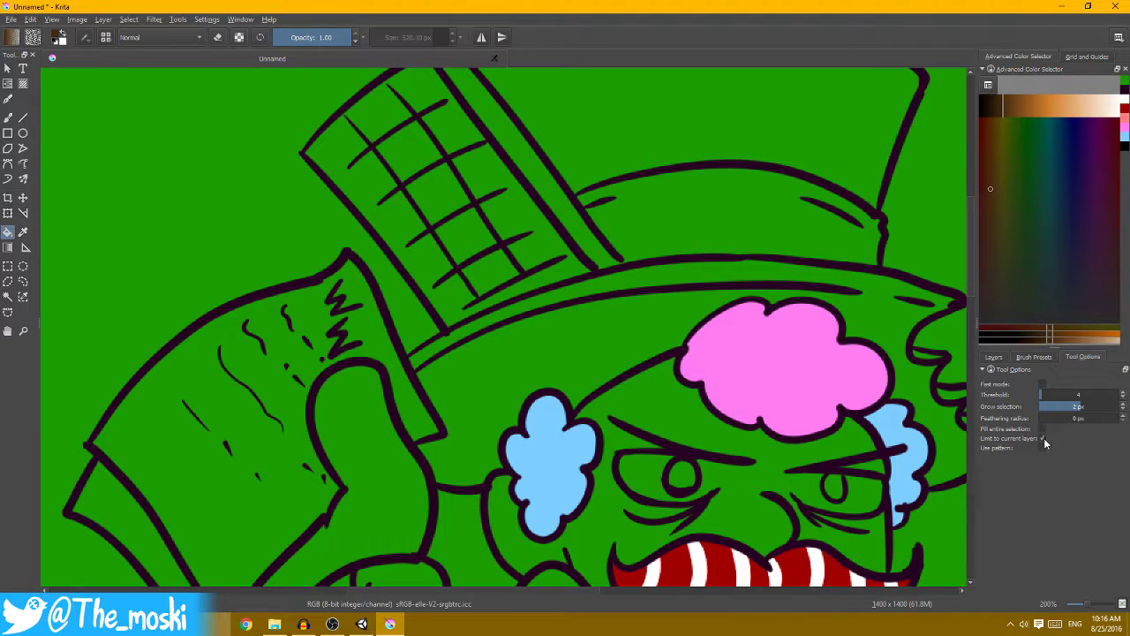
click(994, 357)
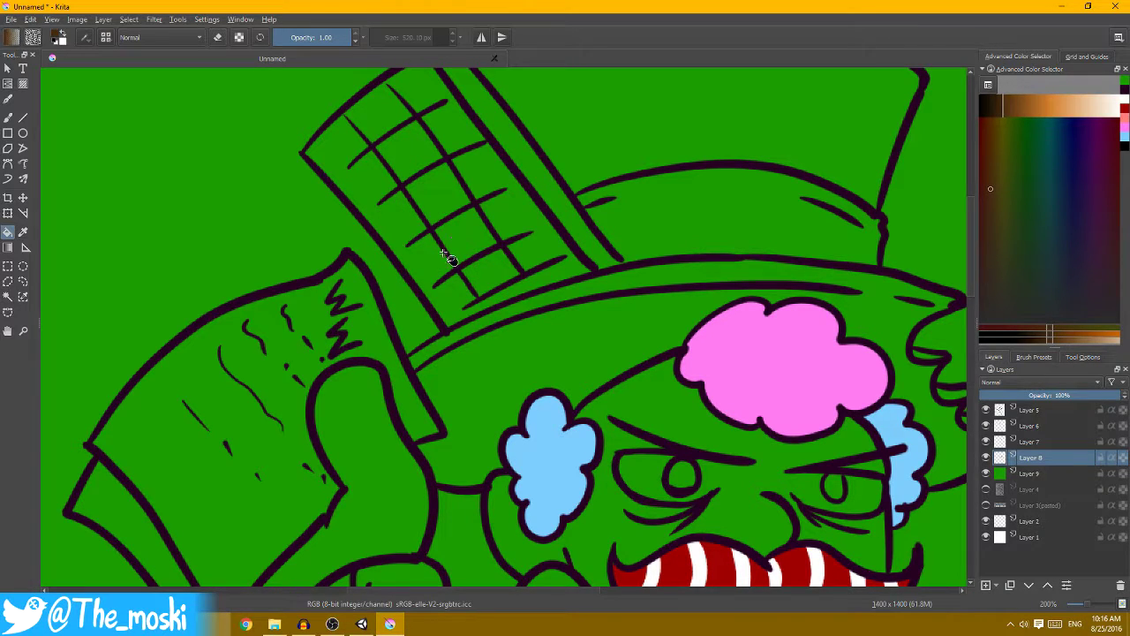
scroll(451, 257, down, 1)
scroll(551, 253, down, 1)
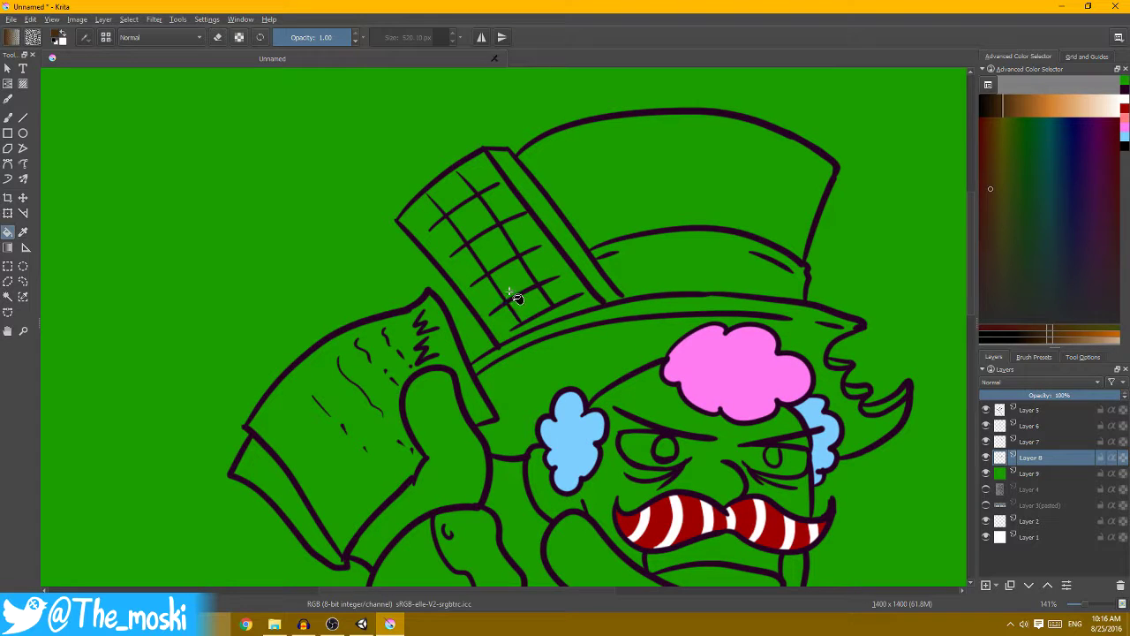
click(492, 258)
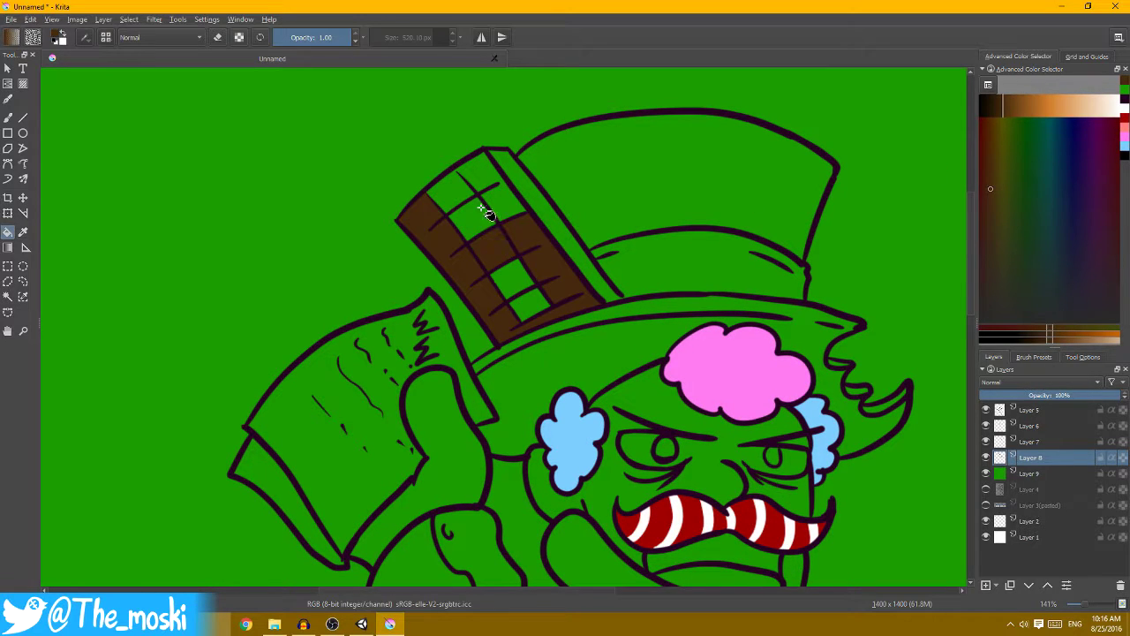
click(521, 292)
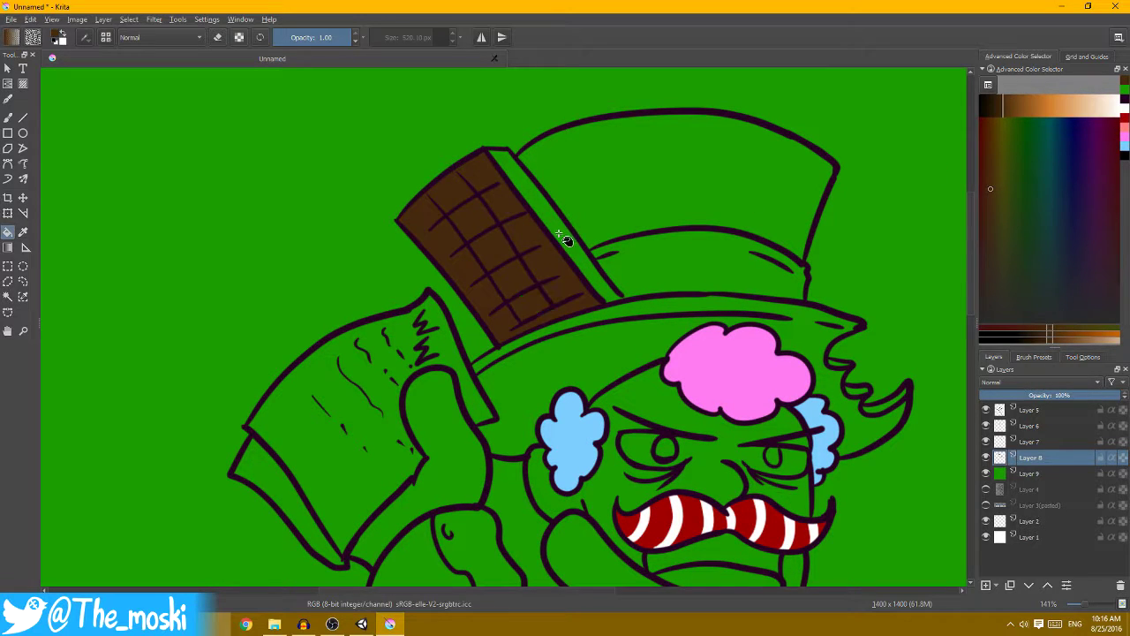
click(566, 235)
- On new Layer 10, fill the hat crown and brim with a lighter brown
key(Page_Down)
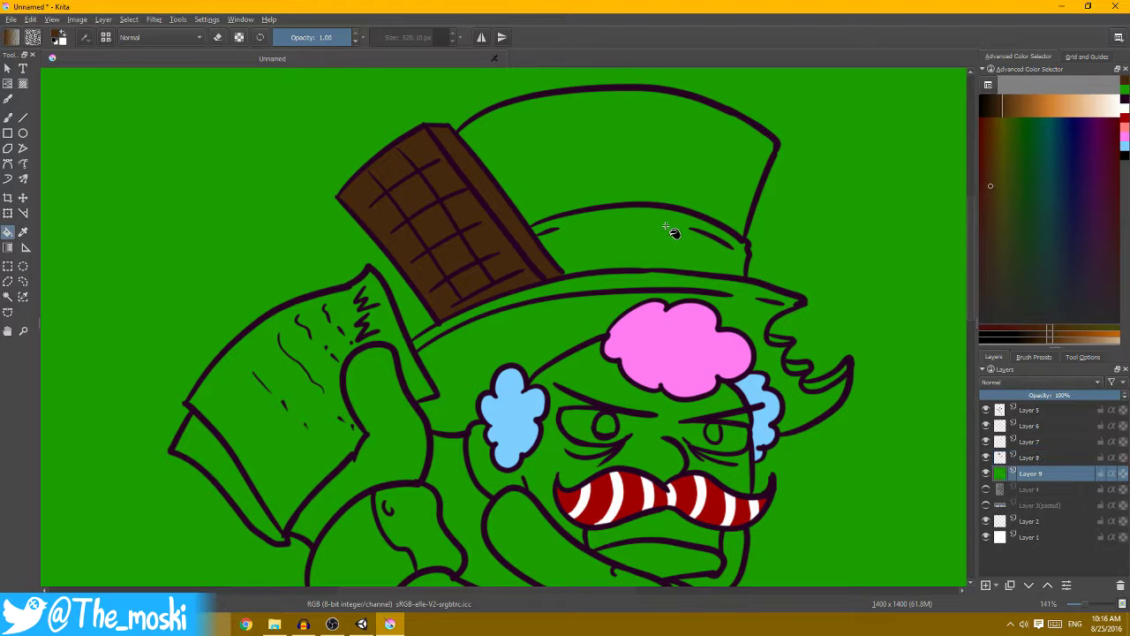
key(Insert)
scroll(696, 203, down, 3)
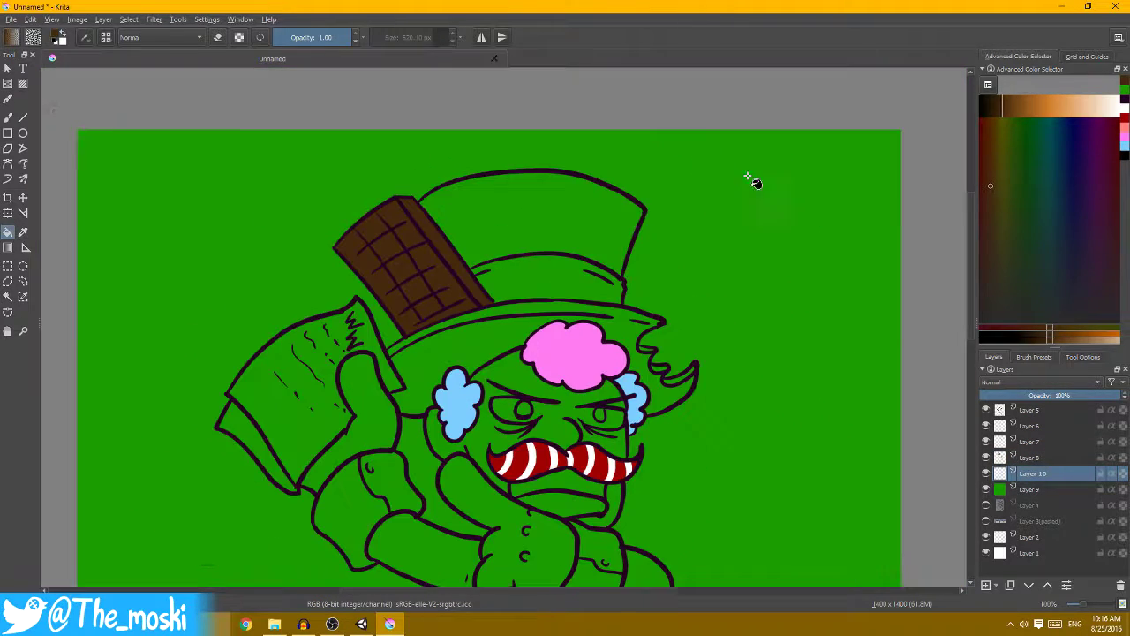
scroll(752, 182, up, 3)
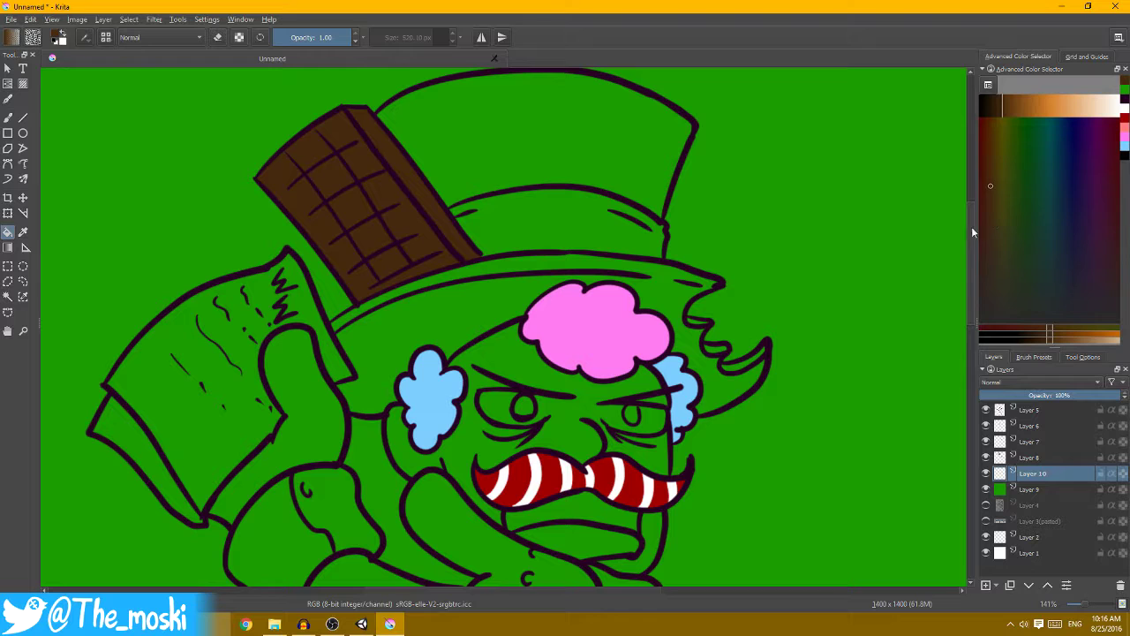
click(991, 210)
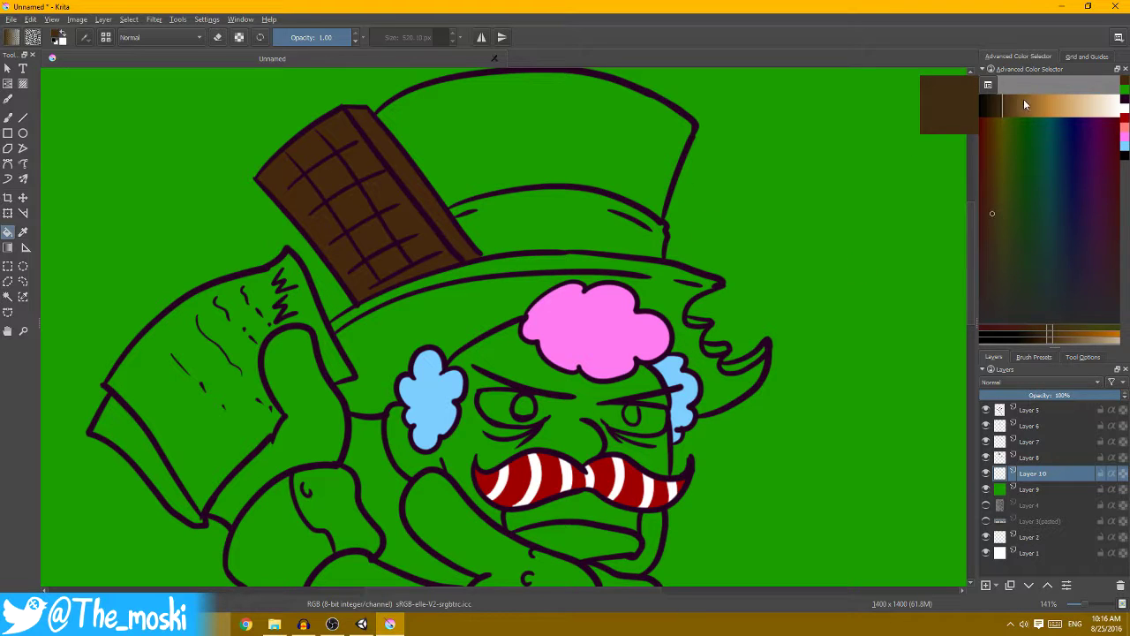
drag(1023, 99, 1016, 106)
click(603, 139)
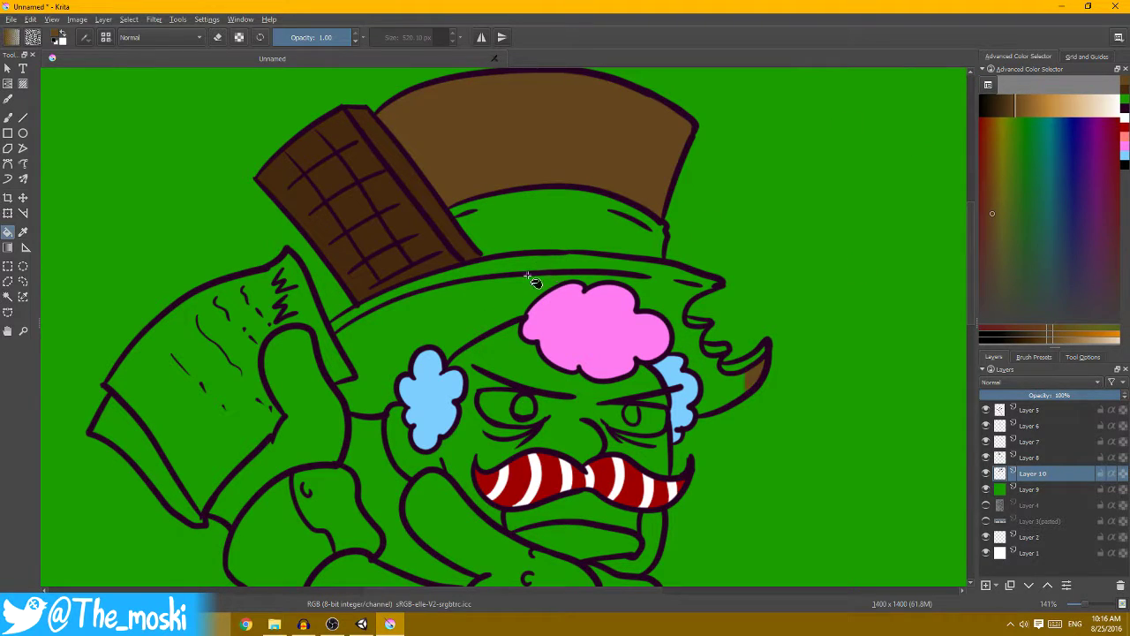
click(529, 279)
drag(529, 279, 516, 253)
- On new Layer 11, fill the hat band white, then reselect Layer 10
key(Insert)
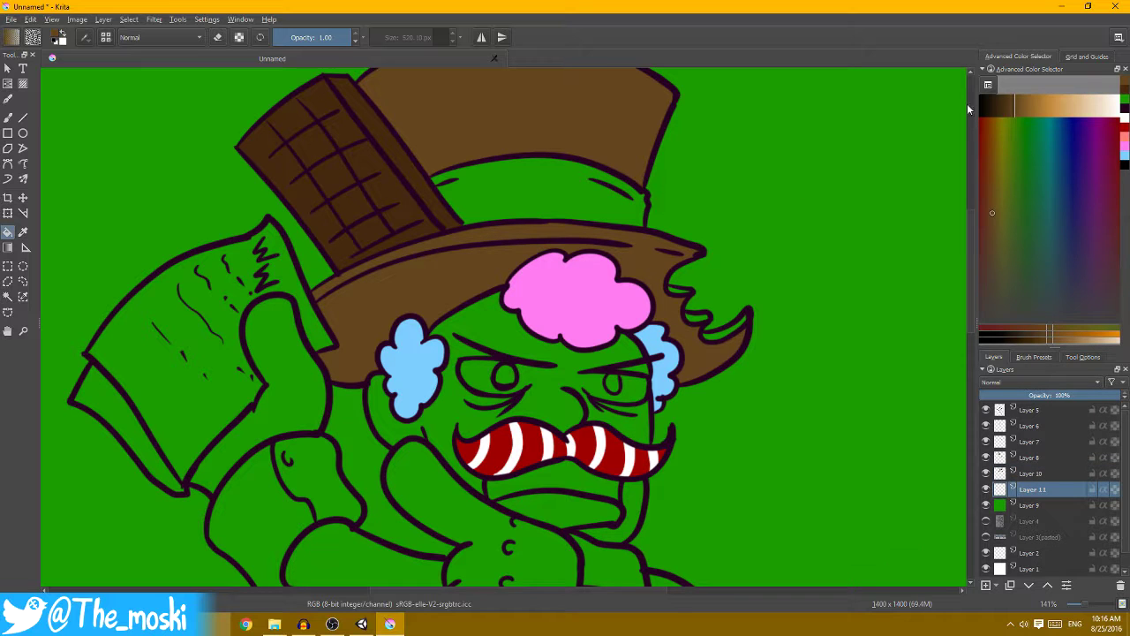
drag(1056, 110, 1105, 113)
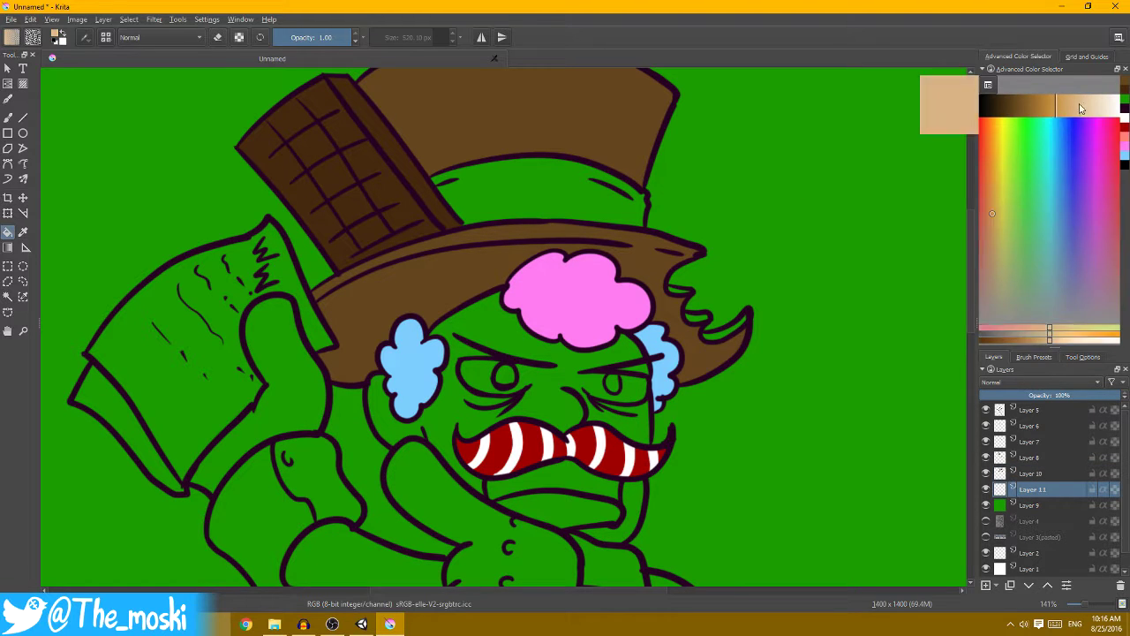
click(599, 202)
scroll(661, 220, down, 5)
scroll(697, 228, up, 4)
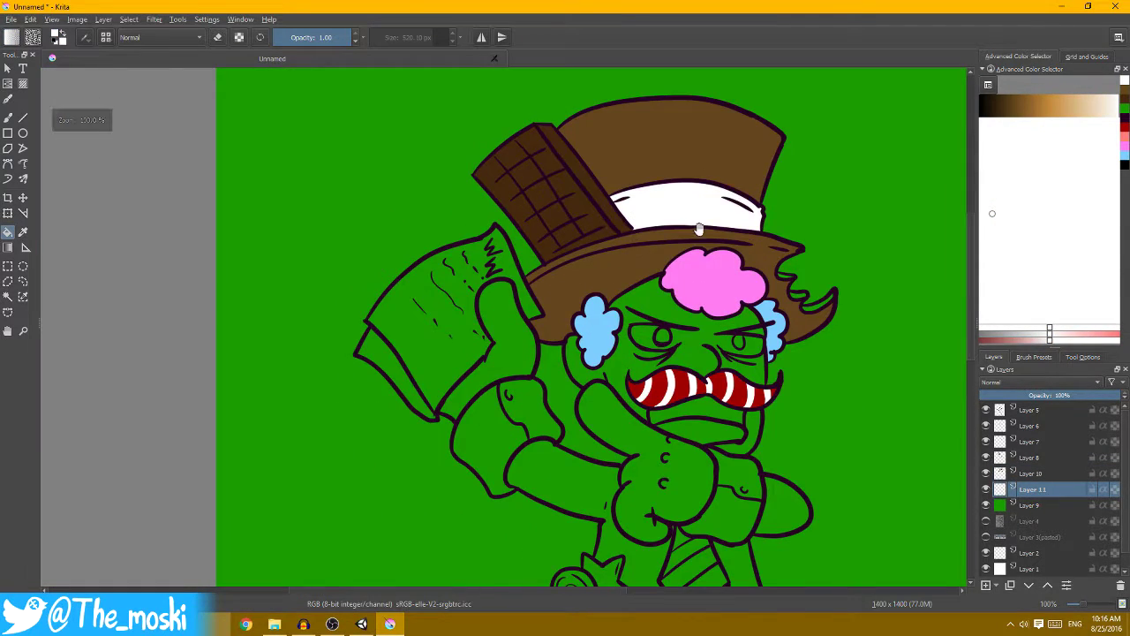
scroll(698, 228, down, 2)
scroll(732, 232, down, 2)
scroll(733, 234, up, 1)
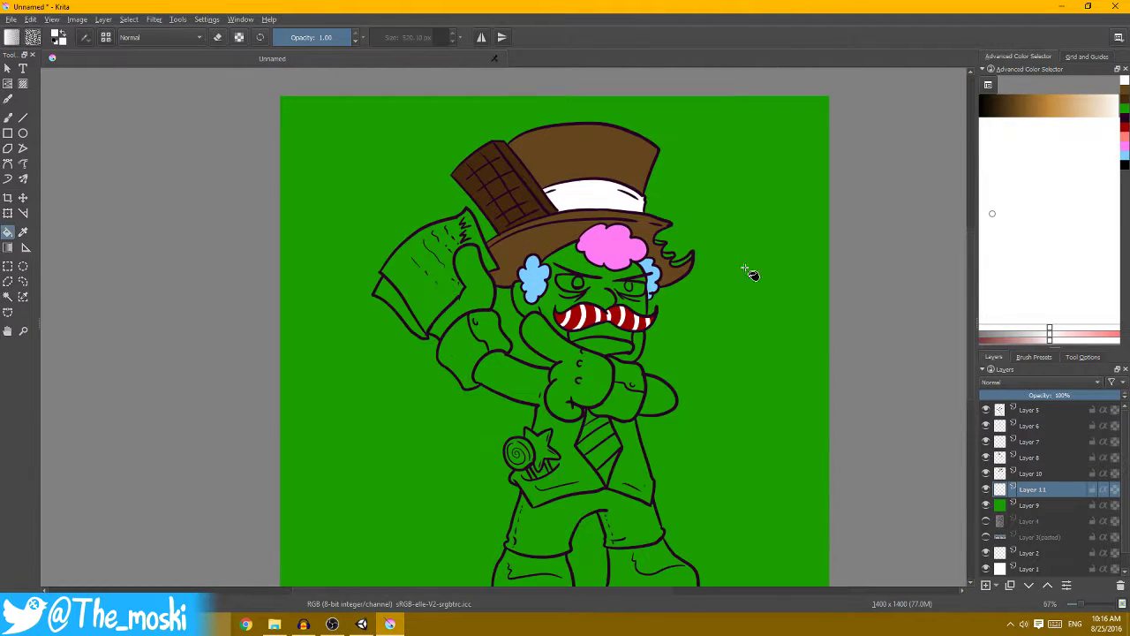
scroll(749, 272, up, 1)
scroll(696, 220, down, 1)
scroll(640, 346, down, 1)
scroll(640, 346, up, 1)
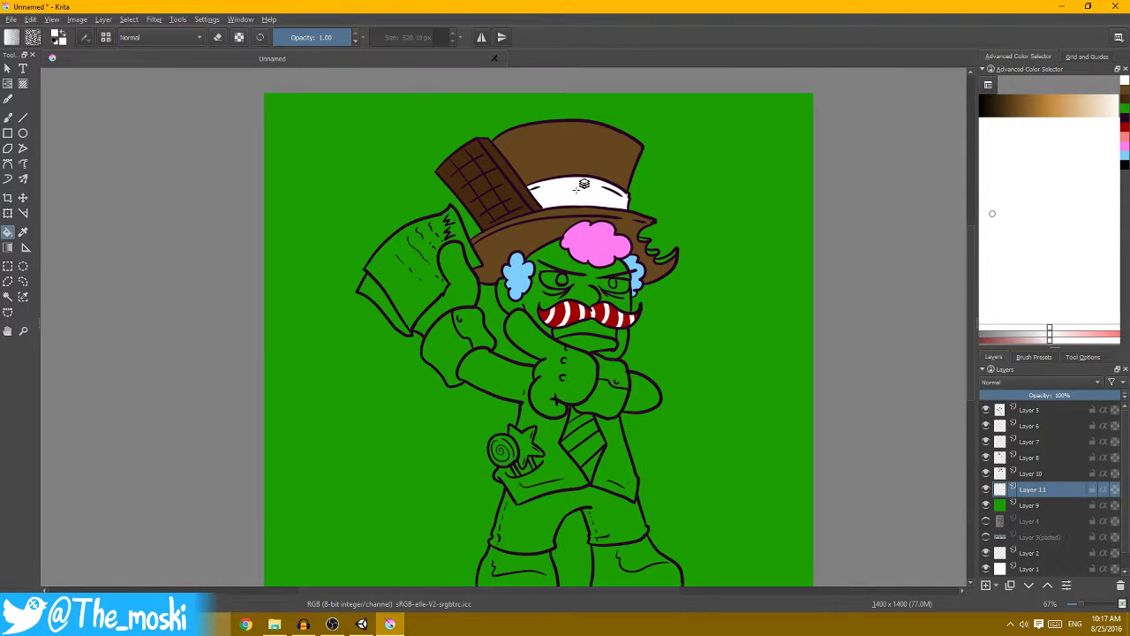
key(Page_Up)
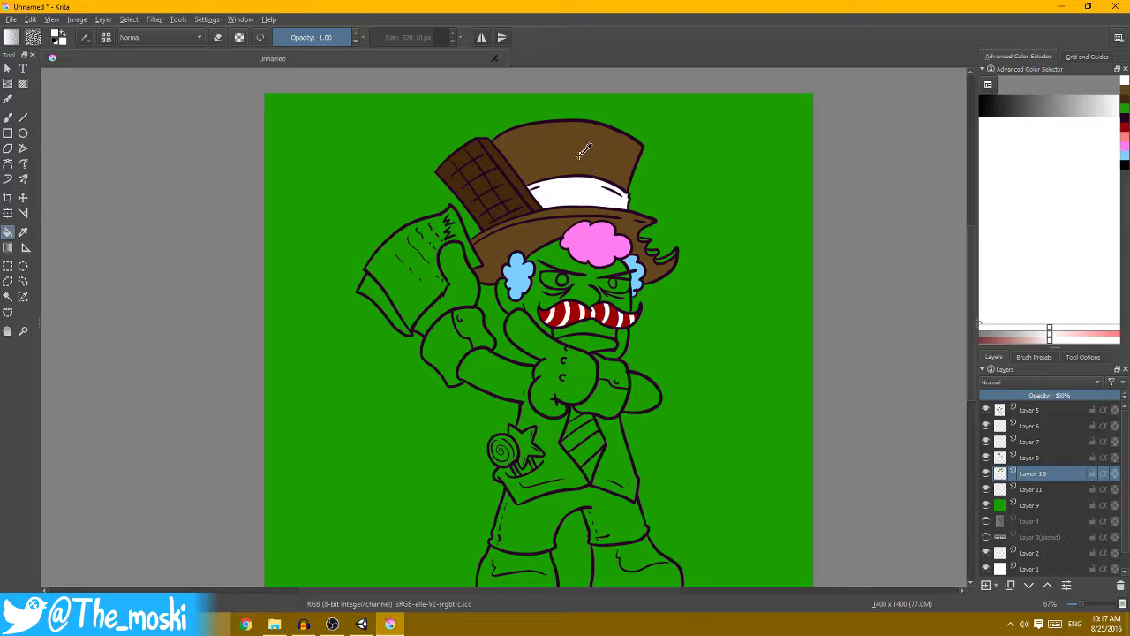
- Sample the hat brown and fill the jacket's arm, sash and right-of-tie areas
ctrl+click(582, 152)
scroll(583, 265, up, 1)
scroll(574, 353, up, 1)
click(556, 411)
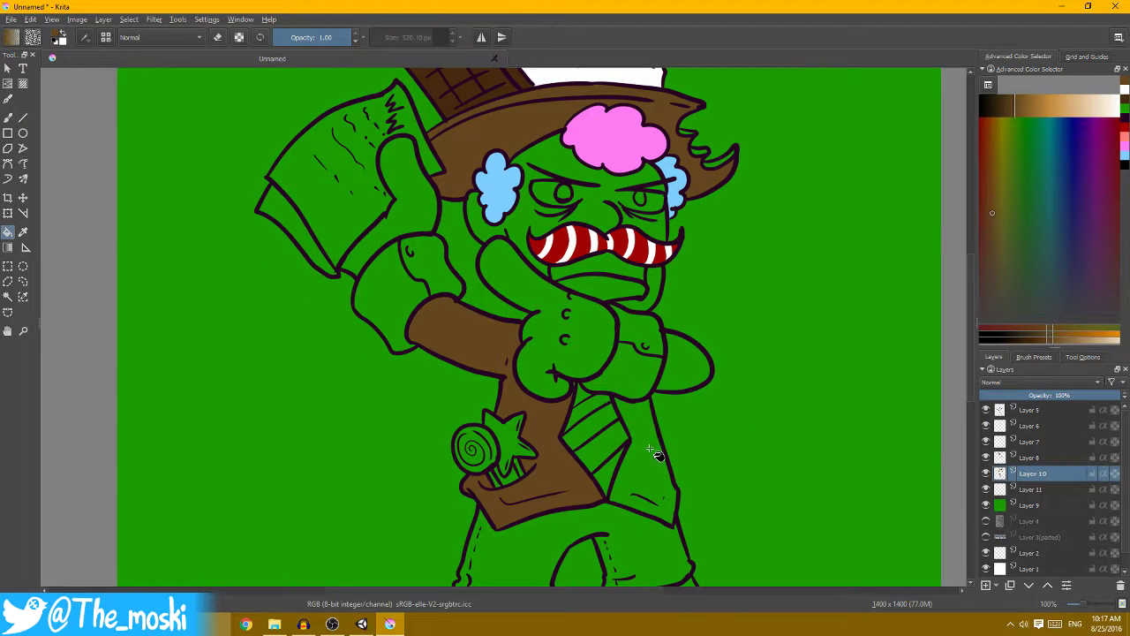
click(656, 453)
scroll(630, 365, up, 1)
scroll(560, 378, up, 1)
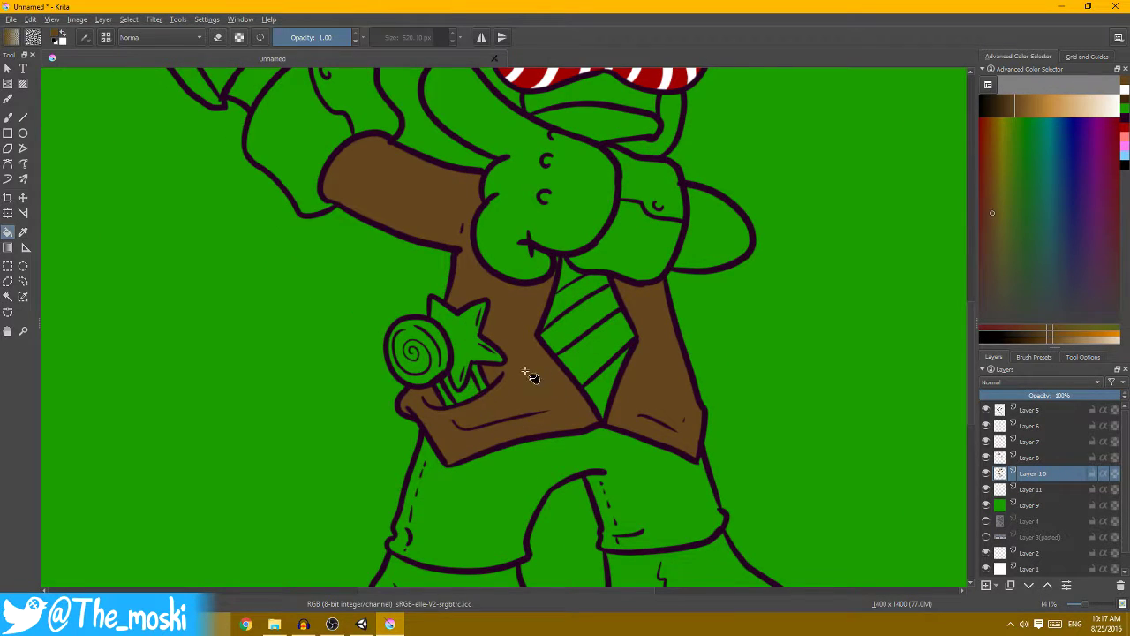
scroll(626, 356, up, 1)
- Set the brush to about 25 px and recentre the whole character in view
key(b)
scroll(632, 345, up, 1)
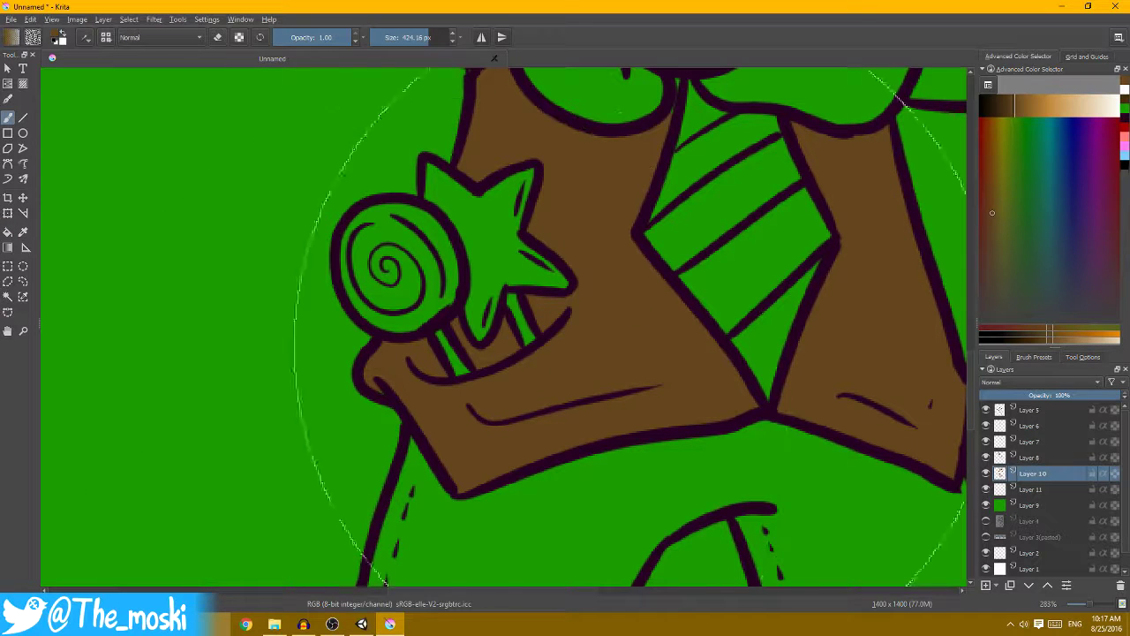
drag(631, 345, 677, 380)
drag(579, 412, 475, 402)
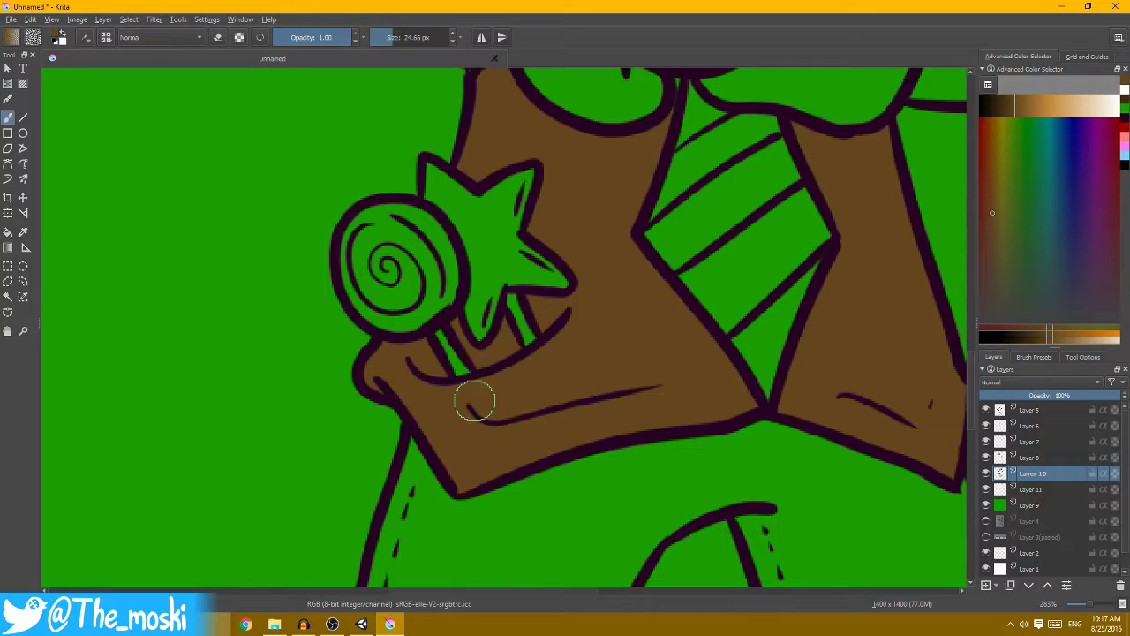
drag(827, 383, 756, 353)
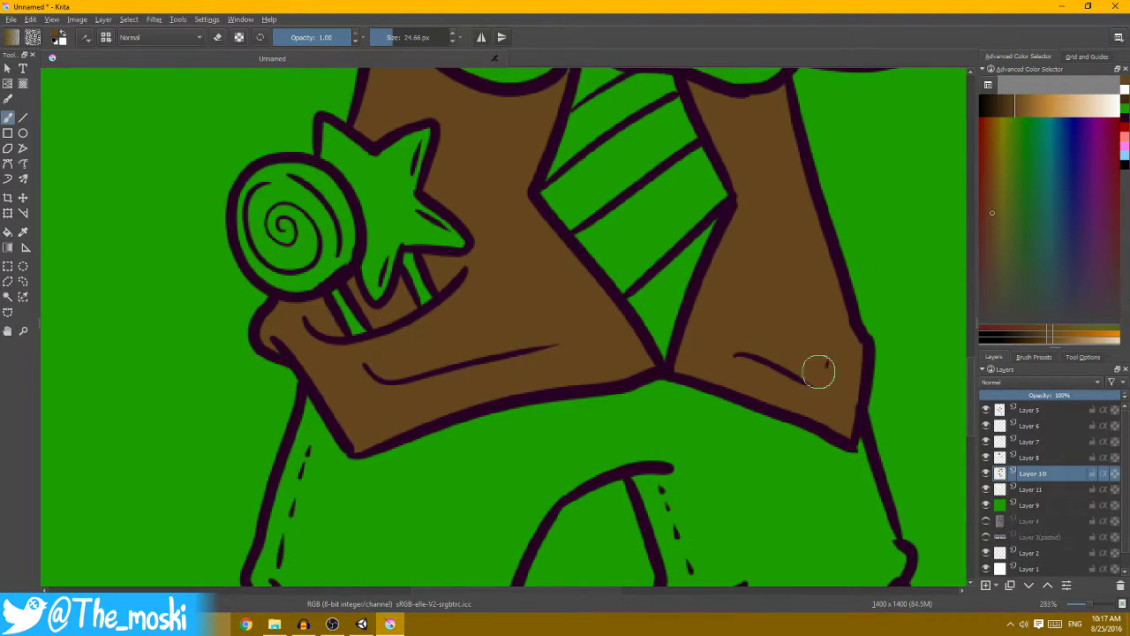
scroll(819, 372, down, 5)
scroll(736, 330, up, 3)
scroll(666, 273, up, 3)
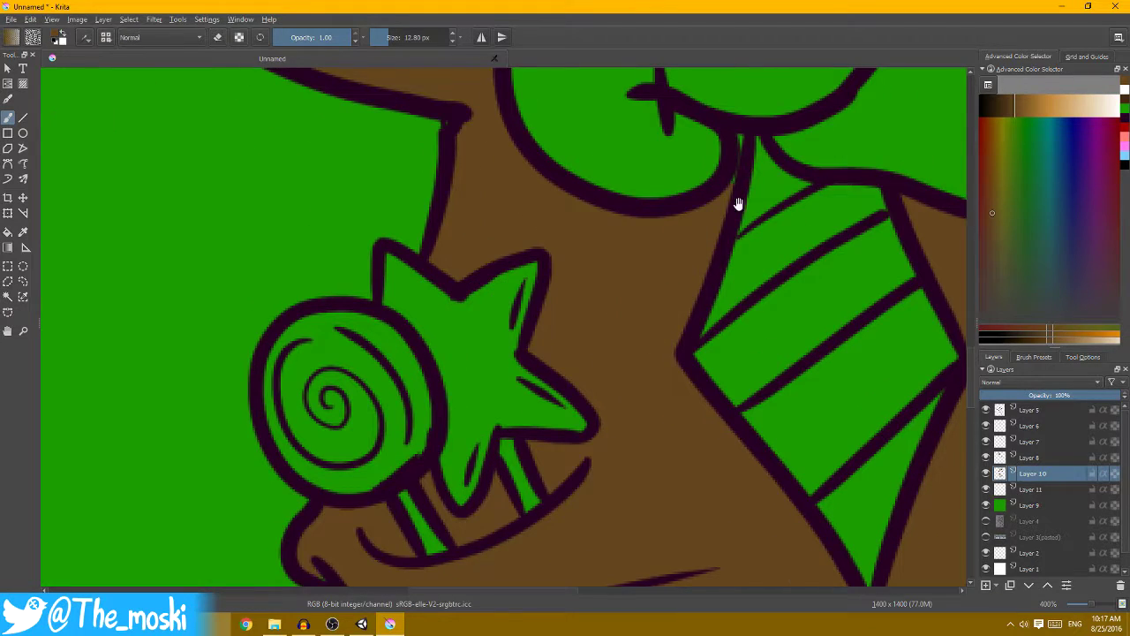
drag(738, 204, 700, 240)
scroll(715, 190, down, 1)
scroll(715, 191, down, 2)
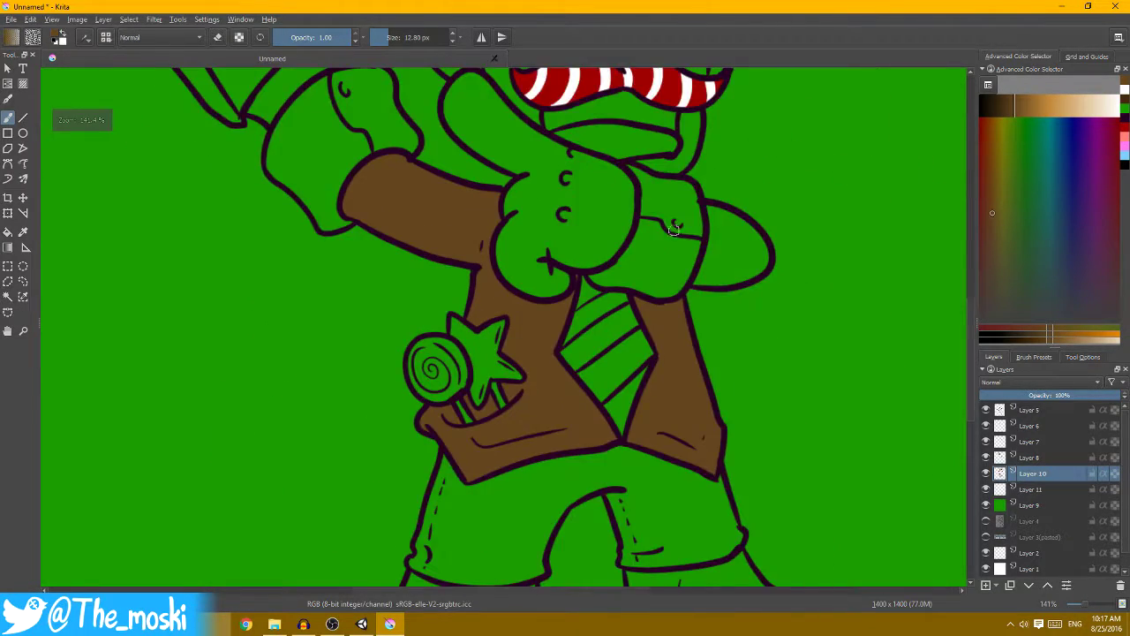
drag(710, 296, 650, 391)
scroll(724, 264, down, 2)
scroll(724, 264, down, 1)
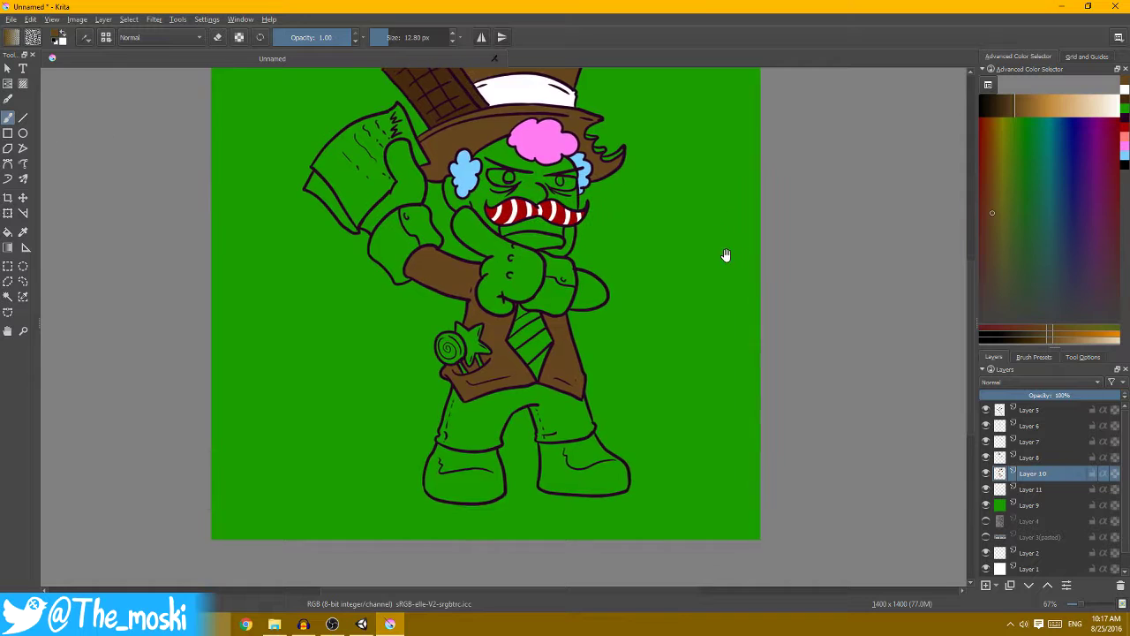
mouse_move(747, 270)
mouse_down()
mouse_move(742, 301)
mouse_move(732, 287)
mouse_up()
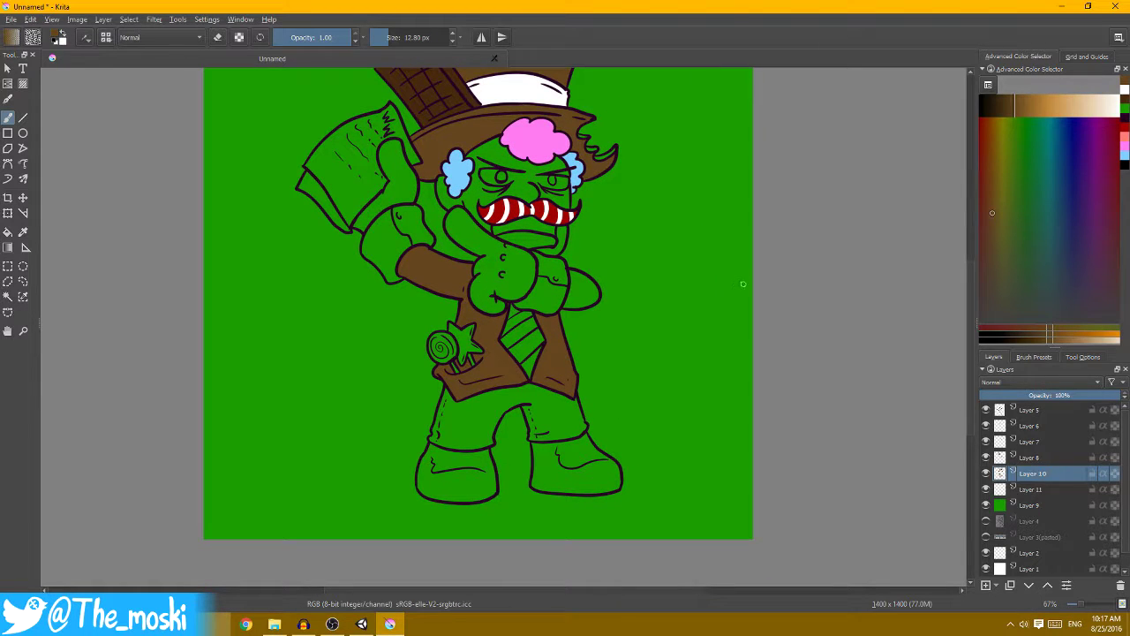
- Add and undo Layer 12, then select the chocolate bar's layer near the hat
key(Insert)
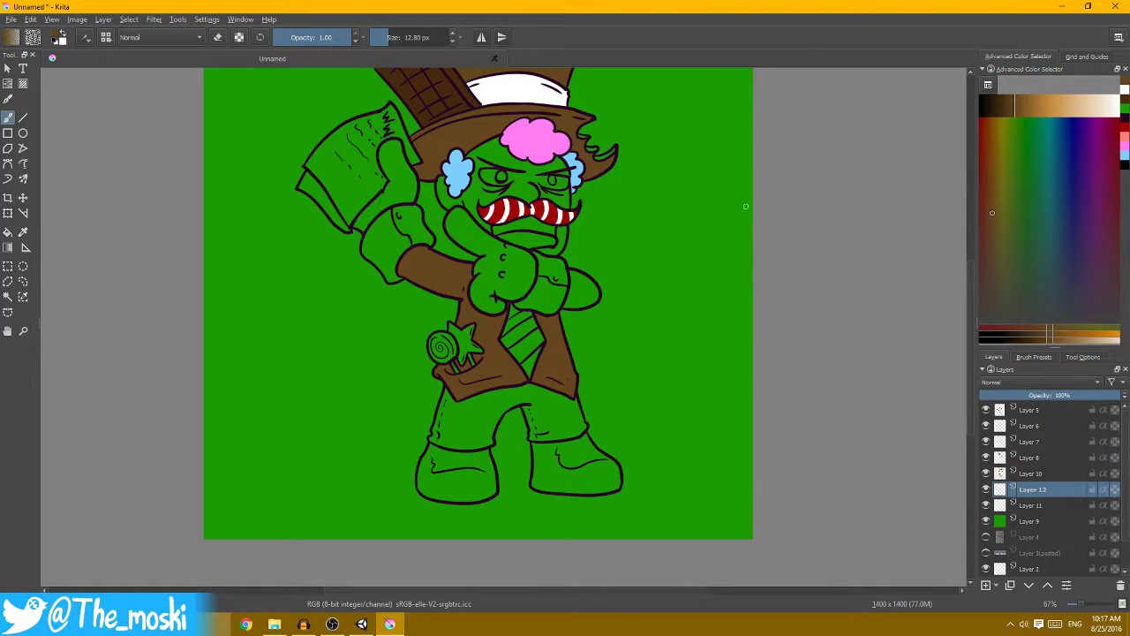
key(ctrl+z)
drag(720, 260, 758, 336)
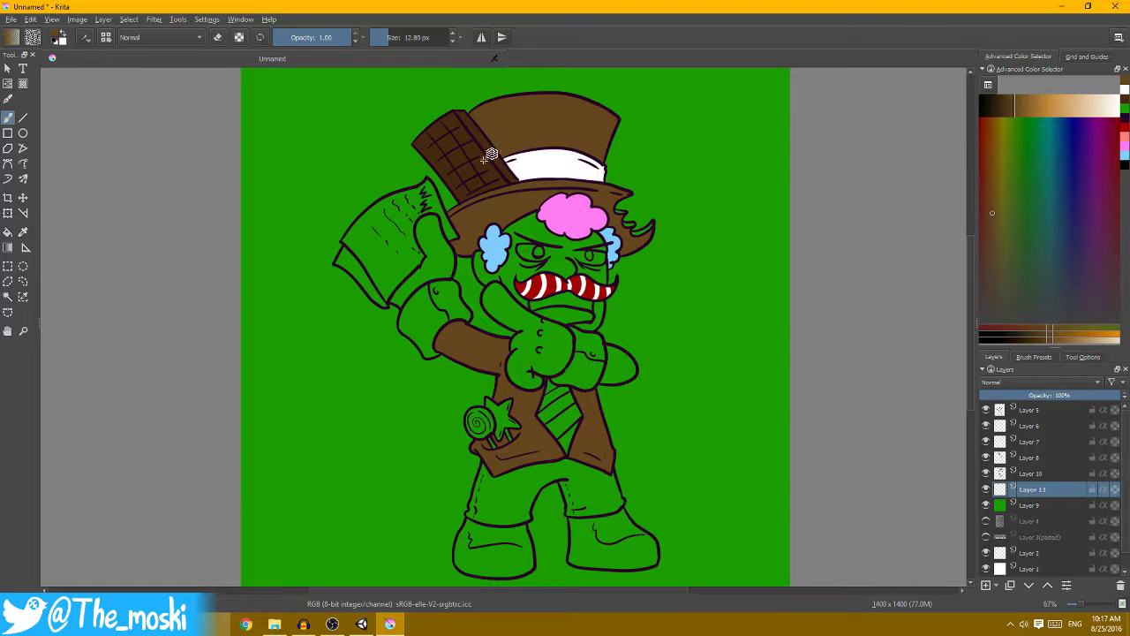
click(471, 162)
- Toggle between the fill and brush tools while framing the jacket in view
key(f)
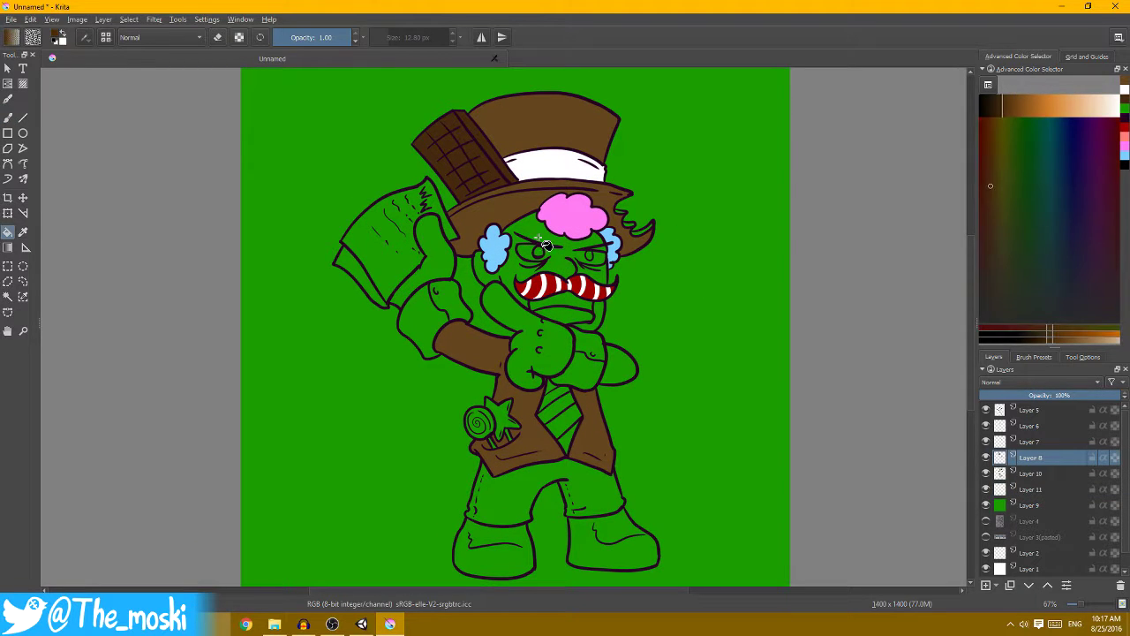
scroll(574, 256, up, 2)
scroll(674, 240, up, 2)
scroll(674, 240, up, 1)
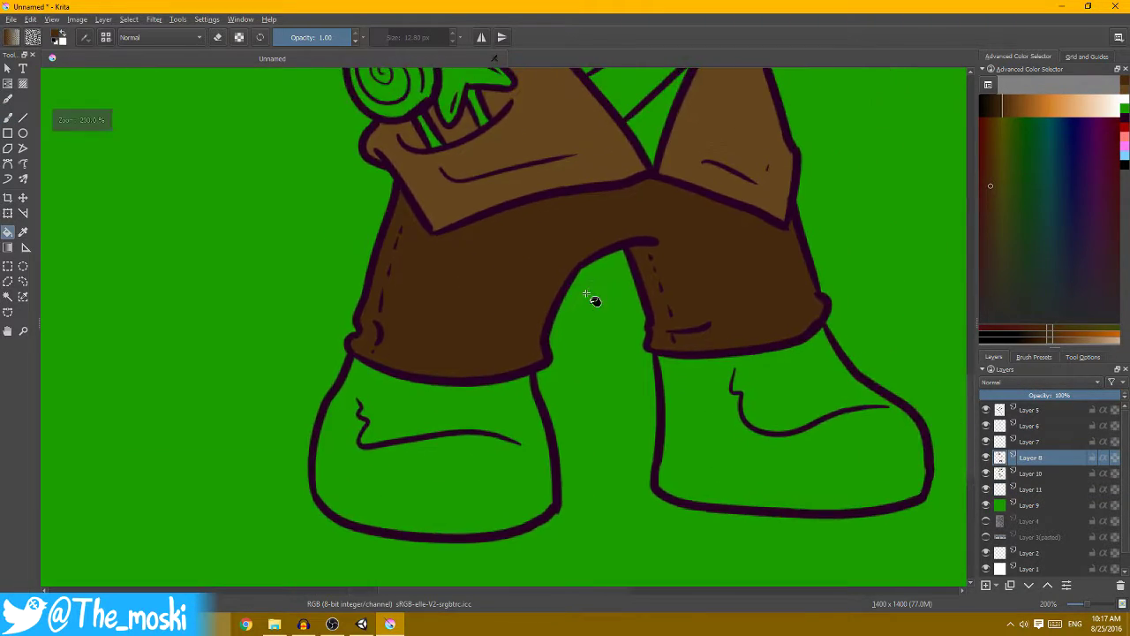
key(b)
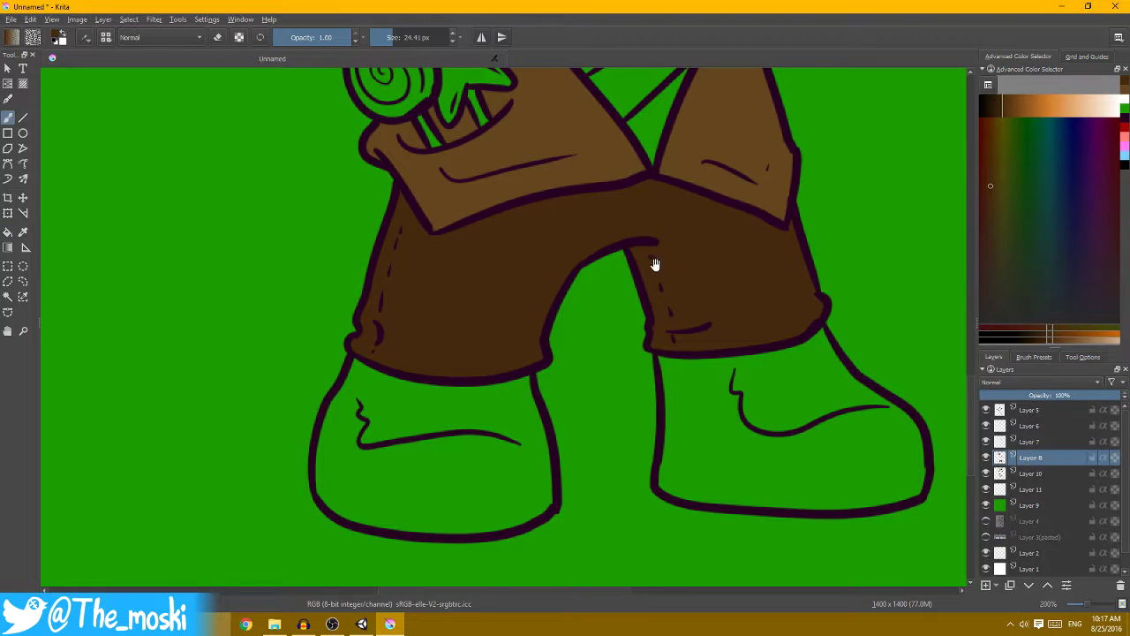
scroll(418, 383, up, 1)
scroll(441, 262, down, 1)
scroll(577, 280, down, 1)
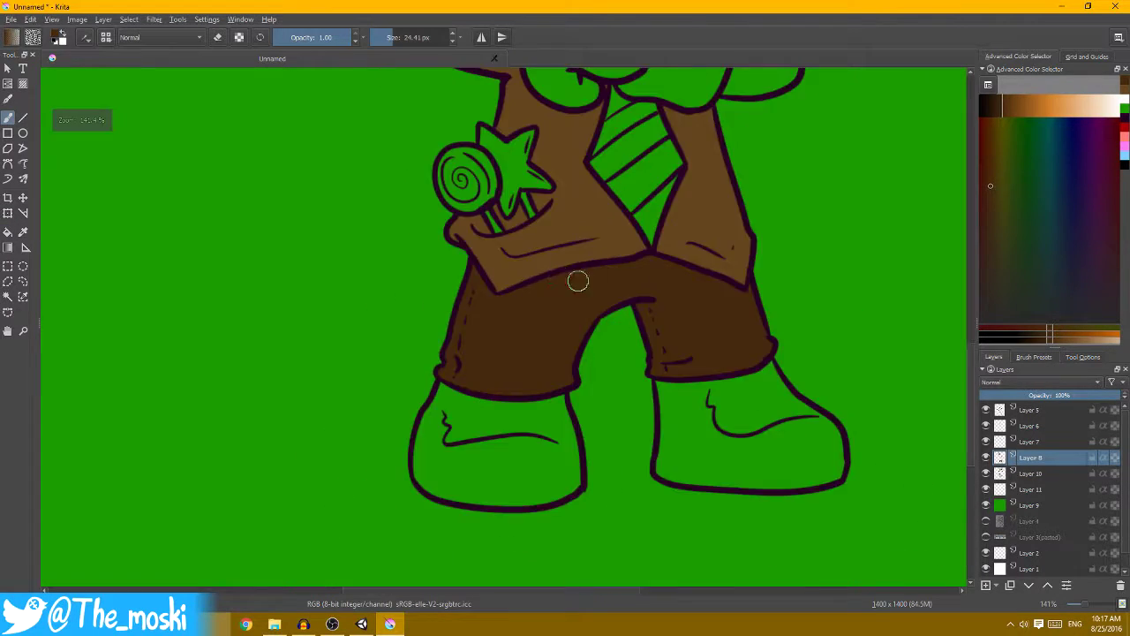
scroll(686, 255, down, 2)
drag(686, 255, 696, 325)
scroll(635, 312, up, 2)
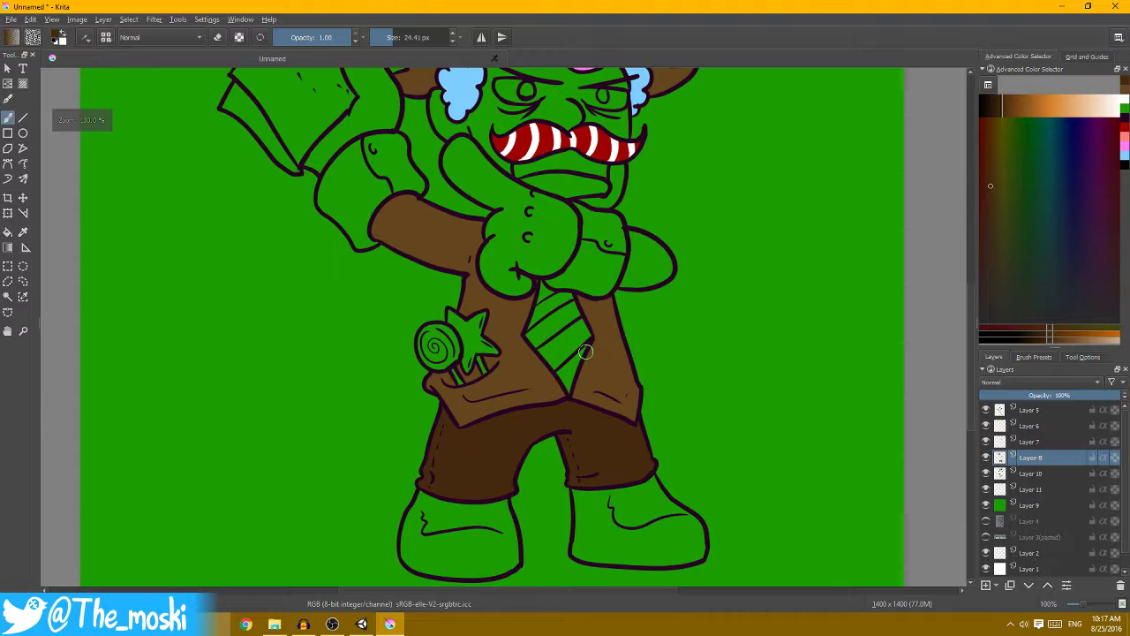
key(f)
- On Layer 10, sample the jacket brown and fill the sleeve gaps and fist area
key(Page_Down)
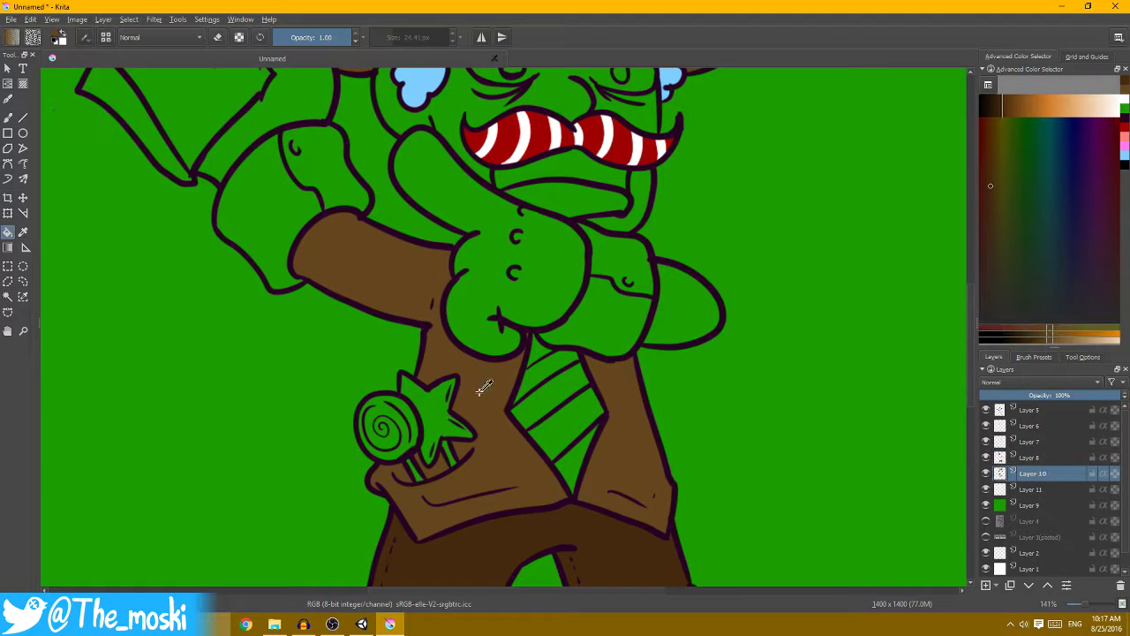
ctrl+click(359, 269)
click(296, 159)
click(349, 181)
key(ctrl+z)
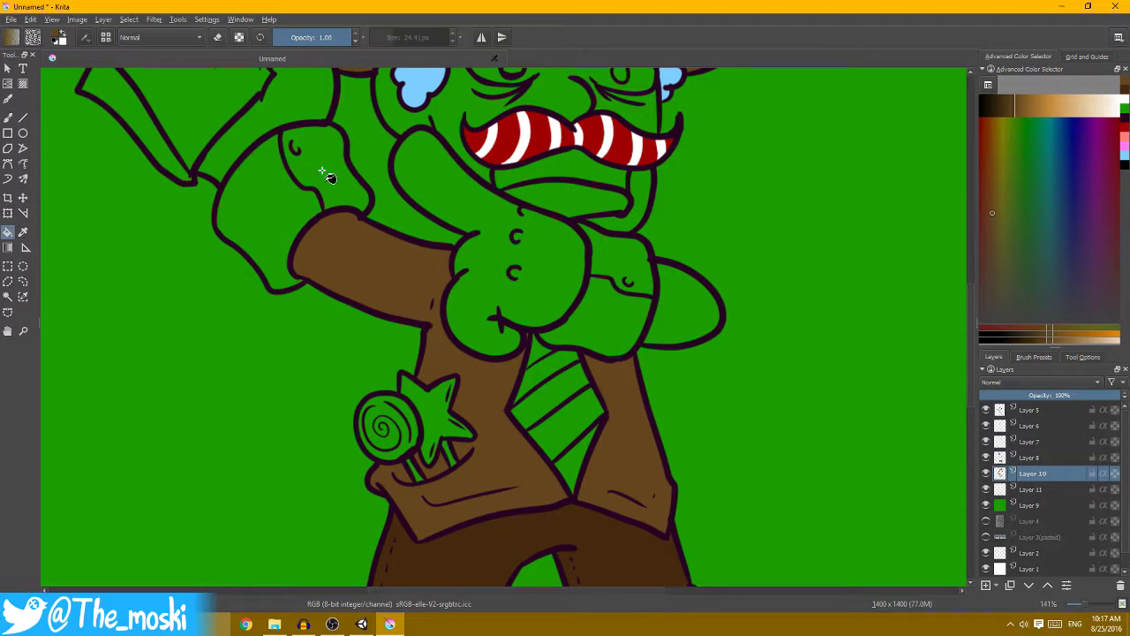
click(323, 172)
click(480, 203)
scroll(479, 203, up, 1)
scroll(574, 270, up, 1)
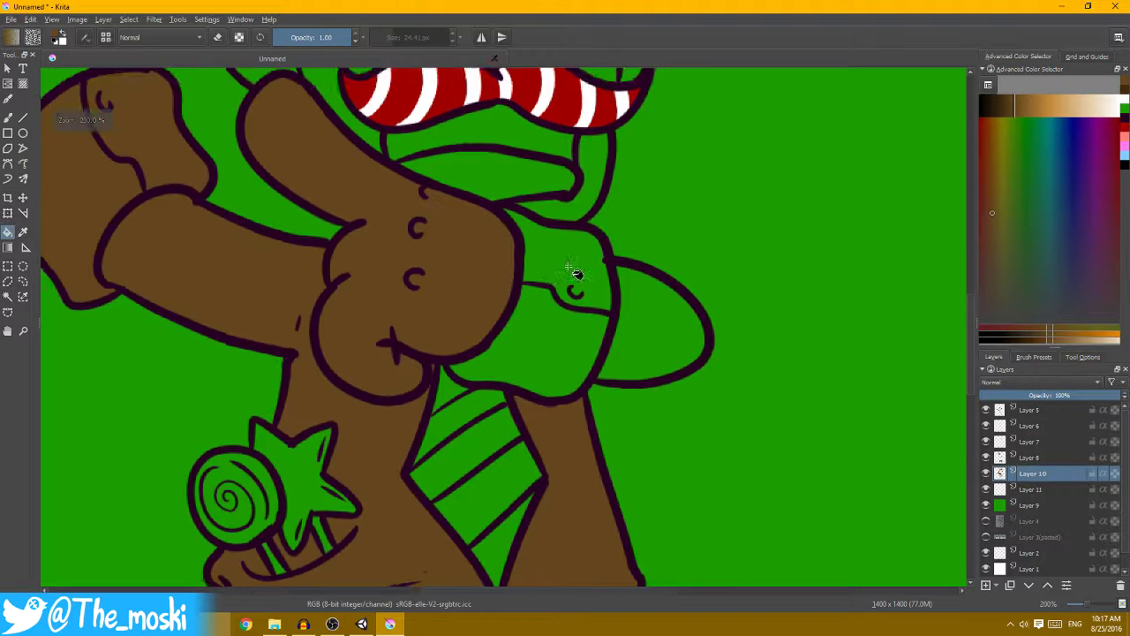
scroll(592, 327, up, 1)
click(592, 326)
click(592, 247)
scroll(642, 252, down, 2)
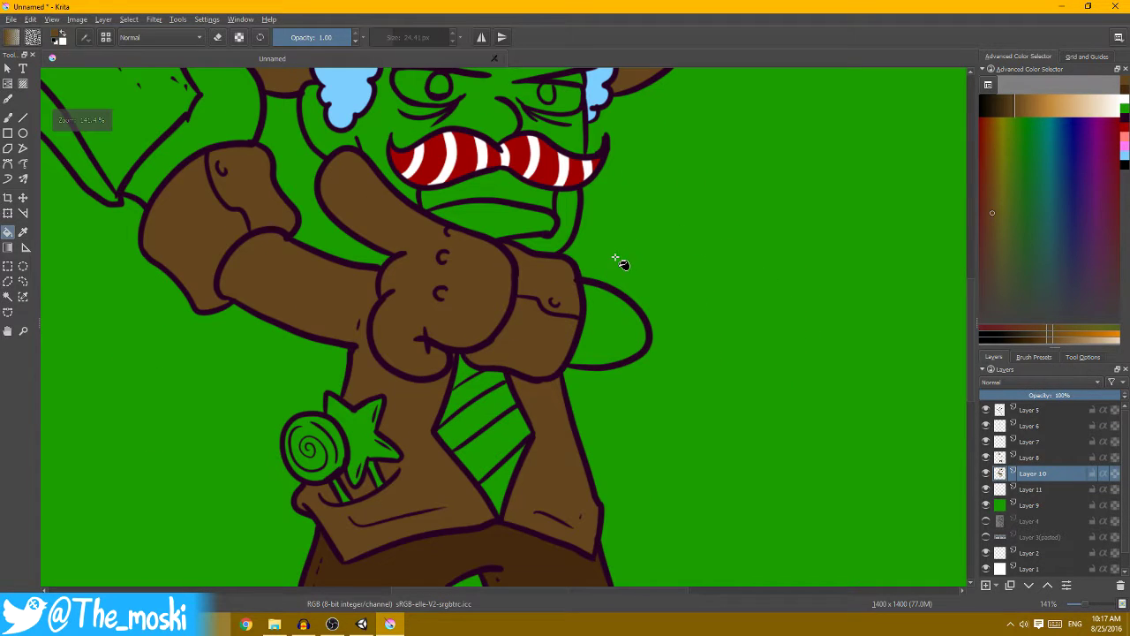
- Undo the stray fist fills, refill only the jacket cuff brown, and move up a layer
key(ctrl+z)
key(ctrl+z)
key(ctrl+z)
click(546, 322)
scroll(546, 323, up, 1)
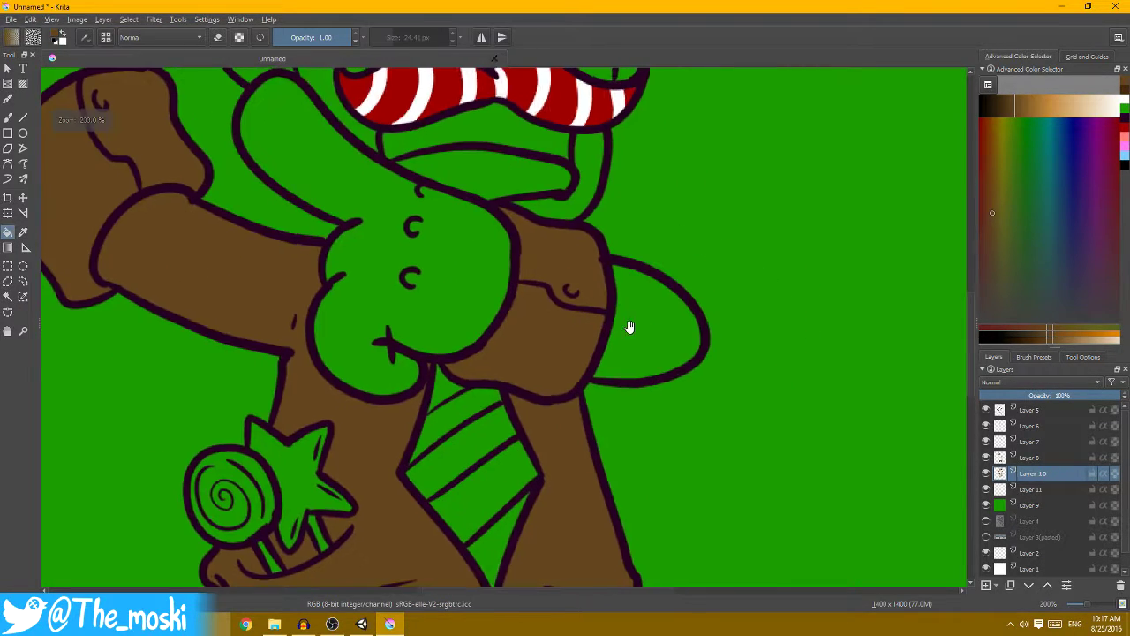
scroll(623, 317, down, 1)
scroll(613, 308, down, 2)
scroll(585, 291, down, 1)
scroll(618, 287, up, 2)
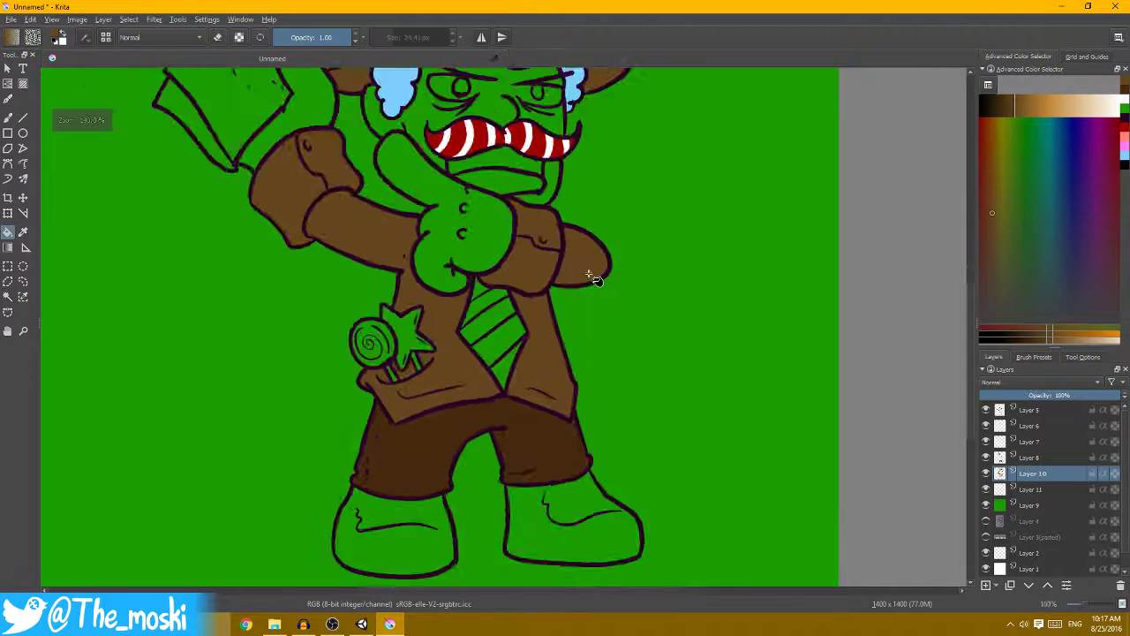
scroll(648, 257, up, 2)
scroll(691, 262, down, 1)
scroll(628, 252, down, 1)
scroll(620, 310, down, 2)
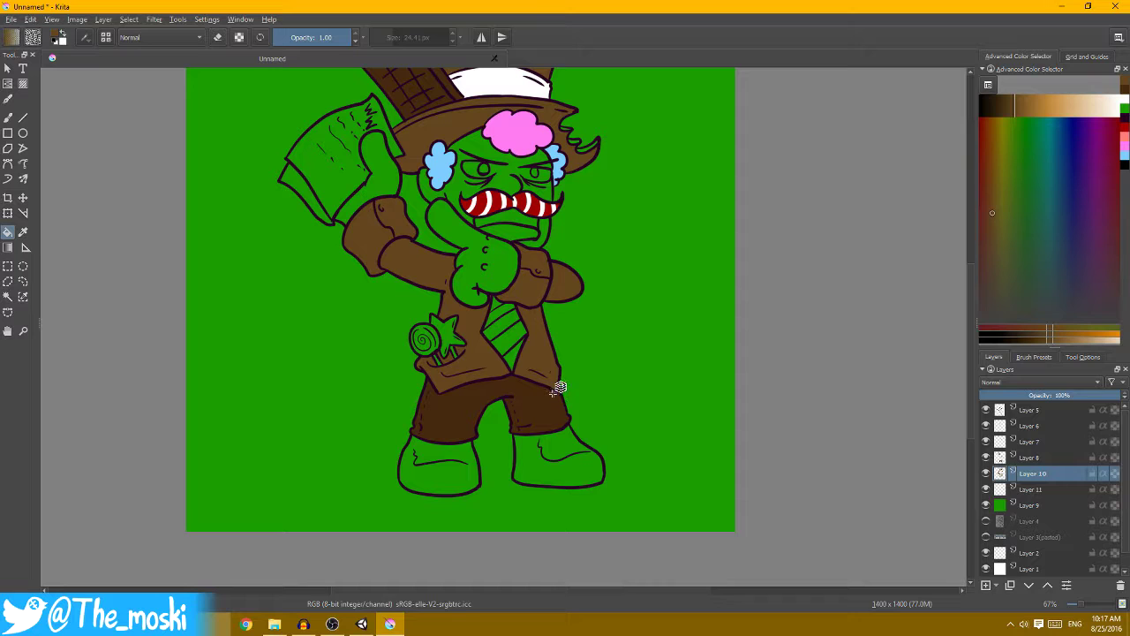
key(Page_Up)
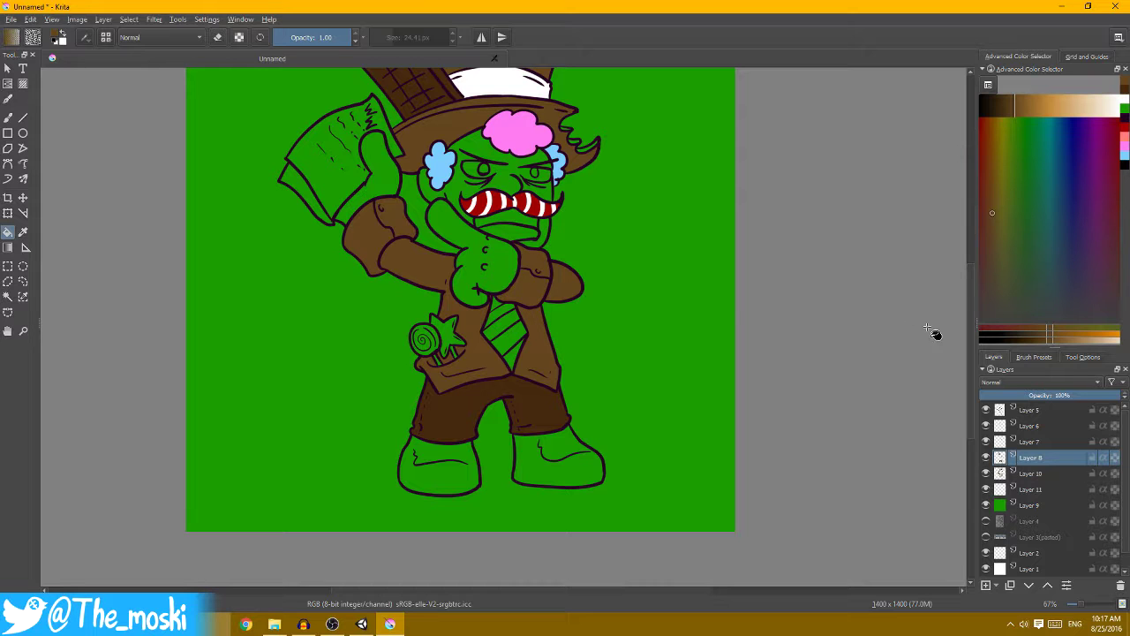
scroll(620, 420, up, 3)
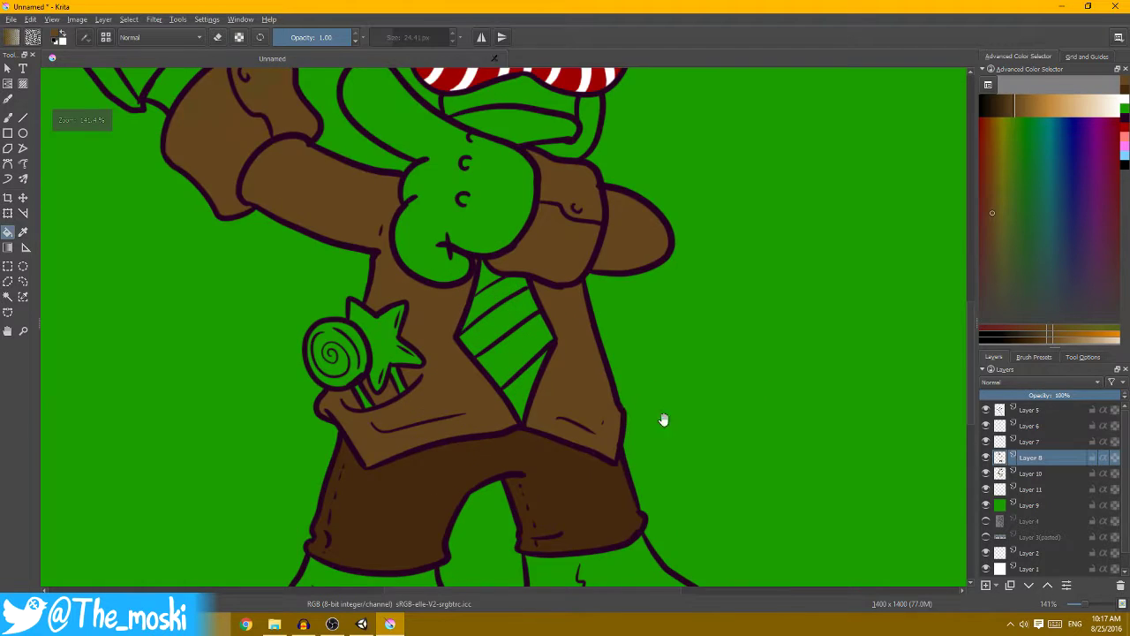
scroll(661, 419, down, 3)
- On new Layer 13 at the top, fill the boots with a dark charcoal grey
key(Page_Up)
key(Page_Up)
key(Page_Up)
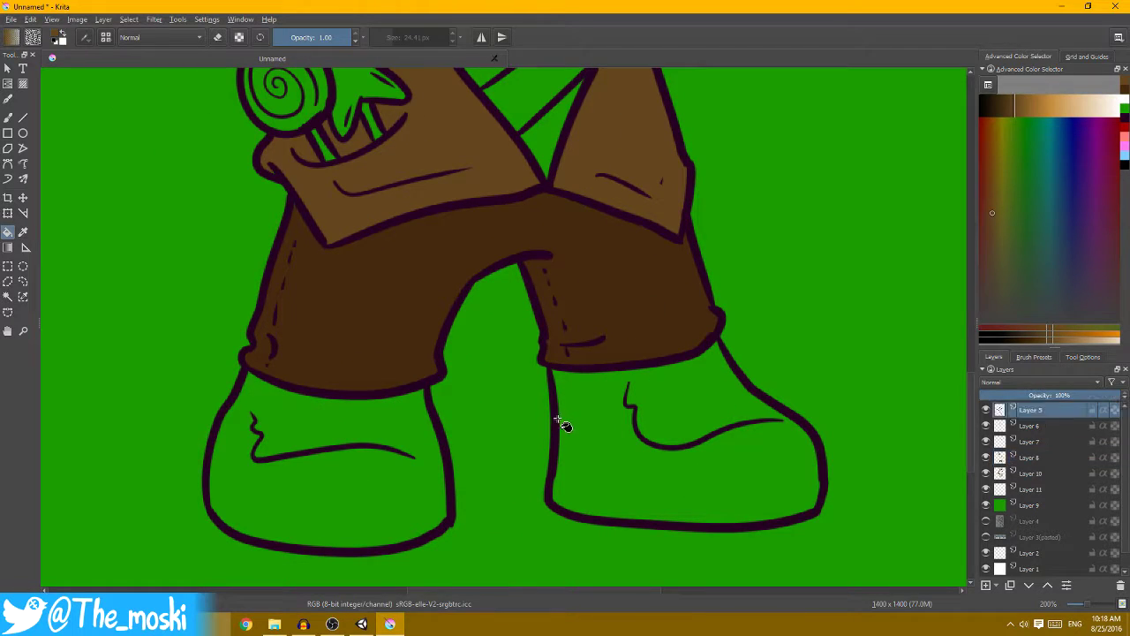
key(Insert)
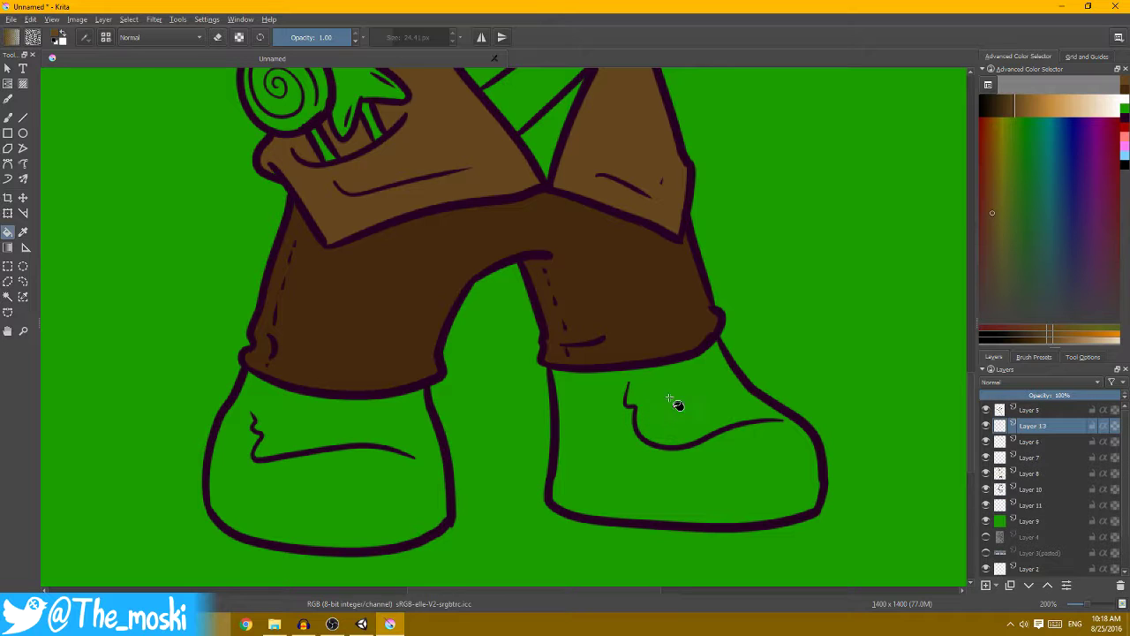
ctrl+click(709, 341)
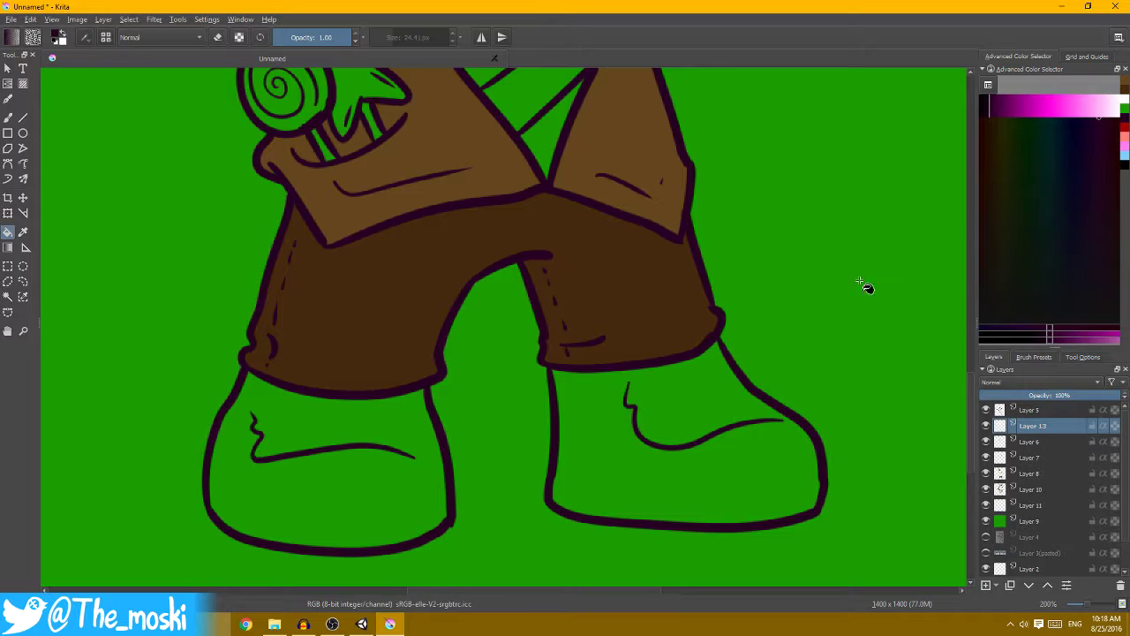
drag(1074, 297, 991, 311)
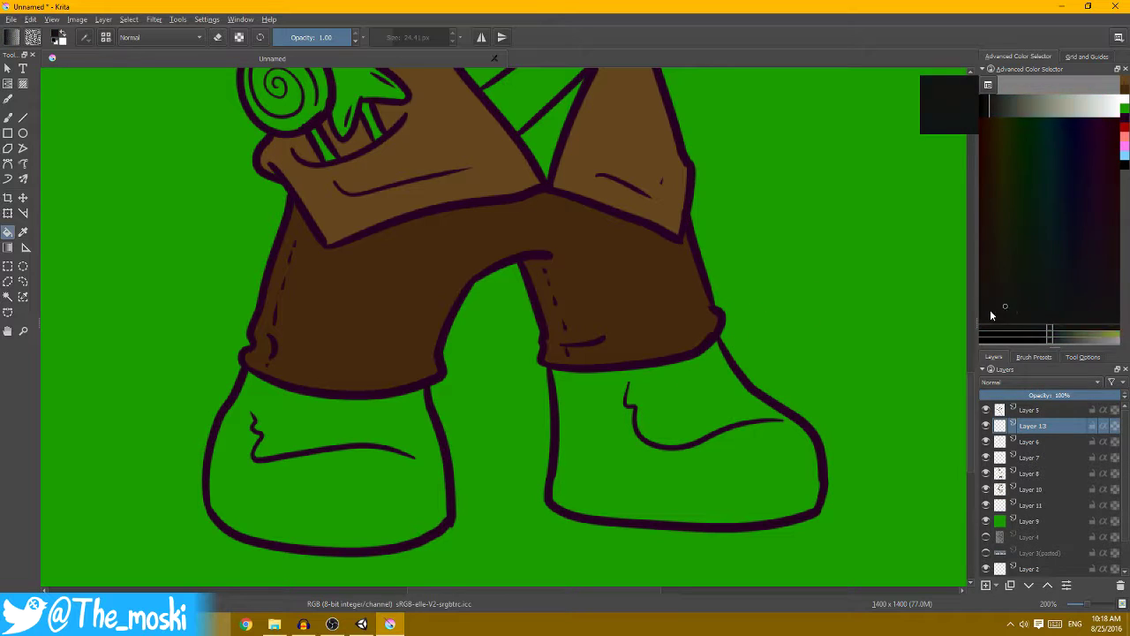
click(1009, 108)
click(623, 411)
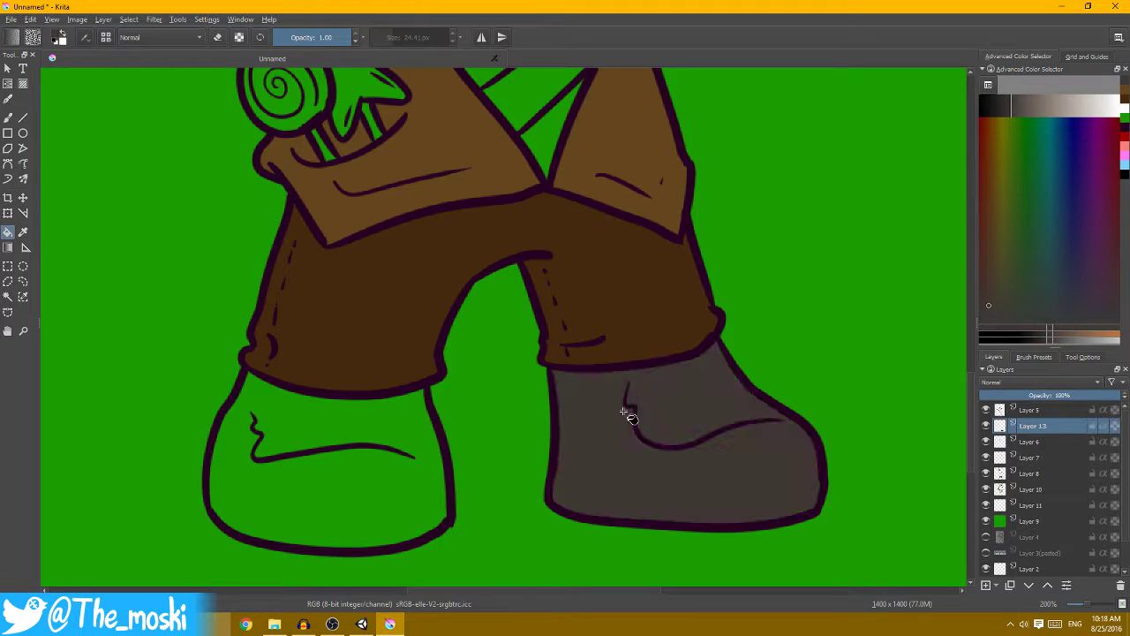
scroll(701, 277, down, 3)
scroll(689, 245, down, 2)
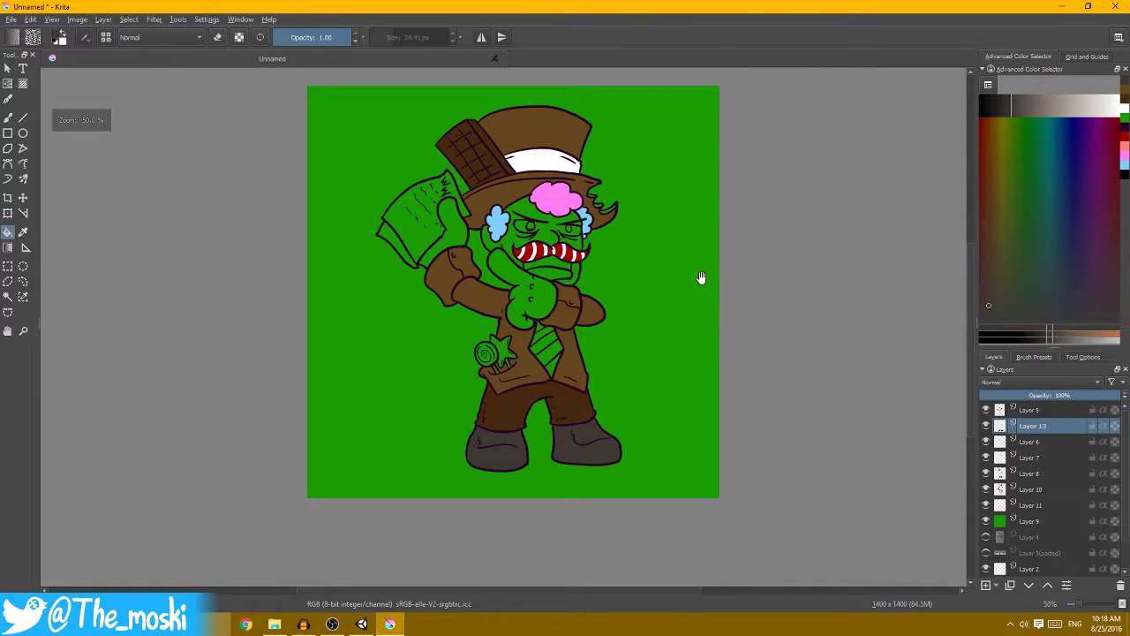
scroll(699, 277, up, 5)
scroll(688, 283, right, 3)
scroll(698, 290, up, 1)
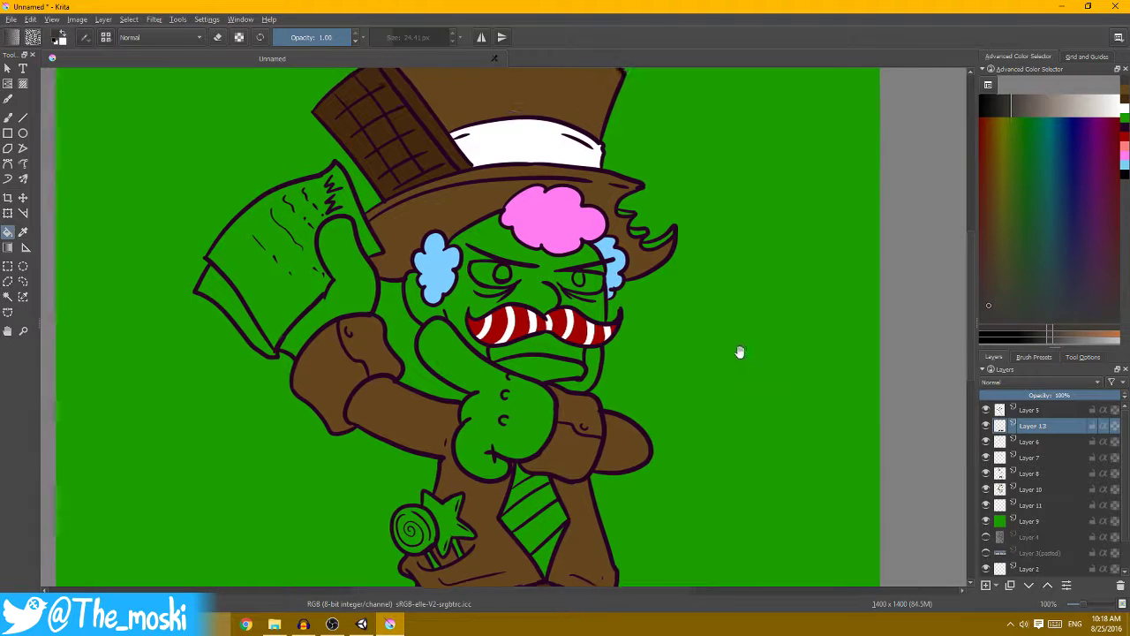
- On new Layer 14, mix a light peach and fill the face and cheek beside the hand
key(Insert)
scroll(734, 259, up, 2)
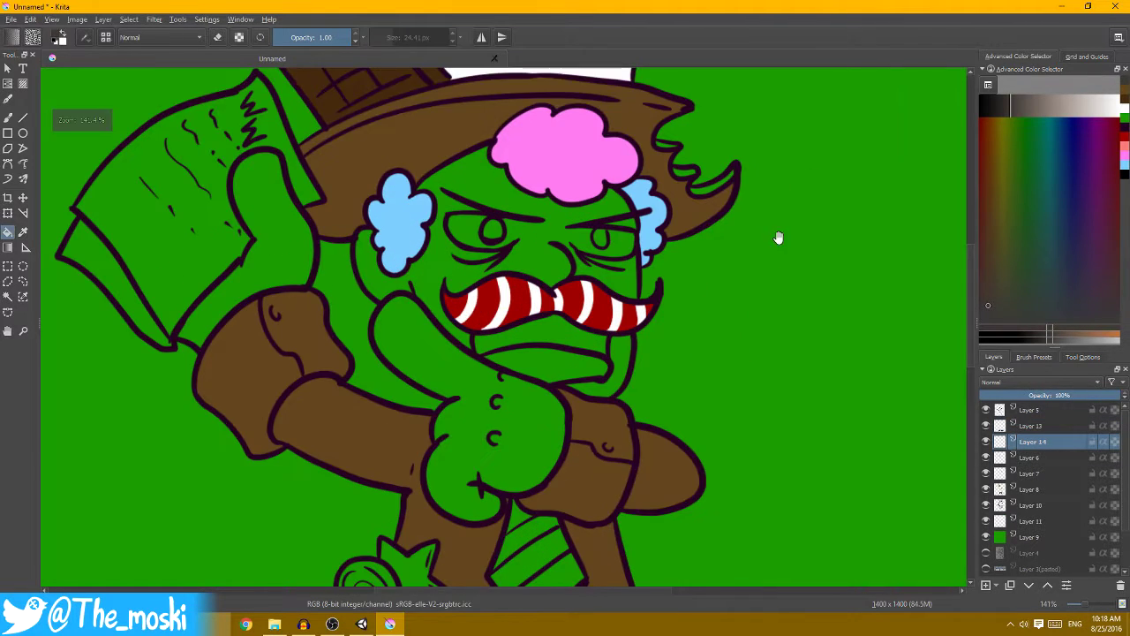
mouse_move(1000, 226)
mouse_down()
mouse_move(989, 121)
mouse_move(1000, 260)
mouse_up()
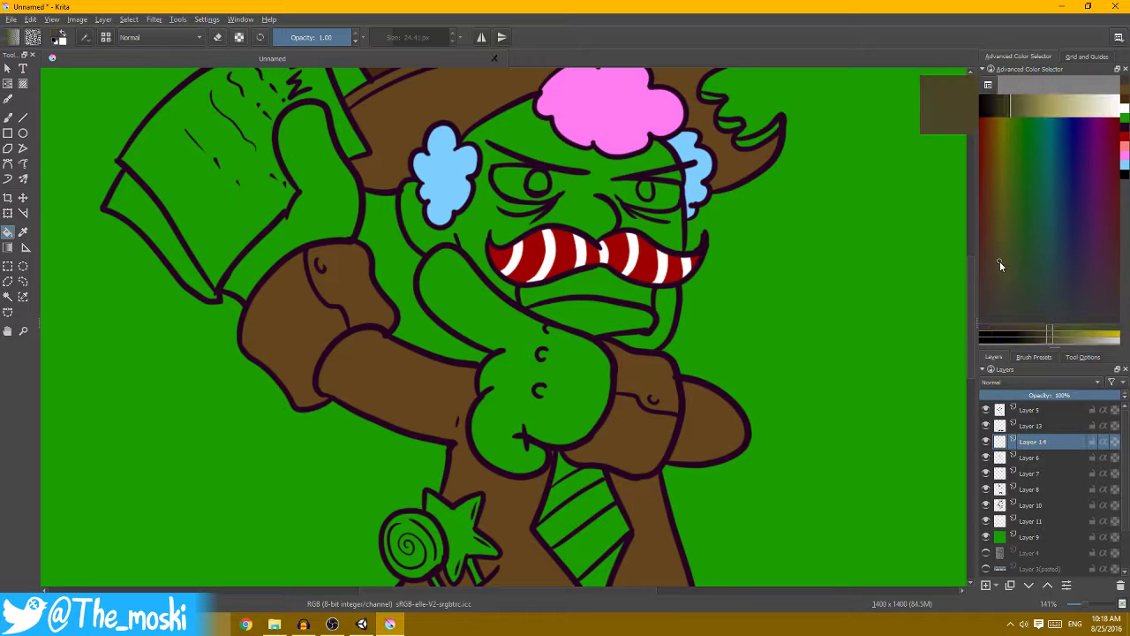
drag(1033, 106, 1044, 105)
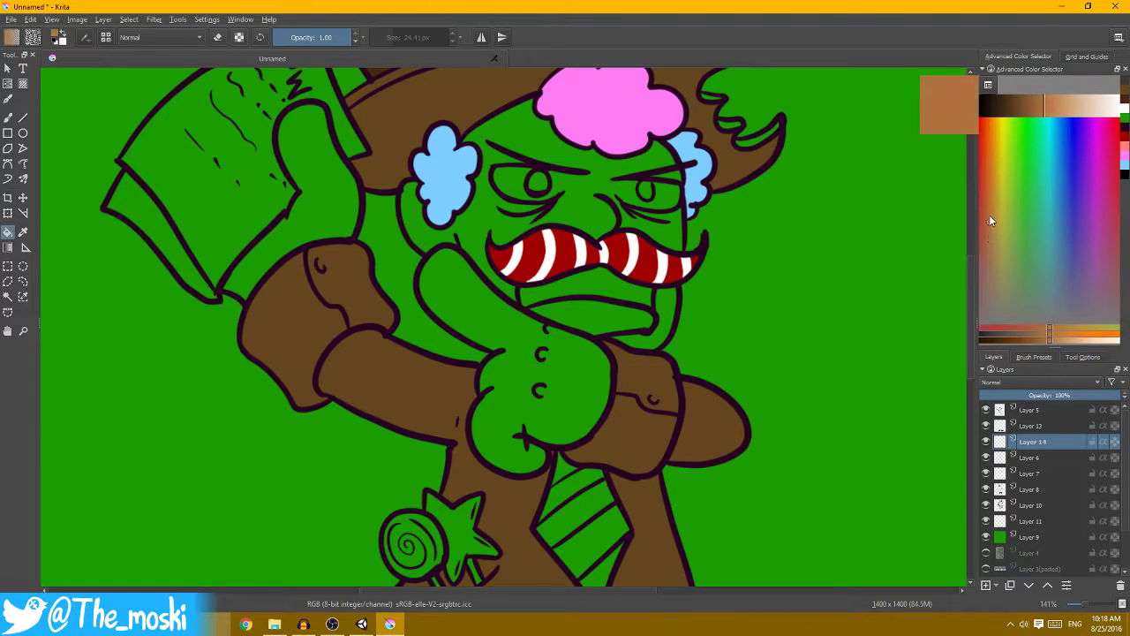
drag(990, 221, 990, 172)
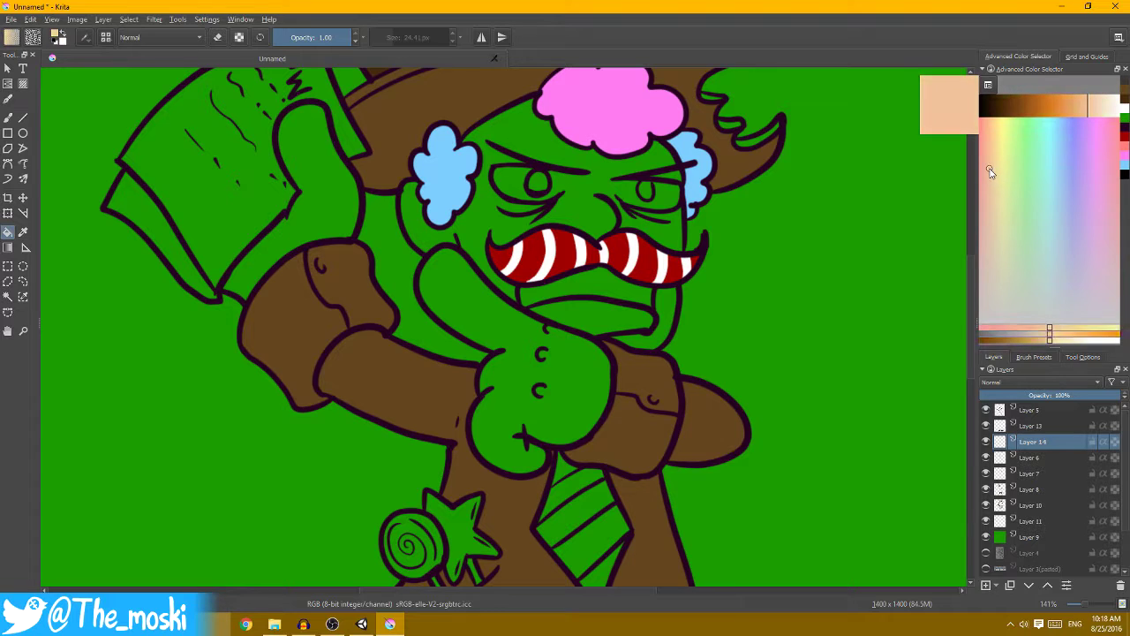
key(plus)
drag(561, 269, 597, 337)
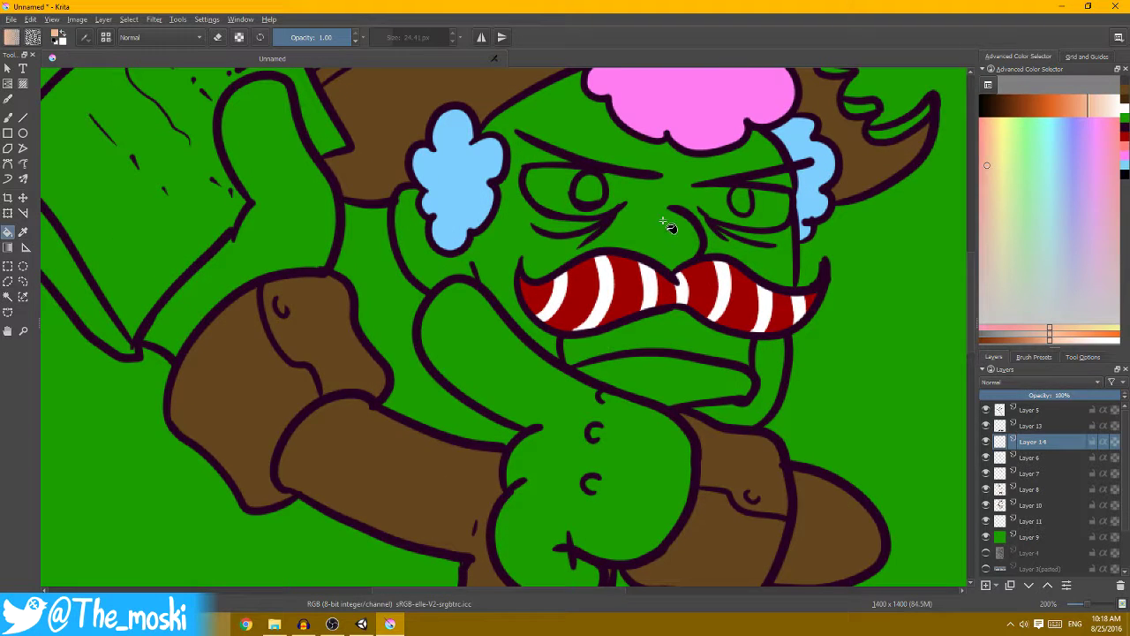
click(698, 233)
click(762, 353)
- Brush peach over both green eye areas, then add empty Layer 15 above
key(plus)
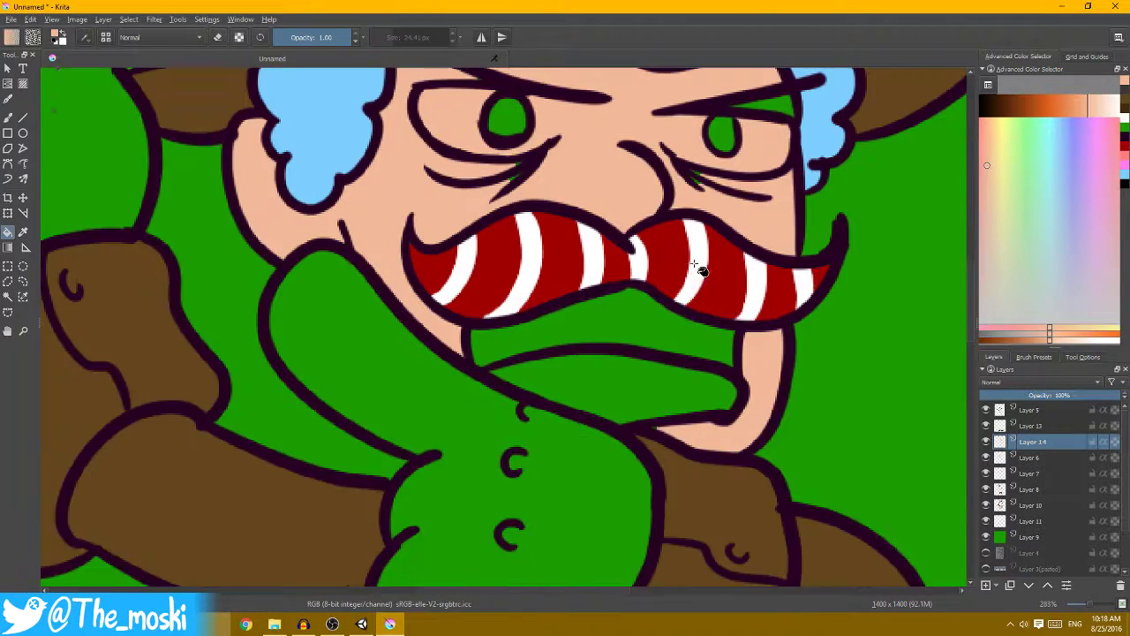
key(plus)
key(b)
drag(557, 276, 585, 230)
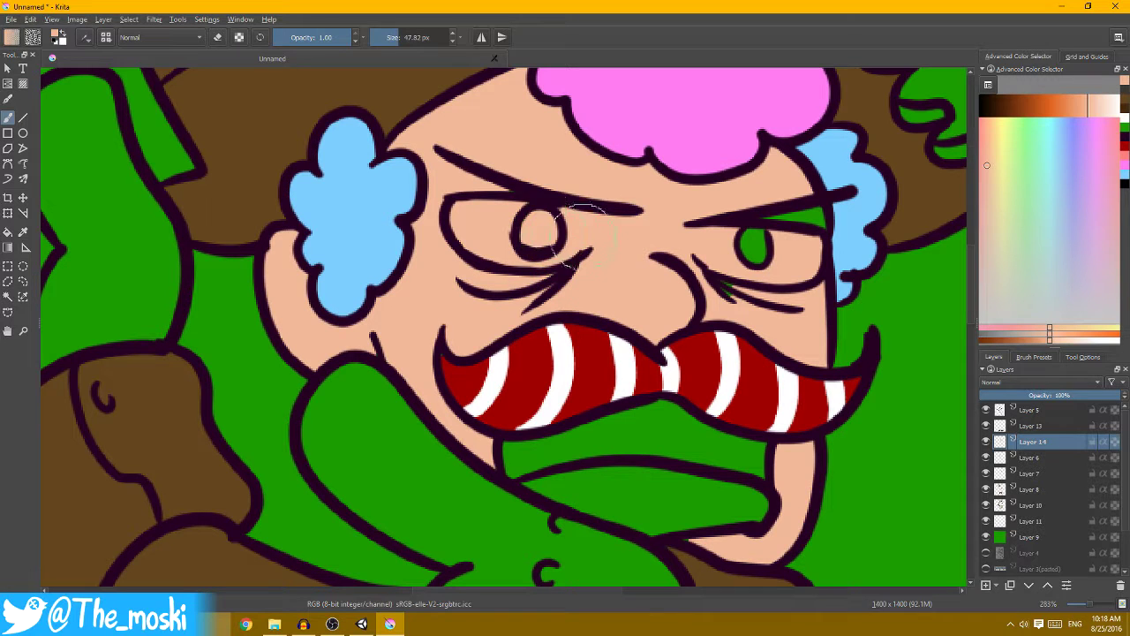
mouse_move(767, 249)
mouse_down()
mouse_move(697, 228)
mouse_move(718, 209)
mouse_up()
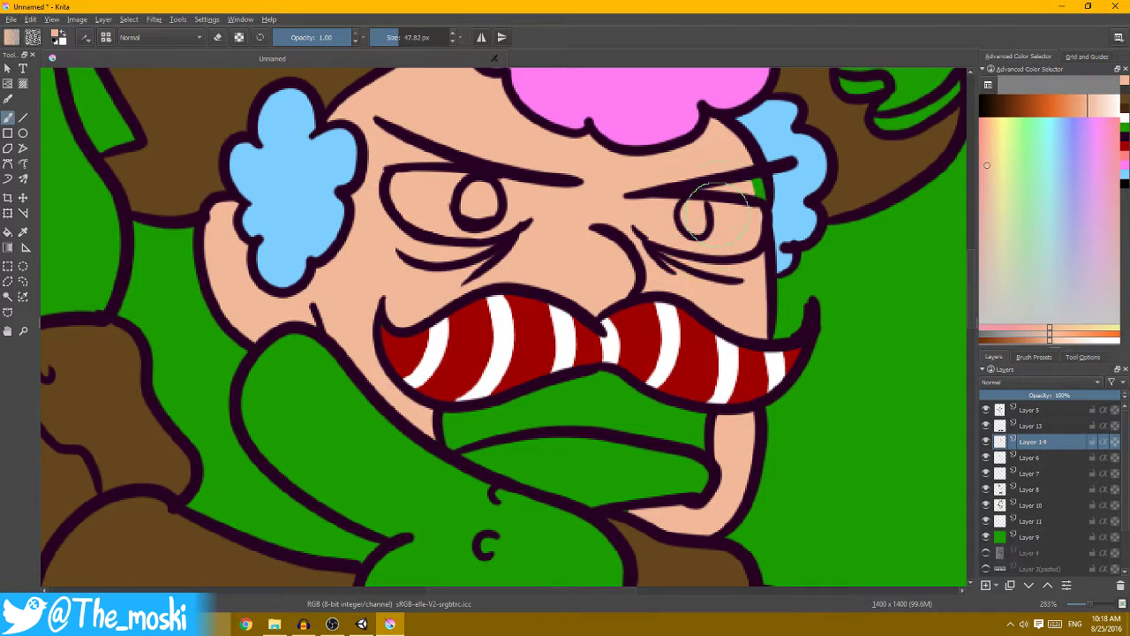
scroll(738, 190, down, 3)
scroll(735, 295, up, 2)
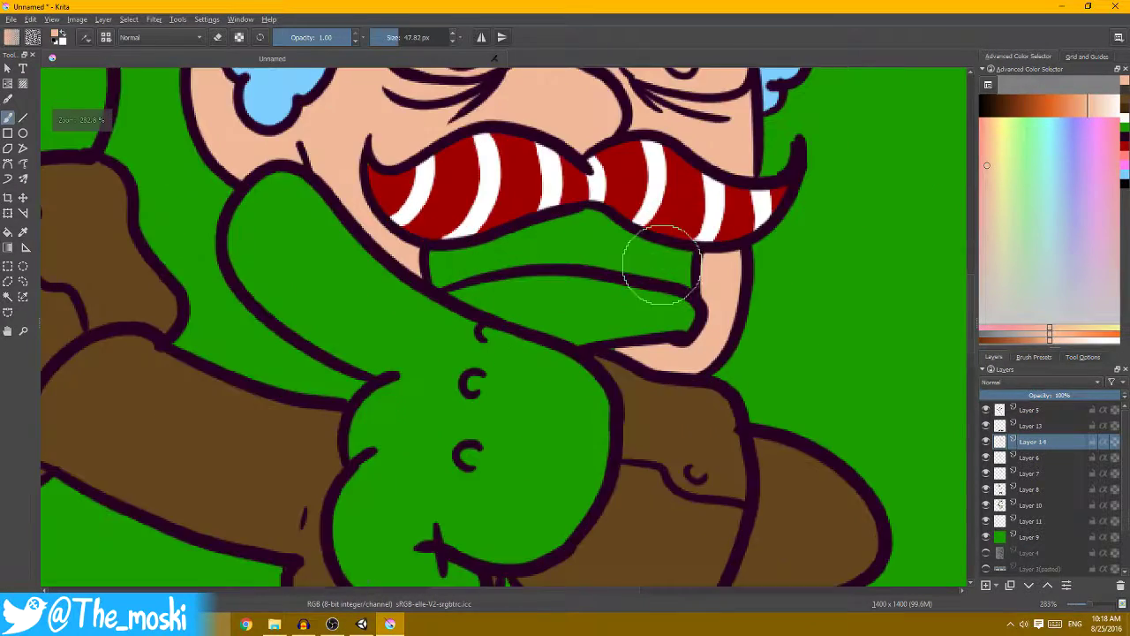
scroll(651, 259, down, 1)
mouse_move(693, 218)
mouse_down()
mouse_move(729, 269)
mouse_move(704, 227)
mouse_move(779, 226)
mouse_move(722, 234)
mouse_move(747, 247)
mouse_up()
scroll(728, 274, down, 2)
scroll(721, 234, up, 1)
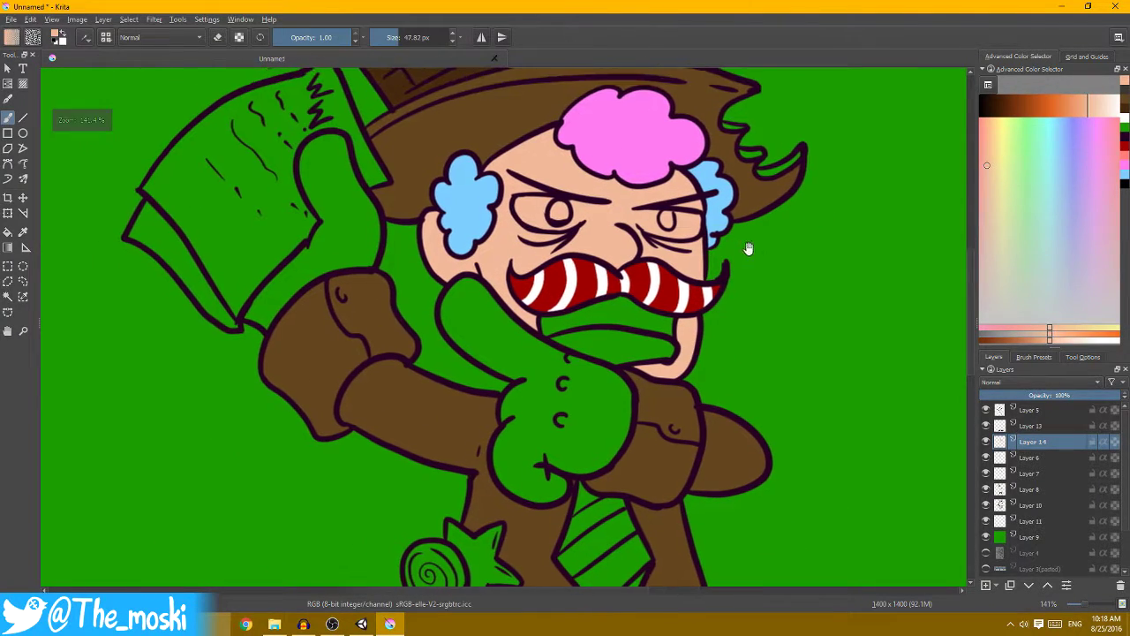
key(Insert)
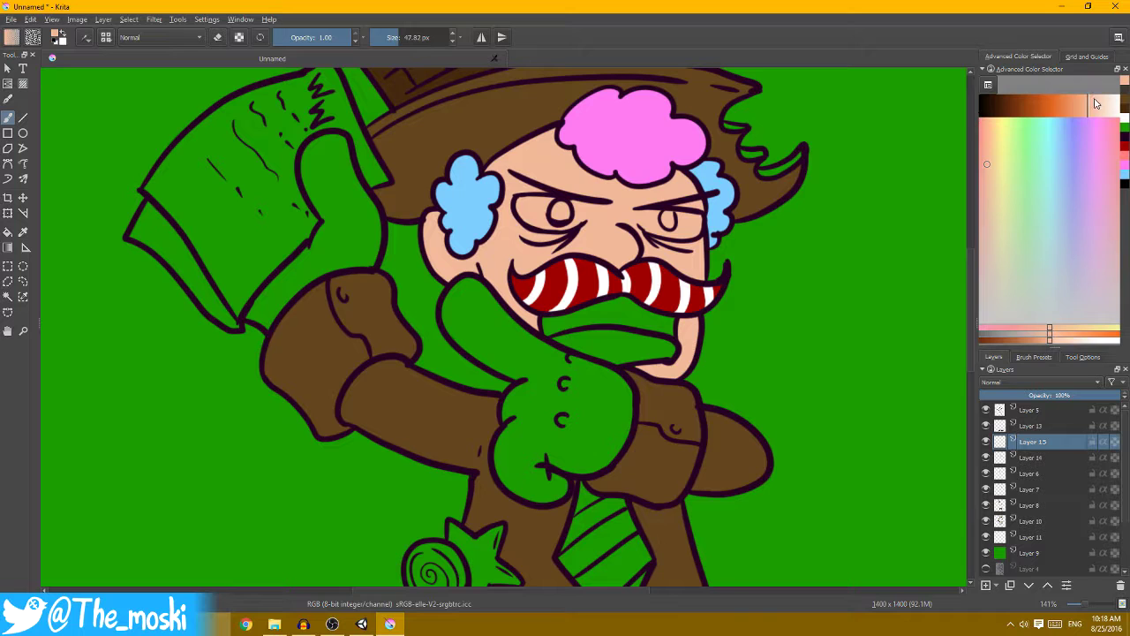
- On Layer 15, paint both eye whites white with a smaller brush for the right eye, then switch to eraser
click(1095, 104)
scroll(923, 159, up, 1)
scroll(707, 203, up, 1)
scroll(565, 256, up, 1)
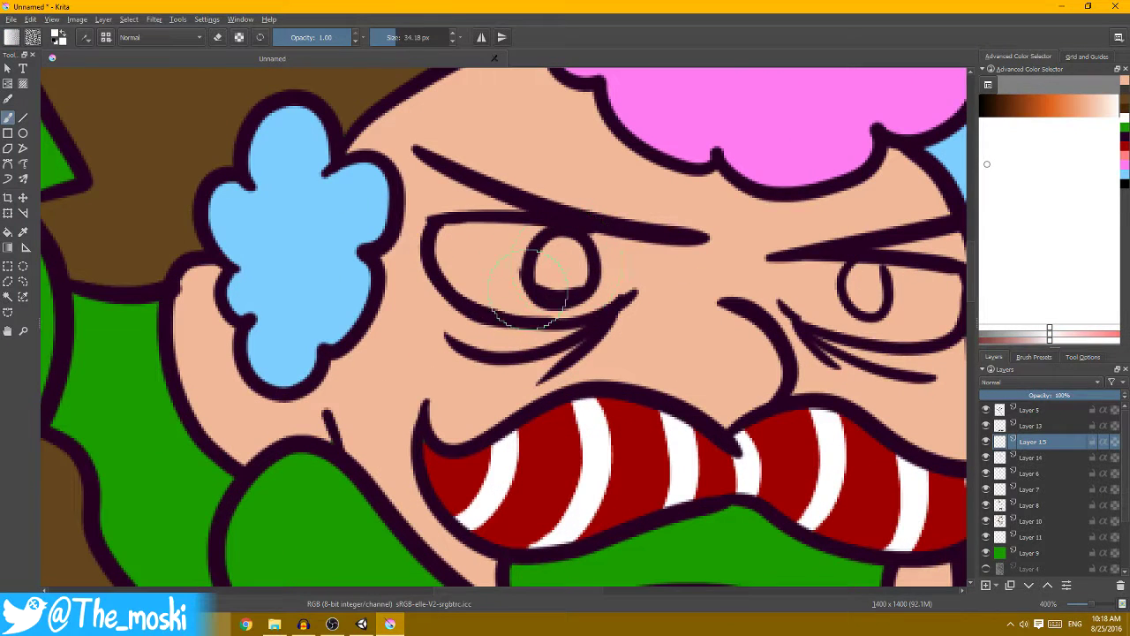
mouse_move(530, 285)
mouse_down()
mouse_move(462, 245)
mouse_move(480, 252)
mouse_move(604, 234)
mouse_move(565, 285)
mouse_up()
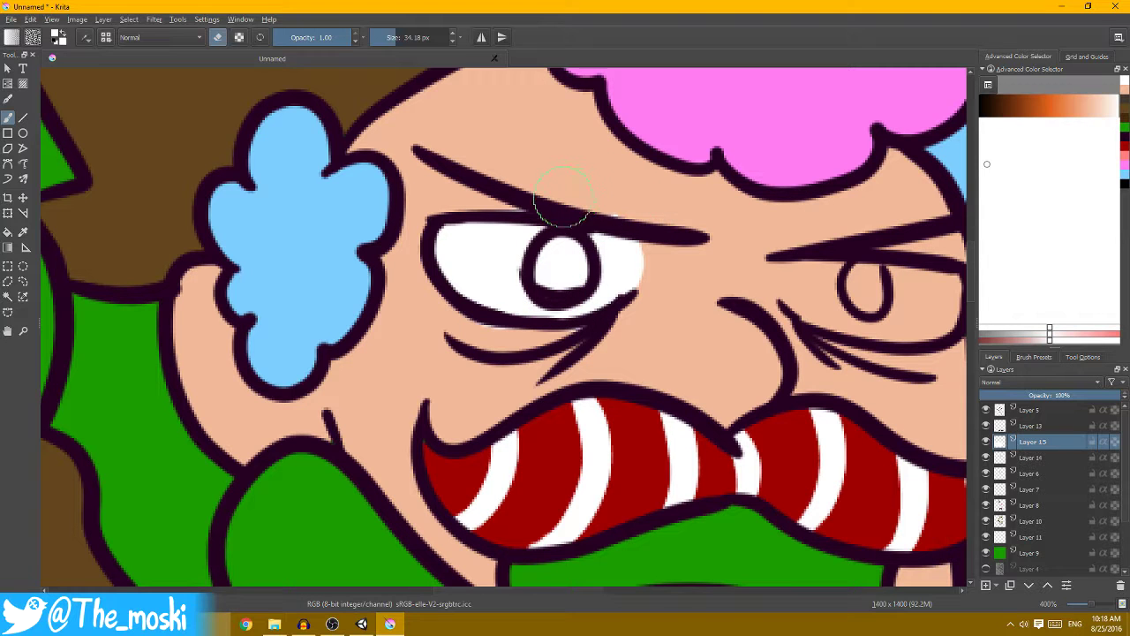
drag(733, 212, 539, 168)
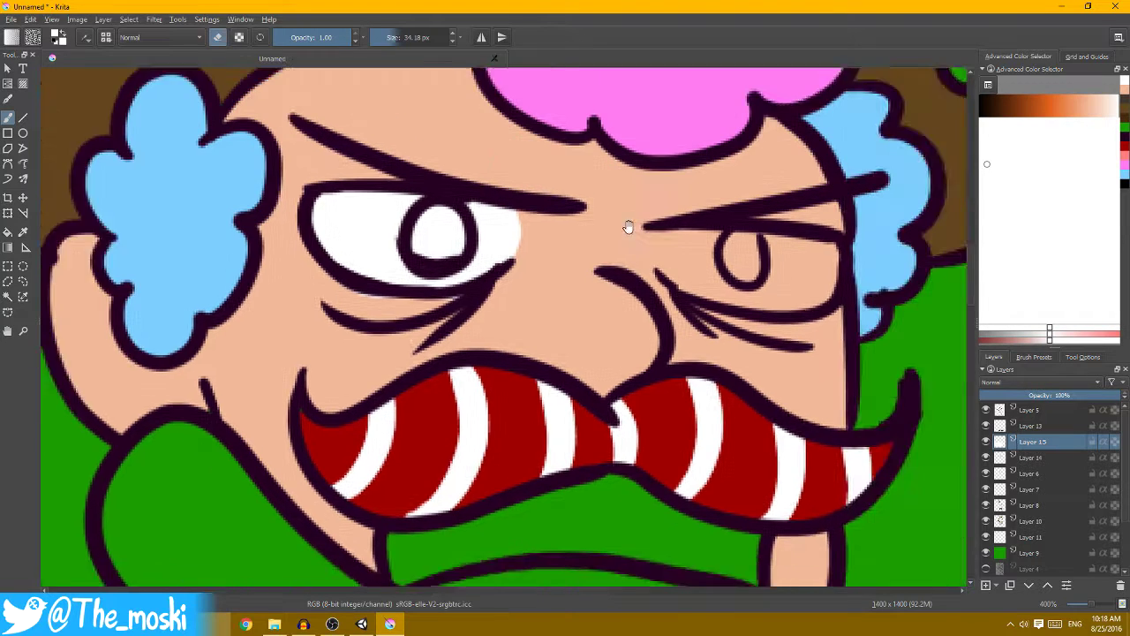
mouse_move(680, 283)
mouse_down()
mouse_move(623, 243)
mouse_move(668, 217)
mouse_move(733, 231)
mouse_move(707, 274)
mouse_move(698, 258)
mouse_up()
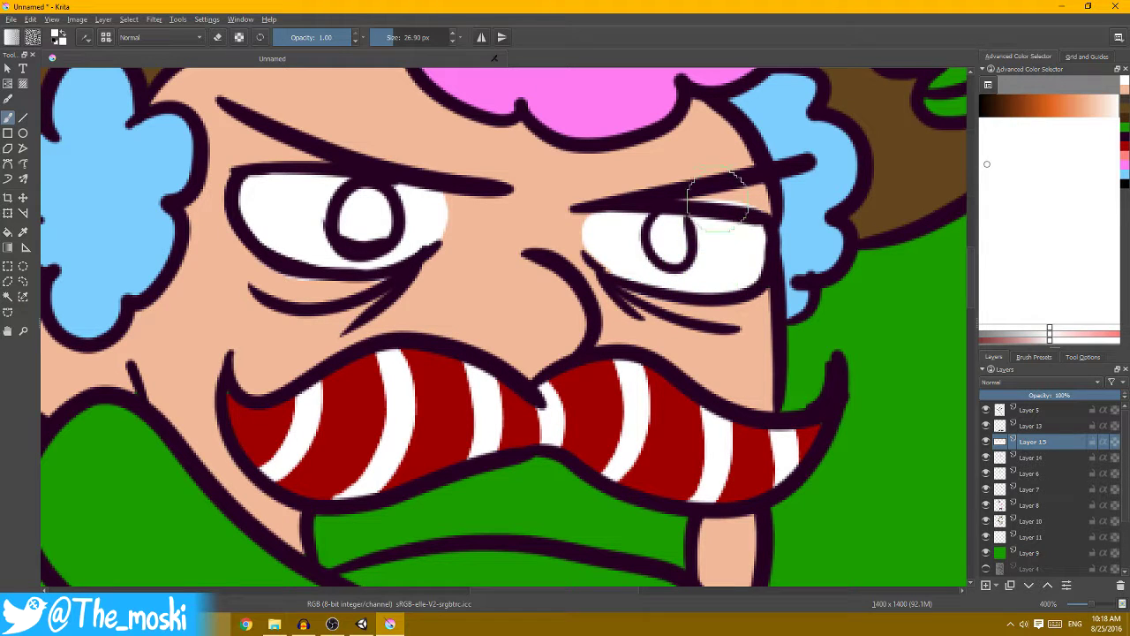
key(e)
scroll(729, 188, down, 2)
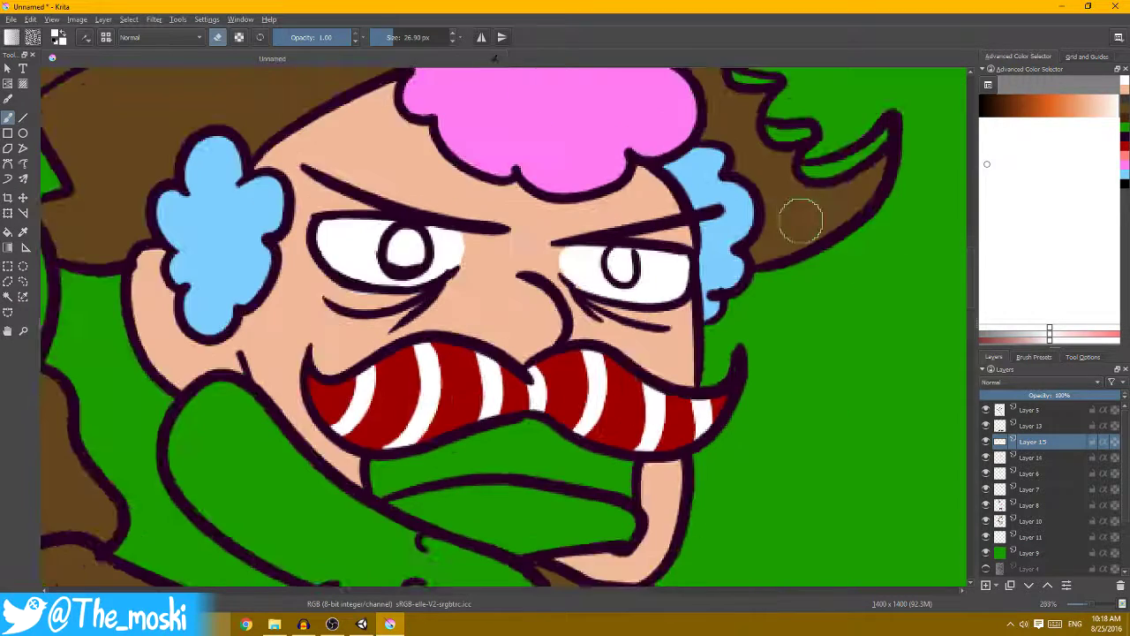
scroll(796, 218, down, 2)
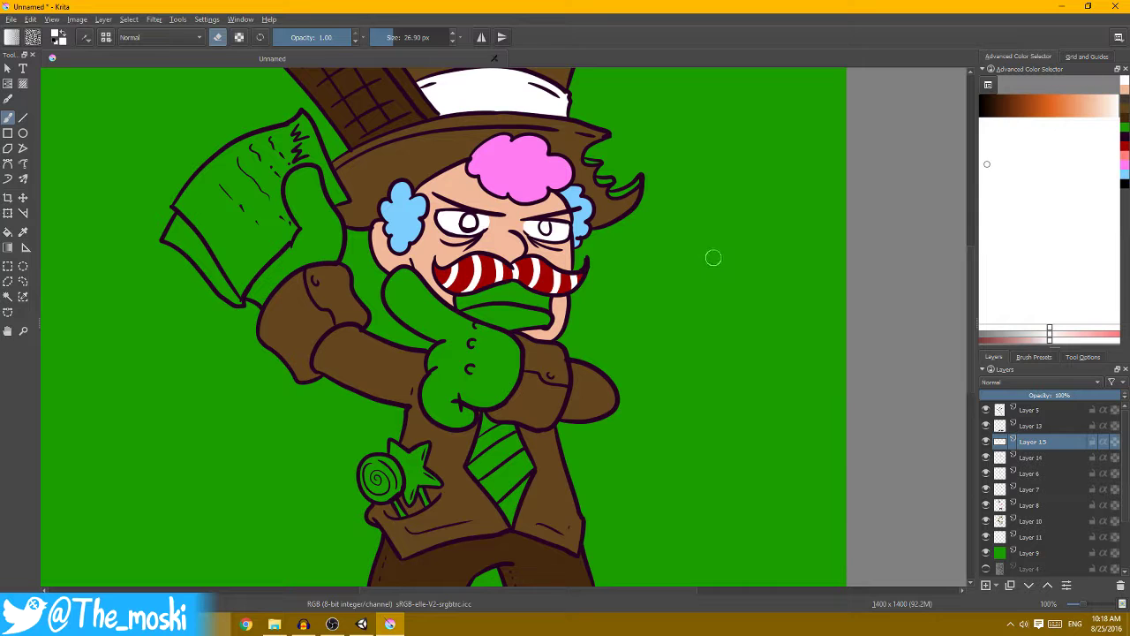
scroll(593, 295, down, 1)
key(f)
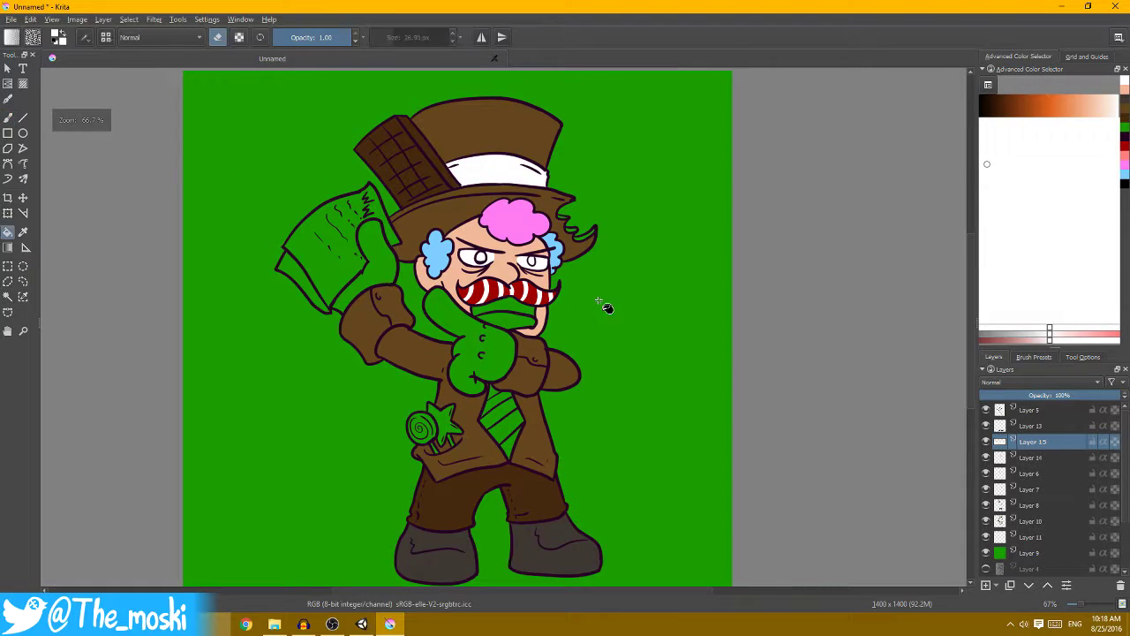
scroll(600, 303, up, 3)
drag(512, 378, 696, 294)
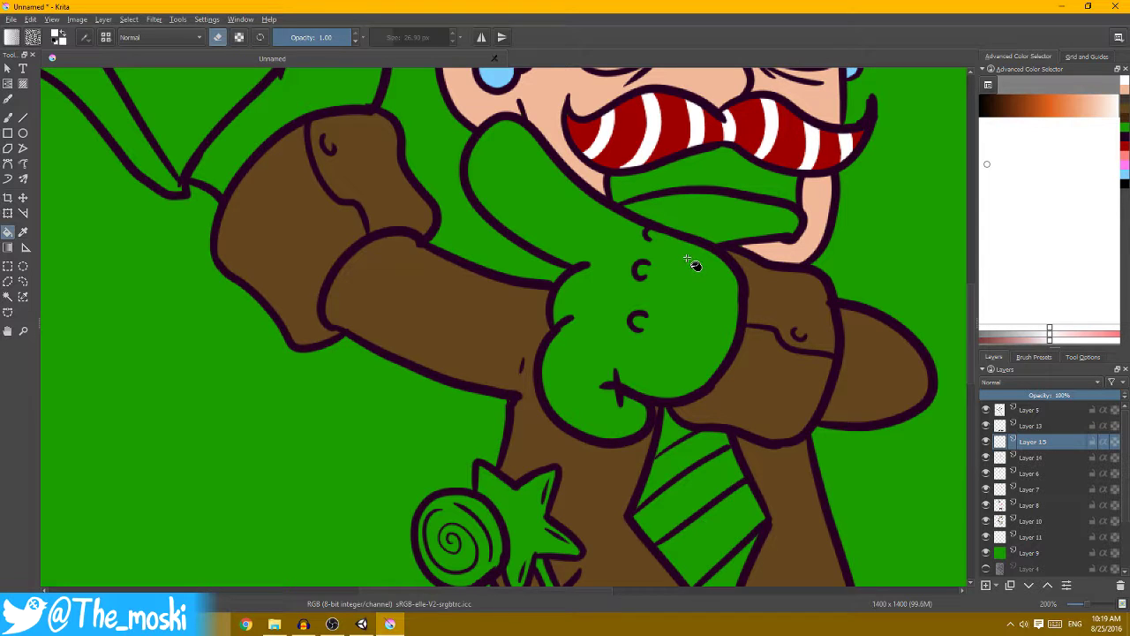
scroll(687, 287, down, 1)
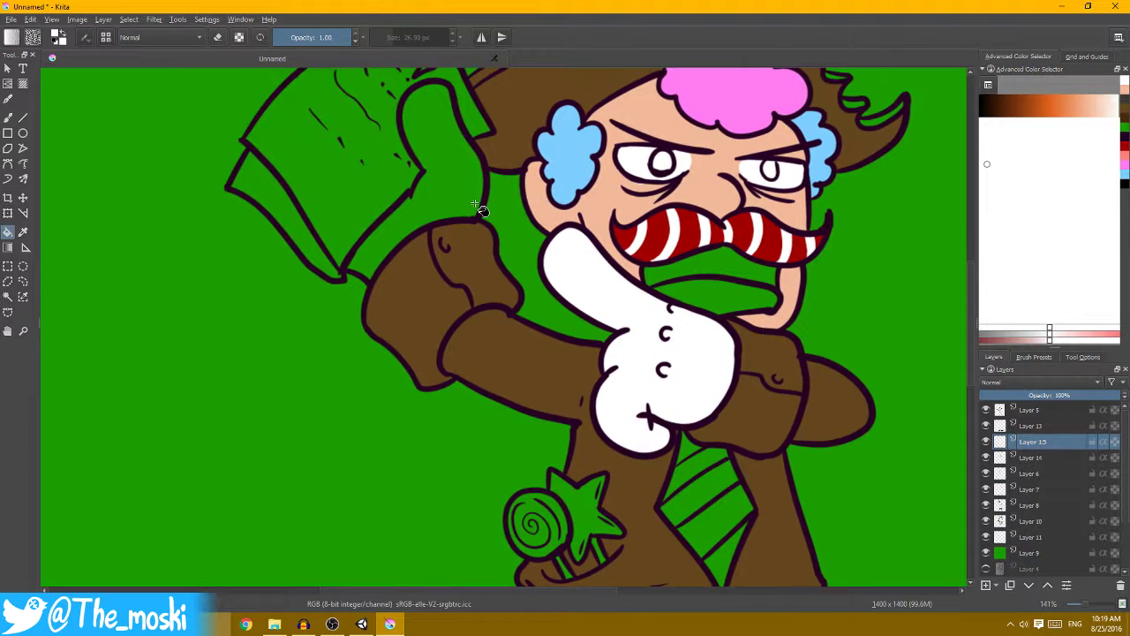
scroll(662, 265, down, 1)
scroll(634, 240, down, 1)
scroll(634, 240, up, 1)
- Mix a pale yellow in the Advanced Color Selector
scroll(626, 273, up, 1)
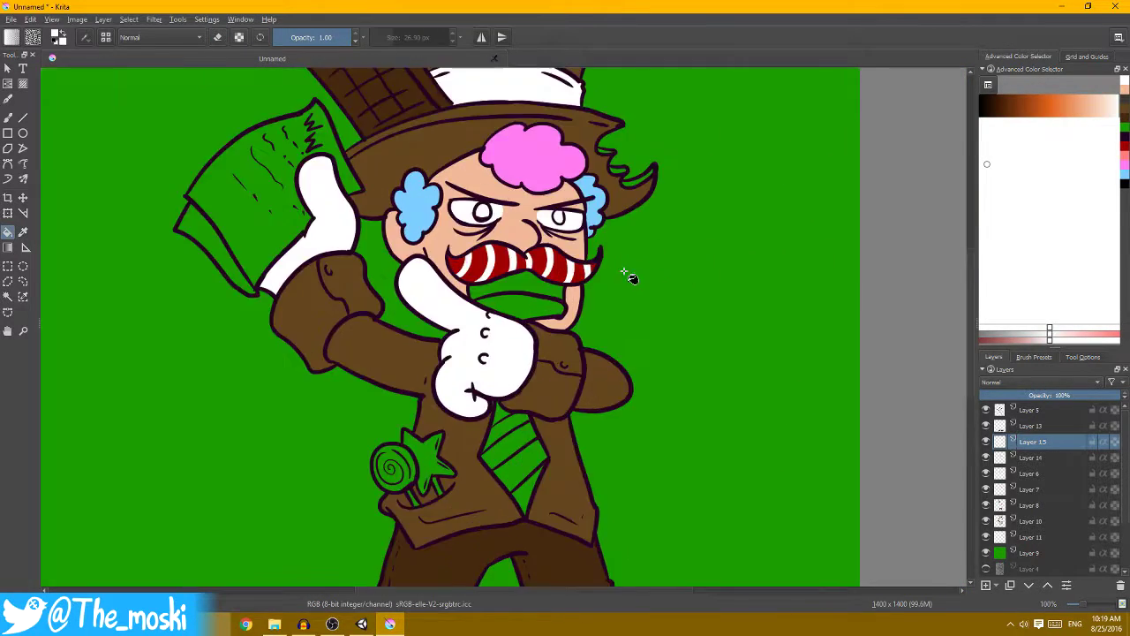
scroll(552, 293, up, 1)
scroll(605, 295, down, 1)
scroll(626, 298, up, 2)
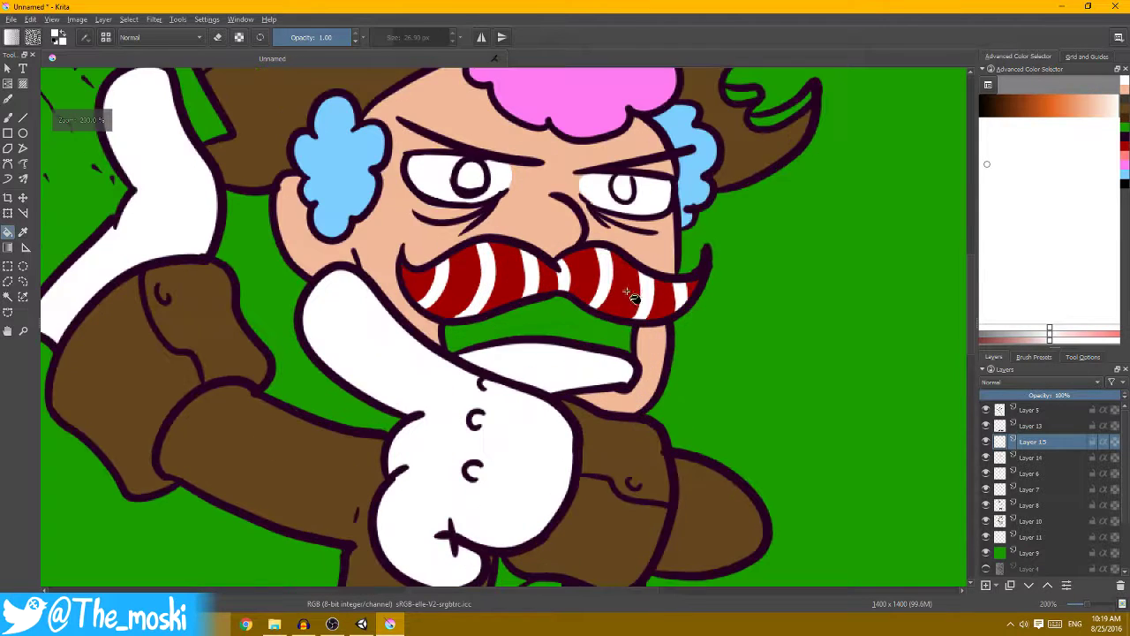
click(1020, 247)
click(1044, 116)
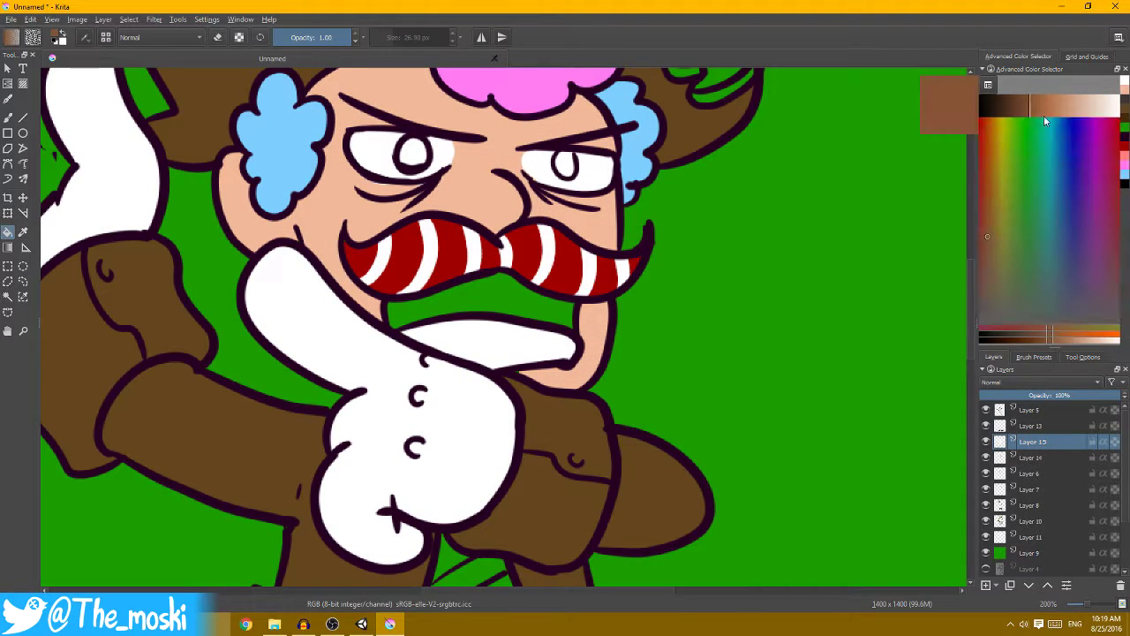
drag(991, 243, 998, 265)
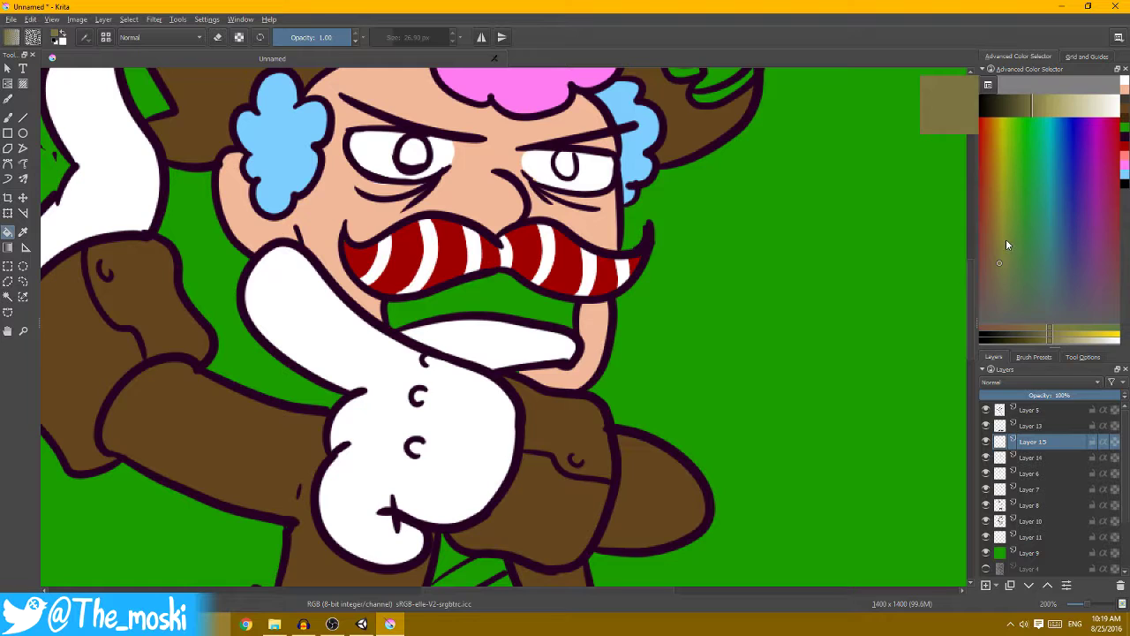
click(1083, 107)
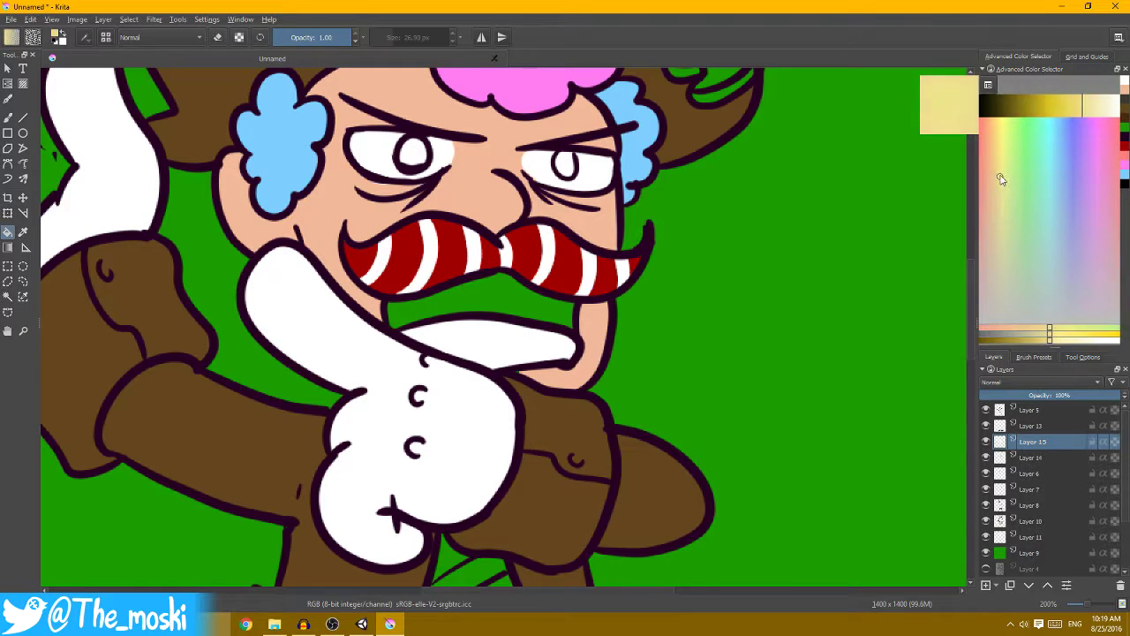
drag(999, 173, 999, 149)
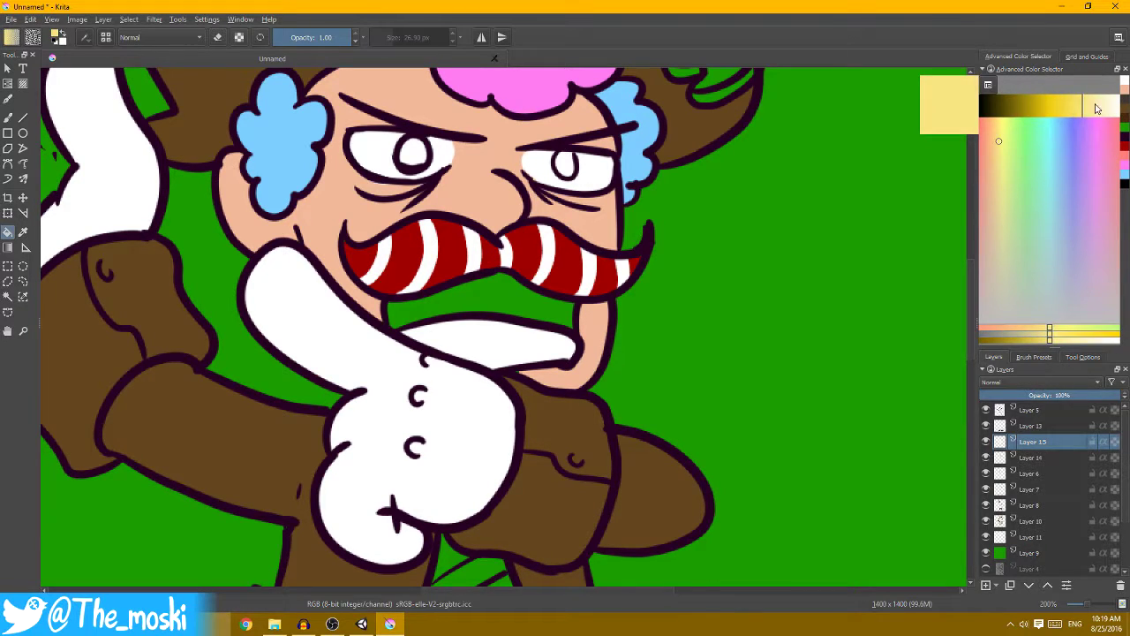
- Fill the white mouth area under the mustache with the pale yellow
click(547, 351)
key(minus)
key(minus)
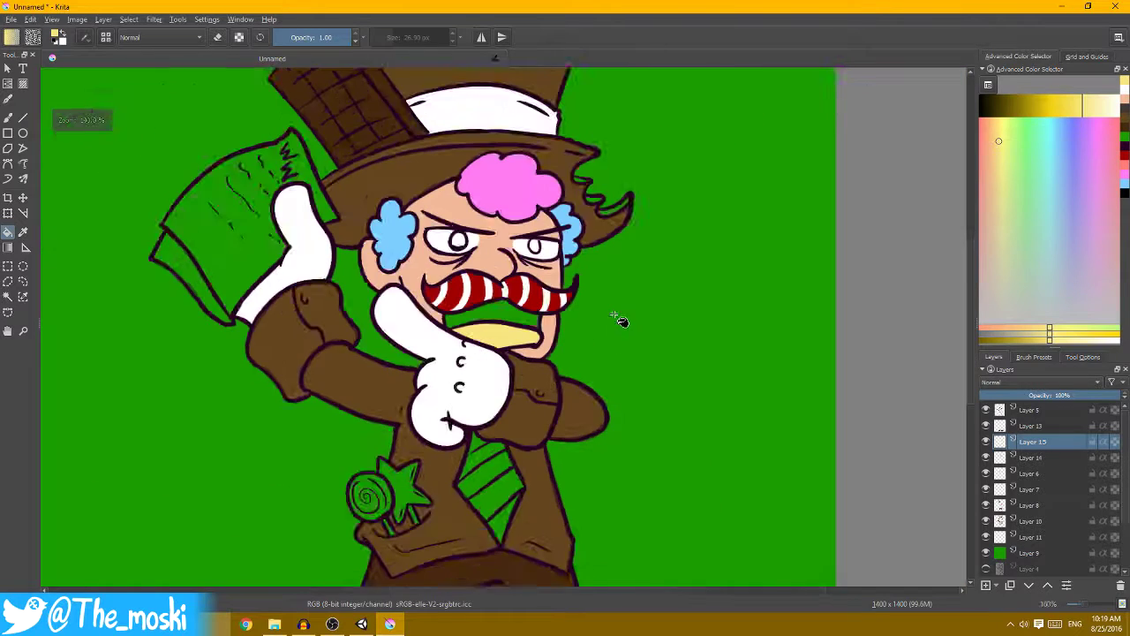
key(minus)
key(plus)
key(plus)
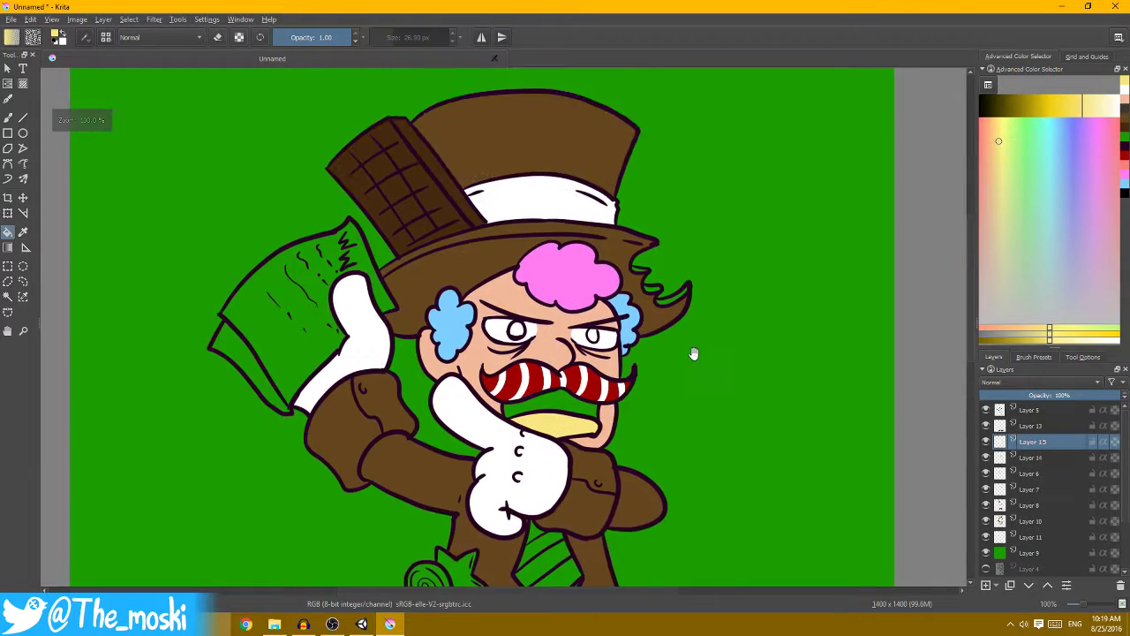
key(minus)
key(minus)
- Sample the mustache's red and select Layer 8 for the tie
key(Insert)
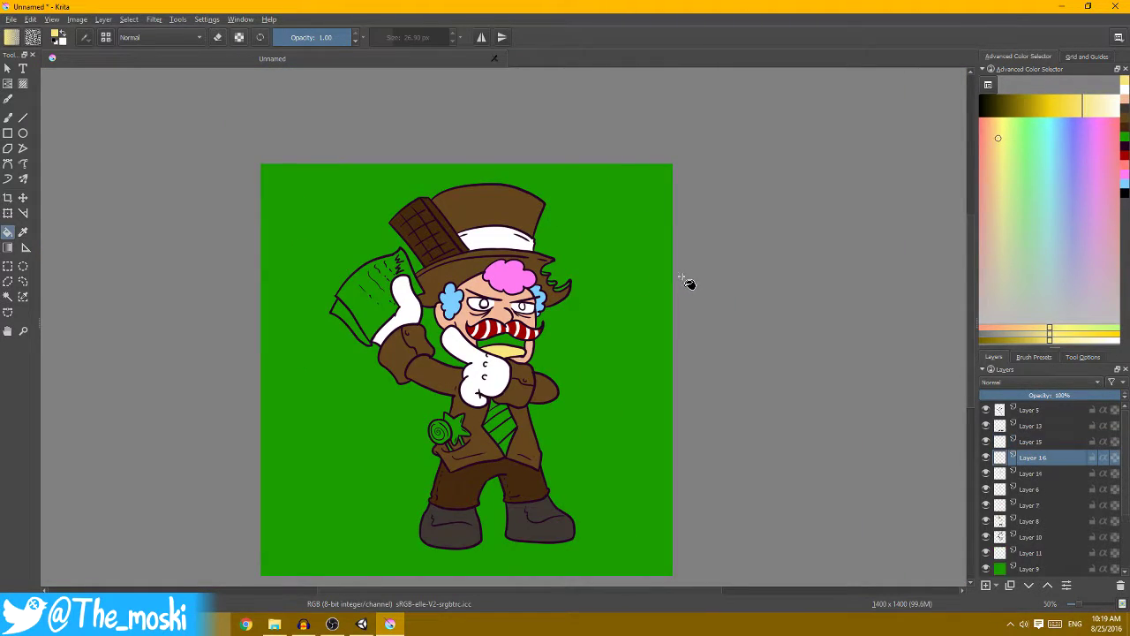
key(plus)
key(plus)
key(plus)
key(plus)
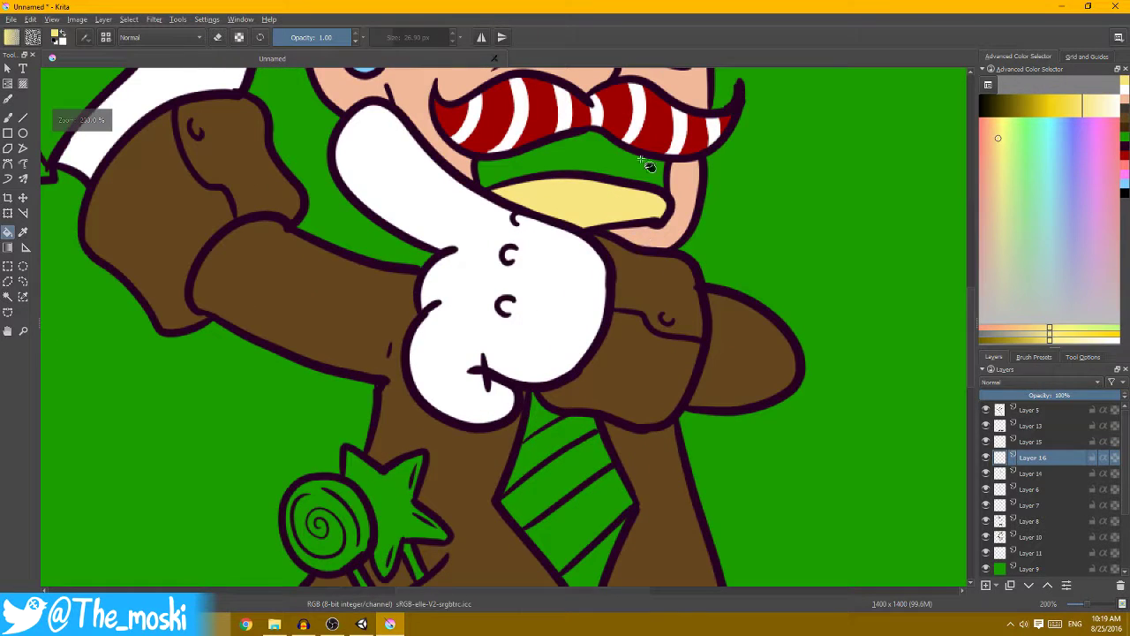
ctrl+click(629, 125)
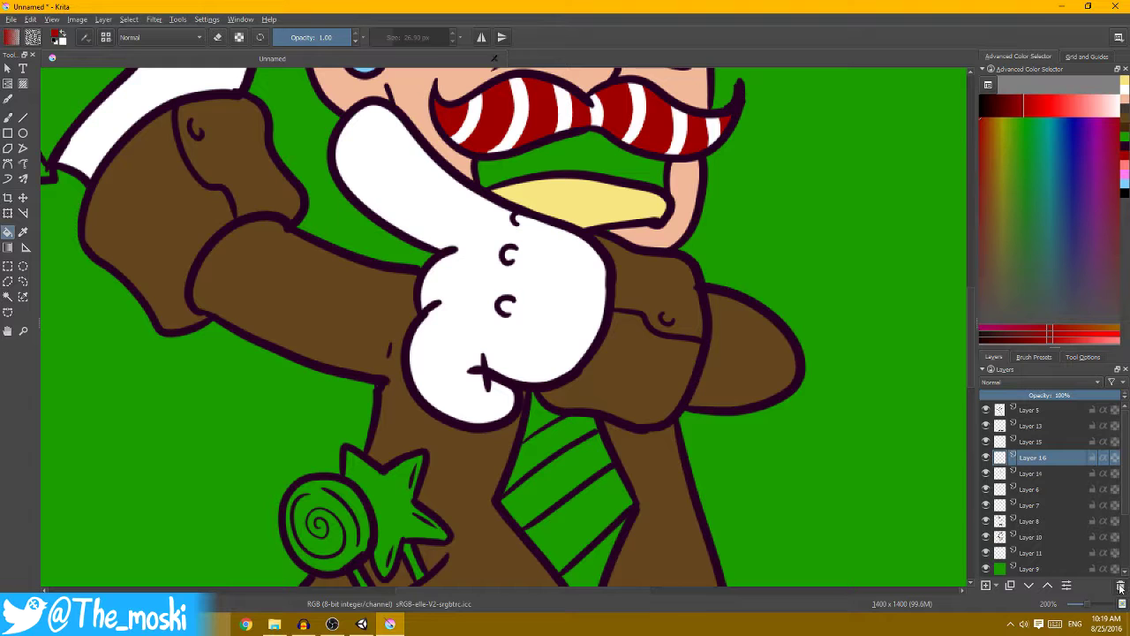
click(624, 108)
- Fill the tie's top, middle and bottom sections red
scroll(601, 194, down, 2)
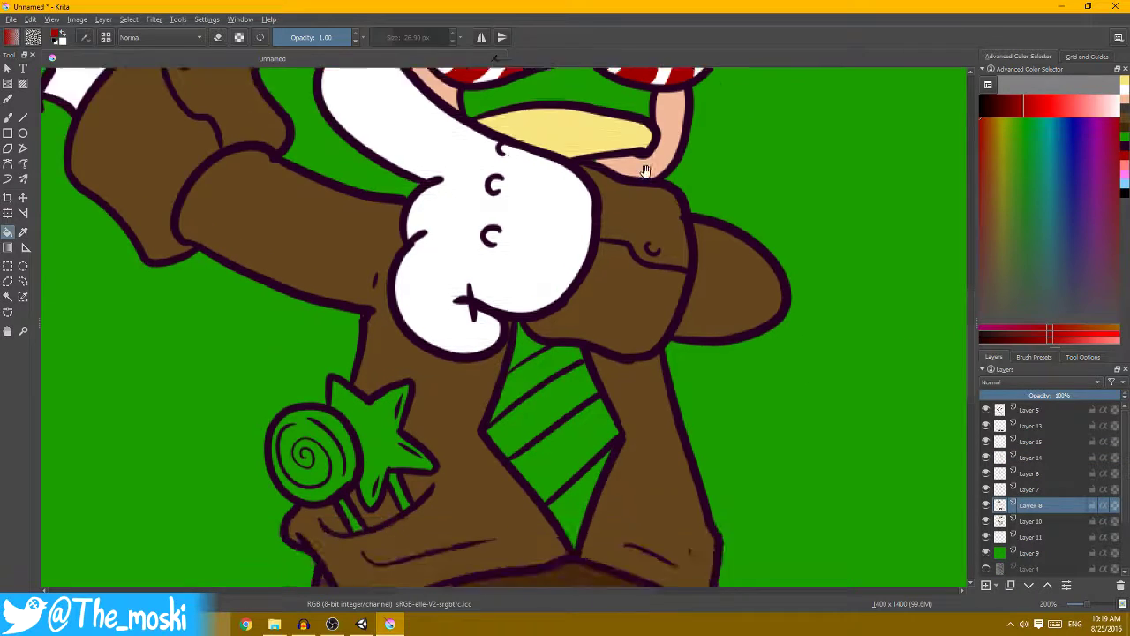
ctrl+scroll(555, 291, up, 1)
click(541, 298)
click(587, 384)
click(610, 503)
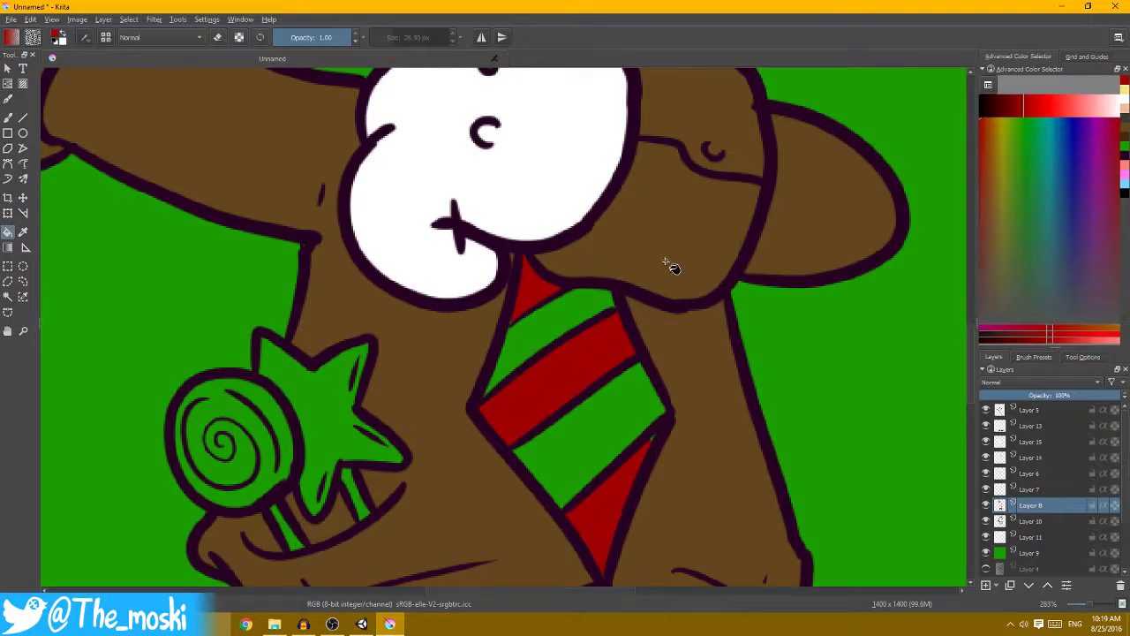
ctrl+scroll(669, 265, down, 2)
scroll(661, 232, up, 3)
- Fill the upper and lower tie stripes white
ctrl+click(597, 192)
scroll(619, 265, down, 2)
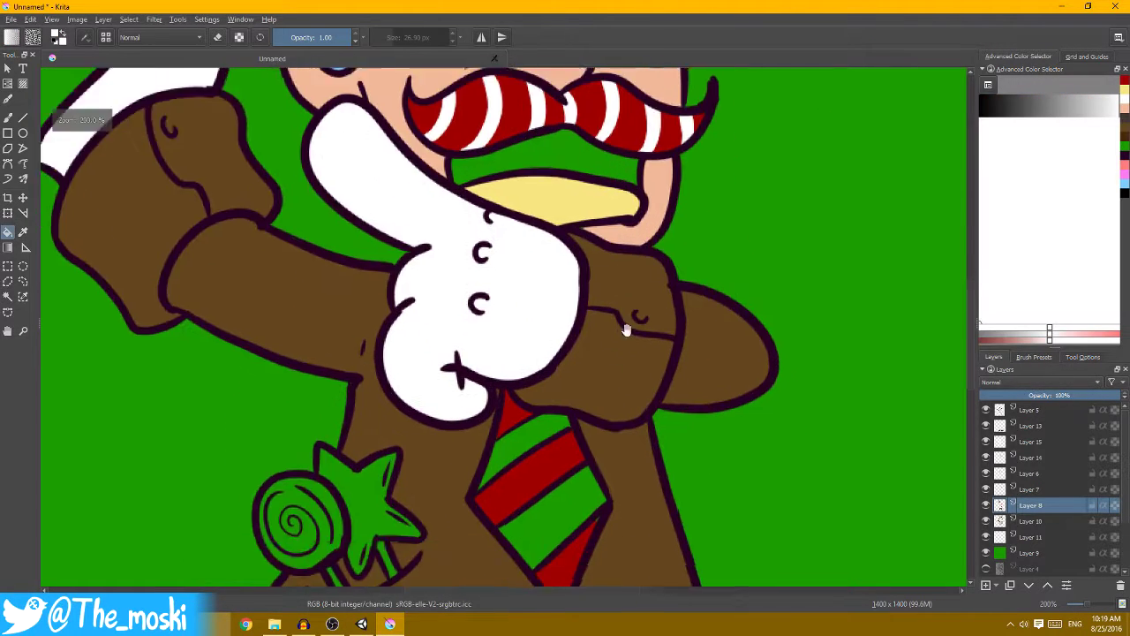
ctrl+scroll(626, 323, up, 2)
click(543, 234)
click(550, 336)
ctrl+scroll(621, 263, down, 1)
- Fill the lollipop bright pink on a new layer
ctrl+scroll(630, 202, down, 4)
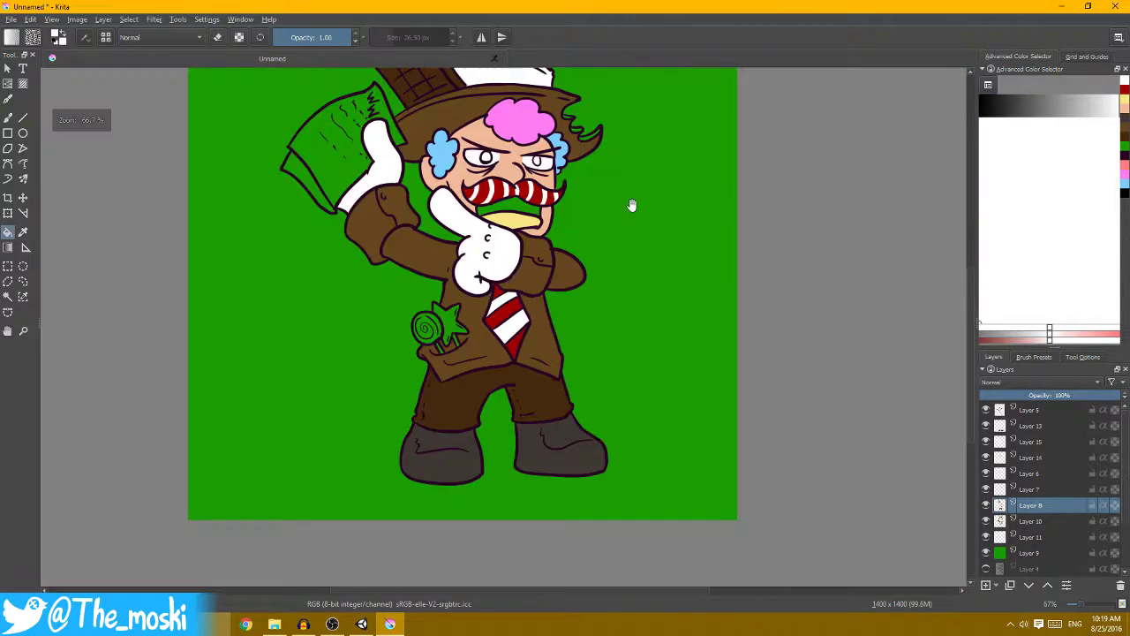
ctrl+scroll(613, 295, up, 3)
ctrl+scroll(616, 291, up, 2)
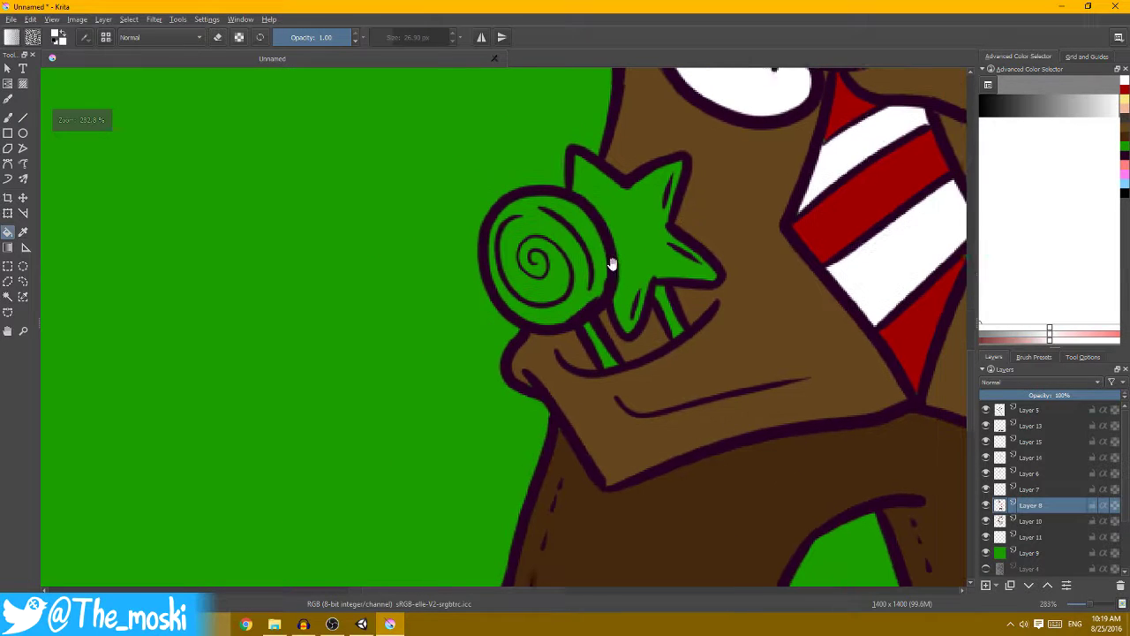
ctrl+click(611, 260)
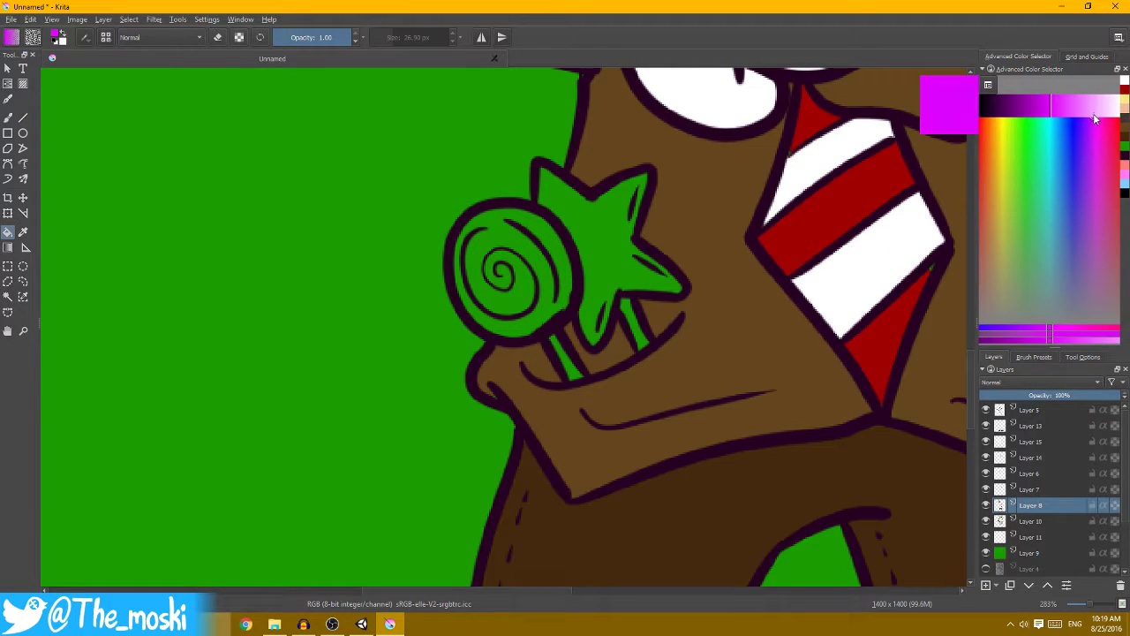
click(1103, 124)
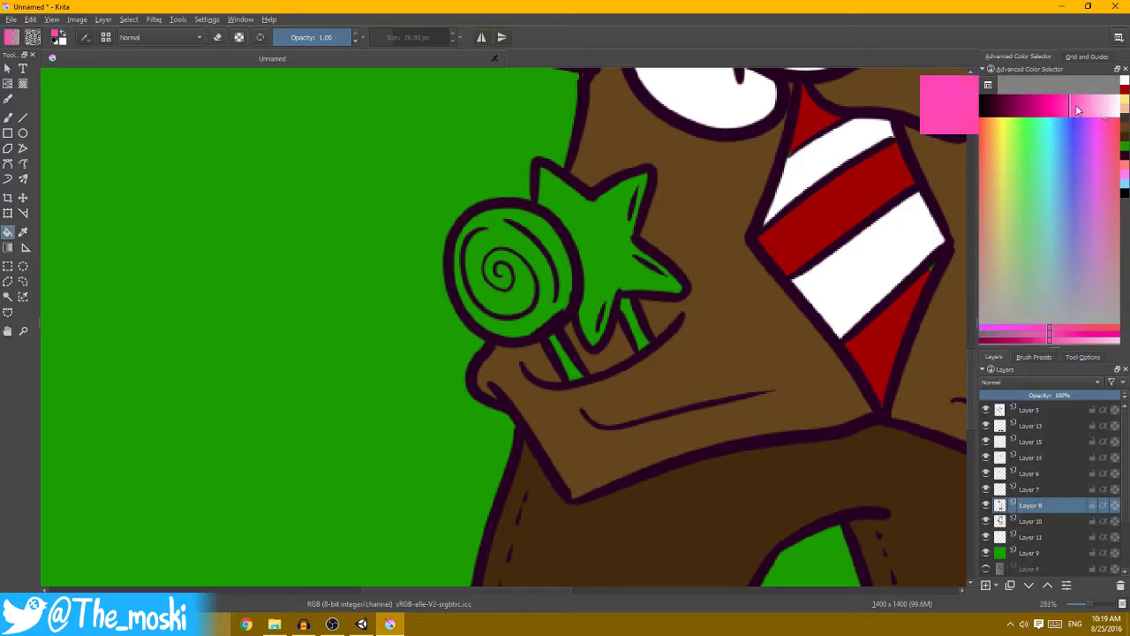
key(Page_Down)
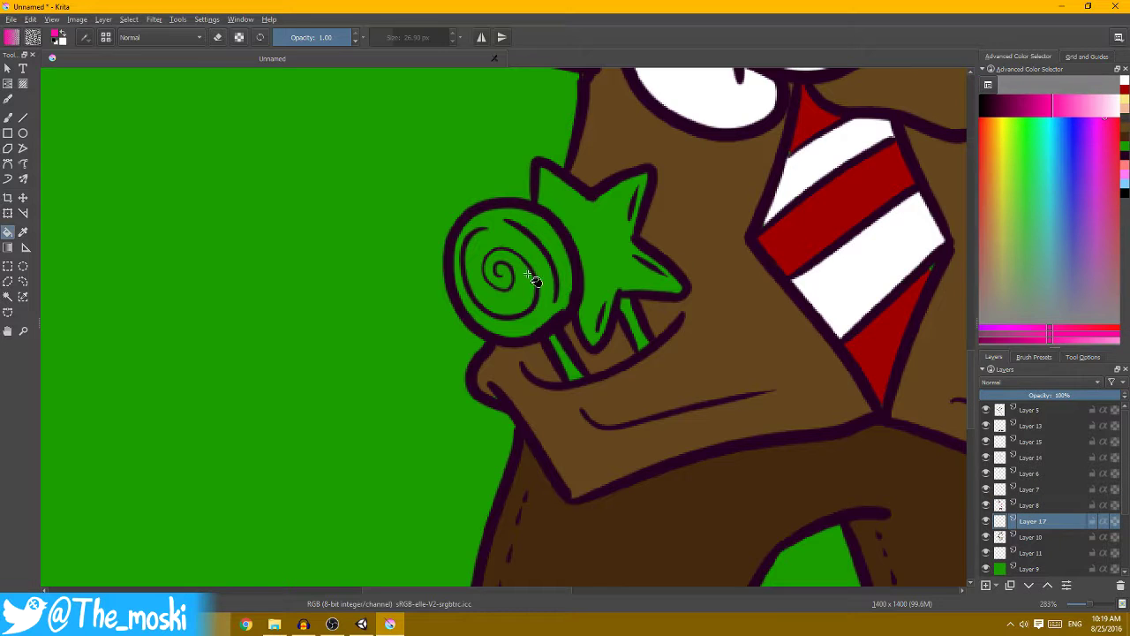
click(534, 281)
- Fill the green star yellow on another new layer
key(plus)
click(1003, 113)
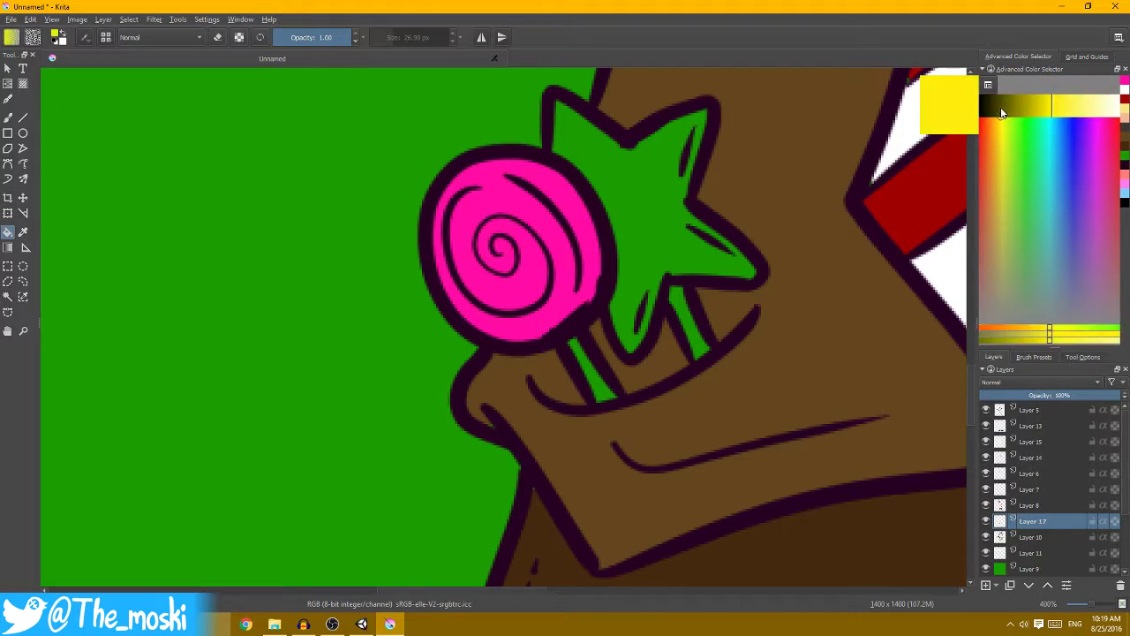
key(Page_Down)
click(683, 228)
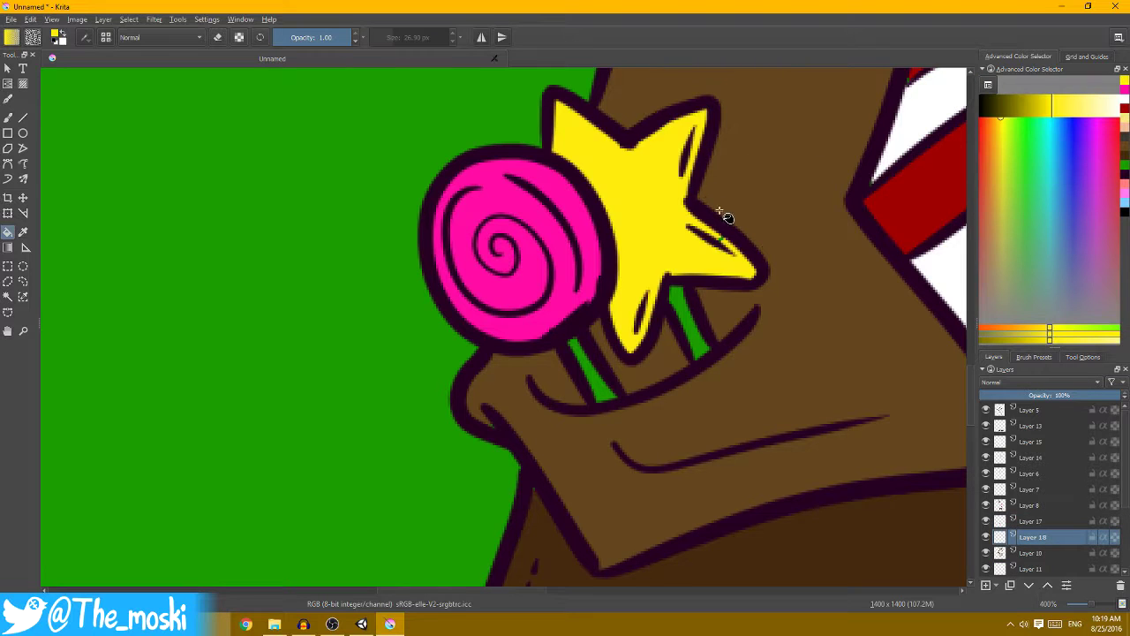
drag(761, 245, 707, 246)
- Paint both candy sticks white with the brush on Layer 8
key(b)
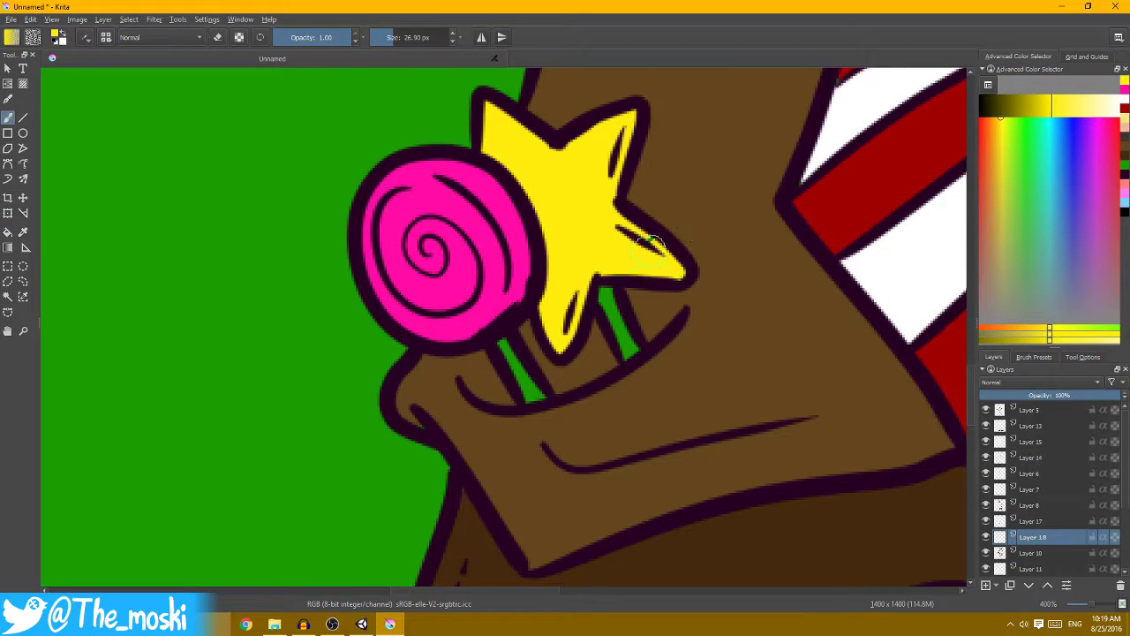
key(minus)
key(minus)
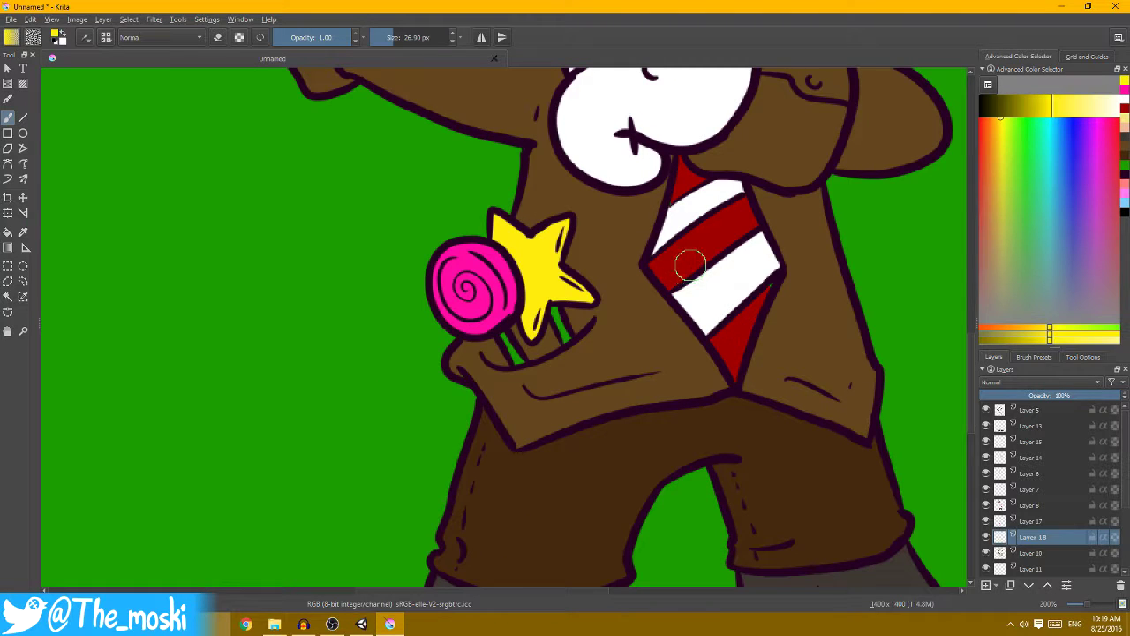
key(Page_Up)
key(Page_Up)
ctrl+click(751, 296)
key(plus)
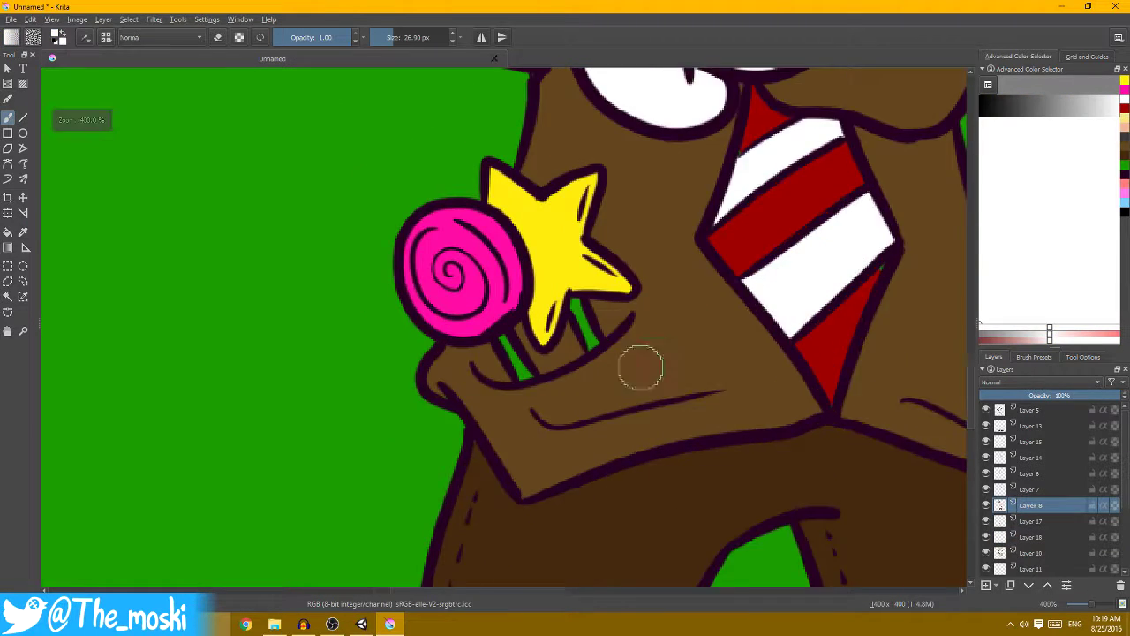
key(plus)
key(plus)
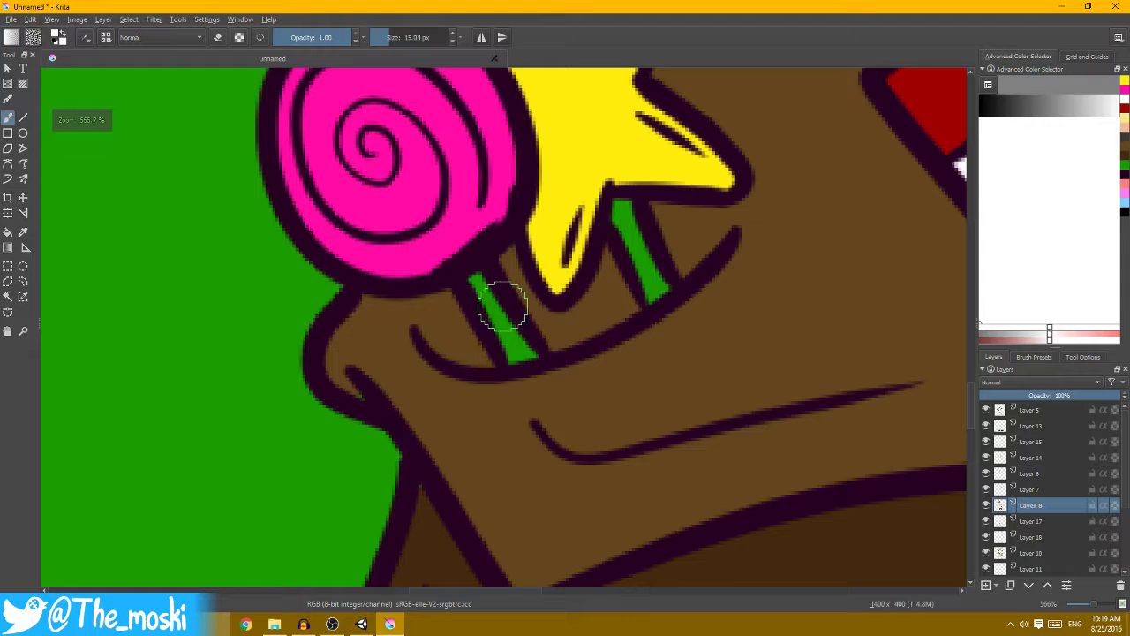
mouse_move(497, 302)
mouse_down()
mouse_move(472, 278)
mouse_move(528, 358)
mouse_up()
mouse_move(635, 252)
mouse_down()
mouse_move(619, 217)
mouse_move(653, 281)
mouse_up()
- Recentre the whole character and add a new empty layer
key(minus)
key(minus)
key(minus)
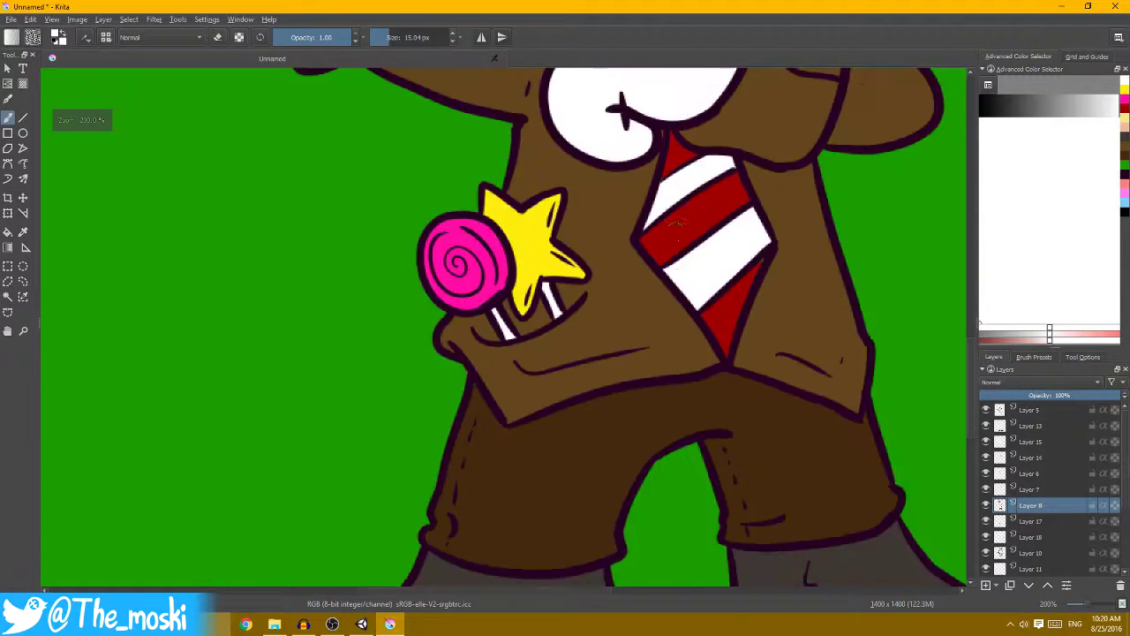
key(minus)
key(minus)
mouse_move(702, 176)
mouse_down()
mouse_move(774, 286)
mouse_move(721, 279)
mouse_up()
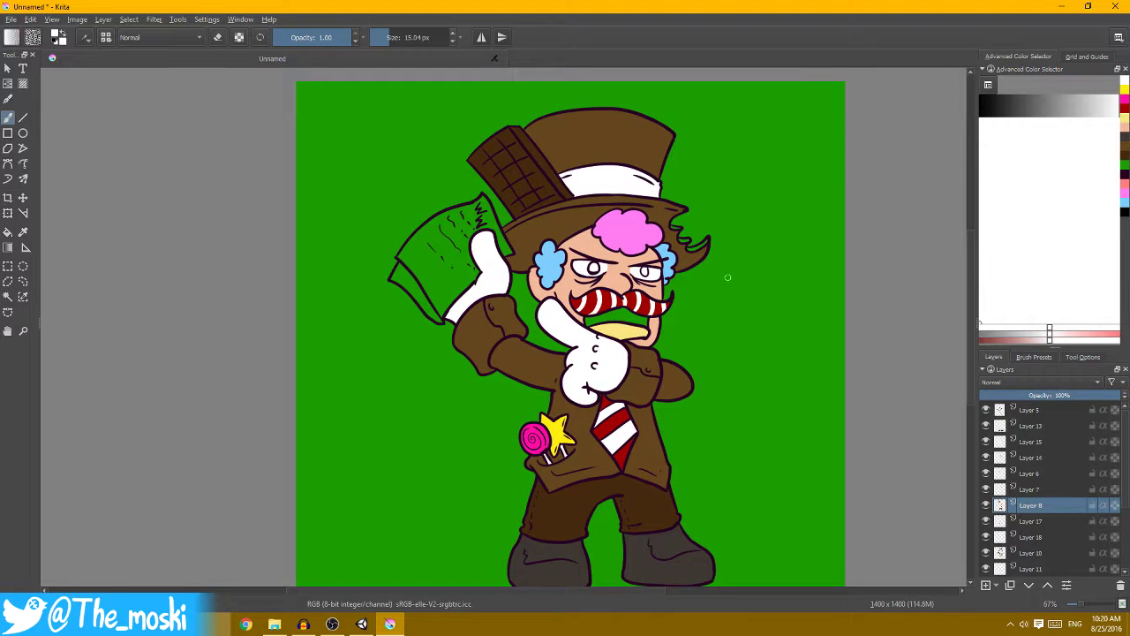
key(Insert)
key(plus)
key(plus)
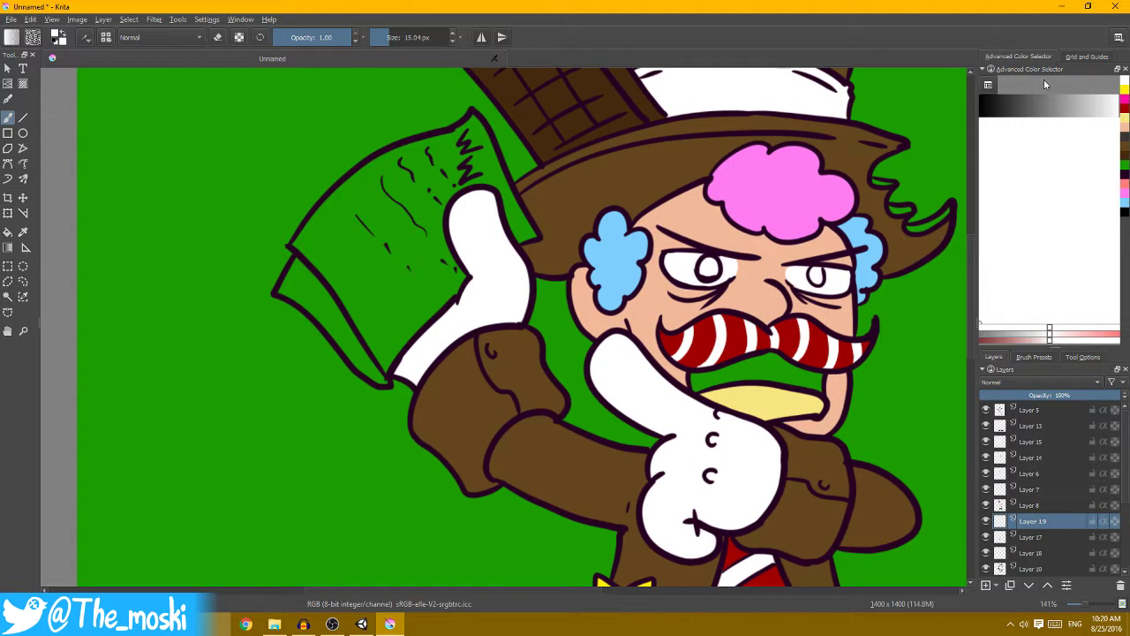
- Pick a teal colour and fill the held paper sheet mint green
mouse_move(1035, 152)
mouse_down()
mouse_move(1014, 104)
mouse_move(1032, 153)
mouse_move(1093, 107)
mouse_up()
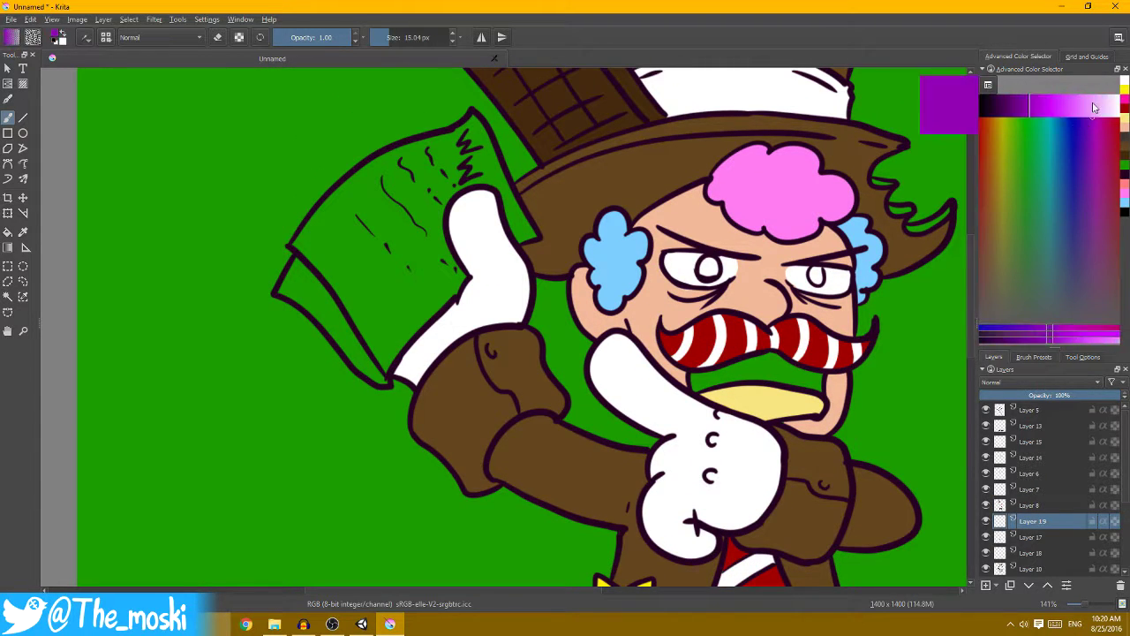
click(996, 122)
click(993, 264)
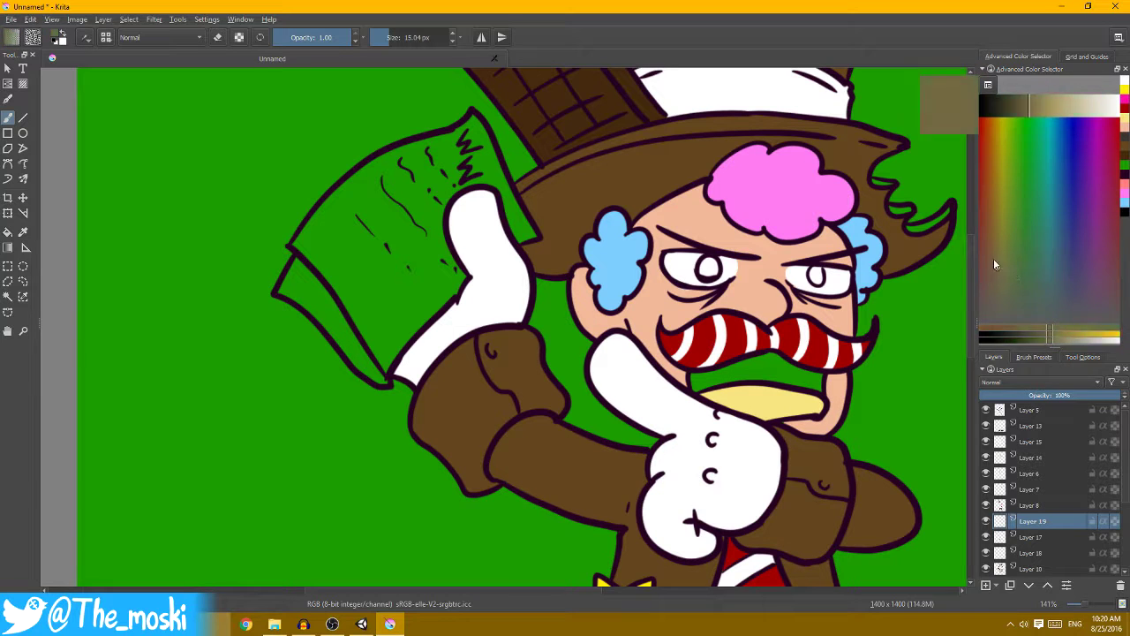
click(1044, 209)
click(1056, 107)
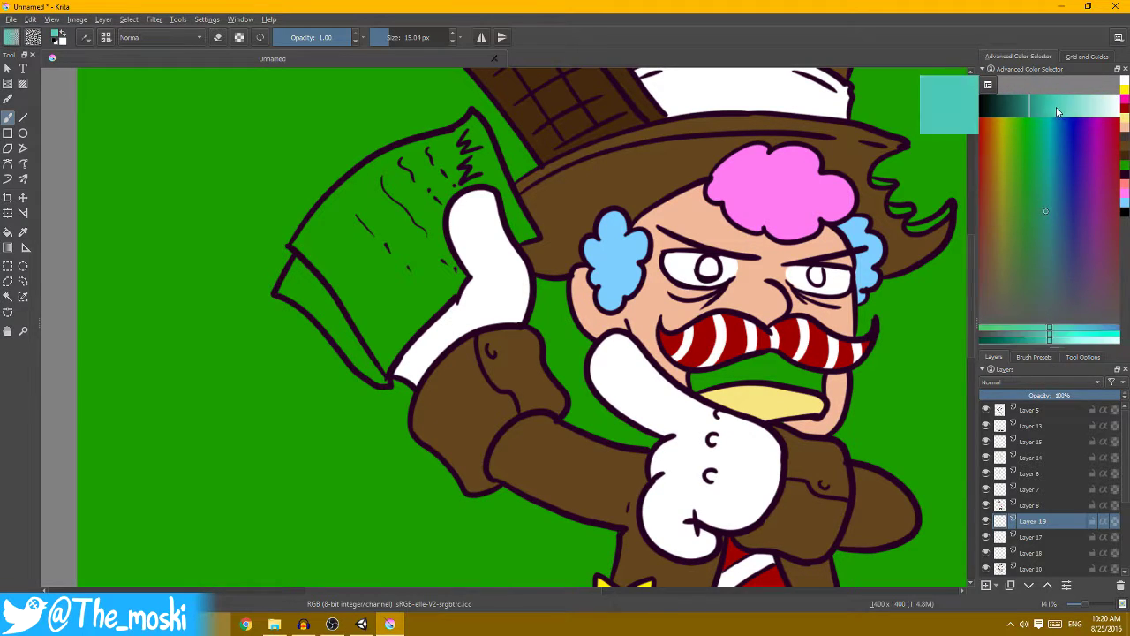
scroll(345, 258, up, 1)
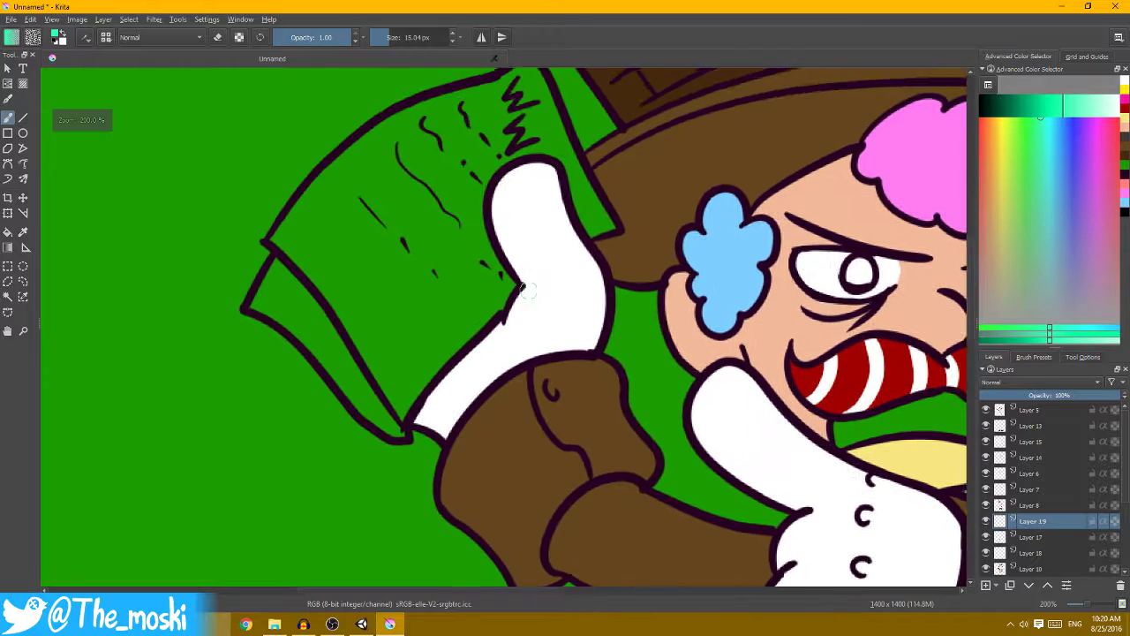
key(f)
click(444, 301)
- Fill the paper's folded underside purple on a new layer
scroll(518, 285, down, 3)
scroll(723, 239, down, 1)
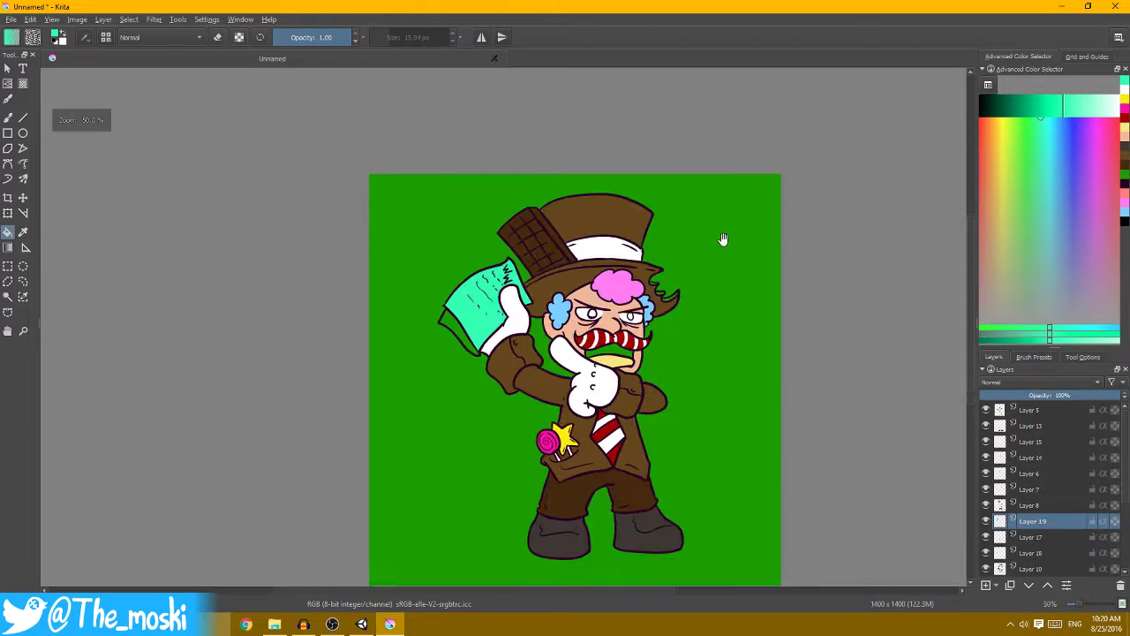
key(1)
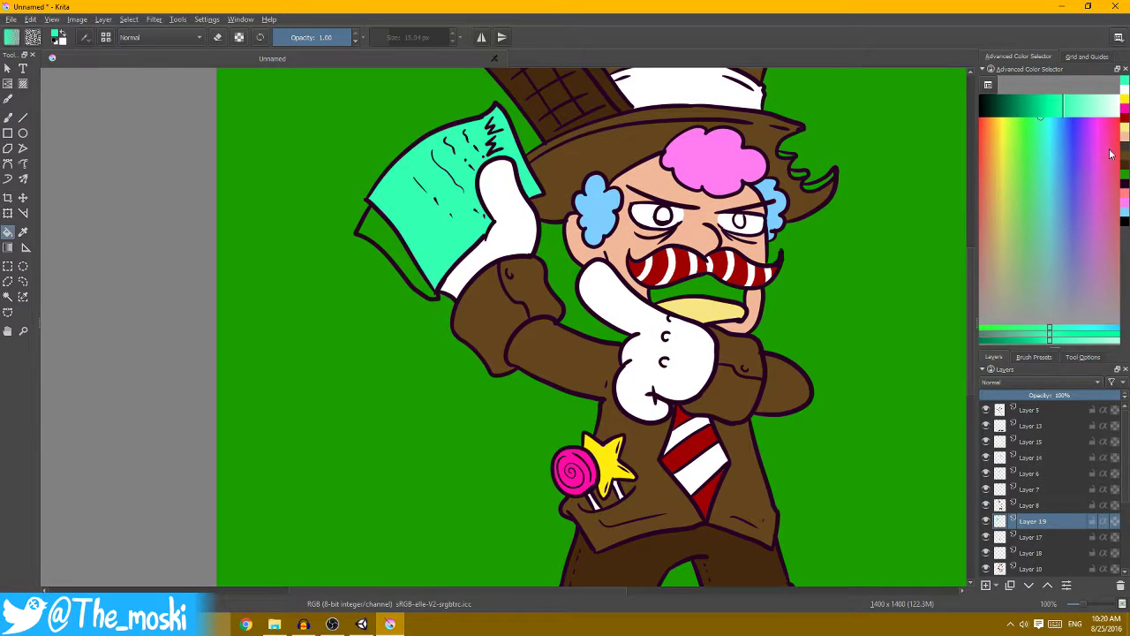
key(Insert)
click(1083, 116)
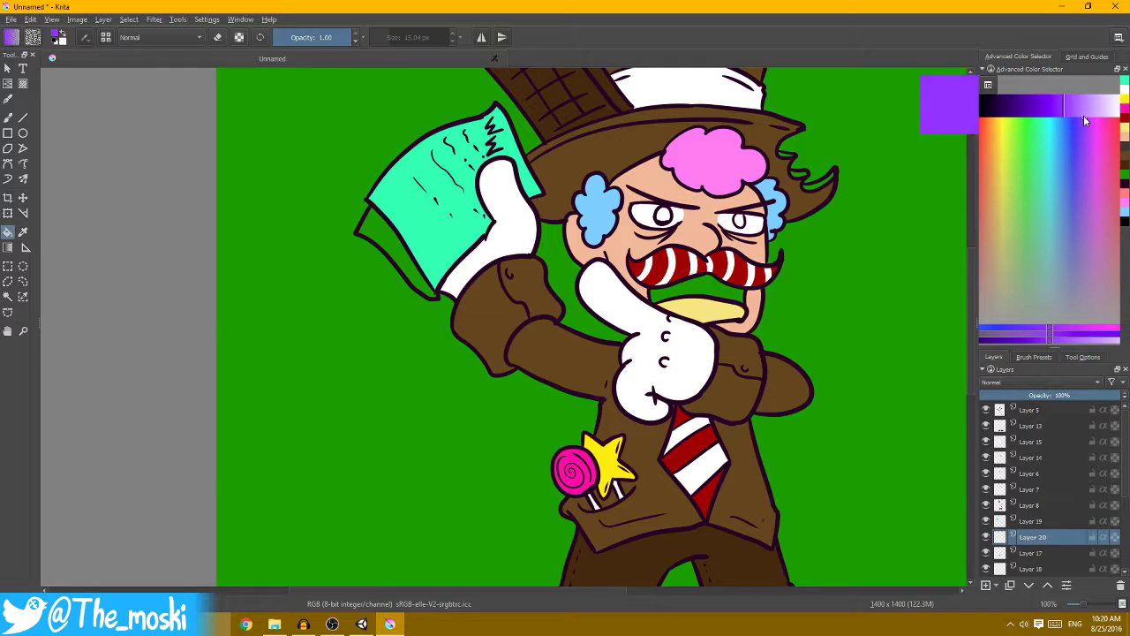
click(402, 245)
- Refill the paper's underside with a lighter lavender
key(minus)
key(minus)
key(plus)
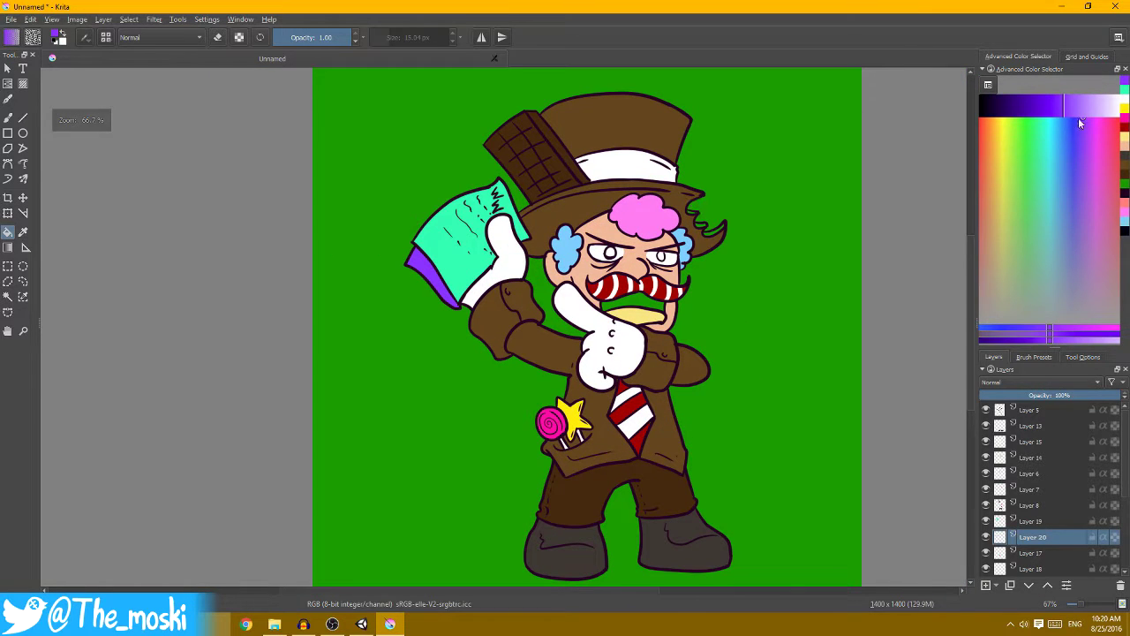
click(1082, 108)
click(434, 278)
key(minus)
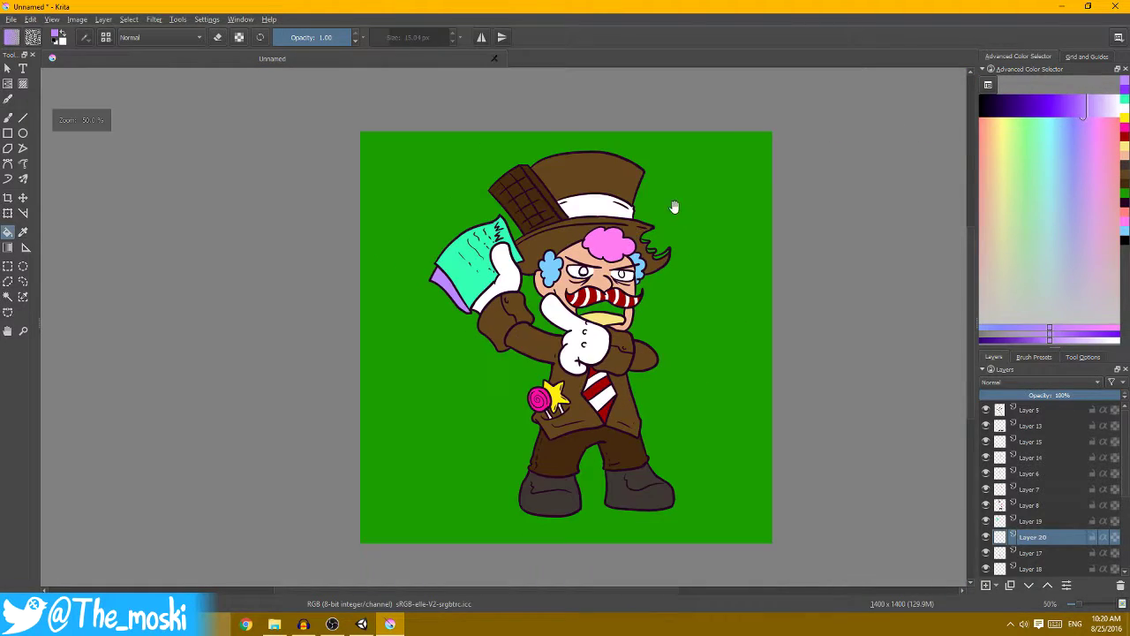
key(plus)
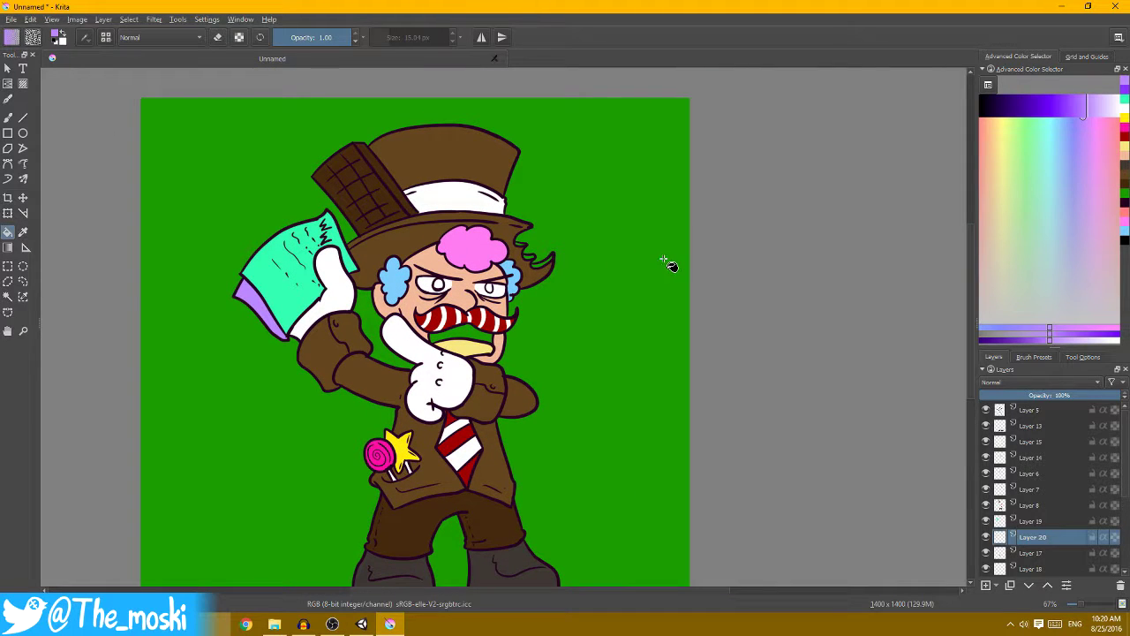
- On Layer 17, fill the mouth under the mustache dark red
key(Page_Down)
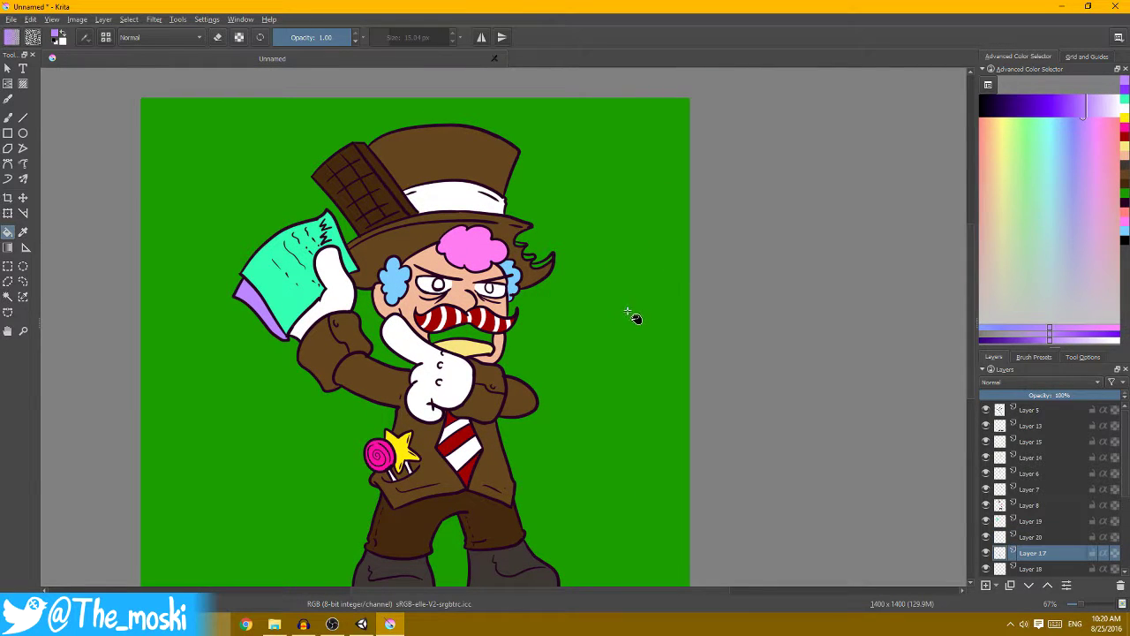
click(1008, 173)
click(1033, 115)
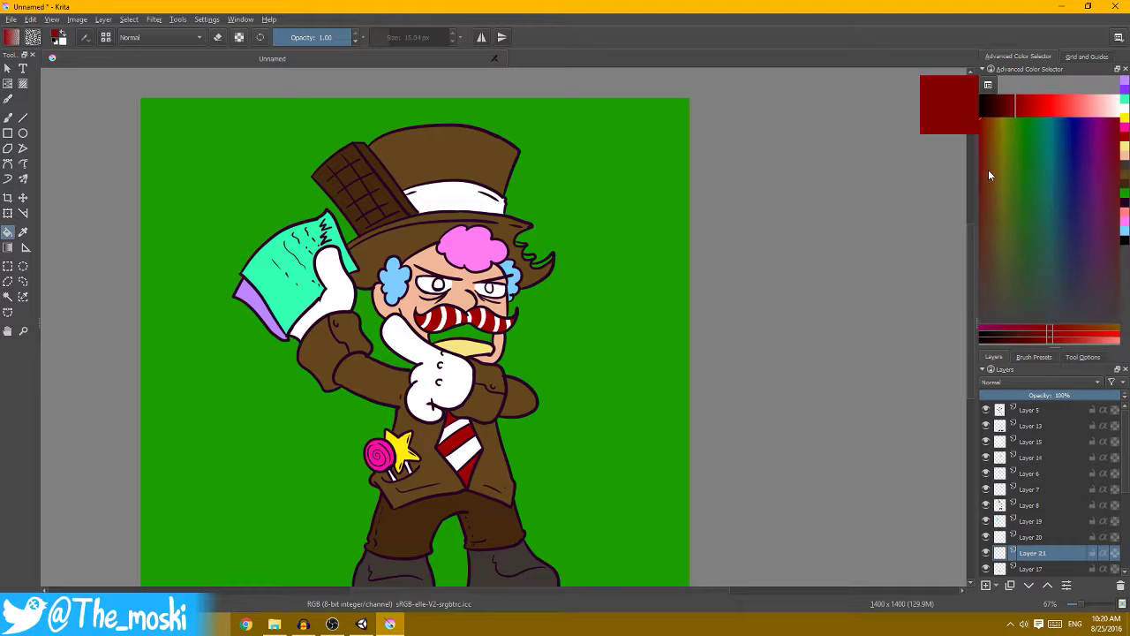
scroll(601, 256, up, 4)
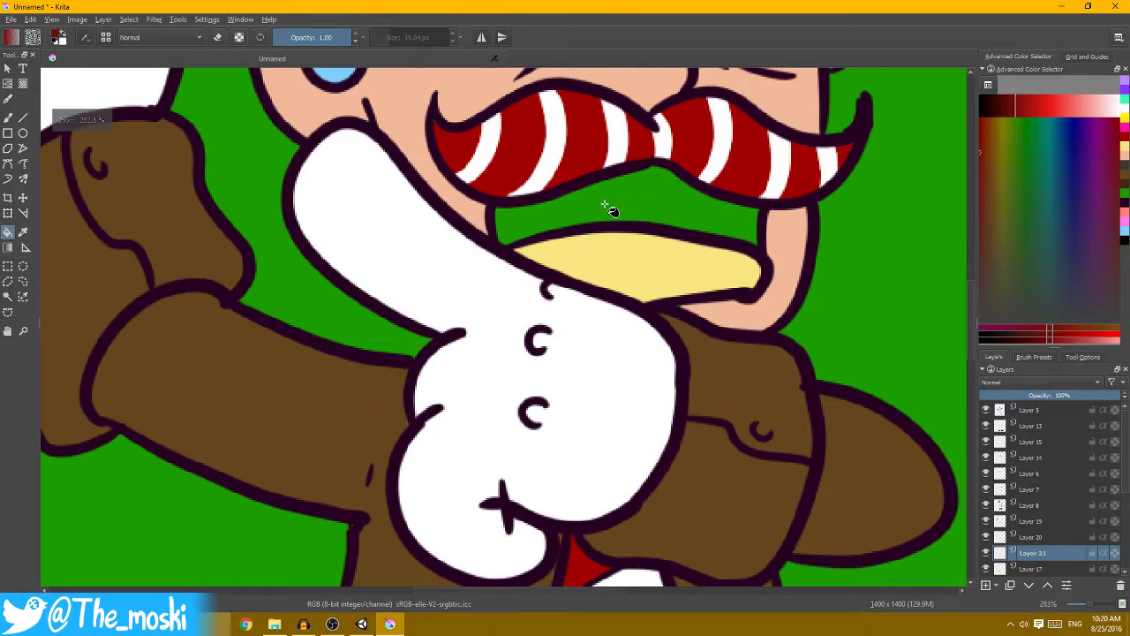
click(609, 208)
- Switch to the brush and undo the dark red mouth fill
scroll(654, 220, up, 2)
key(b)
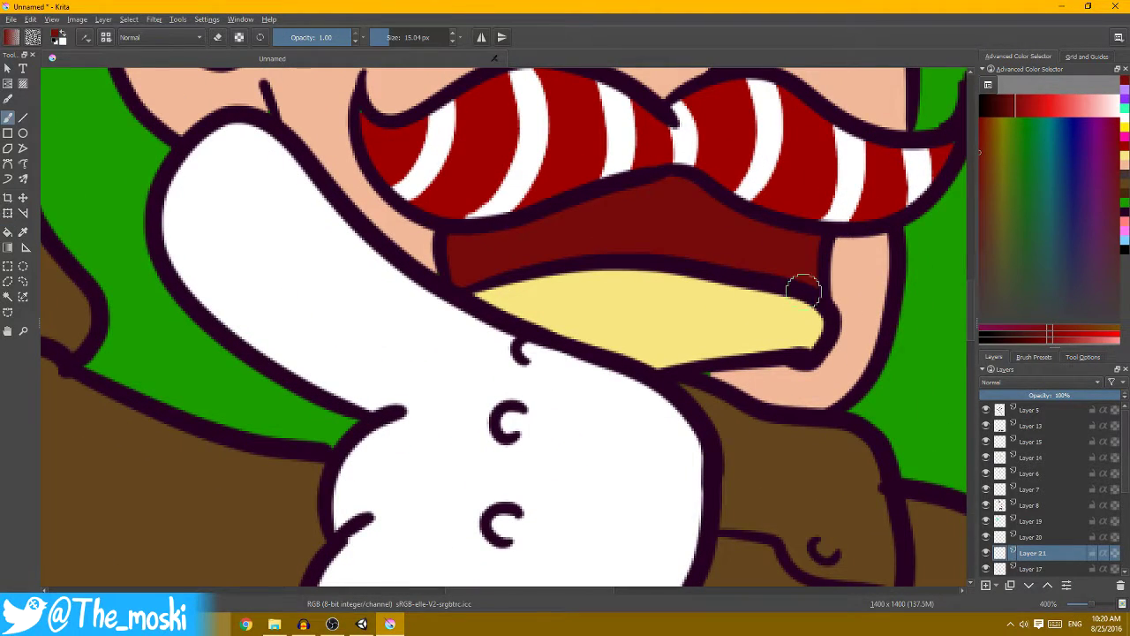
key(ctrl+z)
scroll(800, 294, down, 1)
scroll(777, 301, down, 1)
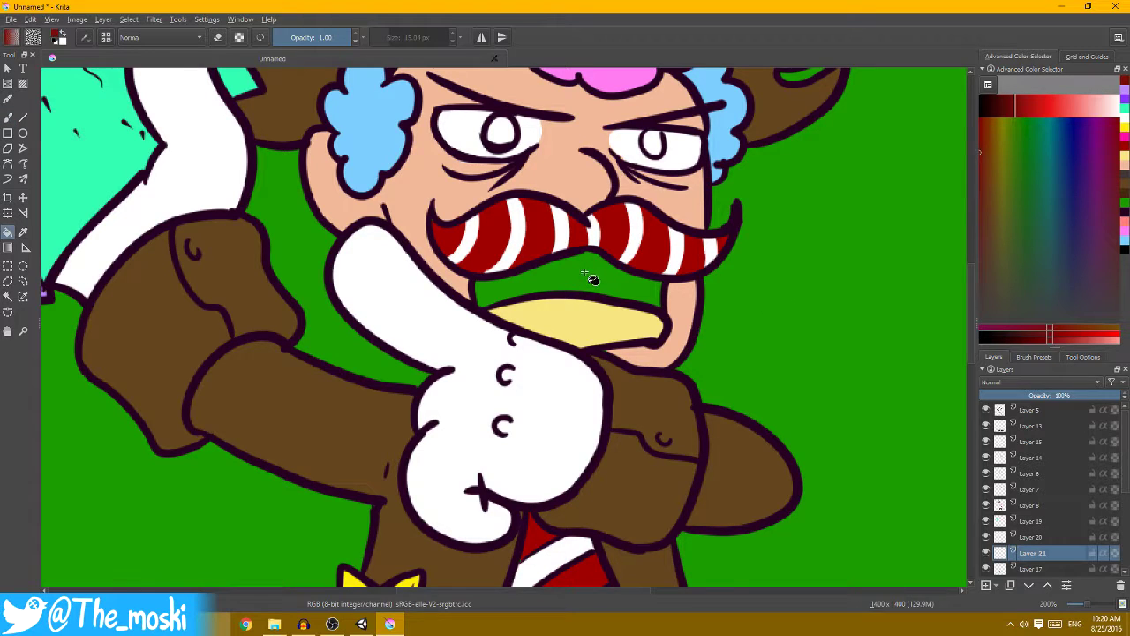
scroll(590, 277, down, 2)
scroll(589, 277, up, 1)
scroll(582, 265, up, 1)
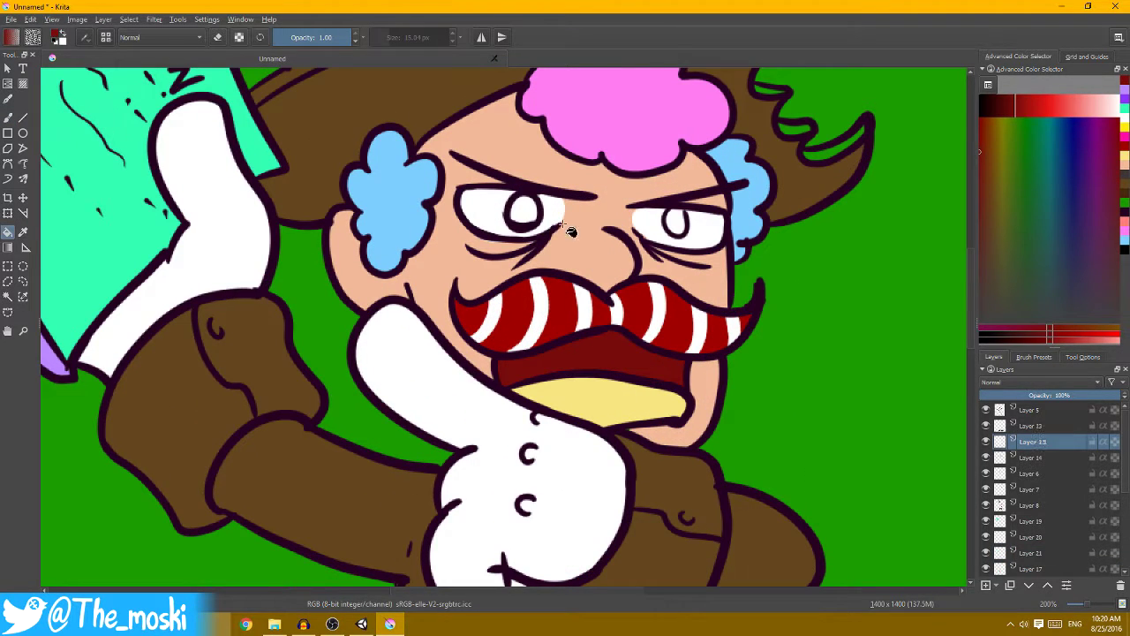
- Paint both pupils in the hair's light blue
drag(692, 194, 698, 234)
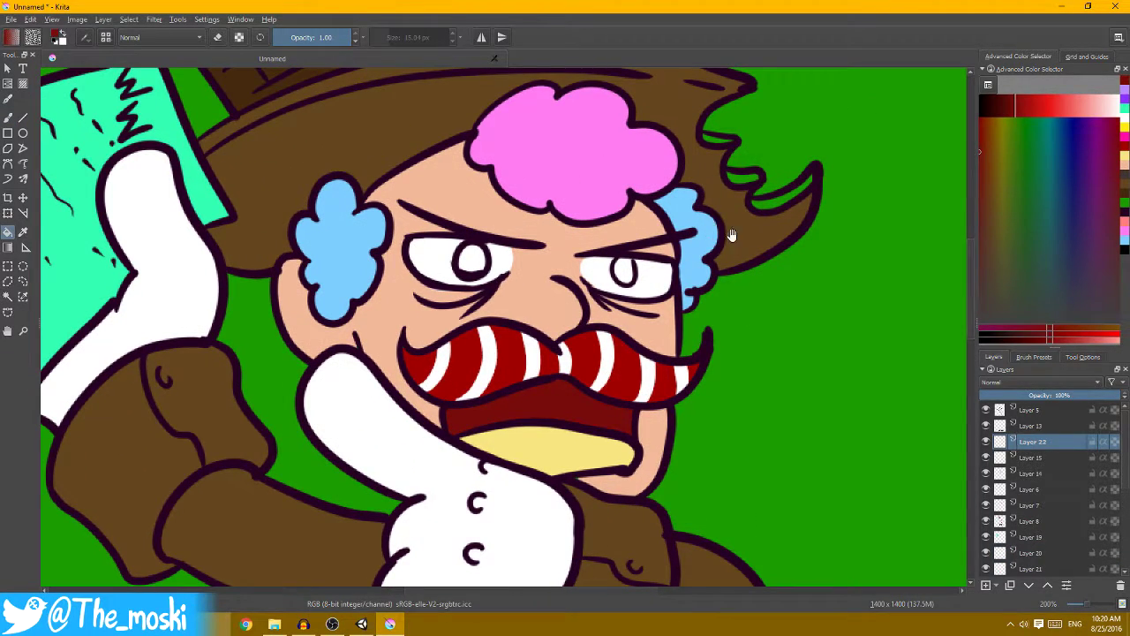
scroll(462, 270, up, 1)
ctrl+click(350, 218)
scroll(505, 319, up, 1)
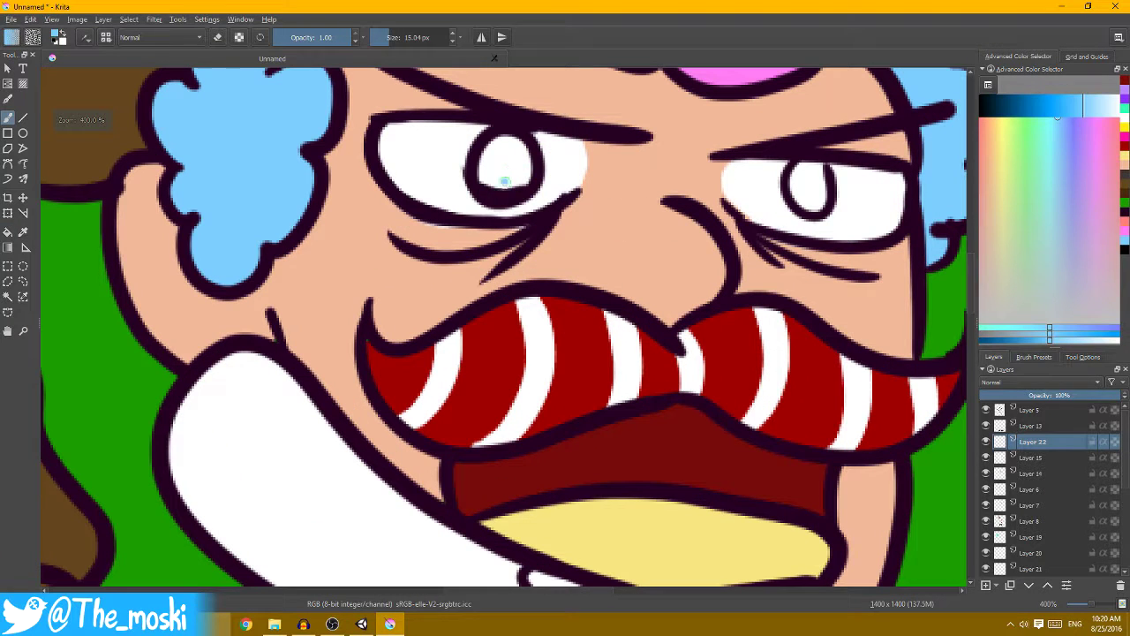
drag(820, 222, 705, 204)
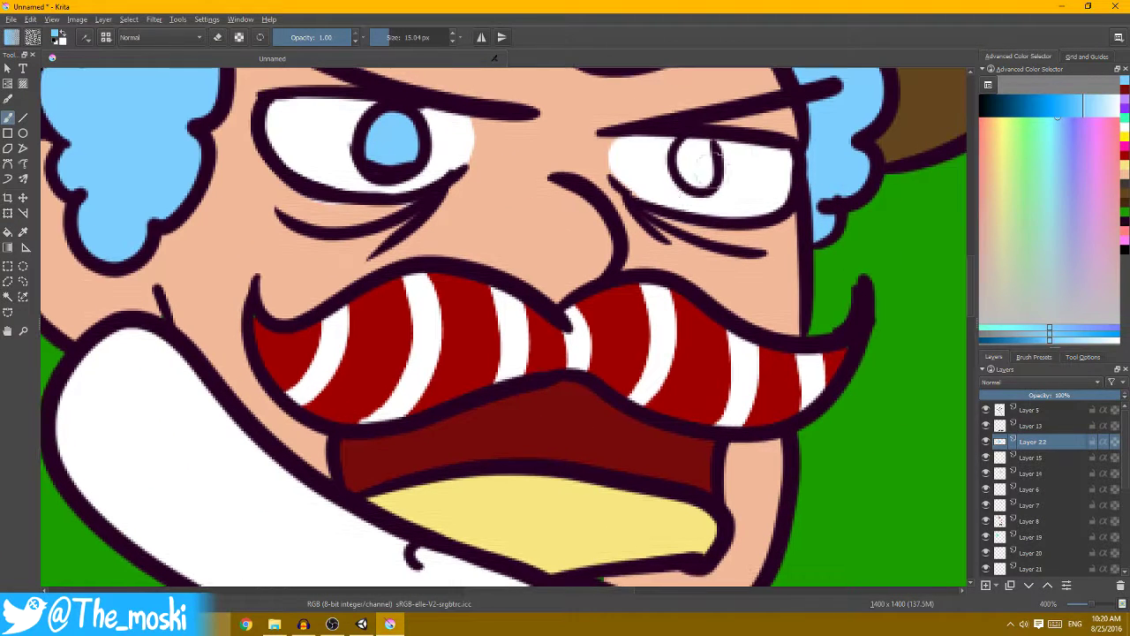
- Toggle visibility of Layers 13 and 5 to check their contents
scroll(702, 177, down, 1)
scroll(702, 186, down, 3)
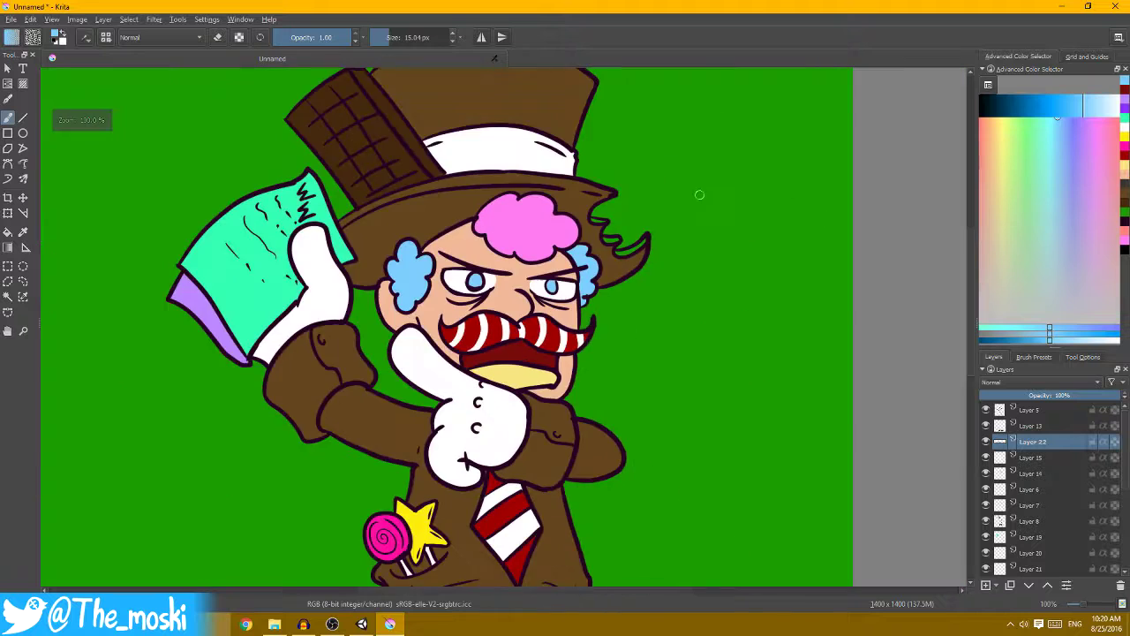
scroll(698, 194, down, 1)
drag(719, 232, 757, 185)
scroll(757, 185, down, 1)
scroll(752, 187, up, 1)
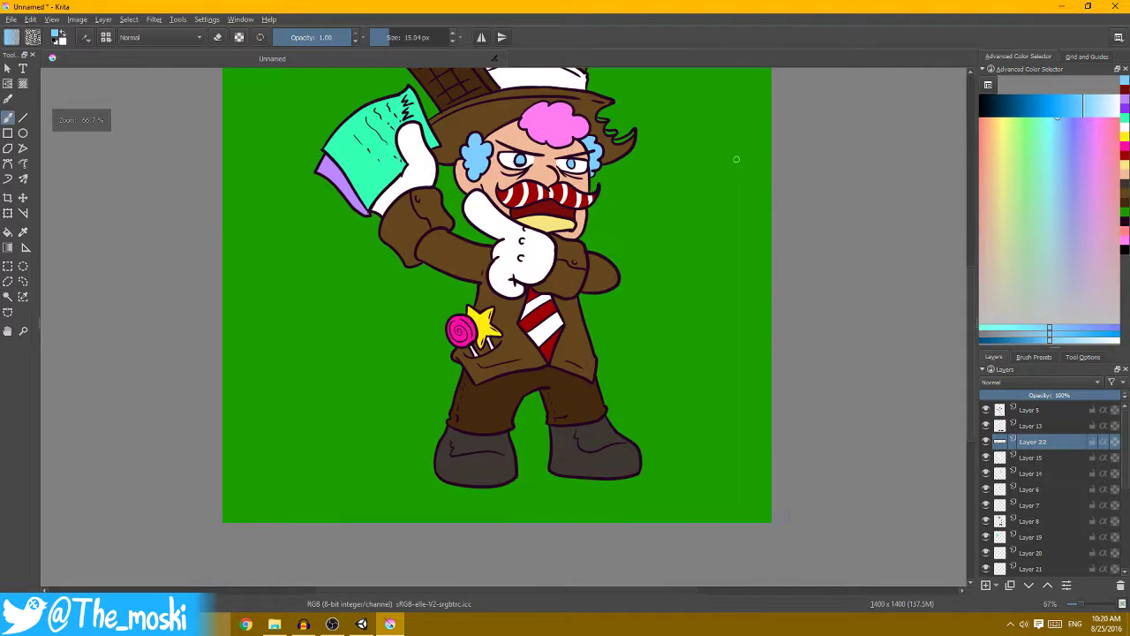
scroll(734, 159, down, 1)
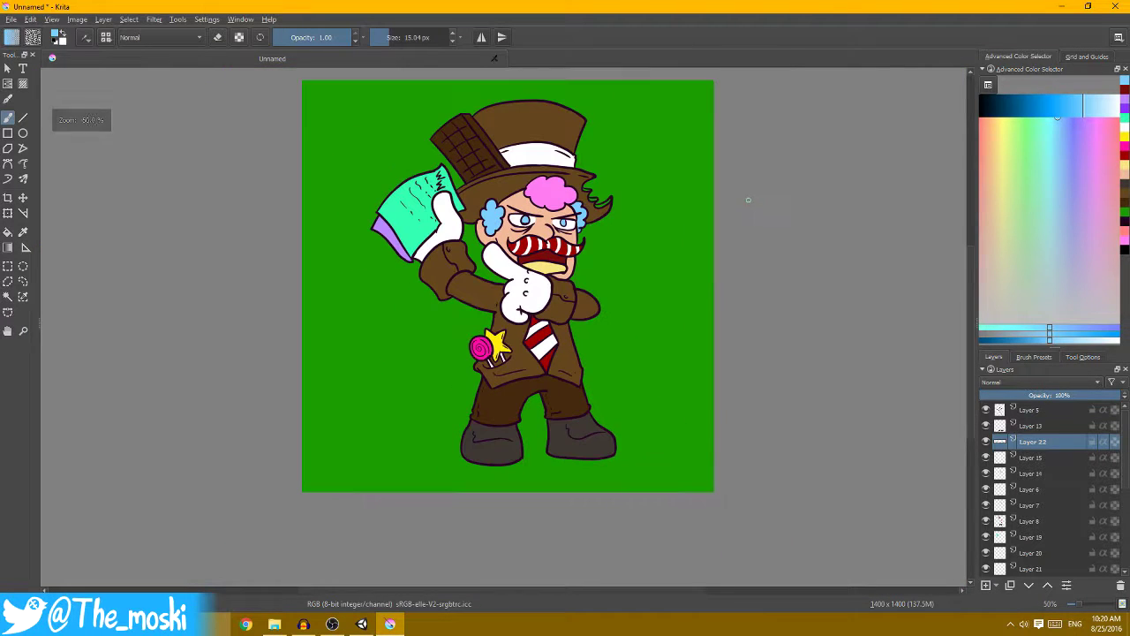
click(986, 425)
click(987, 426)
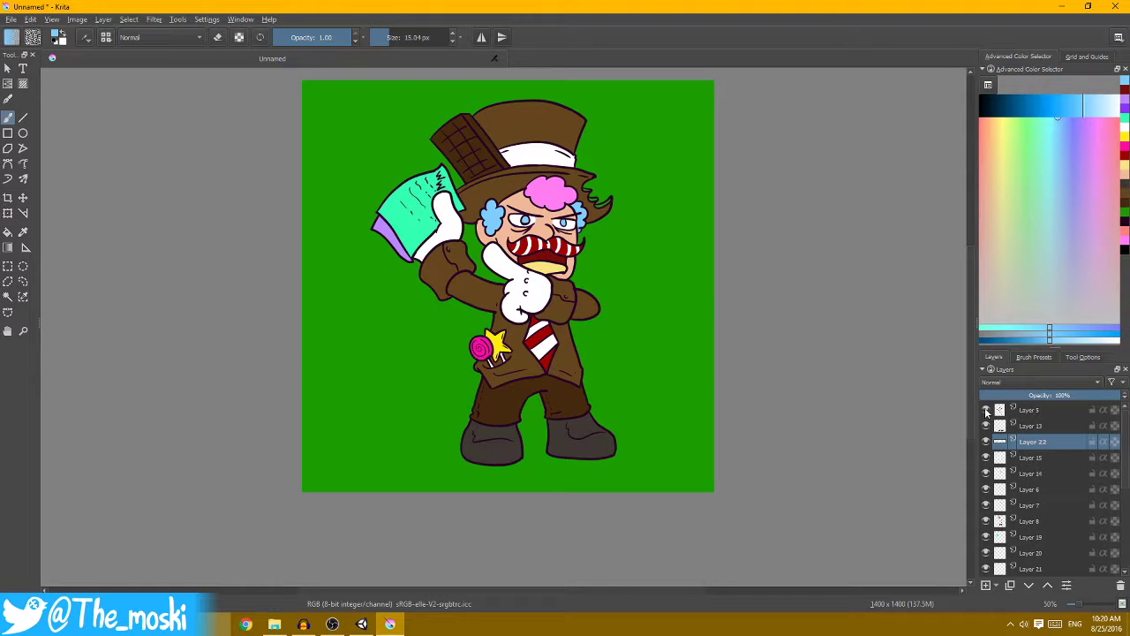
click(987, 410)
- Fill the green gap in the hat brim's curl with the hat's brown
scroll(724, 221, up, 1)
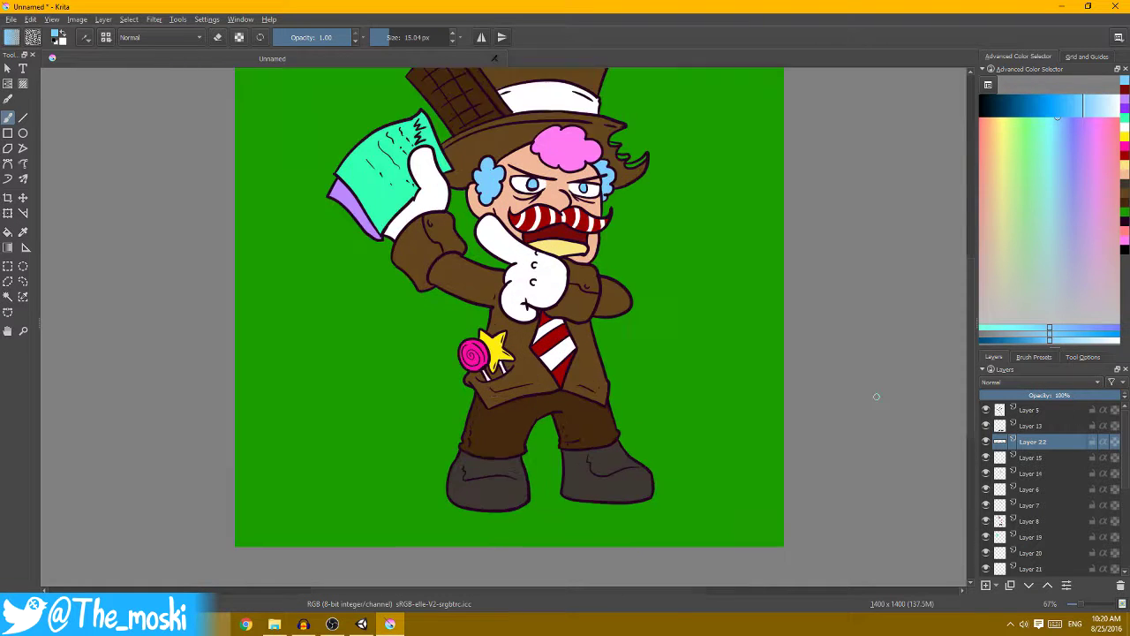
scroll(724, 219, up, 1)
scroll(750, 160, up, 1)
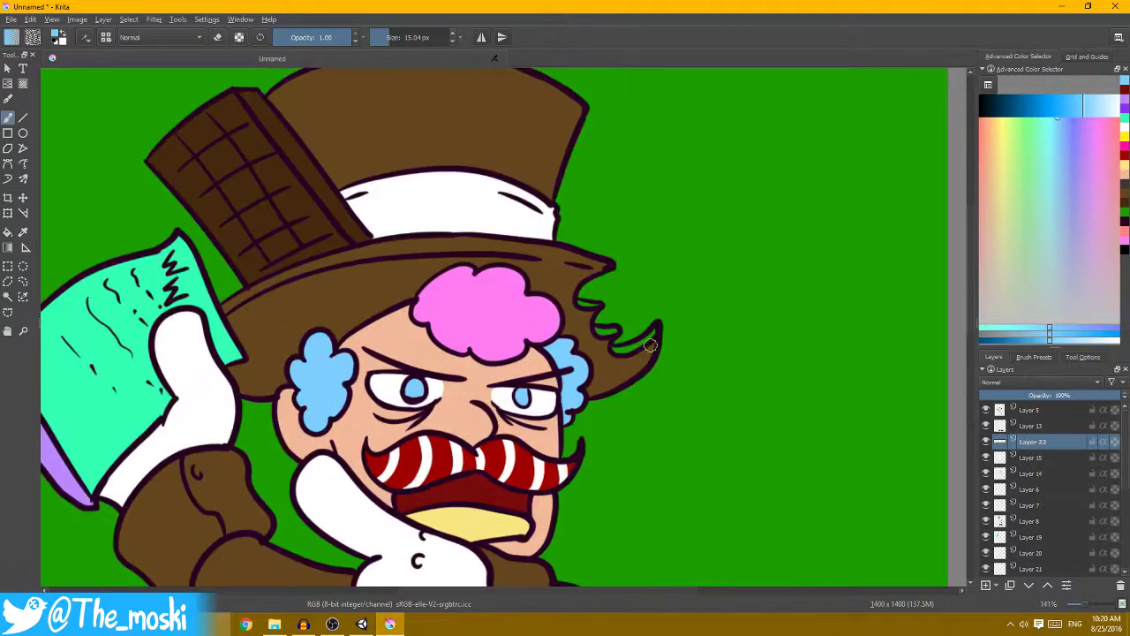
scroll(618, 229, up, 1)
ctrl+click(588, 265)
key(f)
scroll(600, 287, up, 1)
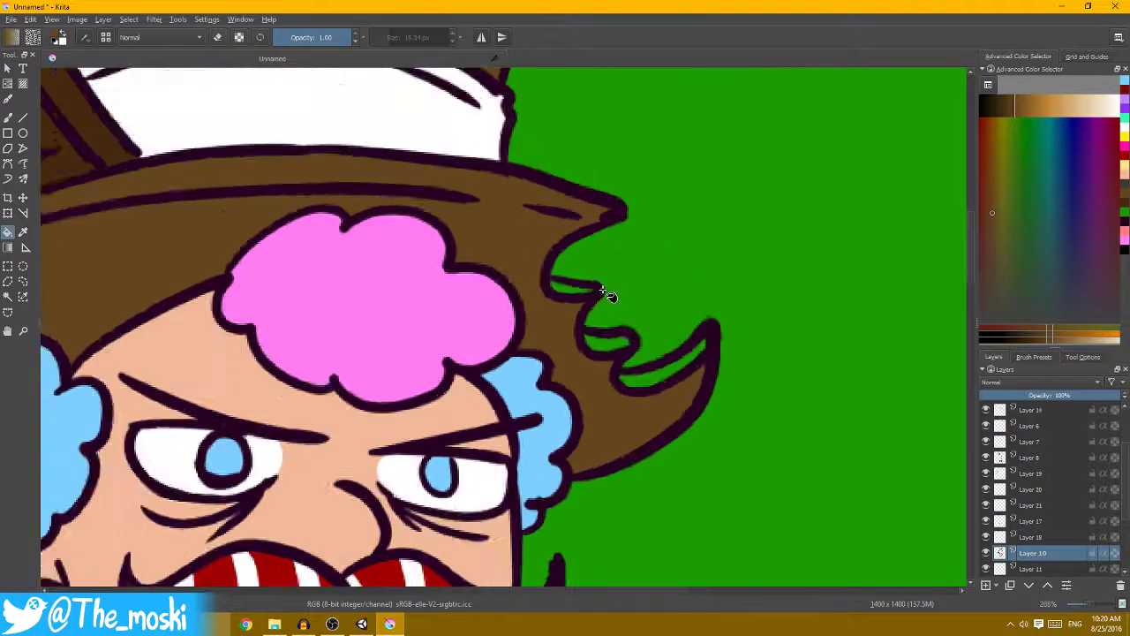
scroll(599, 279, up, 1)
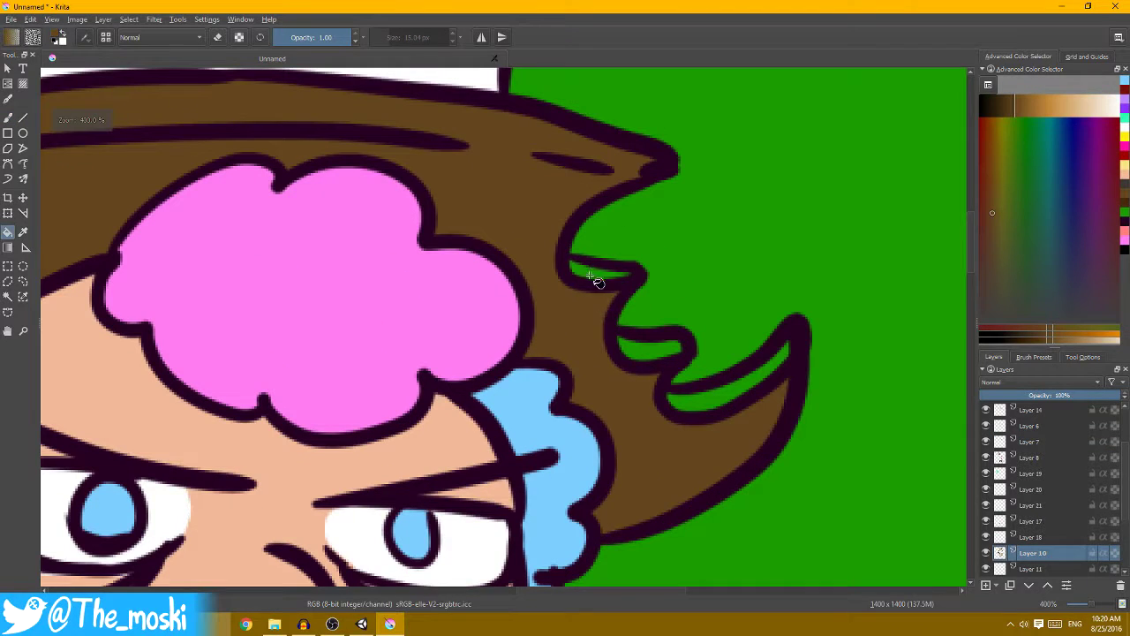
click(694, 399)
- Open the HSV/HSL Adjustment filter on Layer 10
scroll(614, 277, down, 2)
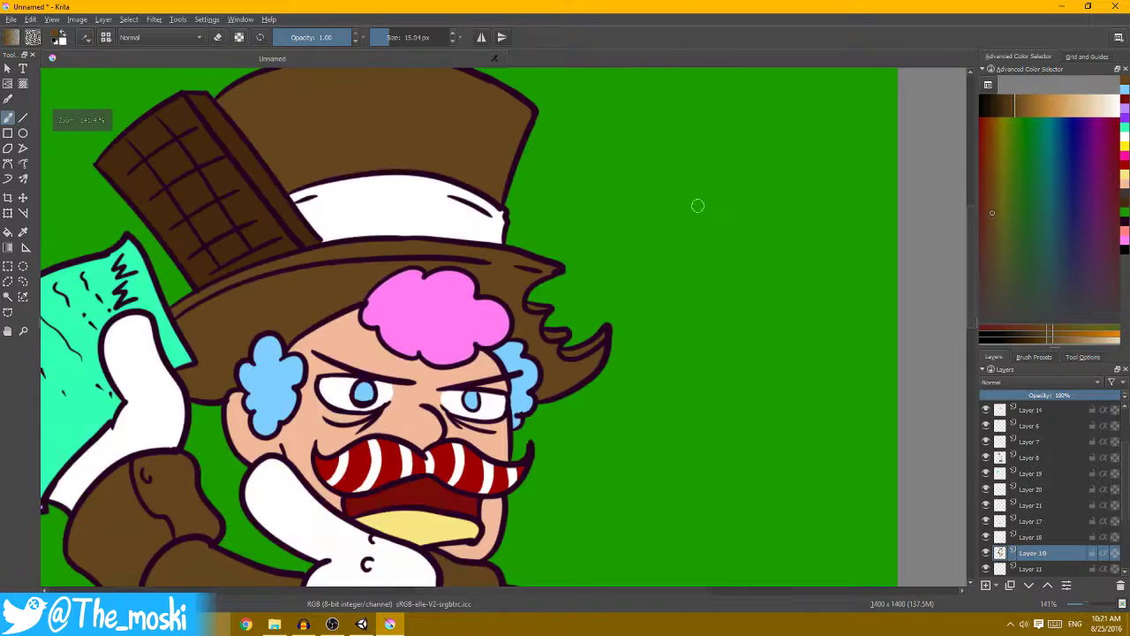
scroll(697, 206, down, 3)
key(ctrl+u)
- Apply a Hue/Saturation/Value adjustment to the brown clothing with brightness -4
drag(574, 256, 795, 123)
mouse_move(726, 180)
mouse_down()
mouse_move(736, 181)
mouse_move(716, 187)
mouse_up()
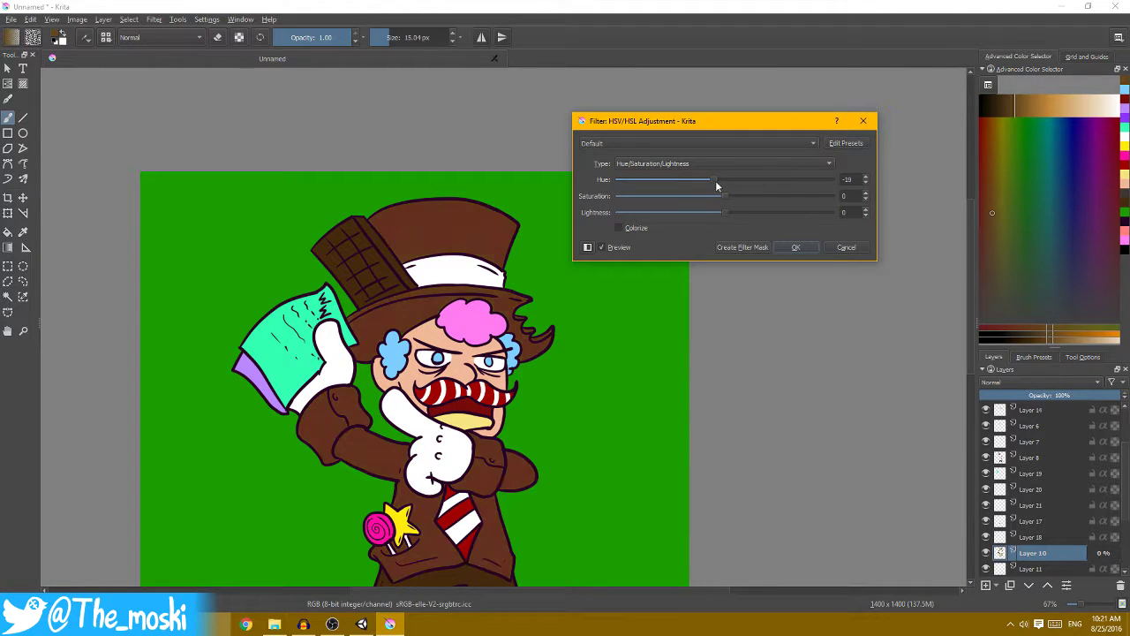
click(697, 164)
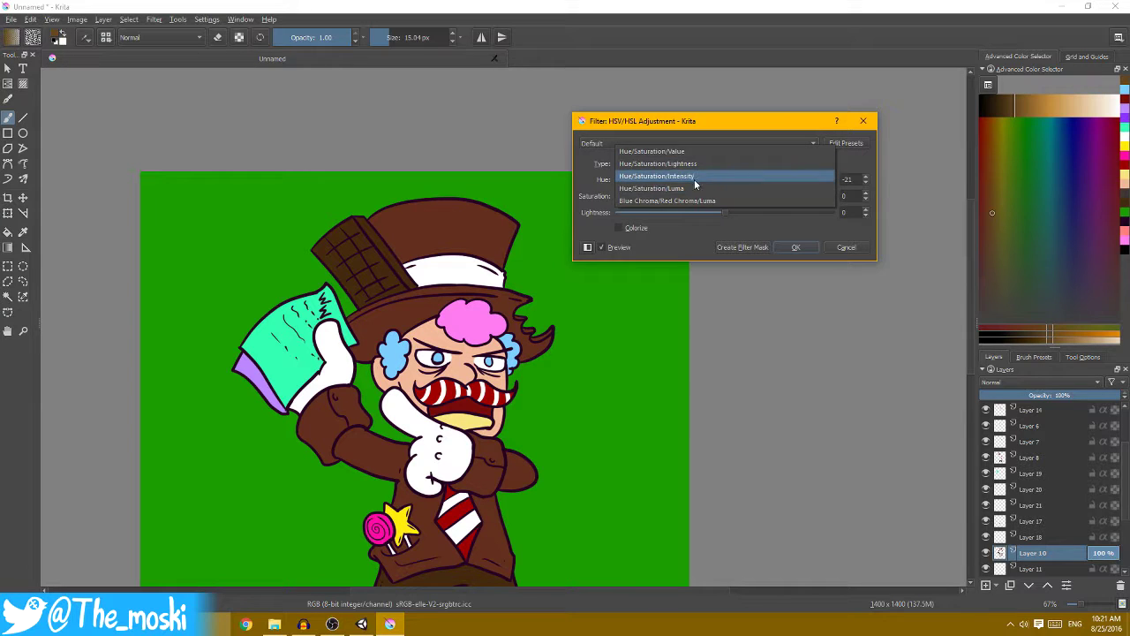
click(691, 156)
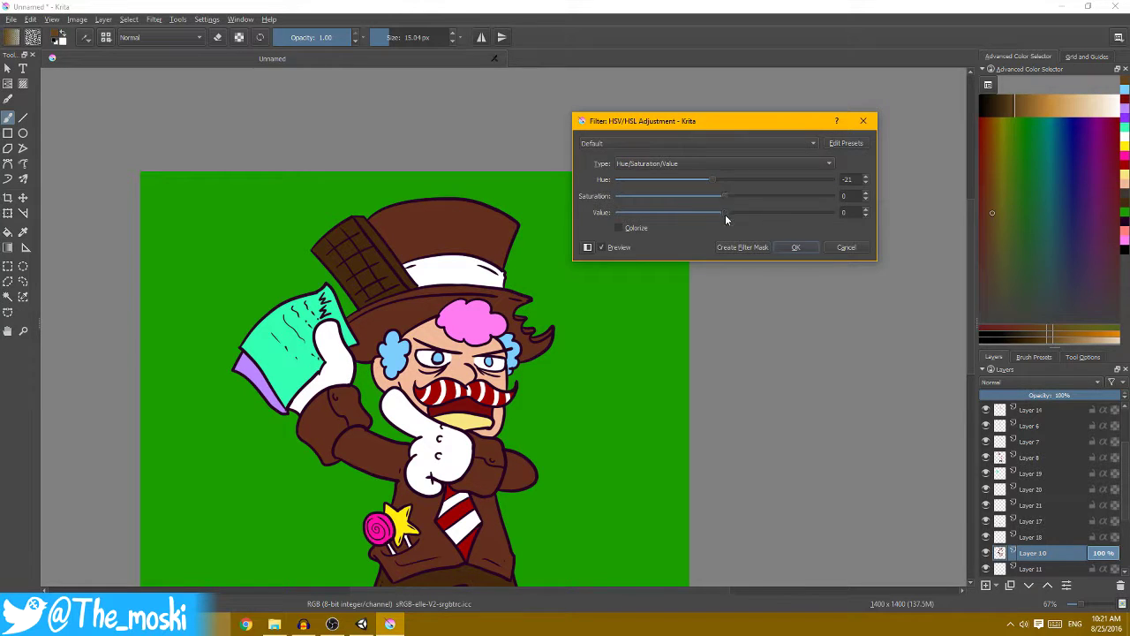
drag(725, 214, 741, 213)
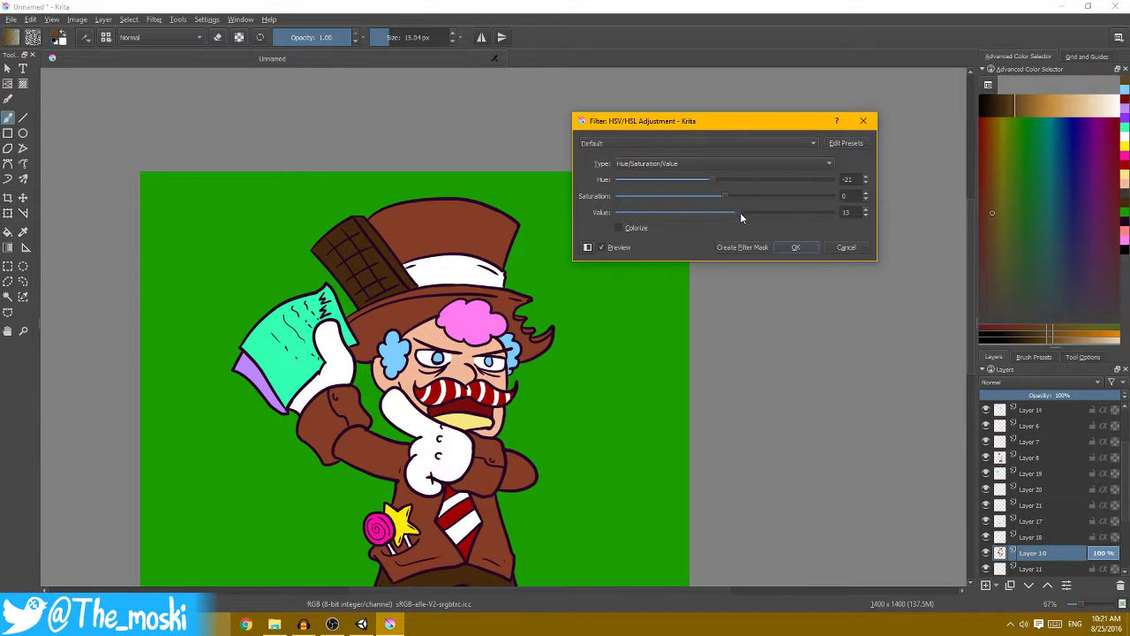
drag(740, 213, 720, 213)
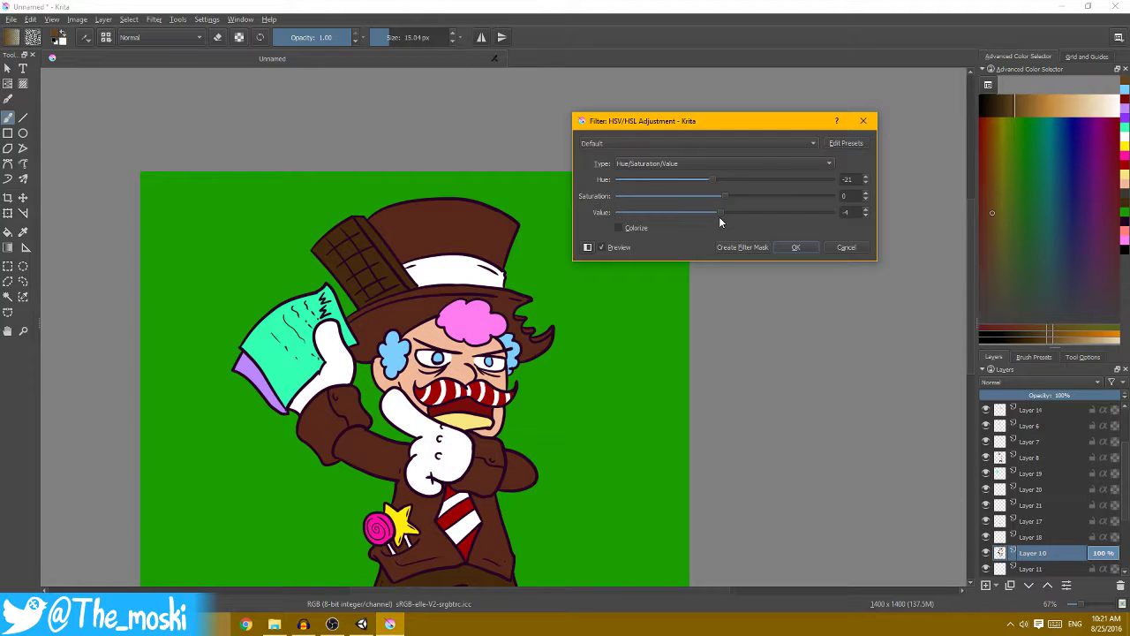
click(796, 247)
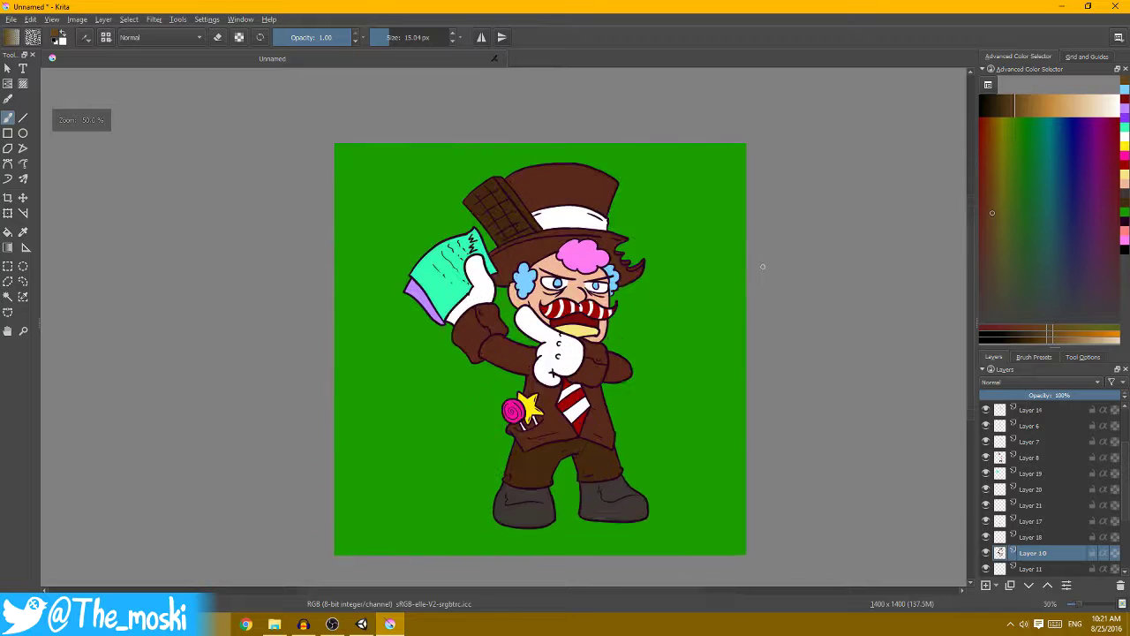
- Apply a second HSV adjustment raising saturation to 17 and value to 15
key(ctrl+u)
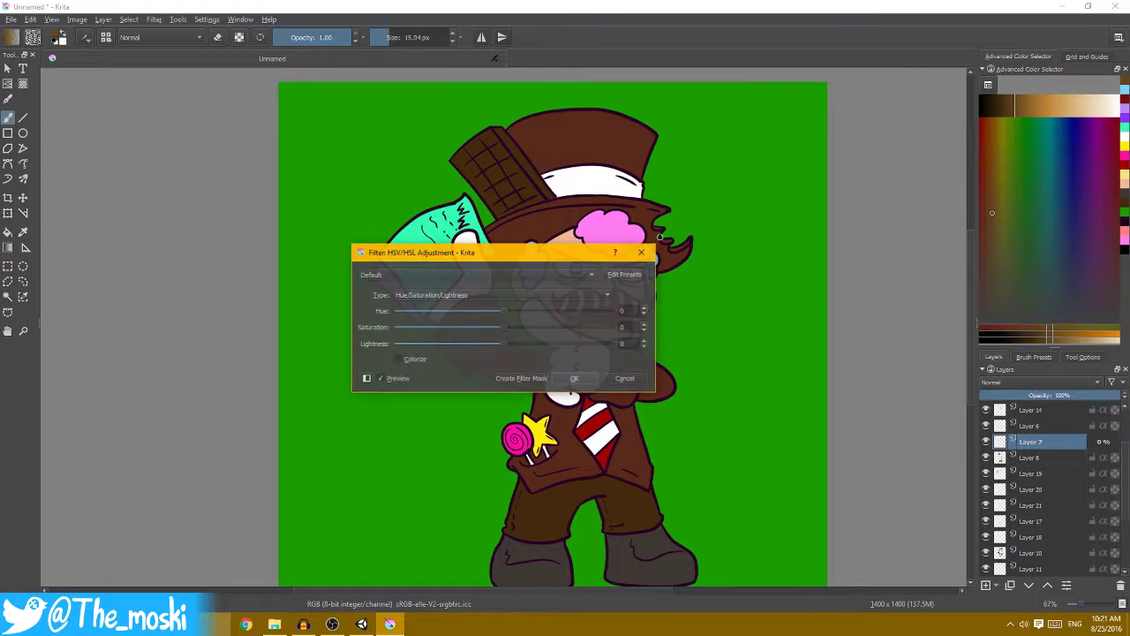
click(508, 294)
click(504, 283)
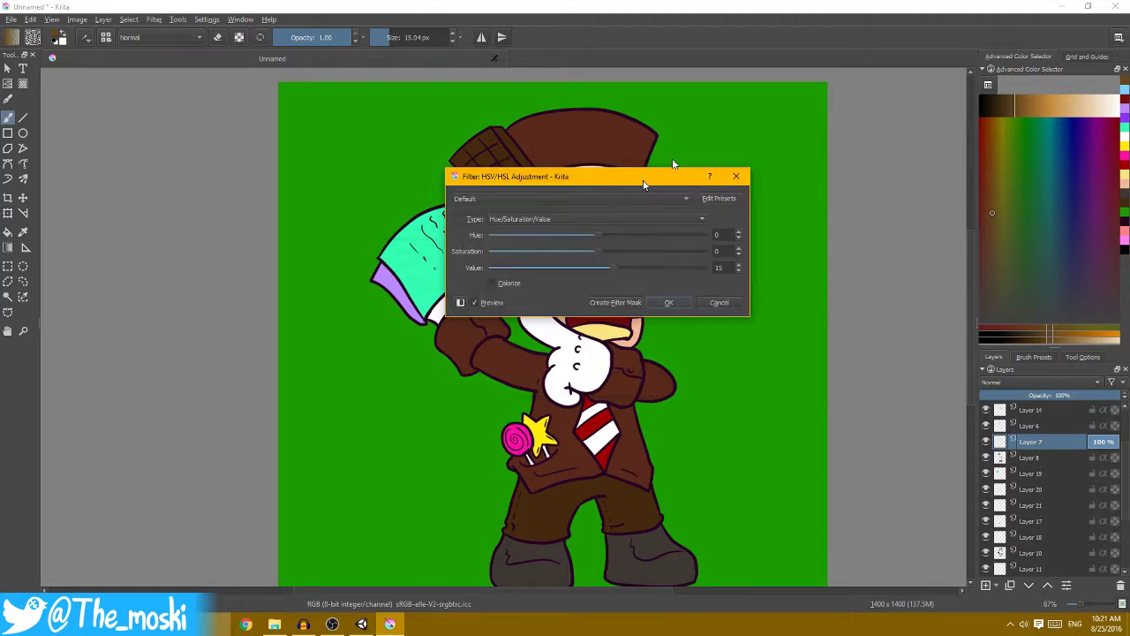
drag(549, 253, 790, 93)
drag(749, 166, 766, 167)
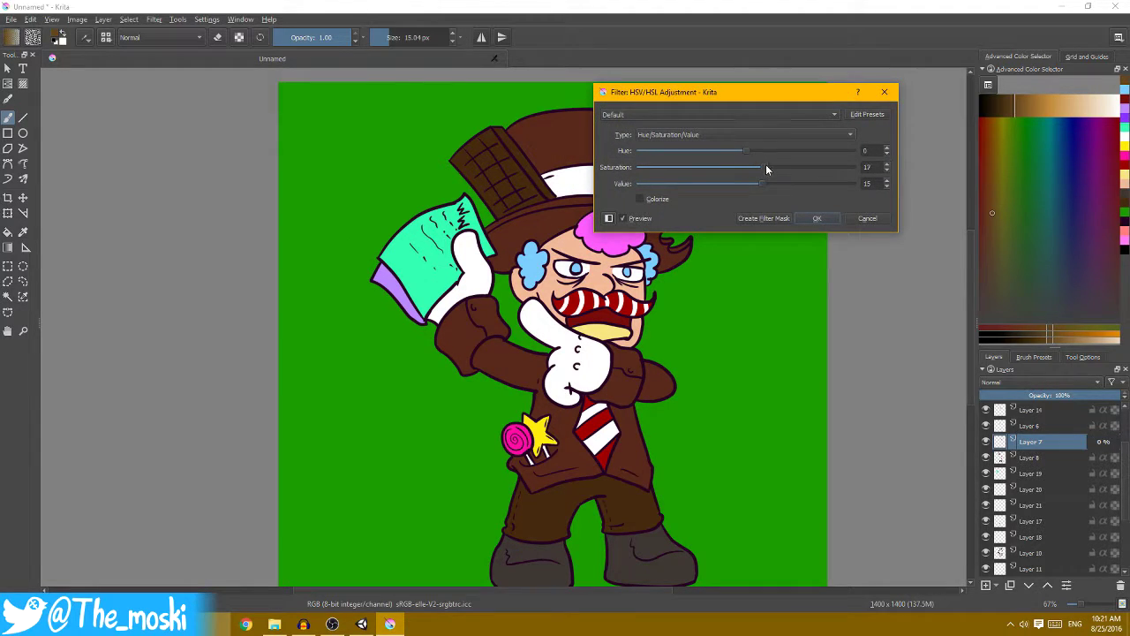
drag(770, 94, 841, 62)
click(888, 186)
scroll(744, 273, down, 1)
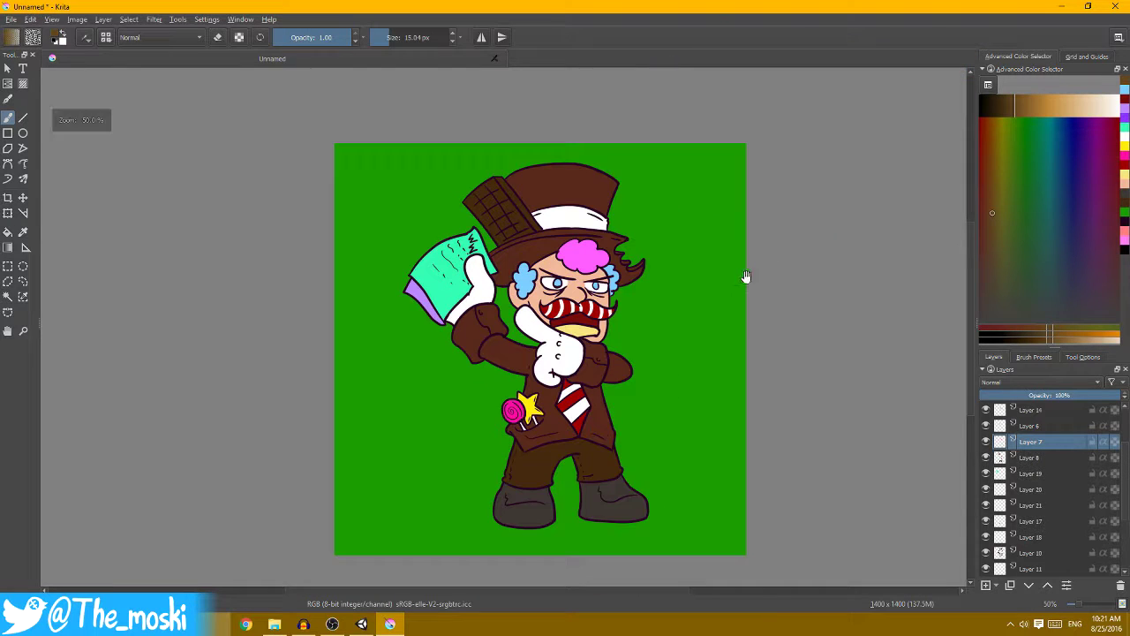
scroll(727, 207, up, 1)
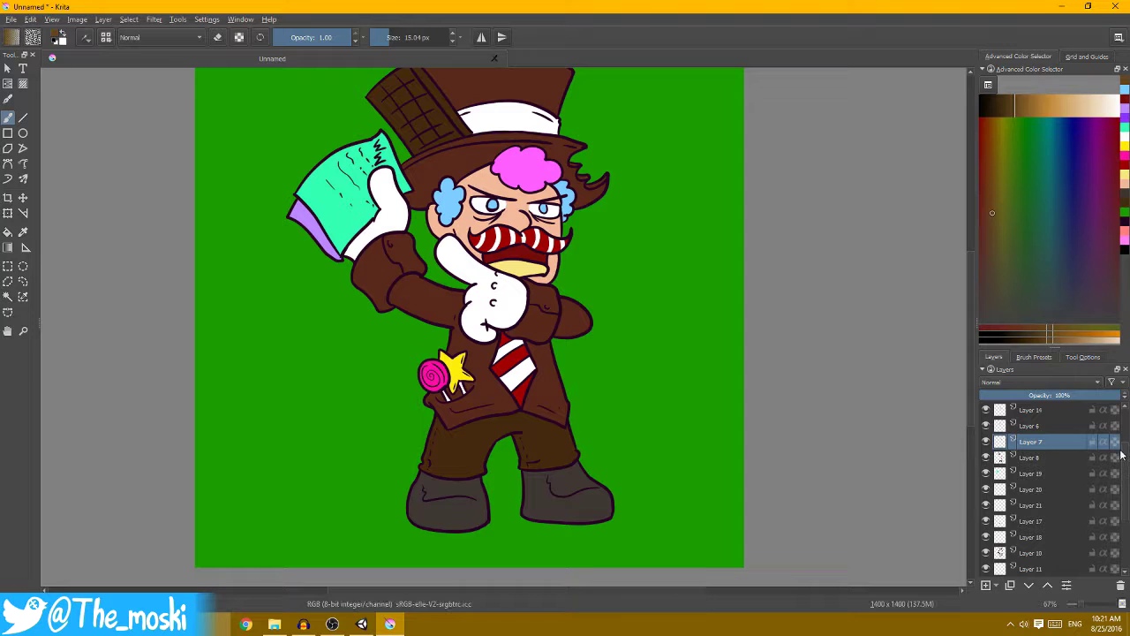
- Group the colour layers 19 through 11 into a new group, Layer 23
scroll(1088, 417, up, 2)
click(986, 424)
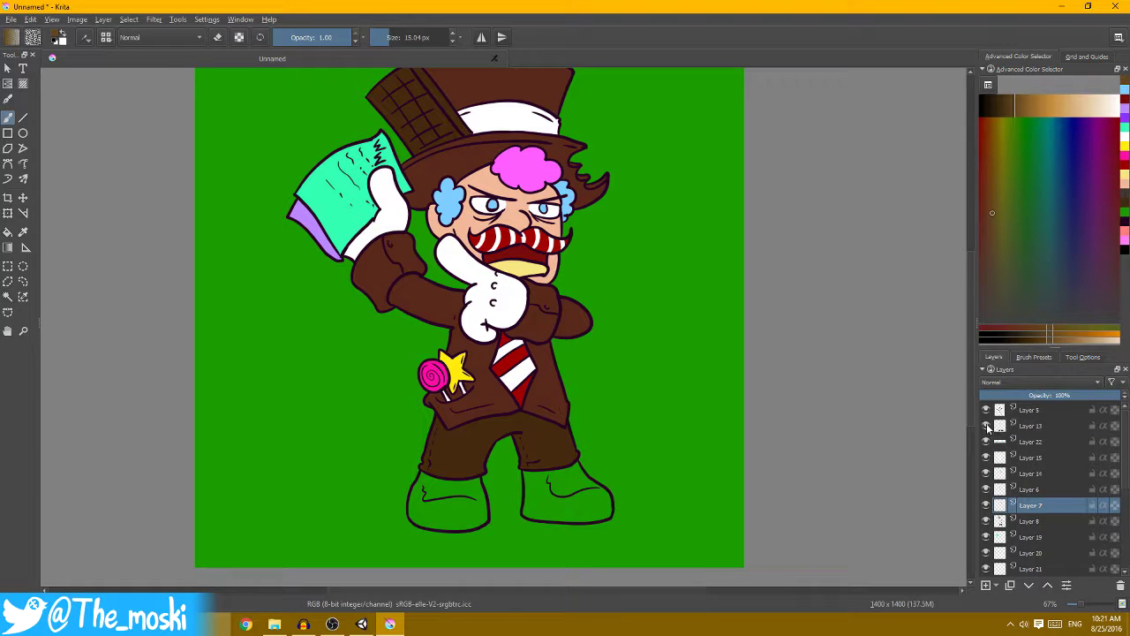
click(1039, 426)
click(987, 410)
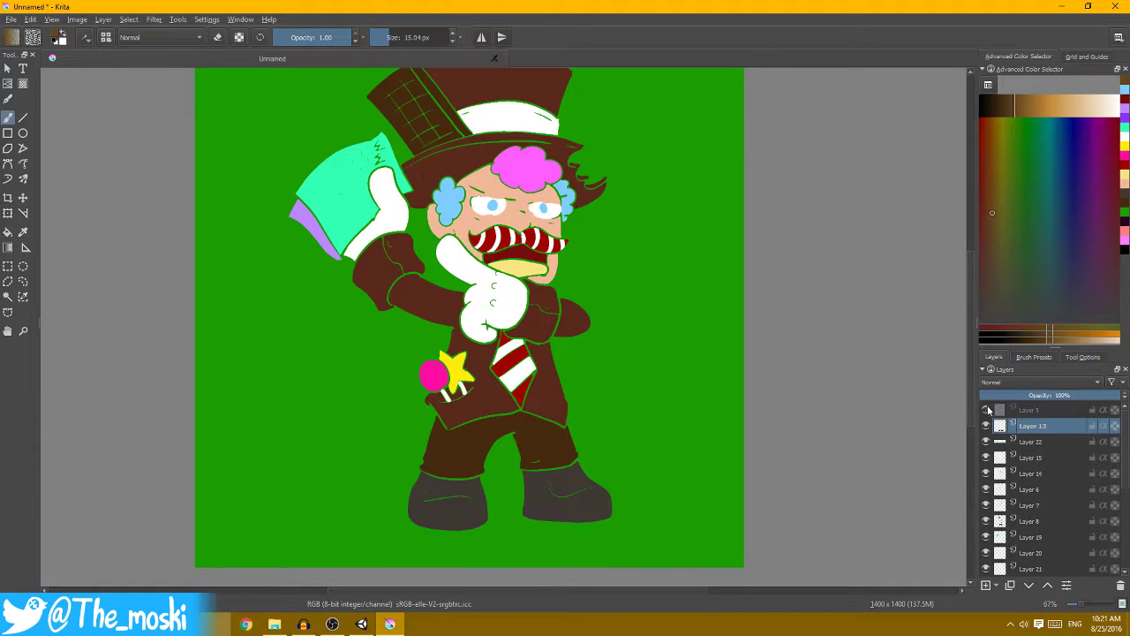
click(987, 410)
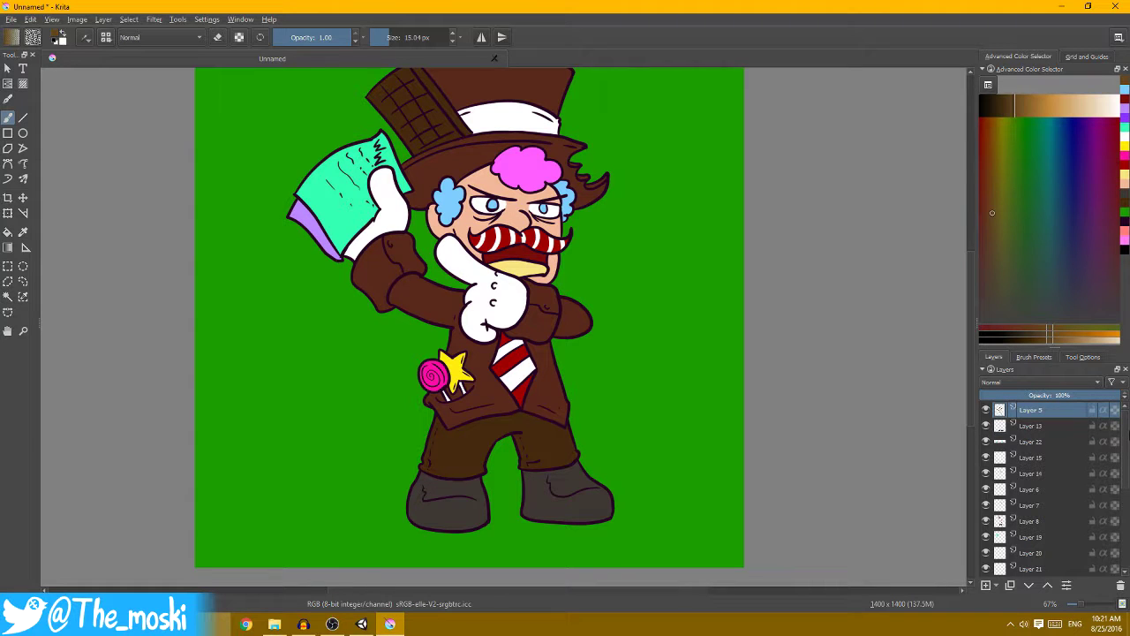
drag(1127, 435, 1127, 500)
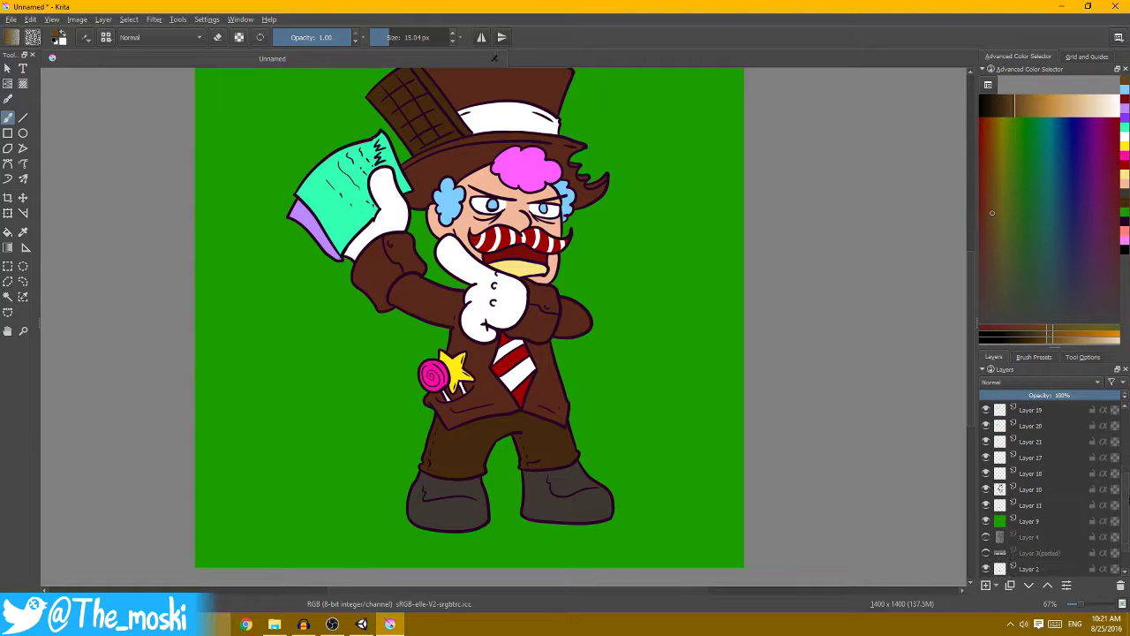
click(986, 507)
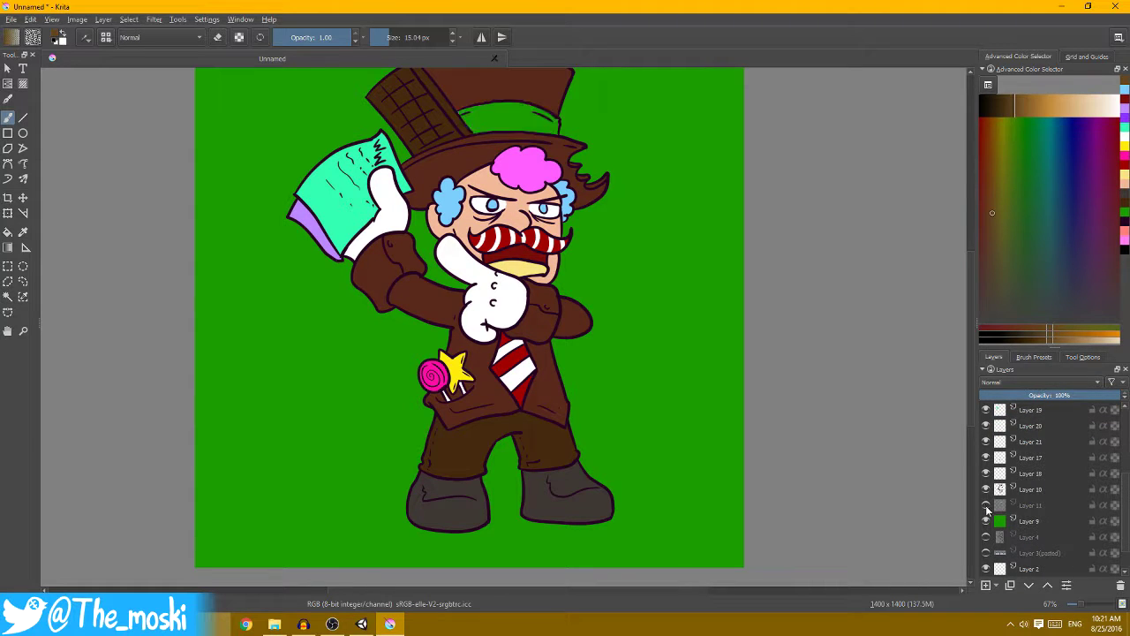
shift+click(1078, 504)
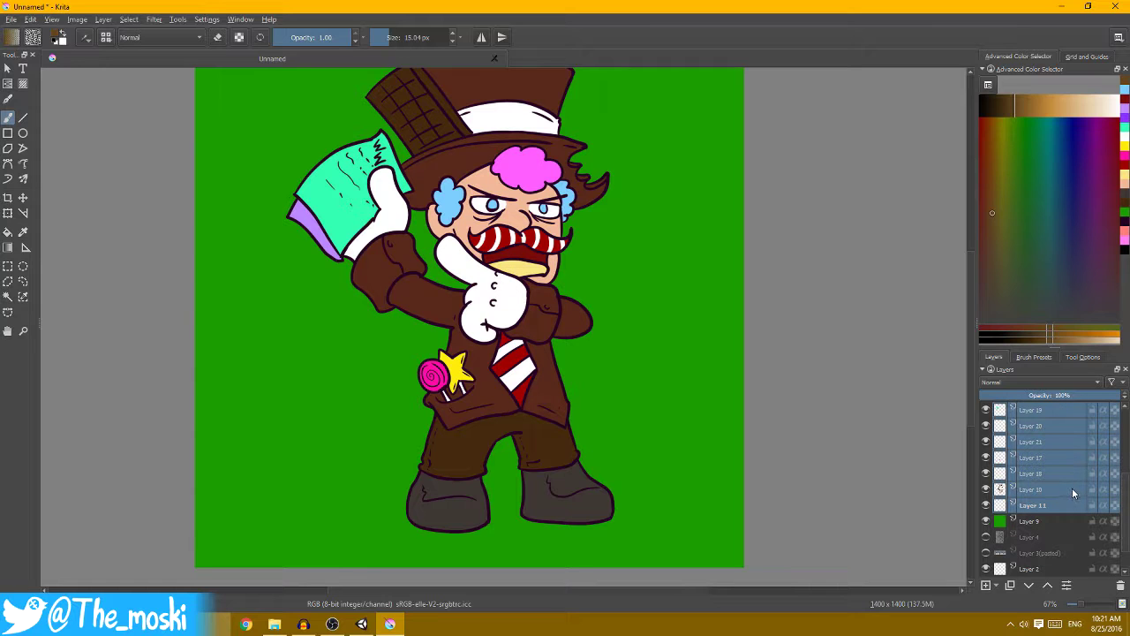
key(ctrl+g)
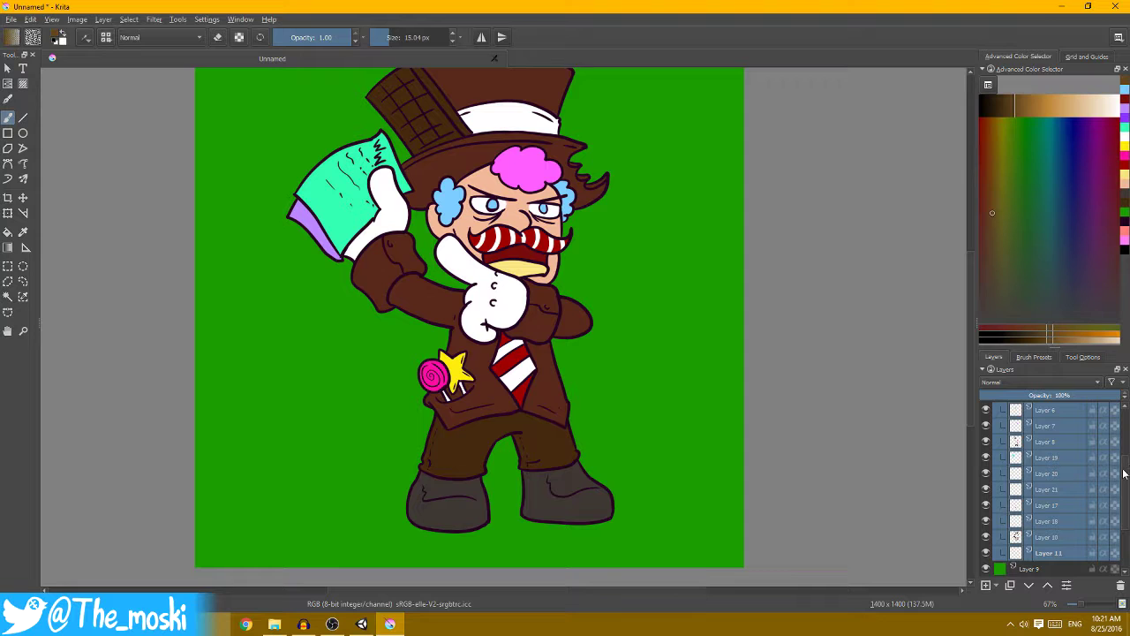
- Select the group's opaque pixels, grow the selection, then select green background Layer 9
scroll(1124, 475, up, 3)
right_click(1051, 411)
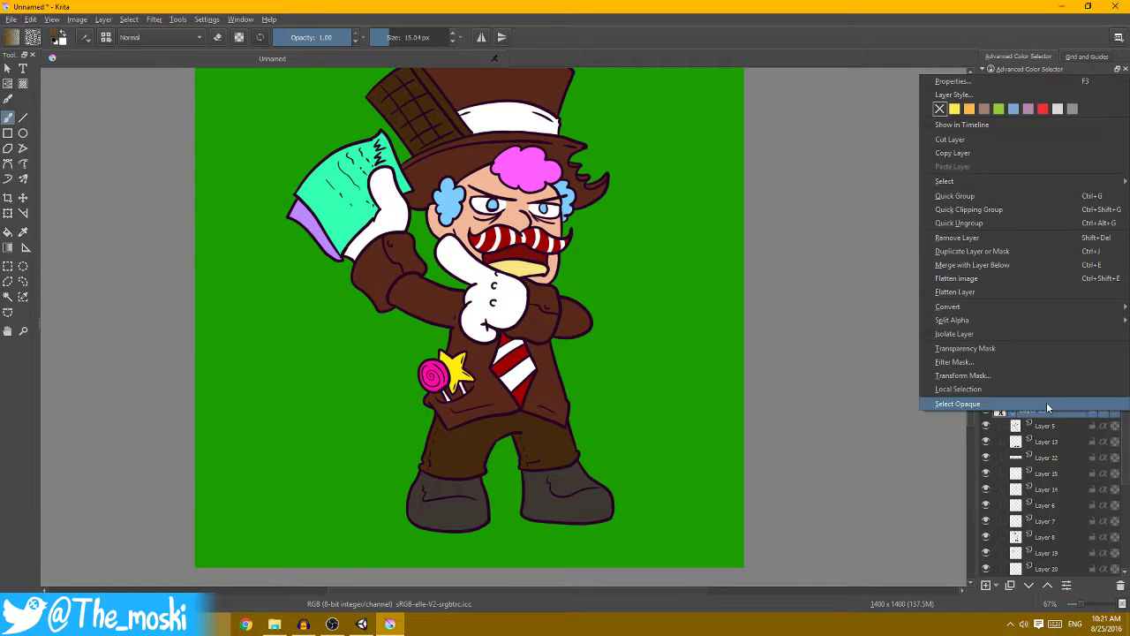
click(1048, 404)
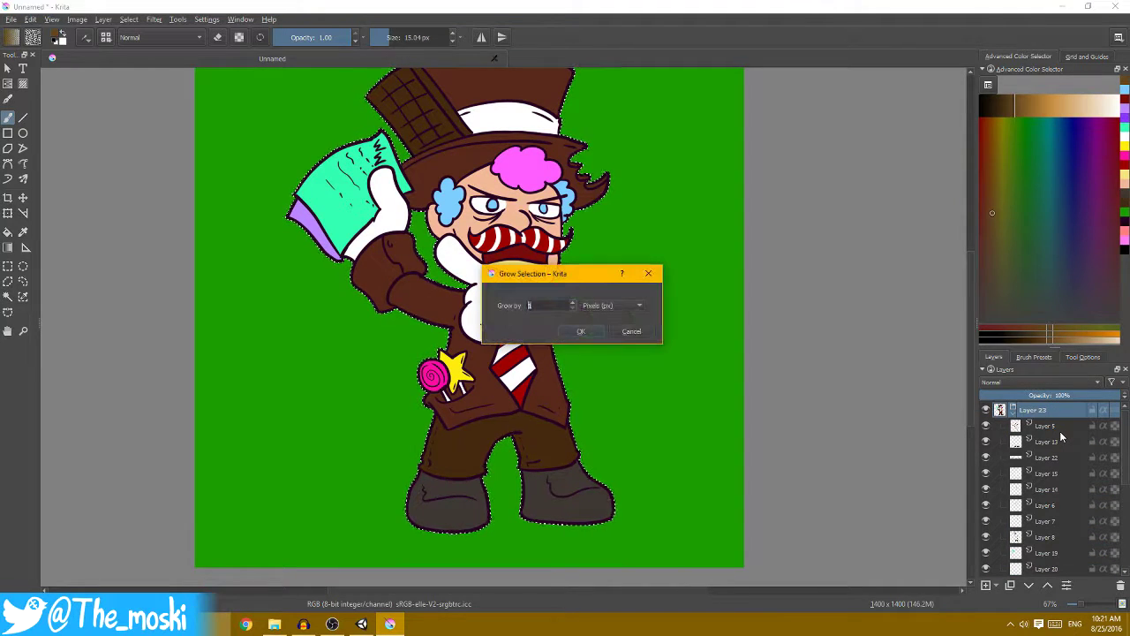
key(Return)
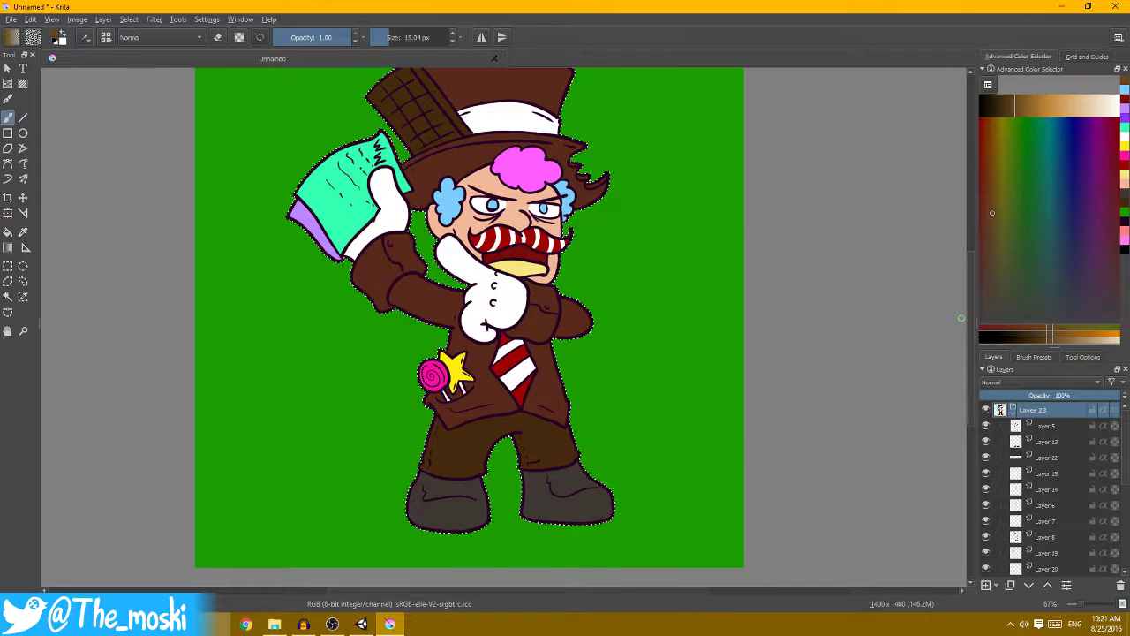
click(1001, 411)
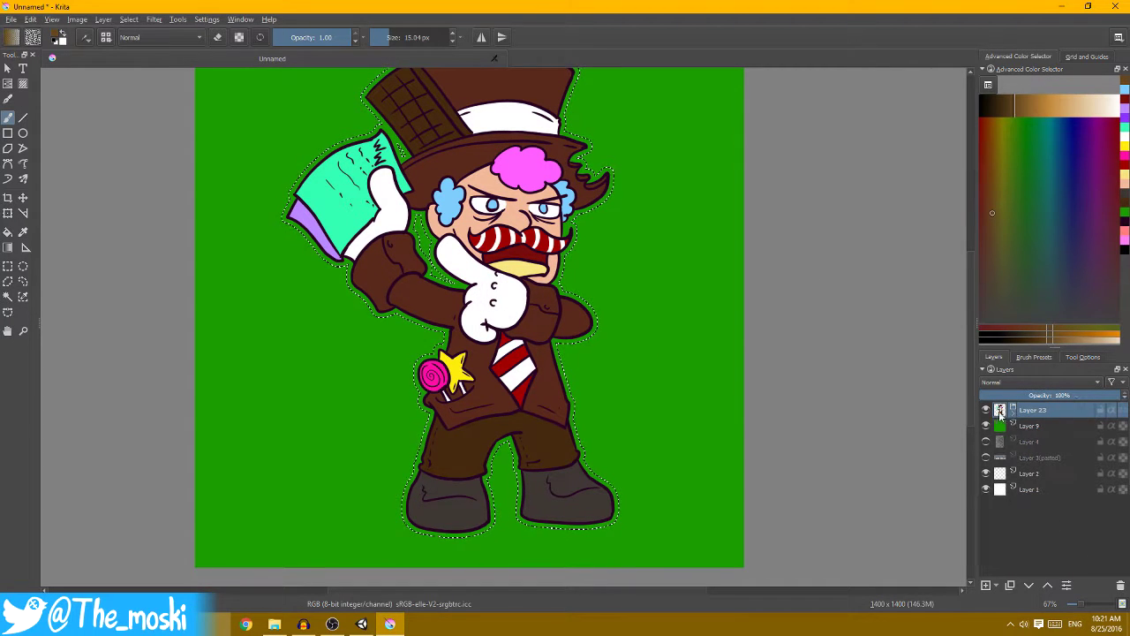
click(1030, 426)
- Add a layer above the background and fill the grown silhouette dark magenta with a 714 px brush
click(987, 585)
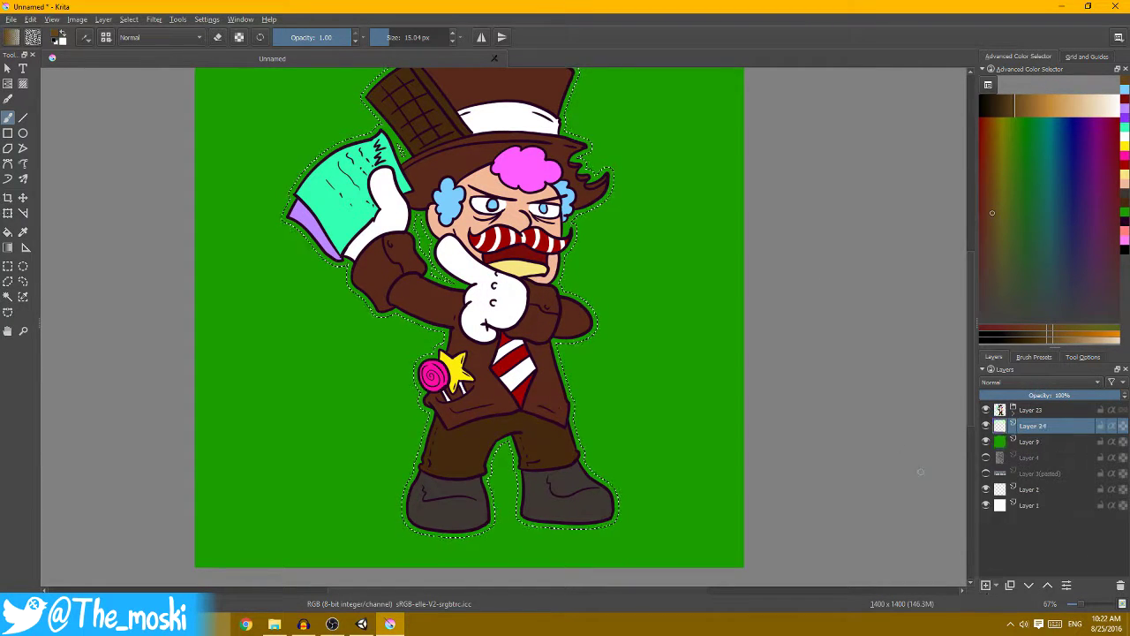
scroll(678, 282, up, 2)
scroll(678, 283, up, 2)
ctrl+click(676, 283)
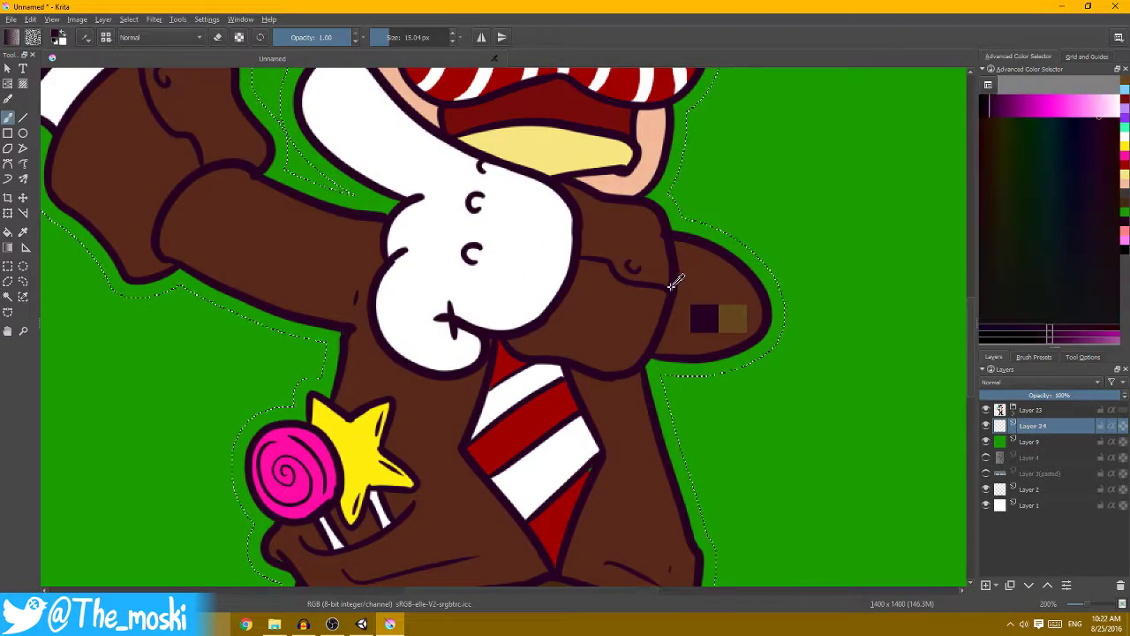
scroll(663, 264, down, 3)
scroll(626, 285, down, 1)
mouse_move(626, 286)
mouse_down()
mouse_move(740, 272)
mouse_move(609, 302)
mouse_up()
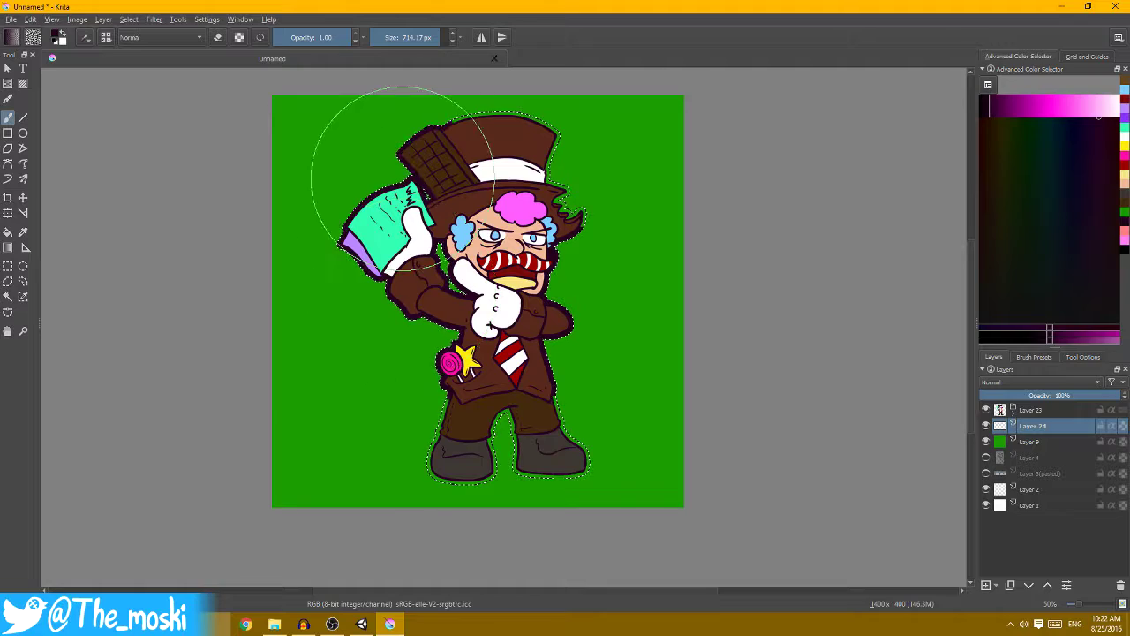
drag(481, 438, 668, 419)
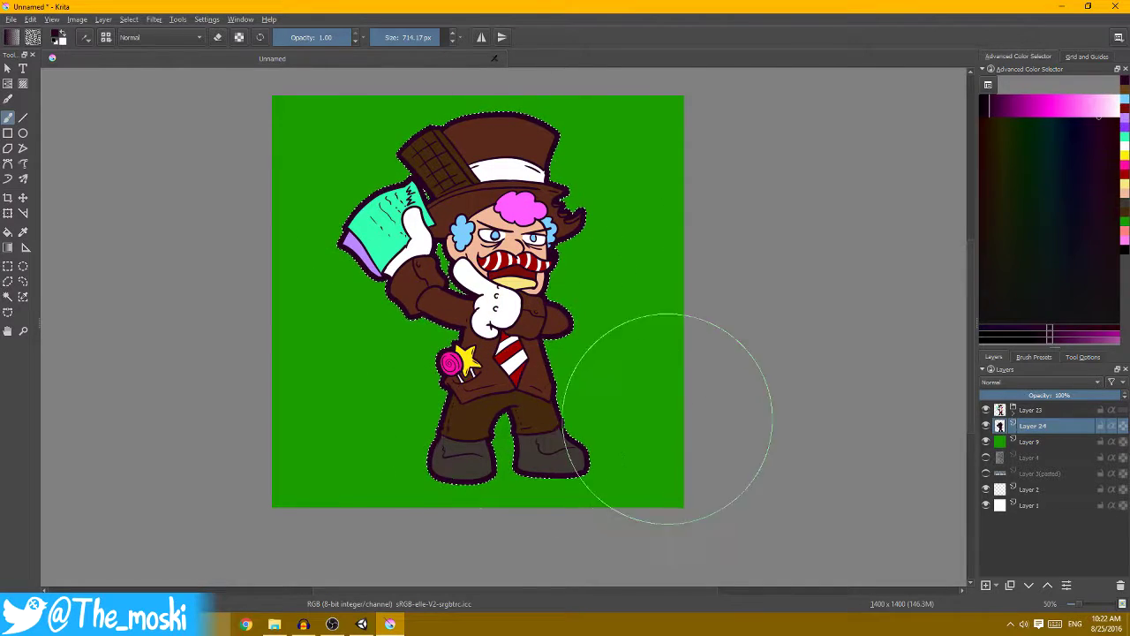
- Reduce the brush size to 29 px
scroll(664, 419, up, 5)
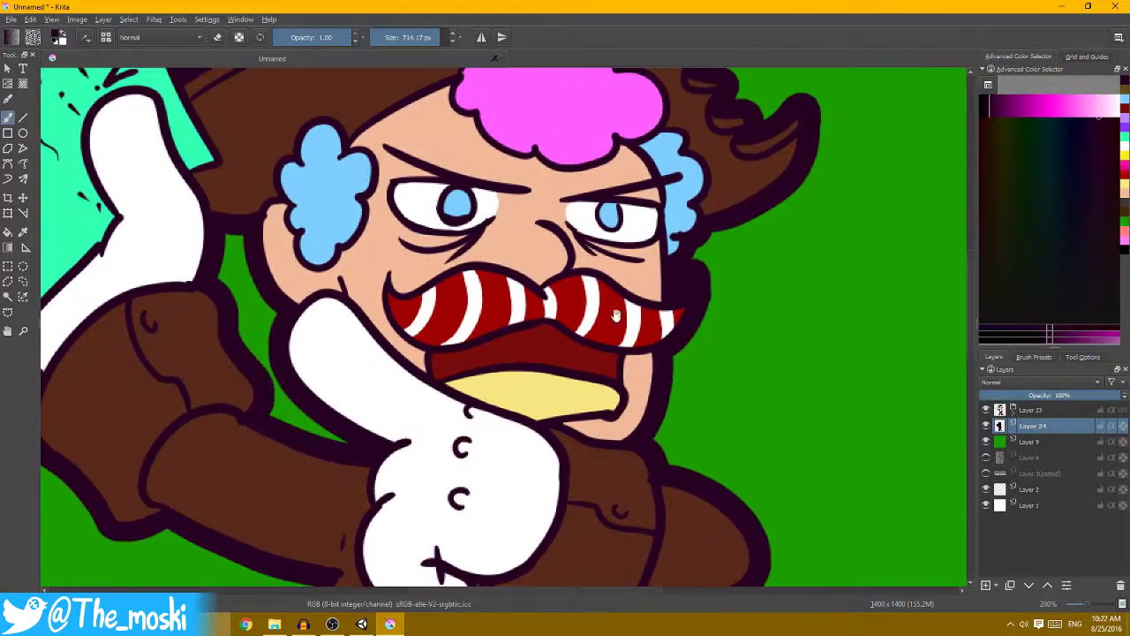
scroll(747, 303, down, 1)
scroll(759, 302, down, 1)
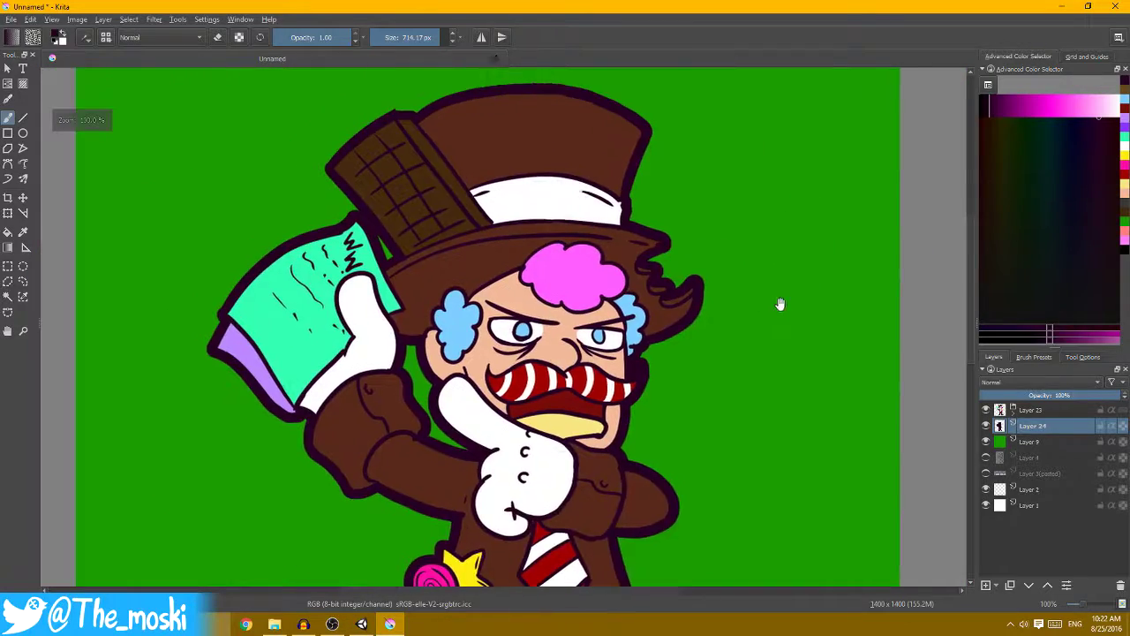
scroll(778, 303, up, 1)
scroll(925, 326, down, 3)
scroll(925, 326, down, 3)
scroll(630, 265, down, 3)
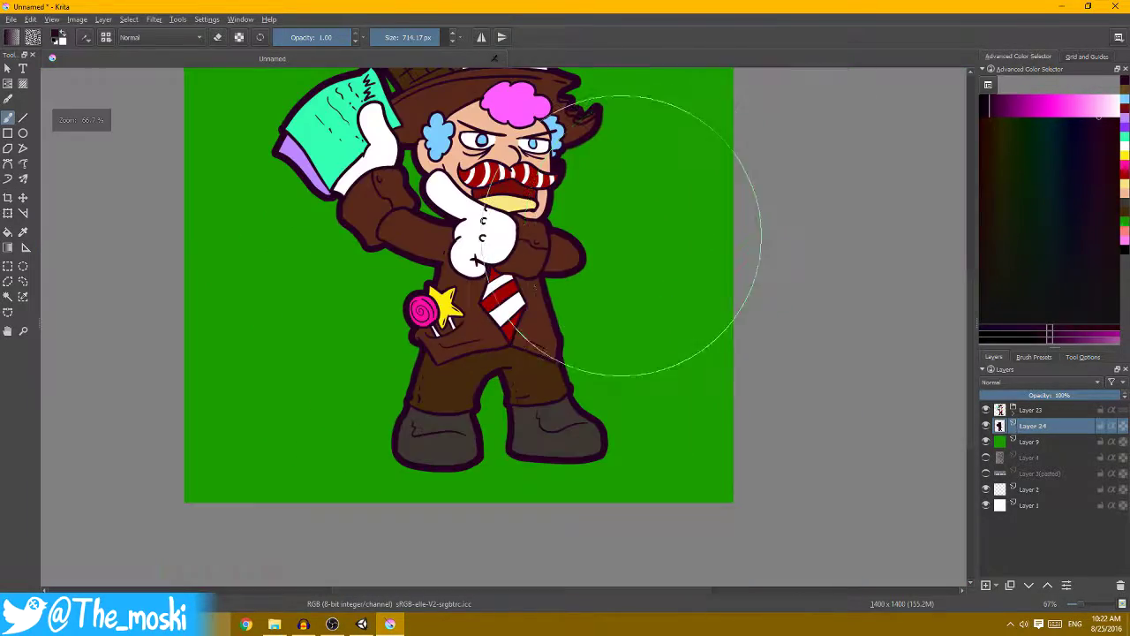
right_click(583, 298)
click(626, 246)
scroll(663, 222, up, 2)
scroll(697, 313, up, 3)
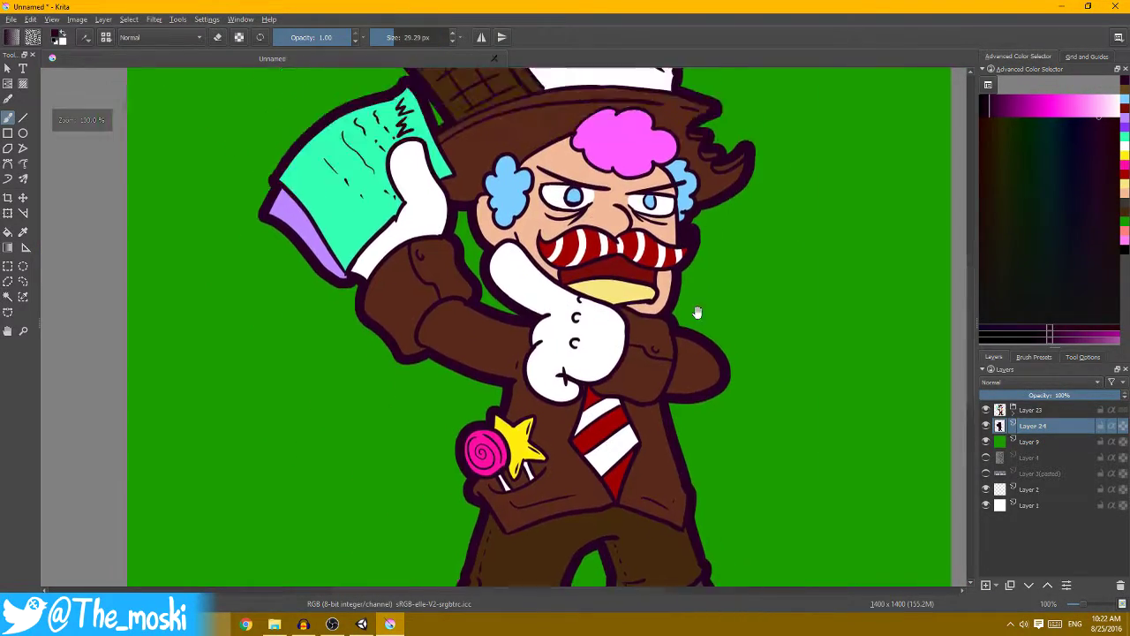
- Expand group Layer 23 and select Layers 13 through 11
click(1003, 411)
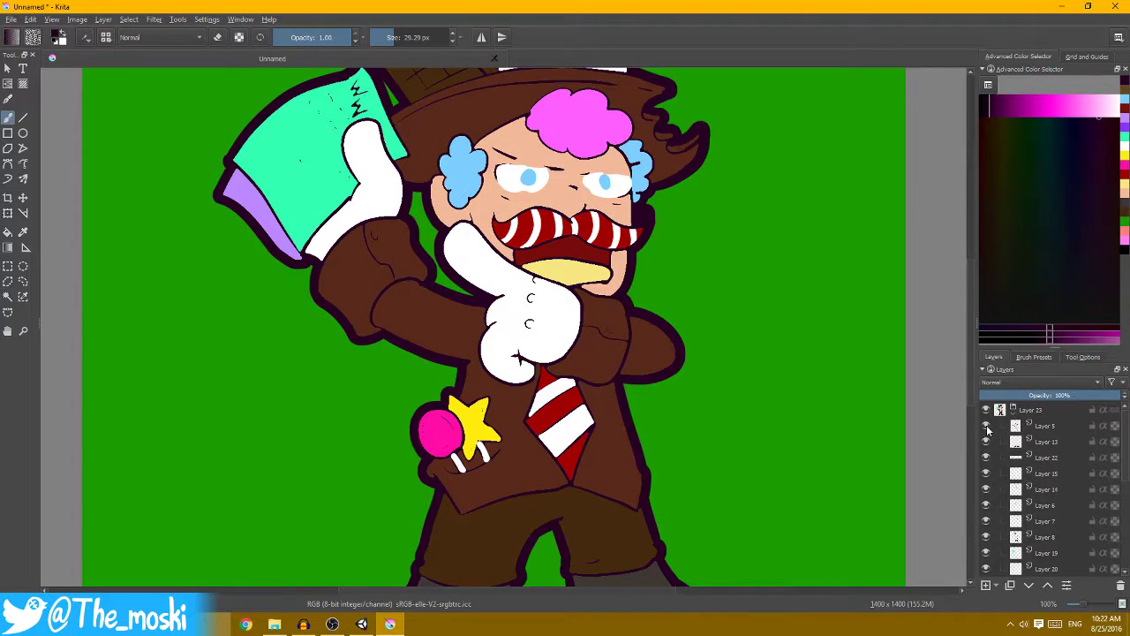
click(1057, 445)
drag(1124, 442, 1126, 495)
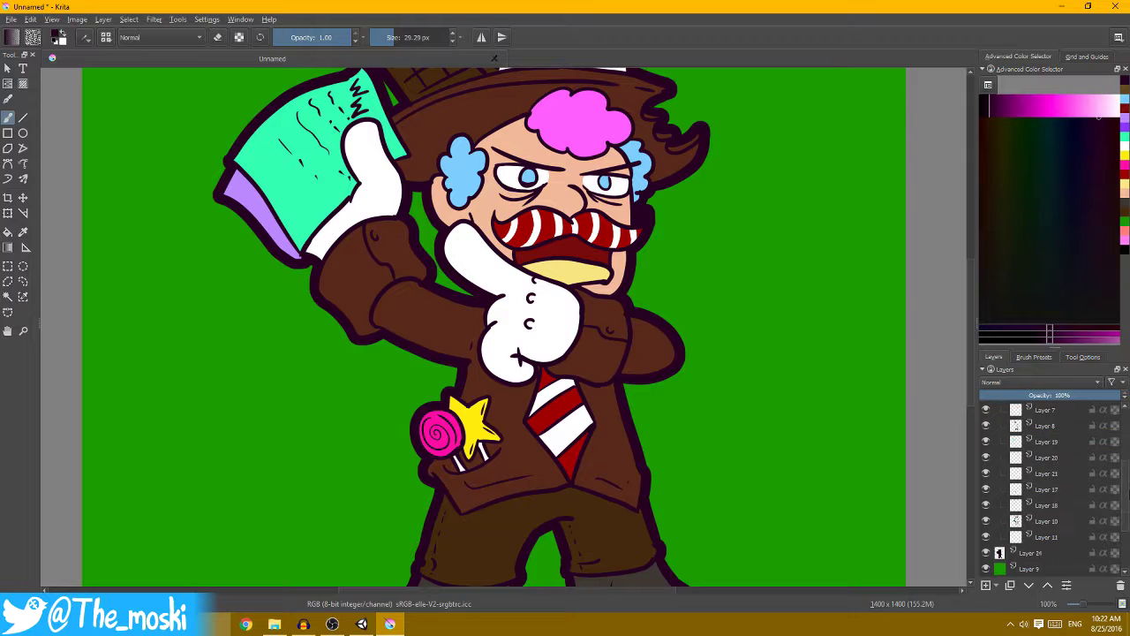
shift+click(1068, 505)
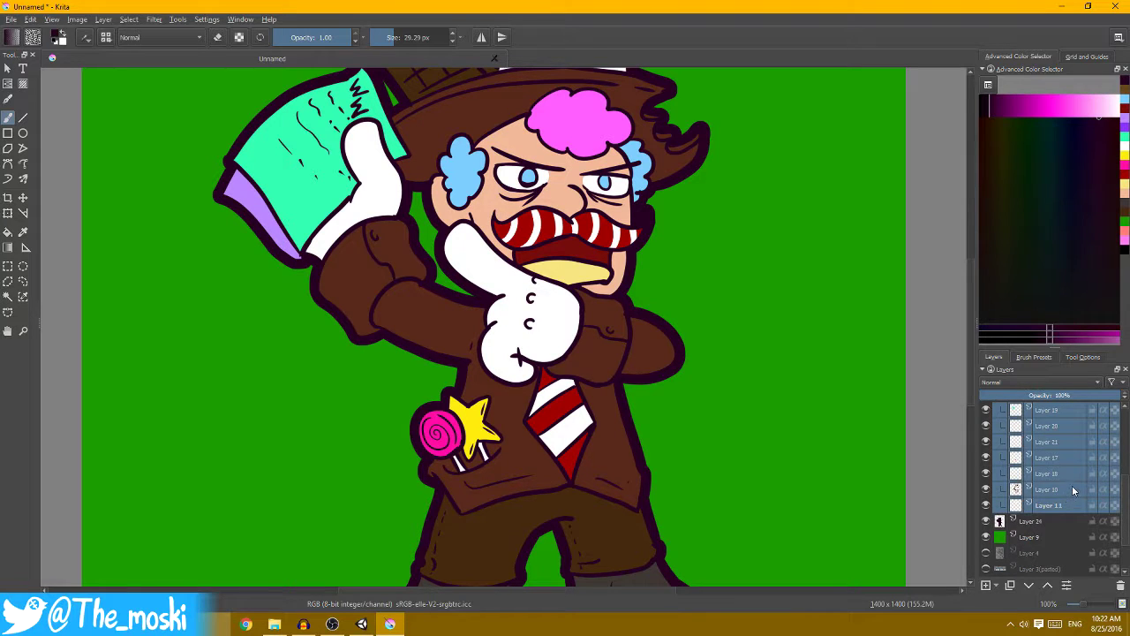
- Group Layers 13–11, select Layer 25's opaque pixels, and add a new layer above Layer 13
key(ctrl+g)
scroll(1121, 461, up, 1)
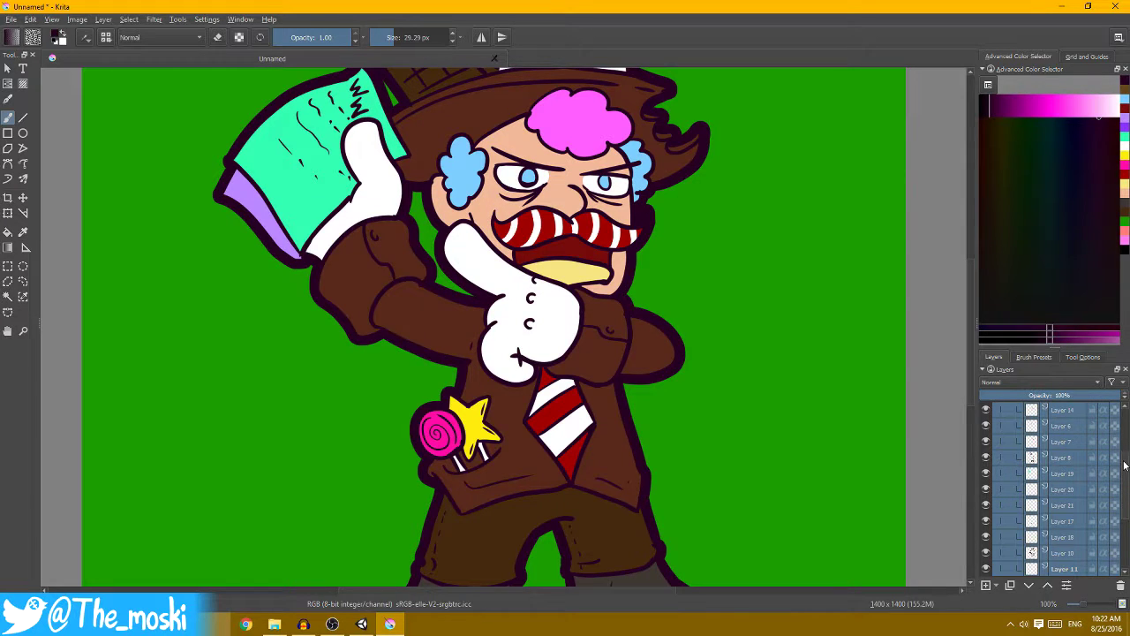
scroll(1125, 461, up, 2)
click(1051, 441)
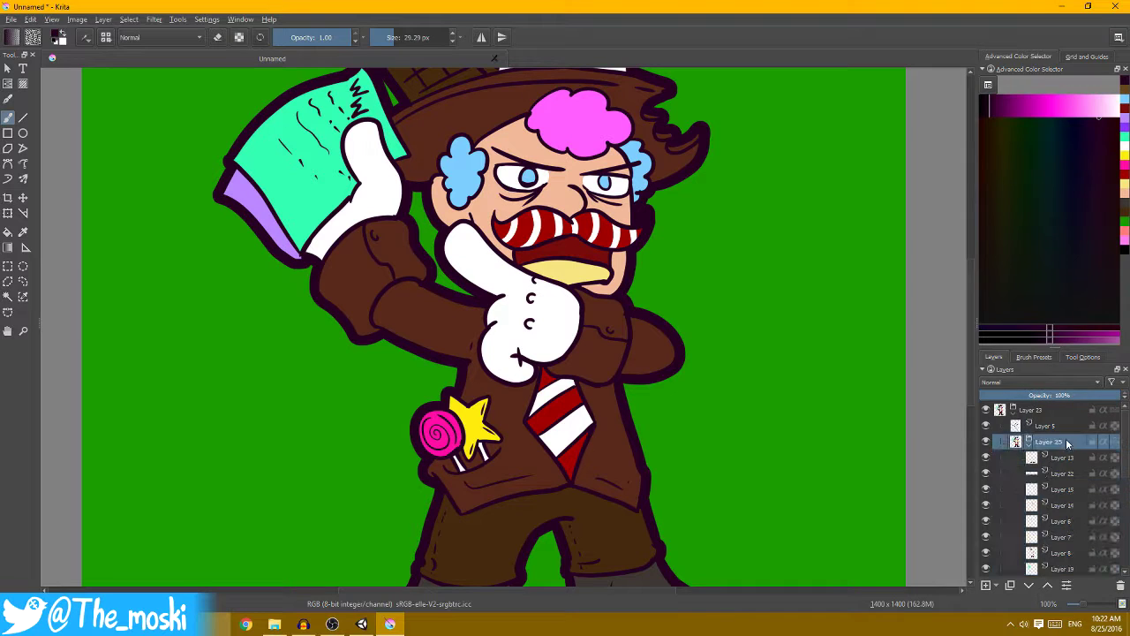
right_click(1016, 442)
click(1018, 431)
click(1064, 457)
click(986, 586)
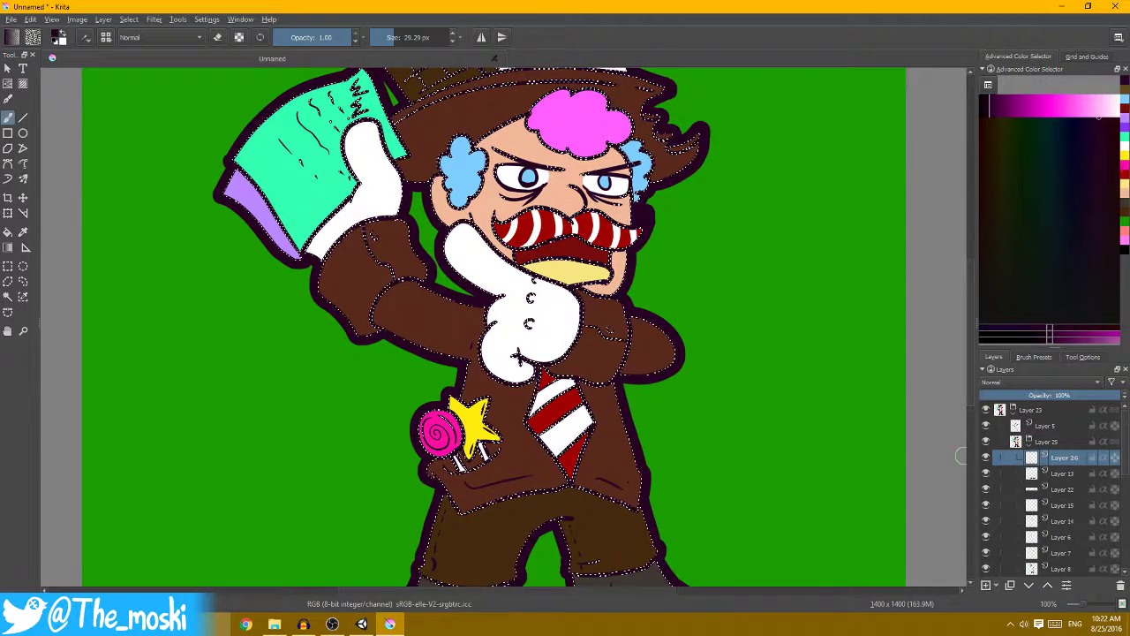
- Paint dark strokes across the chest and jacket and set the layer to Overlay blending
key(ctrl+plus)
key(ctrl+plus)
key(ctrl+plus)
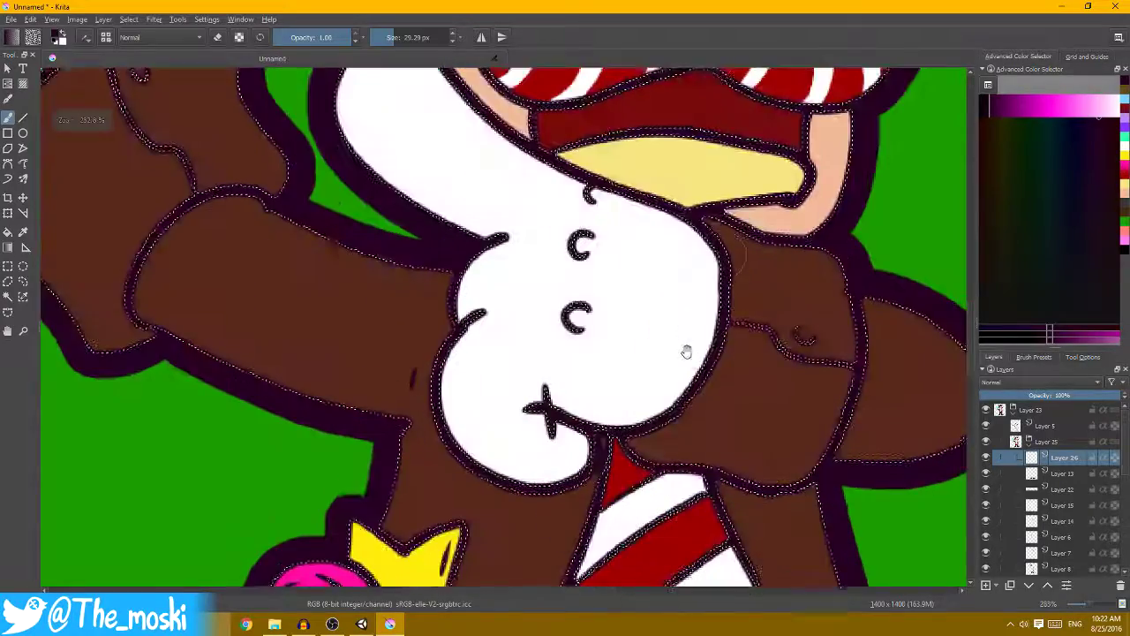
key(ctrl+plus)
mouse_move(594, 296)
mouse_down()
mouse_move(604, 298)
mouse_move(601, 276)
mouse_up()
mouse_move(691, 310)
mouse_down()
mouse_move(606, 279)
mouse_move(777, 288)
mouse_up()
click(1031, 383)
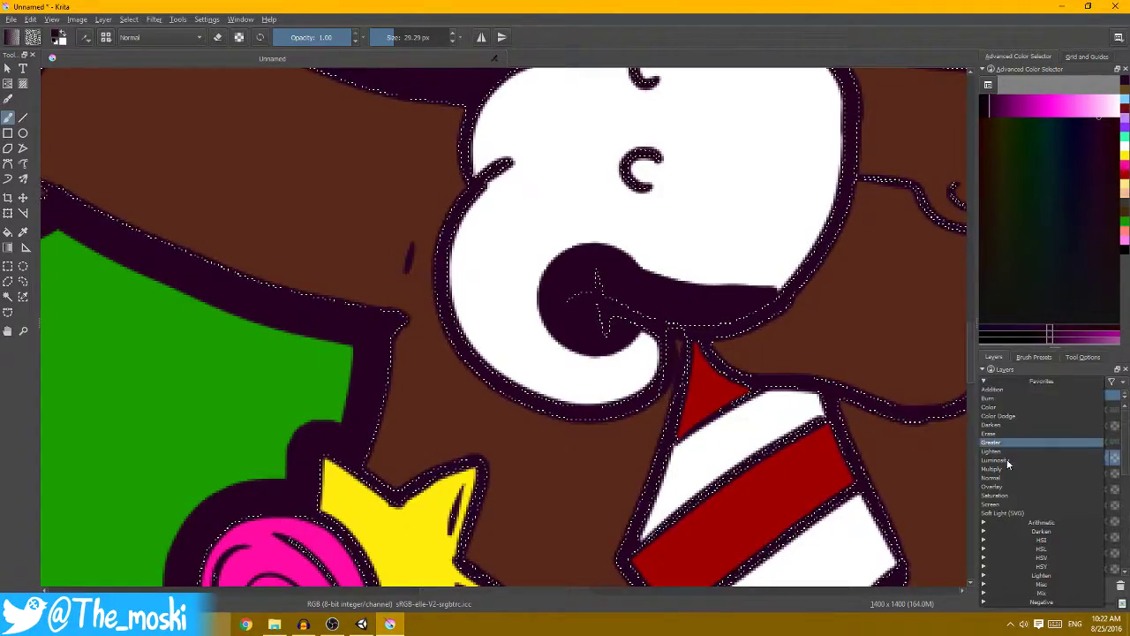
click(1016, 487)
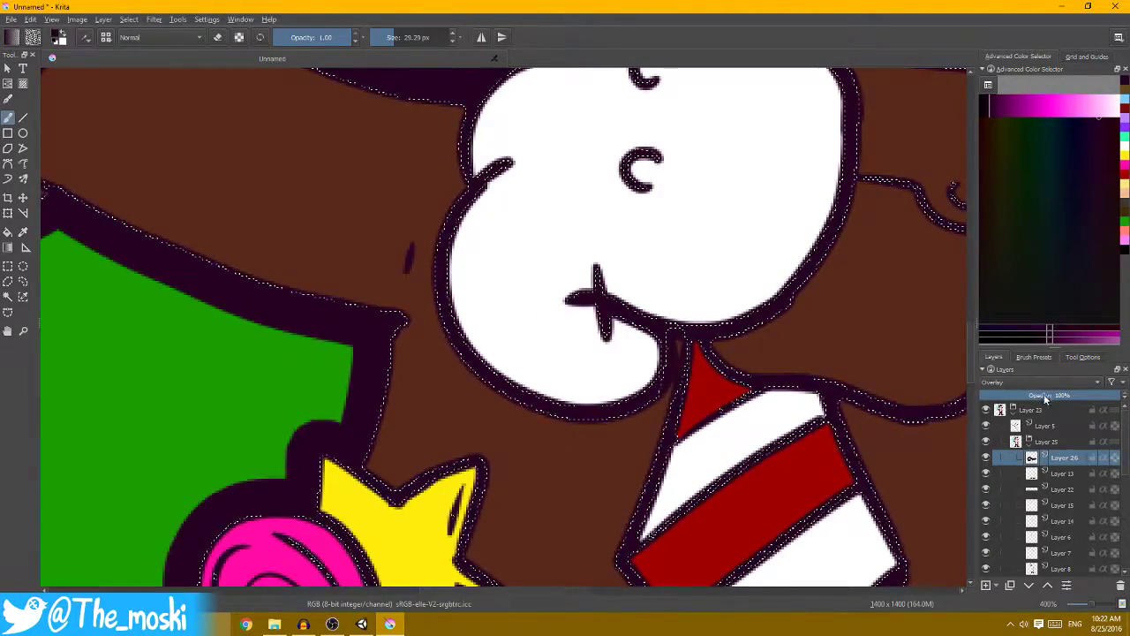
click(1055, 383)
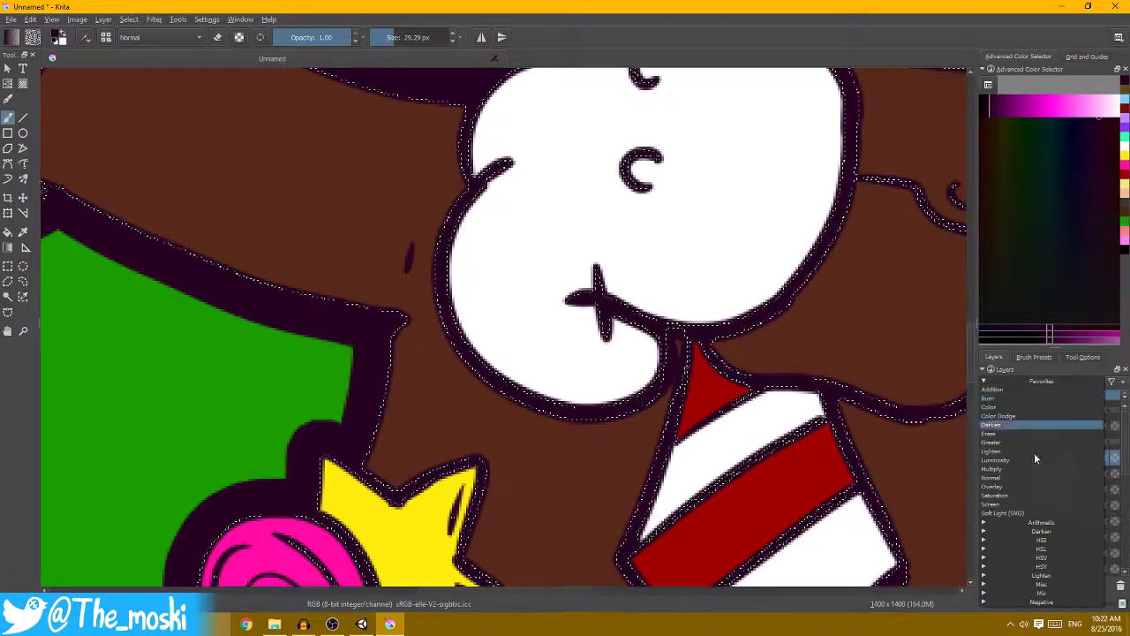
click(1038, 371)
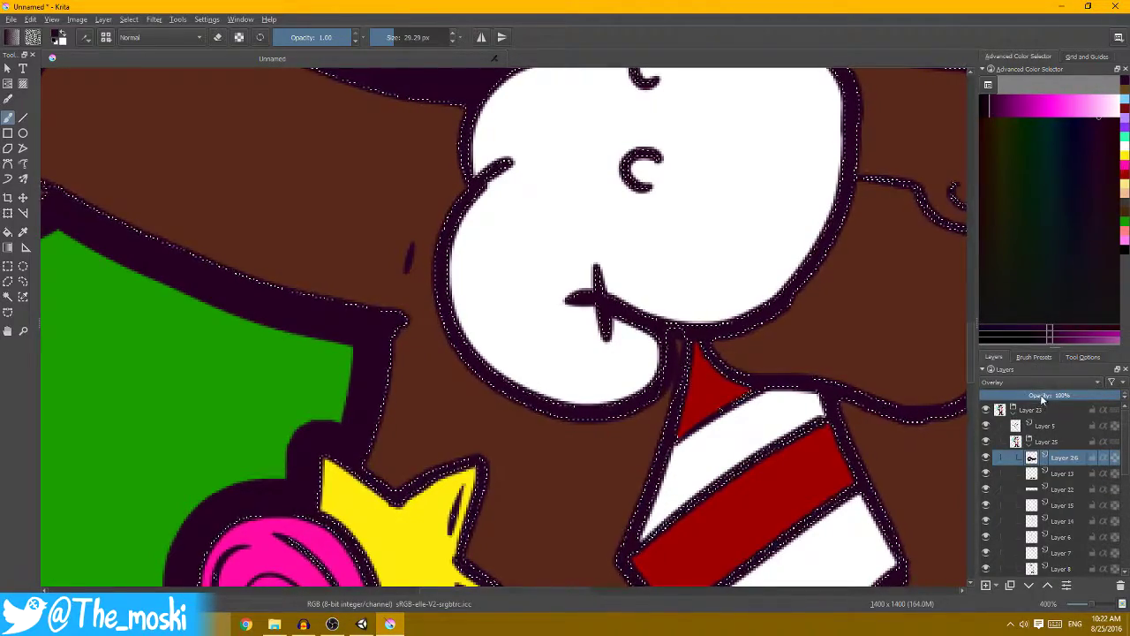
key(minus)
key(minus)
key(minus)
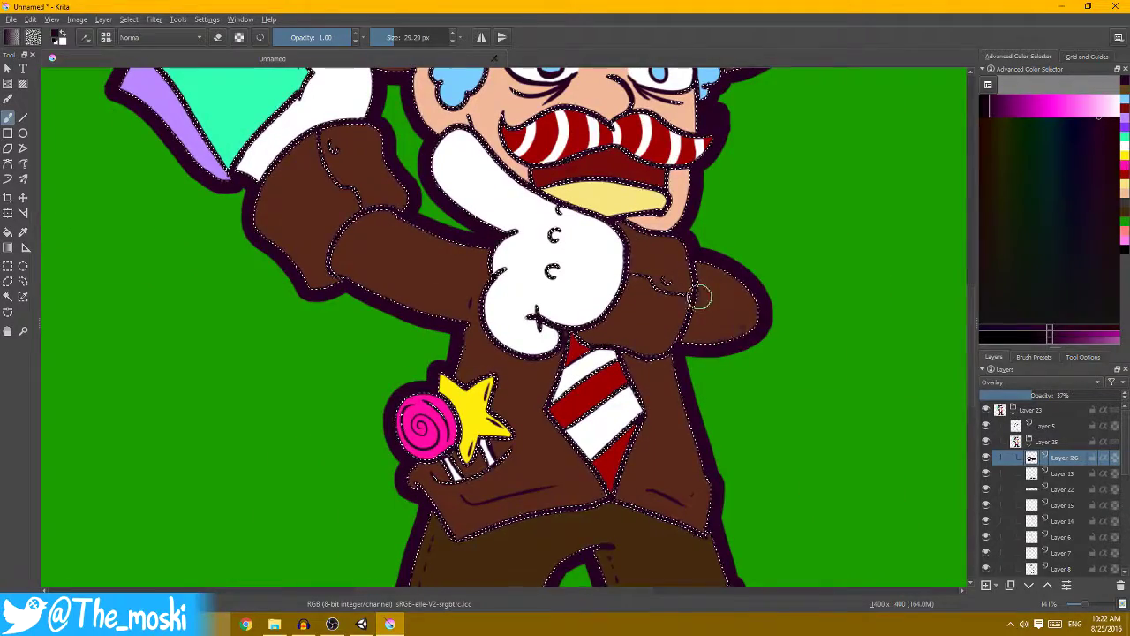
- Shade beside the tie, below the flap line, along the bib's right edge and the right flap
key(plus)
key(plus)
key(plus)
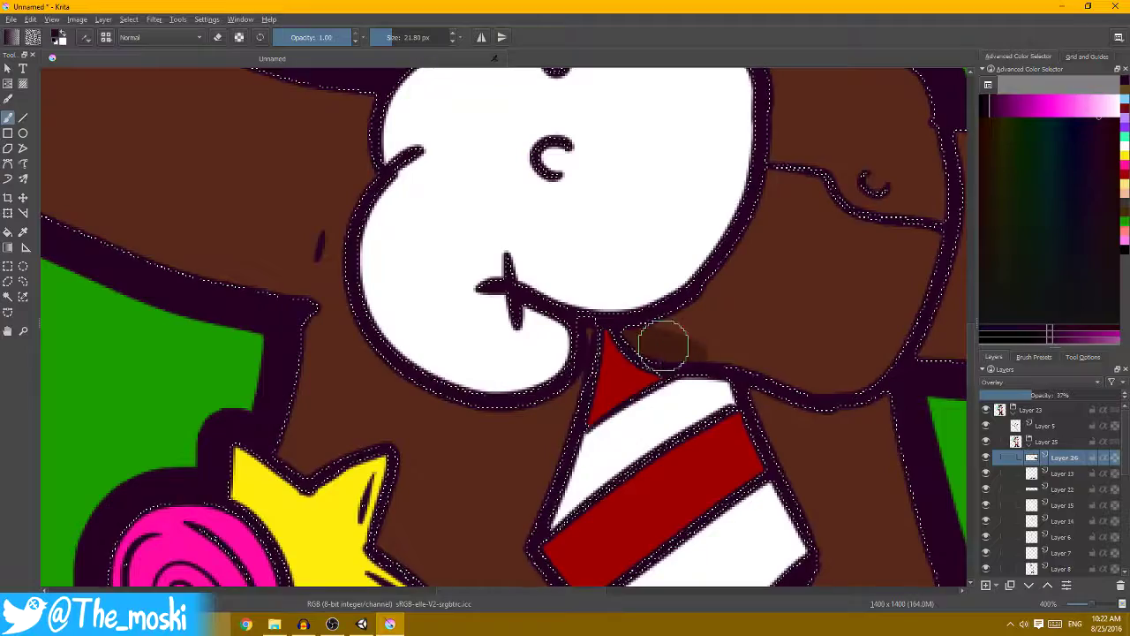
mouse_move(622, 333)
mouse_down()
mouse_move(838, 379)
mouse_move(630, 305)
mouse_move(762, 232)
mouse_up()
scroll(782, 158, down, 2)
scroll(661, 310, up, 2)
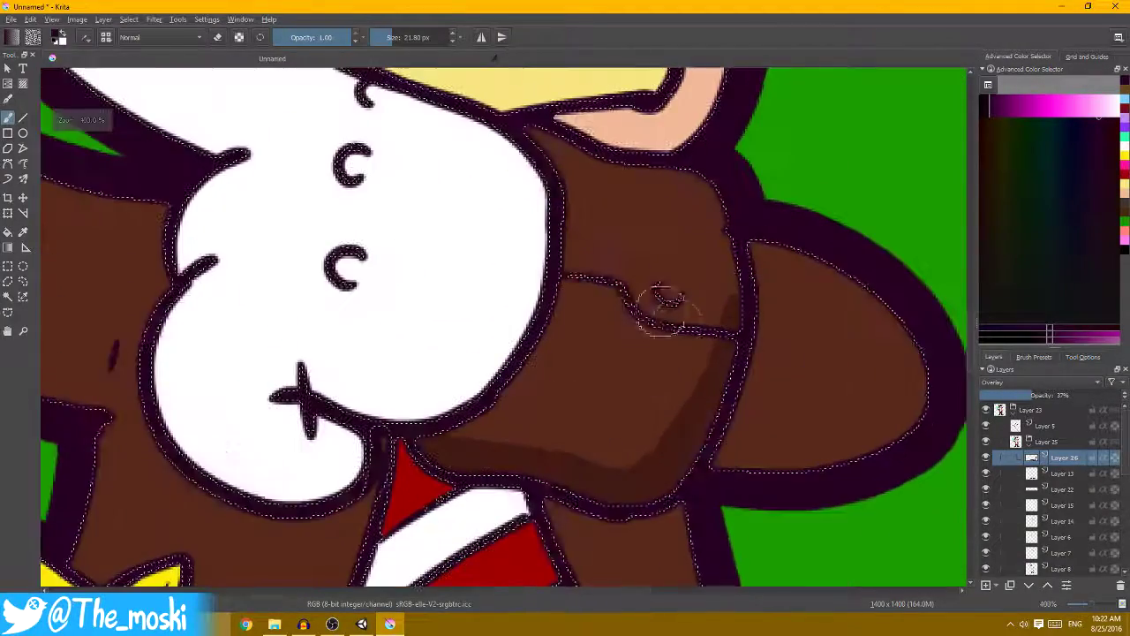
drag(565, 282, 663, 323)
drag(708, 256, 706, 197)
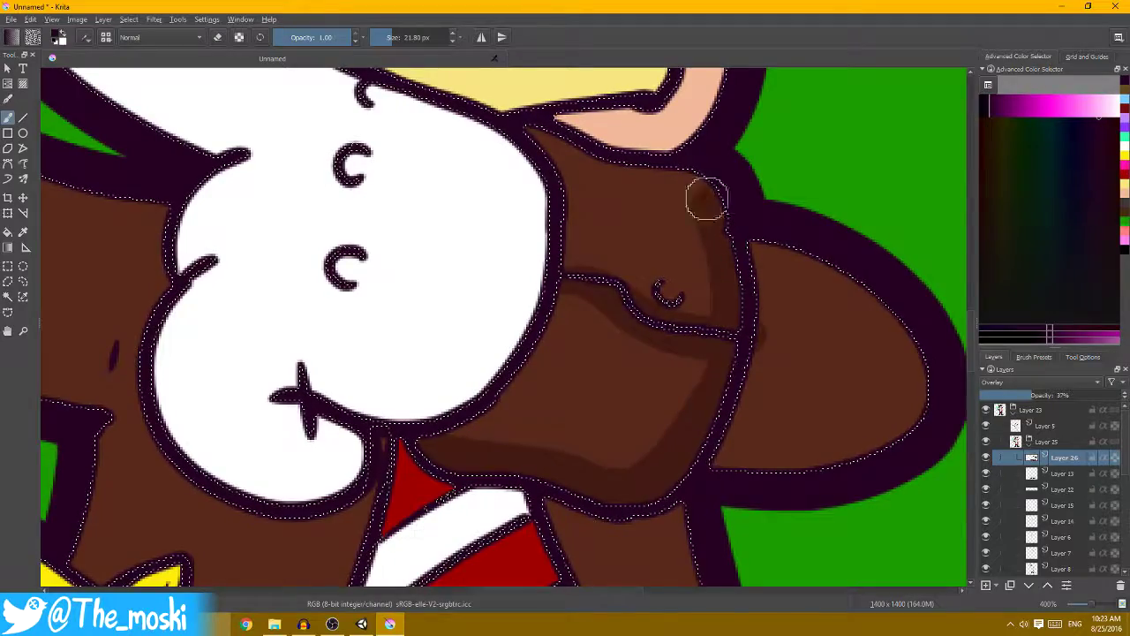
drag(732, 157, 724, 361)
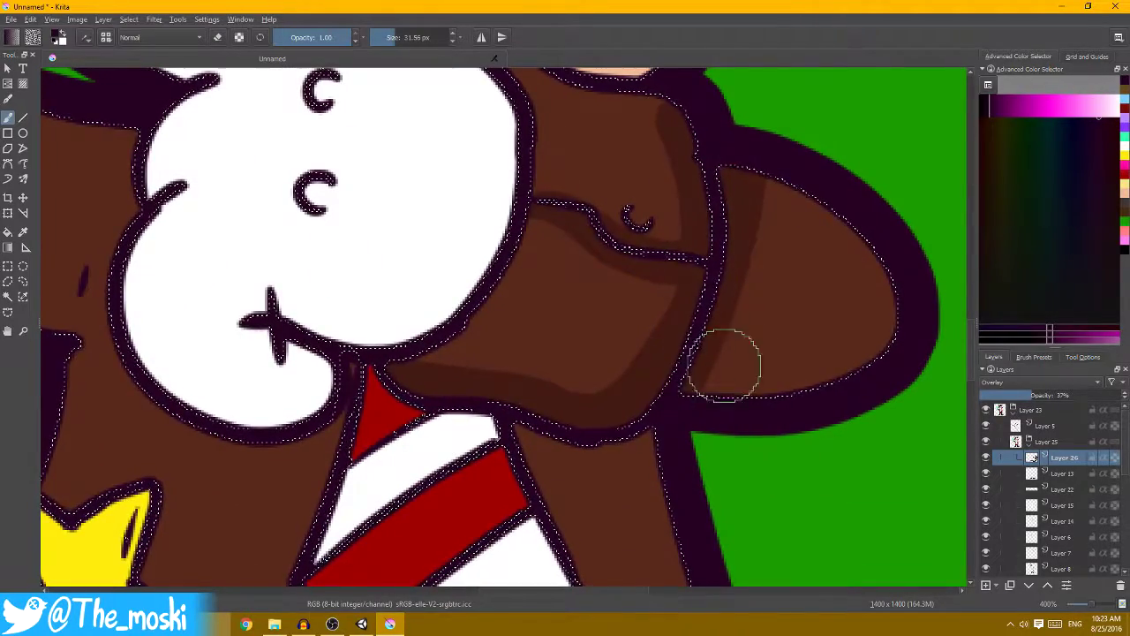
mouse_move(801, 376)
mouse_down()
mouse_move(848, 221)
mouse_move(880, 336)
mouse_move(790, 253)
mouse_move(718, 343)
mouse_up()
scroll(786, 302, down, 3)
scroll(688, 348, up, 3)
mouse_move(601, 429)
mouse_down()
mouse_move(642, 417)
mouse_move(694, 185)
mouse_up()
- Lower the brush Stabilizer Distance to 62 in Tool Options
click(1083, 356)
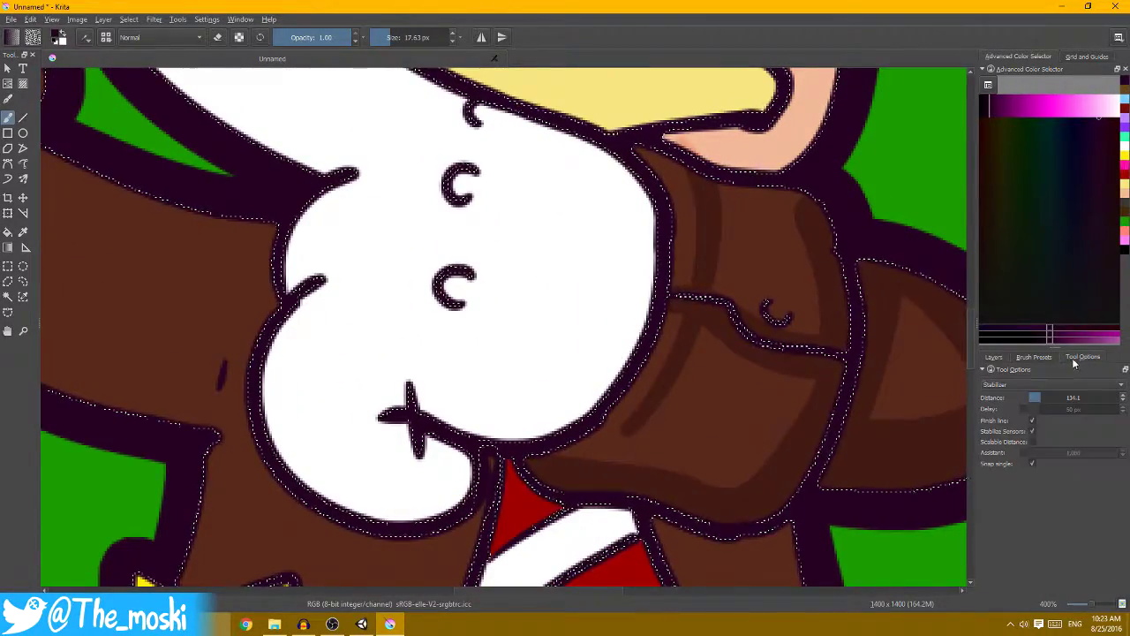
click(1035, 397)
scroll(794, 328, down, 2)
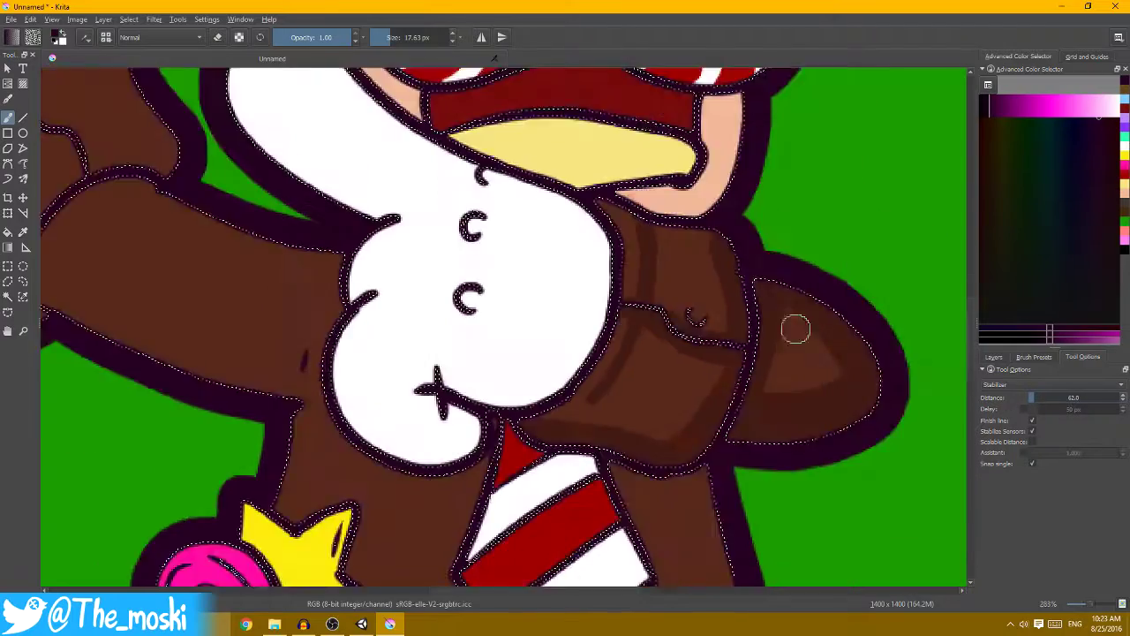
scroll(625, 254, down, 1)
scroll(681, 340, up, 1)
scroll(656, 365, up, 1)
scroll(582, 336, up, 1)
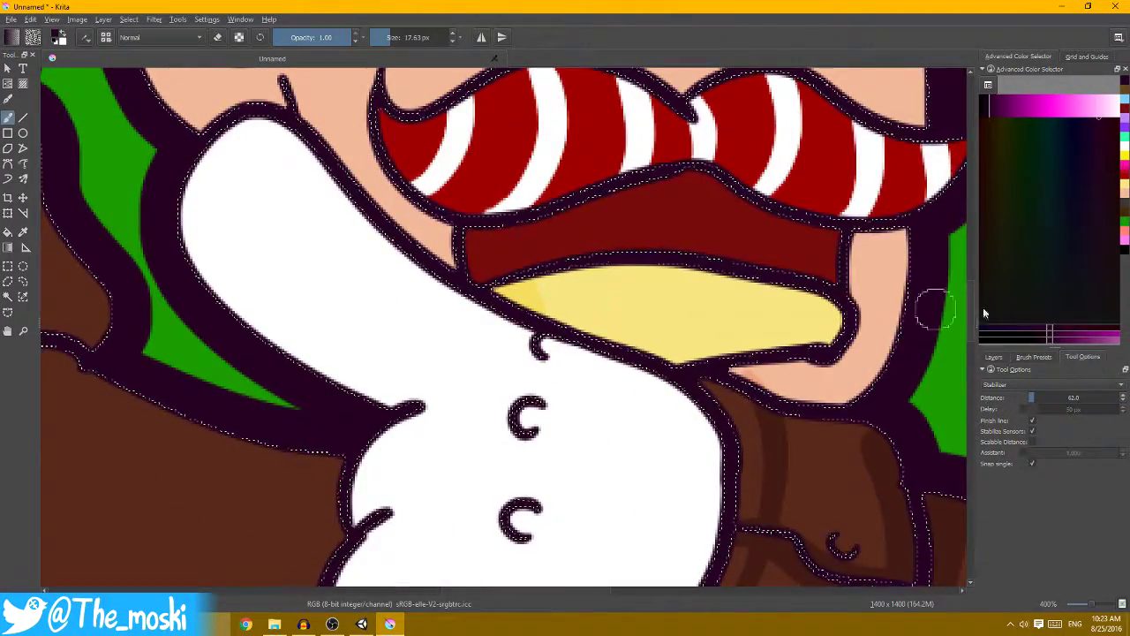
- Raise the shading layer's opacity to 41%
click(1038, 357)
click(995, 357)
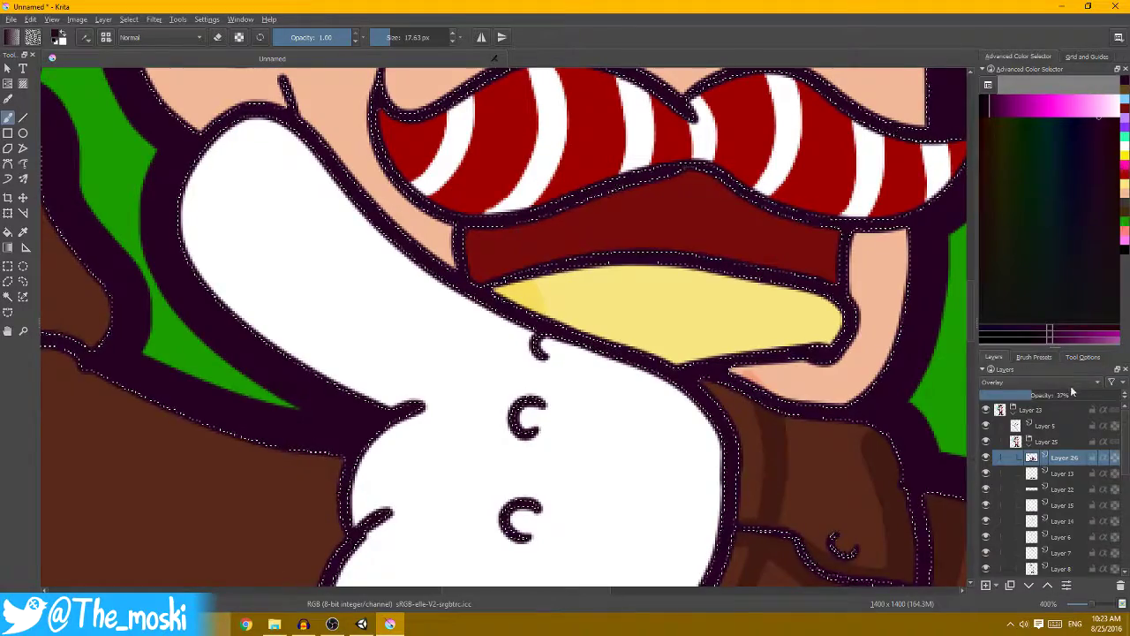
scroll(833, 353, down, 1)
scroll(833, 353, down, 2)
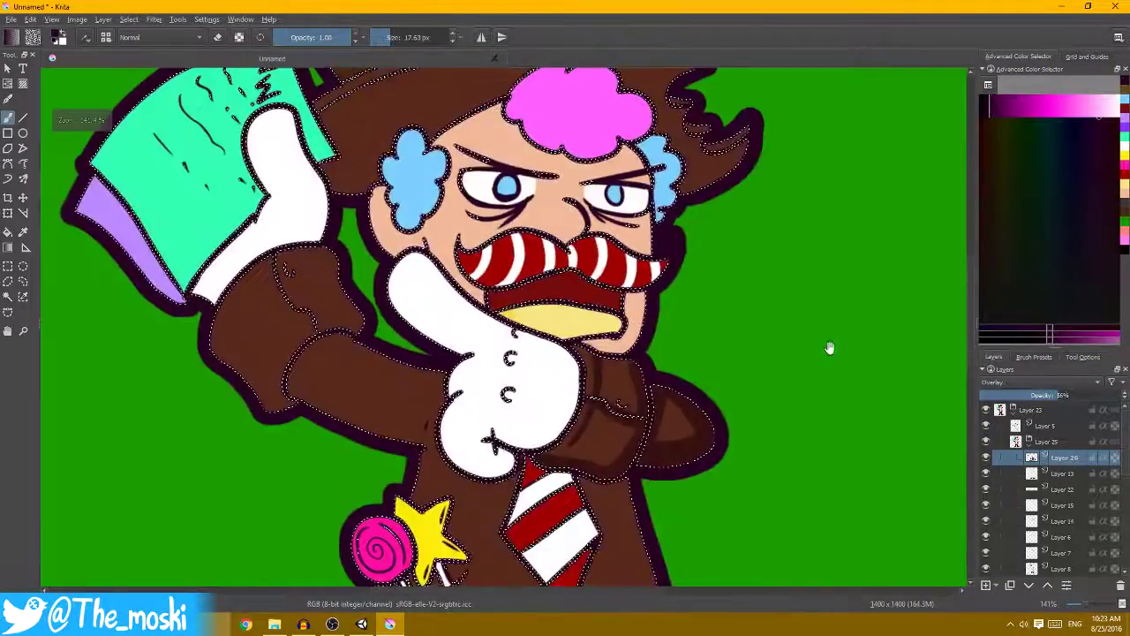
scroll(828, 345, up, 1)
click(1033, 395)
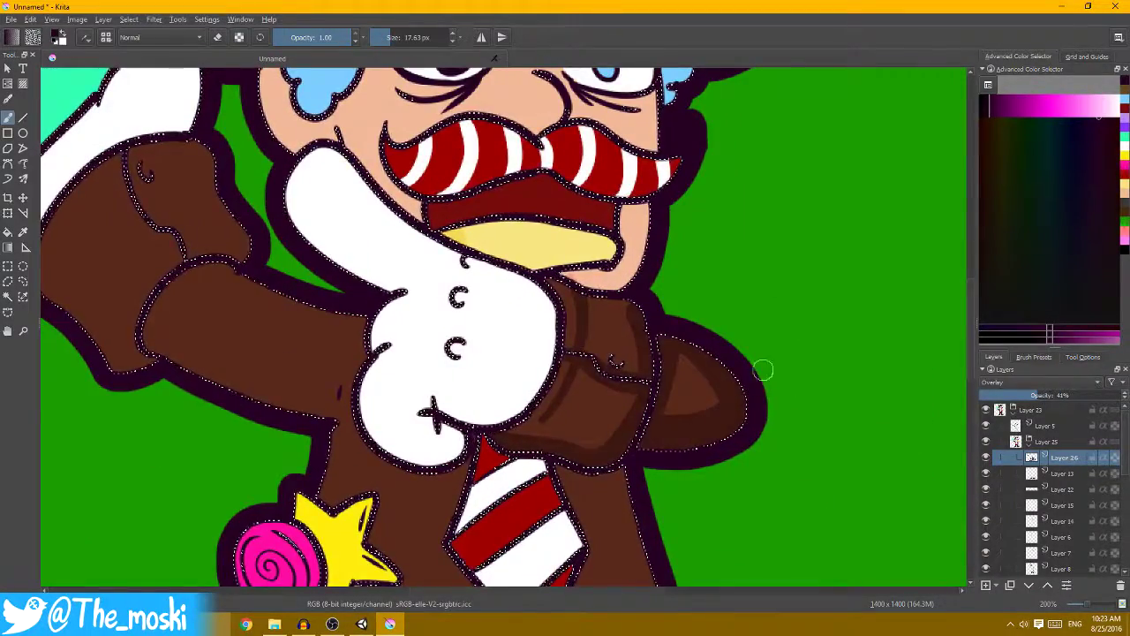
scroll(760, 339, up, 2)
scroll(760, 338, down, 1)
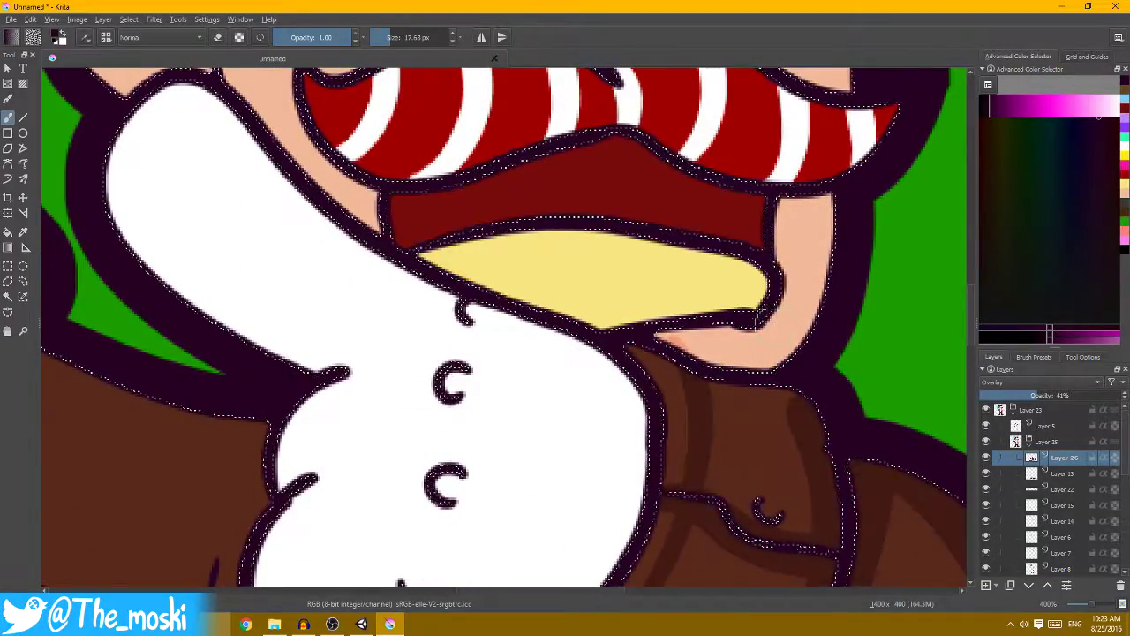
scroll(714, 260, down, 1)
drag(713, 261, 768, 296)
scroll(115, 265, up, 1)
scroll(115, 265, up, 1)
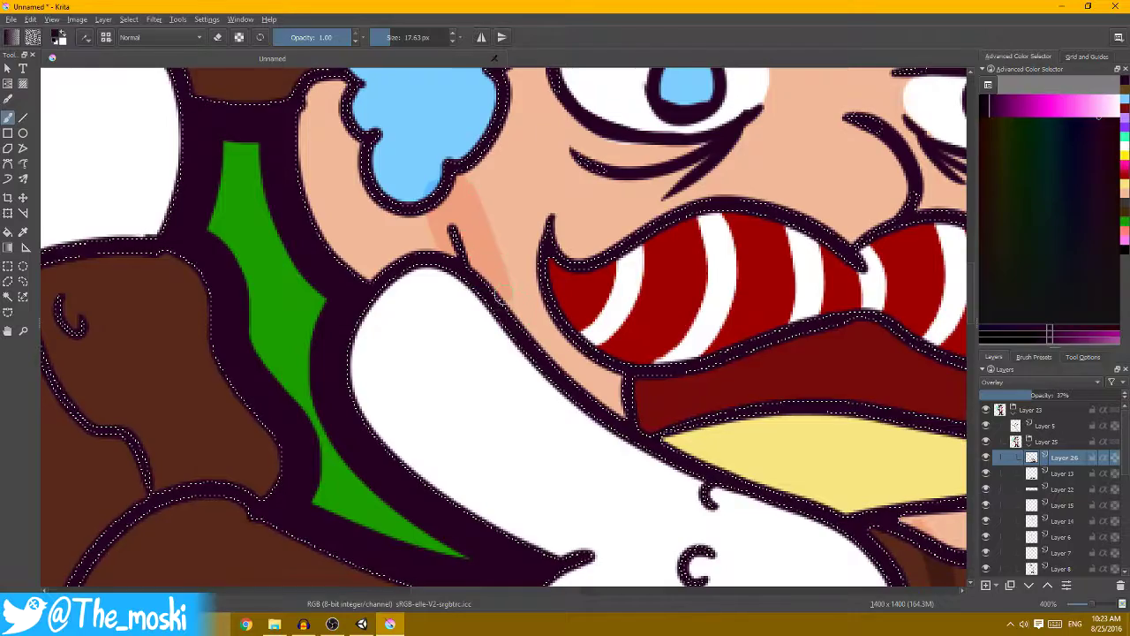
- Blush the cheek and its lower left edge with salmon overlay strokes
drag(512, 302, 468, 168)
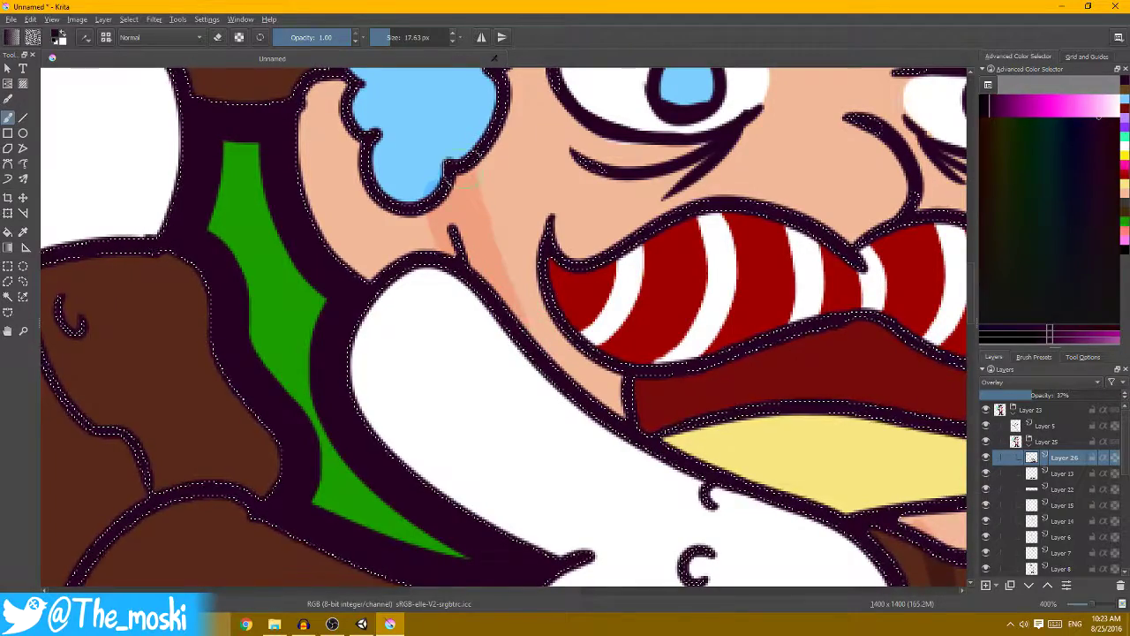
scroll(474, 212, up, 1)
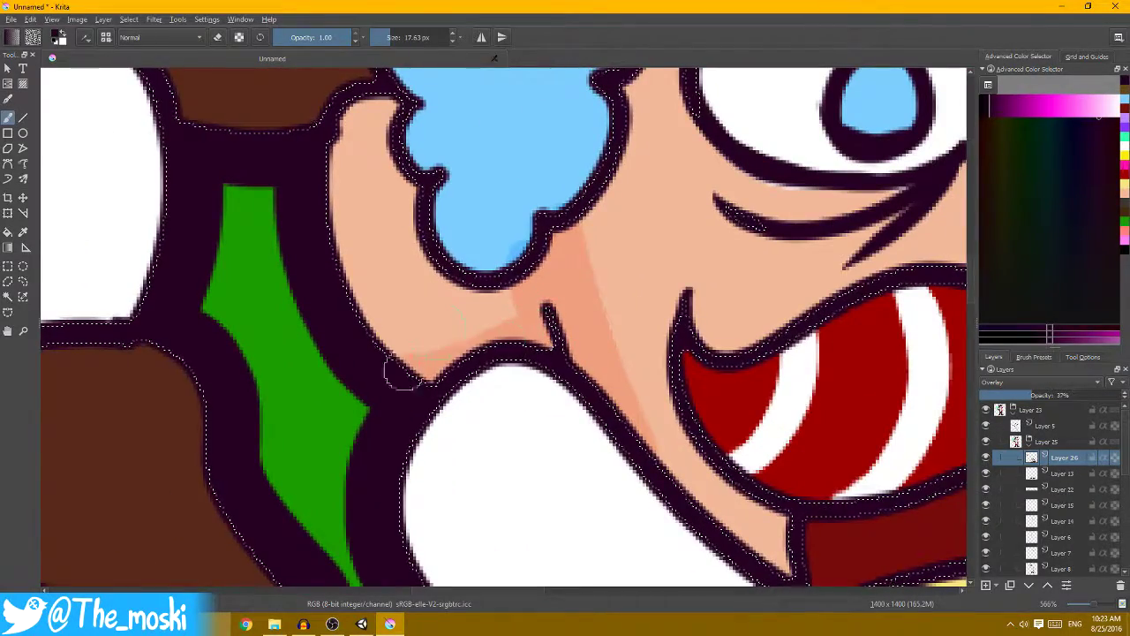
drag(499, 327, 327, 234)
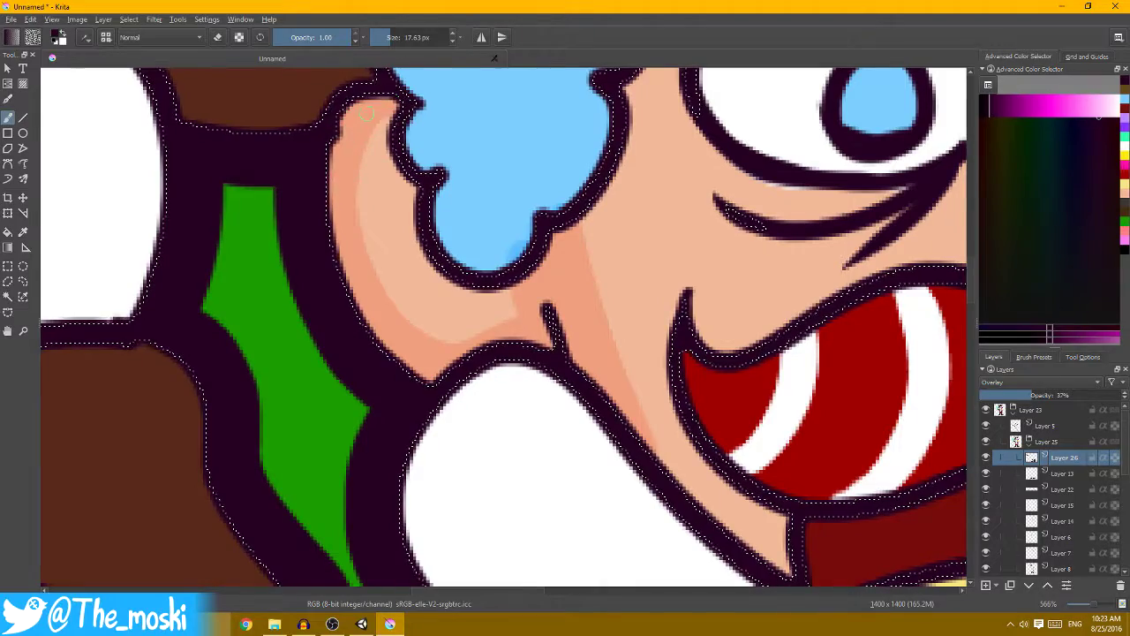
scroll(537, 262, down, 1)
scroll(537, 262, up, 1)
- Shade the inside and upper-left inner edge of the light-blue hair tuft
mouse_move(530, 238)
mouse_down()
mouse_move(486, 189)
mouse_move(526, 270)
mouse_up()
drag(482, 221, 433, 111)
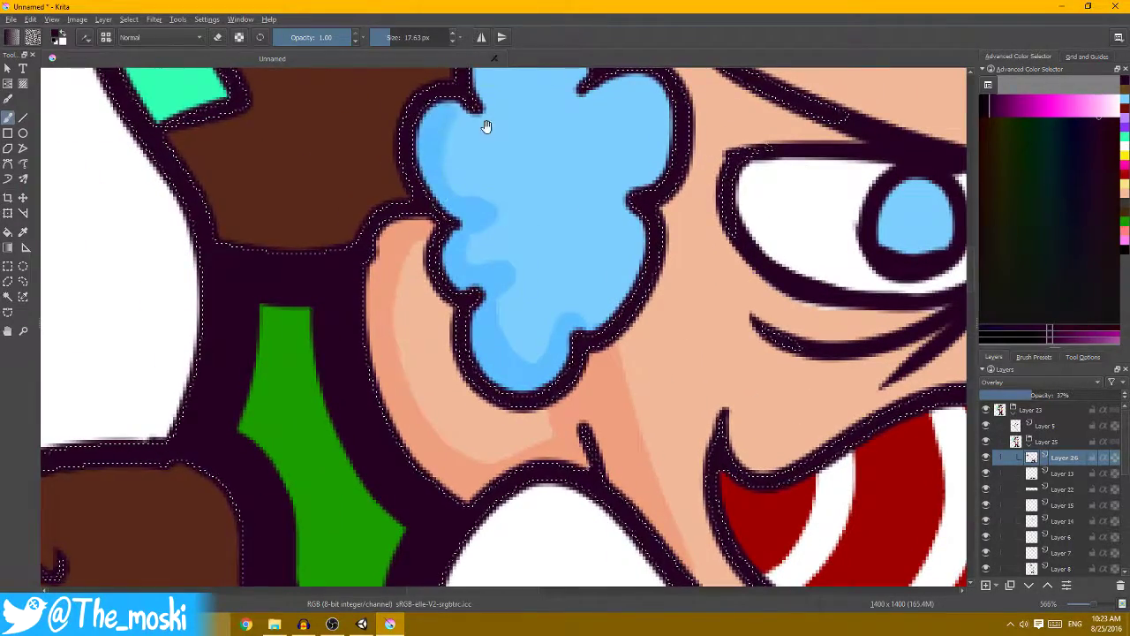
scroll(486, 127, down, 1)
scroll(488, 196, up, 1)
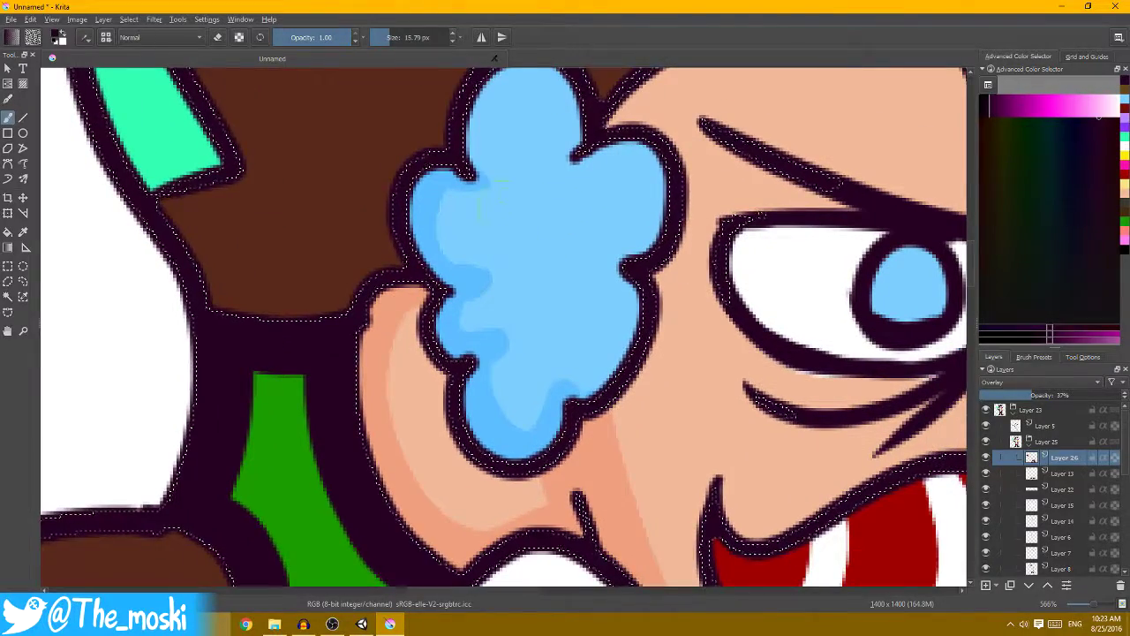
drag(492, 187, 488, 252)
scroll(487, 252, down, 1)
scroll(521, 294, up, 1)
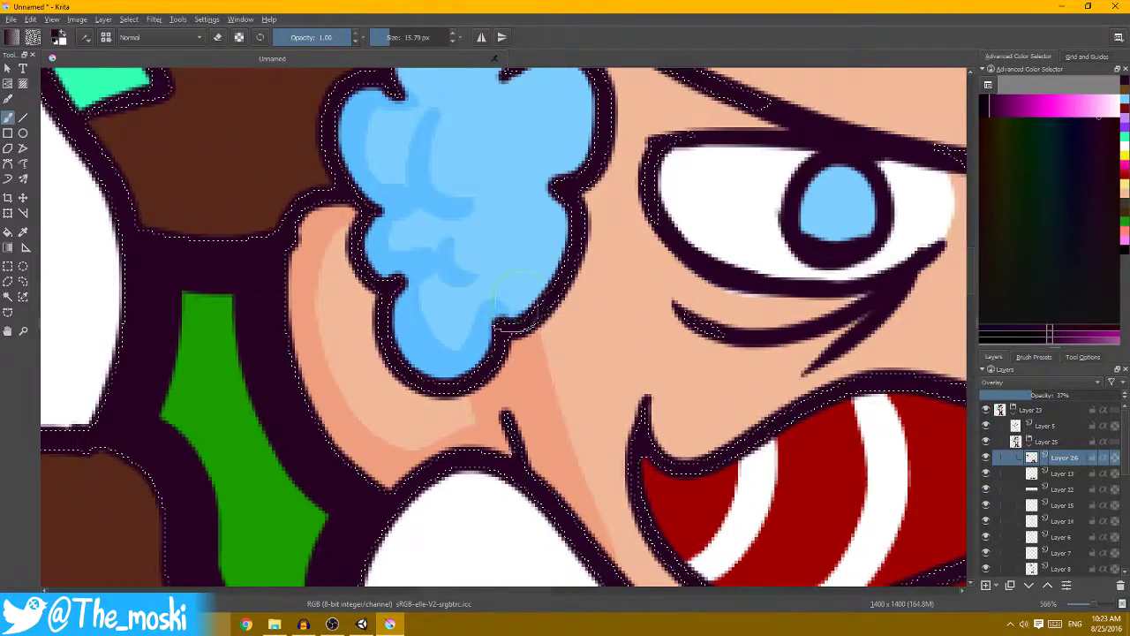
- Shade the blue tuft's right edge and upper-left edge
drag(523, 298, 570, 172)
drag(561, 216, 565, 159)
drag(574, 110, 579, 88)
mouse_move(600, 114)
mouse_down()
mouse_move(628, 234)
mouse_move(543, 198)
mouse_up()
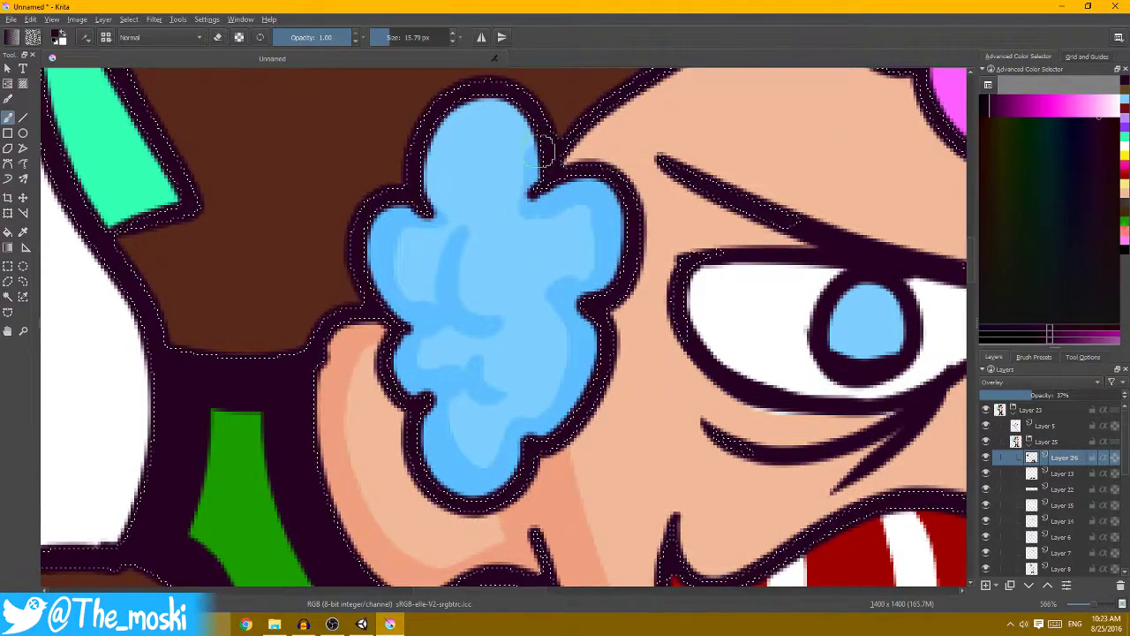
mouse_move(543, 159)
mouse_down()
mouse_move(432, 141)
mouse_move(441, 216)
mouse_move(487, 244)
mouse_move(455, 256)
mouse_move(474, 204)
mouse_up()
scroll(530, 186, down, 1)
scroll(533, 187, down, 3)
scroll(606, 252, up, 1)
scroll(560, 303, up, 2)
scroll(488, 262, up, 1)
- Shade the pink hair near its top edges
drag(570, 112, 478, 183)
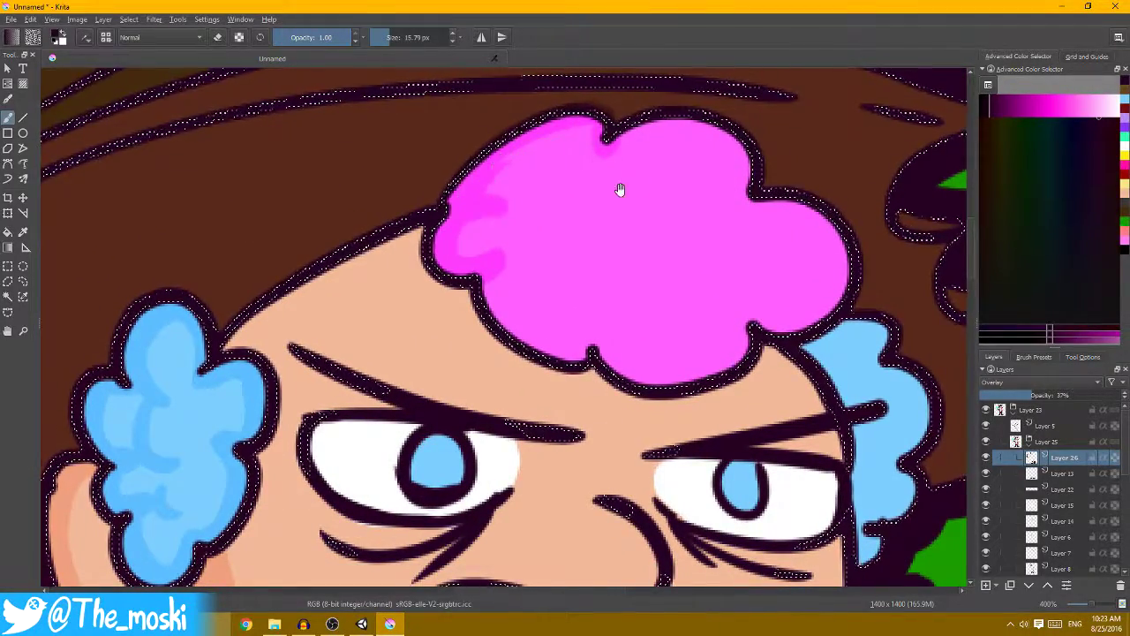
drag(371, 310, 477, 239)
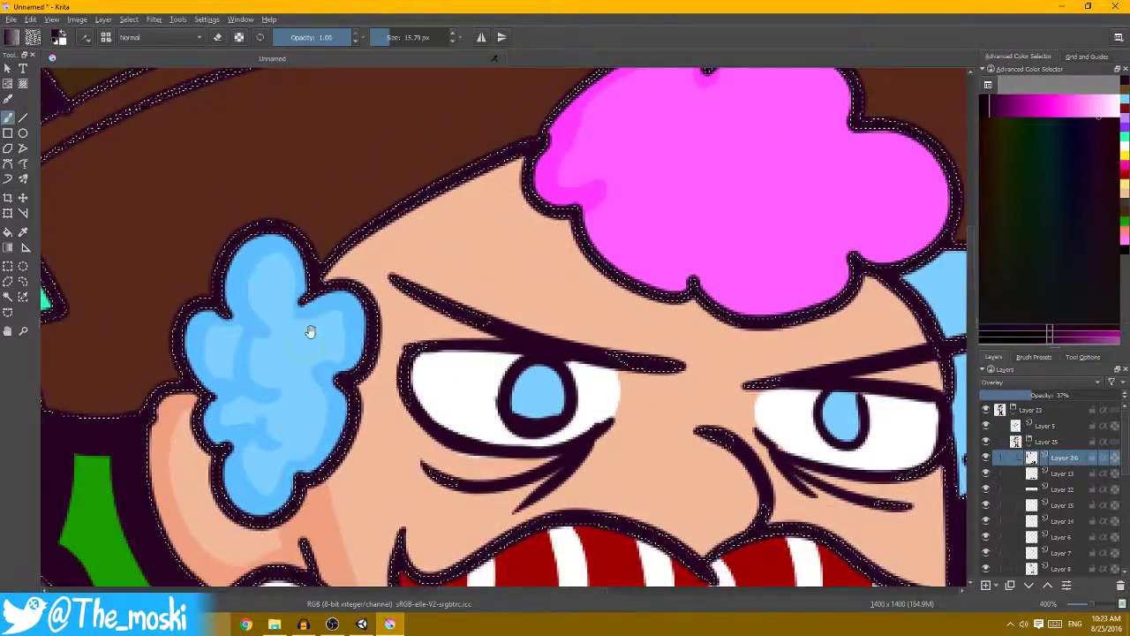
scroll(476, 237, down, 1)
scroll(477, 237, down, 1)
scroll(477, 236, up, 1)
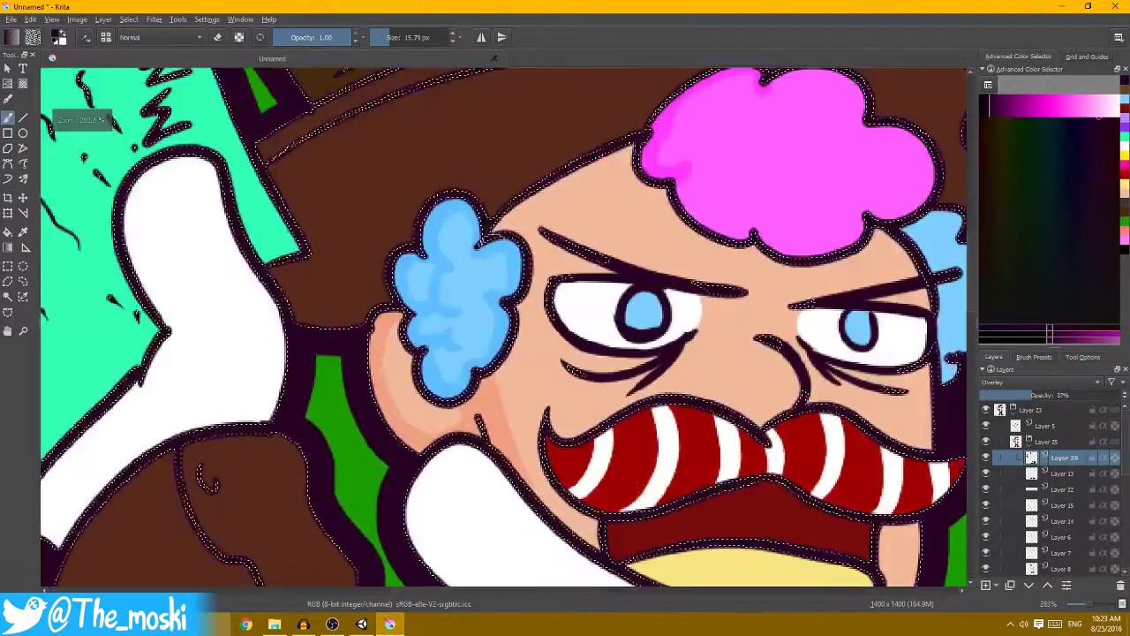
scroll(495, 300, up, 1)
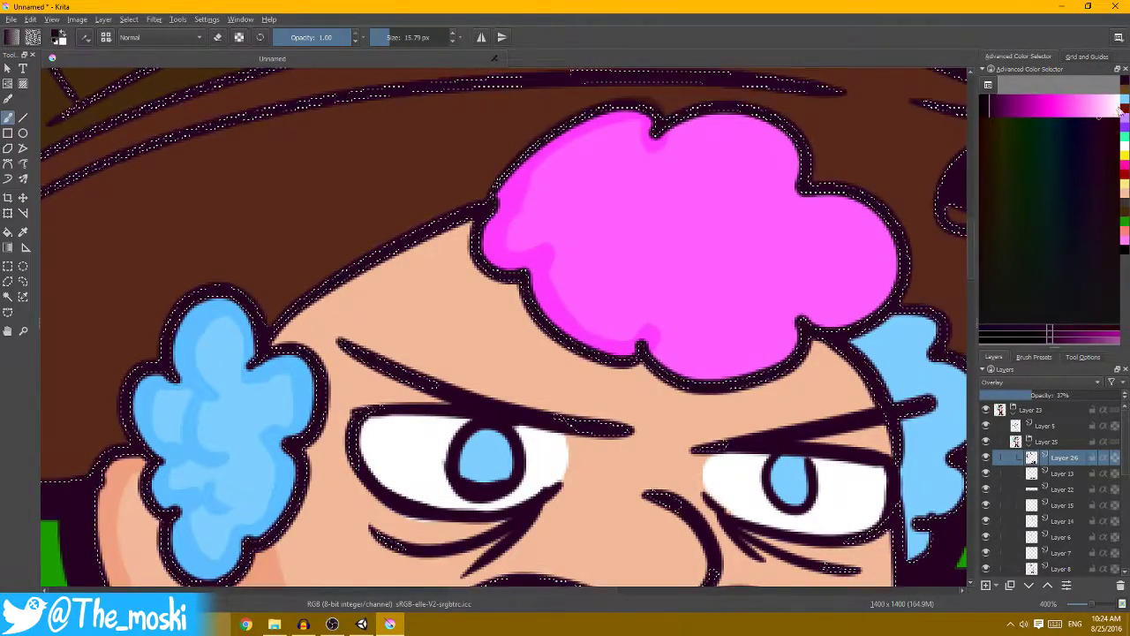
scroll(759, 303, up, 1)
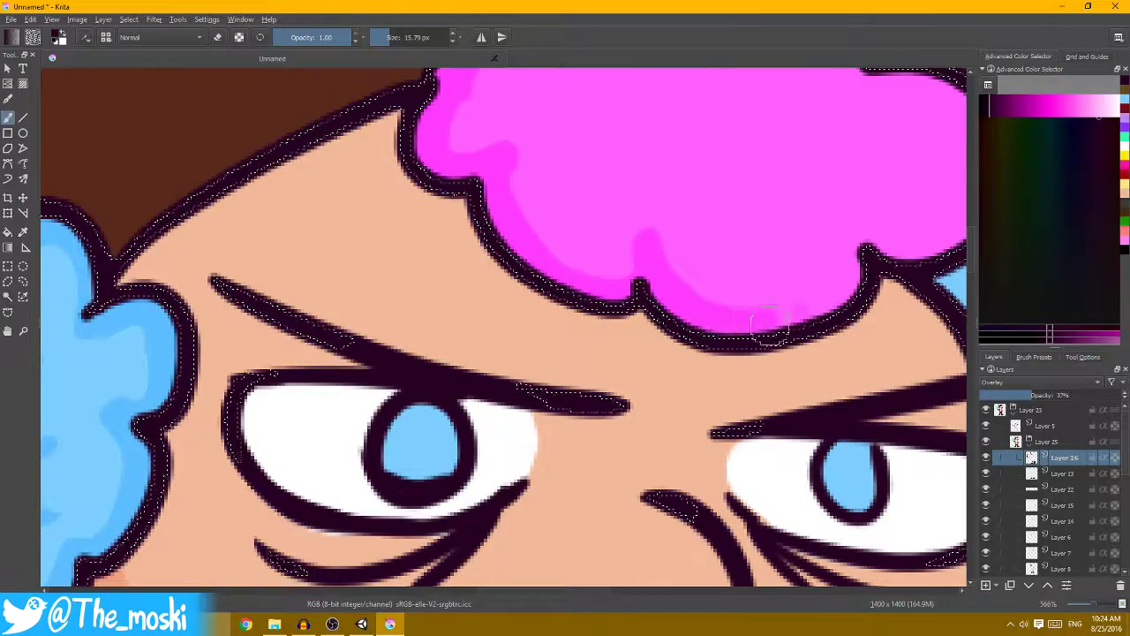
- Pick a light highlight colour in the Advanced Color Selector for the pink hair
drag(861, 238, 792, 296)
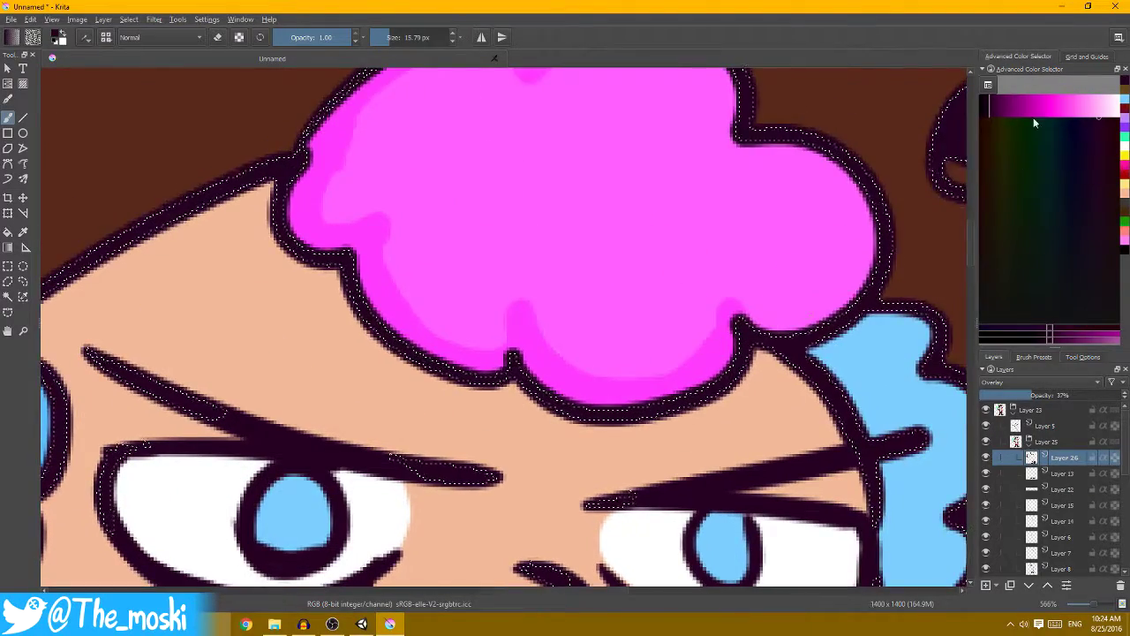
scroll(529, 283, down, 1)
scroll(674, 302, up, 1)
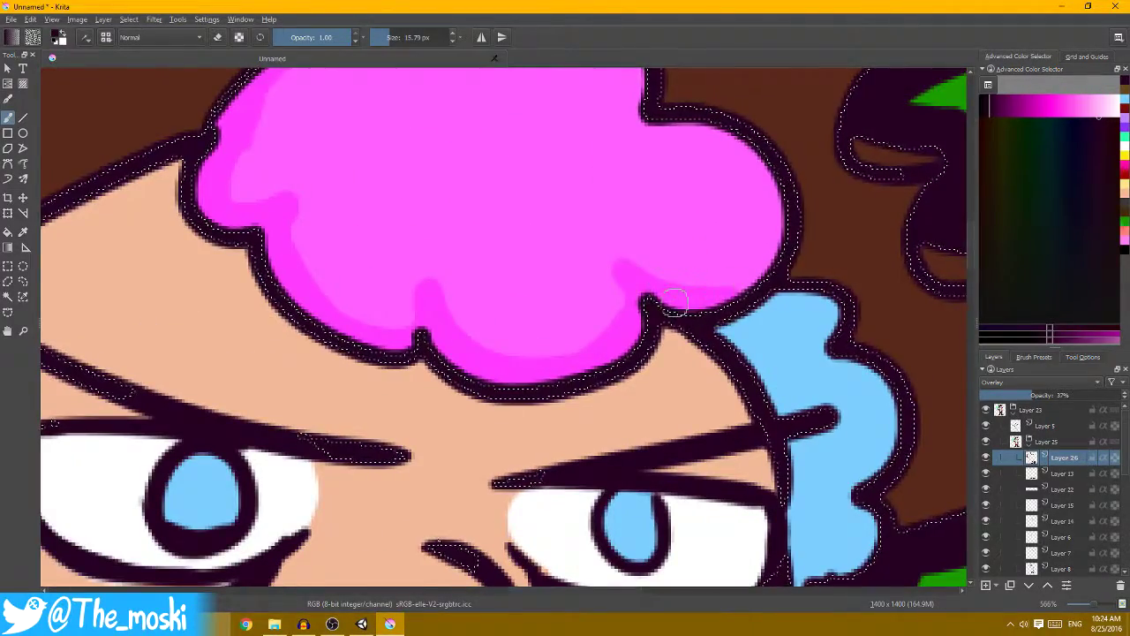
click(1050, 119)
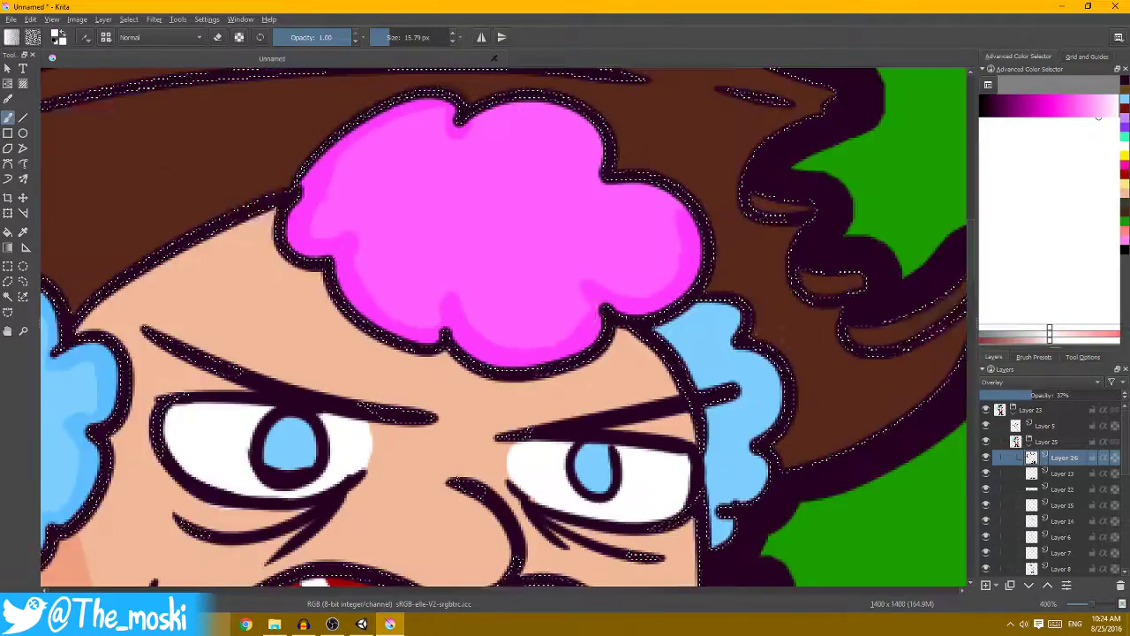
key(plus)
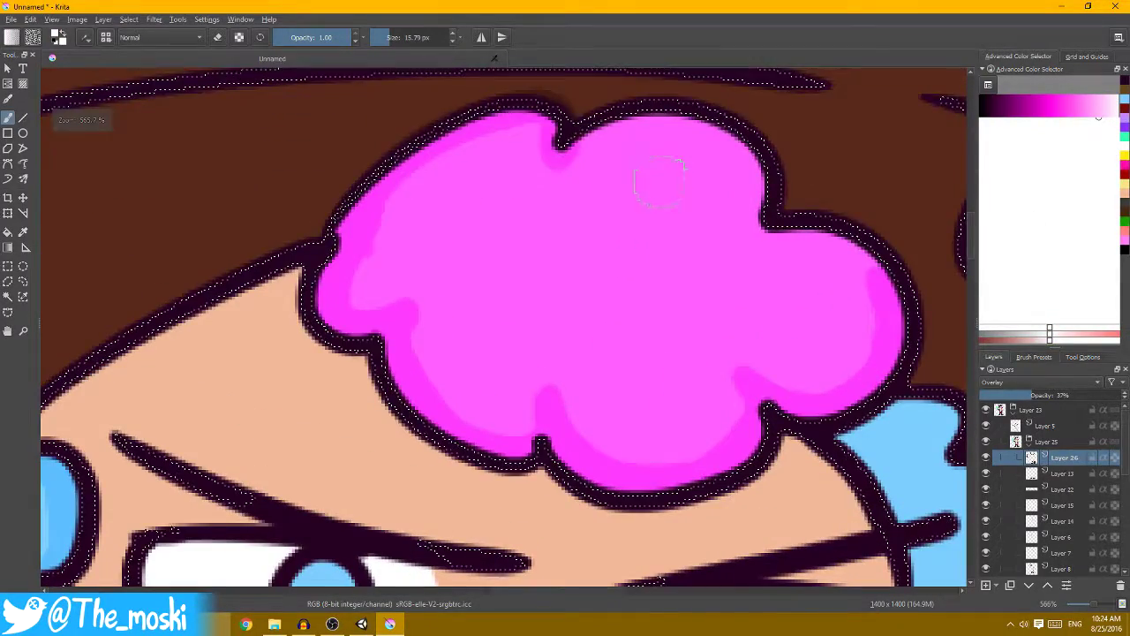
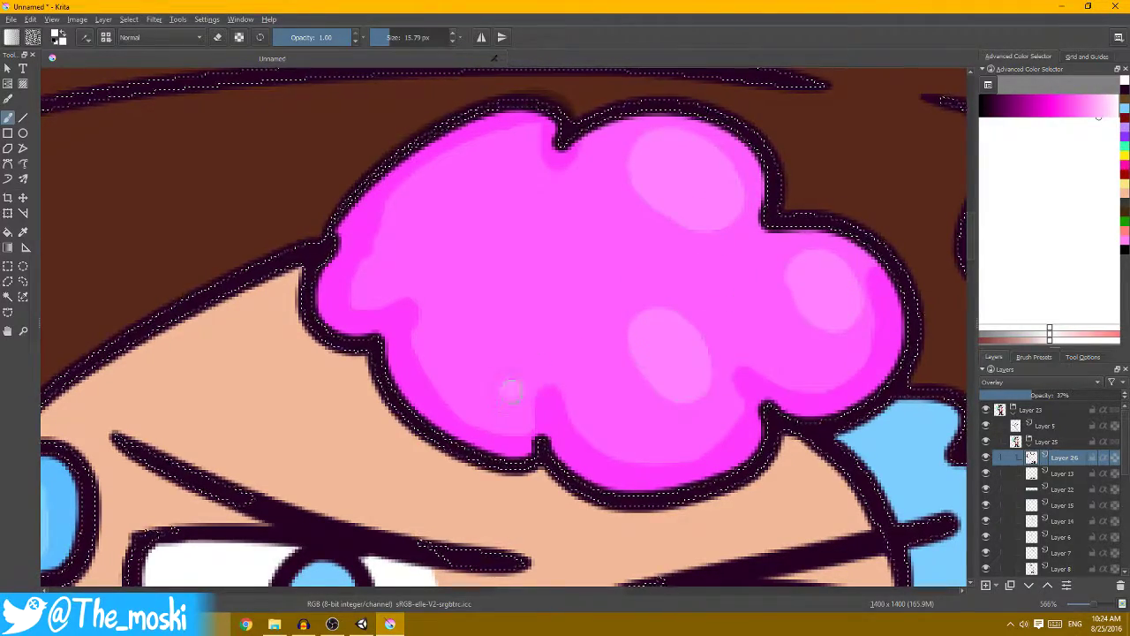
- Paint light-blue highlight dabs across the blue hair
scroll(504, 395, down, 3)
scroll(503, 395, up, 2)
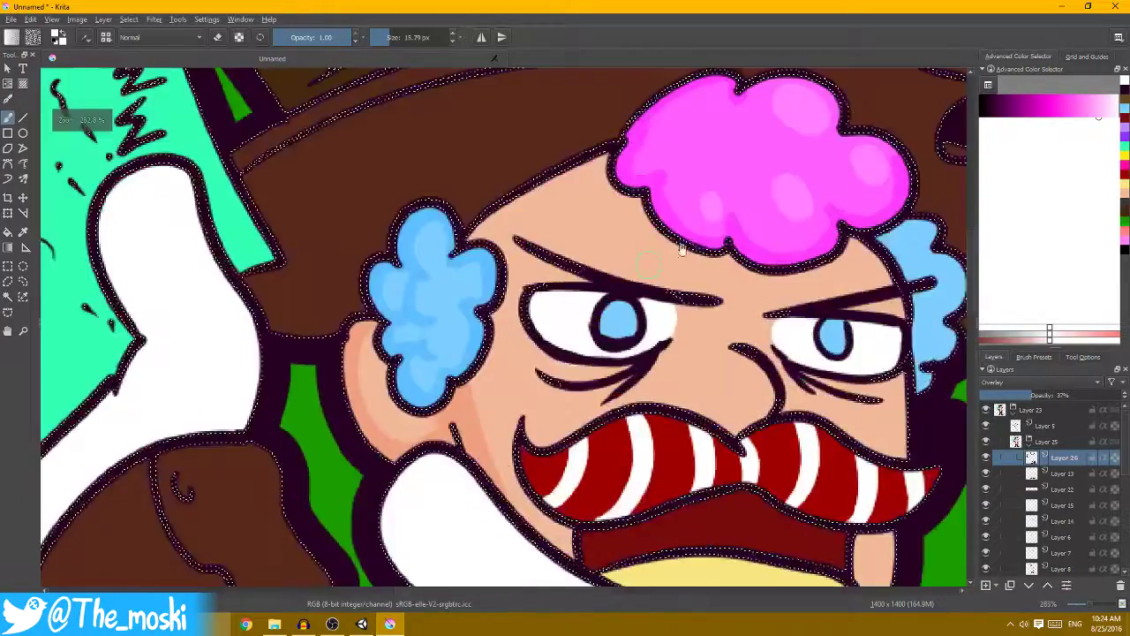
mouse_move(604, 265)
mouse_down()
mouse_move(569, 251)
mouse_move(579, 265)
mouse_up()
drag(521, 196, 519, 217)
drag(522, 277, 519, 284)
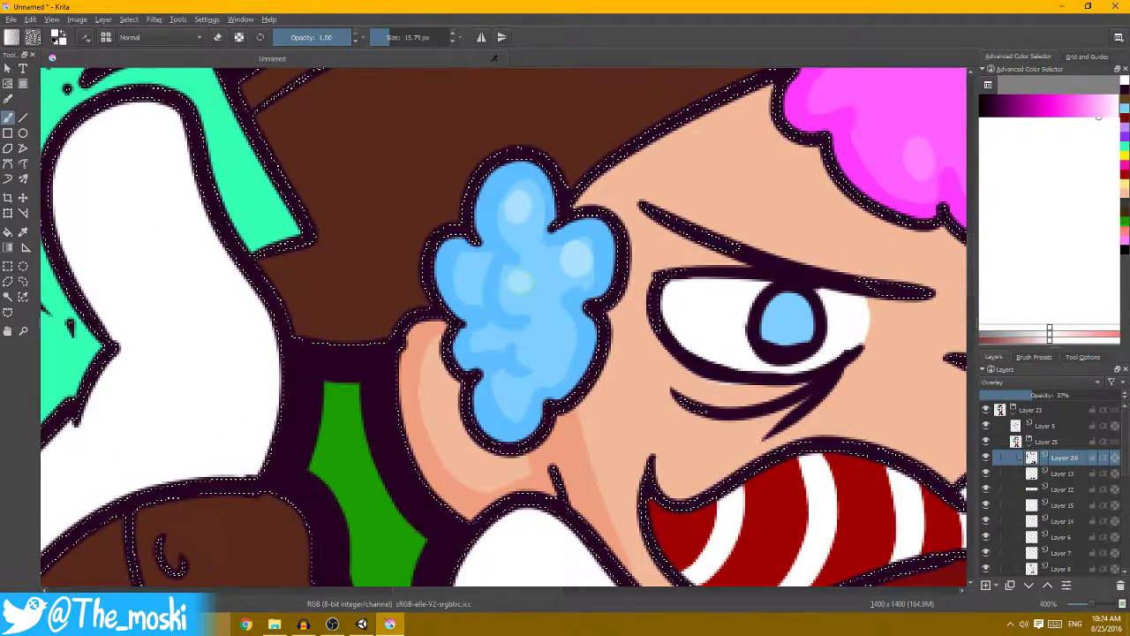
scroll(521, 283, down, 3)
scroll(576, 316, up, 1)
scroll(650, 298, up, 1)
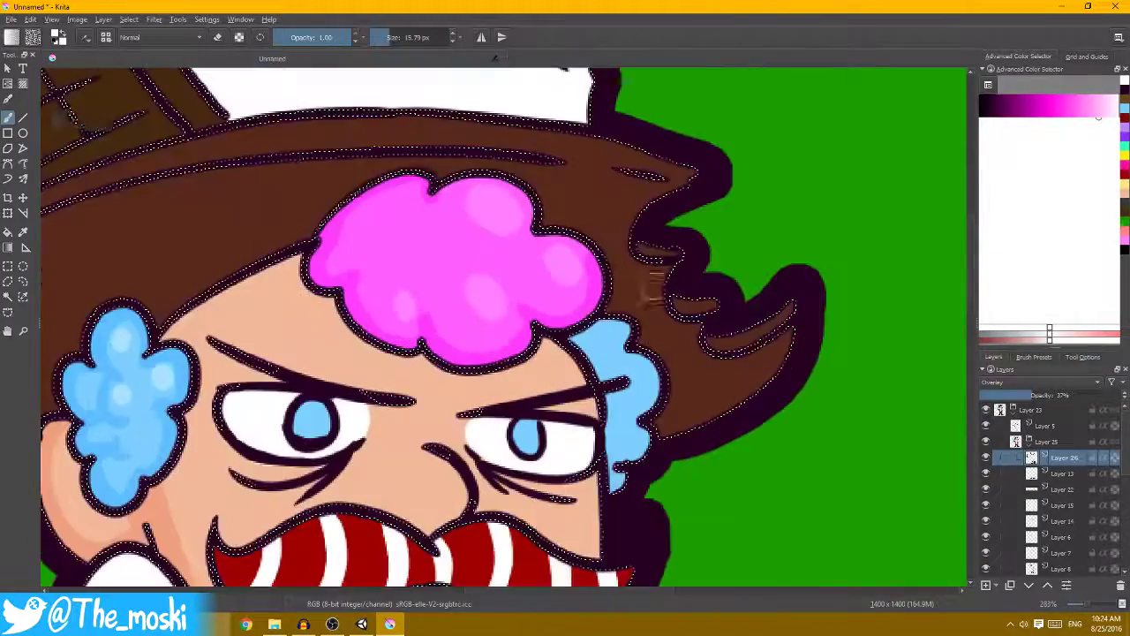
- Pick a darker skin tone and shade an arc across the forehead
click(1125, 106)
scroll(674, 315, up, 1)
scroll(675, 378, down, 1)
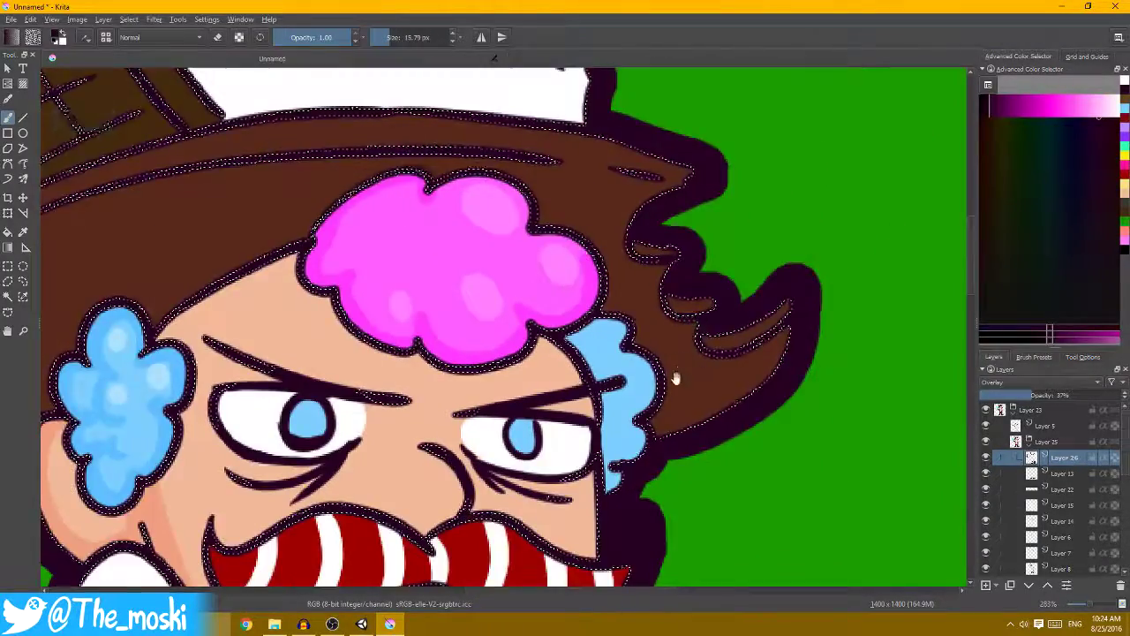
scroll(675, 378, up, 2)
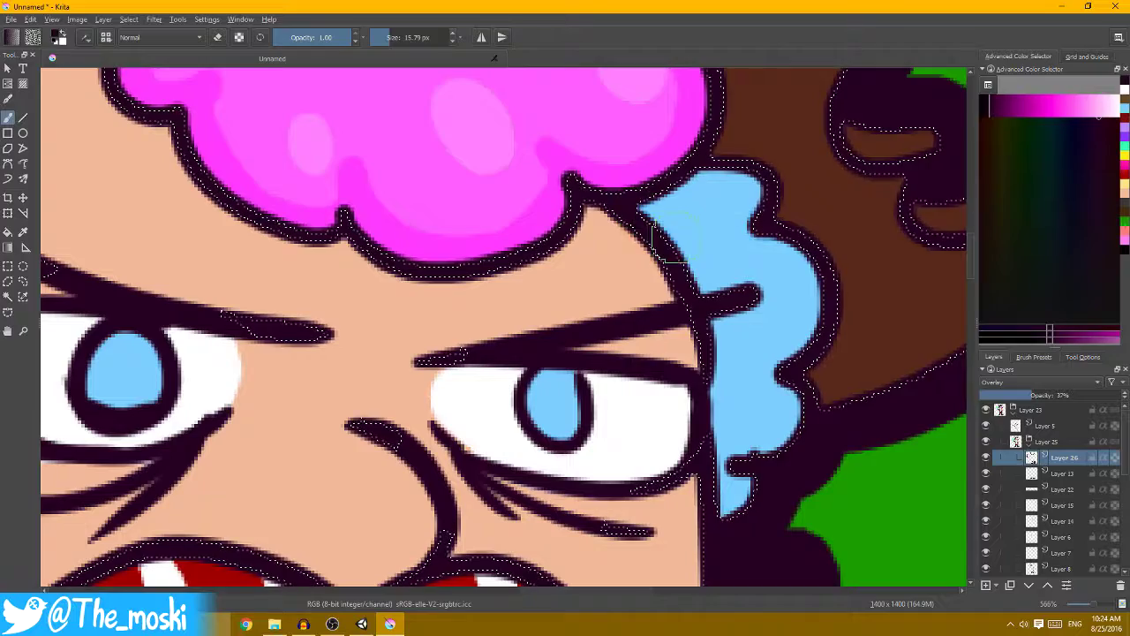
scroll(667, 258, down, 2)
scroll(563, 284, up, 2)
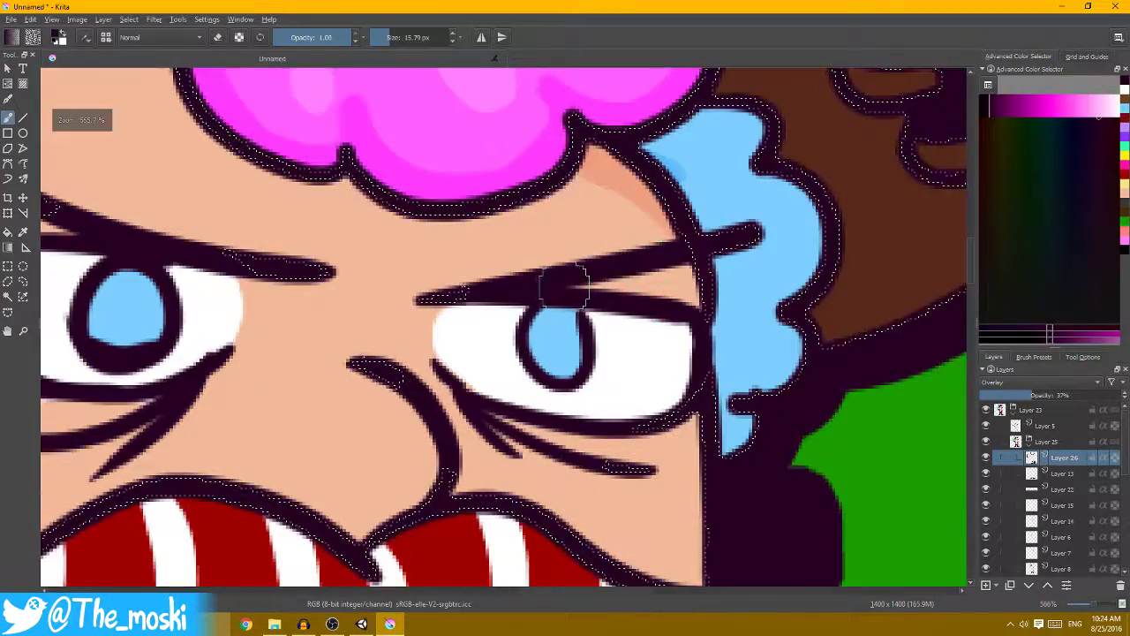
scroll(684, 256, down, 1)
scroll(517, 323, down, 1)
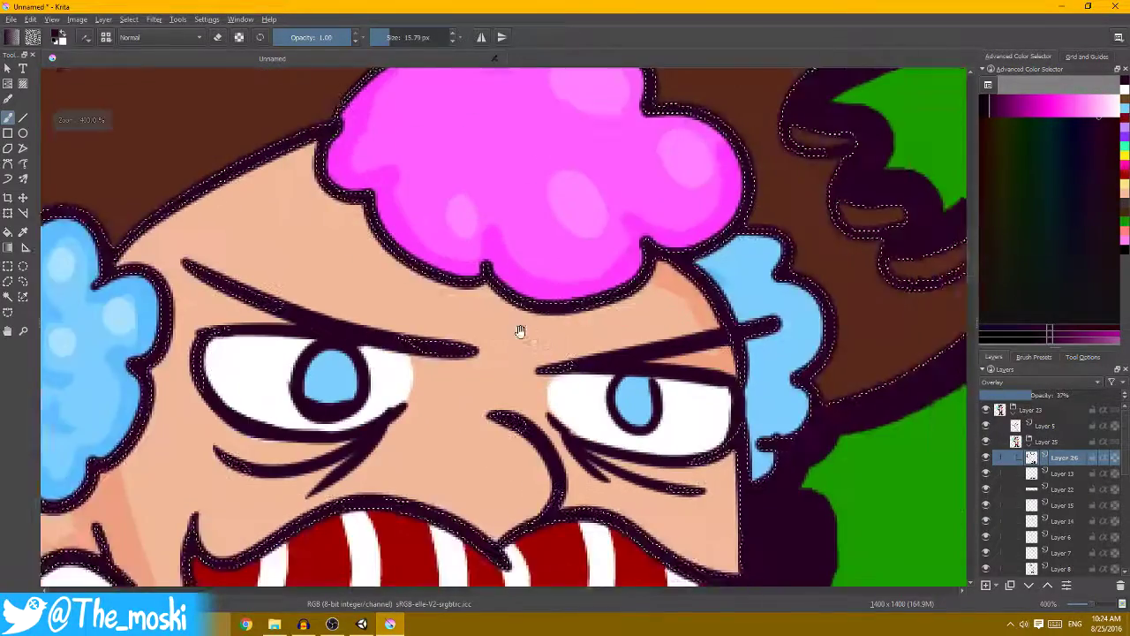
scroll(517, 323, up, 2)
mouse_move(296, 254)
mouse_down()
mouse_move(488, 98)
mouse_move(352, 296)
mouse_up()
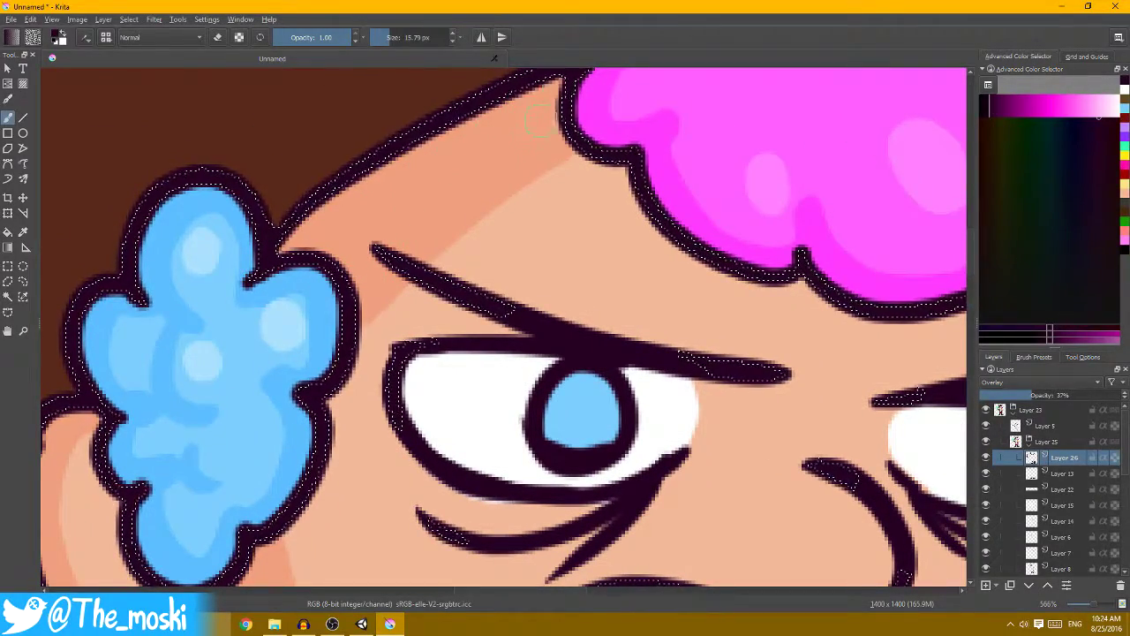
- Shade the skin above the mustache in darker peach
scroll(569, 134, down, 3)
scroll(530, 292, up, 2)
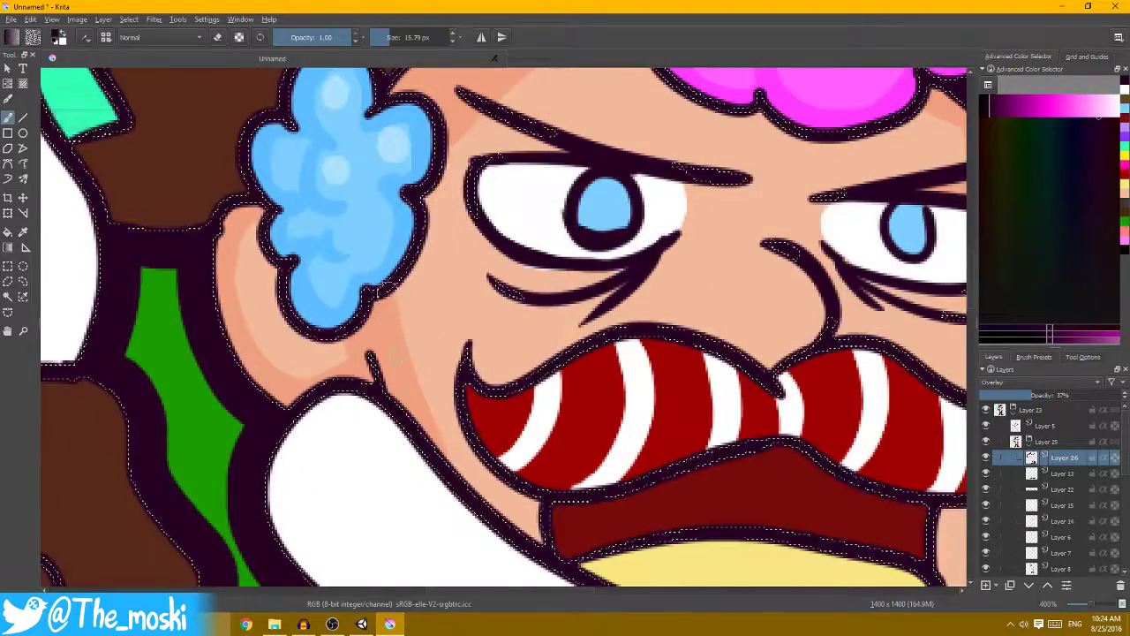
scroll(562, 474, down, 1)
scroll(649, 325, up, 1)
scroll(649, 325, up, 1)
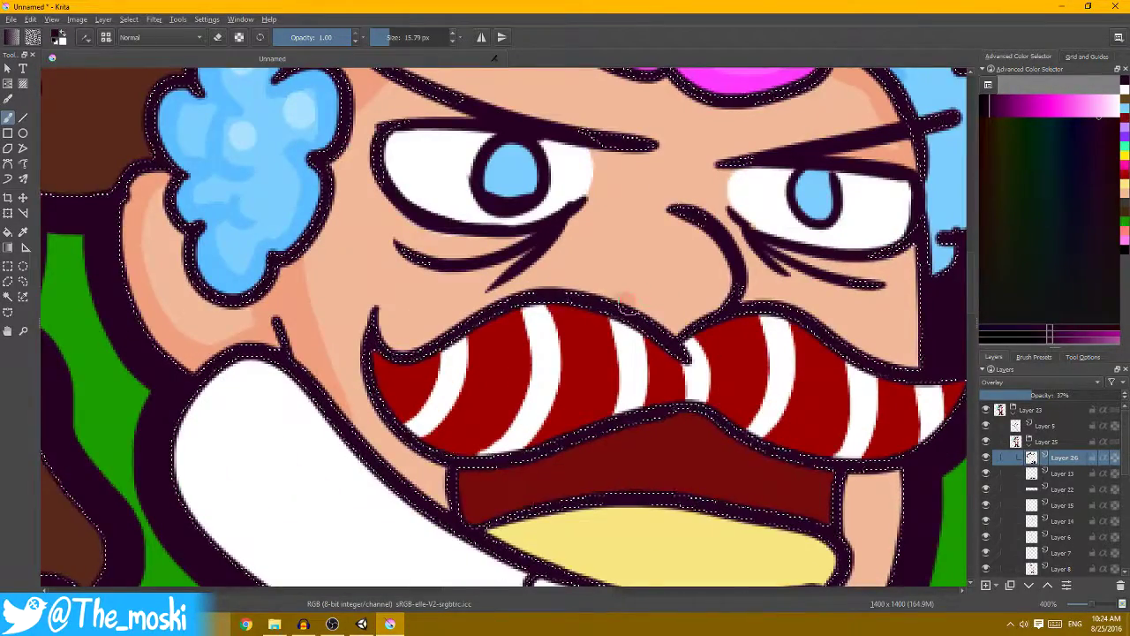
drag(601, 302, 733, 299)
scroll(658, 328, down, 1)
scroll(658, 329, down, 1)
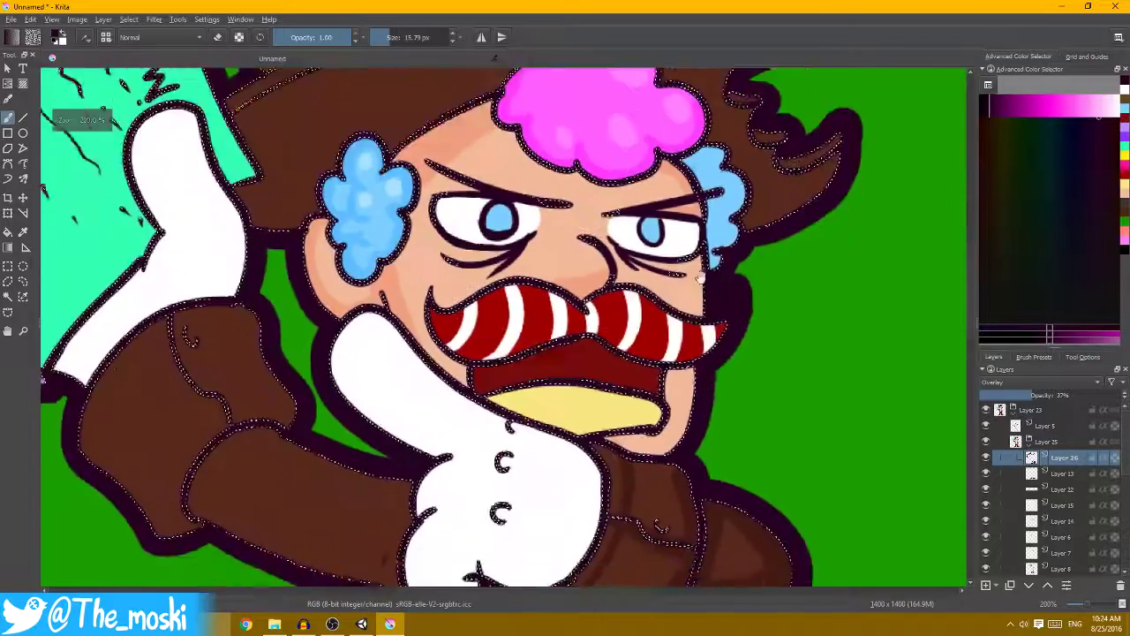
scroll(525, 301, up, 4)
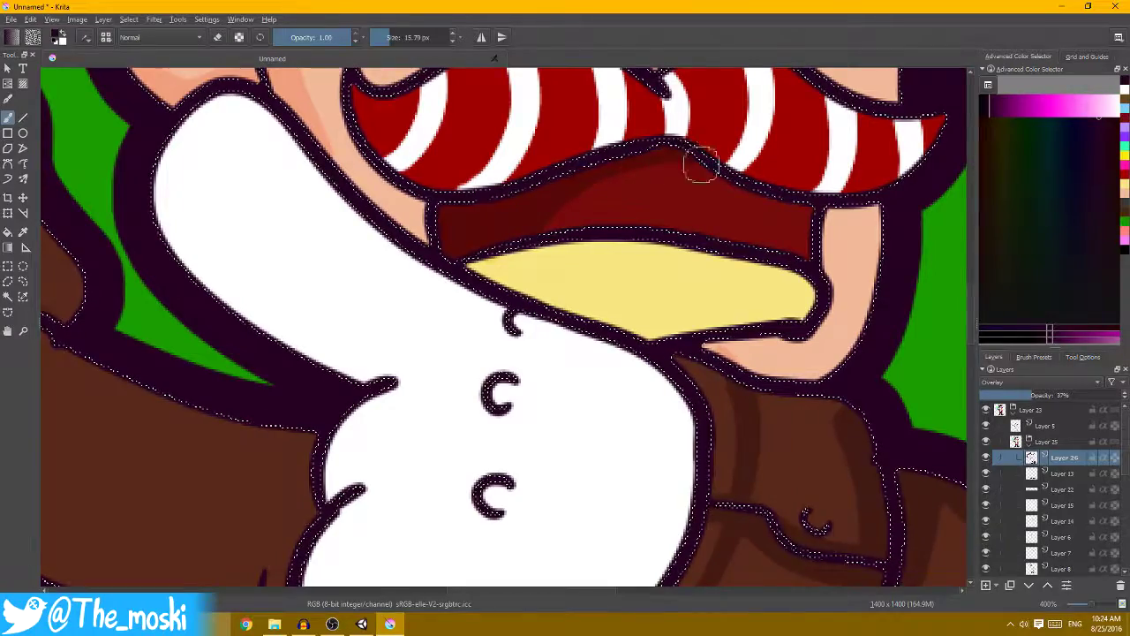
scroll(700, 164, down, 1)
scroll(642, 124, up, 1)
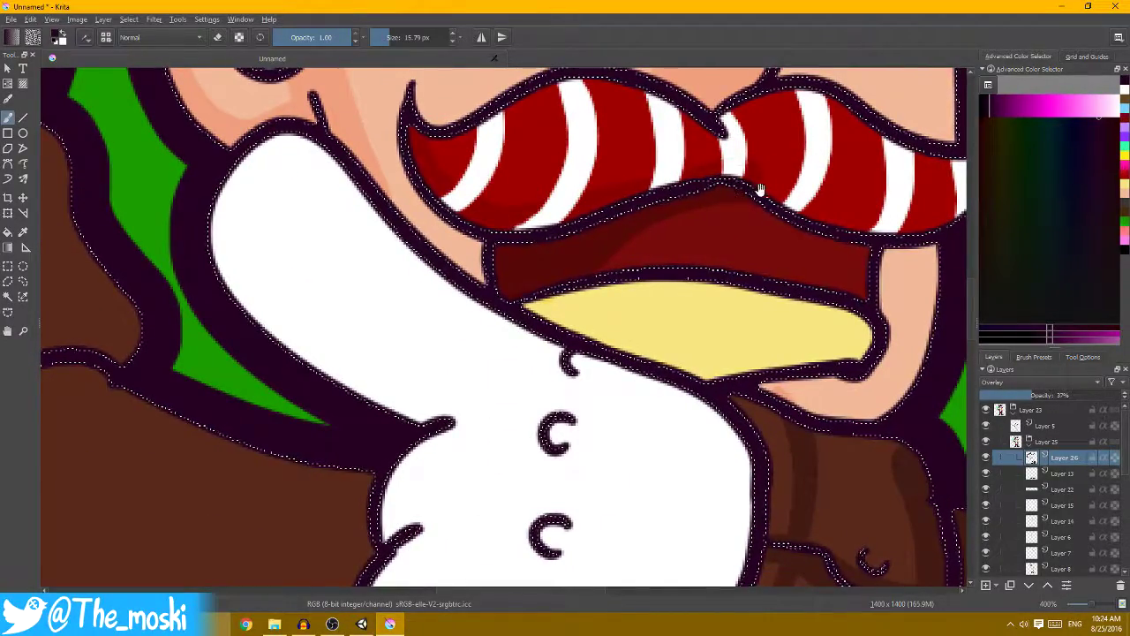
- Move the view along the mustache and chest, and shrink the brush
drag(759, 190, 645, 162)
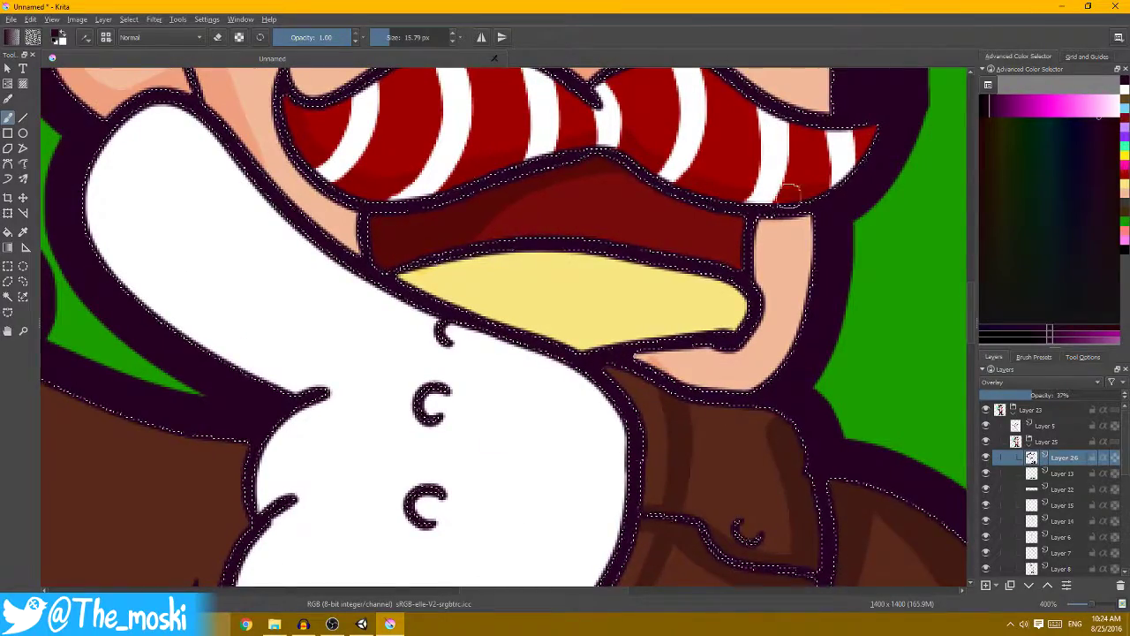
scroll(789, 194, down, 1)
scroll(833, 164, down, 2)
scroll(576, 221, down, 1)
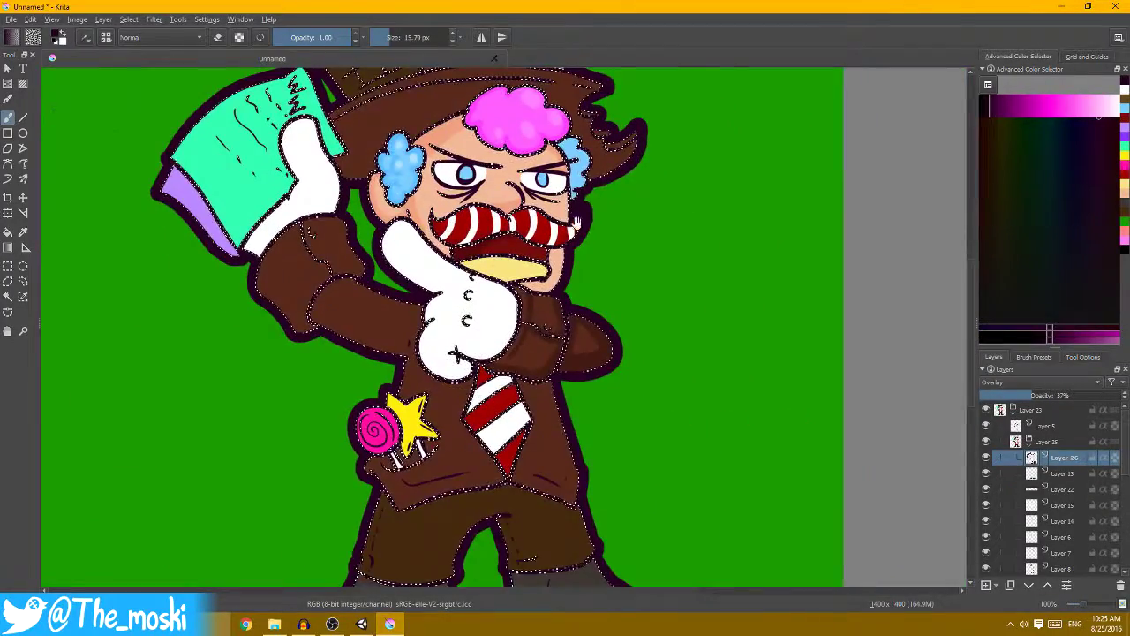
scroll(576, 220, up, 1)
scroll(495, 217, up, 1)
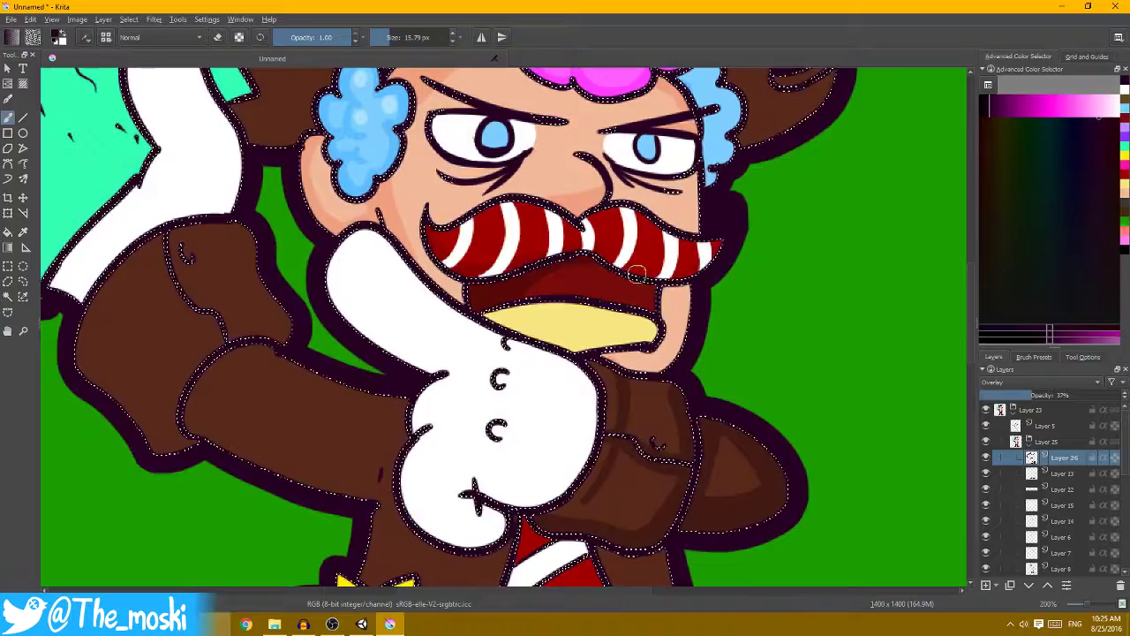
scroll(636, 274, down, 1)
scroll(746, 322, up, 1)
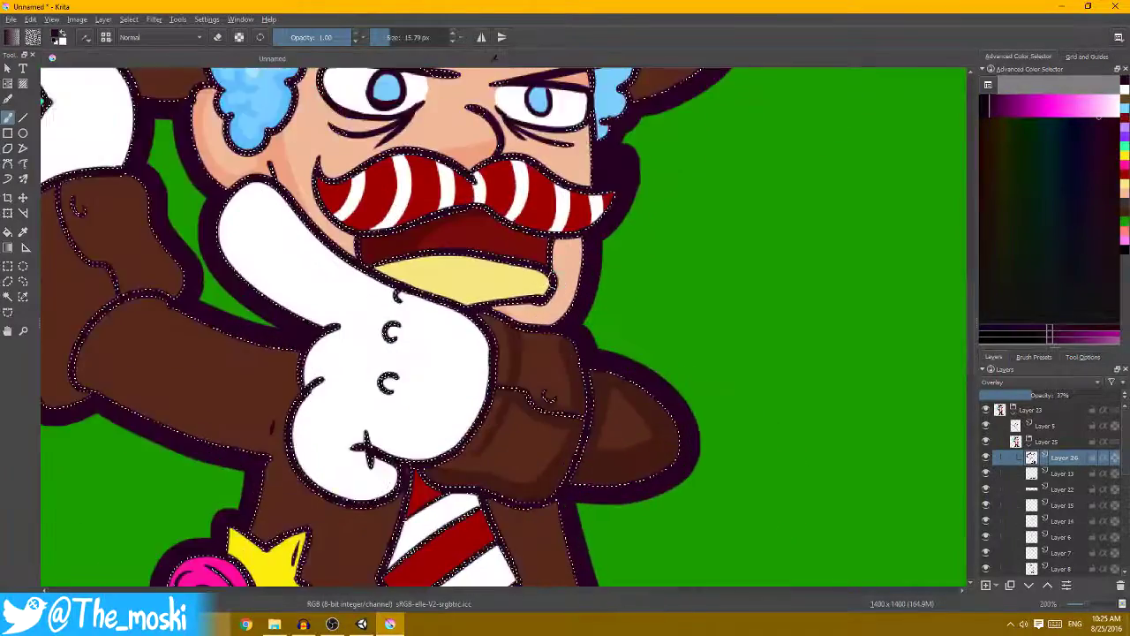
scroll(517, 326, up, 1)
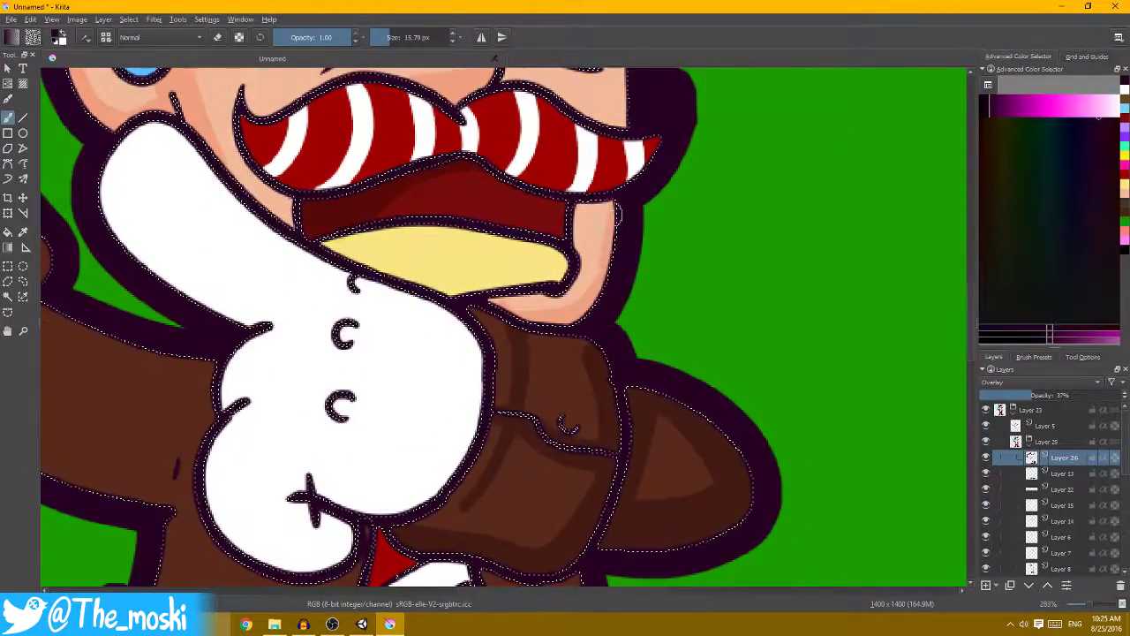
scroll(465, 292, down, 4)
scroll(374, 260, up, 4)
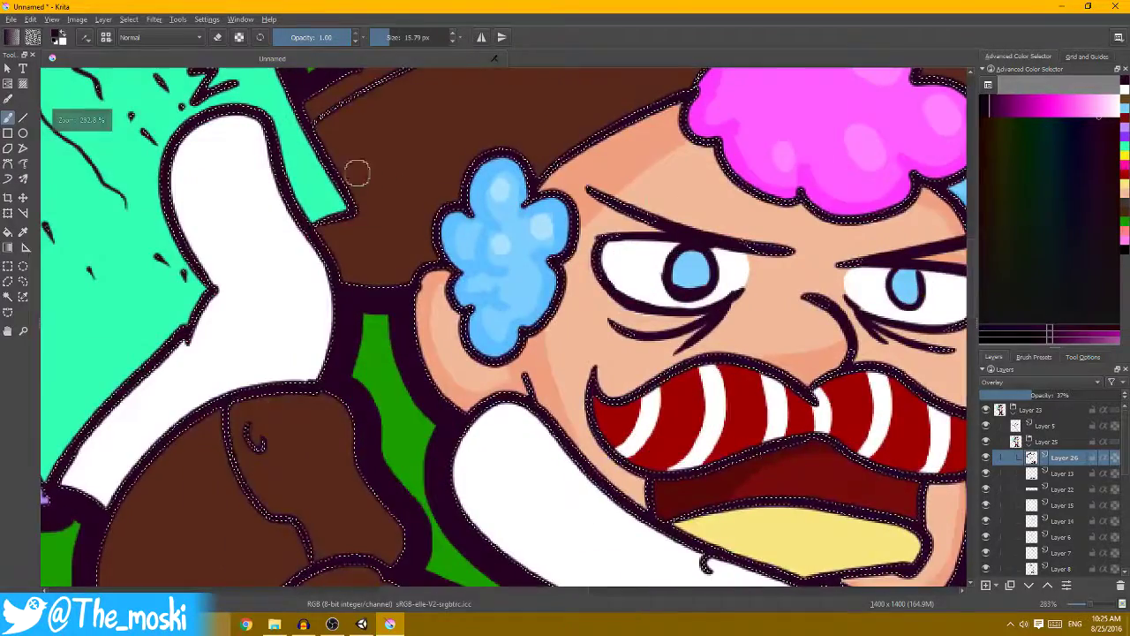
key([)
key([)
key([)
- Draw a short brown line at the hair edge and fill the hair below darker brown
drag(345, 166, 636, 101)
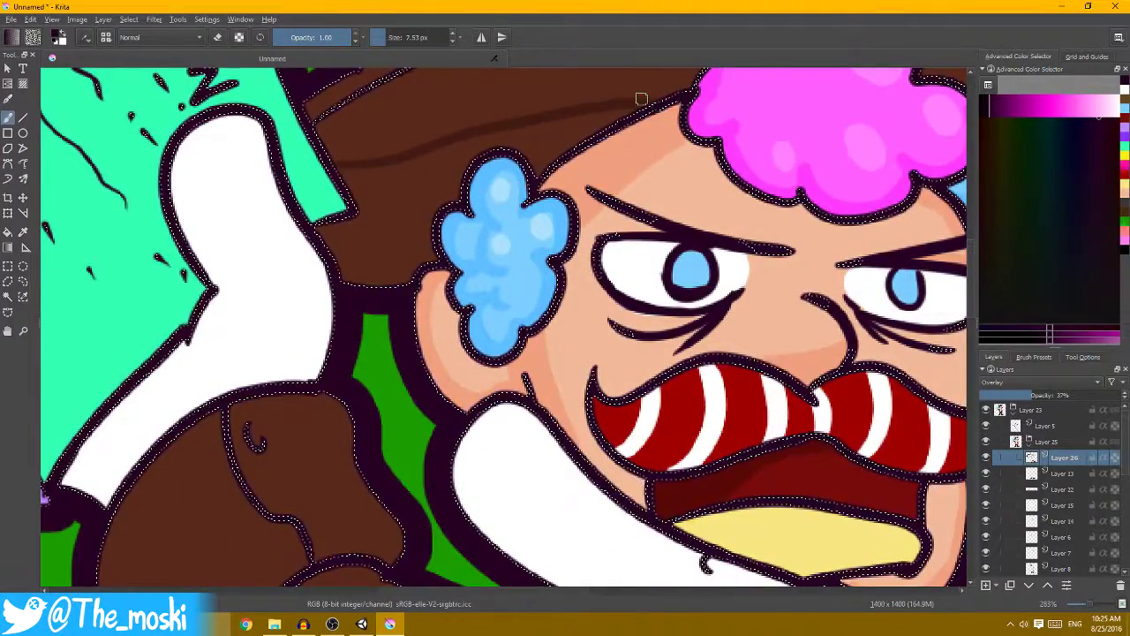
key(ctrl+z)
scroll(641, 99, down, 4)
scroll(397, 151, up, 4)
drag(329, 139, 399, 151)
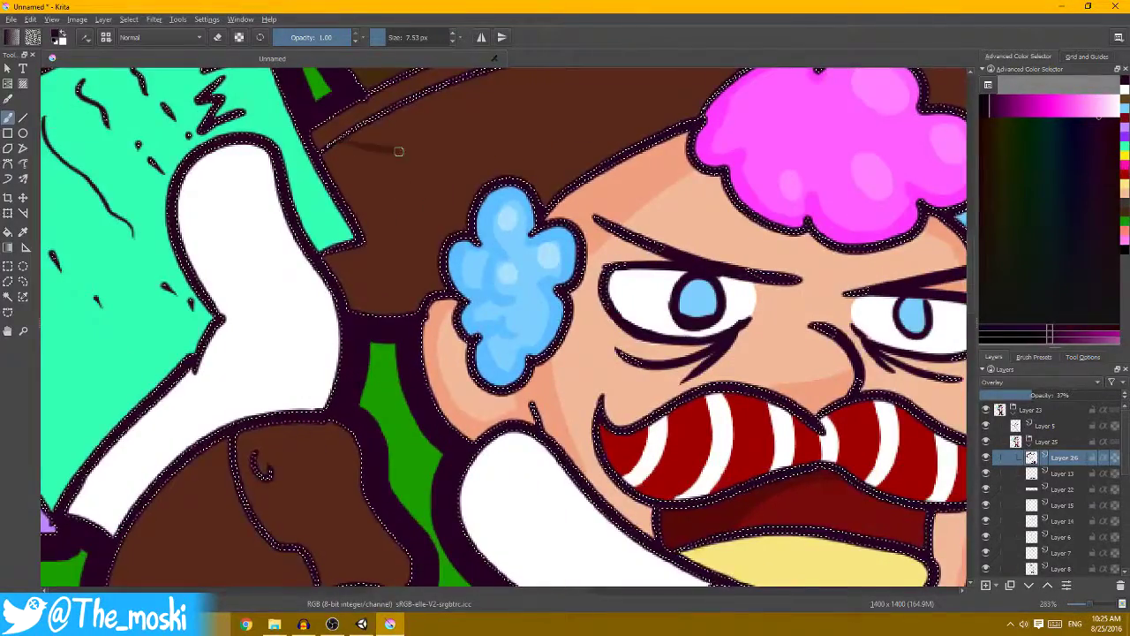
key(f)
click(453, 184)
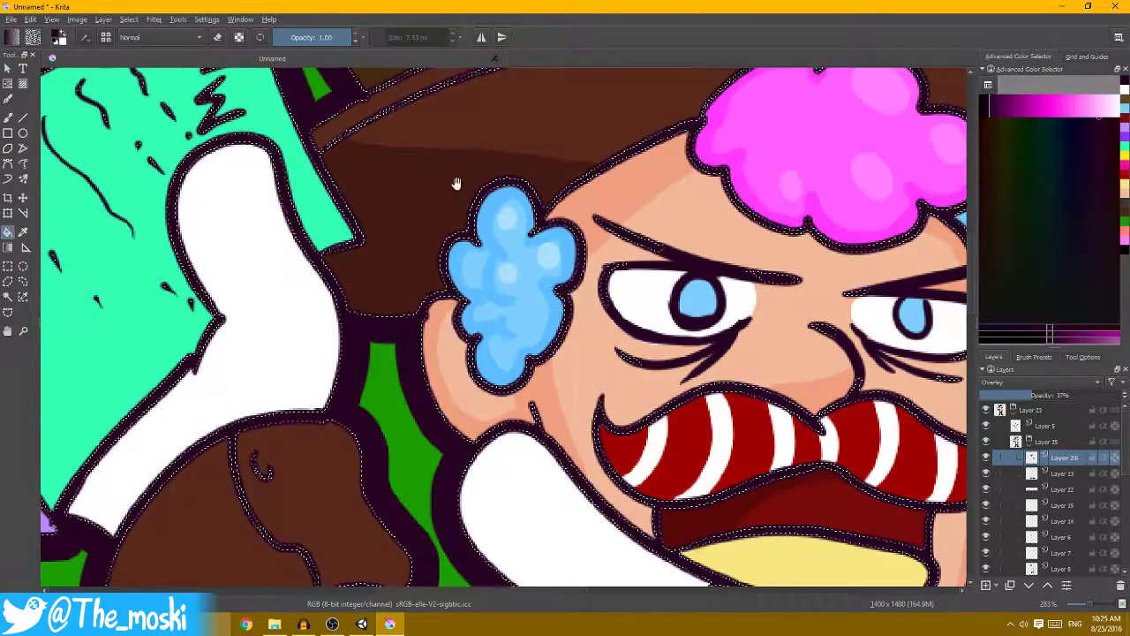
- Paint a darker band along the chocolate bar's lower edge
scroll(455, 184, up, 2)
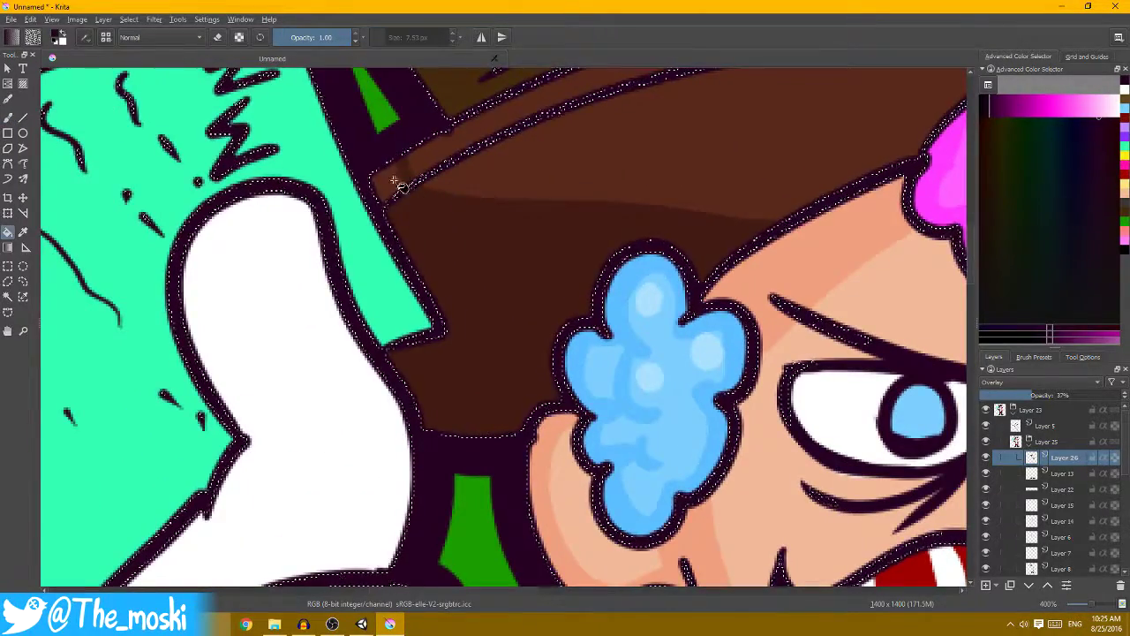
scroll(400, 185, down, 4)
scroll(647, 251, up, 3)
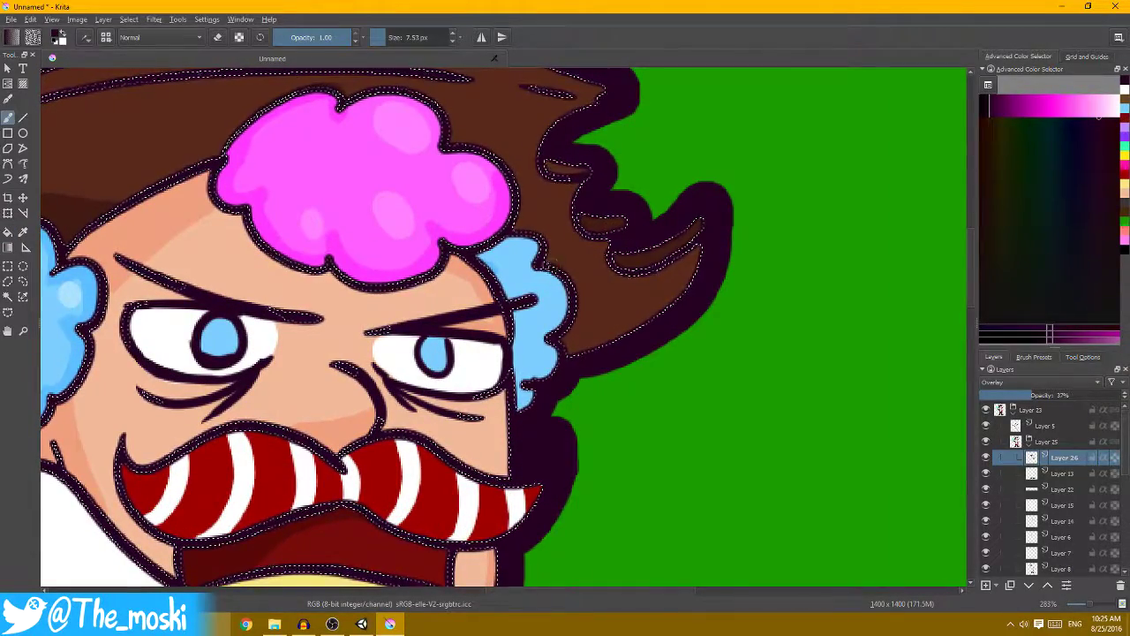
scroll(617, 304, up, 1)
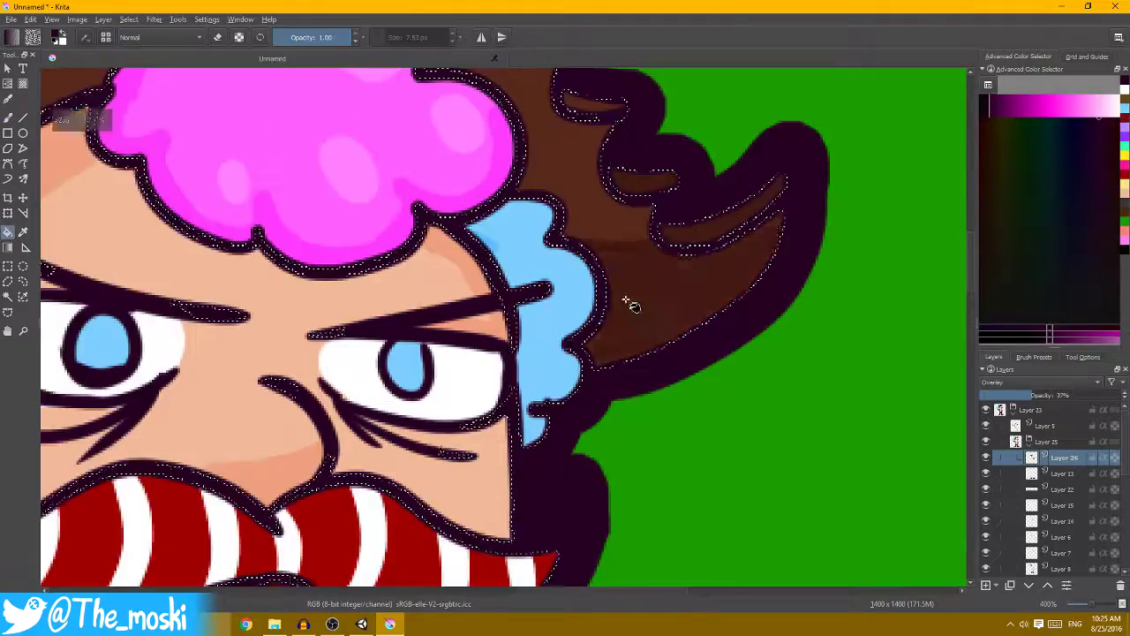
scroll(609, 313, up, 1)
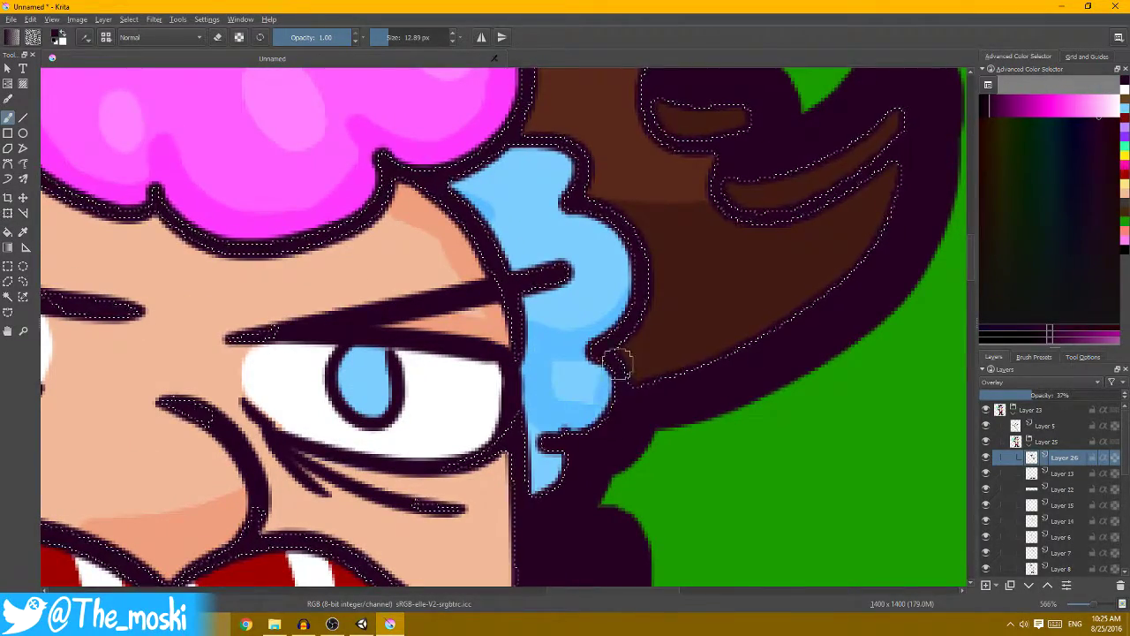
scroll(541, 446, down, 1)
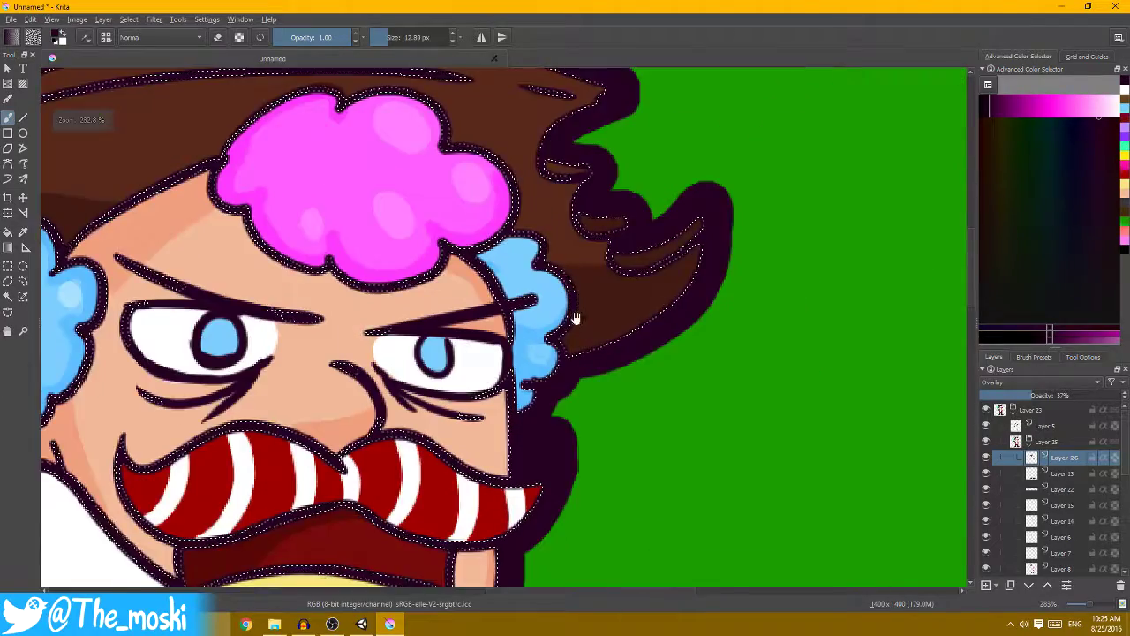
scroll(540, 446, up, 1)
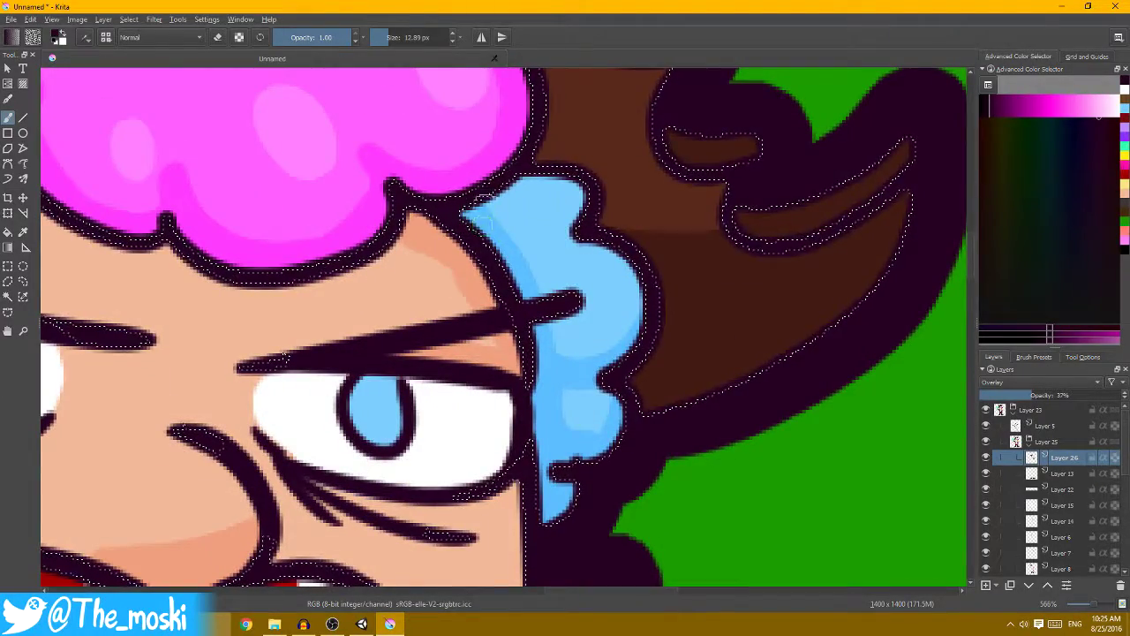
scroll(597, 206, down, 2)
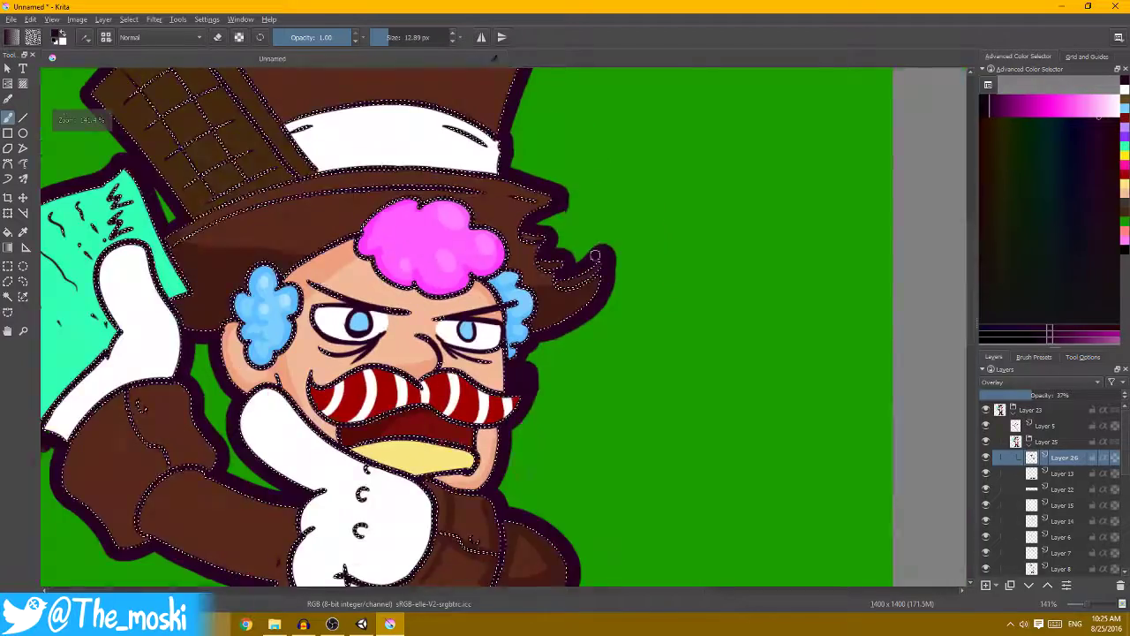
mouse_move(605, 209)
mouse_down()
mouse_move(582, 283)
mouse_move(606, 283)
mouse_move(636, 239)
mouse_move(636, 291)
mouse_up()
scroll(583, 284, up, 1)
drag(550, 323, 750, 239)
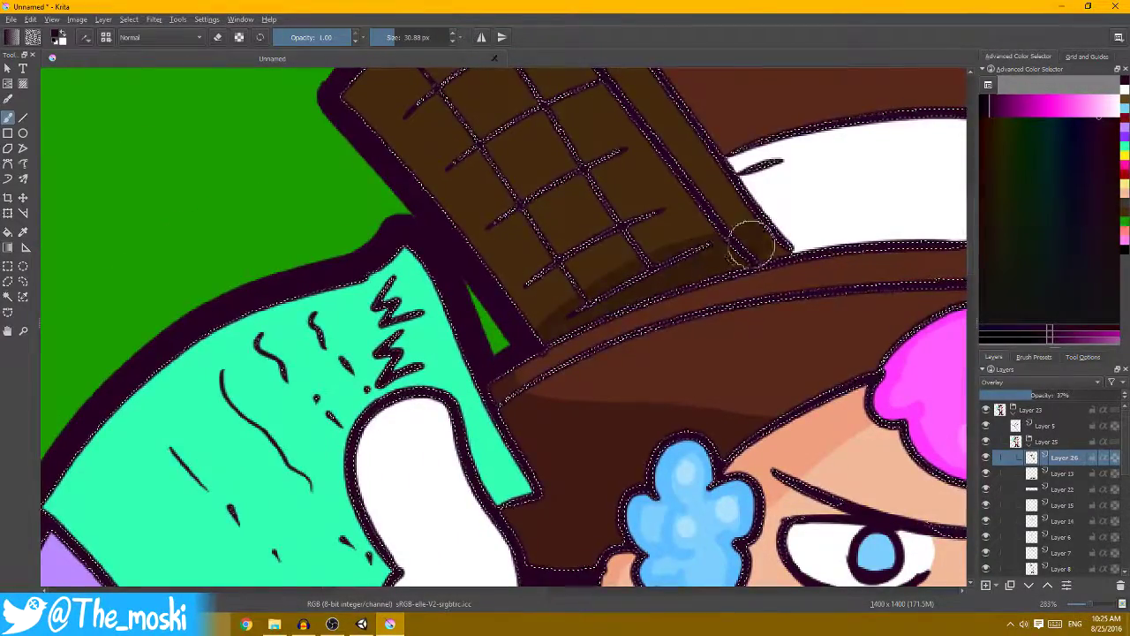
- Zoom in on the chocolate bar and top of the hat with the fill tool active
scroll(538, 336, down, 1)
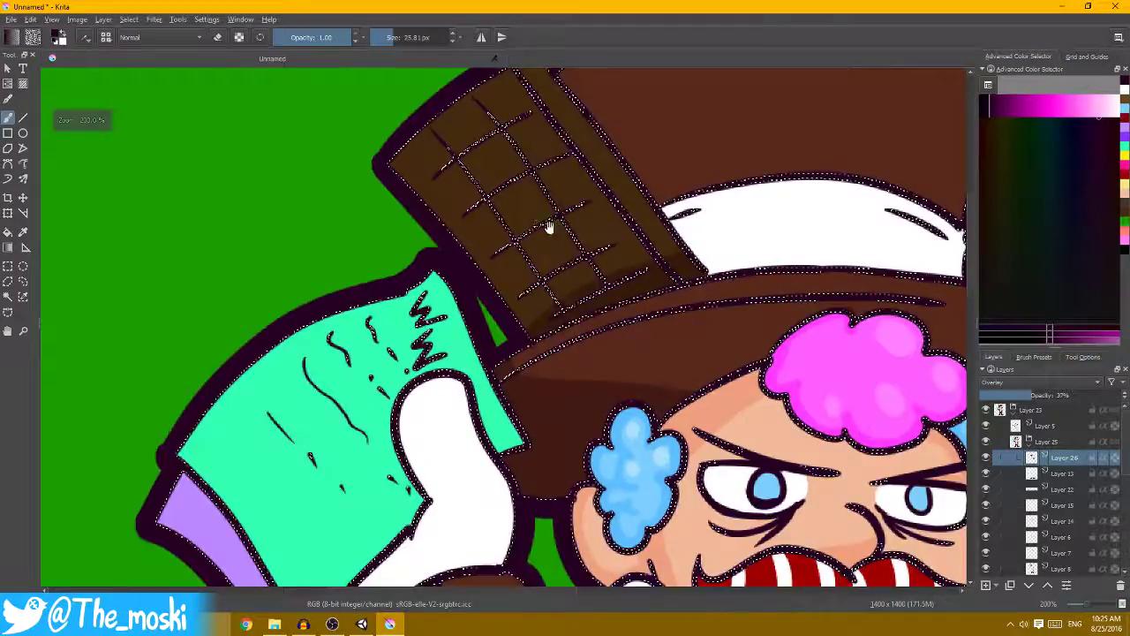
drag(550, 221, 487, 197)
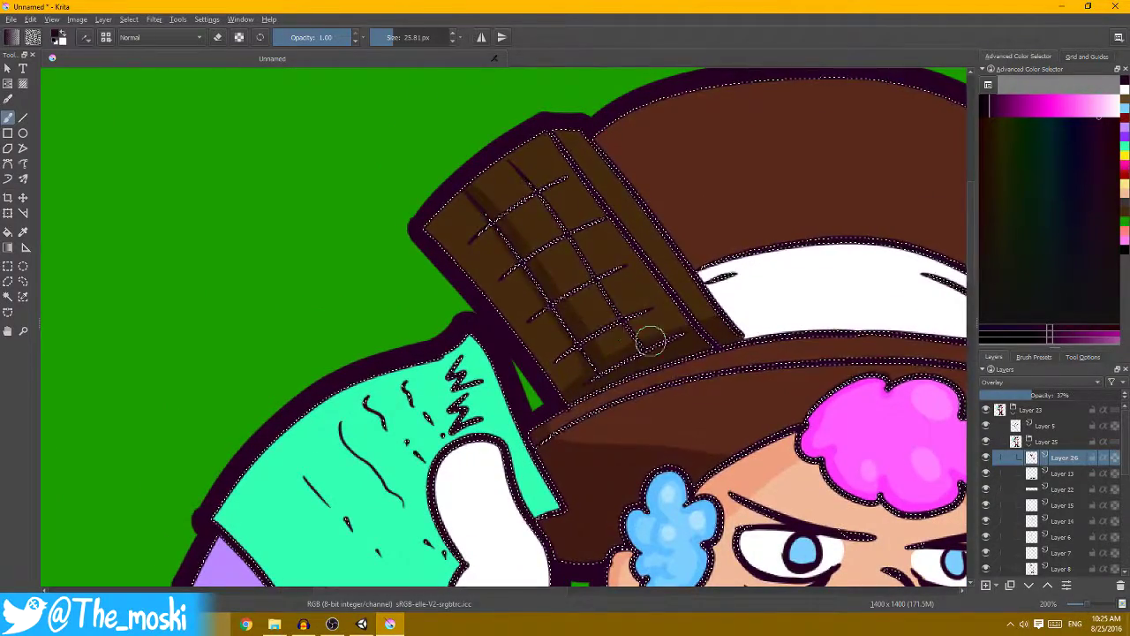
key(plus)
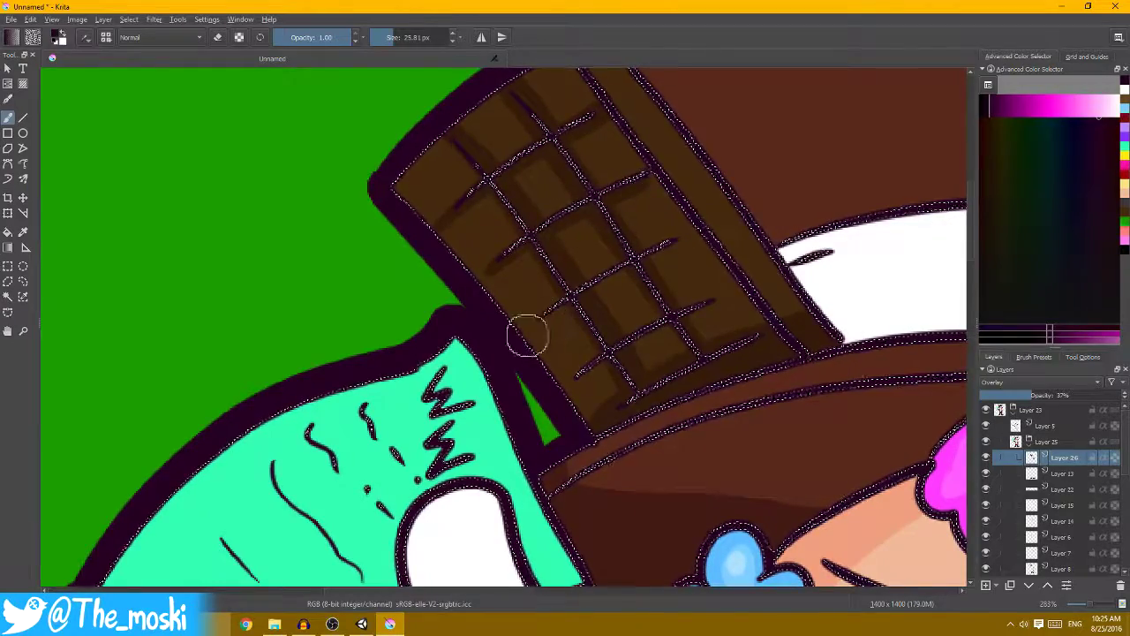
scroll(717, 293, down, 3)
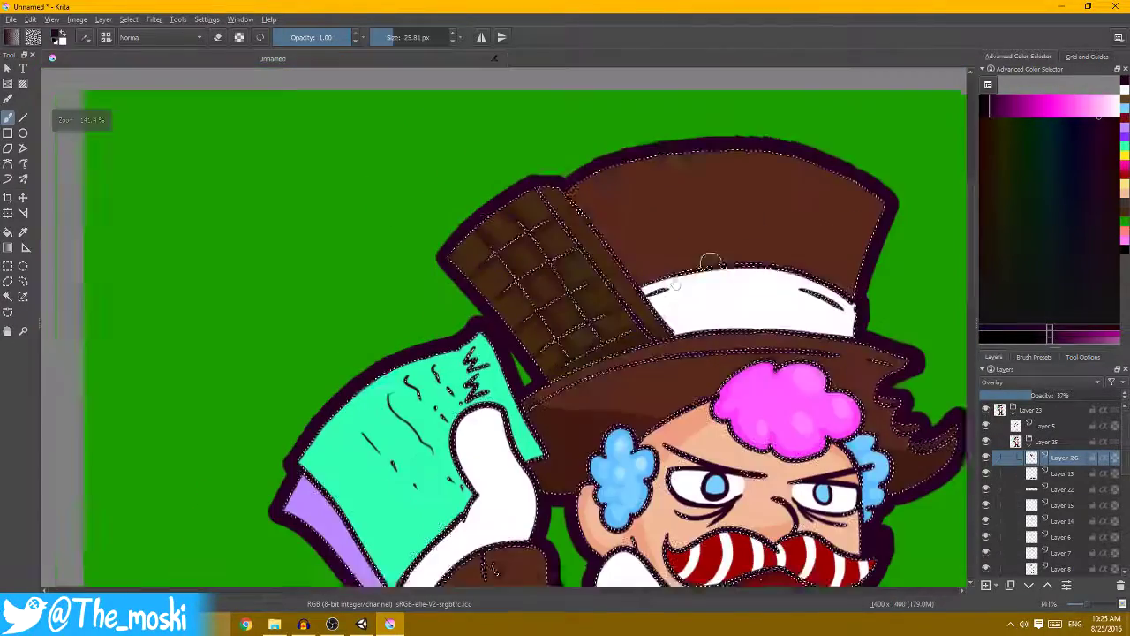
scroll(711, 257, up, 3)
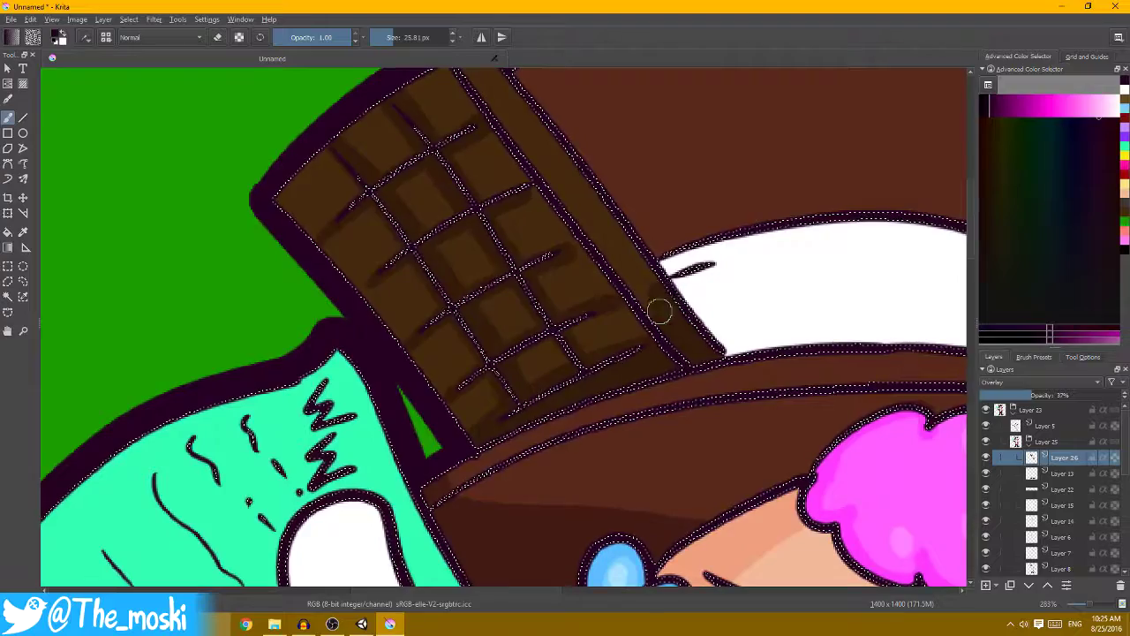
scroll(661, 308, down, 2)
scroll(658, 313, down, 2)
scroll(651, 320, up, 3)
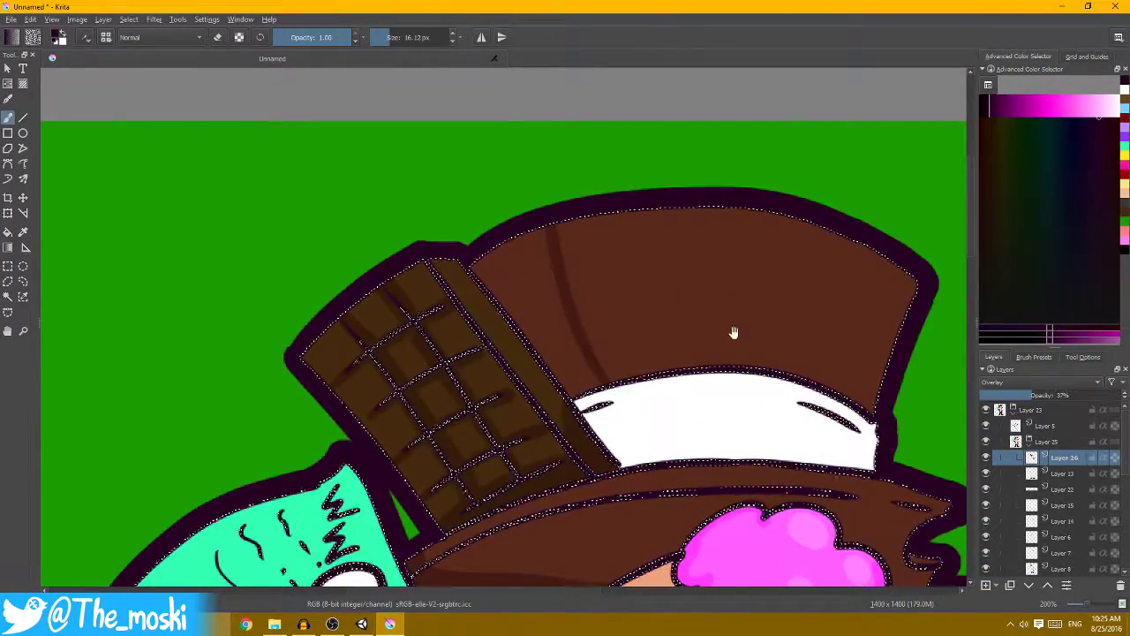
drag(733, 332, 534, 226)
key(f)
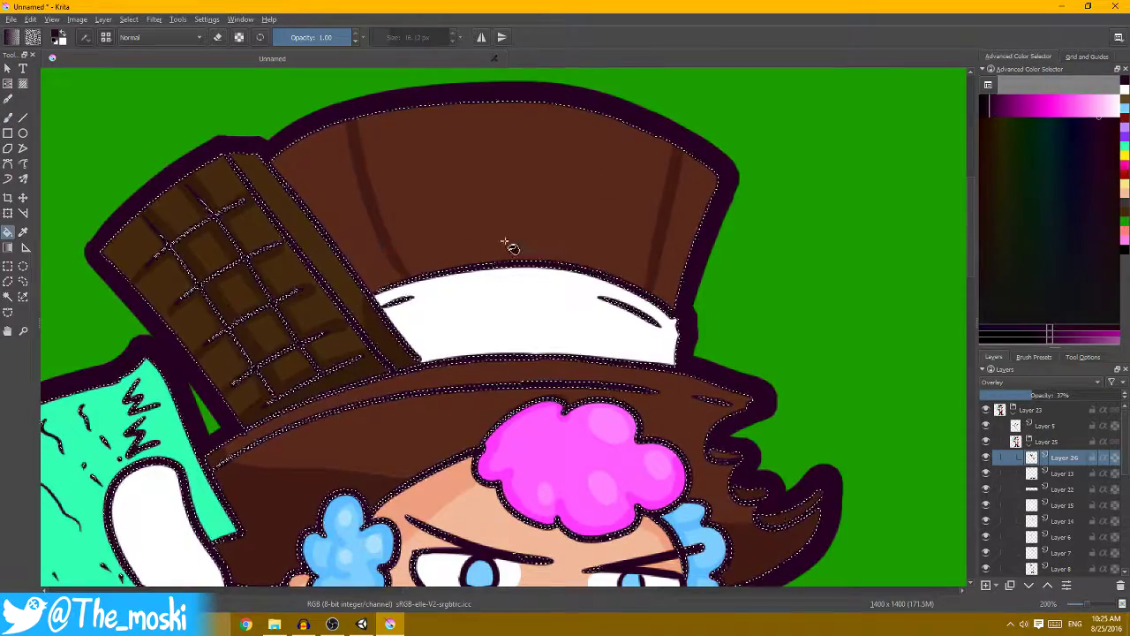
scroll(671, 265, down, 3)
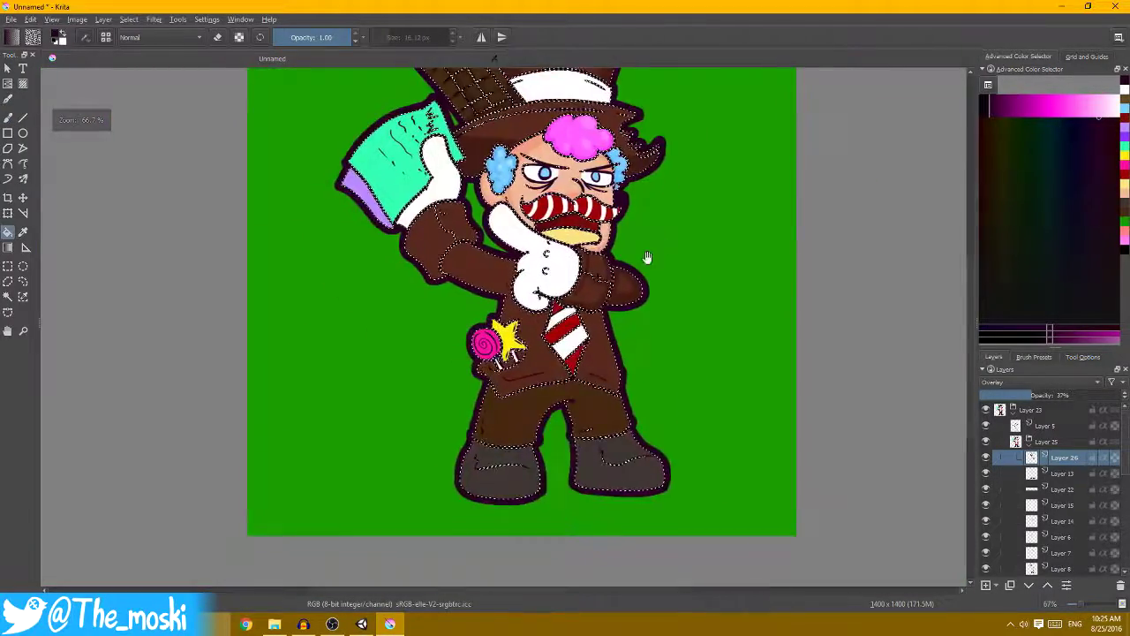
scroll(648, 257, up, 2)
- Paint dark shading strokes along the raised sleeve's right and left edges
scroll(647, 257, up, 1)
key(b)
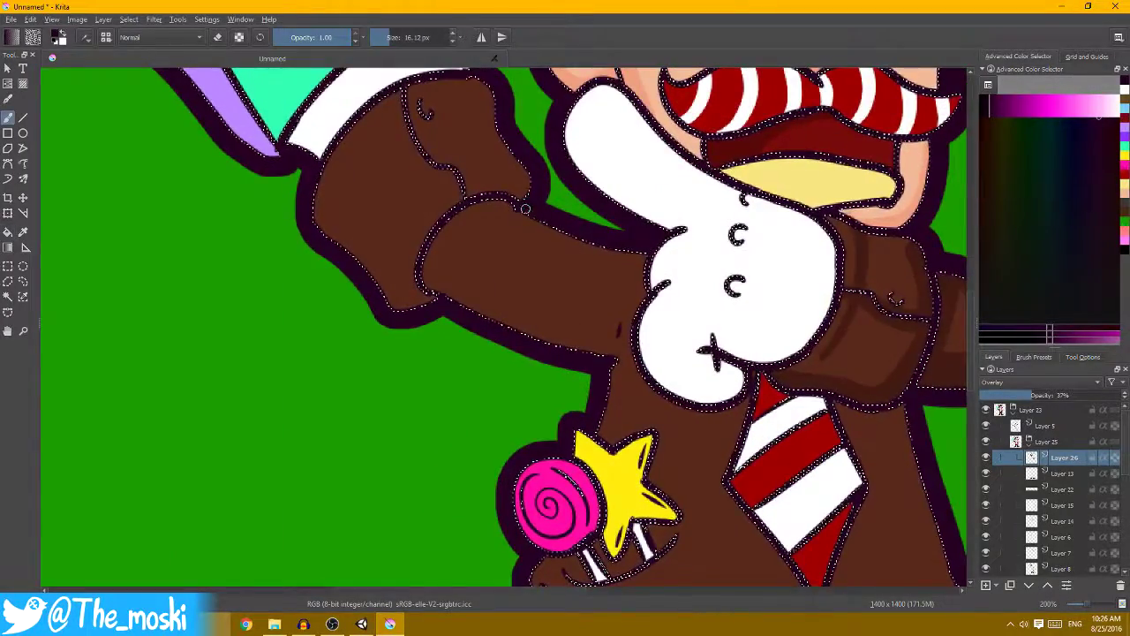
drag(525, 209, 540, 292)
scroll(601, 325, up, 1)
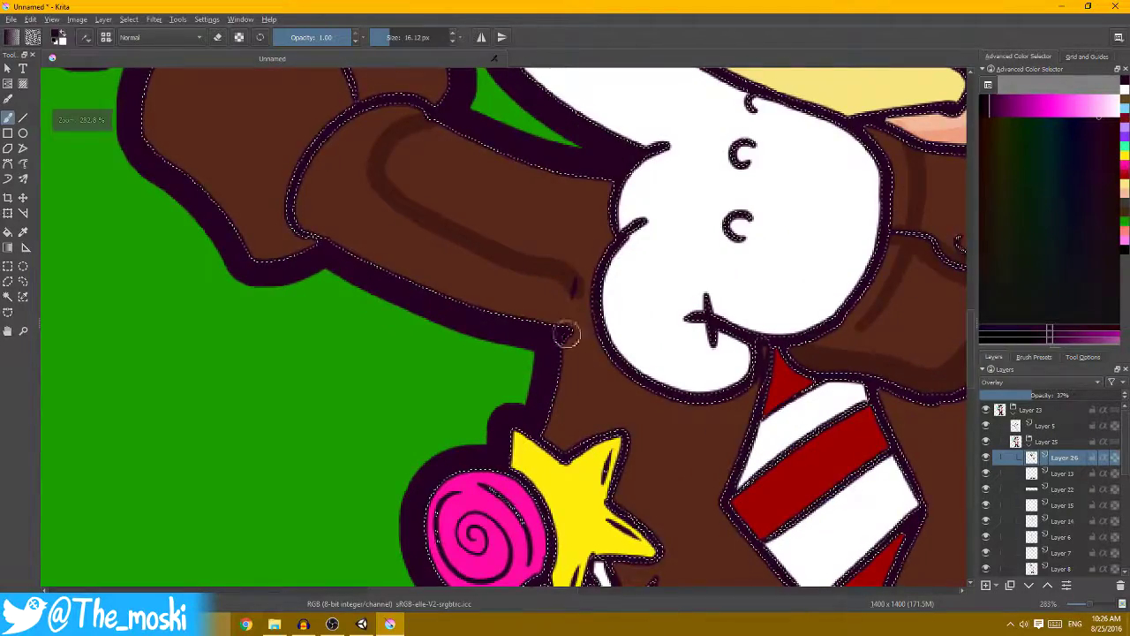
drag(581, 260, 609, 188)
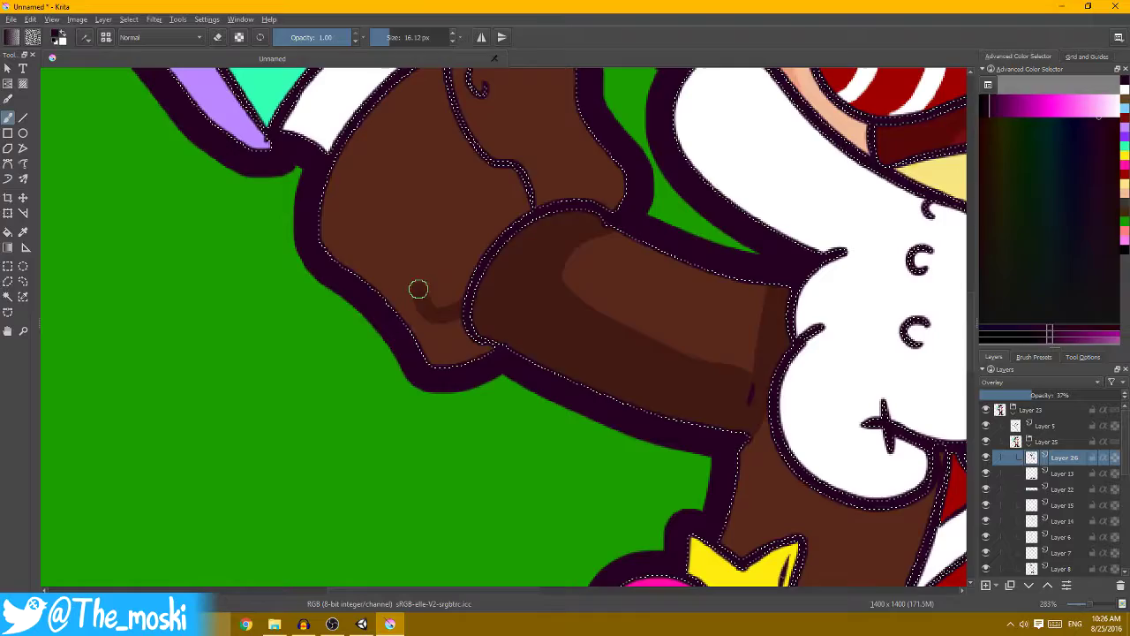
drag(393, 254, 323, 189)
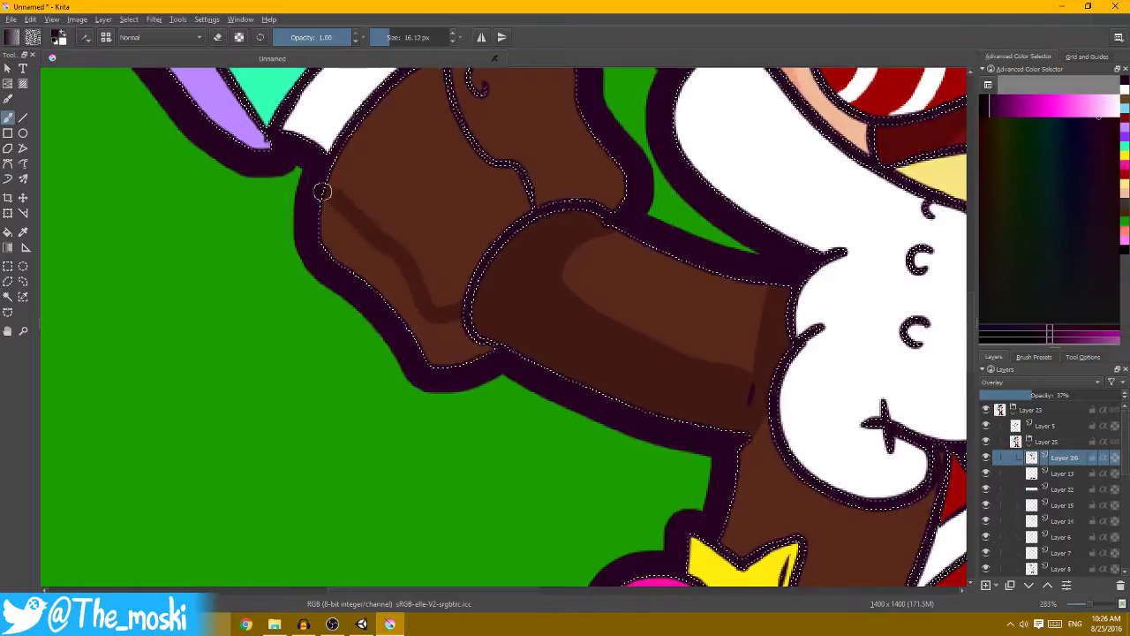
- Thicken the sleeve shading line and extend it up the arm's right edge
key(f)
key(b)
drag(454, 234, 503, 281)
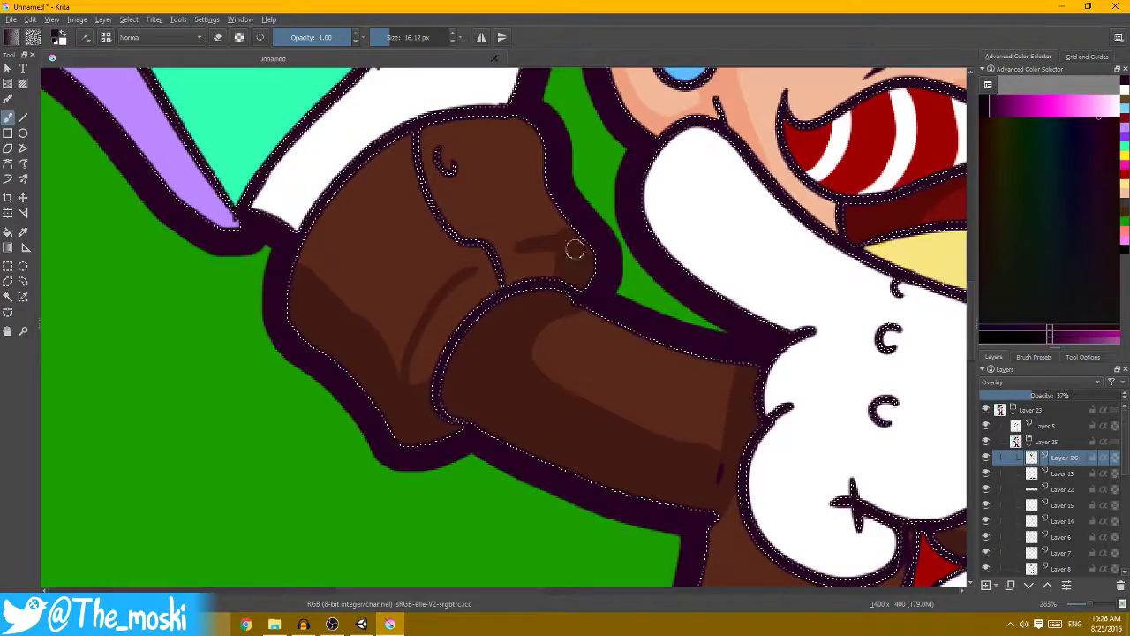
scroll(588, 253, up, 1)
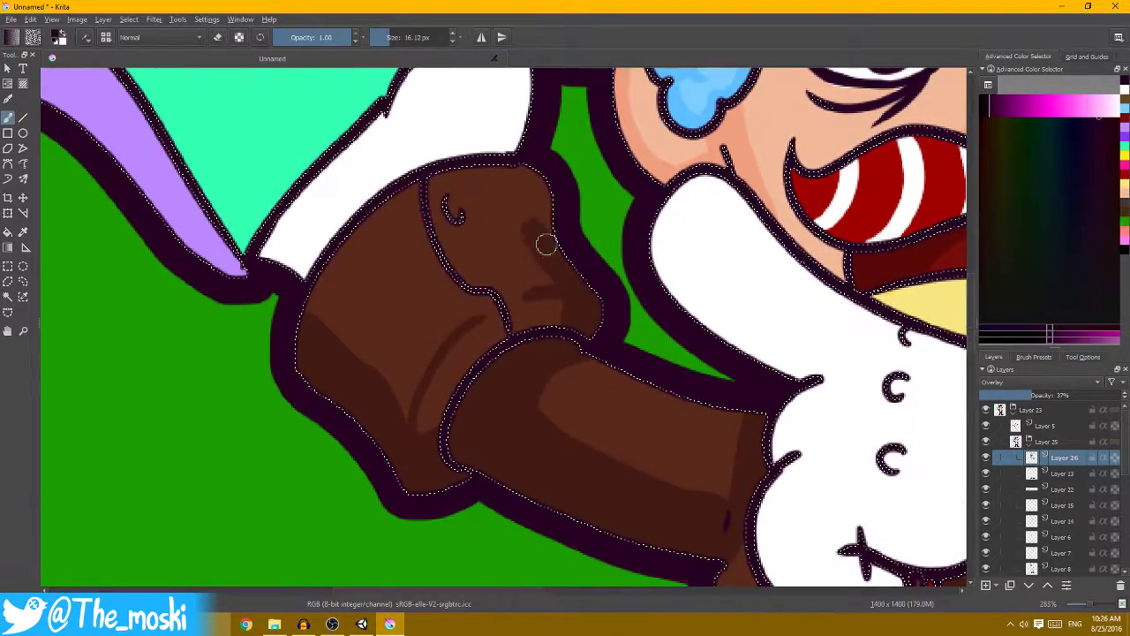
drag(530, 229, 513, 169)
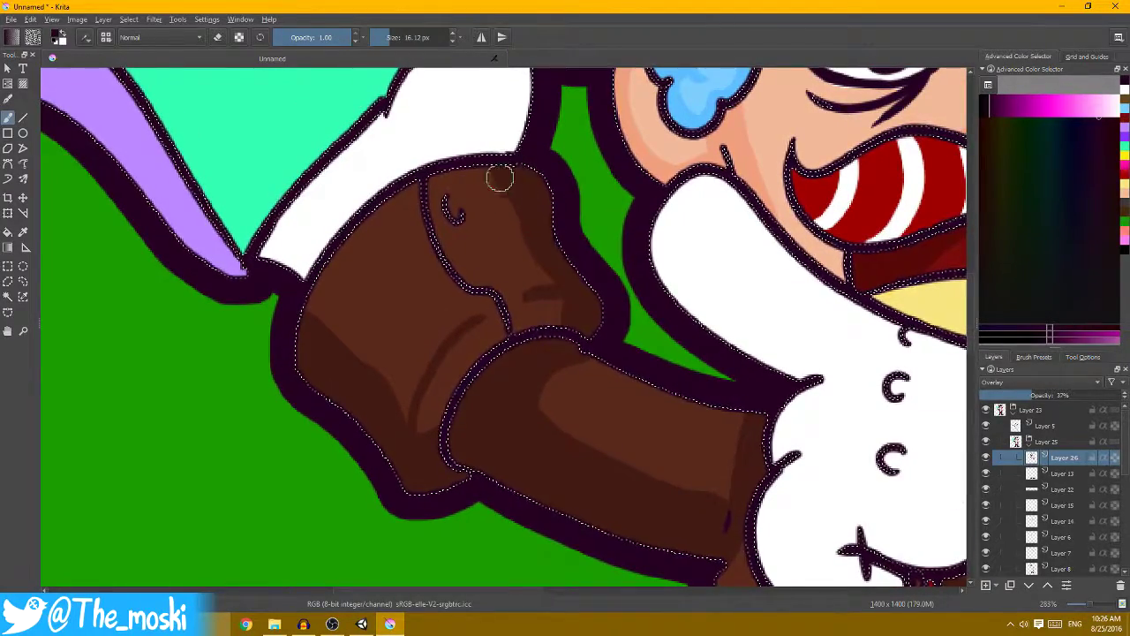
- Zoom out to check the whole character and enlarge the brush
key(plus)
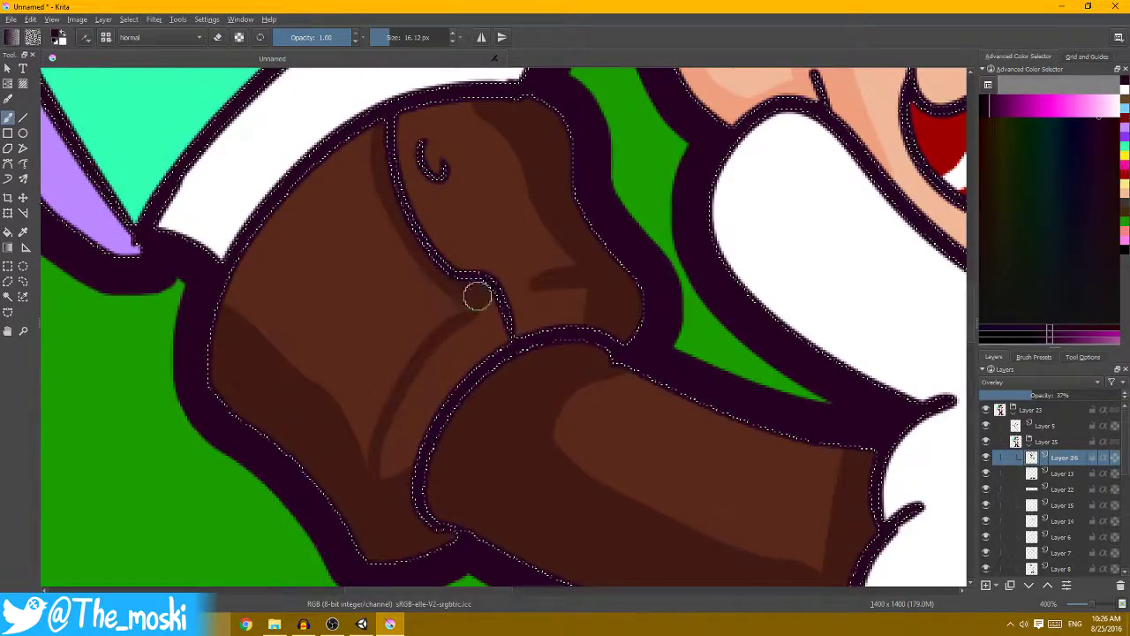
key(minus)
key(minus)
key(minus)
key(minus)
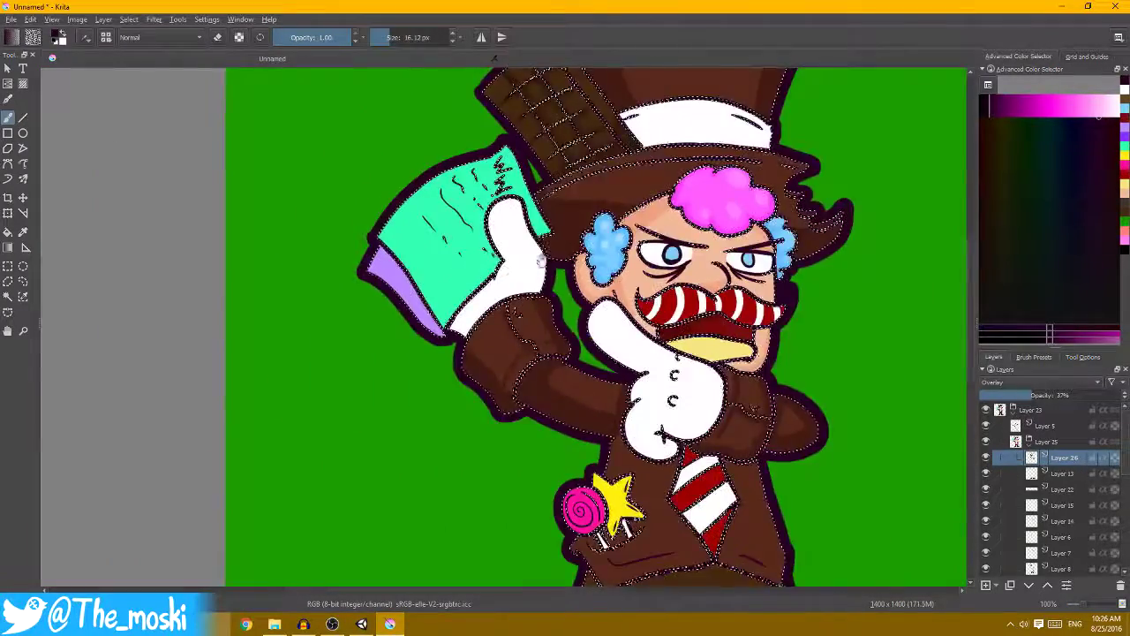
scroll(411, 278, up, 2)
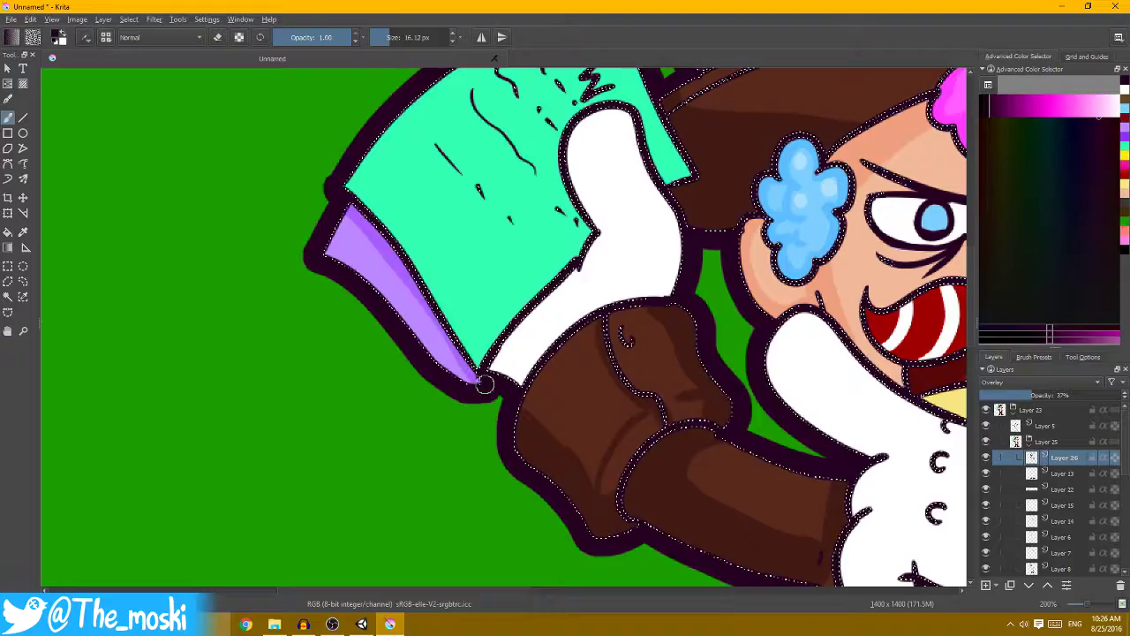
key(minus)
key(minus)
key(minus)
key(minus)
scroll(484, 383, up, 4)
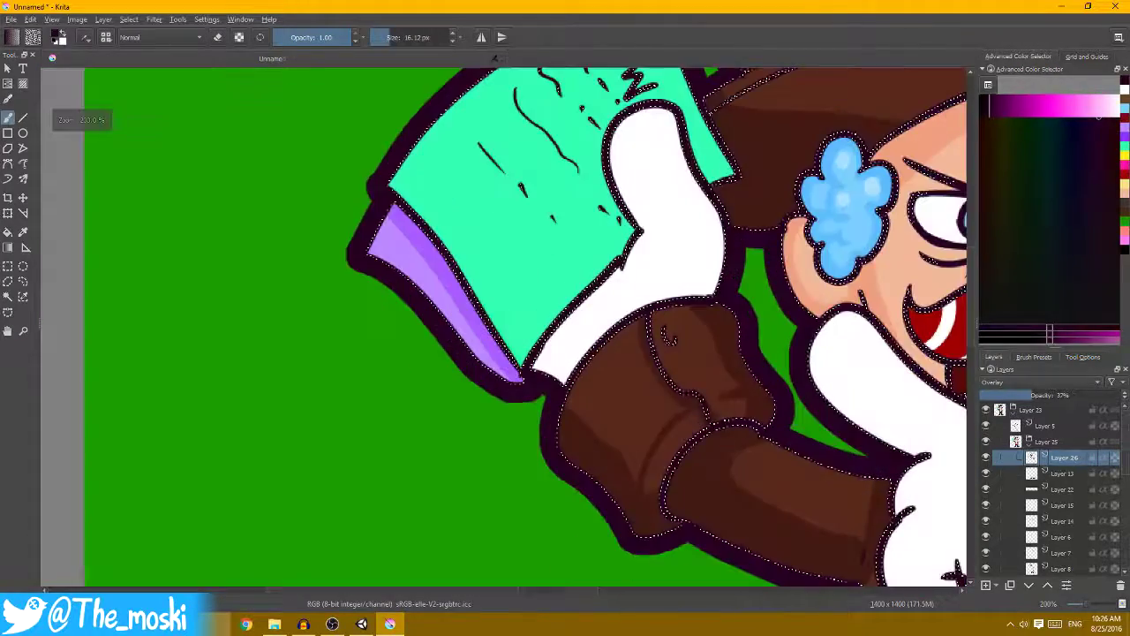
key(bracketright)
scroll(692, 334, down, 1)
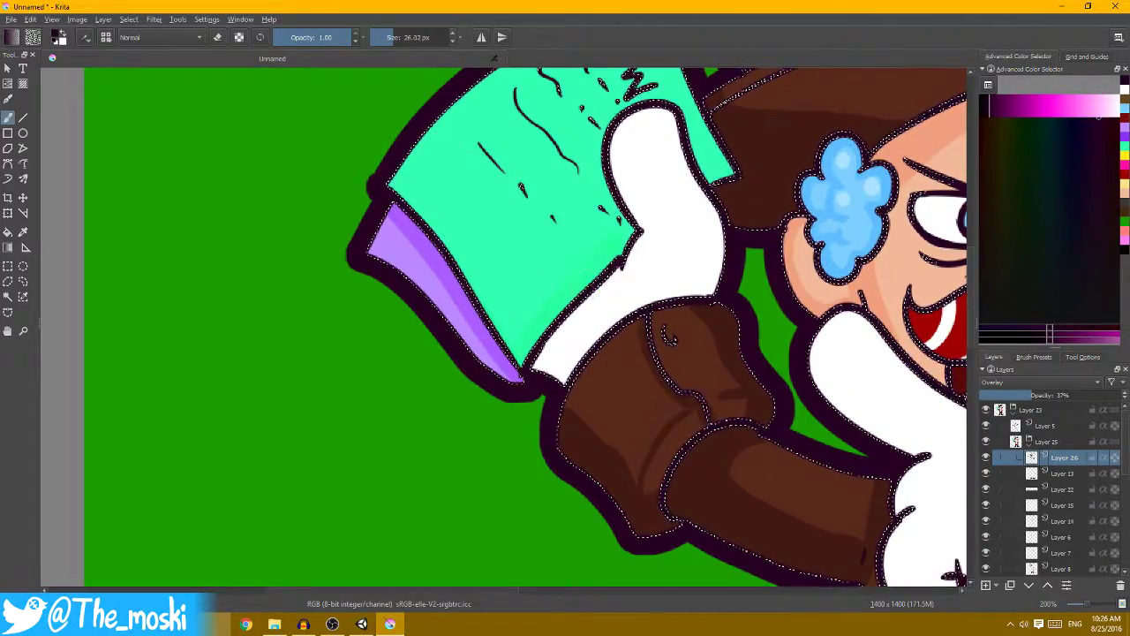
scroll(691, 334, down, 2)
scroll(692, 334, down, 1)
scroll(692, 334, up, 3)
scroll(584, 236, up, 1)
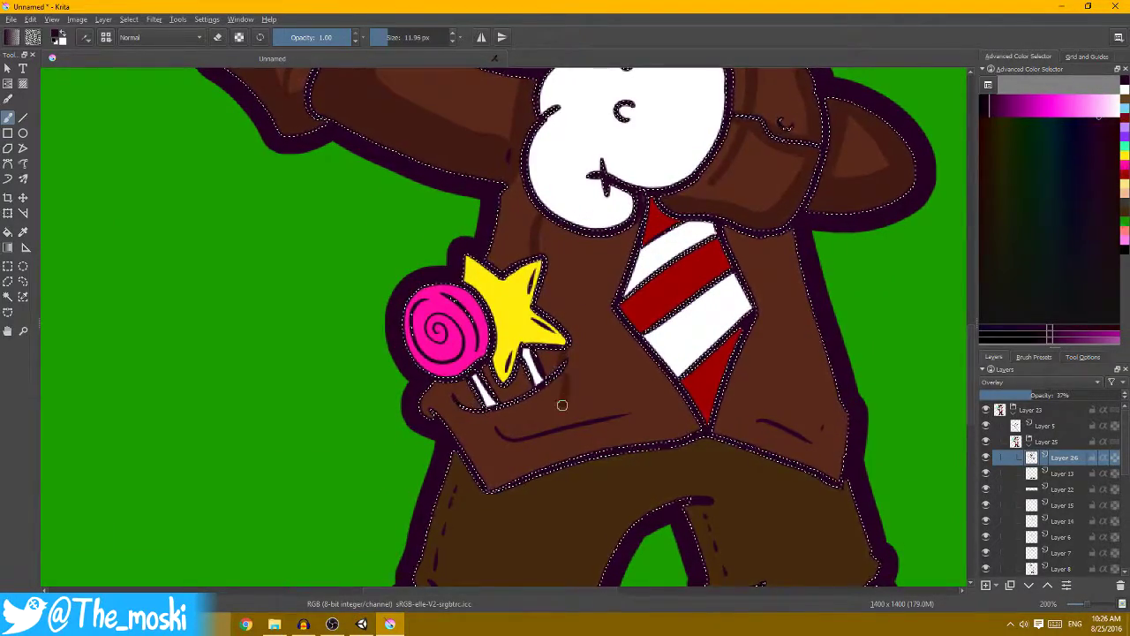
- Darken shading beside the pocket and tie, and fill the lower-left torso darker
drag(537, 418, 527, 372)
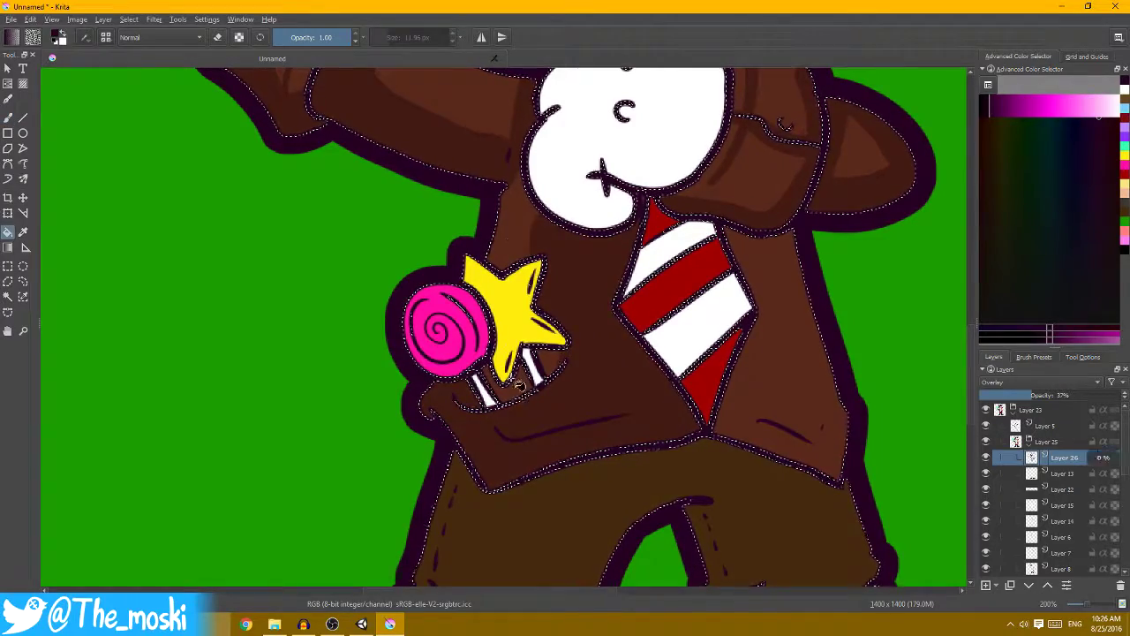
drag(539, 207, 391, 201)
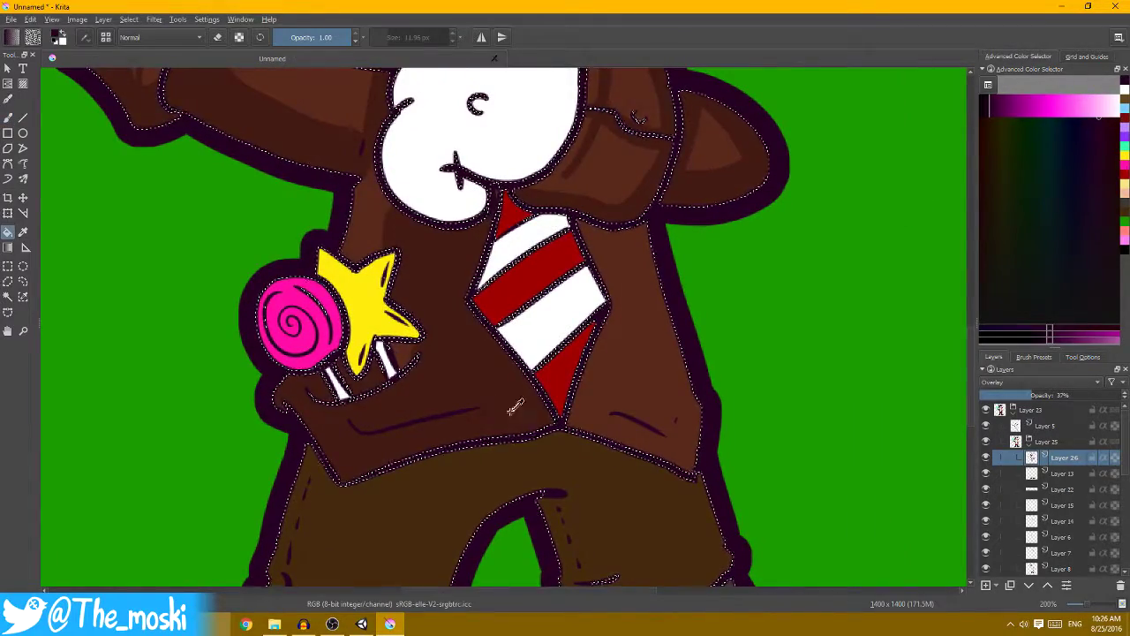
drag(424, 337, 523, 320)
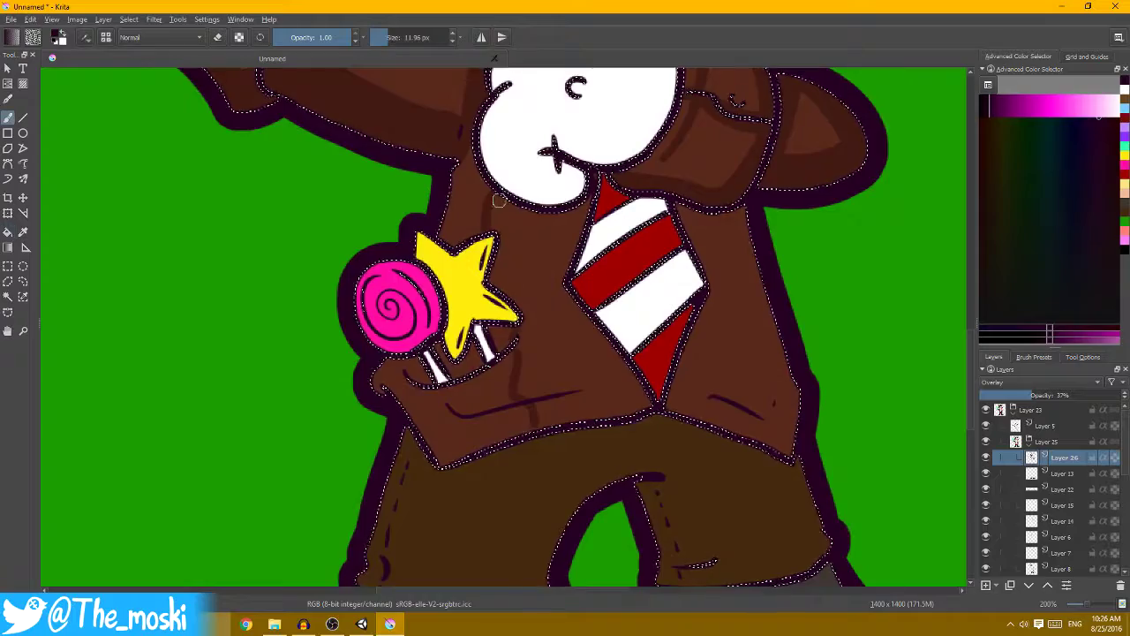
scroll(499, 201, up, 1)
scroll(555, 285, up, 1)
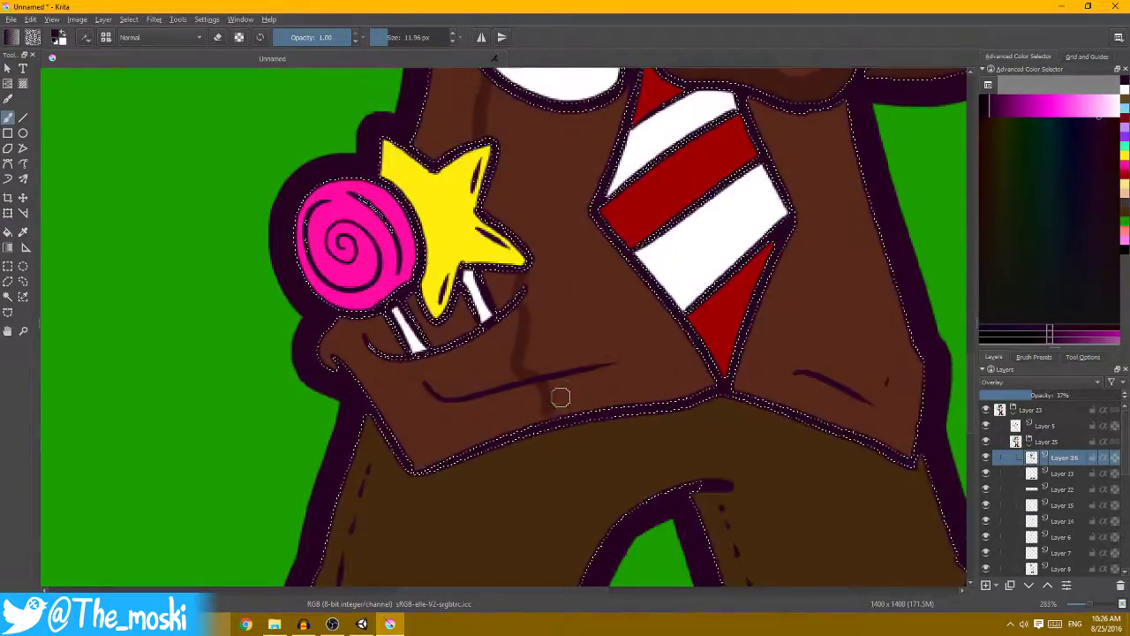
click(484, 398)
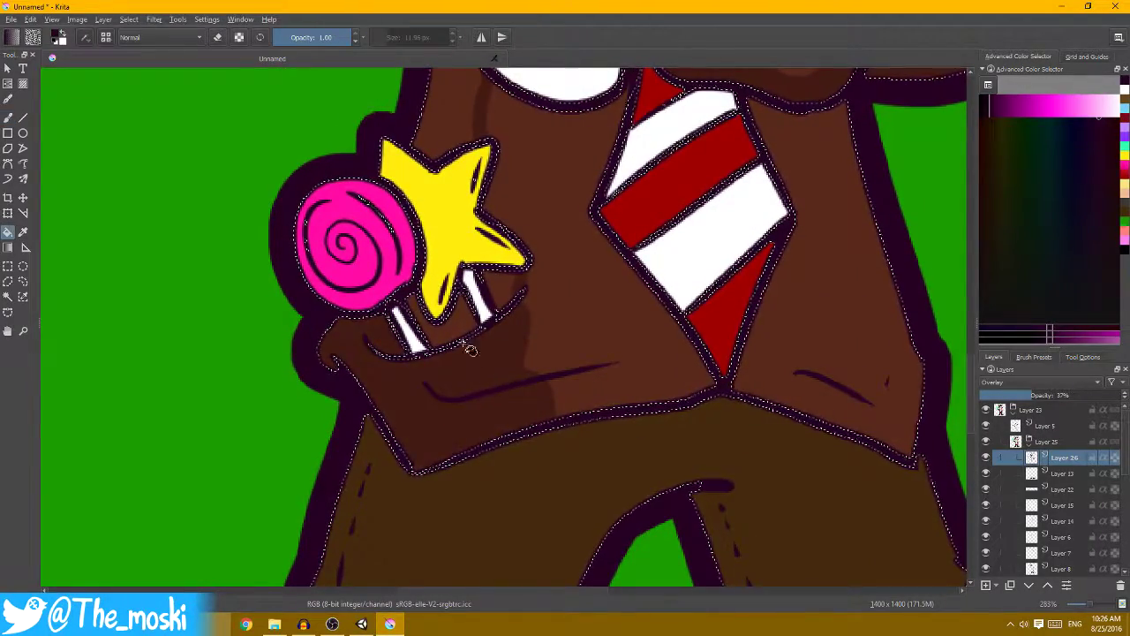
- Extend the brown crease shading across the jacket's lower front
key(b)
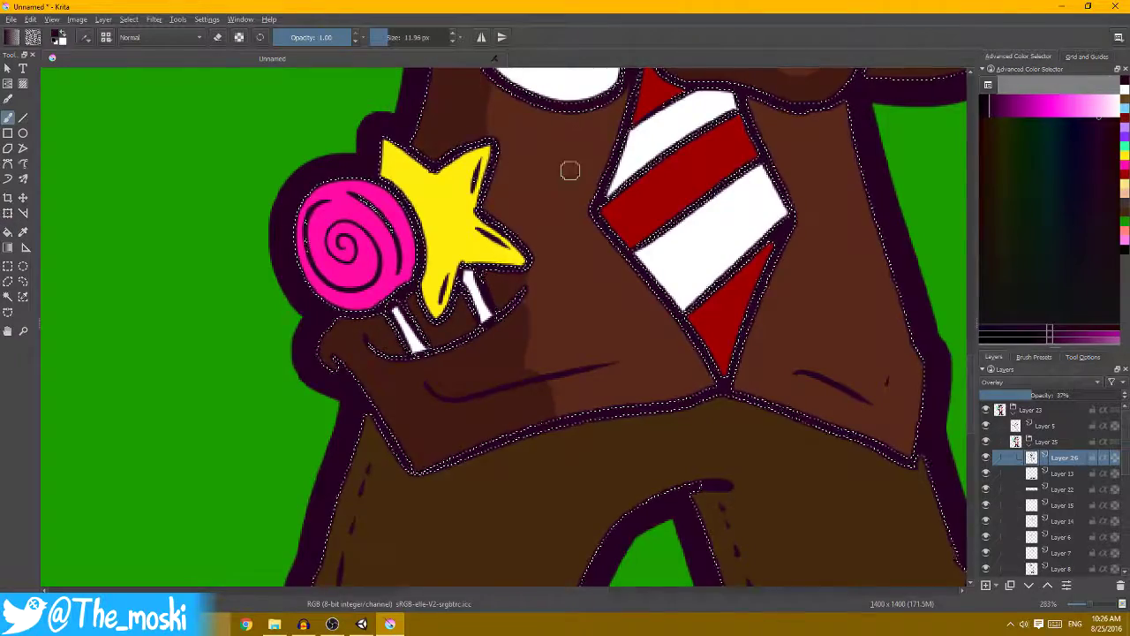
scroll(570, 171, down, 3)
scroll(522, 252, up, 1)
scroll(502, 250, up, 2)
scroll(501, 250, down, 2)
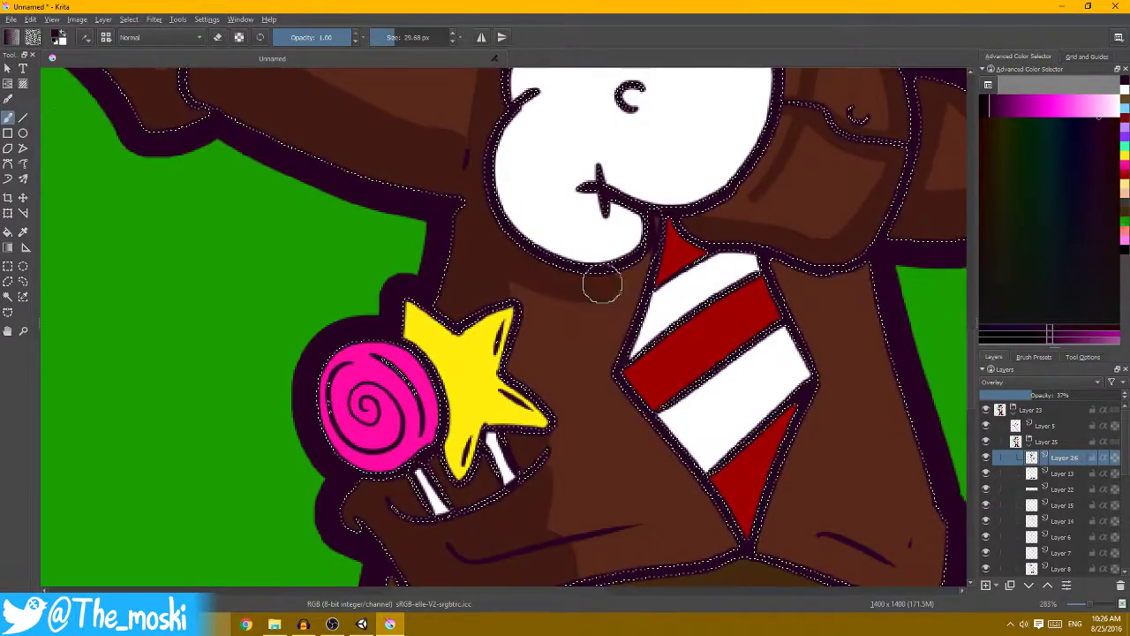
scroll(653, 240, up, 1)
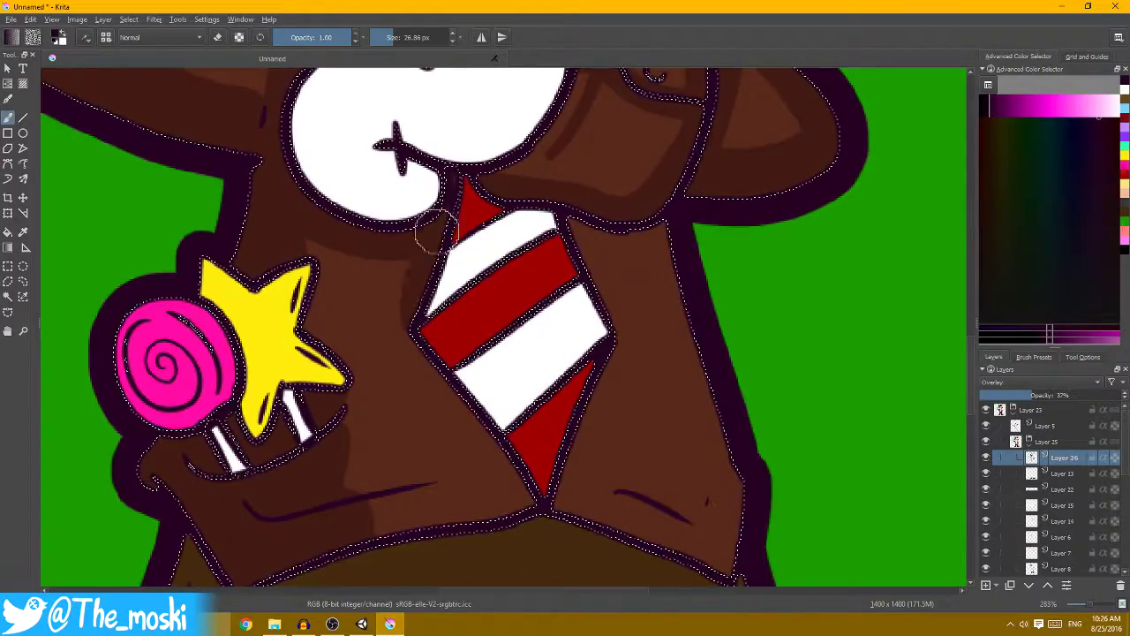
drag(429, 232, 407, 201)
scroll(660, 196, down, 2)
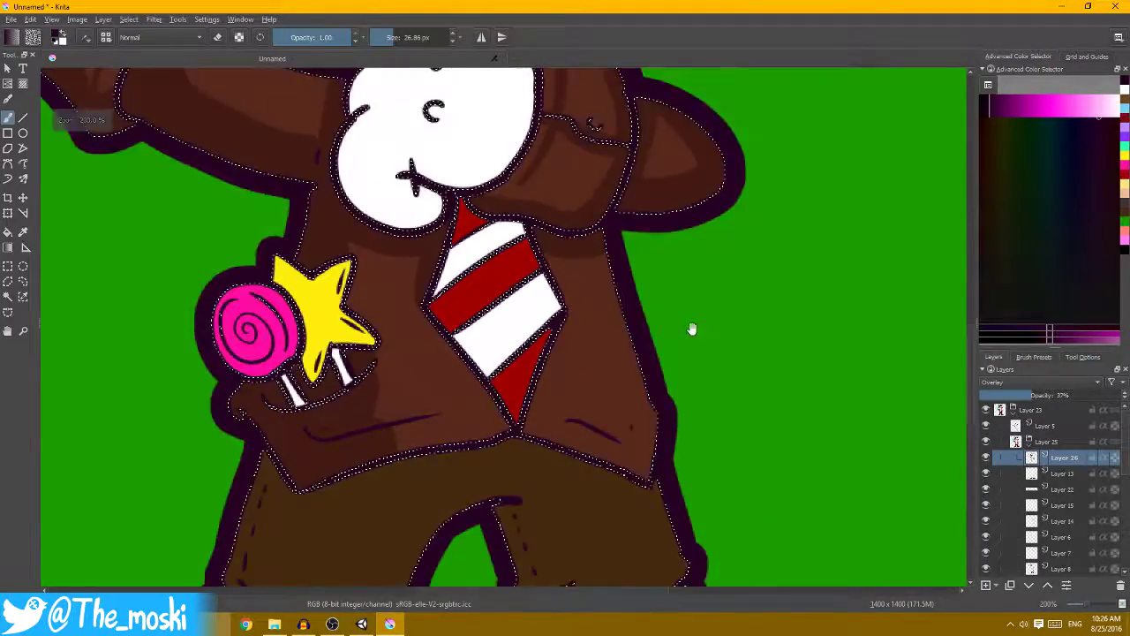
scroll(550, 340, up, 2)
drag(517, 354, 605, 392)
- Paint darker and lighter brown bands down the jacket's right edge
drag(618, 276, 623, 371)
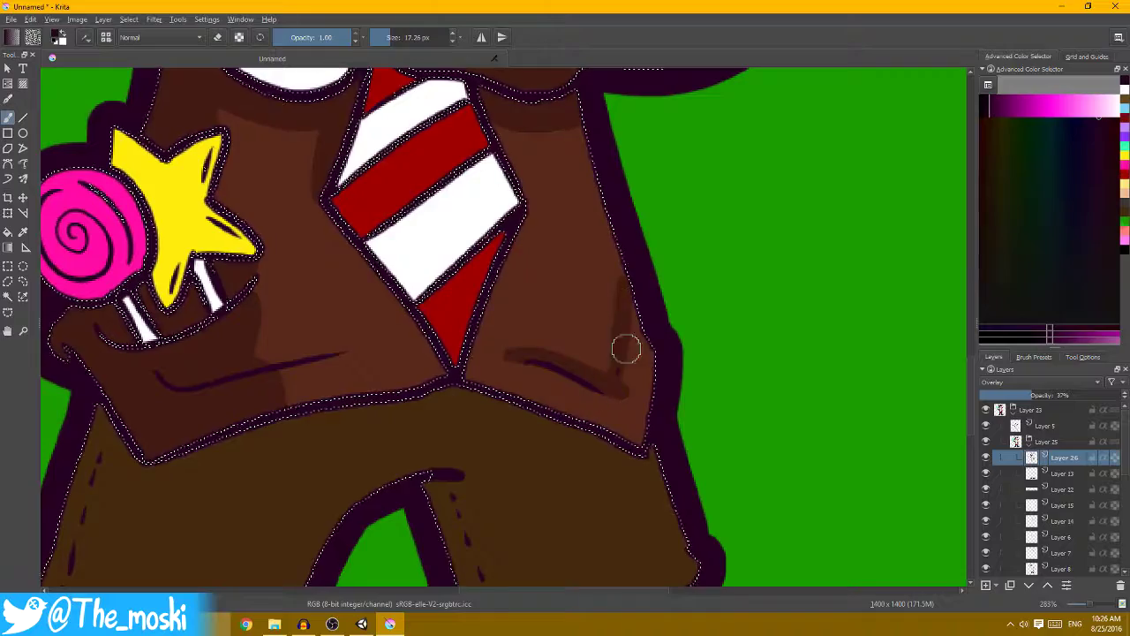
drag(628, 446, 651, 330)
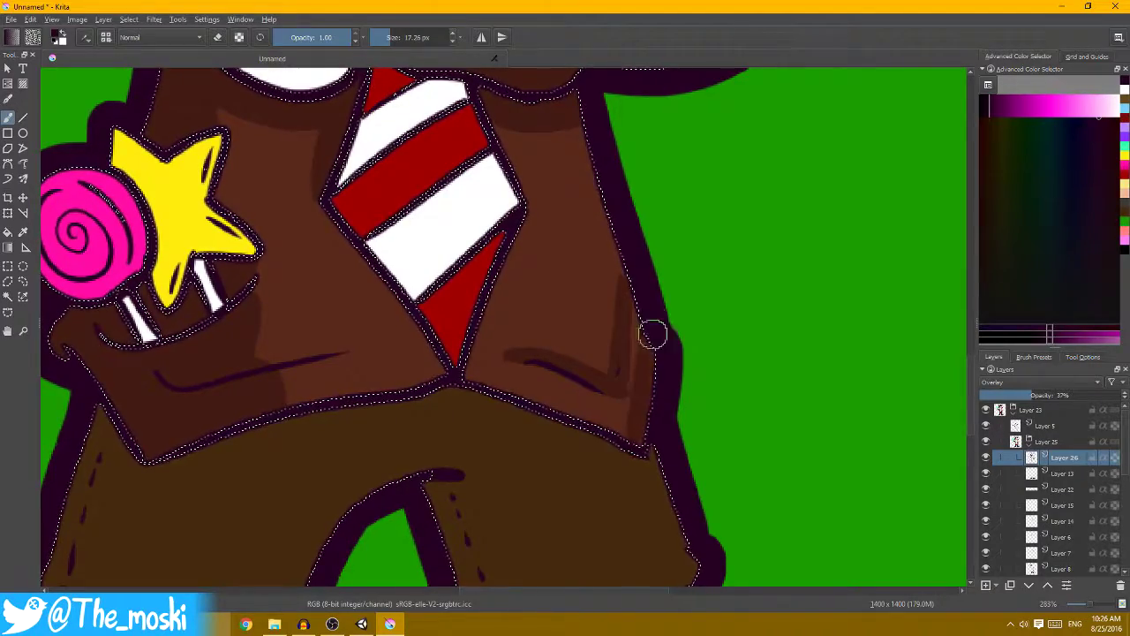
drag(624, 273, 630, 309)
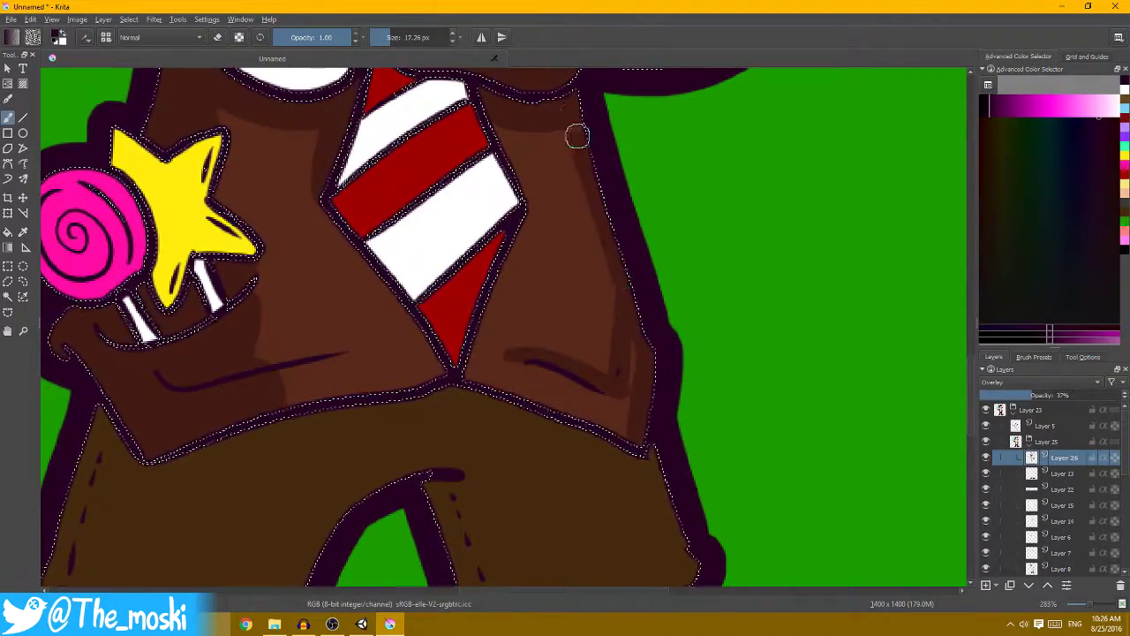
scroll(578, 133, down, 3)
scroll(530, 265, up, 1)
scroll(514, 279, up, 2)
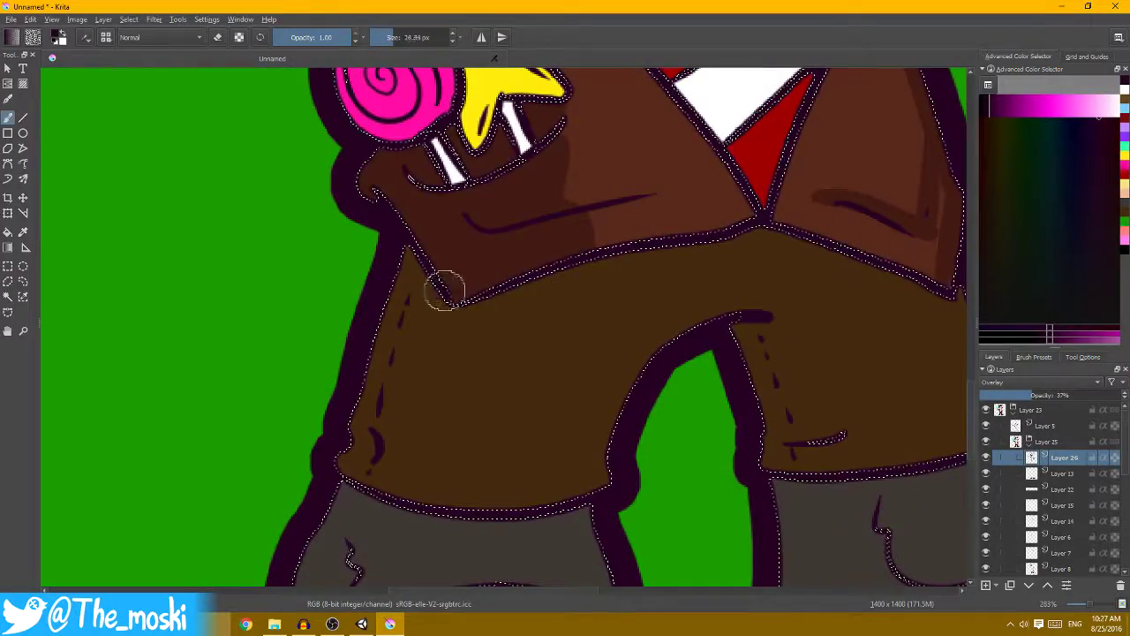
- Extend dark brown shading under the jacket hem beside its center point
scroll(472, 313, up, 1)
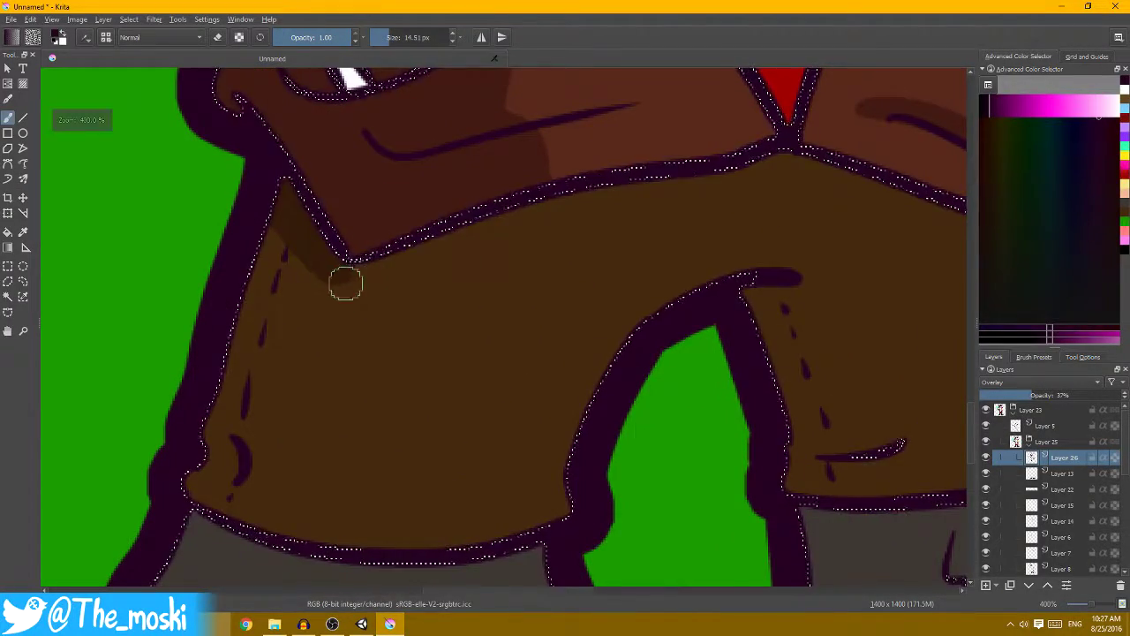
drag(530, 224, 702, 187)
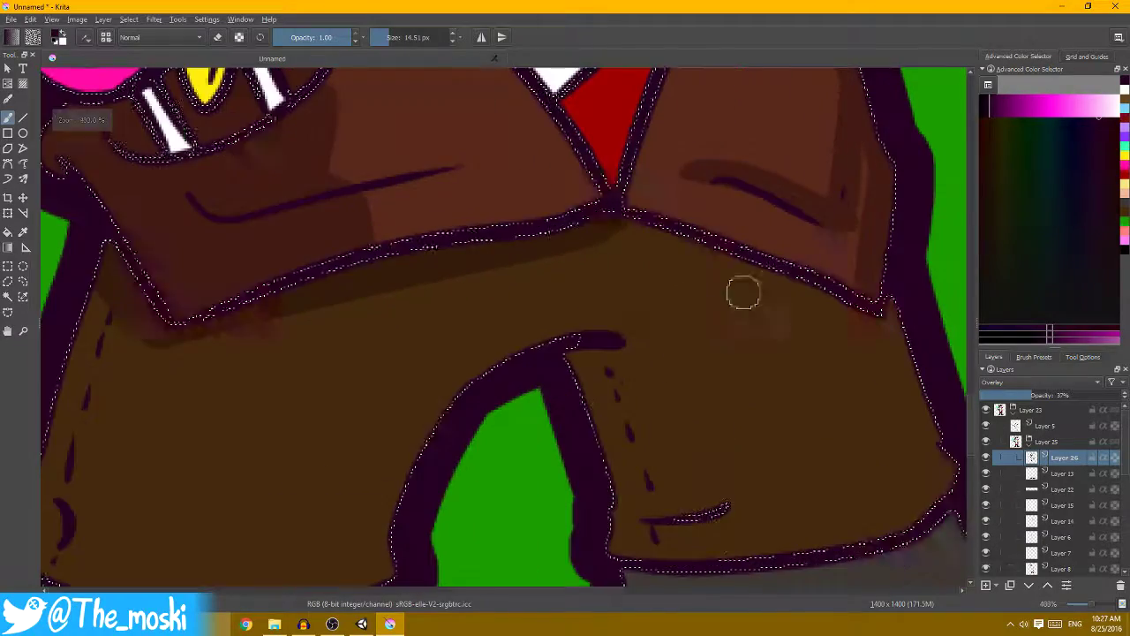
mouse_move(646, 232)
mouse_down()
mouse_move(855, 294)
mouse_move(807, 185)
mouse_up()
scroll(604, 349, up, 1)
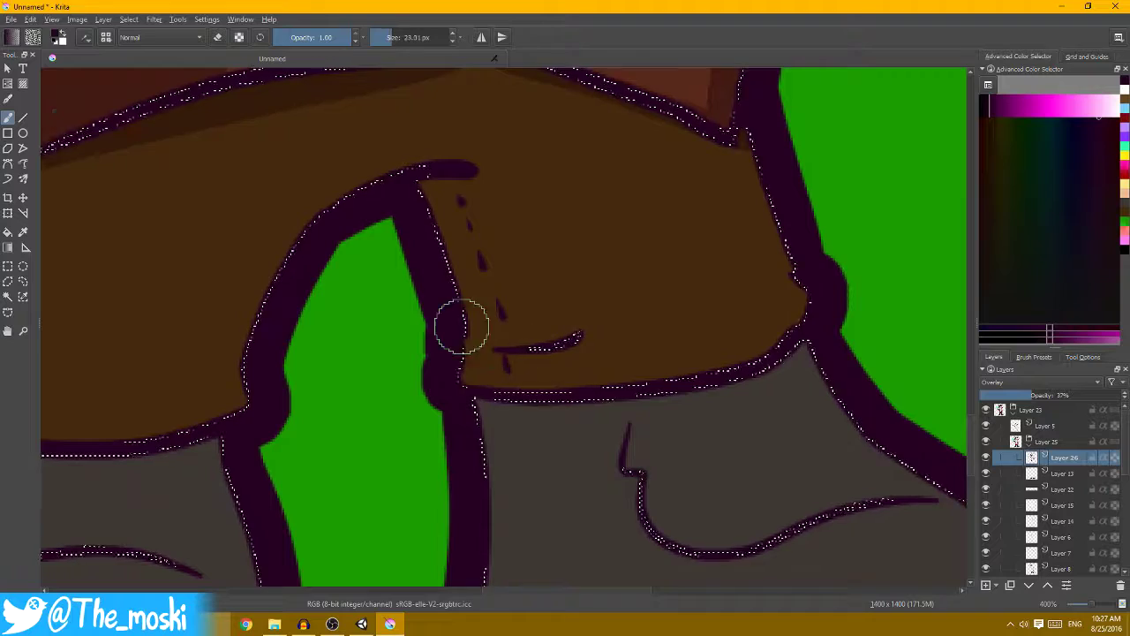
- Shade the pant leg along the dashed stitch marks, covering the outline bump
mouse_move(495, 337)
mouse_down()
mouse_move(707, 305)
mouse_move(505, 331)
mouse_up()
key(ctrl+z)
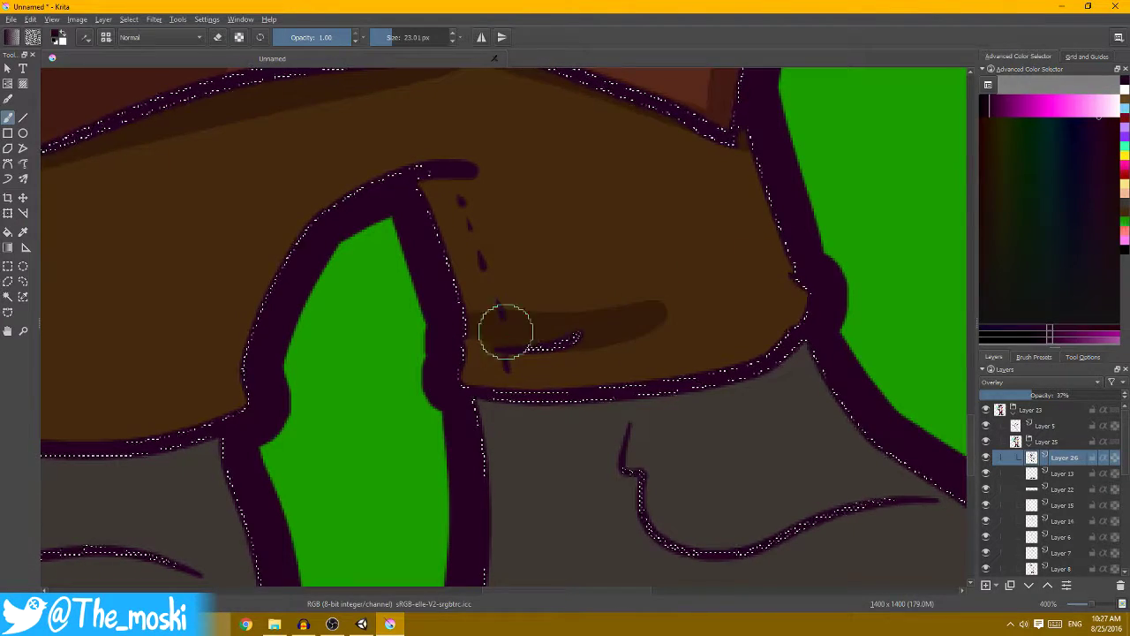
drag(474, 386, 510, 378)
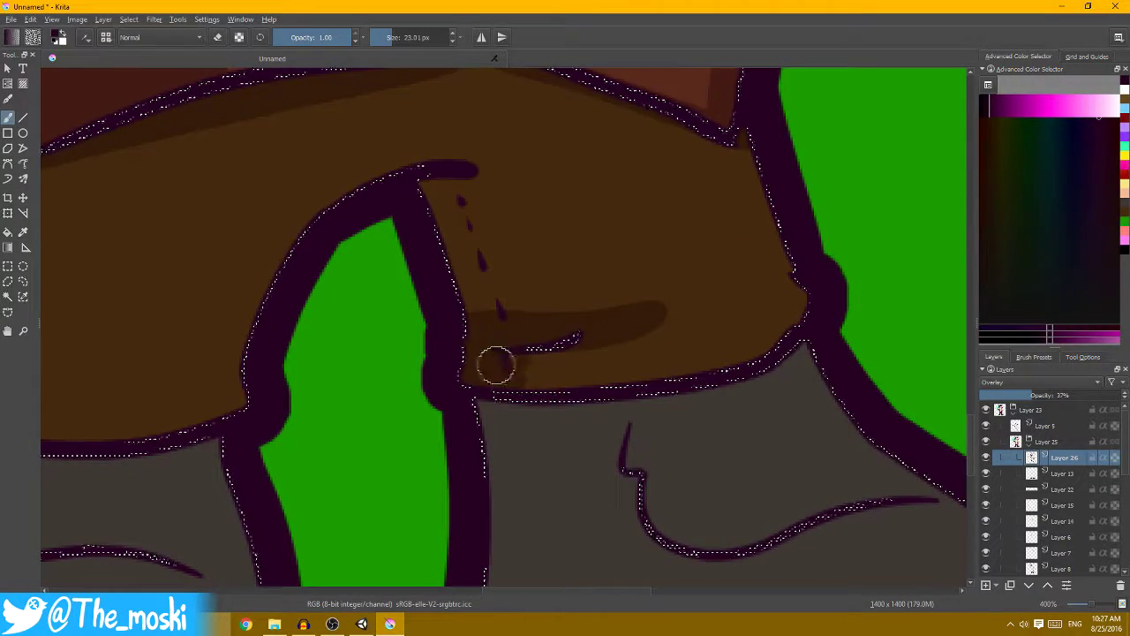
mouse_move(522, 333)
mouse_down()
mouse_move(469, 220)
mouse_move(480, 202)
mouse_up()
scroll(621, 328, down, 1)
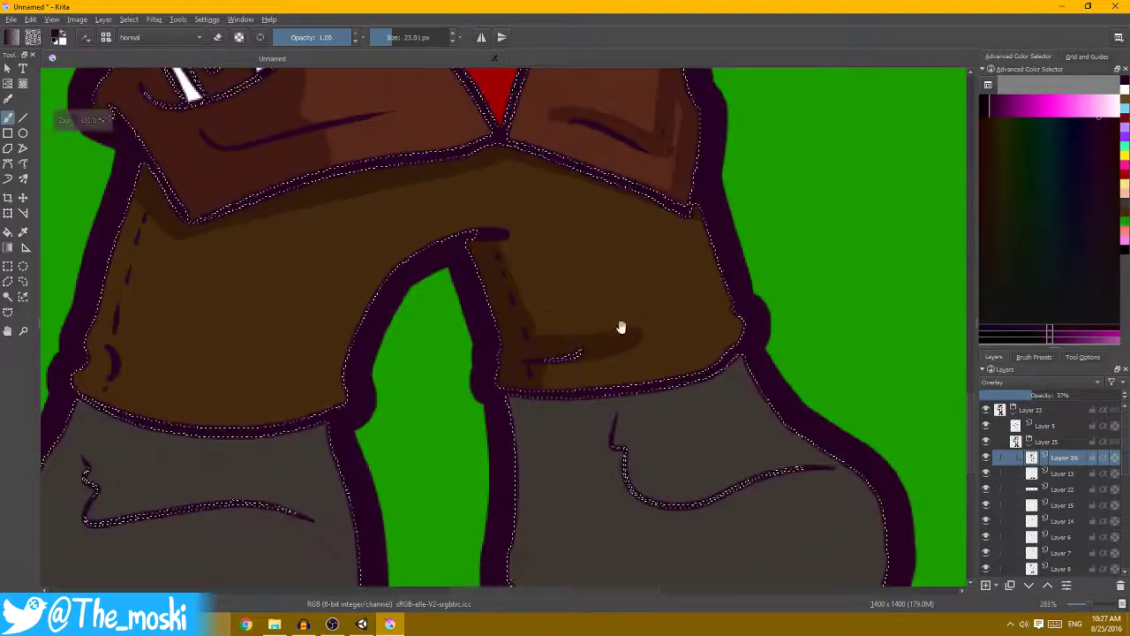
scroll(620, 328, up, 1)
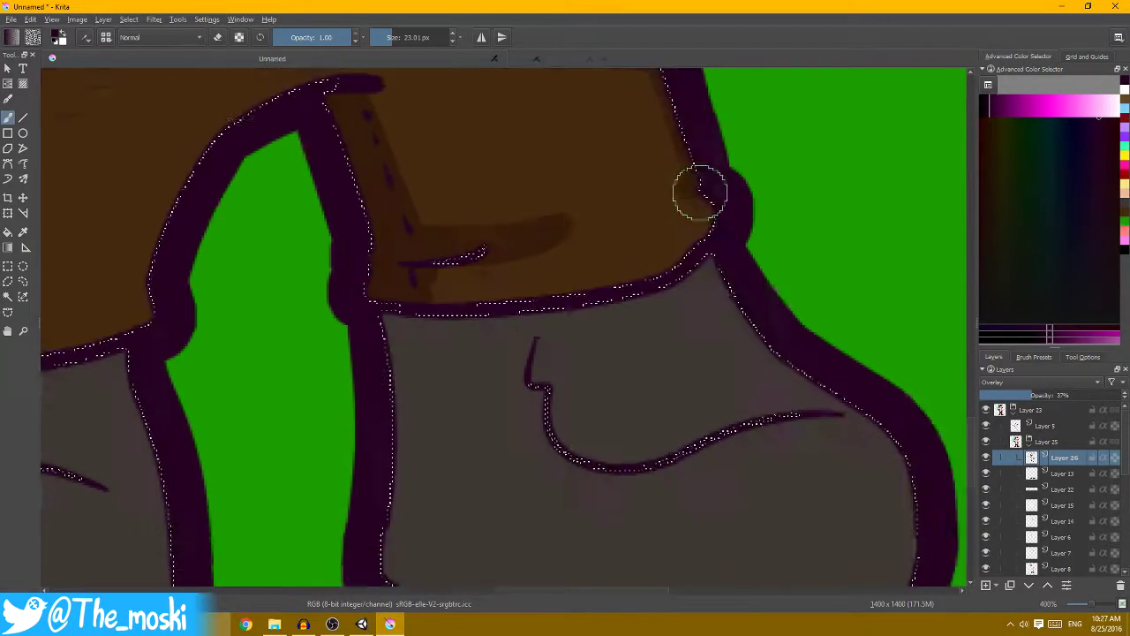
- Darken beside the pants outline and across the top of the grey boot
drag(671, 212, 691, 188)
scroll(690, 188, down, 1)
scroll(616, 286, up, 1)
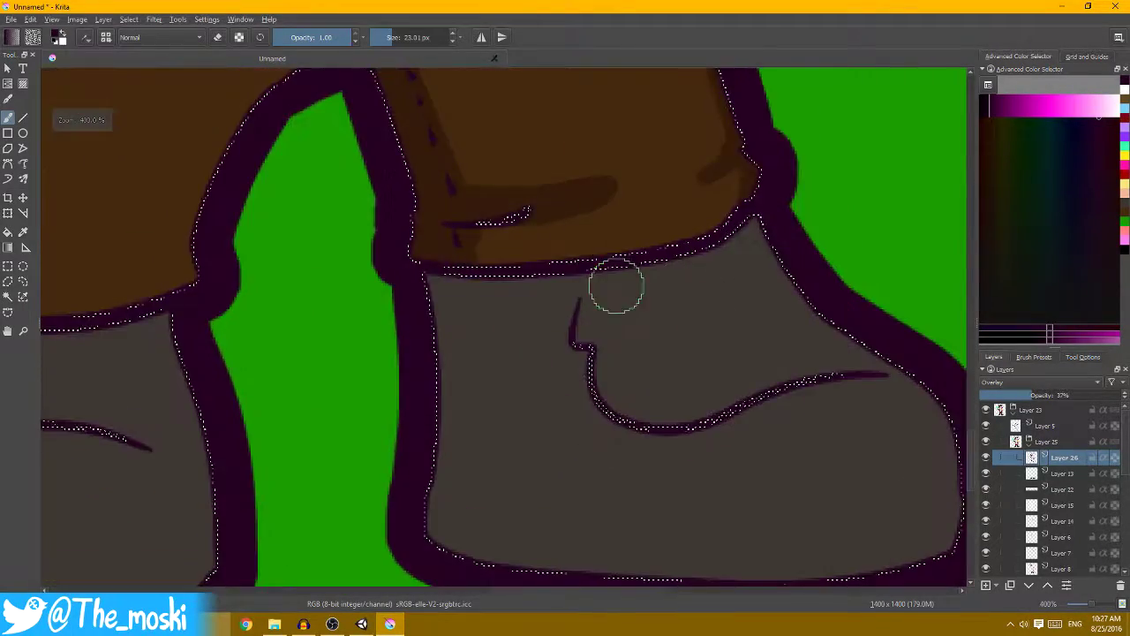
drag(441, 285, 630, 303)
- Shade the right boot's left side and bottom in darker grey
scroll(630, 303, down, 1)
scroll(550, 244, up, 1)
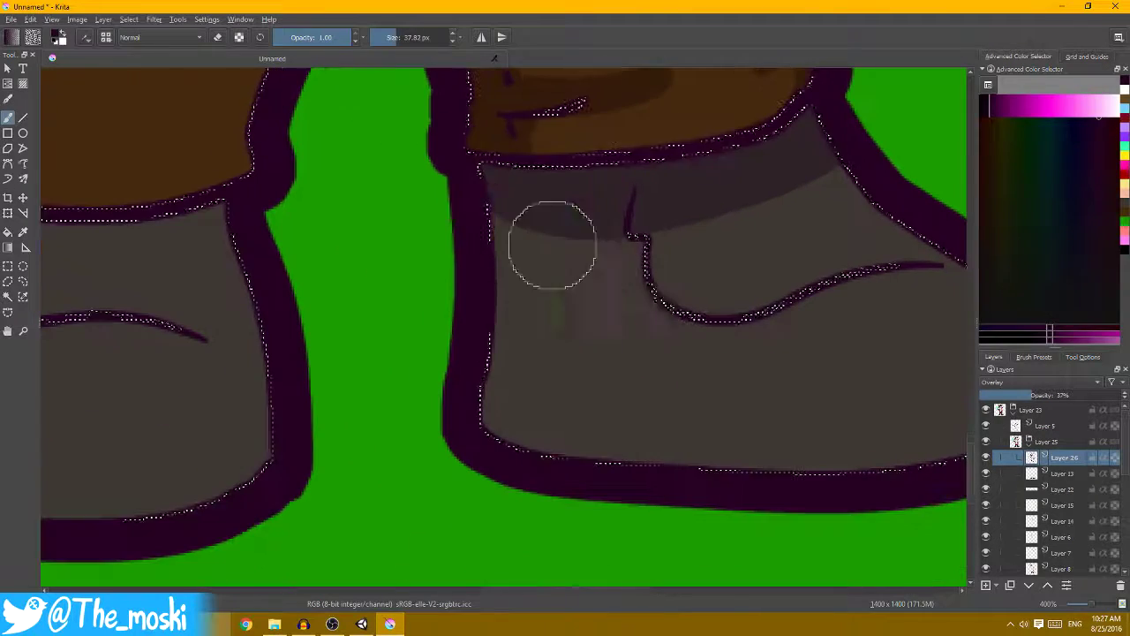
drag(551, 245, 492, 362)
mouse_move(540, 194)
mouse_down()
mouse_move(504, 469)
mouse_move(559, 277)
mouse_move(535, 399)
mouse_up()
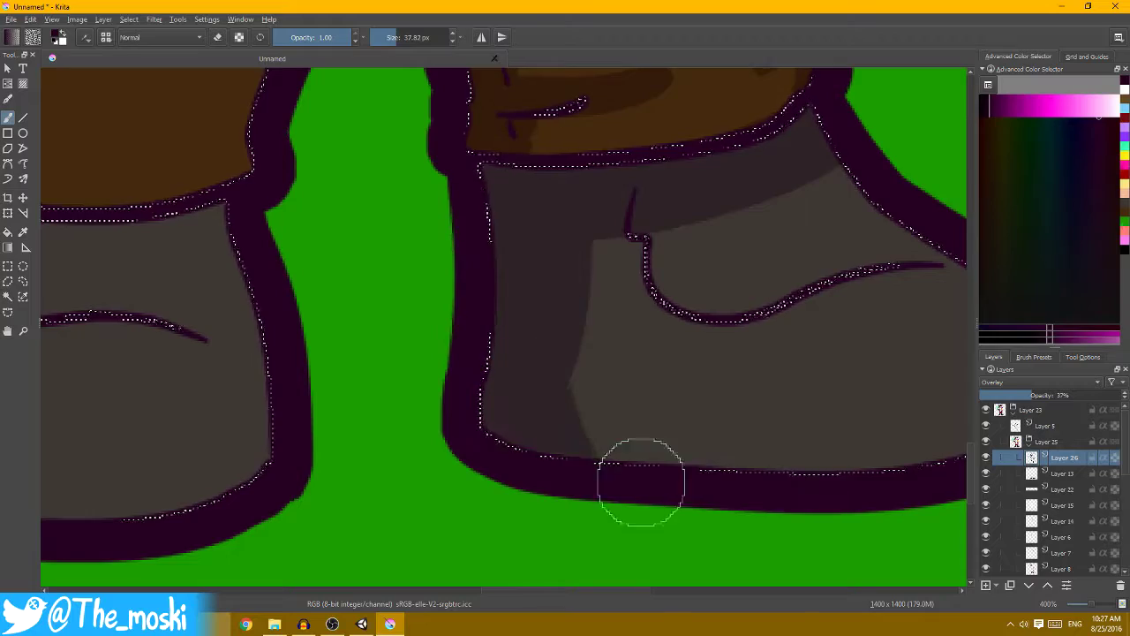
key(minus)
key(minus)
key(plus)
drag(421, 379, 779, 369)
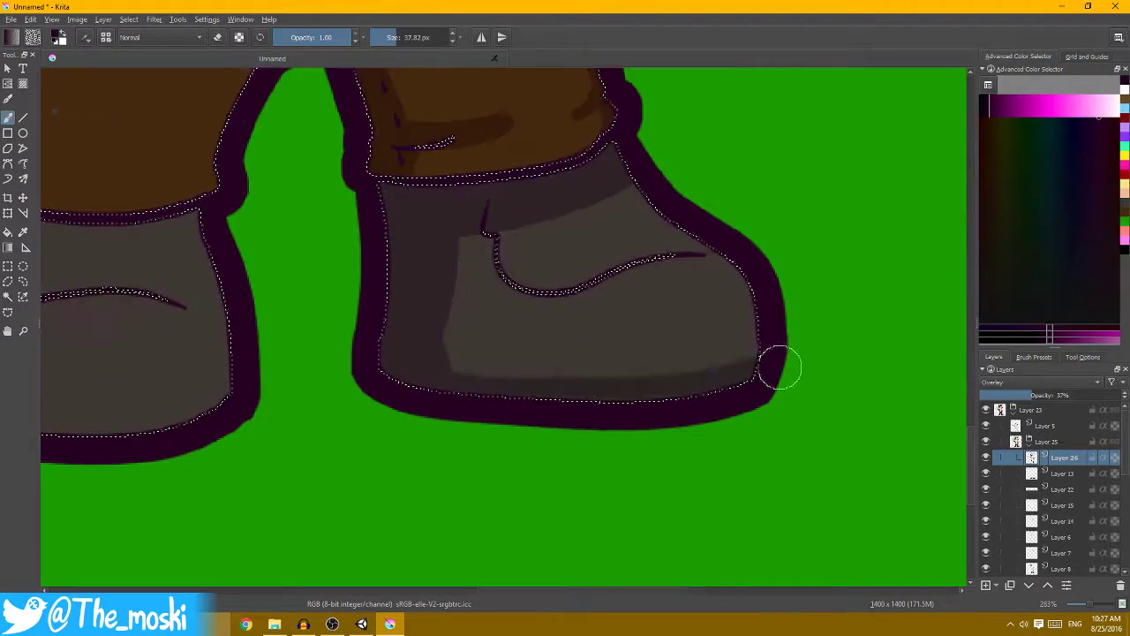
- Shade under the left boot's cuff and the pant bottom just above it
key(minus)
key(minus)
key(plus)
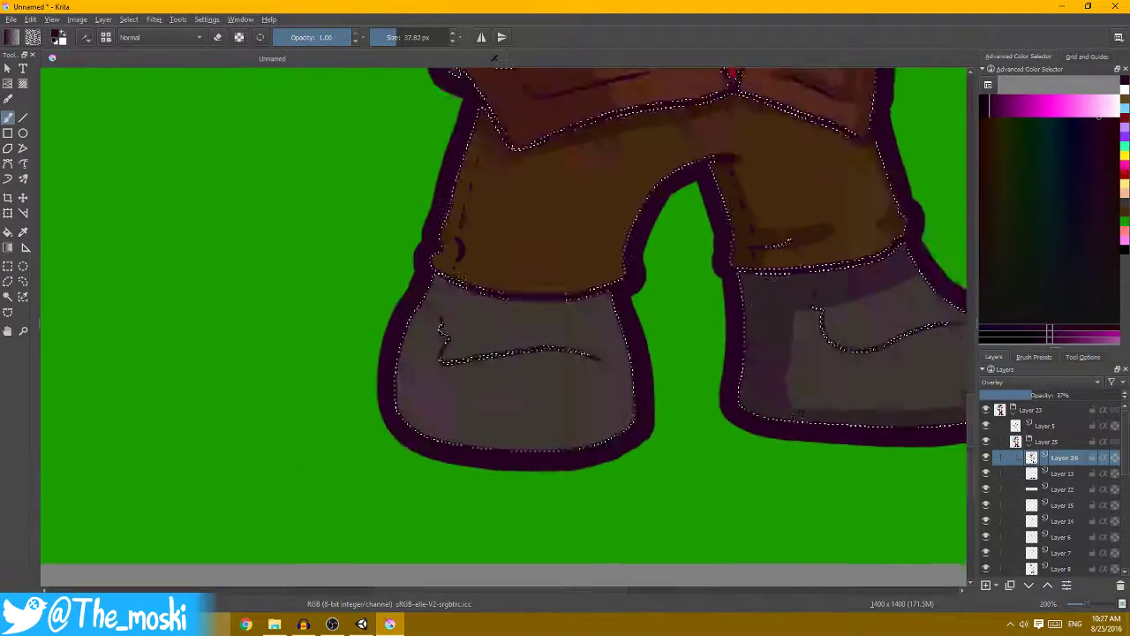
key(plus)
drag(676, 292, 389, 284)
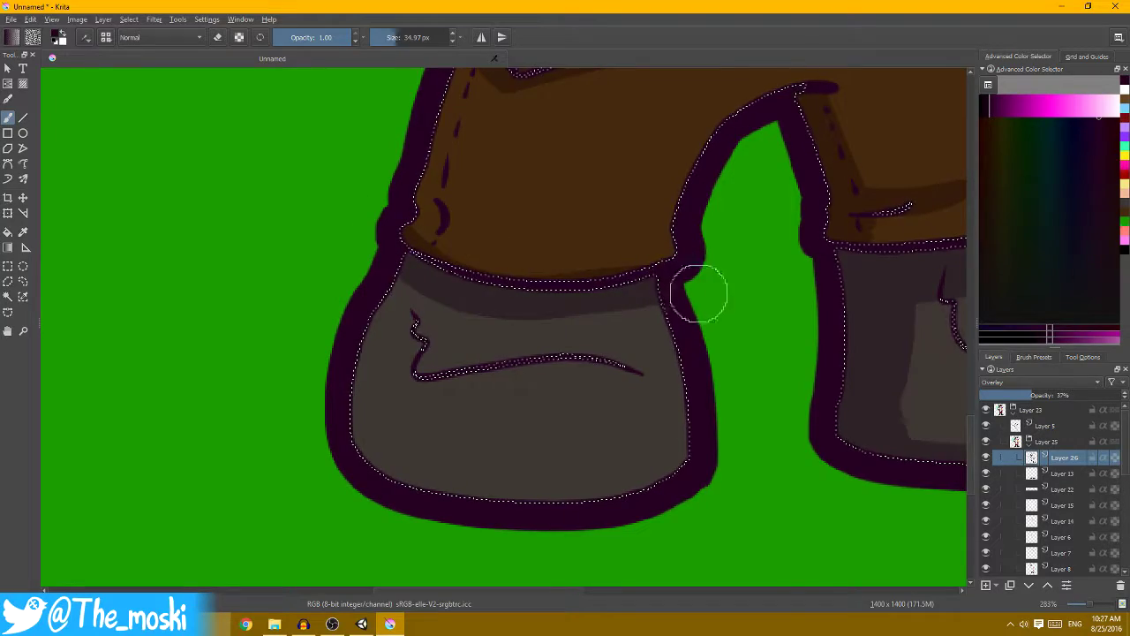
drag(619, 288, 557, 298)
mouse_move(557, 244)
mouse_down()
mouse_move(595, 212)
mouse_move(603, 252)
mouse_up()
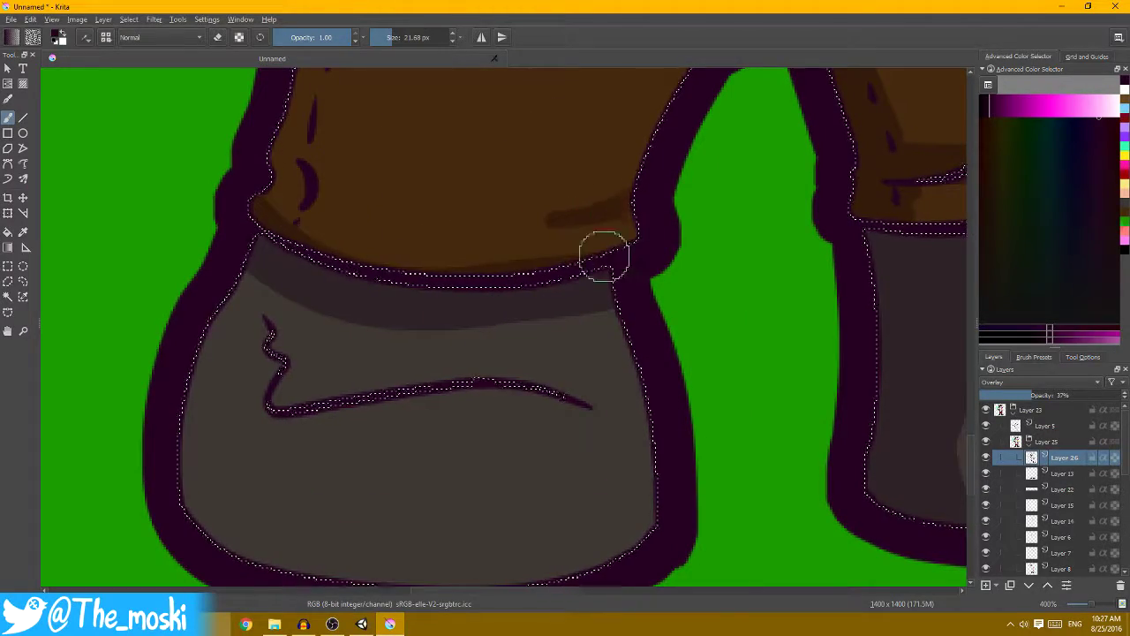
- Darken the inner edge of the left pant leg, then make the brush smaller
key(plus)
key(minus)
key(minus)
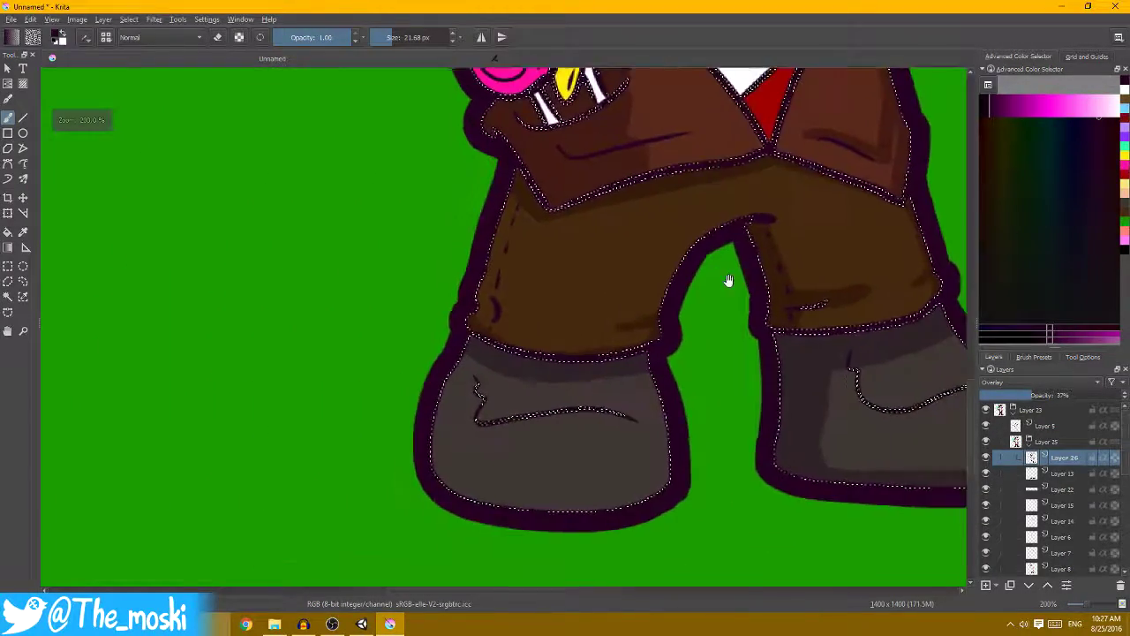
key(plus)
key(plus)
key(minus)
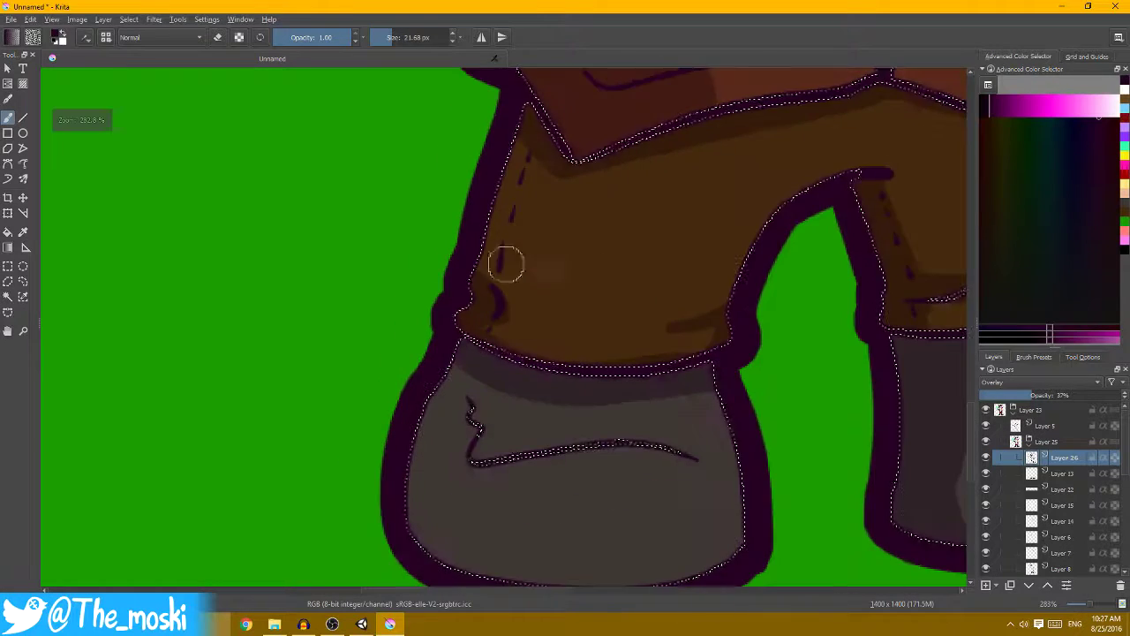
key(plus)
drag(557, 111, 488, 345)
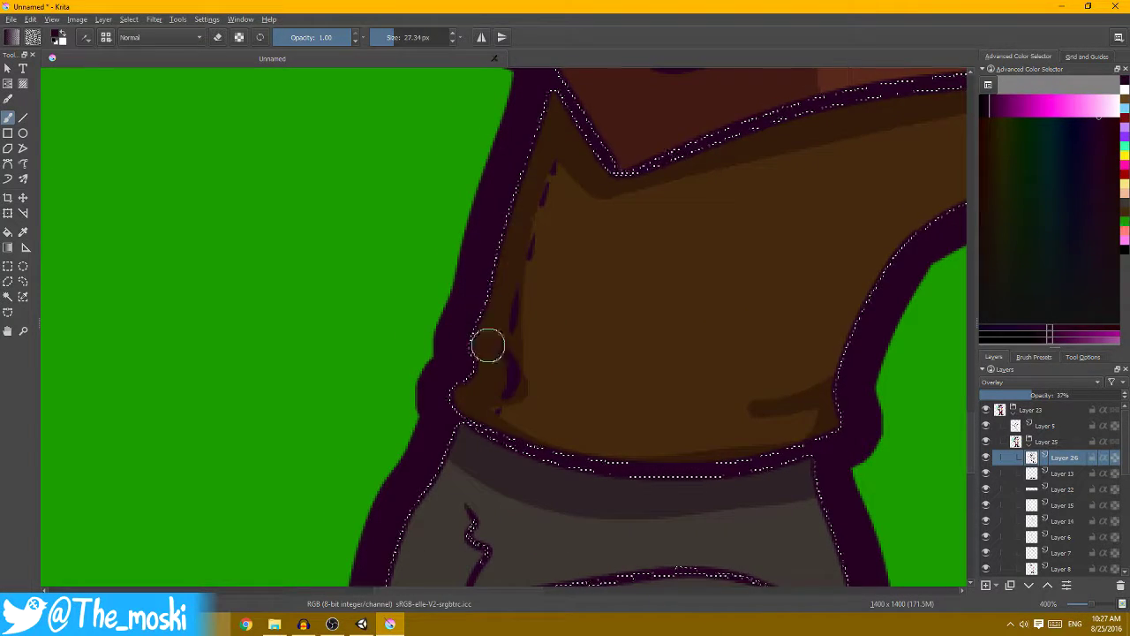
key(bracketleft)
key(bracketleft)
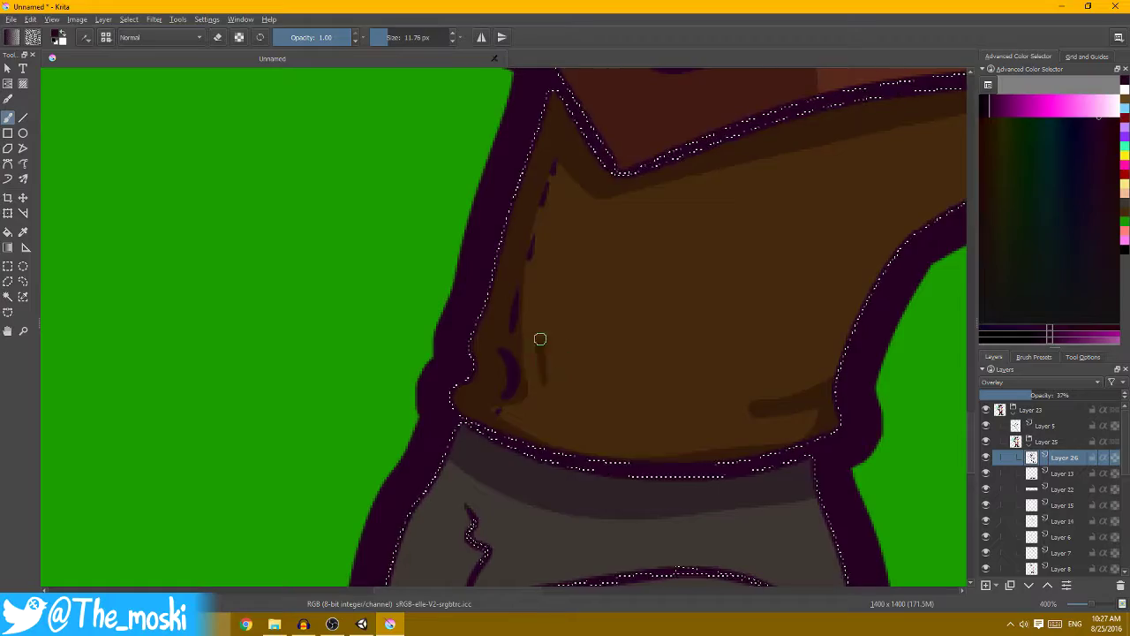
scroll(570, 210, down, 2)
scroll(631, 316, up, 1)
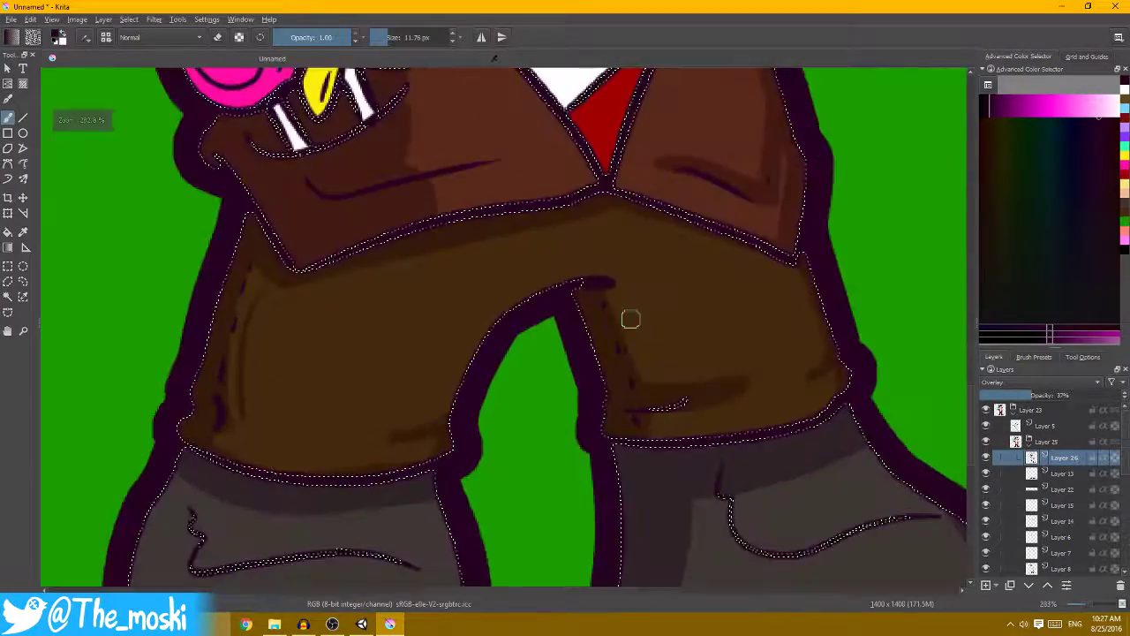
scroll(653, 369, down, 2)
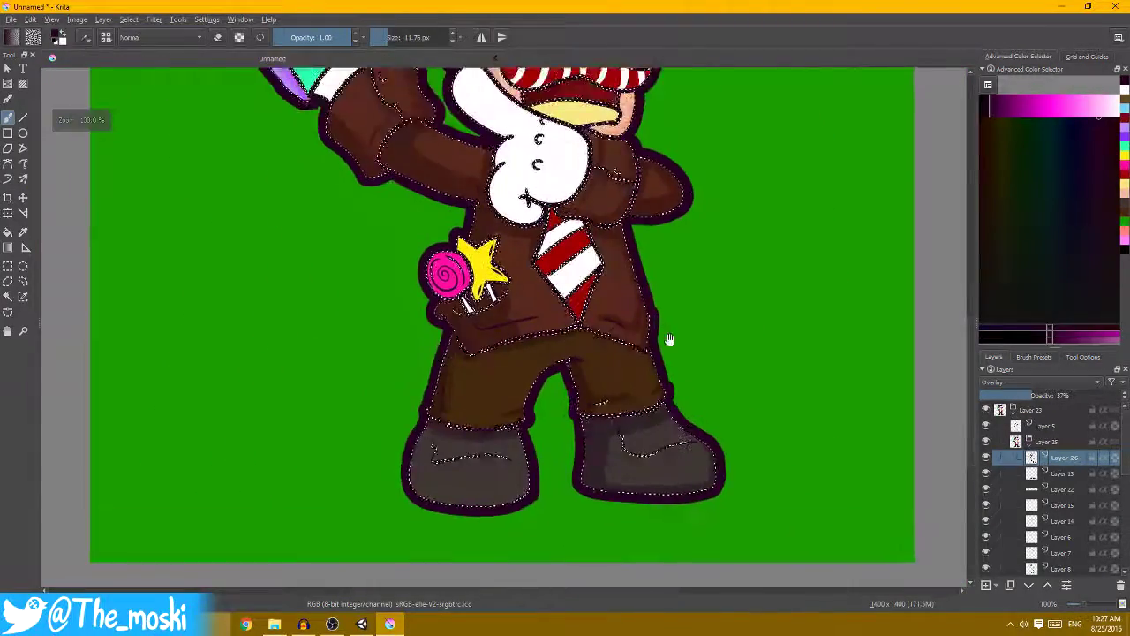
- Enlarge the brush to shade the lower left boot, then review the whole character
scroll(561, 305, up, 2)
key(bracketright)
key(bracketright)
key(bracketright)
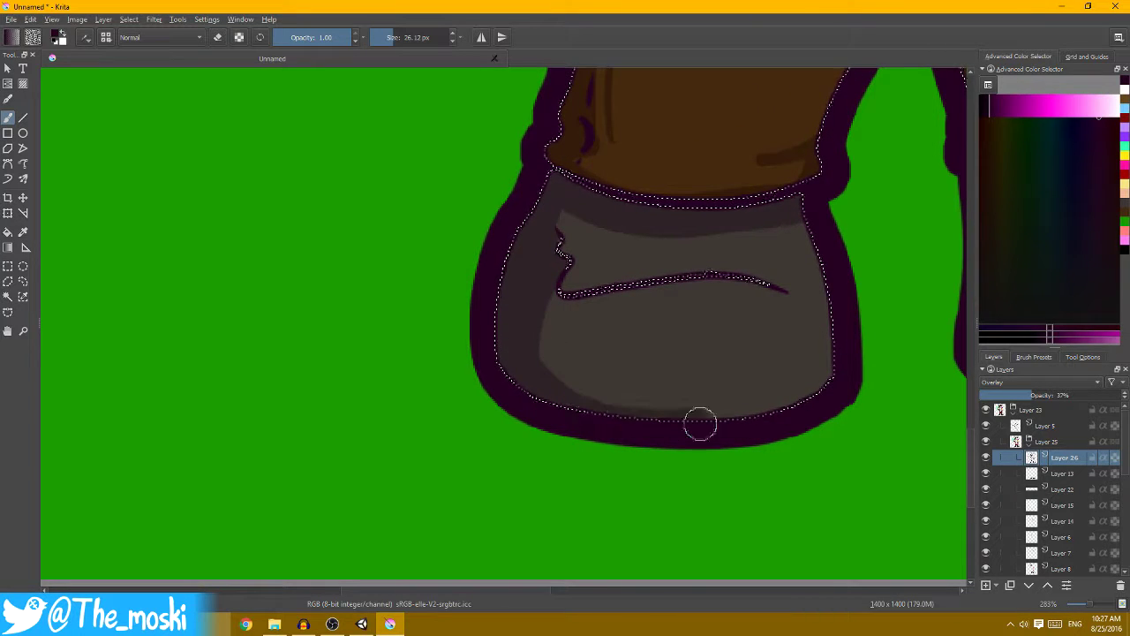
scroll(856, 353, down, 5)
drag(737, 340, 618, 341)
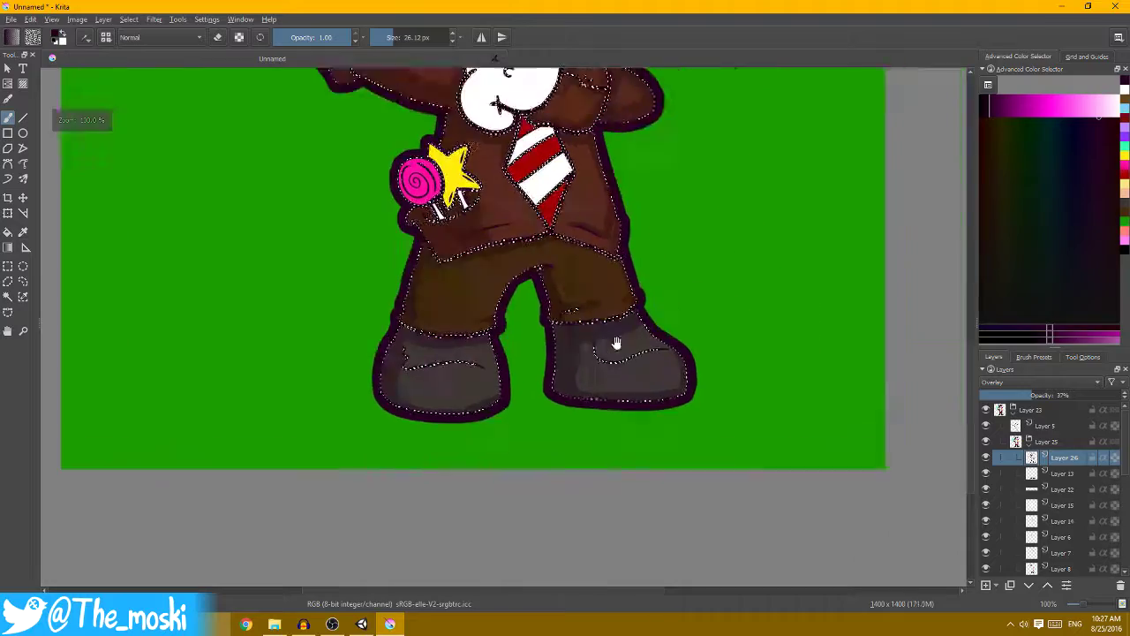
scroll(686, 291, up, 2)
scroll(684, 363, up, 2)
scroll(685, 363, down, 2)
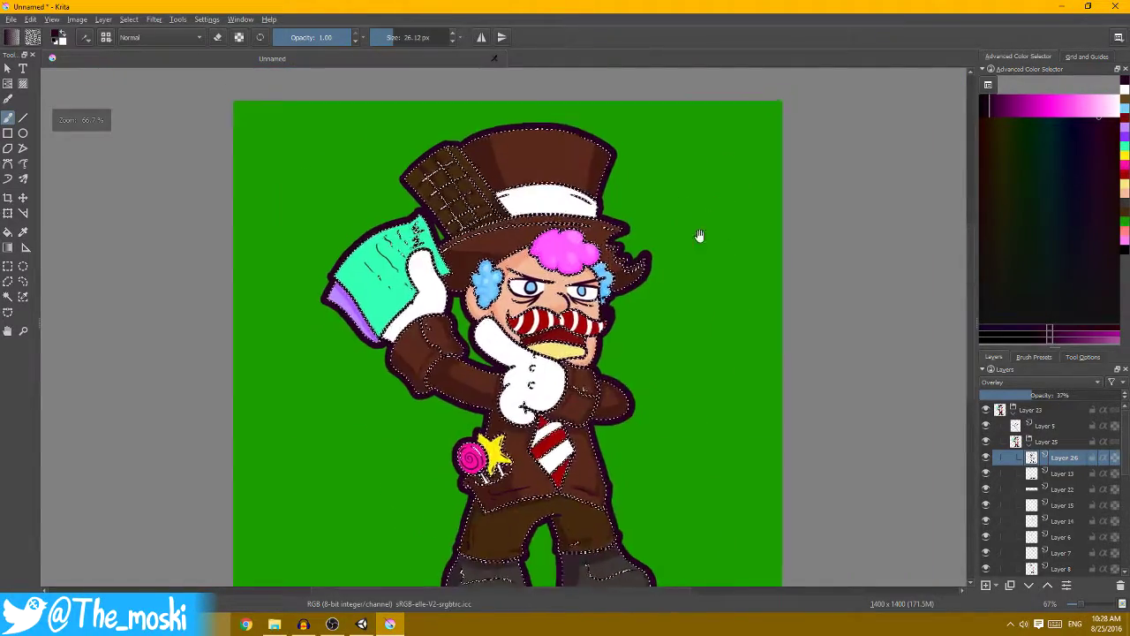
scroll(698, 234, up, 2)
scroll(724, 261, up, 1)
drag(741, 290, 750, 233)
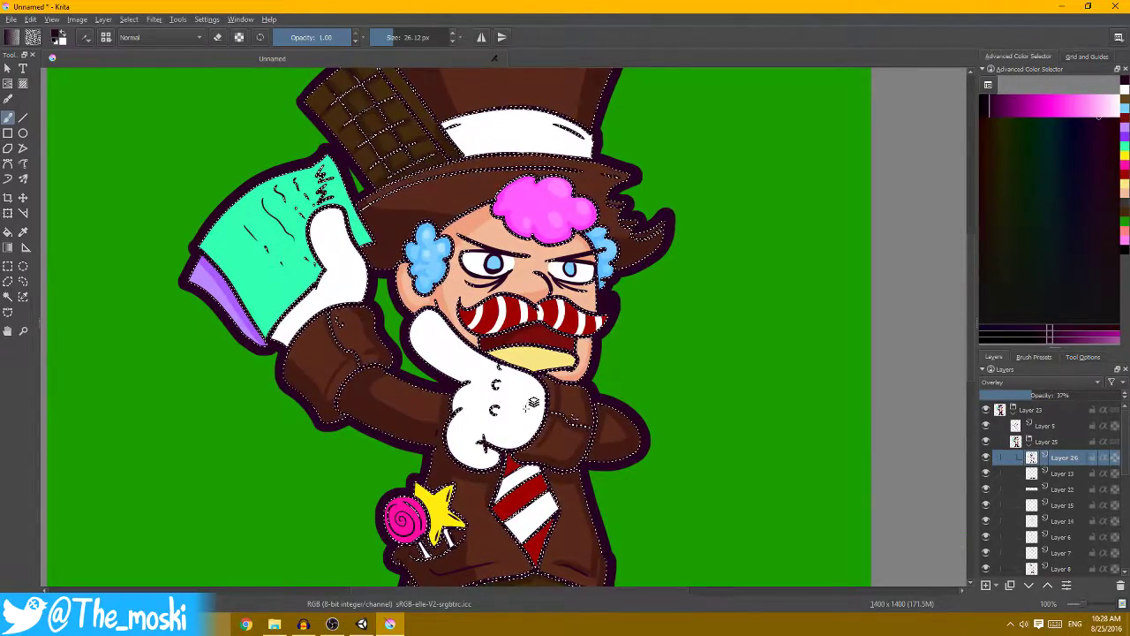
- On Layer 15, paint a grey shadow over the cravat's X mark
click(1063, 505)
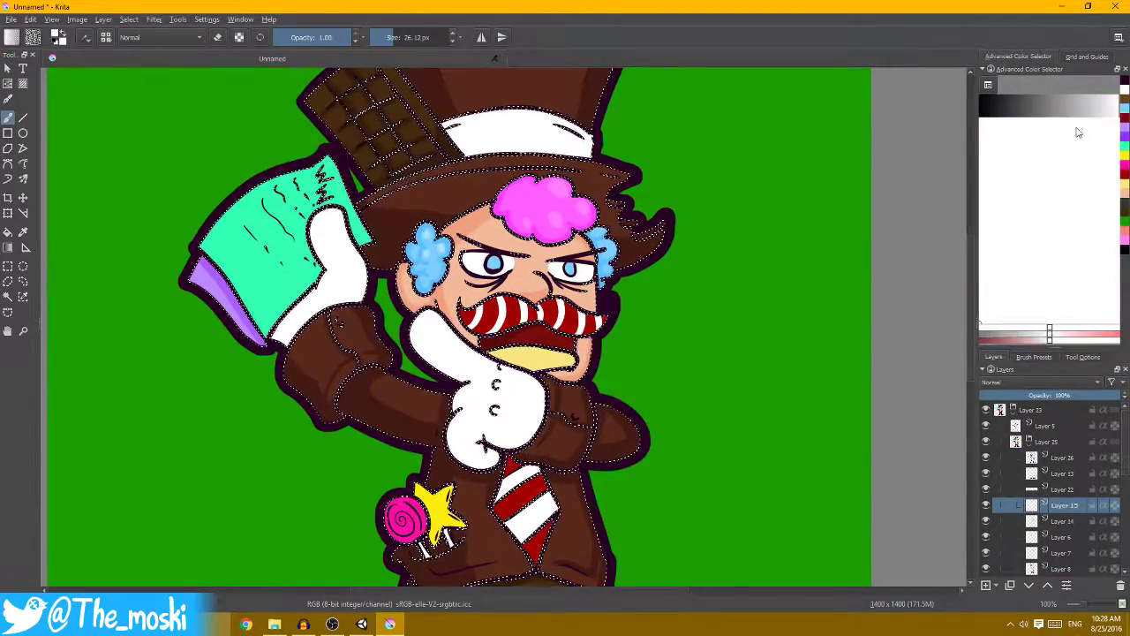
click(1064, 255)
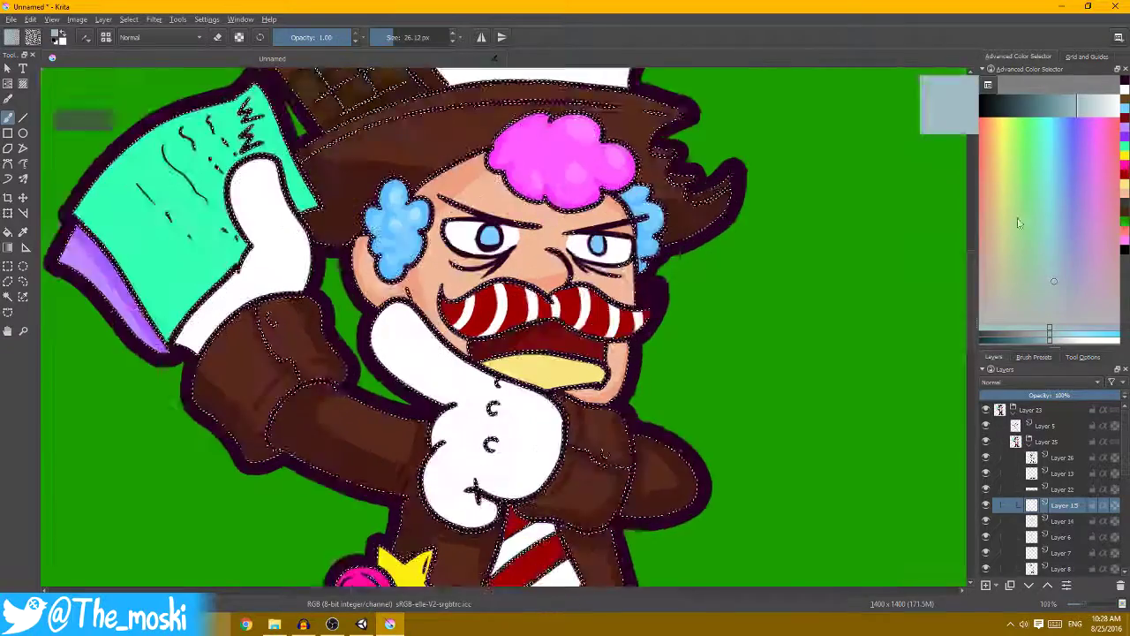
scroll(724, 391, up, 3)
scroll(724, 391, up, 1)
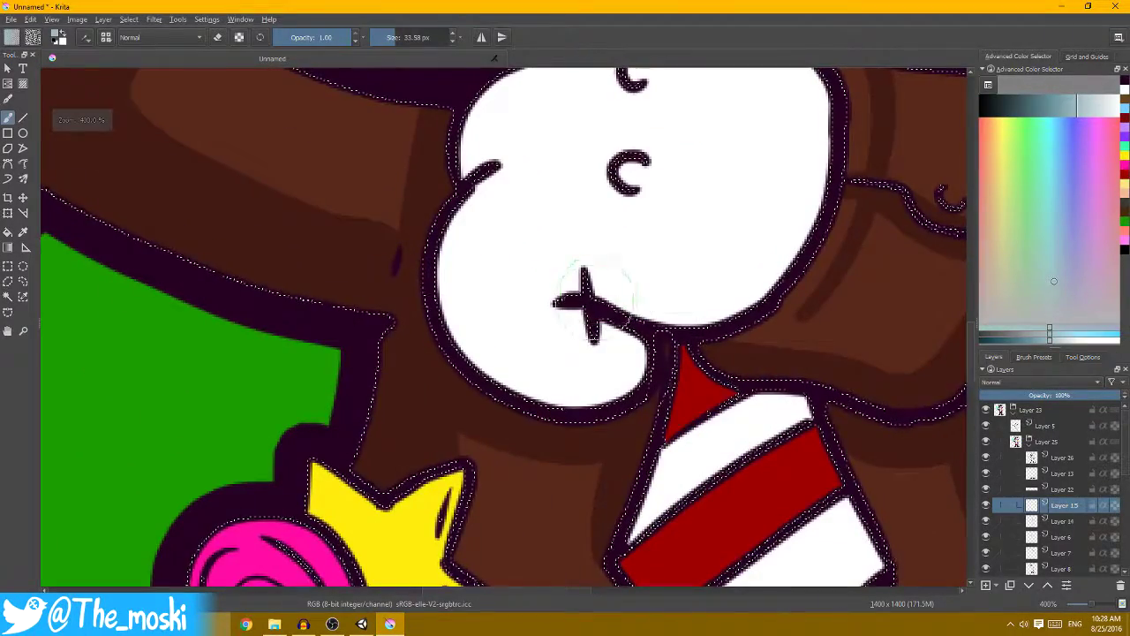
drag(582, 298, 578, 320)
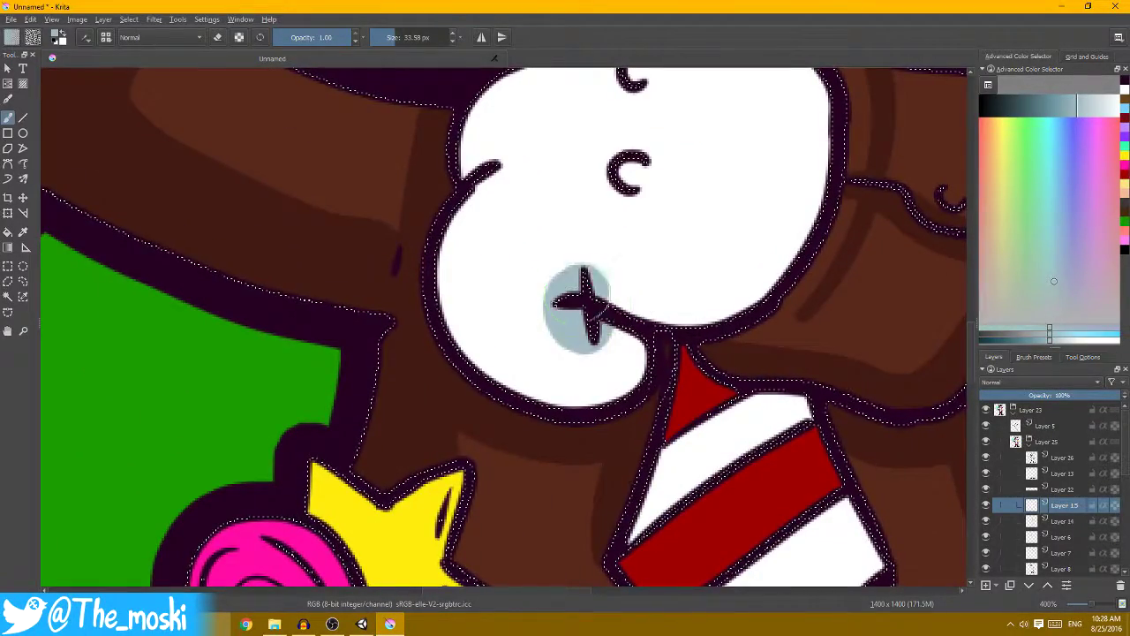
- Shade the cravat's lower curve in light lilac, undoing one stray stroke
click(1085, 280)
scroll(500, 326, up, 1)
click(617, 284)
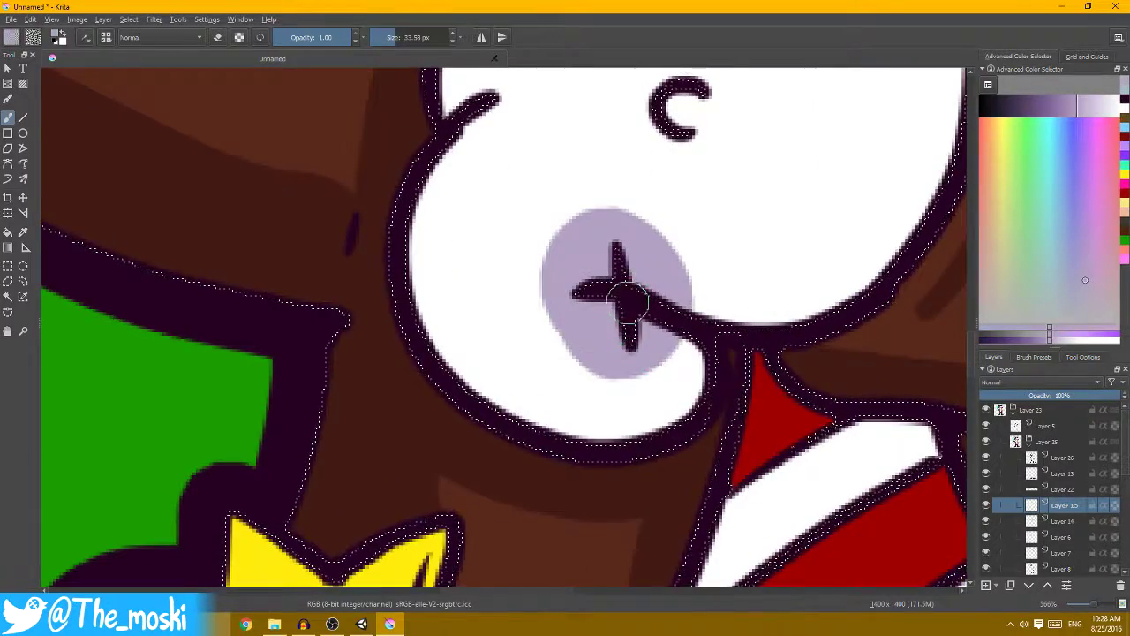
drag(635, 354, 658, 406)
key(ctrl+z)
key(ctrl+z)
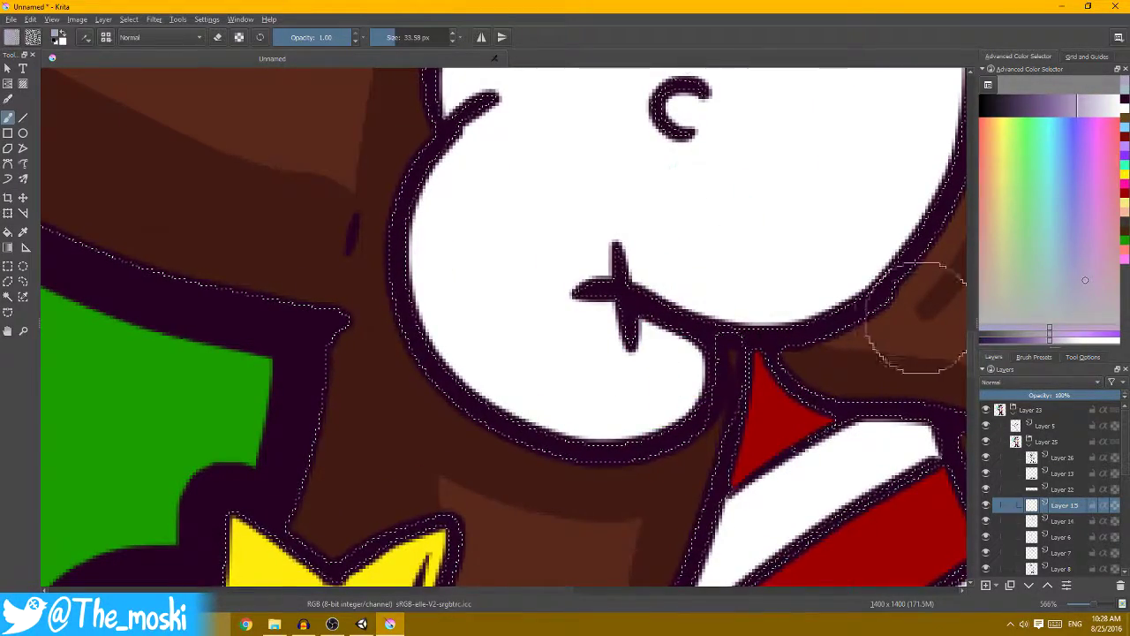
mouse_move(618, 309)
mouse_down()
mouse_move(680, 283)
mouse_move(702, 393)
mouse_up()
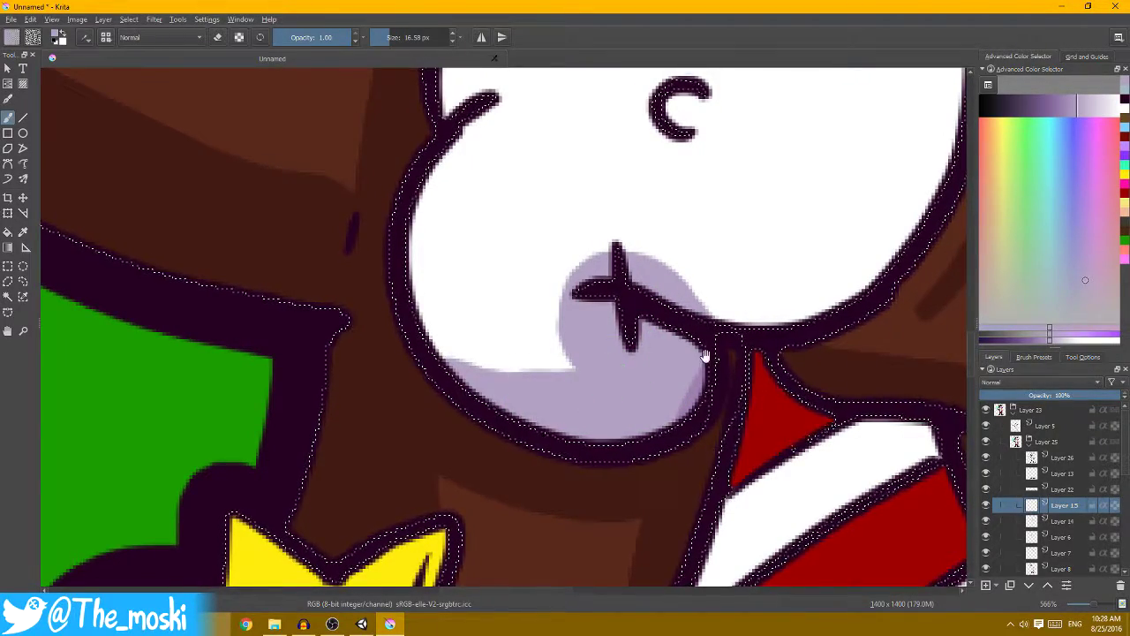
drag(706, 356, 570, 283)
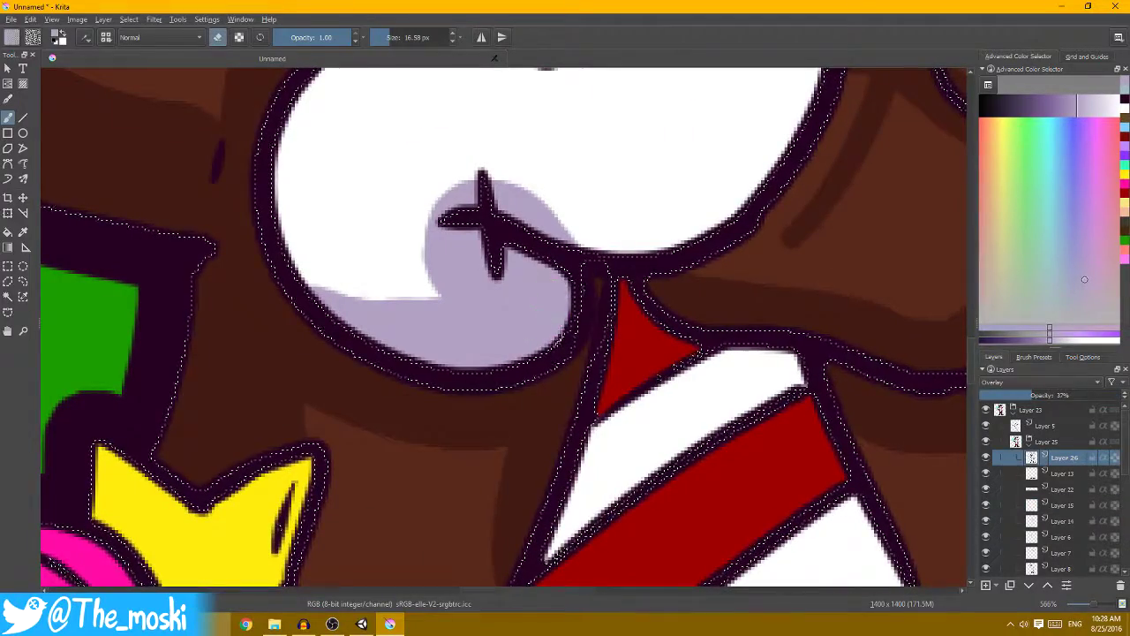
- On Layer 15, brush lilac along the cravat's bottom and right edges
click(528, 303)
scroll(528, 303, down, 1)
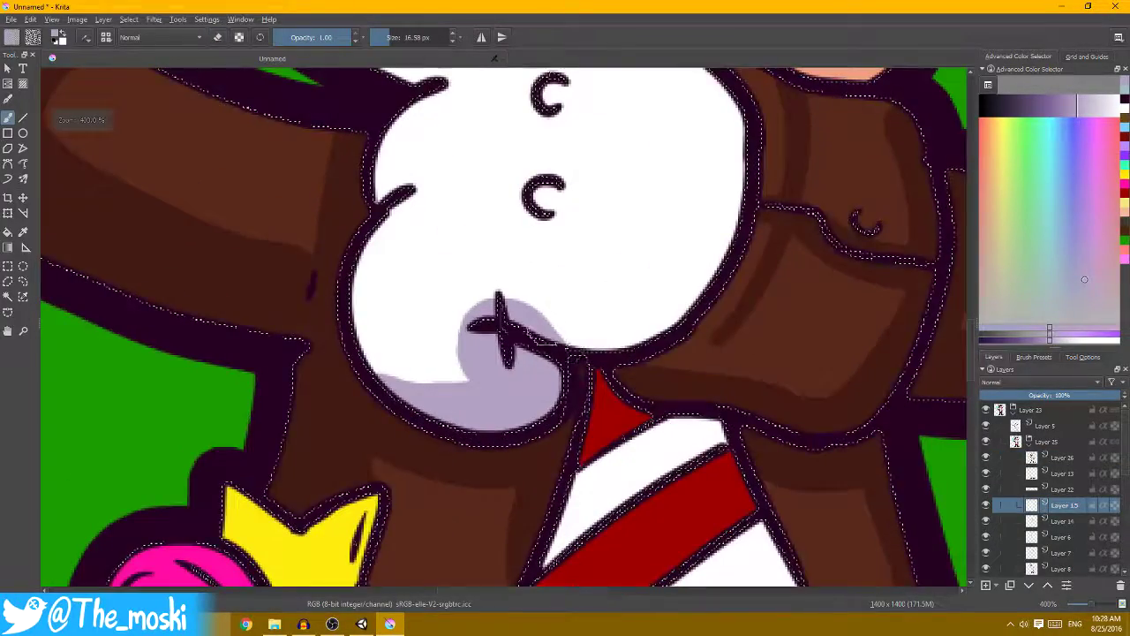
drag(526, 317, 603, 304)
drag(698, 281, 702, 237)
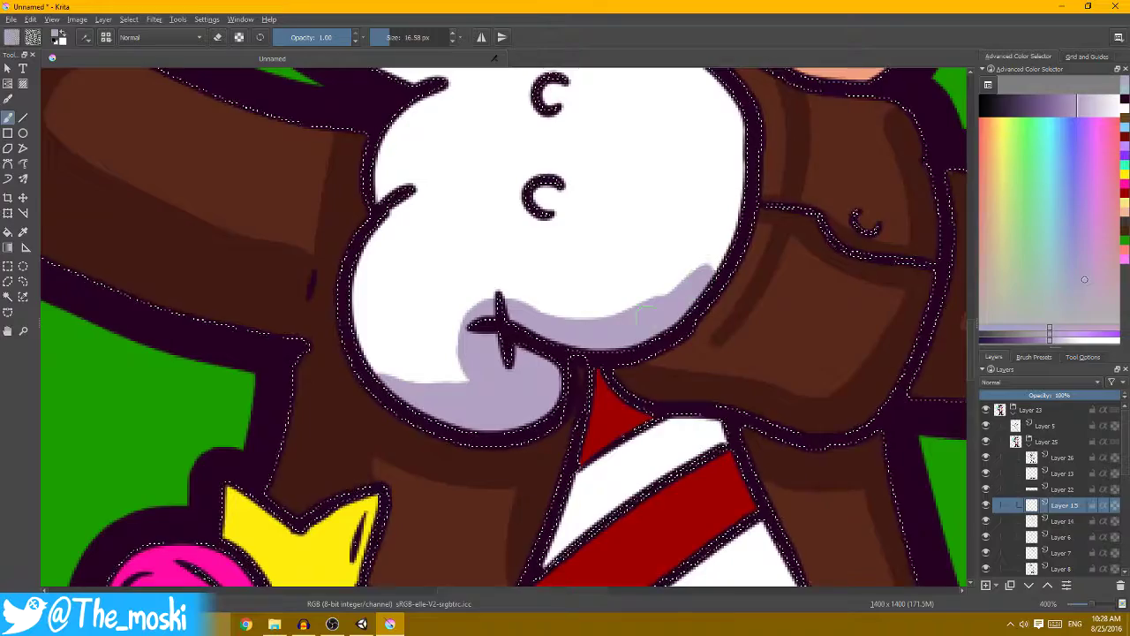
- Dab lilac shadows beneath the lower, middle and top ruffle marks
scroll(548, 264, down, 1)
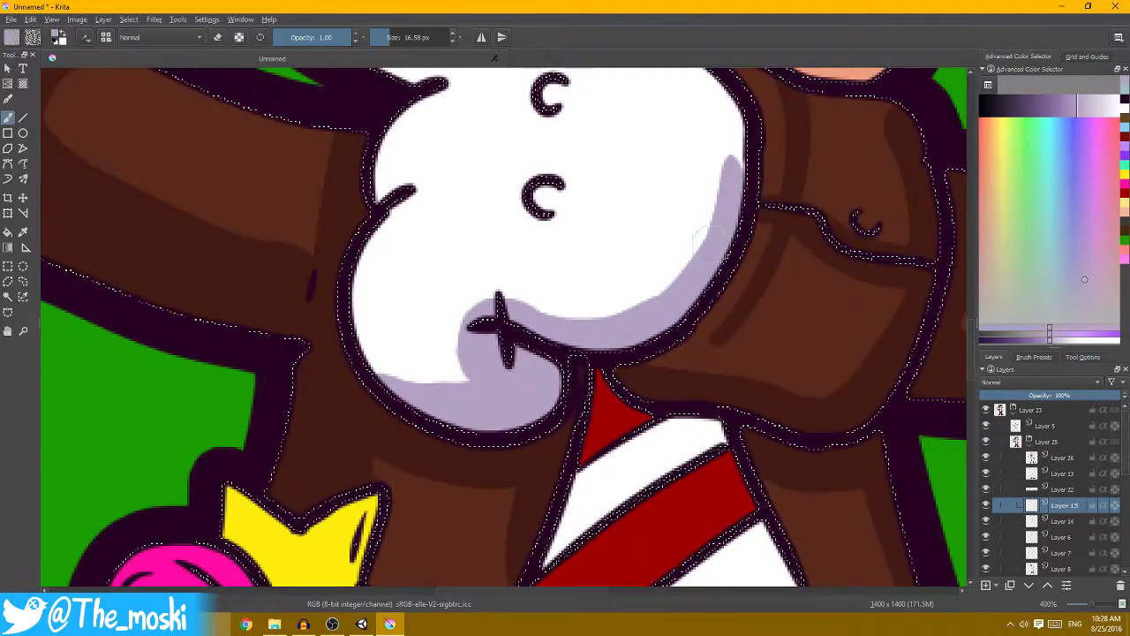
scroll(549, 326, up, 1)
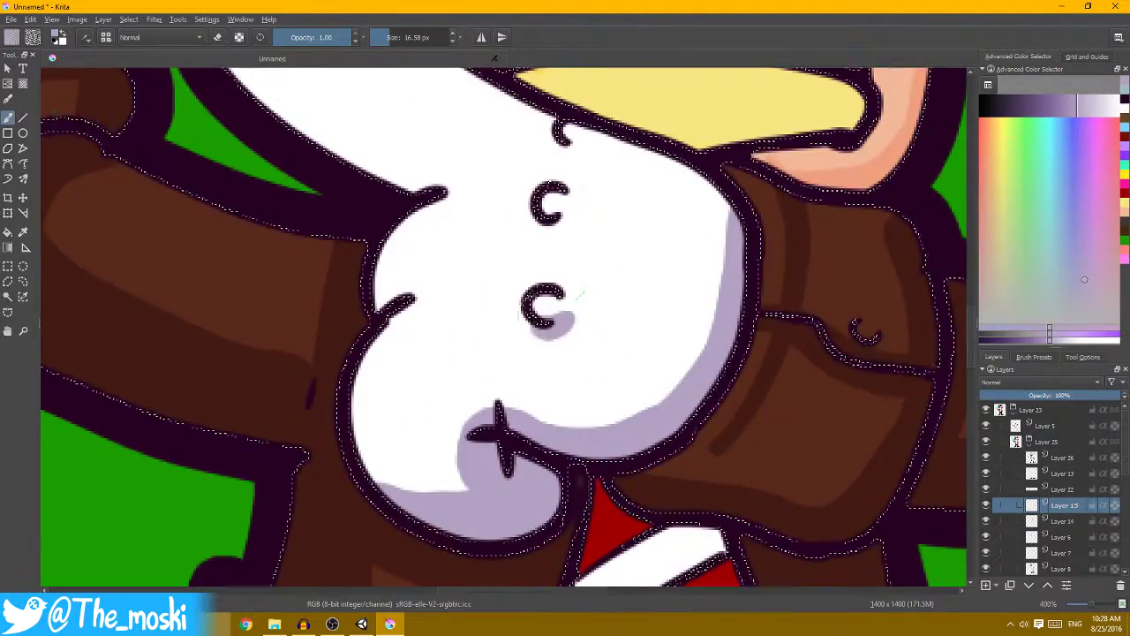
drag(529, 320, 572, 329)
drag(537, 217, 570, 217)
drag(560, 140, 575, 150)
scroll(560, 168, up, 1)
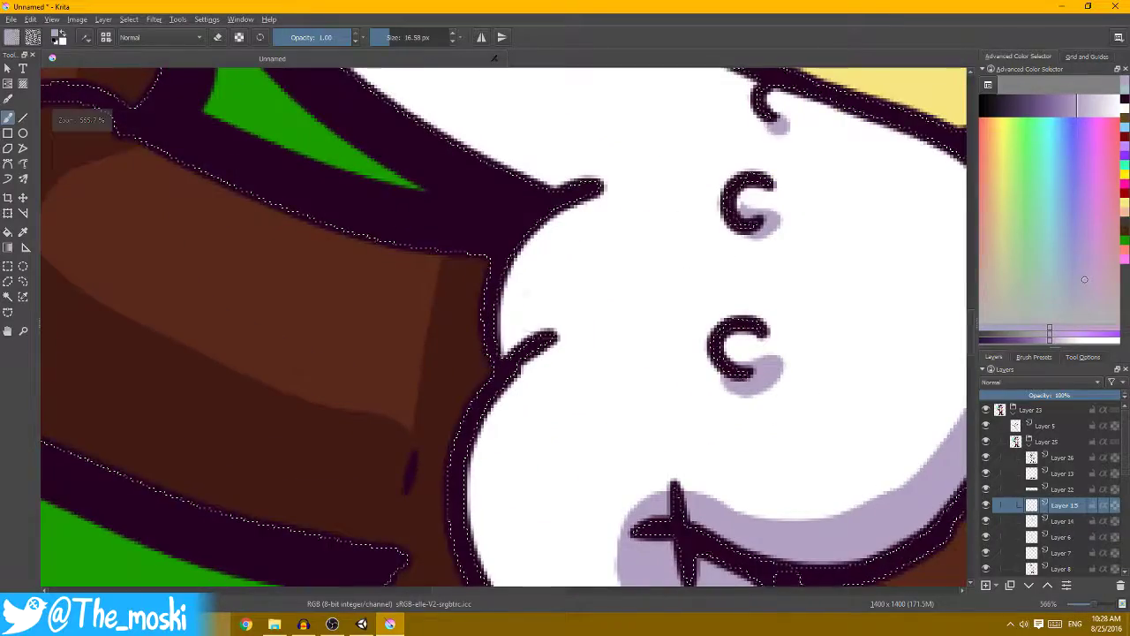
scroll(574, 194, down, 2)
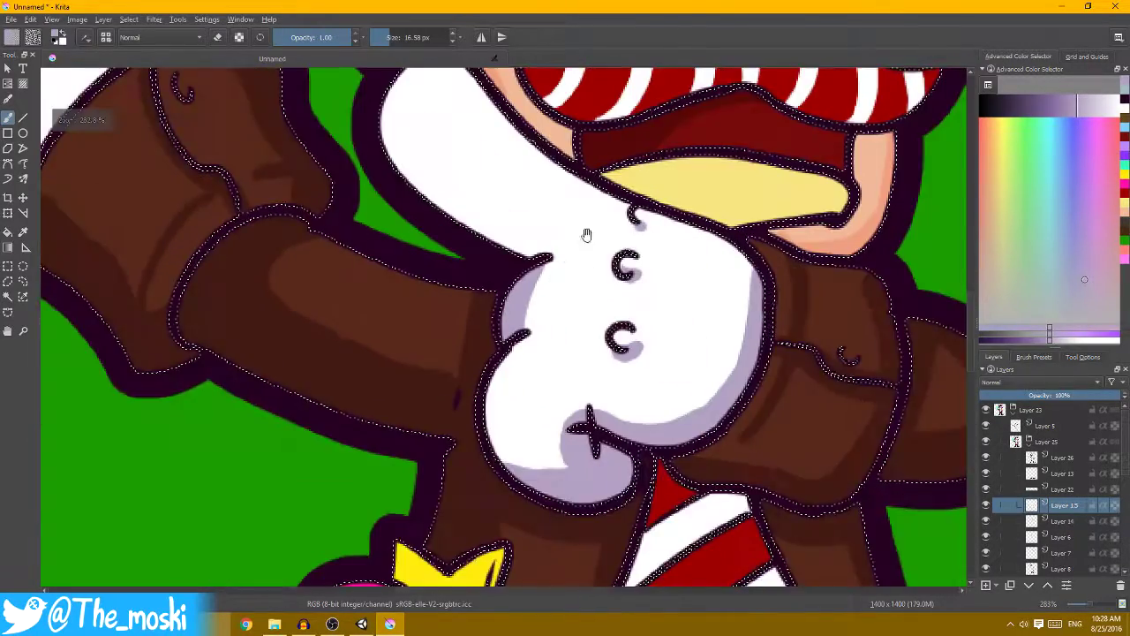
mouse_move(574, 194)
mouse_down()
mouse_move(578, 342)
mouse_move(422, 186)
mouse_up()
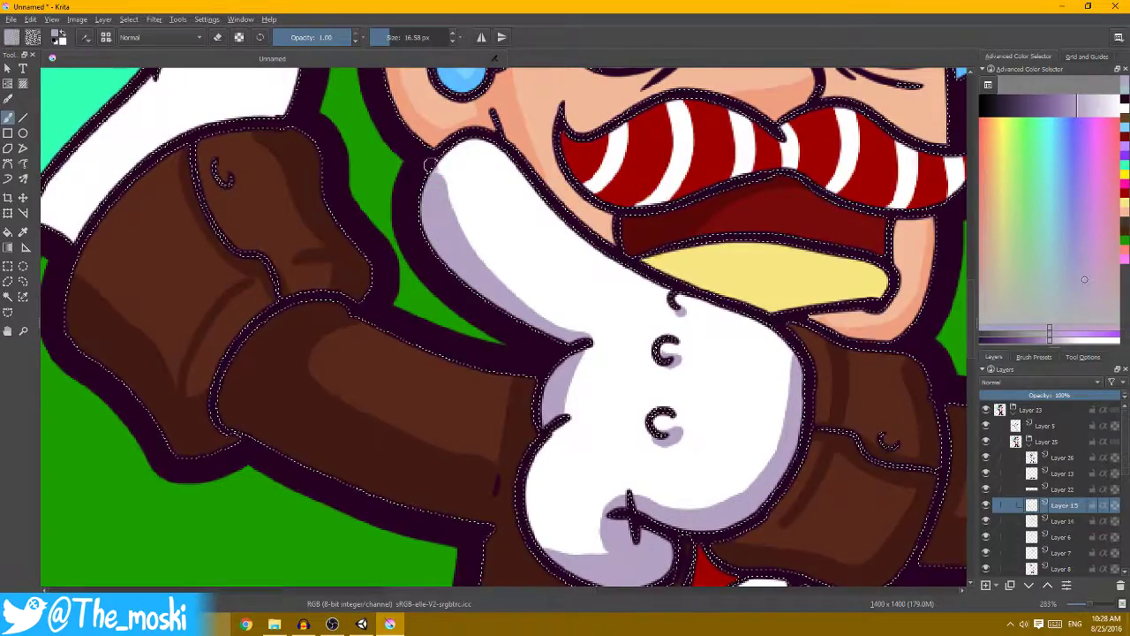
scroll(437, 163, up, 1)
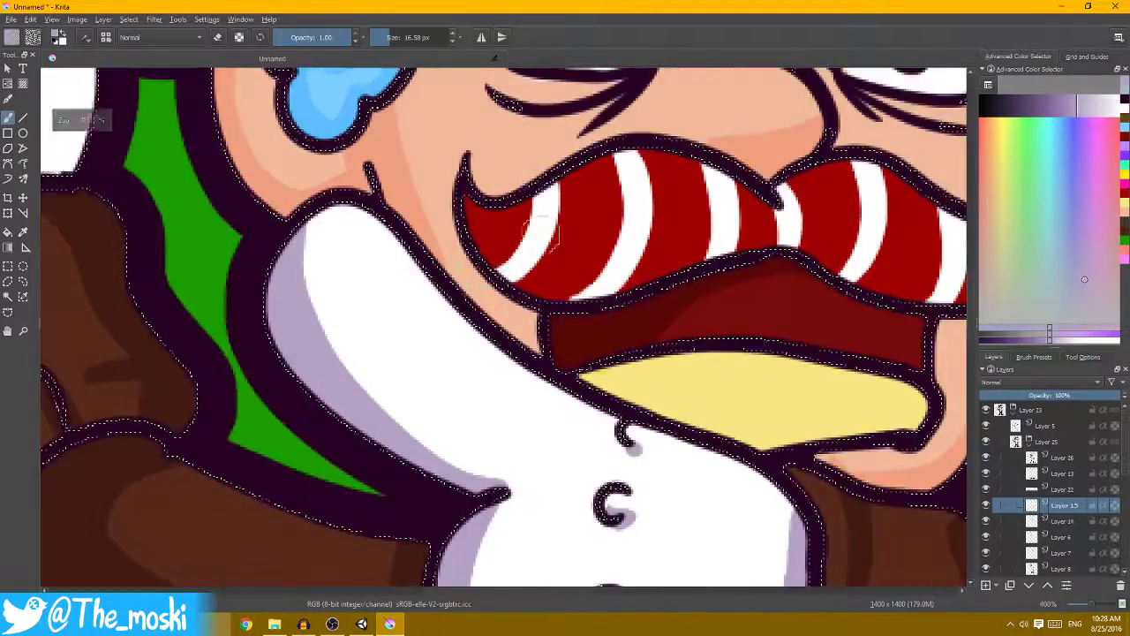
scroll(449, 303, up, 1)
scroll(508, 231, down, 1)
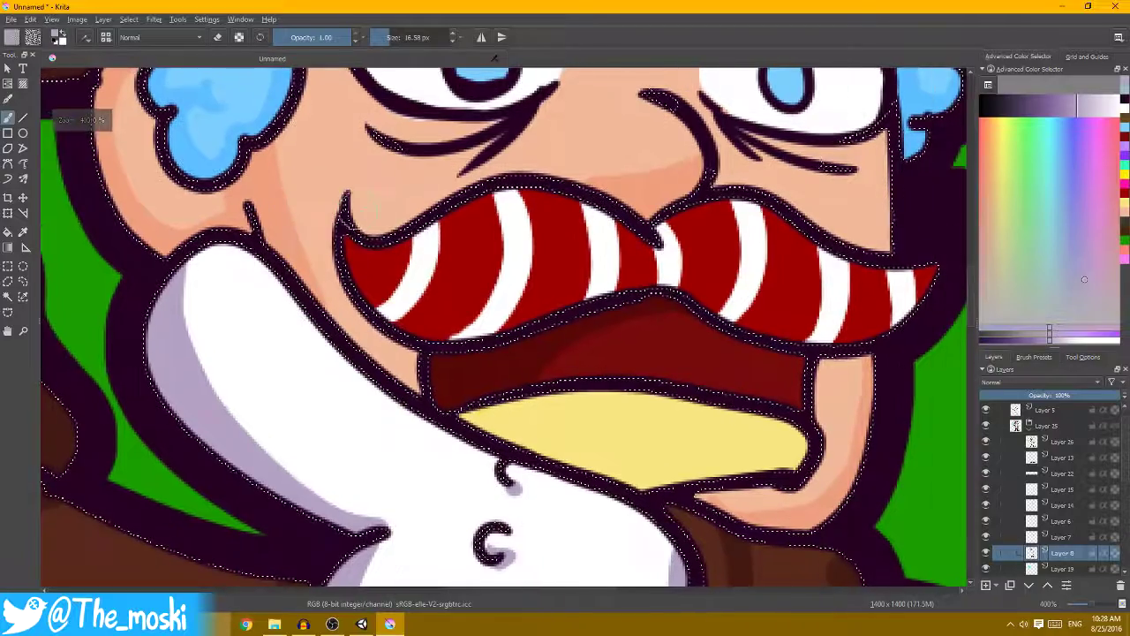
- Shade the moustache's inner lower edge in lavender
drag(362, 270, 436, 306)
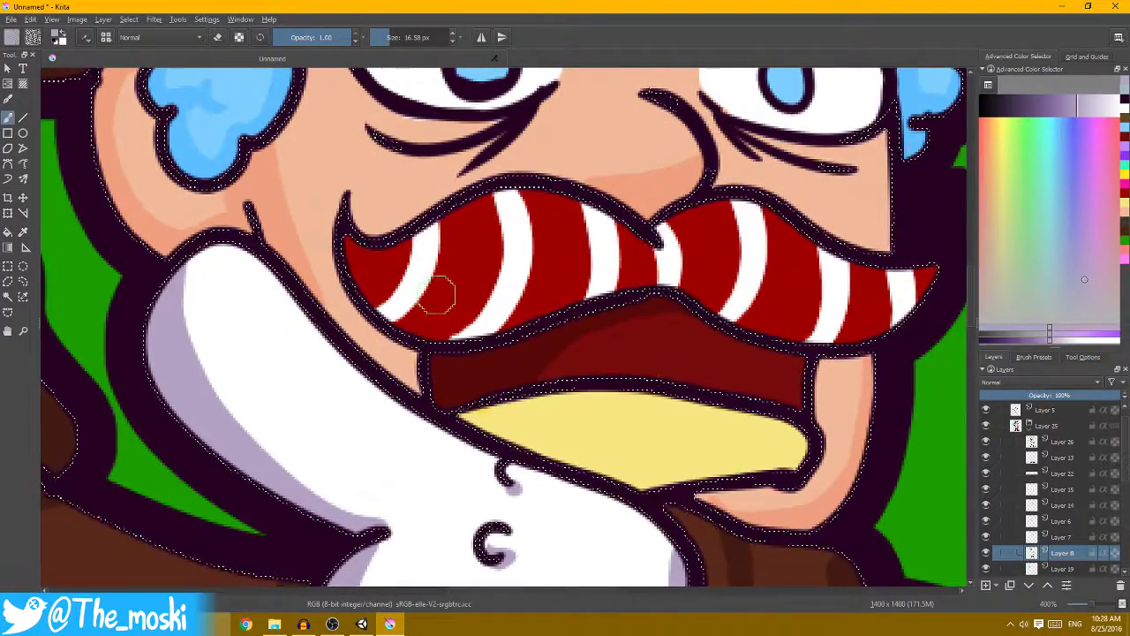
scroll(438, 302, down, 2)
scroll(441, 300, down, 1)
scroll(486, 293, up, 3)
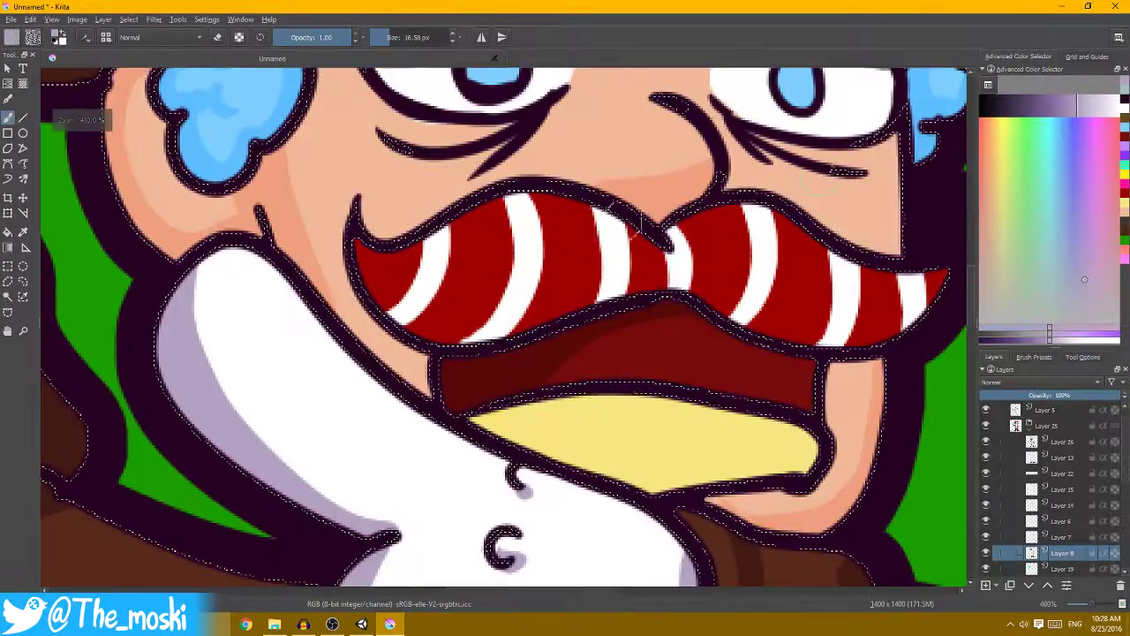
scroll(225, 111, down, 2)
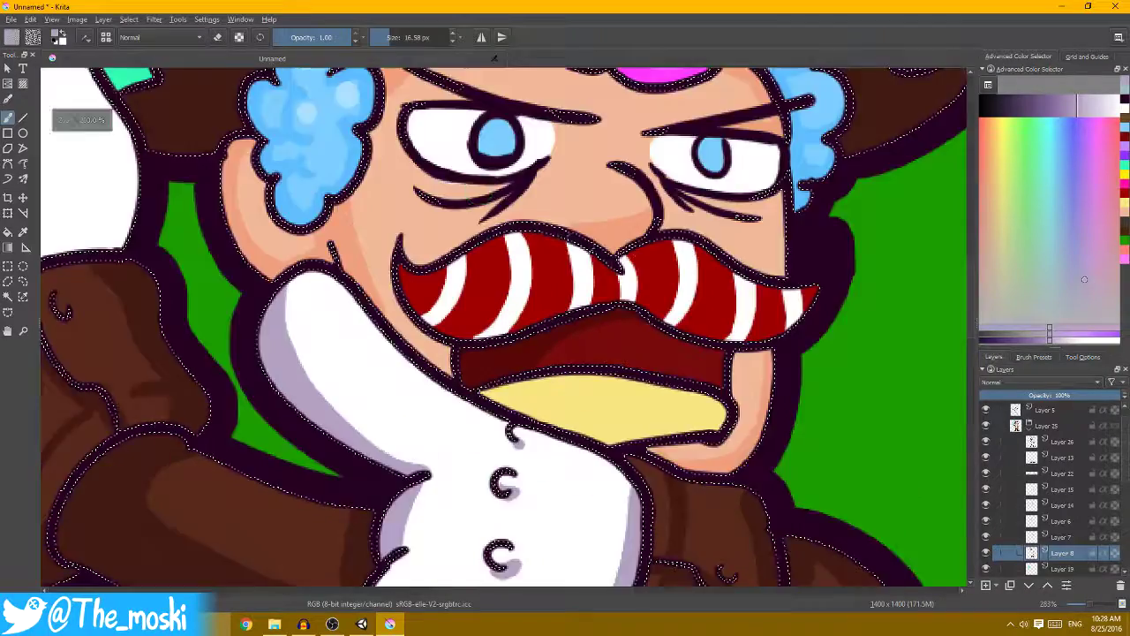
scroll(226, 110, down, 1)
scroll(265, 177, up, 1)
scroll(265, 177, up, 1)
- Switch to near-black at 0.33 opacity, then sample a light grey from the moustache
click(1011, 110)
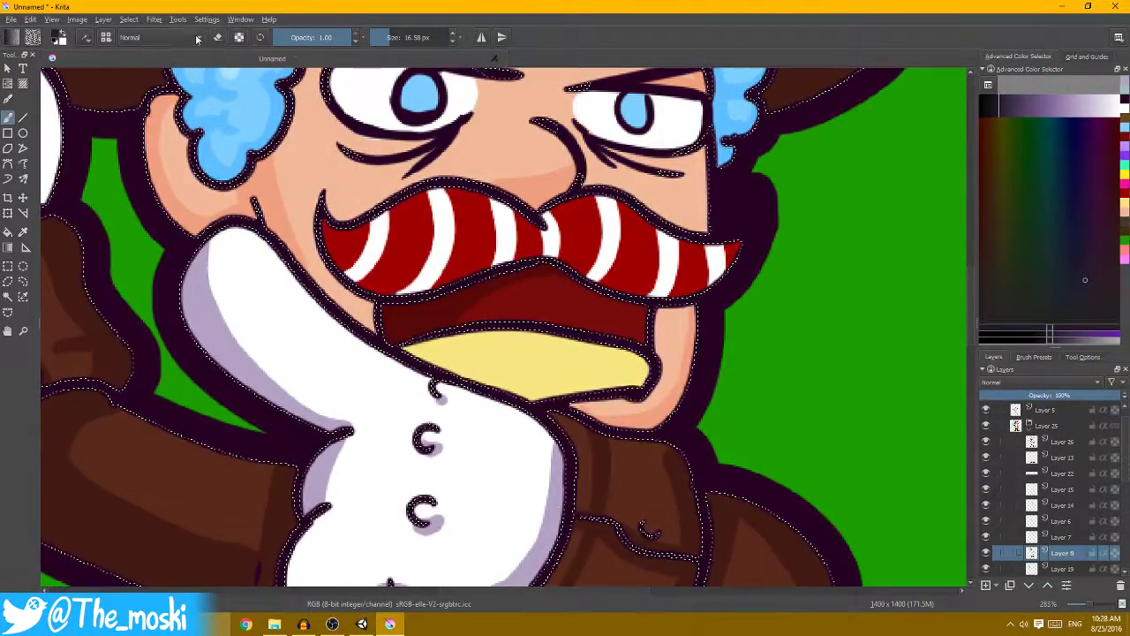
key(i)
scroll(366, 201, up, 1)
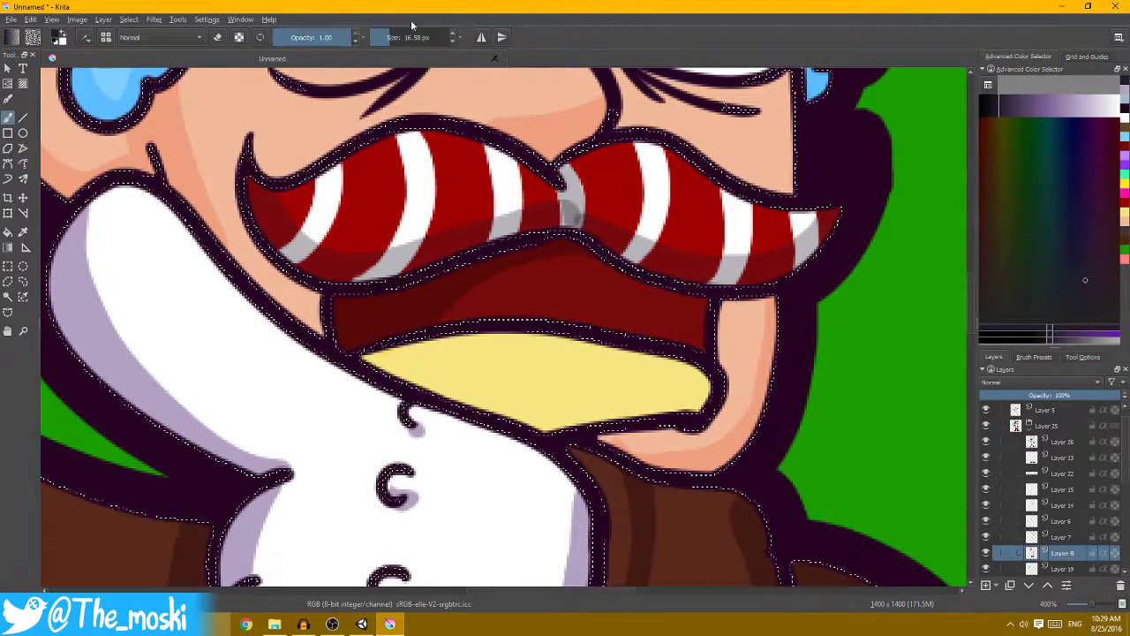
ctrl+click(574, 183)
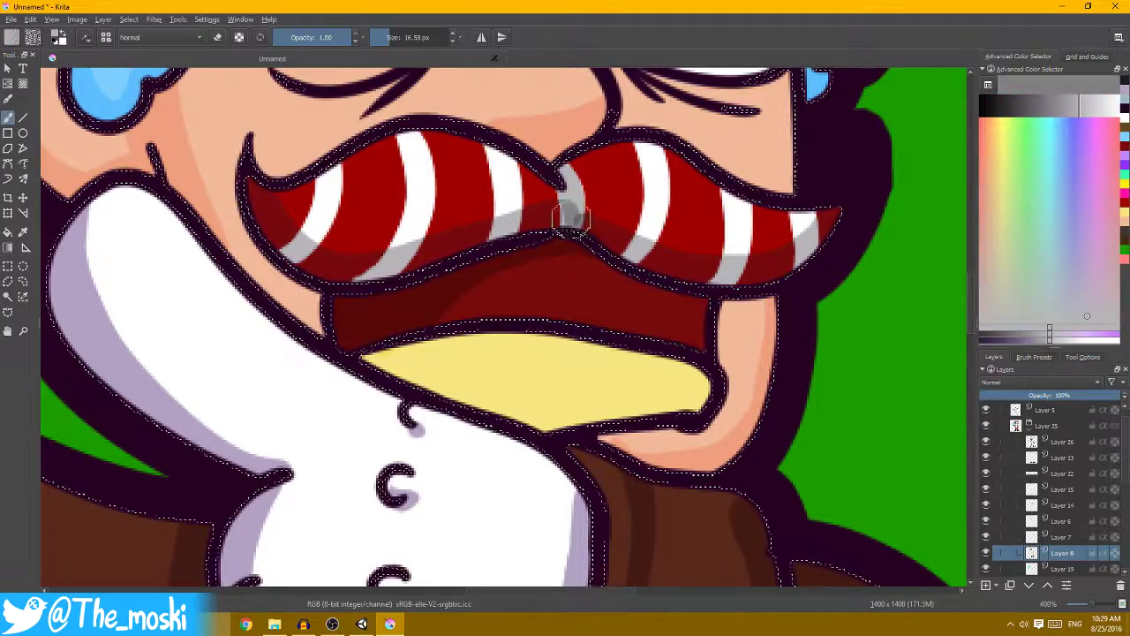
scroll(582, 212, down, 2)
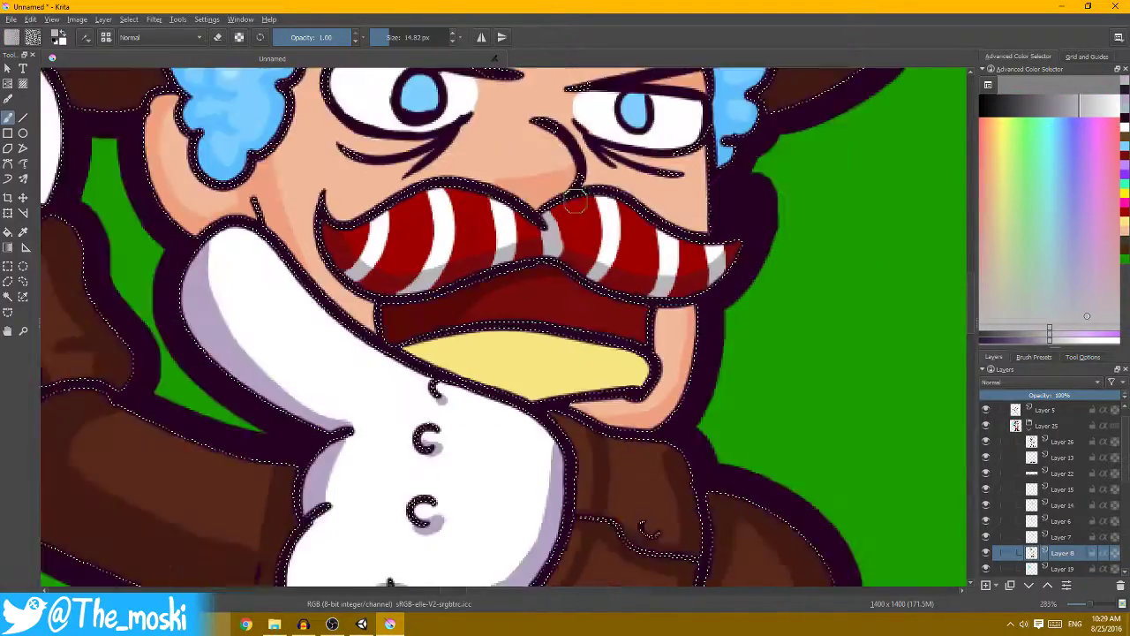
scroll(530, 229, down, 2)
scroll(363, 256, up, 1)
scroll(362, 256, down, 1)
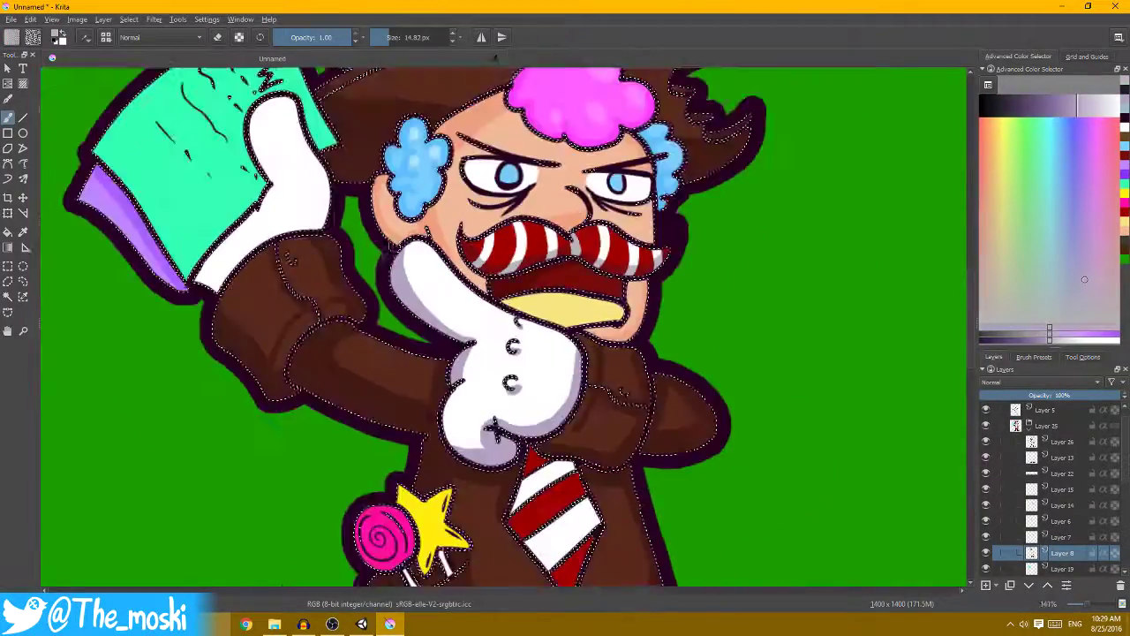
scroll(362, 256, down, 2)
scroll(459, 205, up, 3)
- Choose a darker olive-yellow shading colour in the Advanced Color Selector
scroll(459, 206, up, 1)
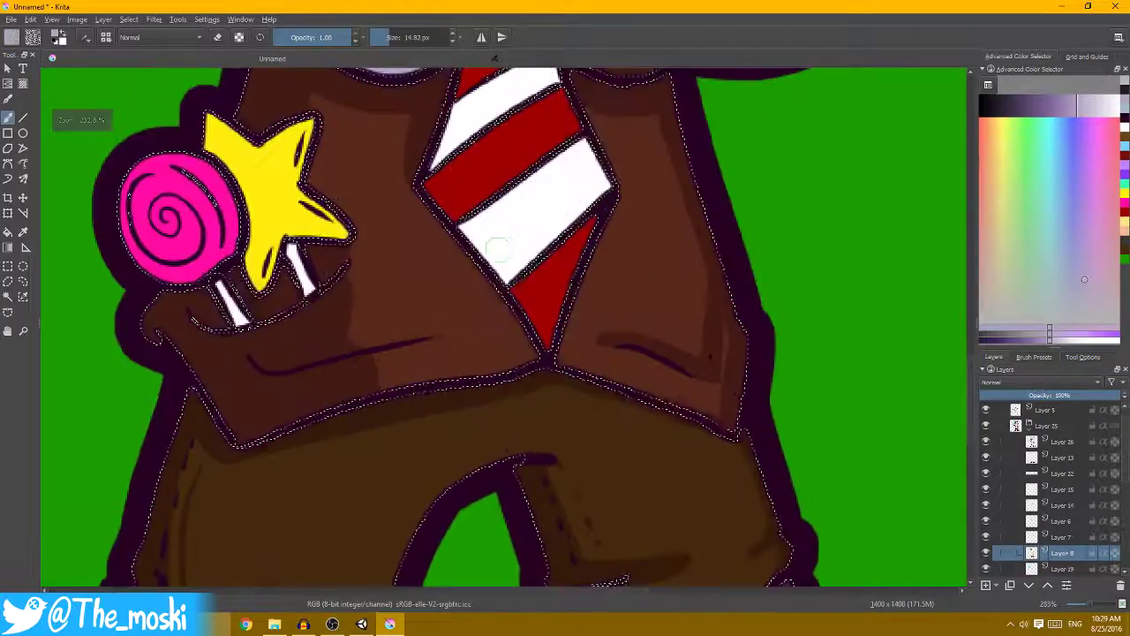
scroll(477, 229, down, 1)
scroll(506, 281, up, 2)
scroll(506, 281, down, 2)
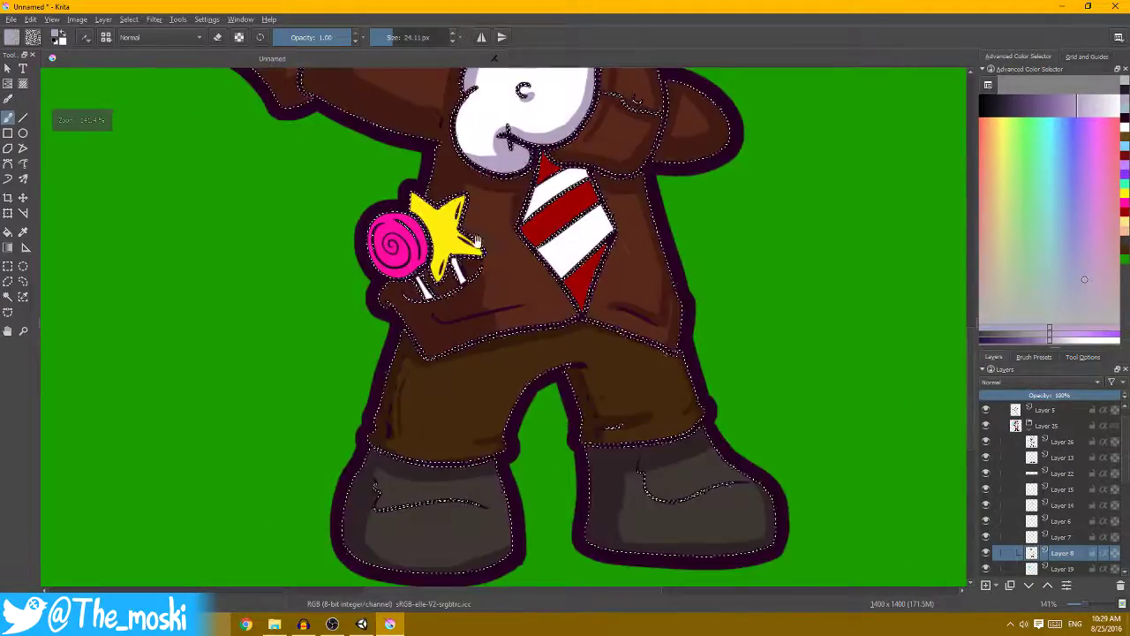
scroll(501, 258, up, 3)
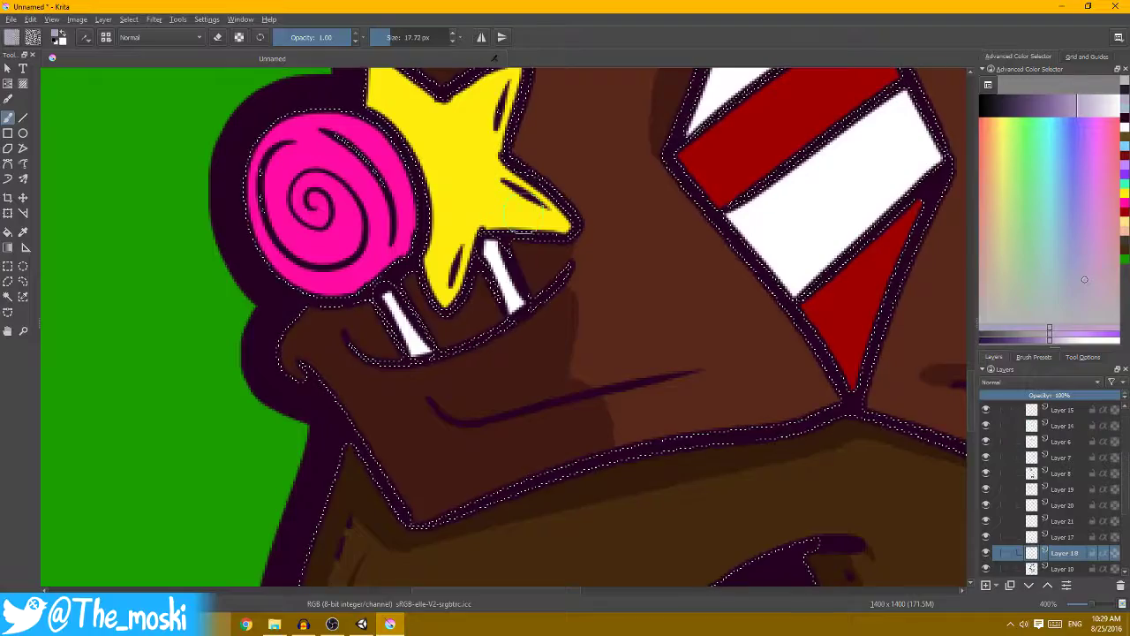
ctrl+click(480, 176)
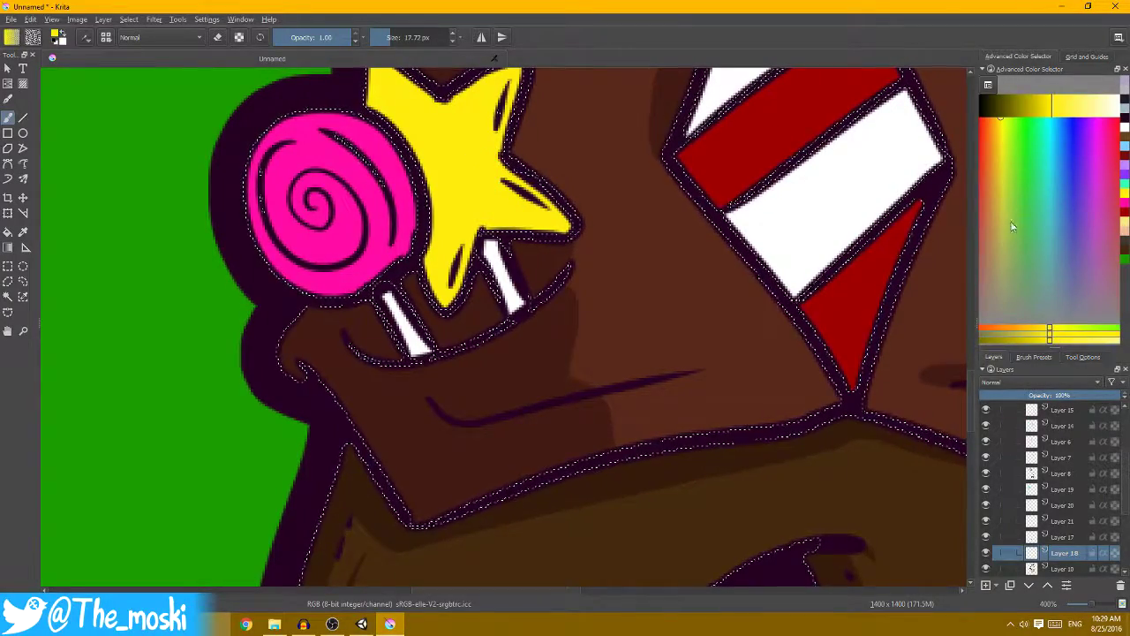
click(1011, 218)
drag(1042, 106, 1031, 105)
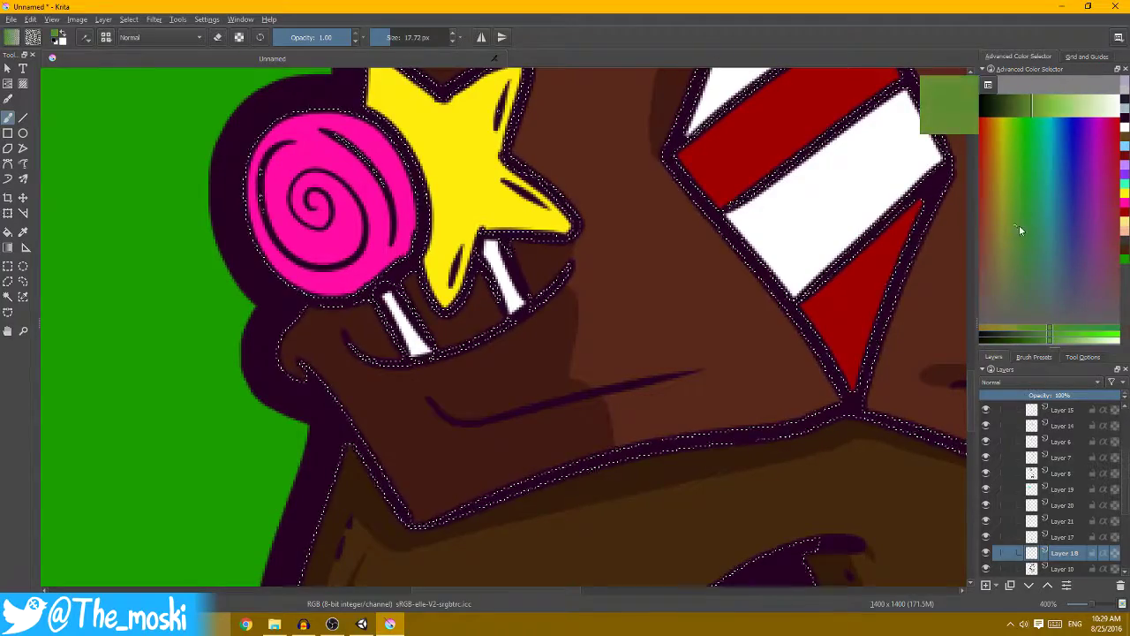
mouse_move(1019, 225)
mouse_down()
mouse_move(1040, 226)
mouse_move(1036, 245)
mouse_up()
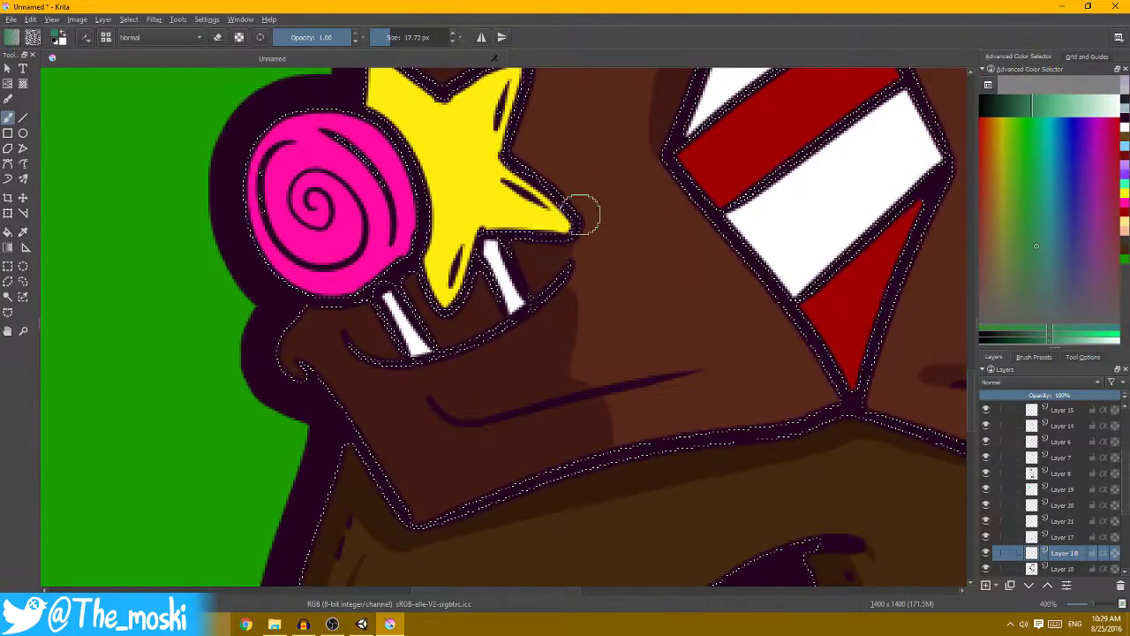
ctrl+click(550, 348)
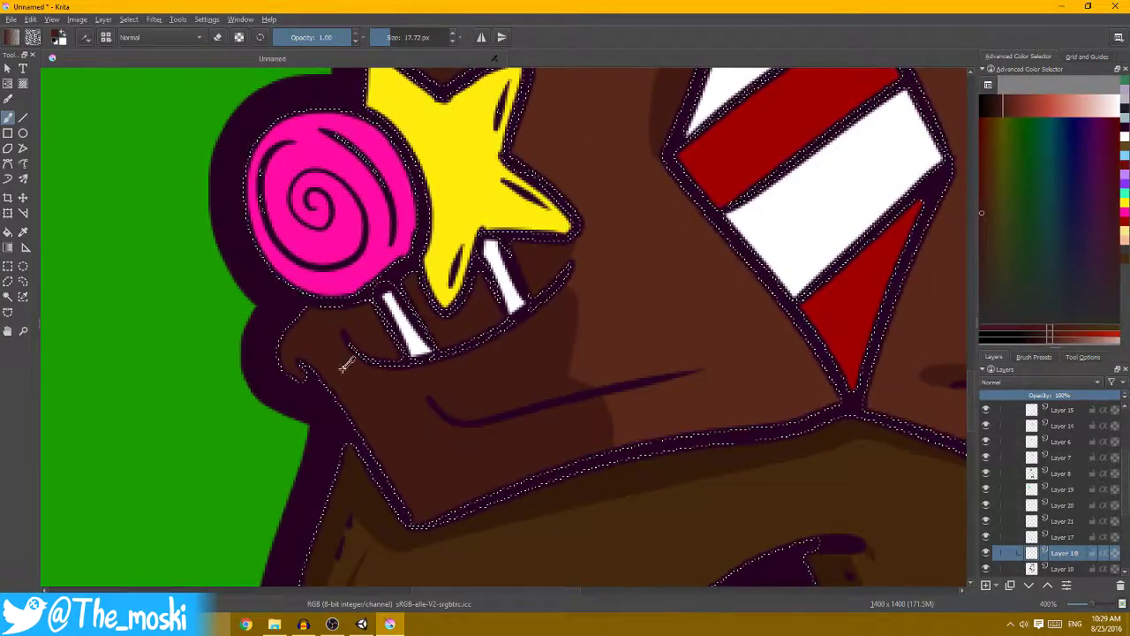
ctrl+click(940, 140)
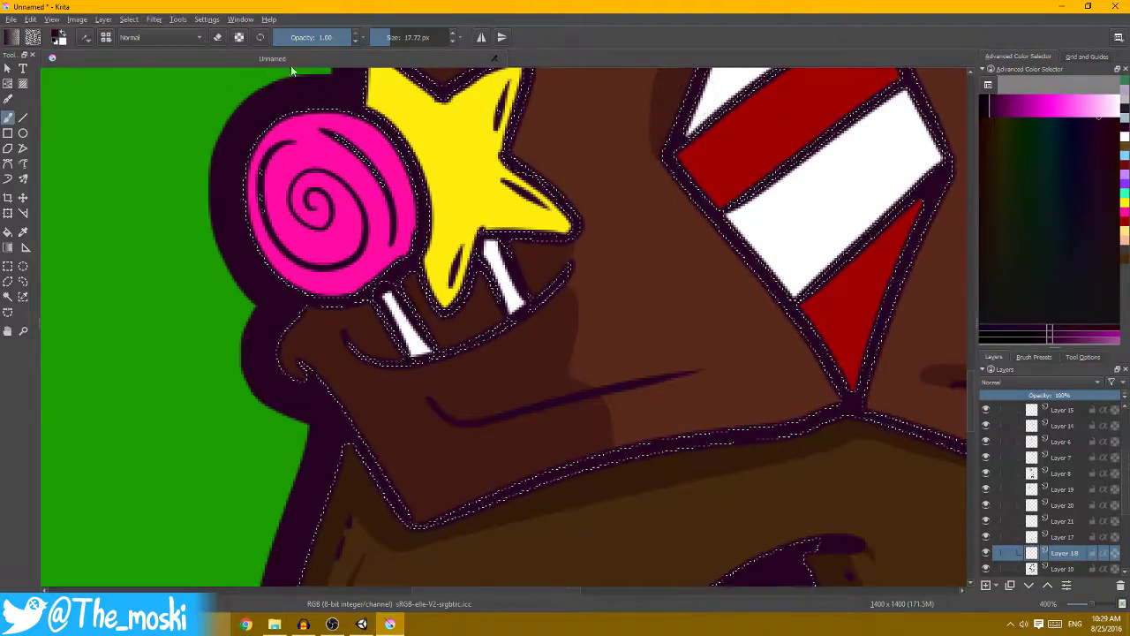
- Test translucent olive strokes on the yellow star at lower opacity, undoing each attempt
scroll(477, 265, up, 2)
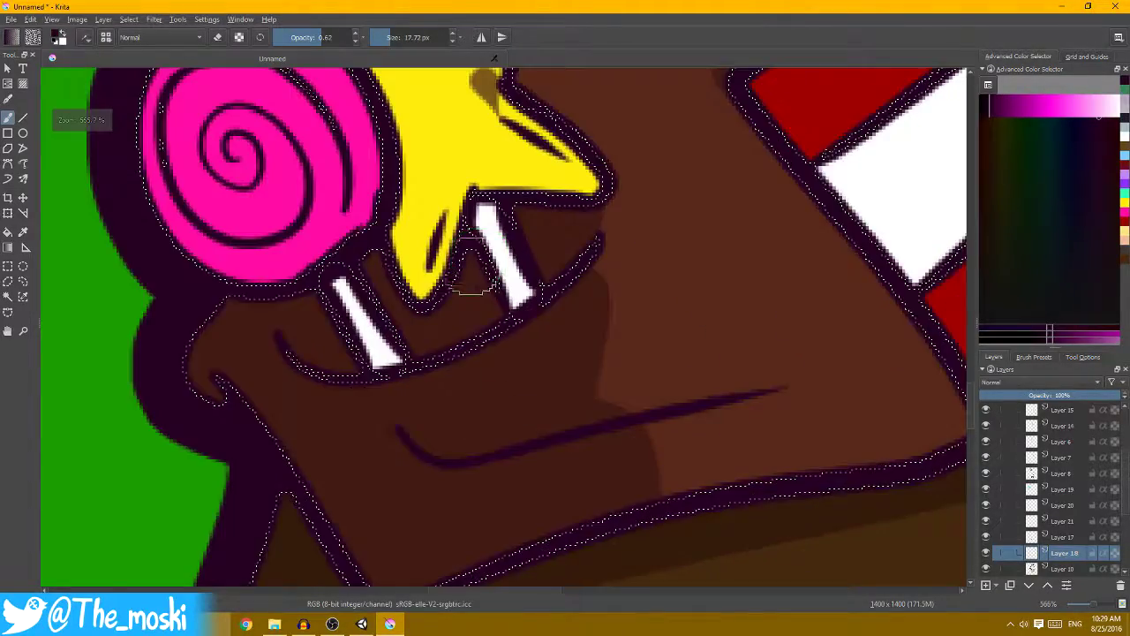
click(518, 172)
click(494, 152)
key(ctrl+z)
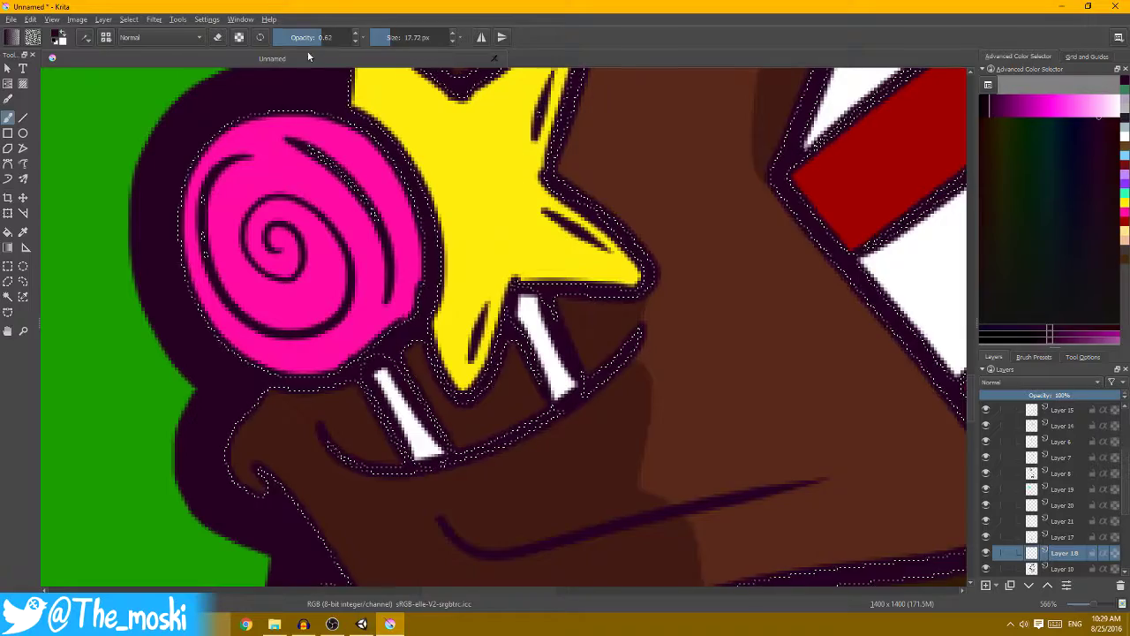
click(307, 37)
click(481, 128)
drag(481, 128, 486, 172)
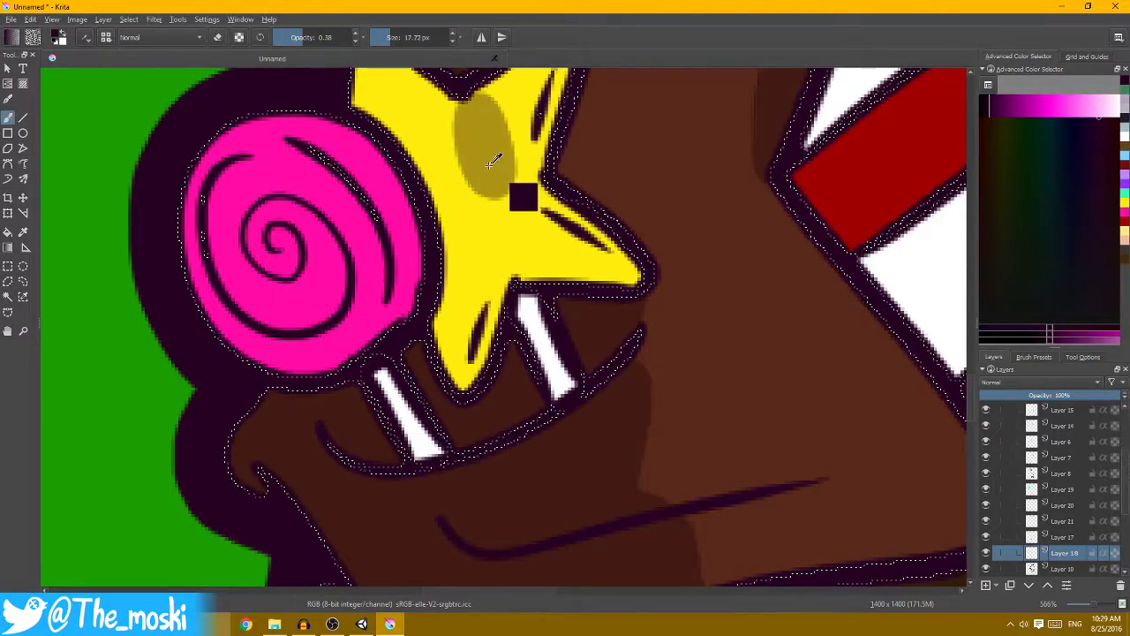
click(296, 37)
key(ctrl+z)
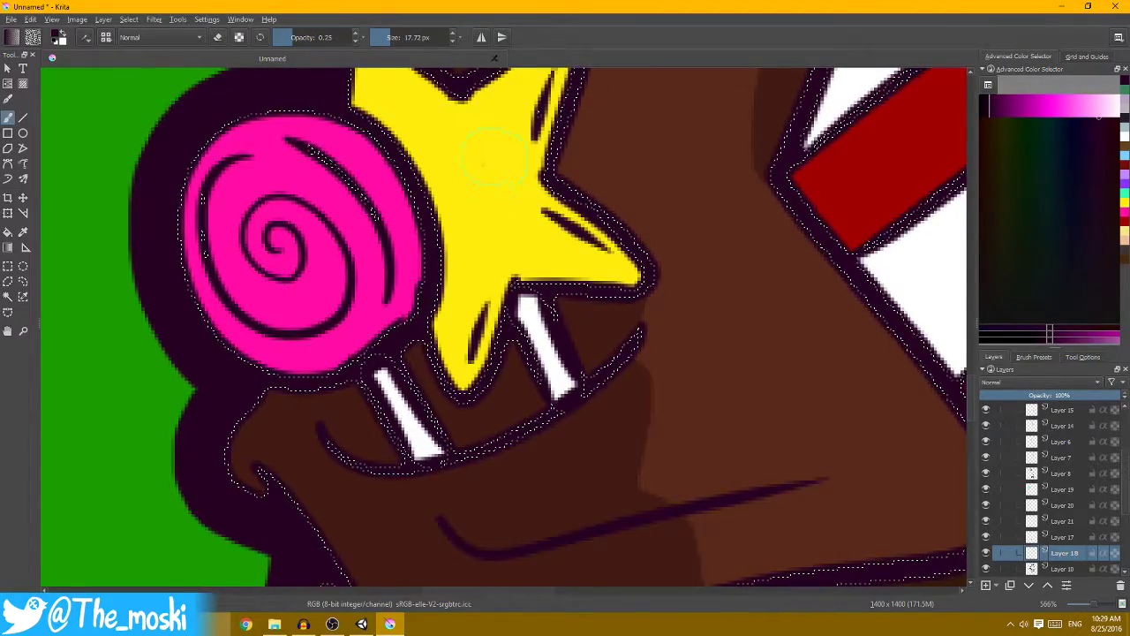
drag(486, 161, 489, 181)
ctrl+click(492, 166)
key(ctrl+z)
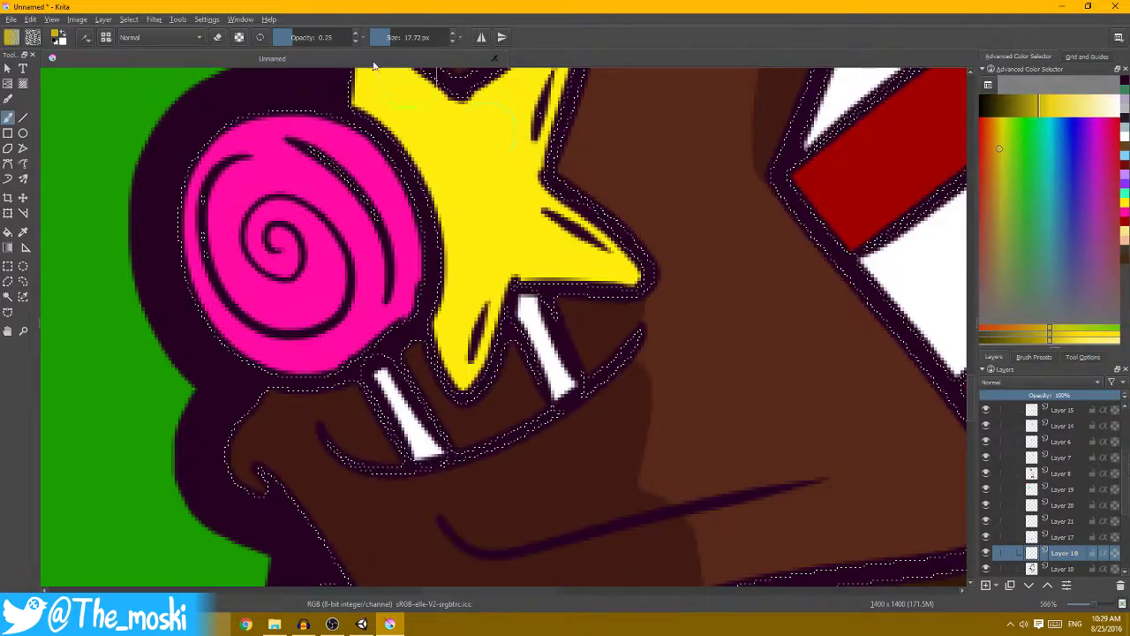
- With a smaller brush, shade the star's lower and right edges in darker olive-yellow
key(plus)
click(532, 158)
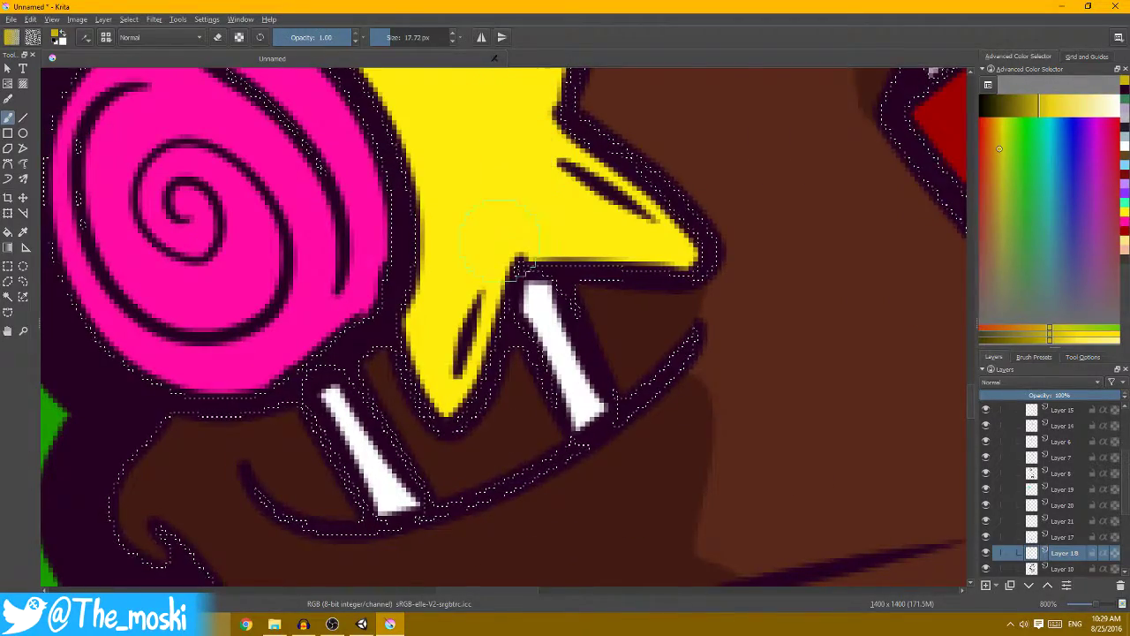
key(bracketleft)
key(bracketleft)
drag(468, 305, 669, 255)
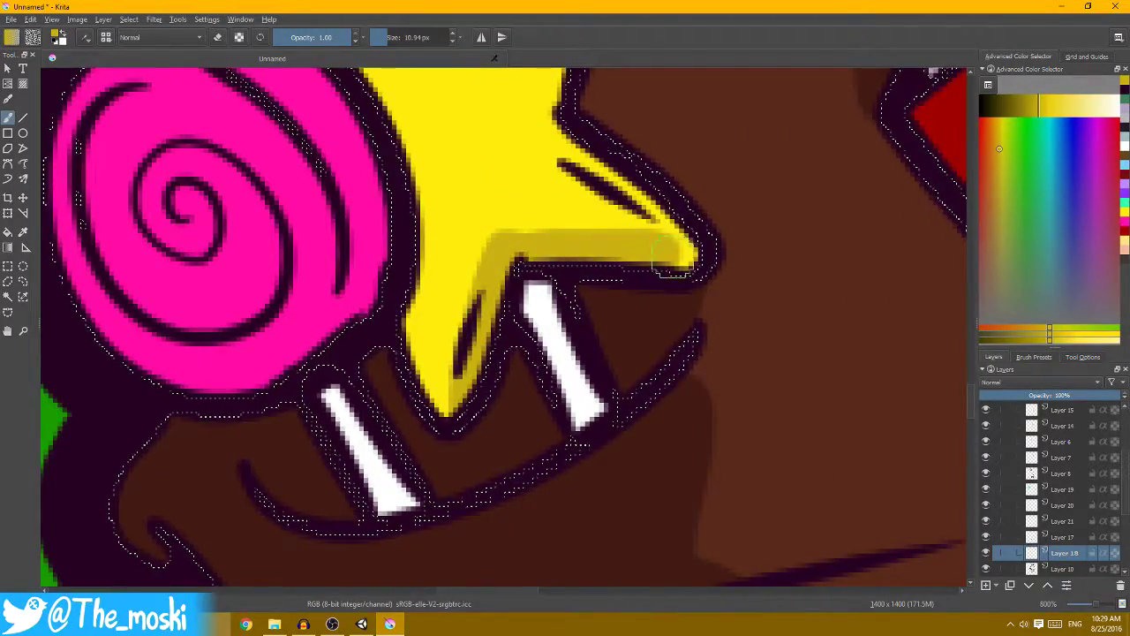
scroll(580, 227, up, 3)
mouse_move(602, 265)
mouse_down()
mouse_move(534, 173)
mouse_move(537, 225)
mouse_up()
key(minus)
scroll(327, 295, up, 1)
- Sample the lollipop's pink, darken it to deep magenta, and shade the spiral
scroll(338, 254, down, 1)
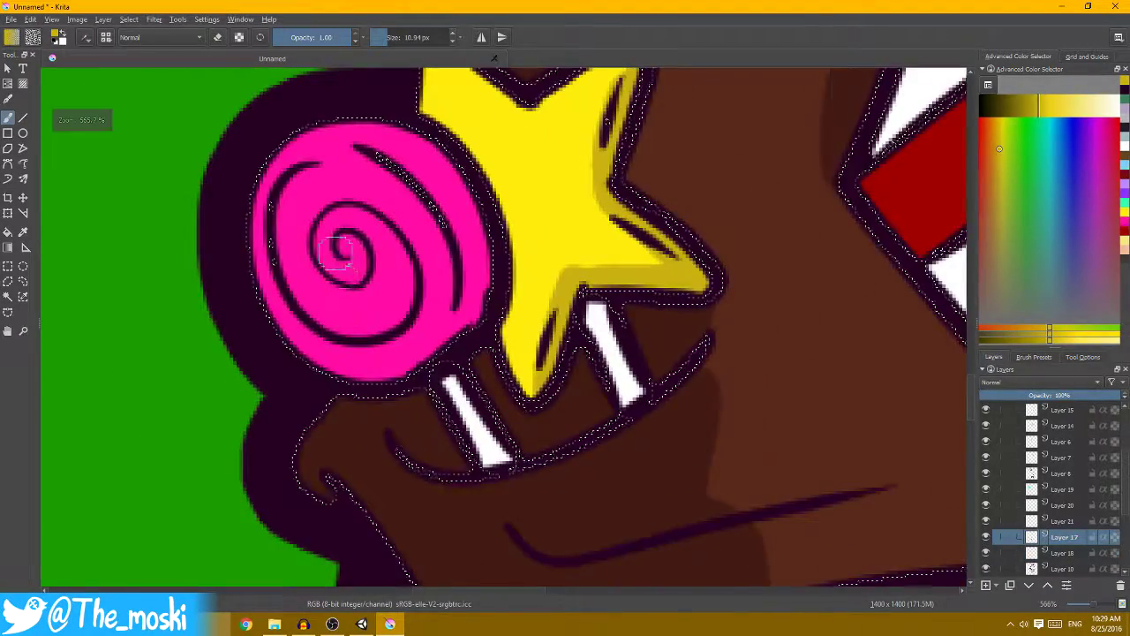
ctrl+click(381, 288)
drag(1050, 118, 1024, 106)
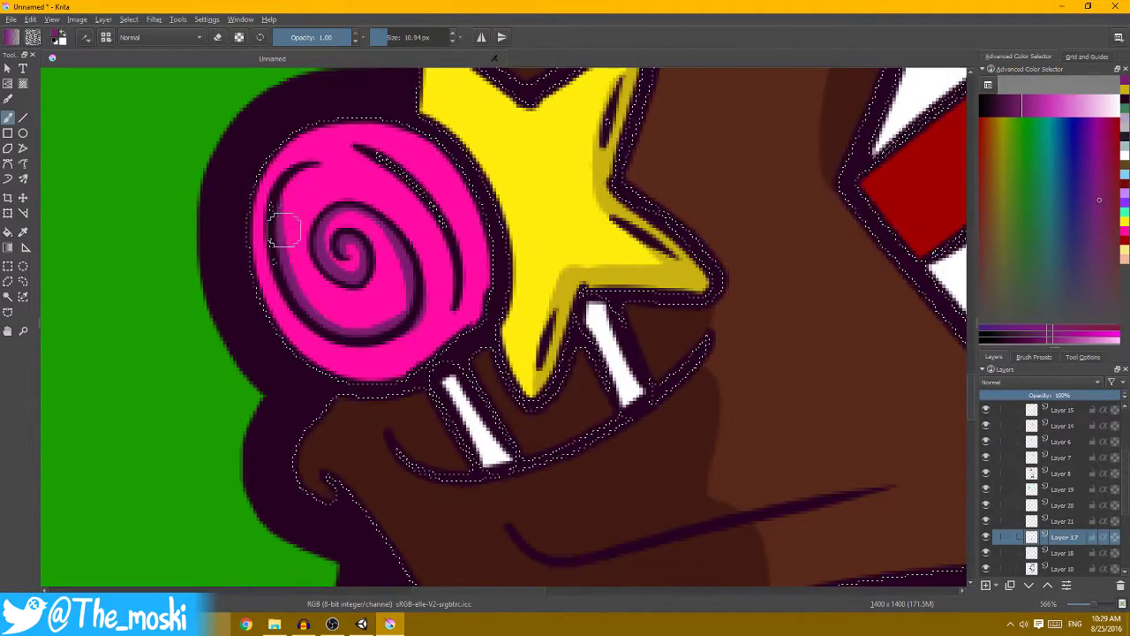
scroll(285, 231, down, 3)
scroll(441, 265, up, 1)
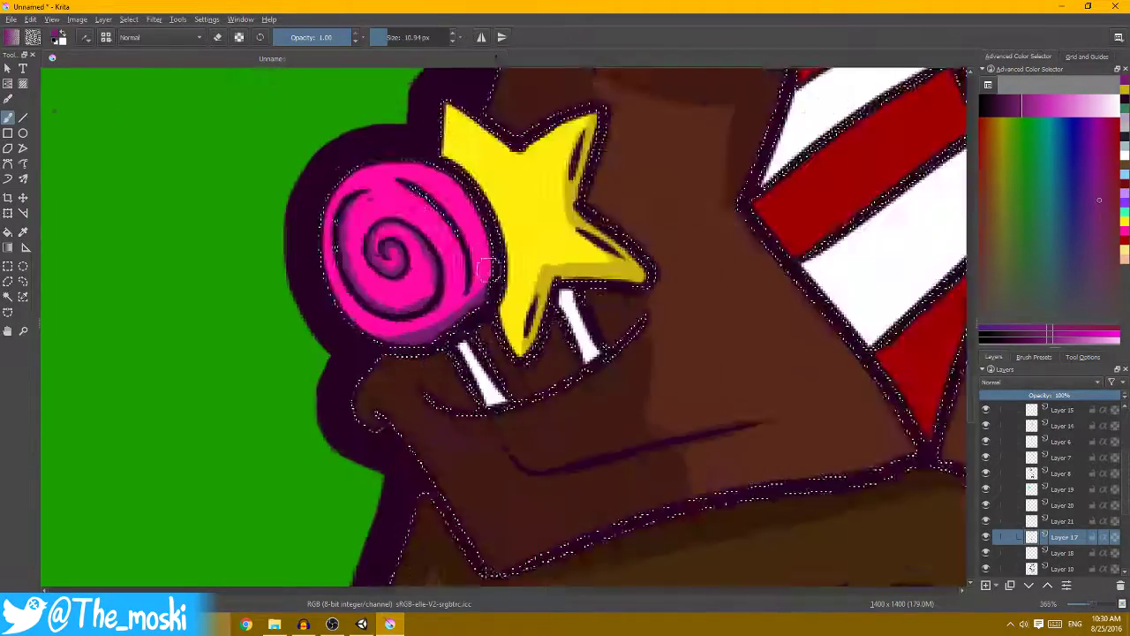
scroll(483, 269, down, 2)
scroll(542, 232, down, 1)
scroll(530, 256, down, 2)
- With an enlarged brush, add a short grey shading streak to the tie's white stripe
scroll(470, 307, up, 2)
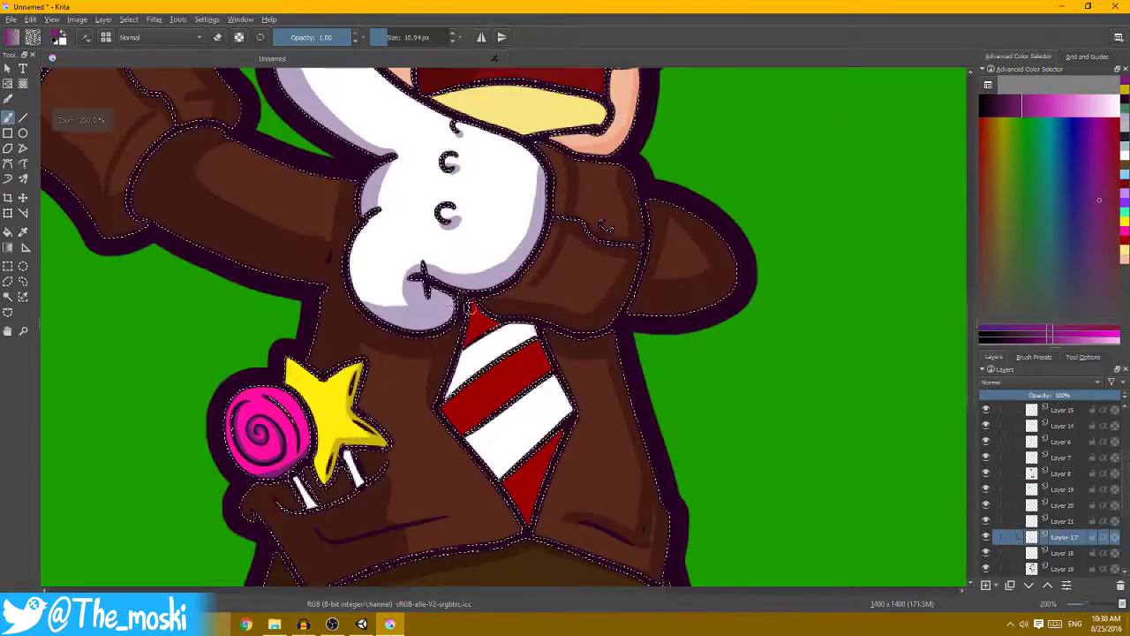
scroll(471, 307, down, 3)
scroll(499, 262, up, 2)
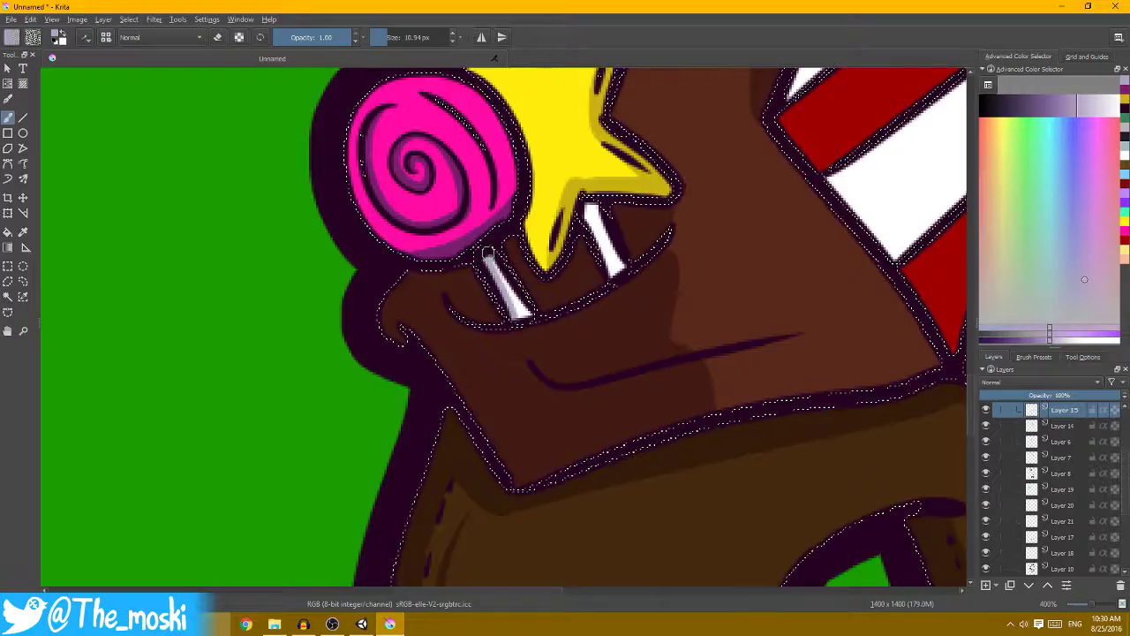
scroll(590, 210, down, 2)
scroll(563, 345, down, 1)
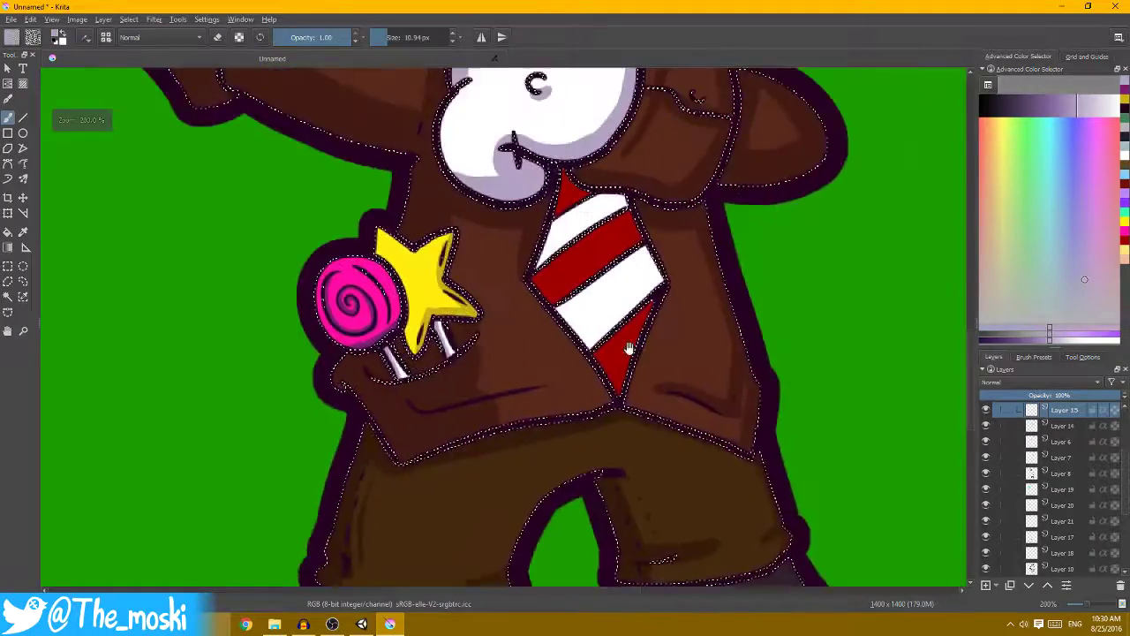
scroll(593, 209, up, 2)
scroll(592, 212, up, 2)
scroll(598, 189, down, 2)
scroll(613, 222, down, 1)
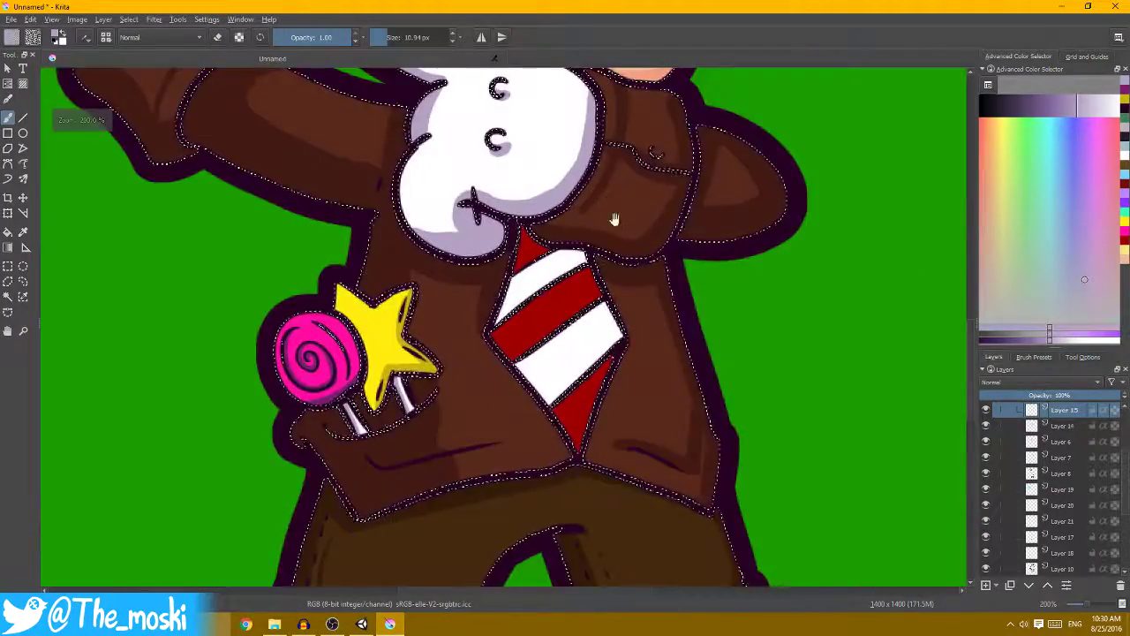
scroll(547, 326, up, 4)
scroll(548, 327, up, 1)
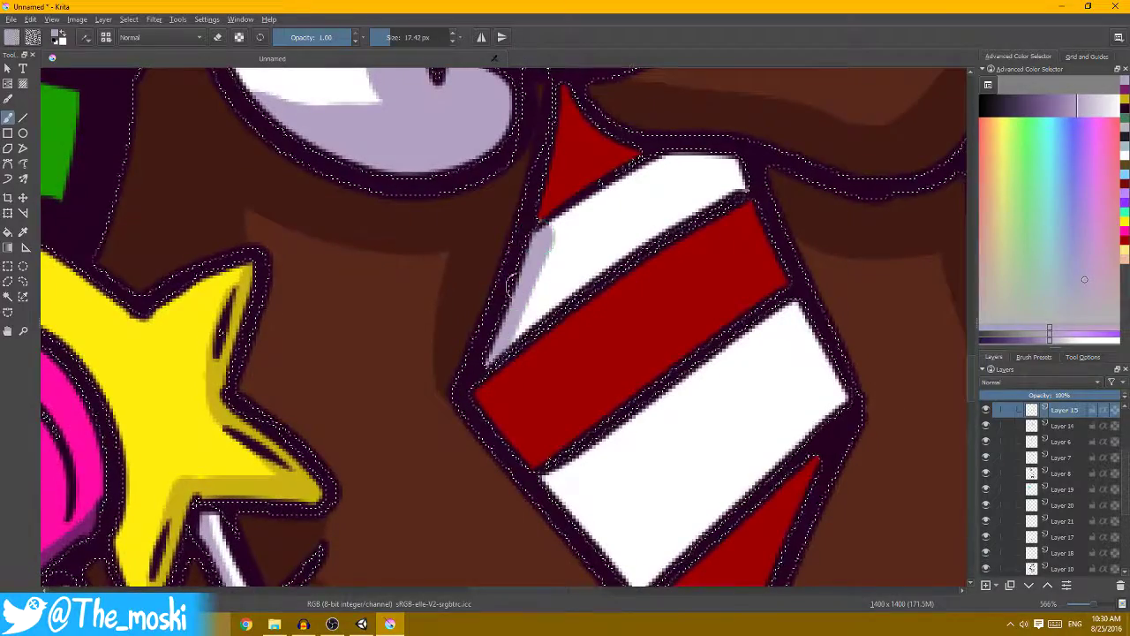
drag(517, 277, 557, 273)
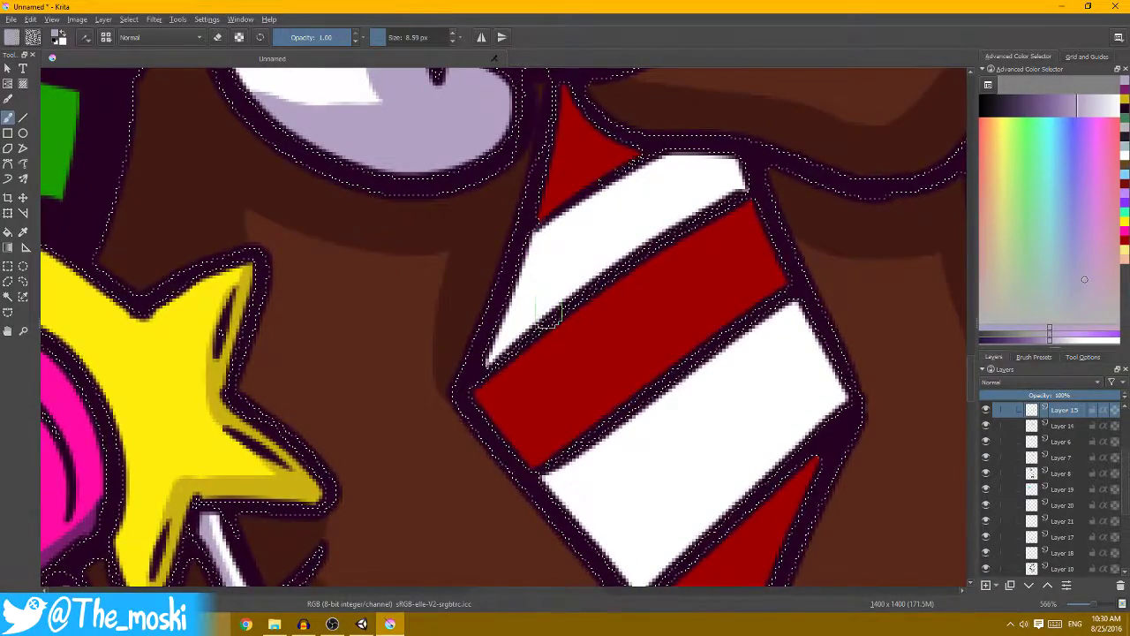
drag(556, 208, 554, 232)
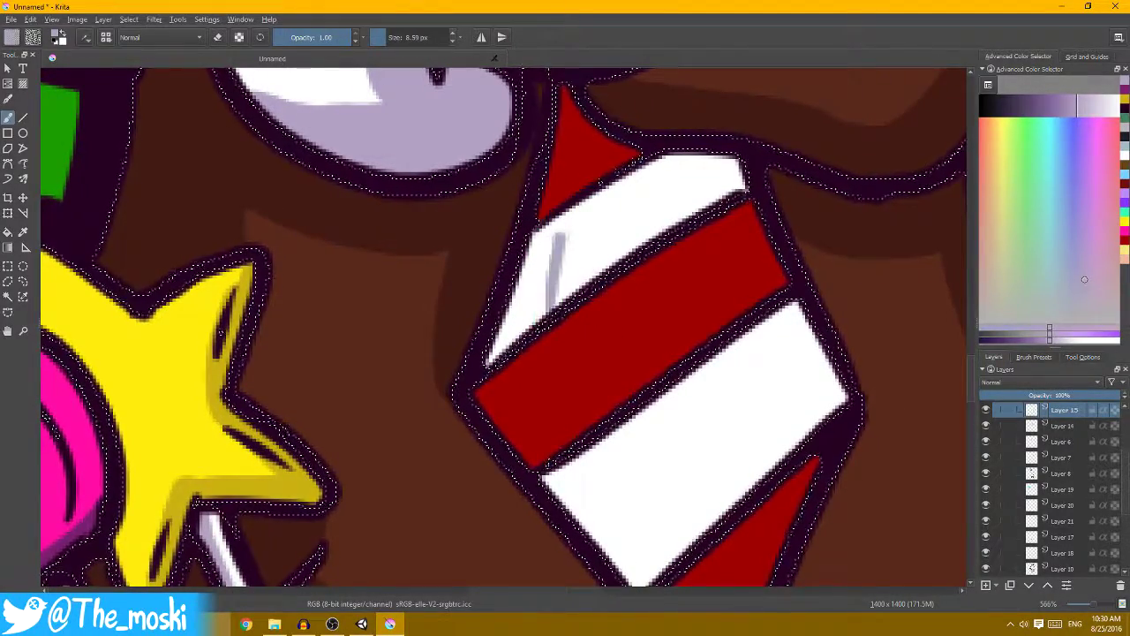
- Pick a red and paint darker red shading up the tie's top triangle
drag(649, 388, 530, 320)
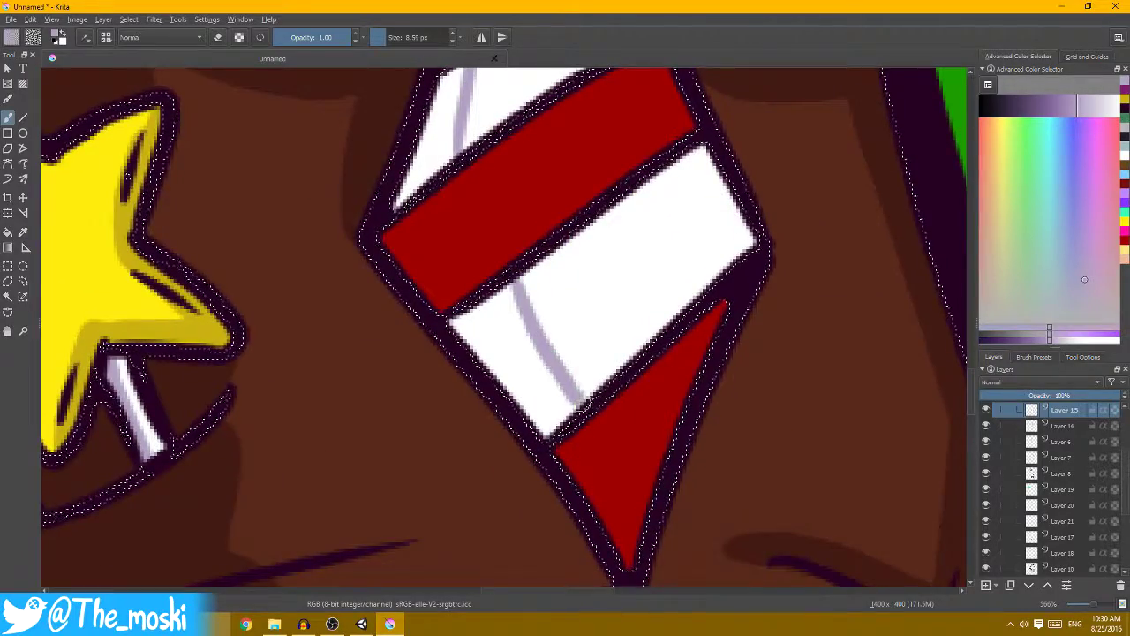
key(f)
scroll(530, 283, down, 1)
scroll(503, 217, down, 1)
scroll(586, 179, down, 1)
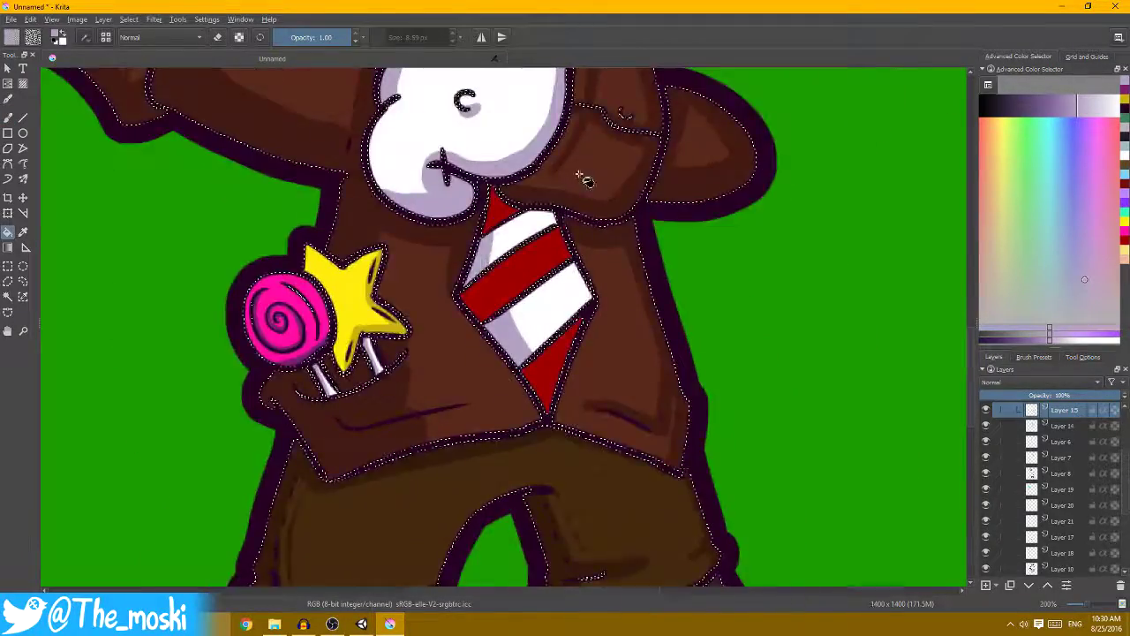
scroll(586, 179, down, 1)
drag(533, 190, 517, 230)
key(b)
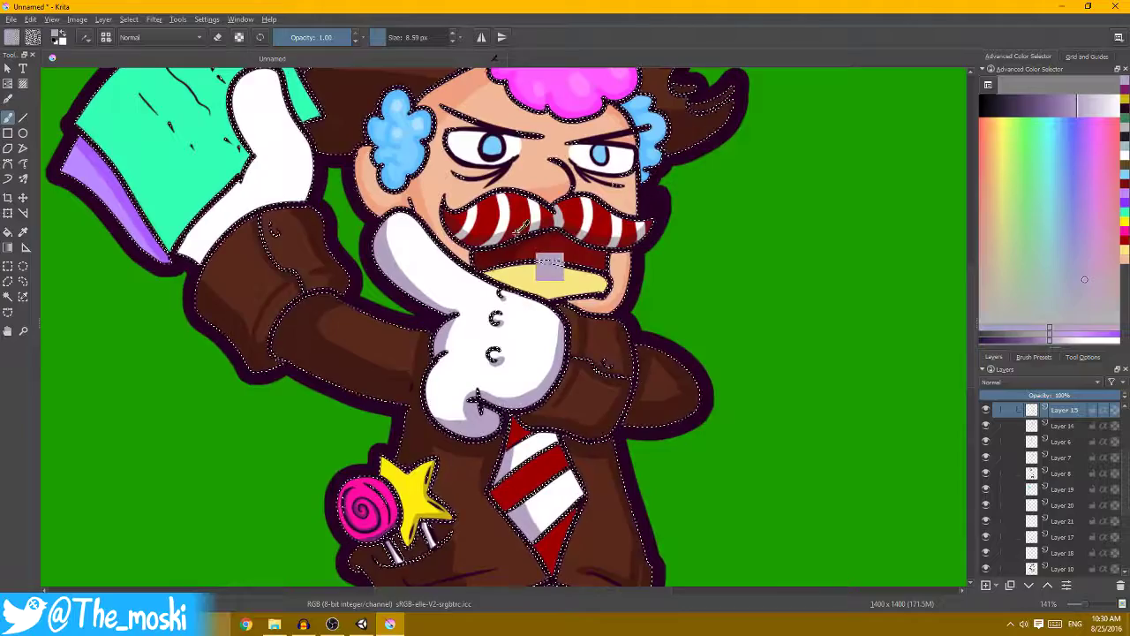
ctrl+click(521, 228)
scroll(530, 265, up, 2)
scroll(560, 186, up, 1)
scroll(545, 287, up, 1)
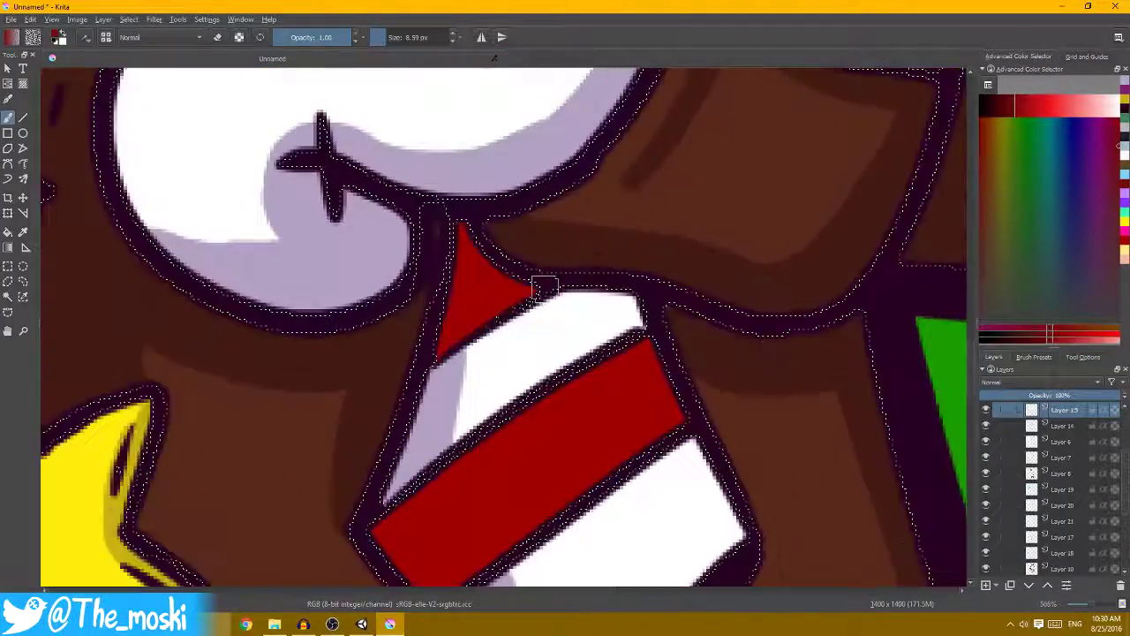
drag(453, 337, 468, 256)
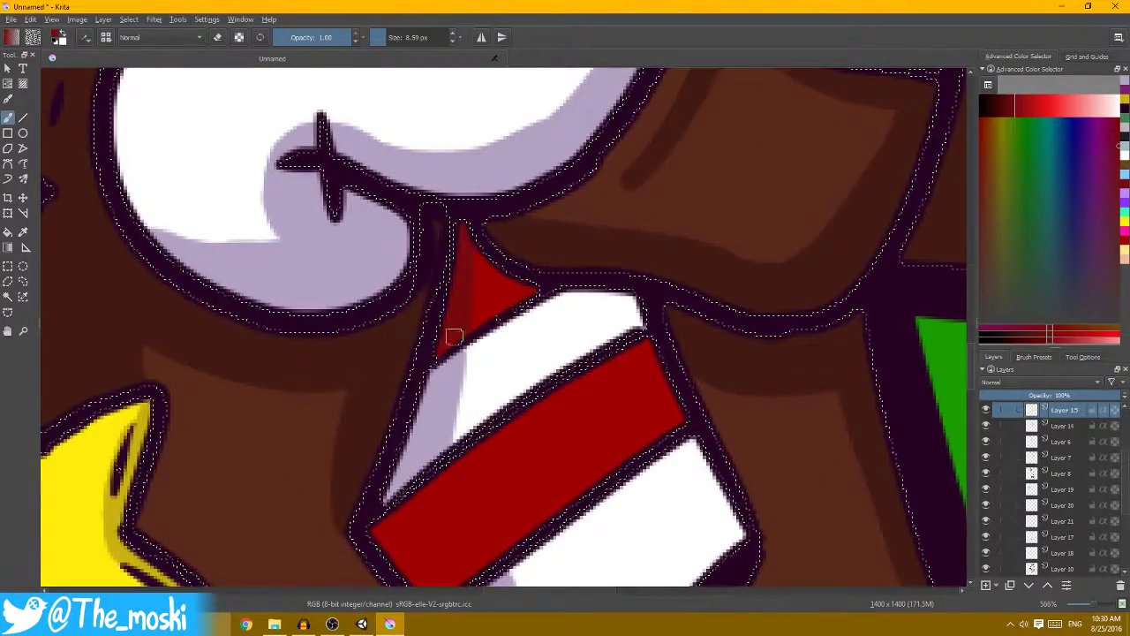
- Bucket-fill the left part of the red tie stripe with darker red
drag(454, 459, 484, 261)
key(f)
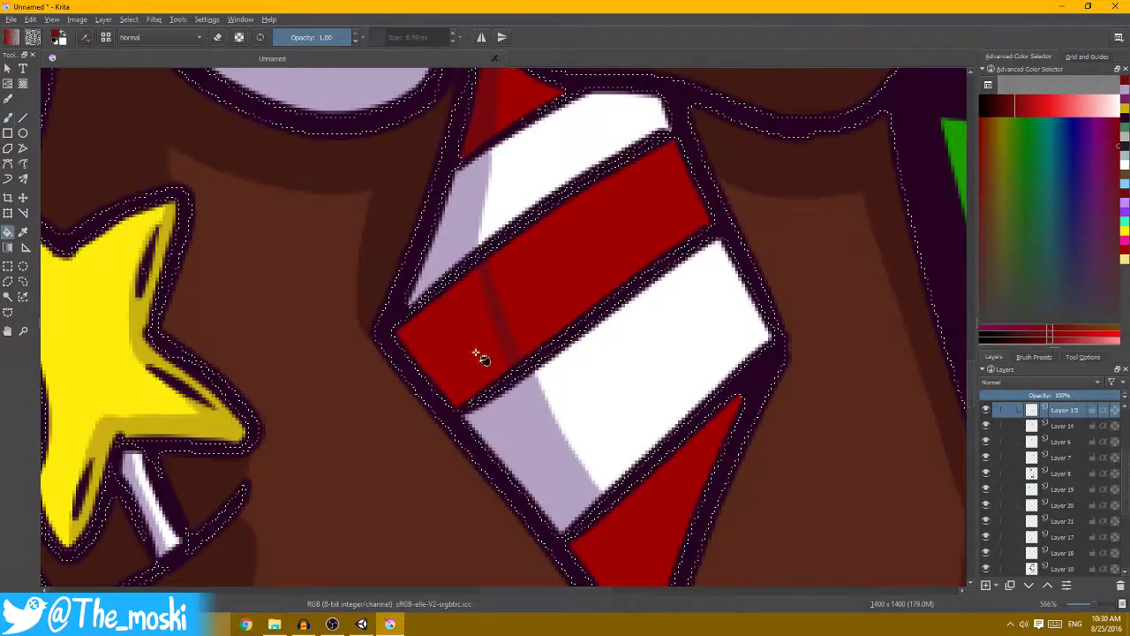
click(477, 354)
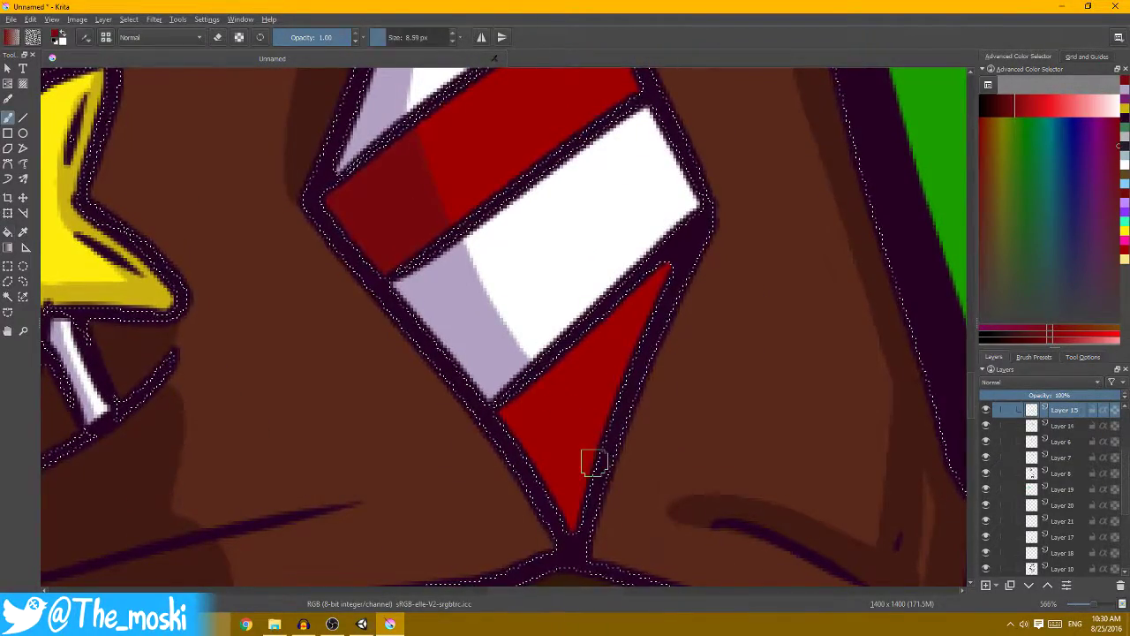
mouse_move(528, 385)
mouse_down()
mouse_move(649, 362)
mouse_move(482, 306)
mouse_up()
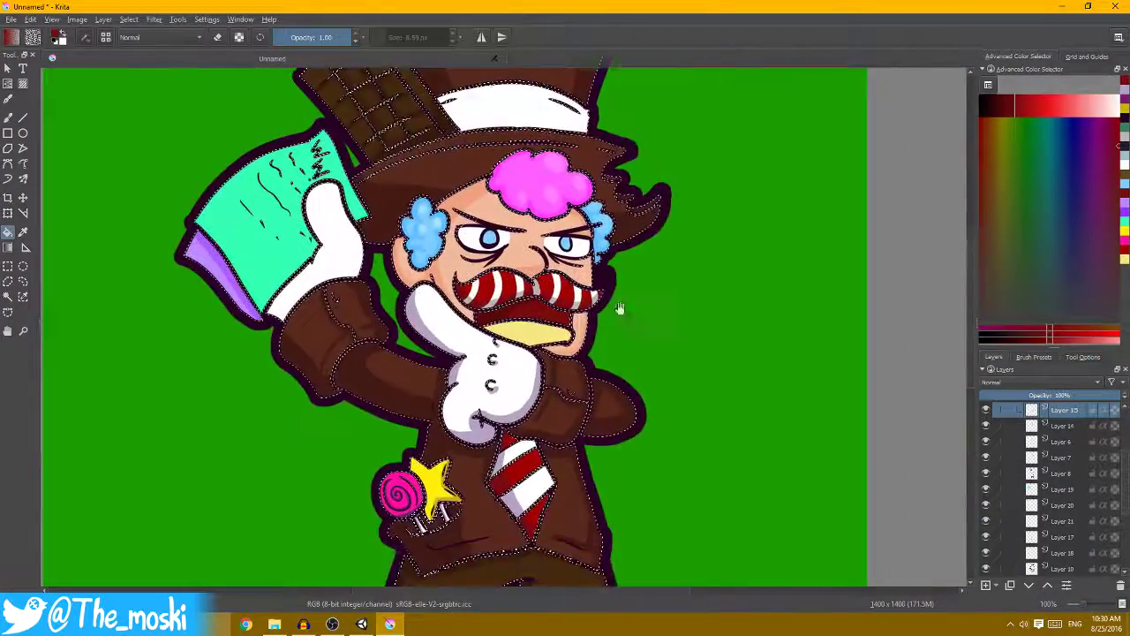
- Paint the pupils blue with a darker blue crescent and a white highlight
key(b)
scroll(482, 291, up, 2)
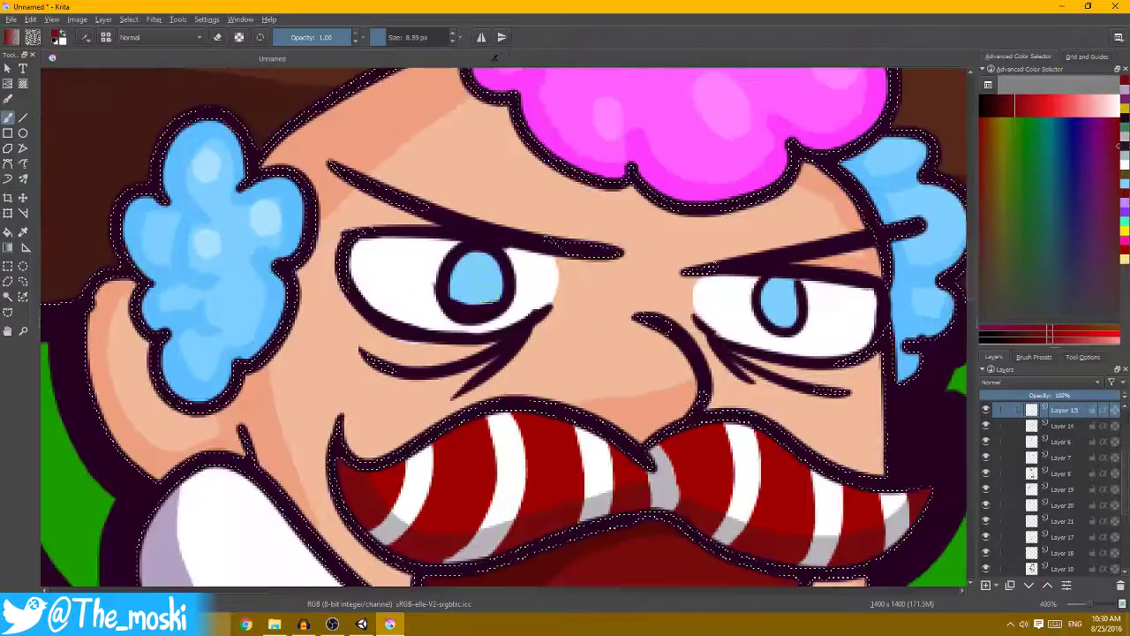
key(Insert)
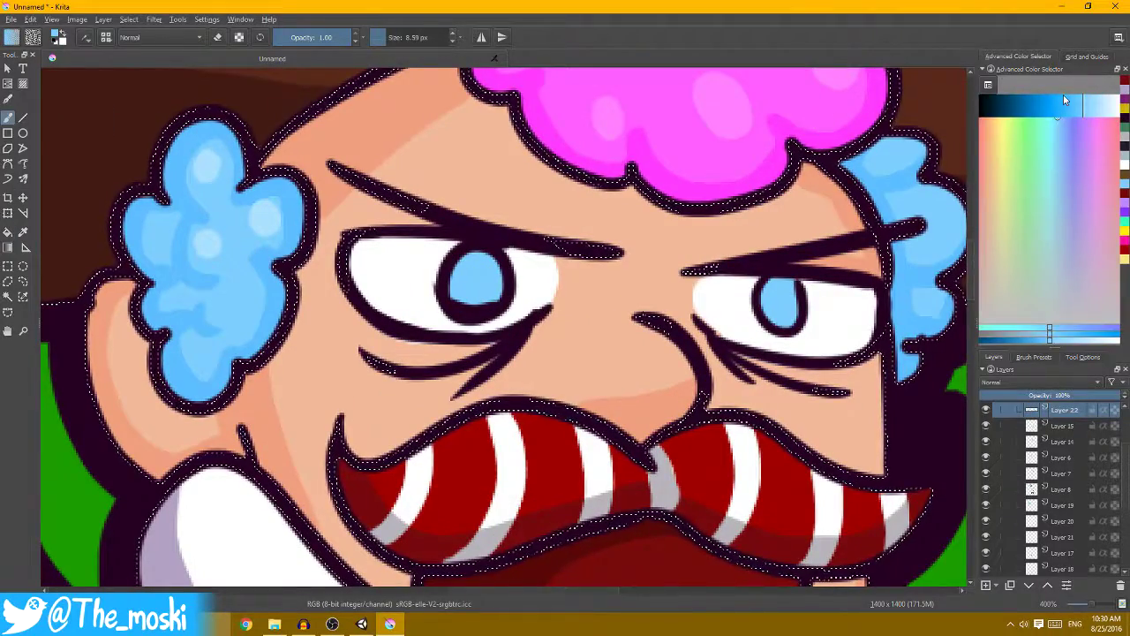
click(1059, 146)
key(plus)
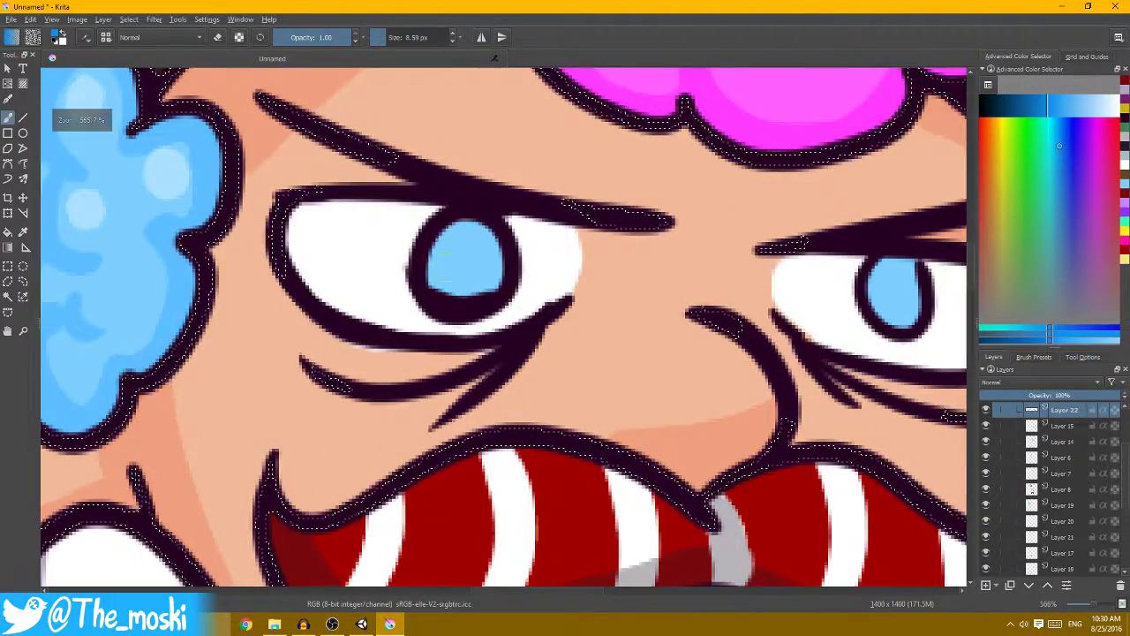
mouse_move(430, 265)
mouse_down()
mouse_move(507, 256)
mouse_move(454, 295)
mouse_move(430, 263)
mouse_up()
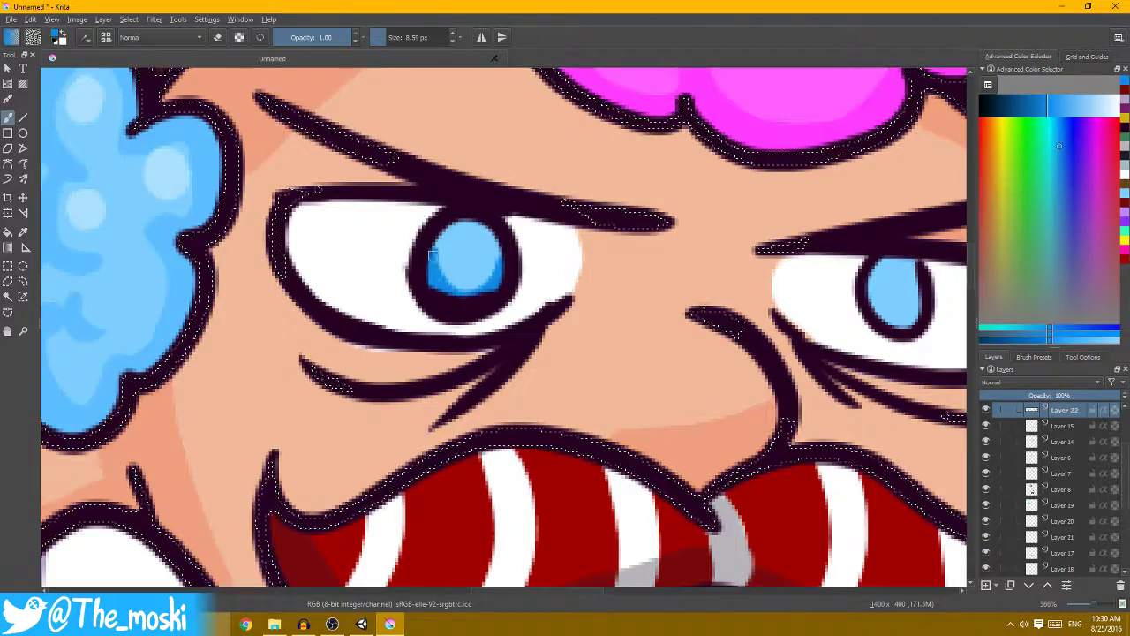
drag(880, 259, 717, 192)
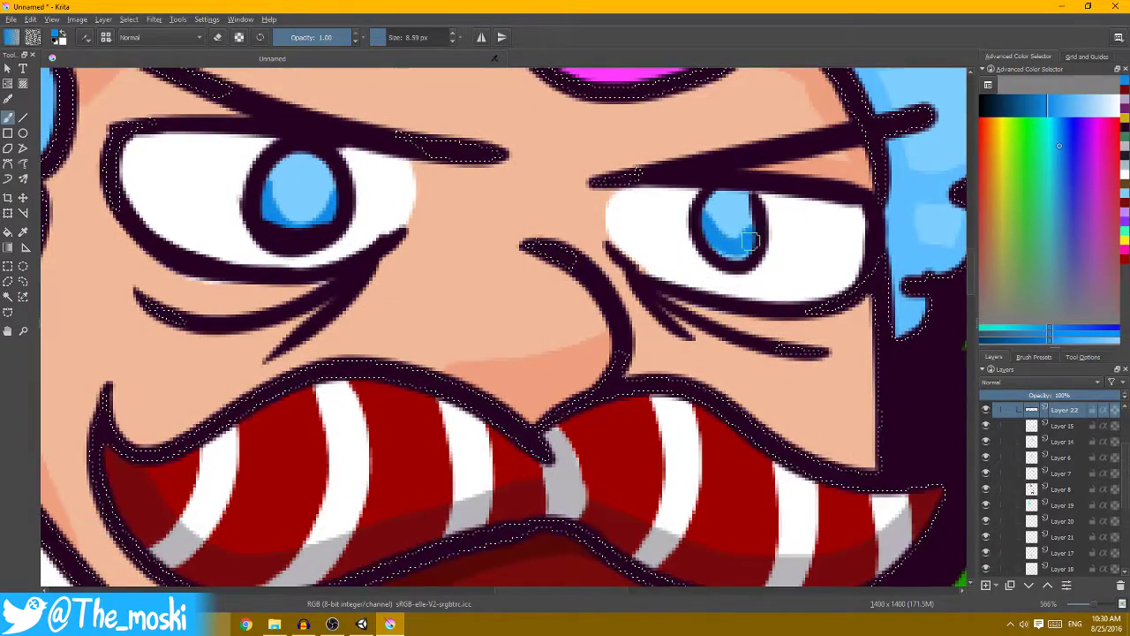
key(x)
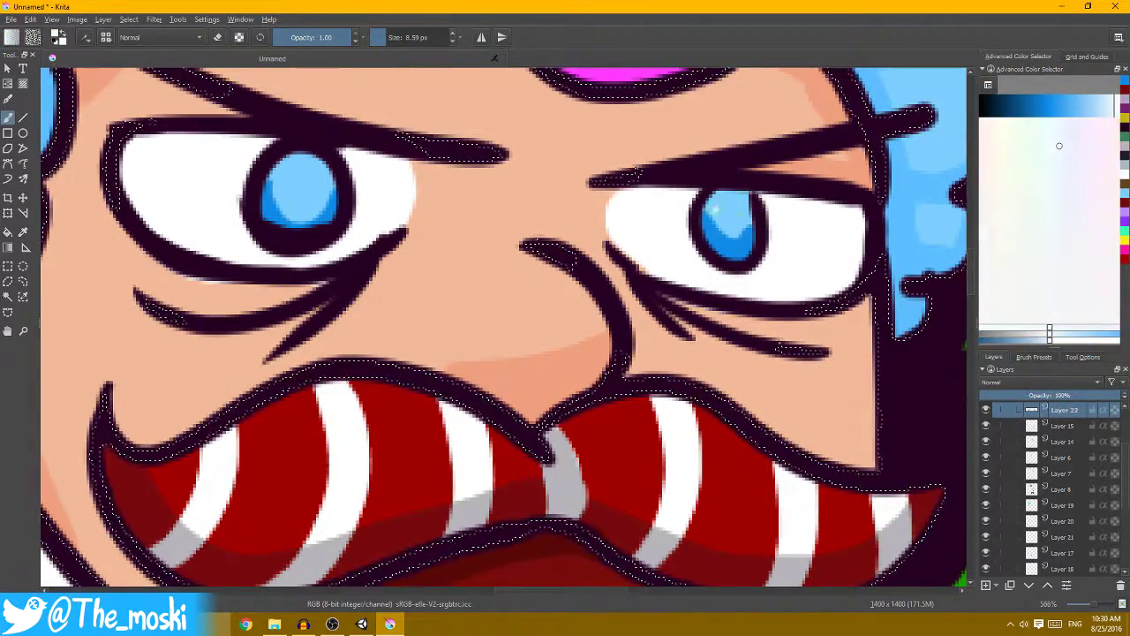
drag(712, 210, 722, 203)
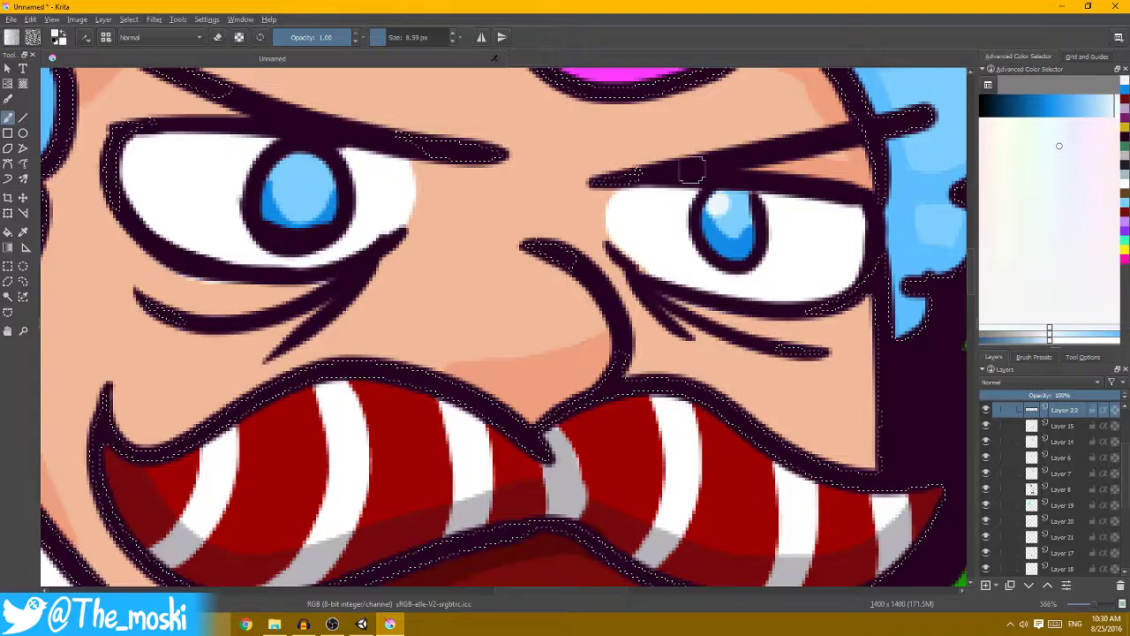
- On Layer 15, shade the edges of both eye whites with pale blue-grey
ctrl+click(213, 172)
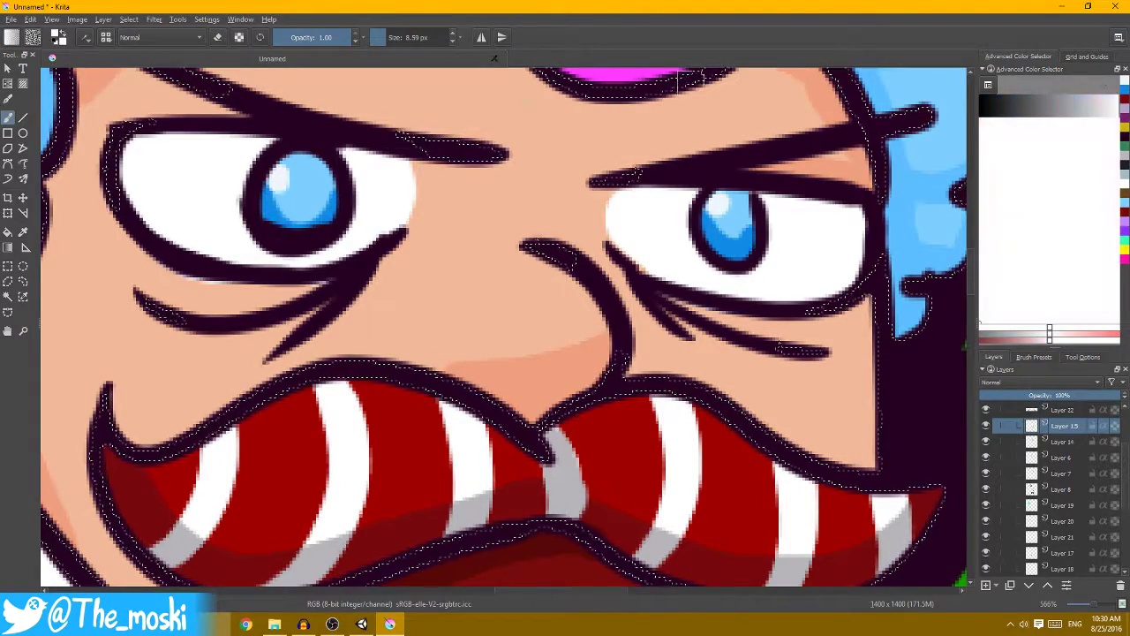
click(1064, 249)
scroll(503, 326, down, 1)
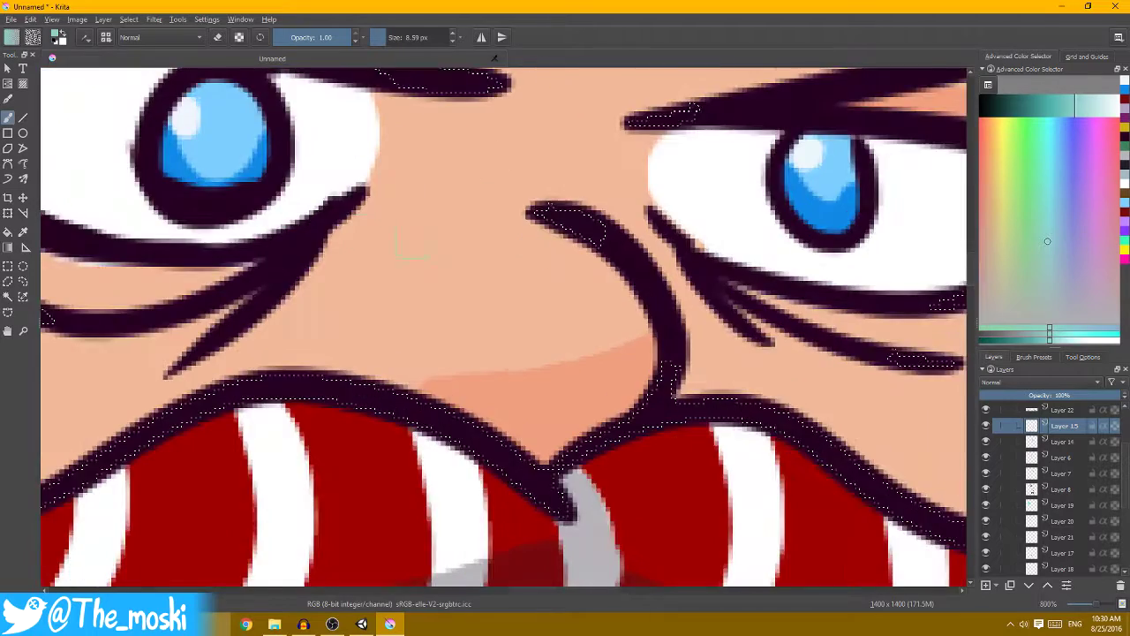
scroll(503, 327, up, 2)
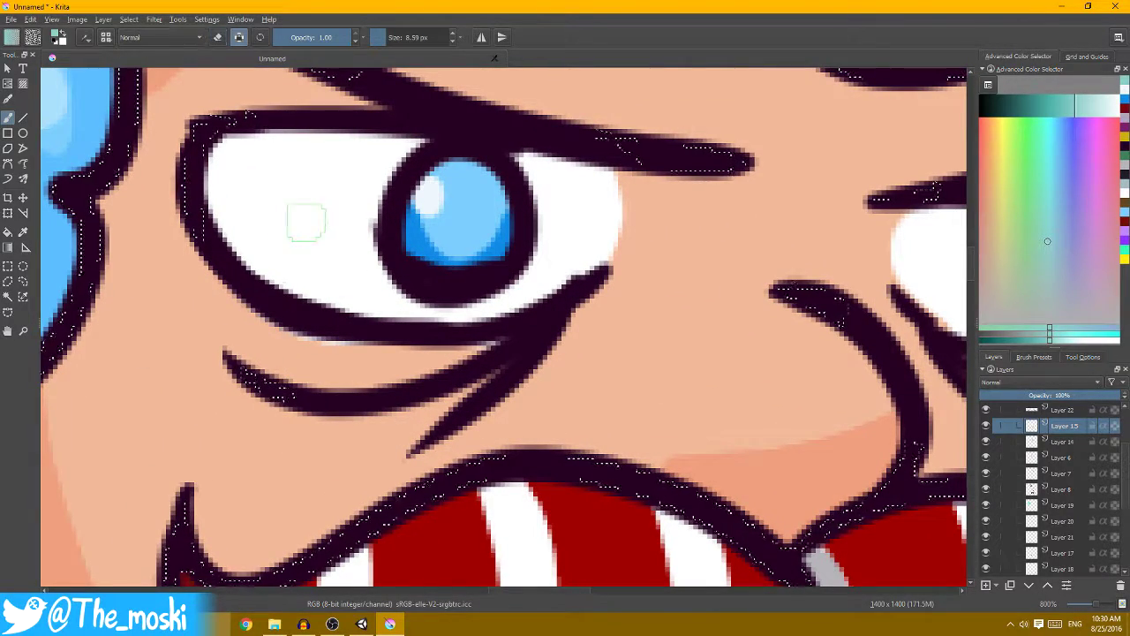
drag(255, 247, 221, 159)
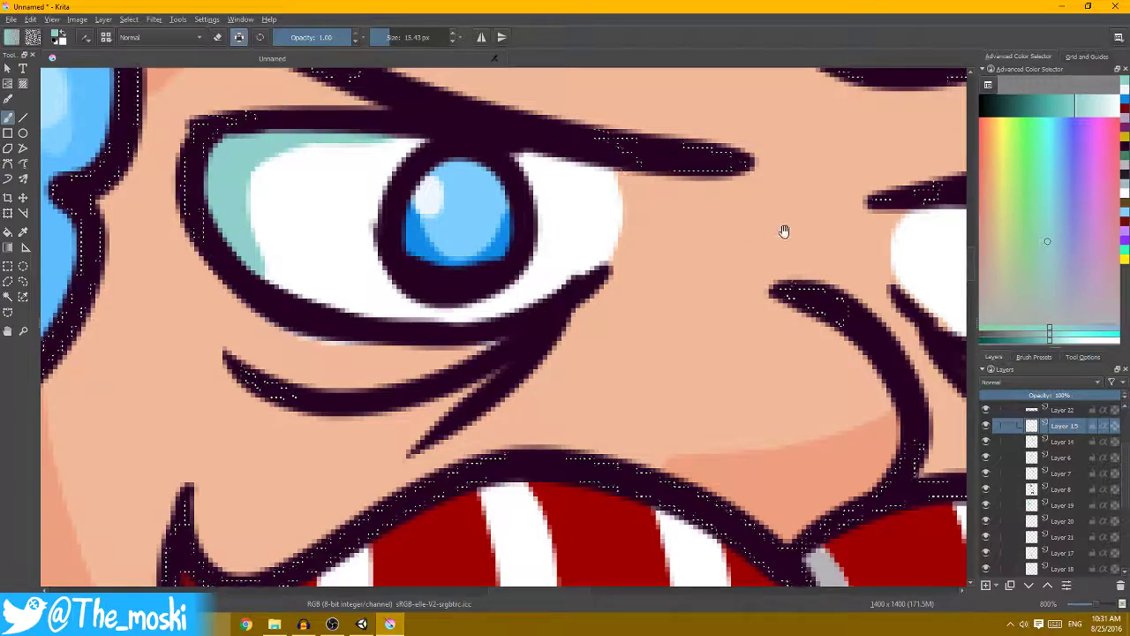
mouse_move(782, 232)
mouse_down()
mouse_move(570, 252)
mouse_move(718, 239)
mouse_up()
drag(610, 283, 870, 336)
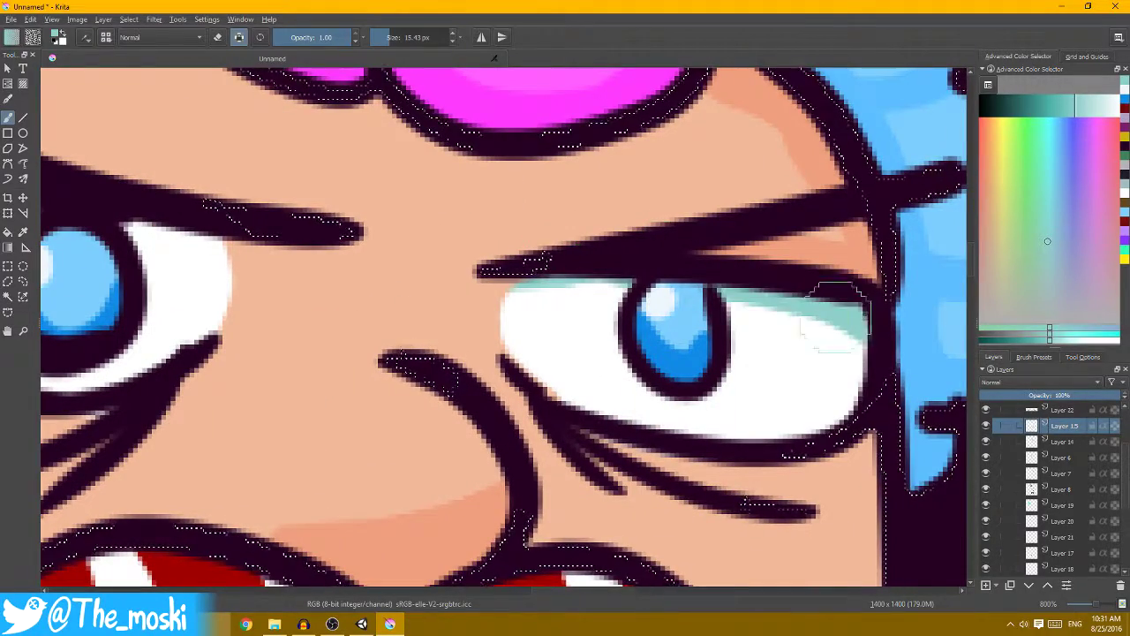
drag(825, 292, 848, 424)
drag(870, 326, 813, 433)
- Sample the mouth's pale yellow, deepen it, and paint darker yellow streaks across the mouth
scroll(741, 413, down, 3)
scroll(741, 413, down, 3)
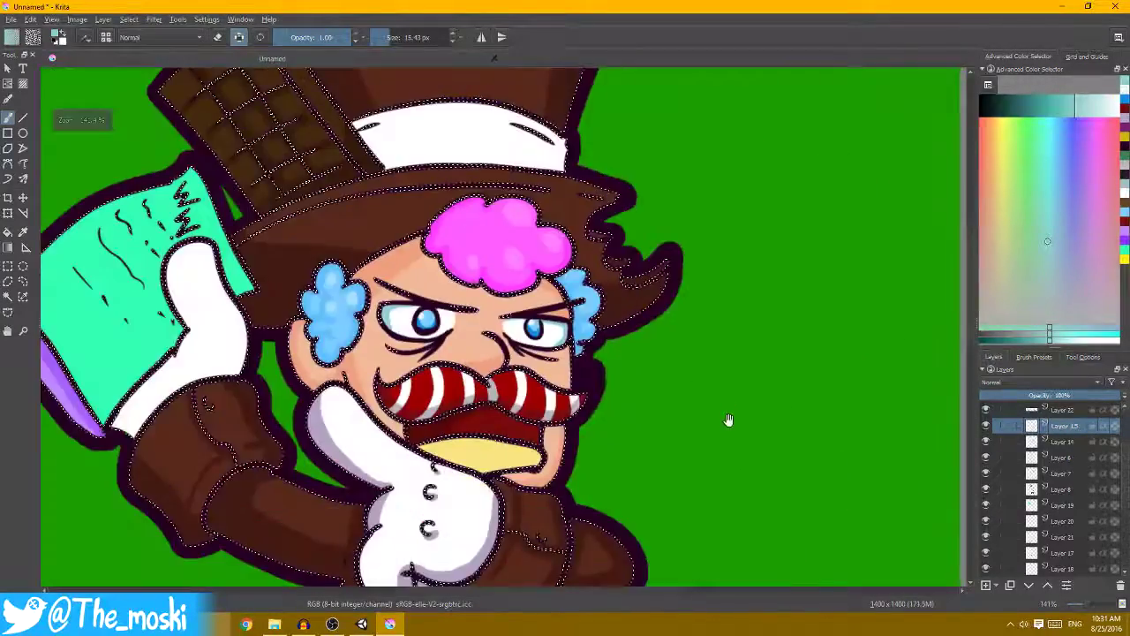
scroll(744, 345, up, 3)
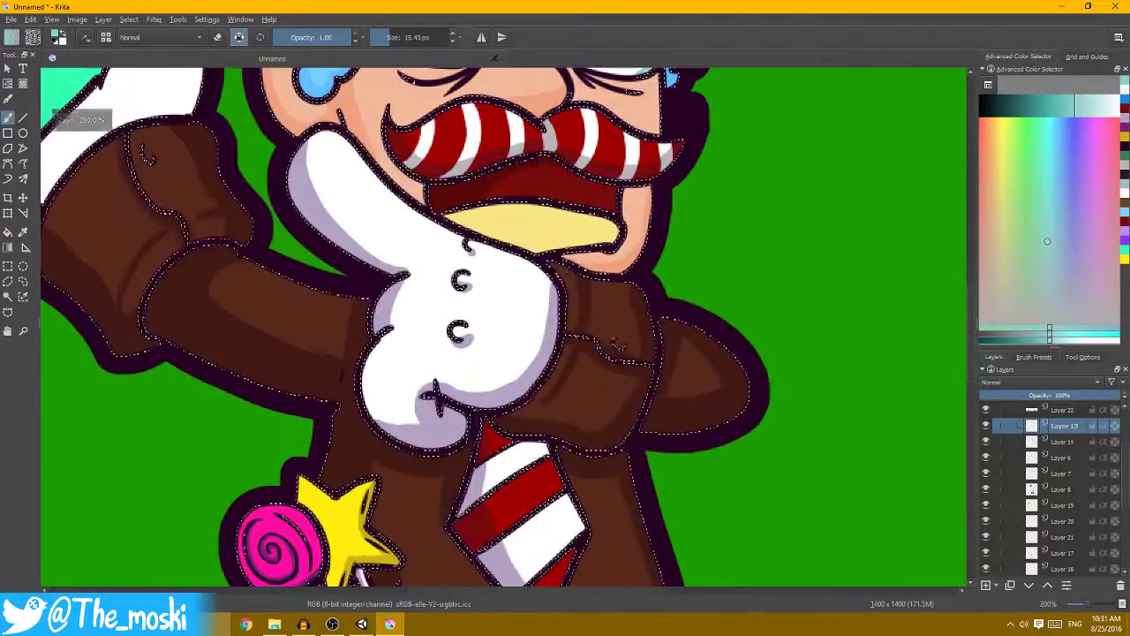
scroll(520, 198, up, 1)
scroll(520, 198, up, 1)
ctrl+click(530, 252)
click(1067, 114)
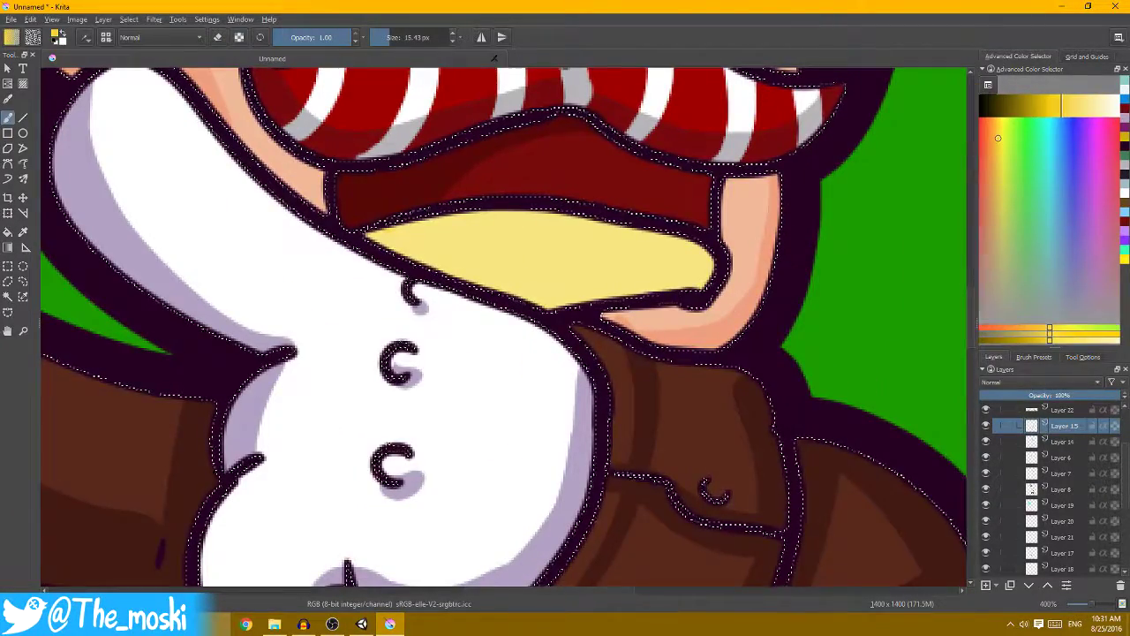
drag(479, 212, 499, 258)
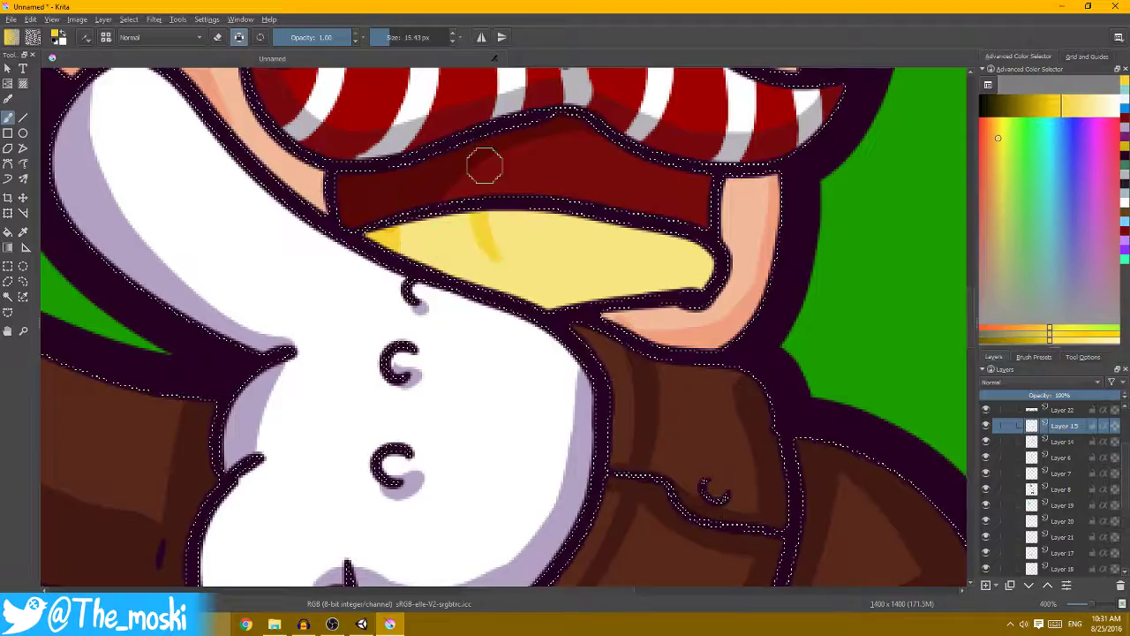
drag(488, 213, 509, 287)
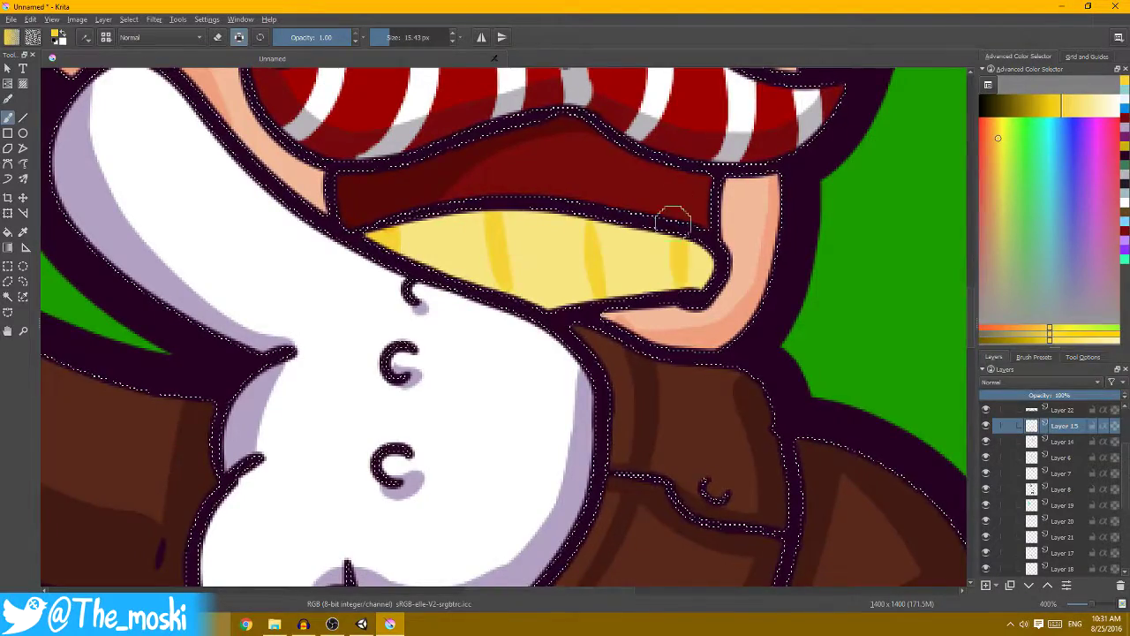
scroll(673, 217, down, 5)
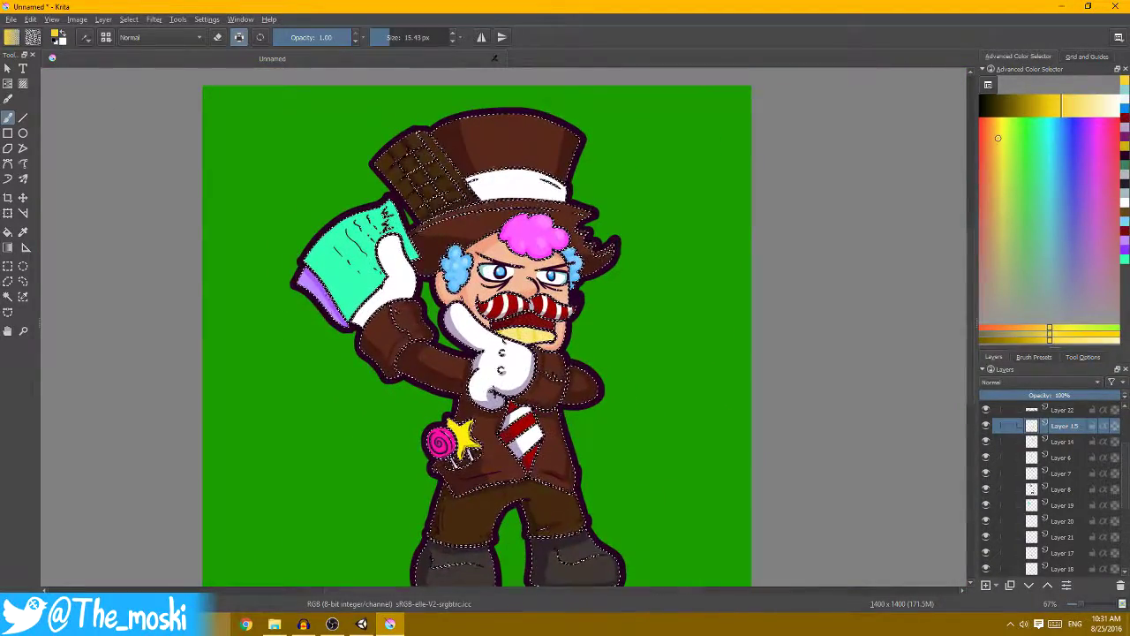
scroll(636, 318, up, 3)
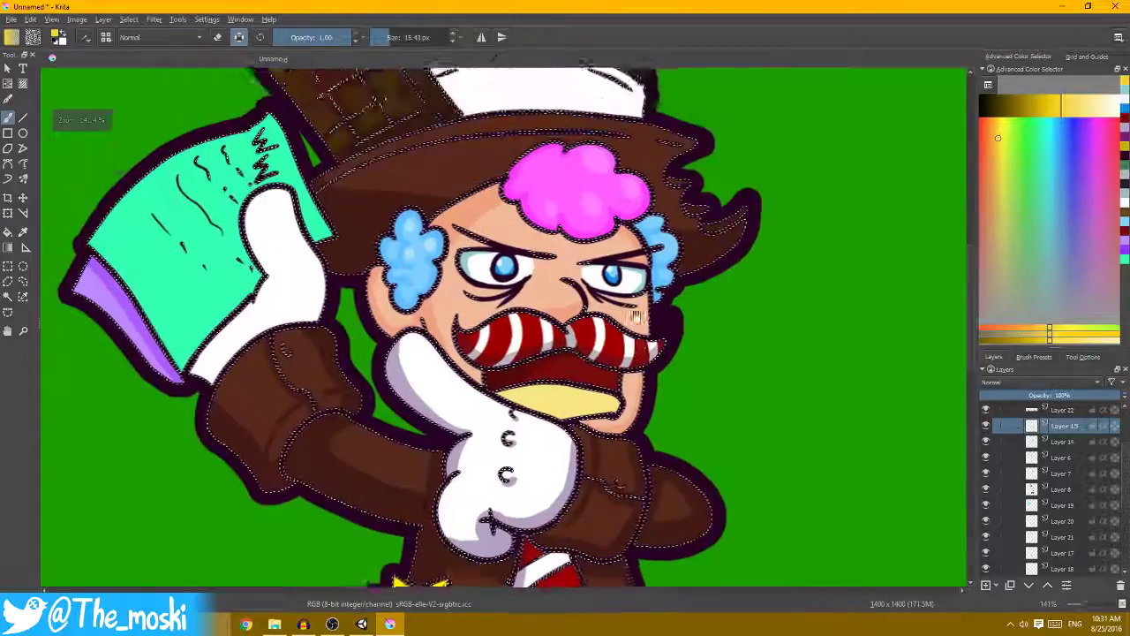
scroll(636, 317, down, 2)
scroll(377, 195, up, 1)
scroll(377, 195, up, 1)
scroll(377, 196, up, 1)
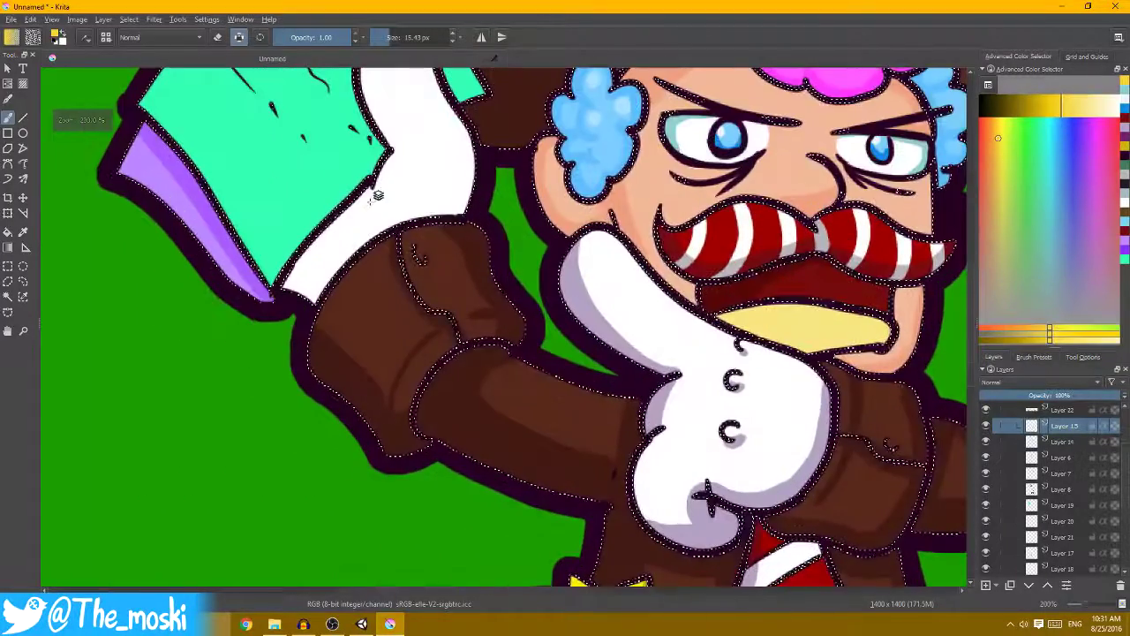
scroll(188, 138, up, 1)
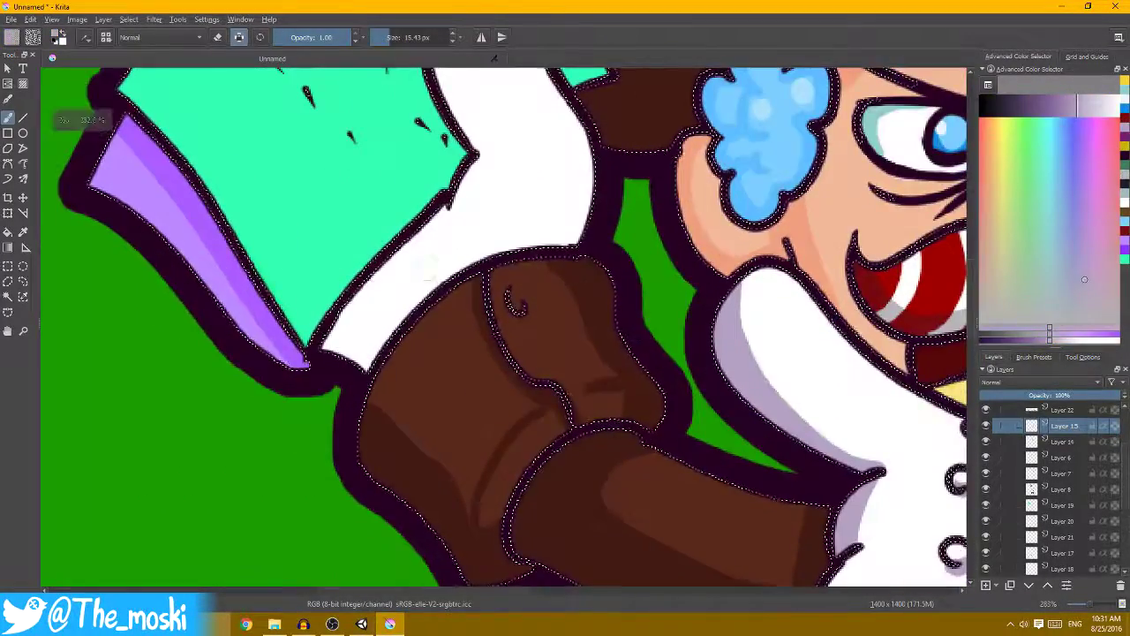
mouse_move(534, 300)
mouse_down()
mouse_move(552, 351)
mouse_move(450, 336)
mouse_move(592, 260)
mouse_up()
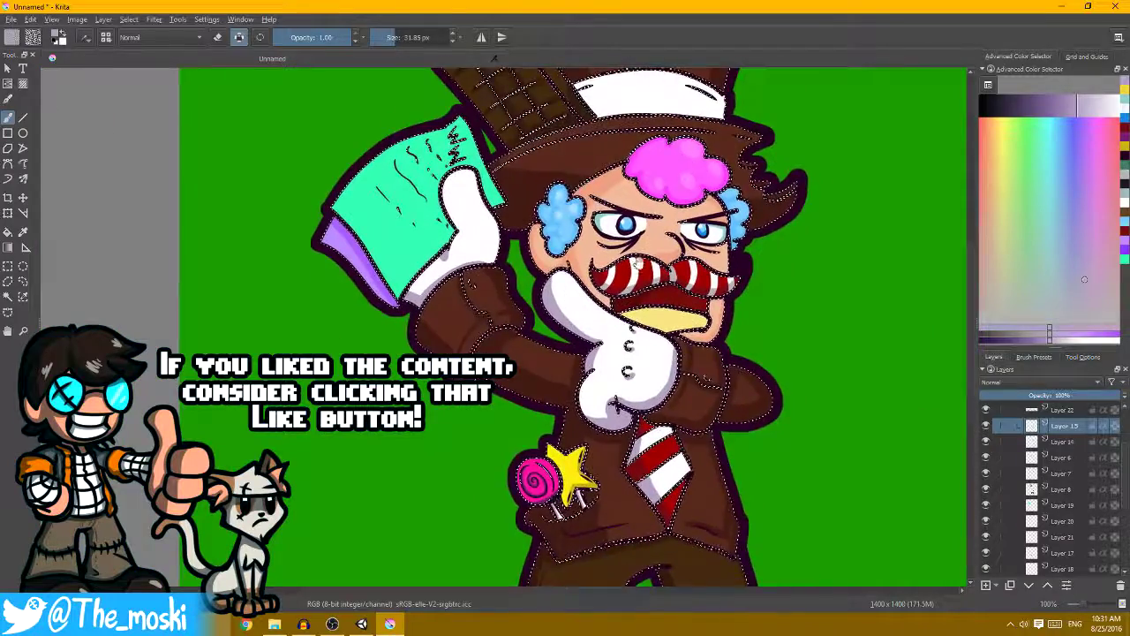
scroll(638, 262, down, 3)
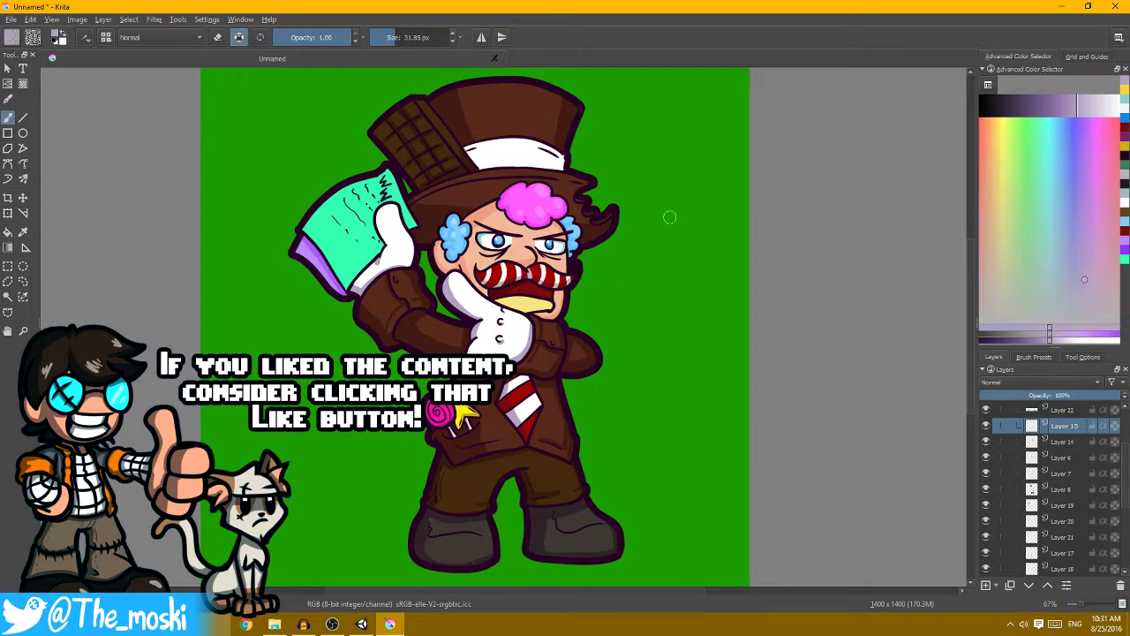
drag(699, 253, 701, 281)
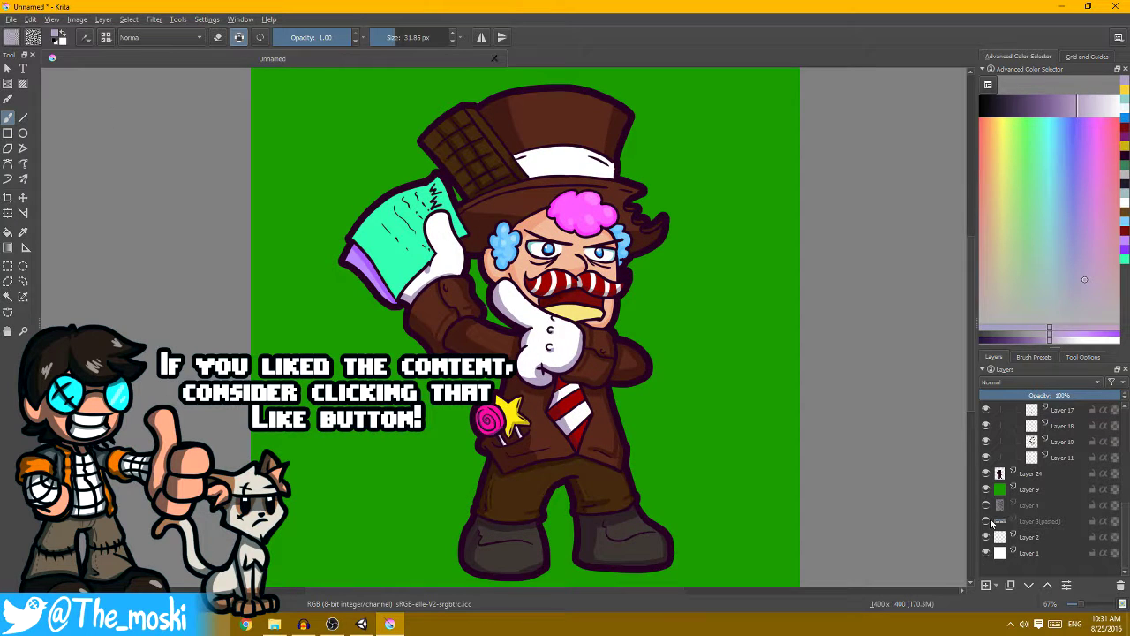
- Move Layer 3(pasted) to the top of the layer stack, then bring up Wonder Generator
click(1054, 523)
drag(1057, 497, 1065, 408)
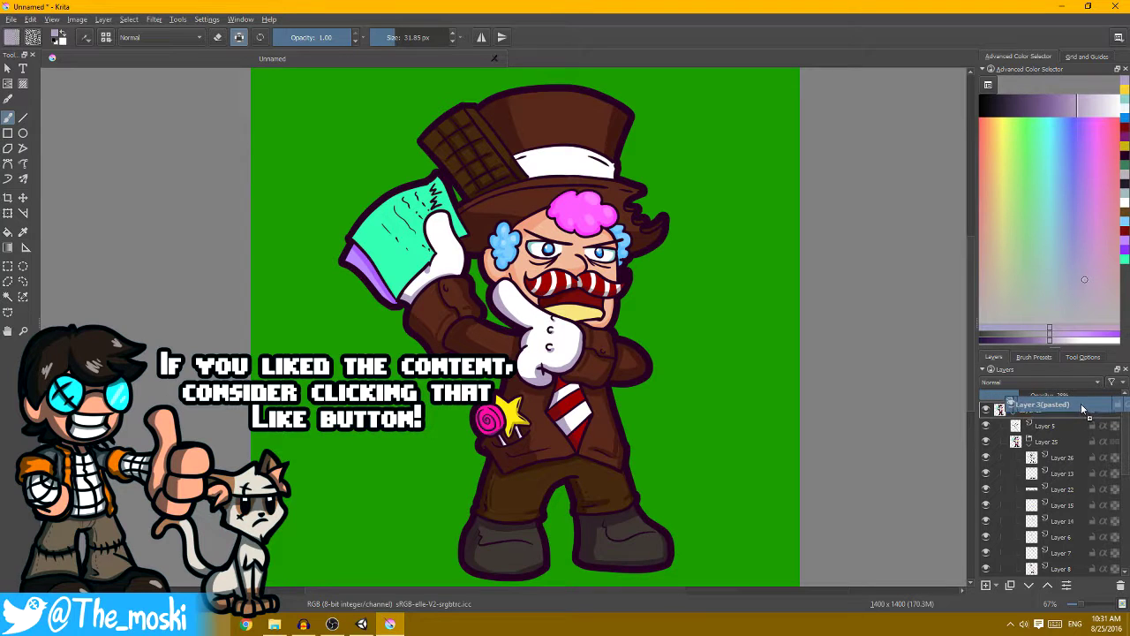
drag(1074, 405, 1051, 415)
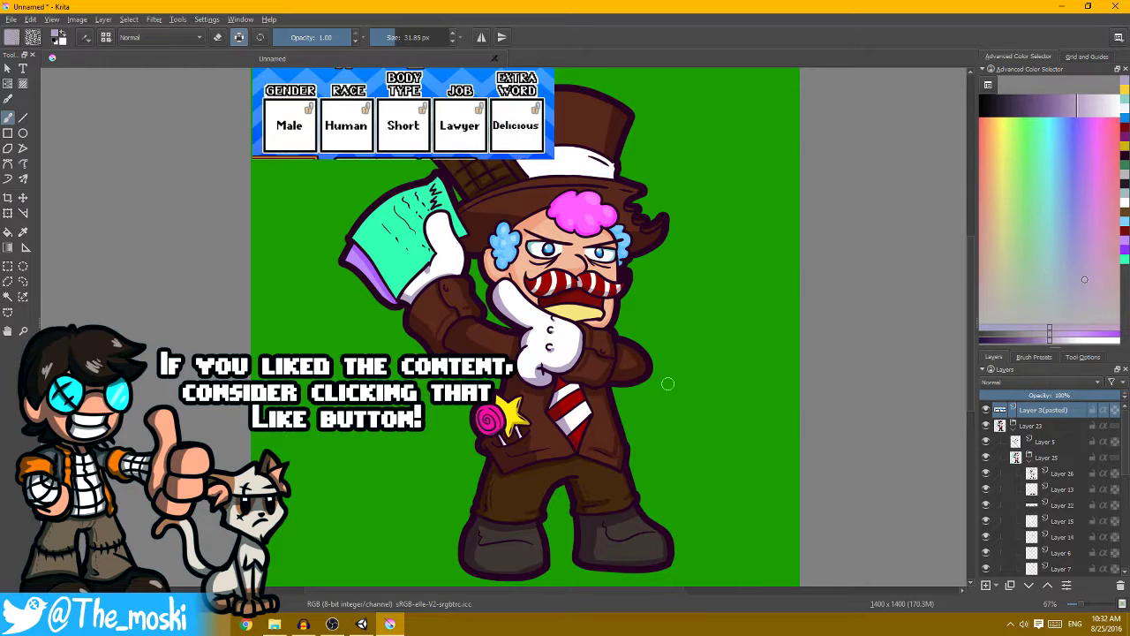
drag(679, 381, 675, 383)
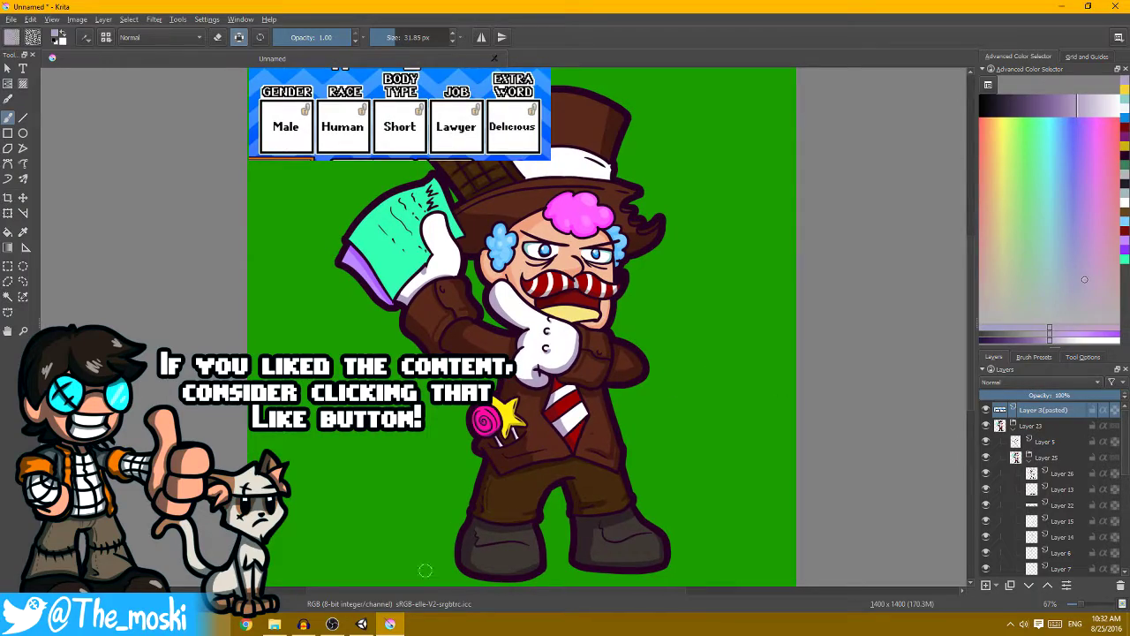
click(362, 625)
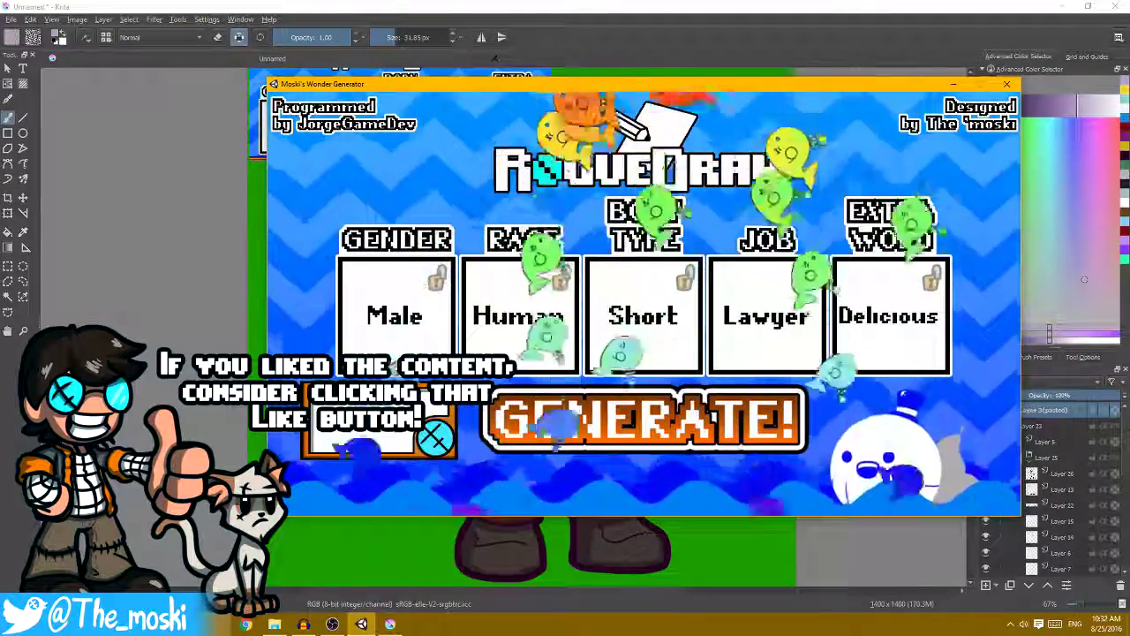